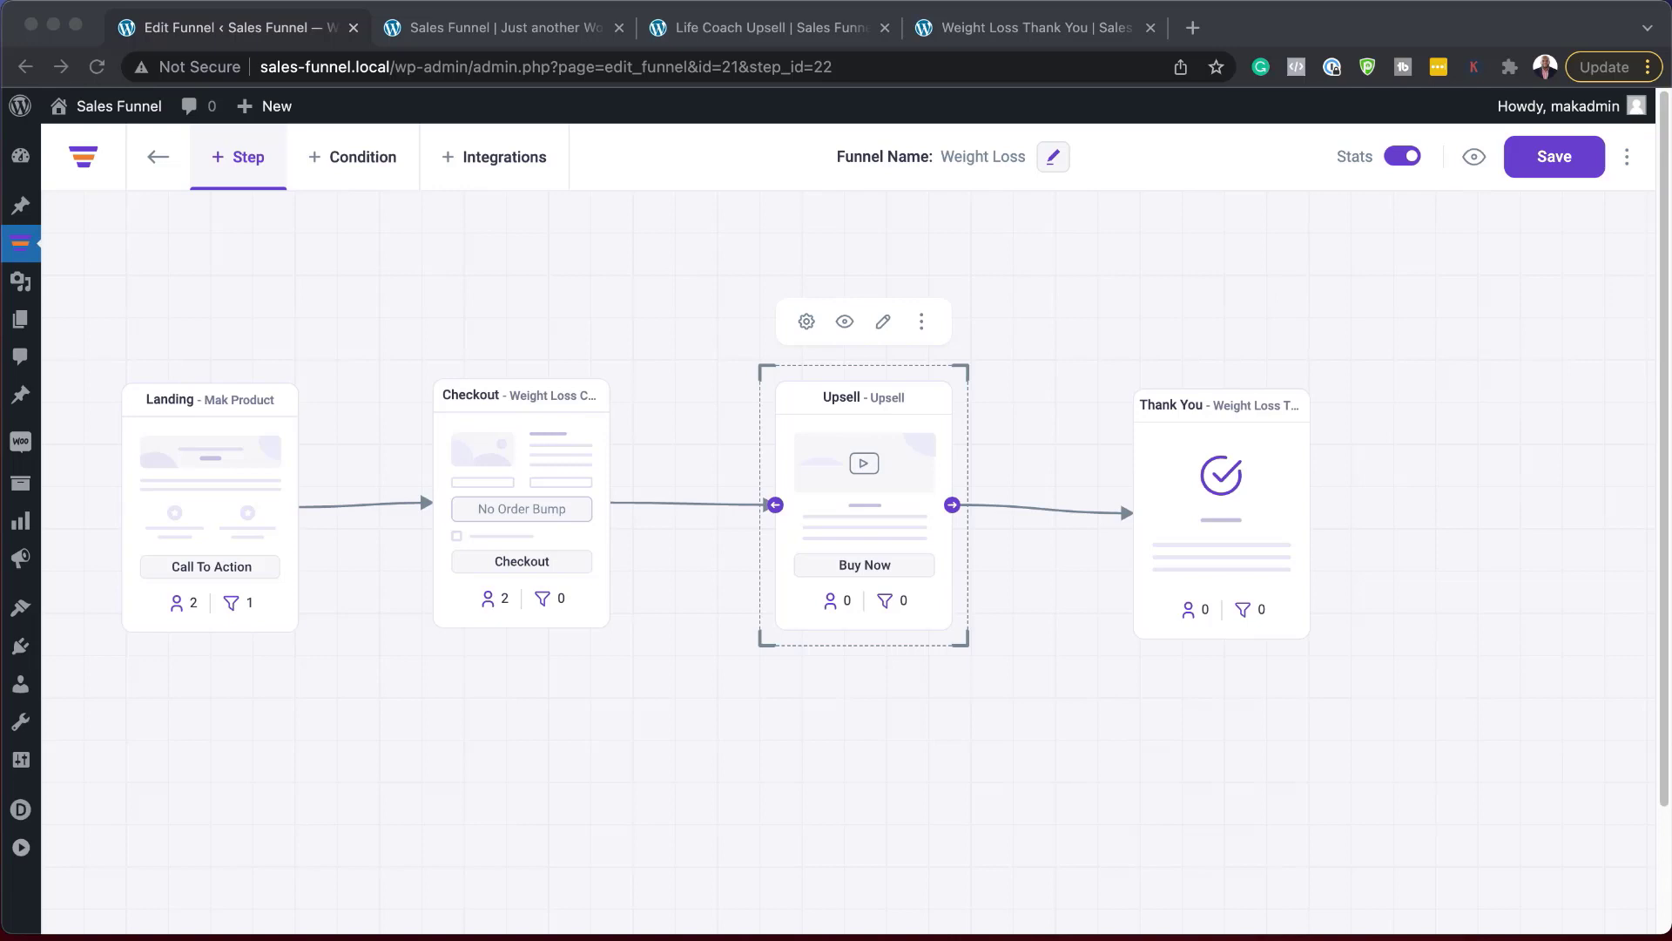
# Preview the weight loss funnel's landing page and follow its Start Now link to look through the checkout page
pyautogui.click(464, 31)
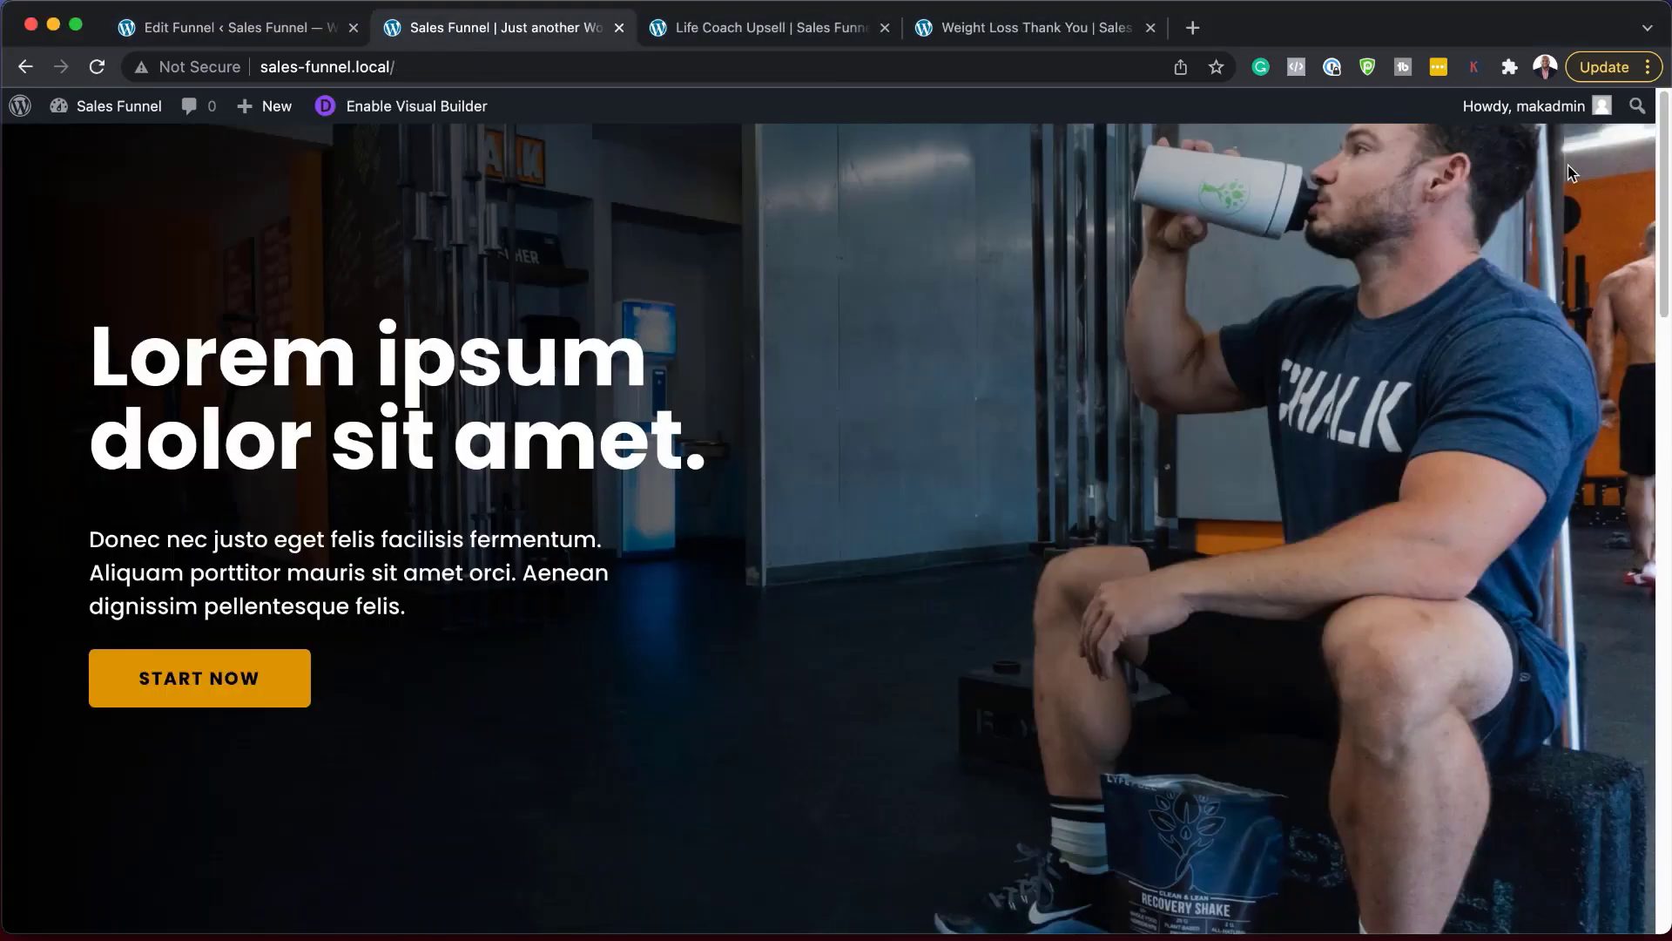
pyautogui.moveTo(1665, 207); pyautogui.dragTo(1637, 828)
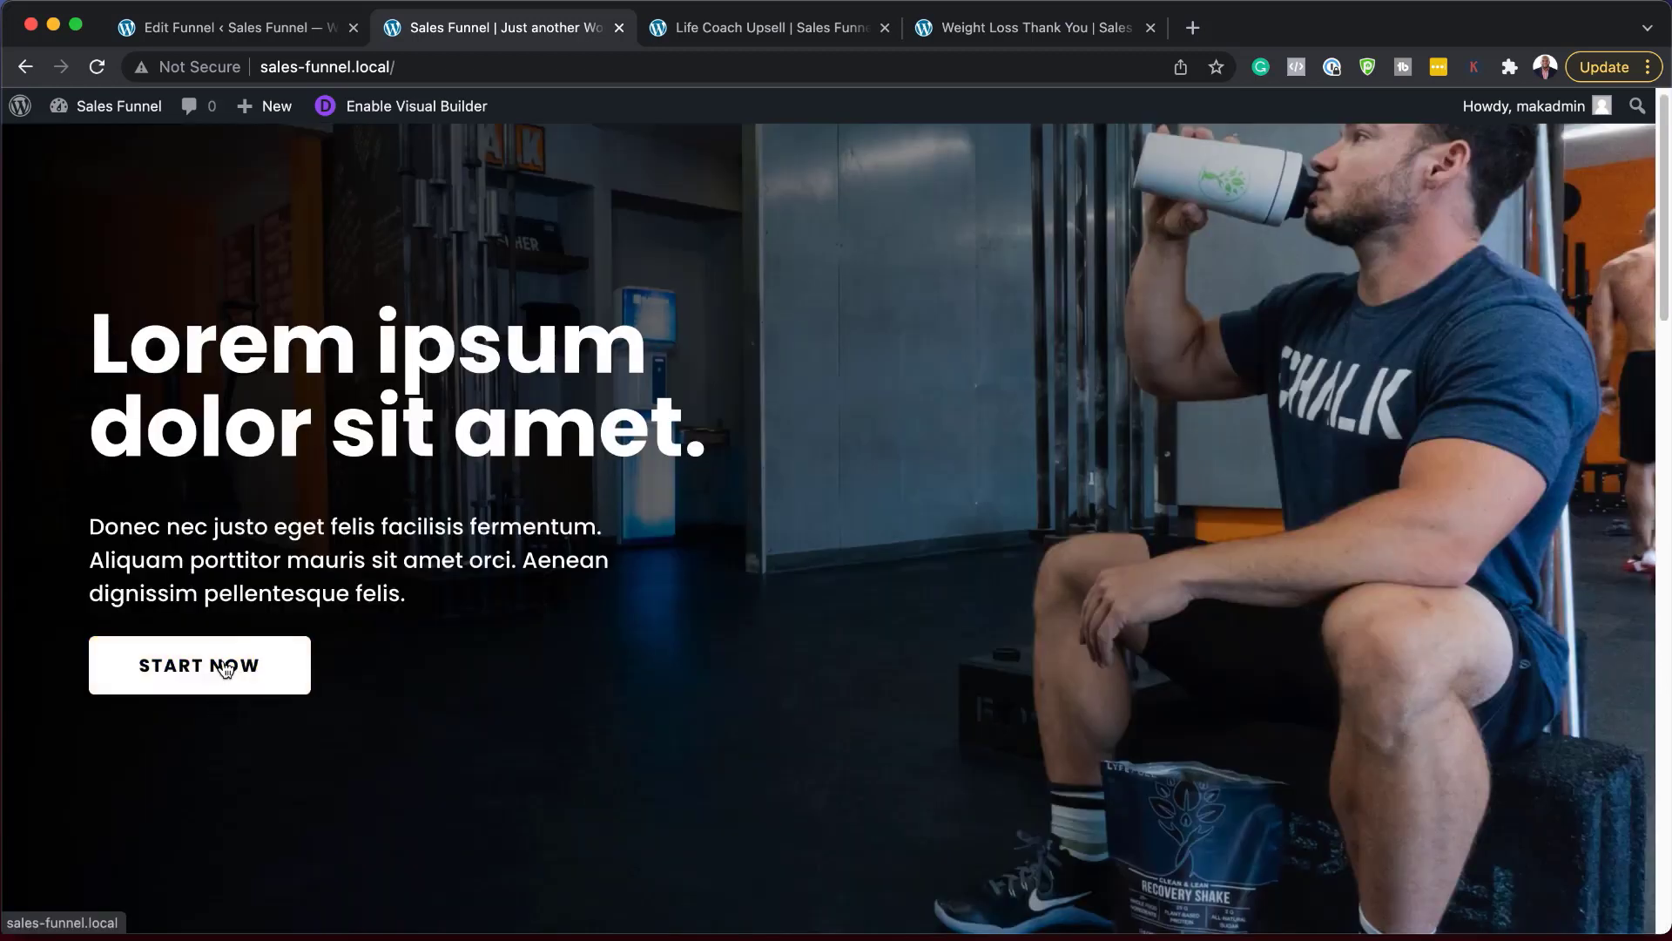
pyautogui.click(226, 668)
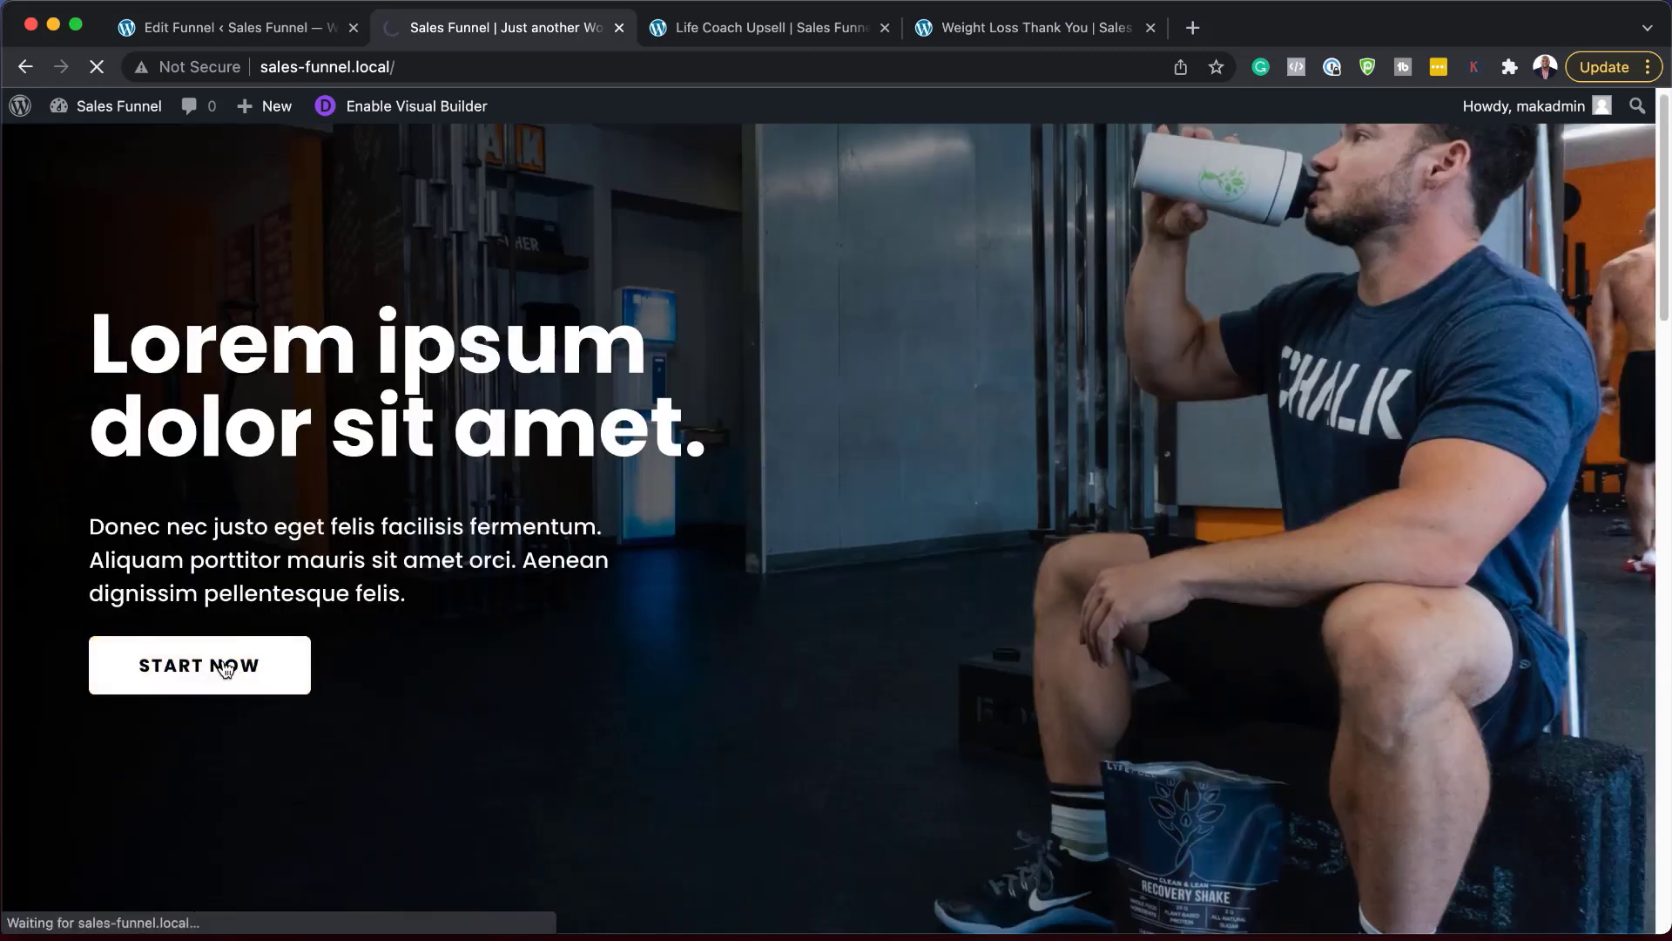
pyautogui.scroll(-5, 1461, 380)
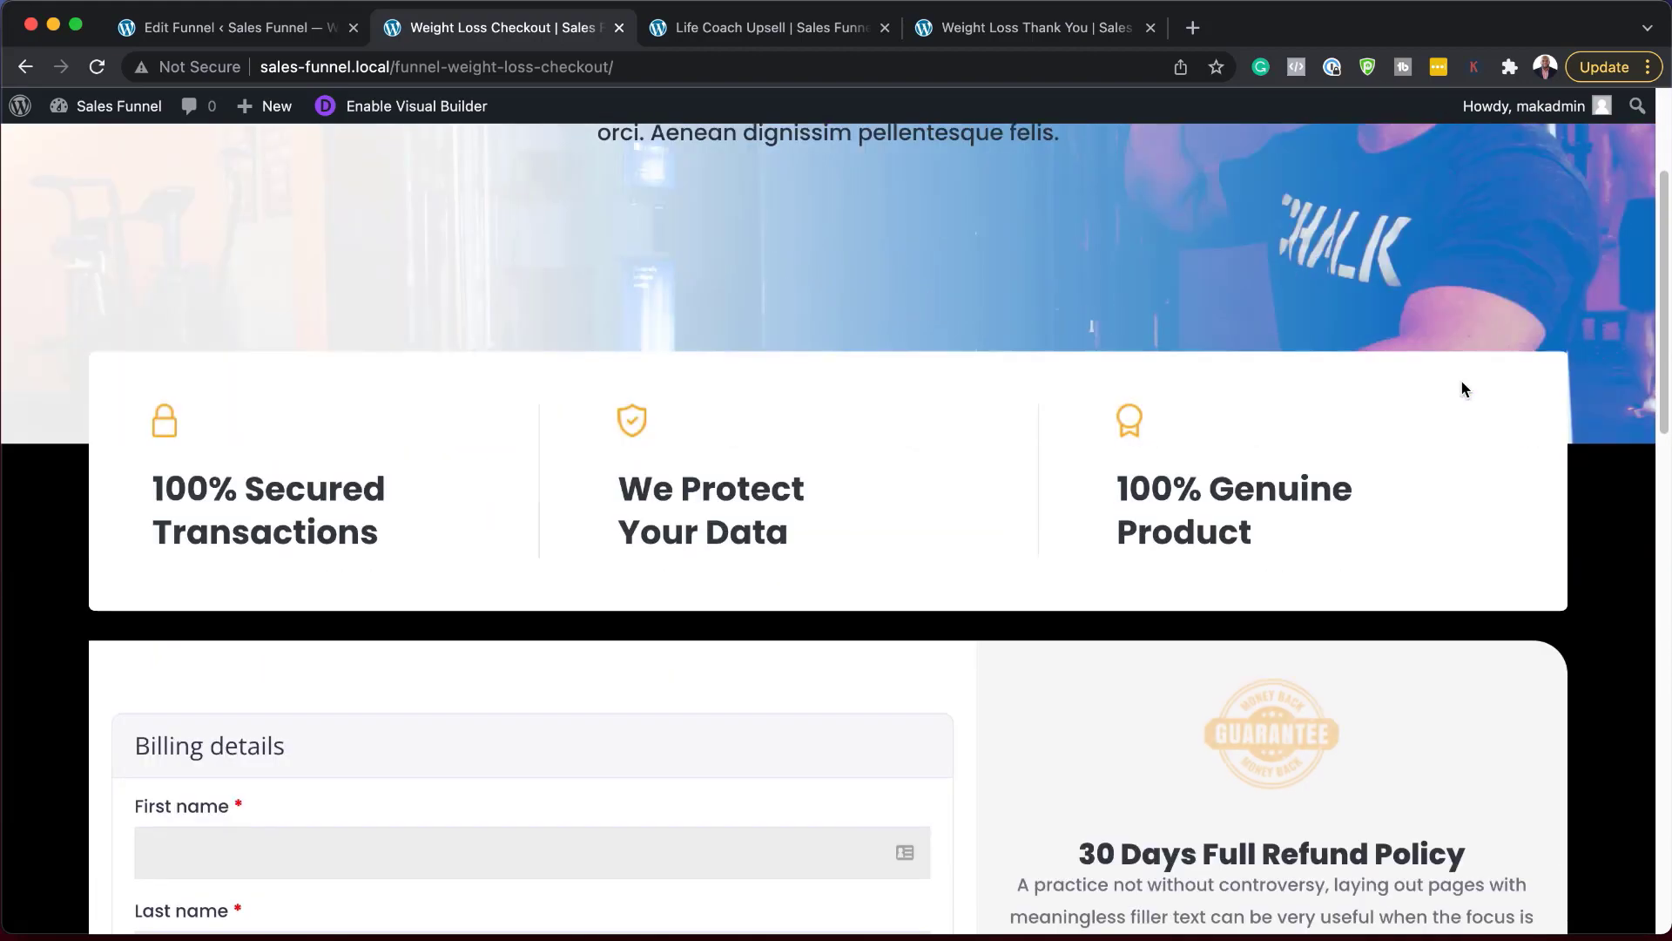
pyautogui.scroll(-10, 1462, 389)
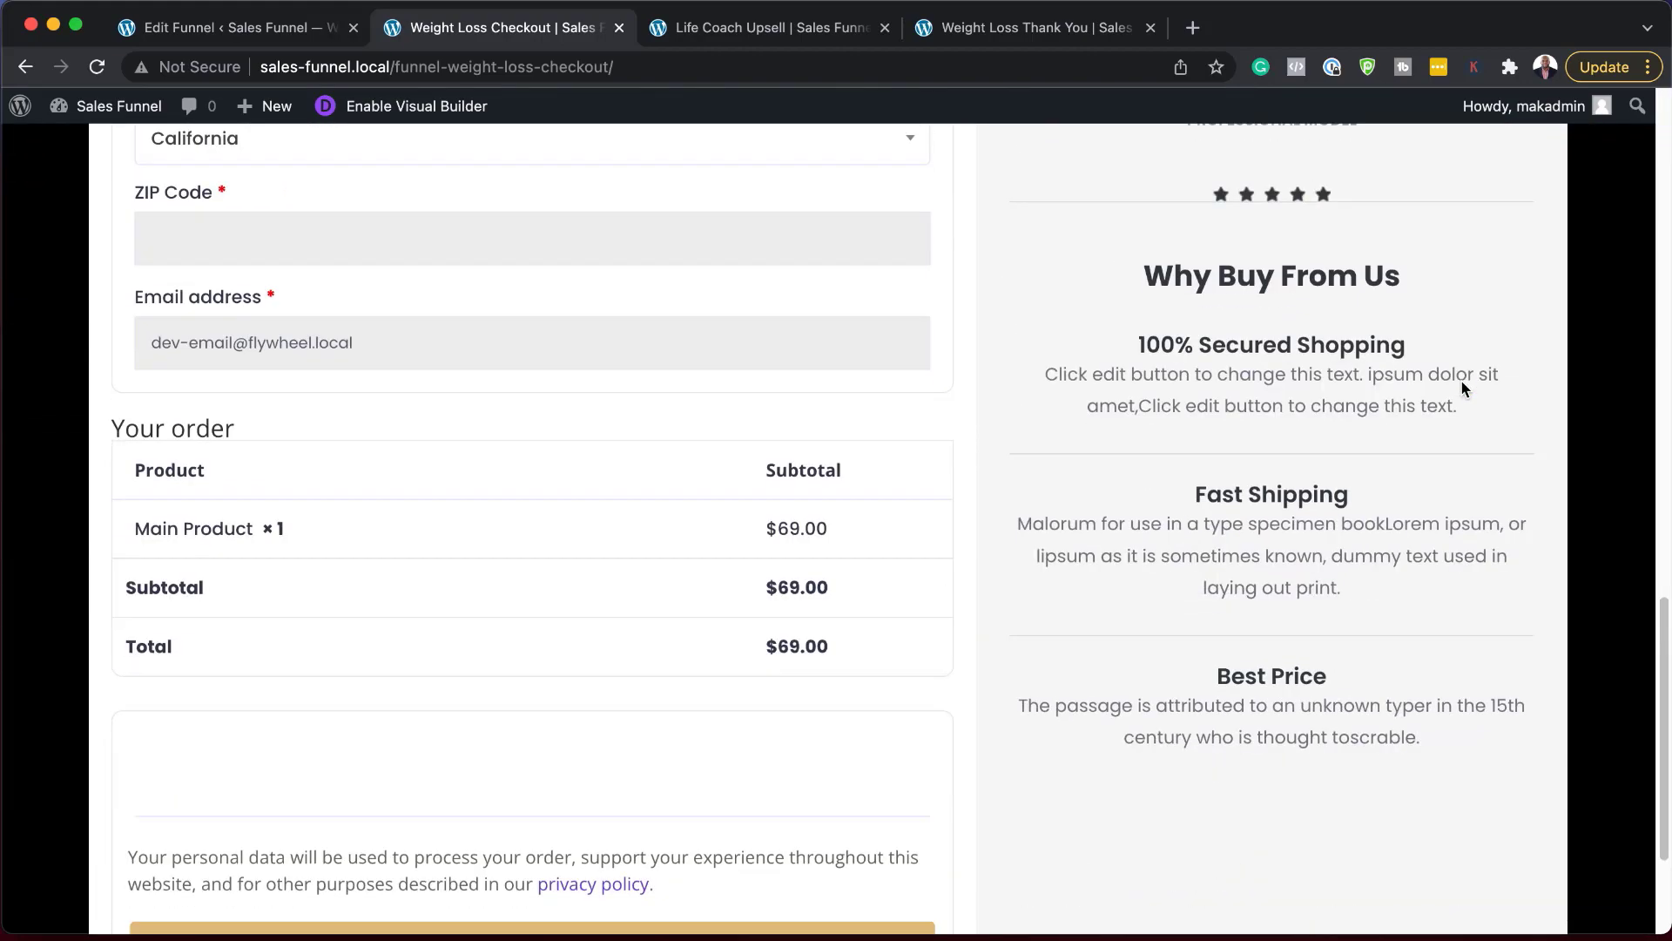
# Look through the Life Coach Upsell page and open the Weight Loss Thank You page
pyautogui.click(699, 33)
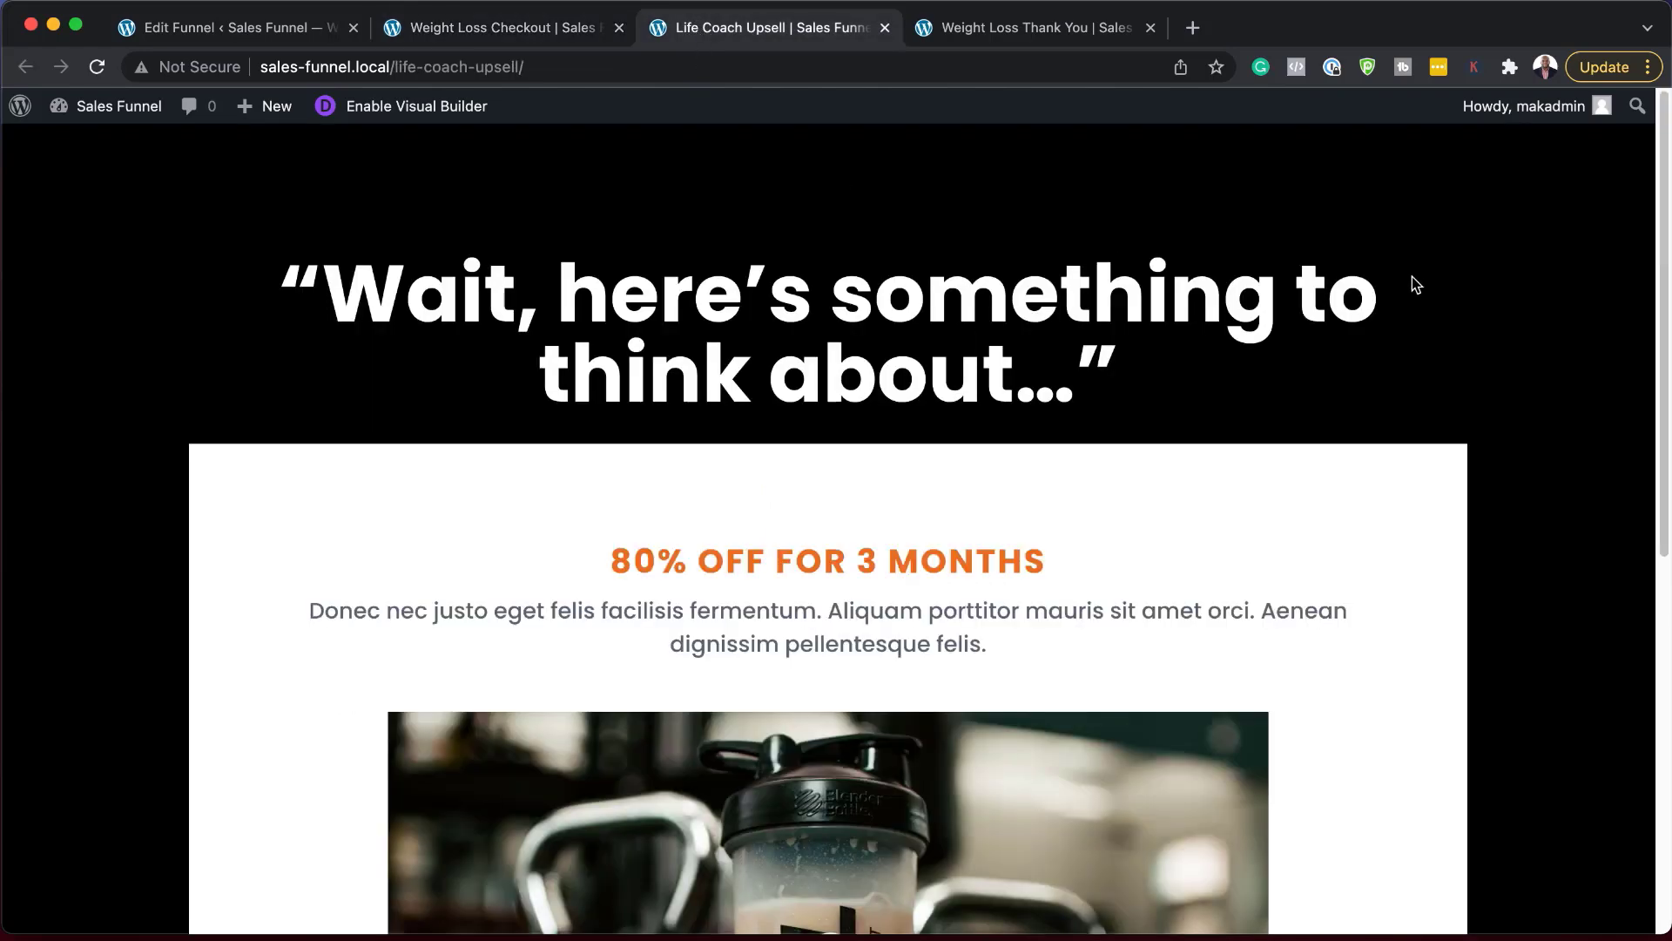
pyautogui.scroll(-3, 1540, 334)
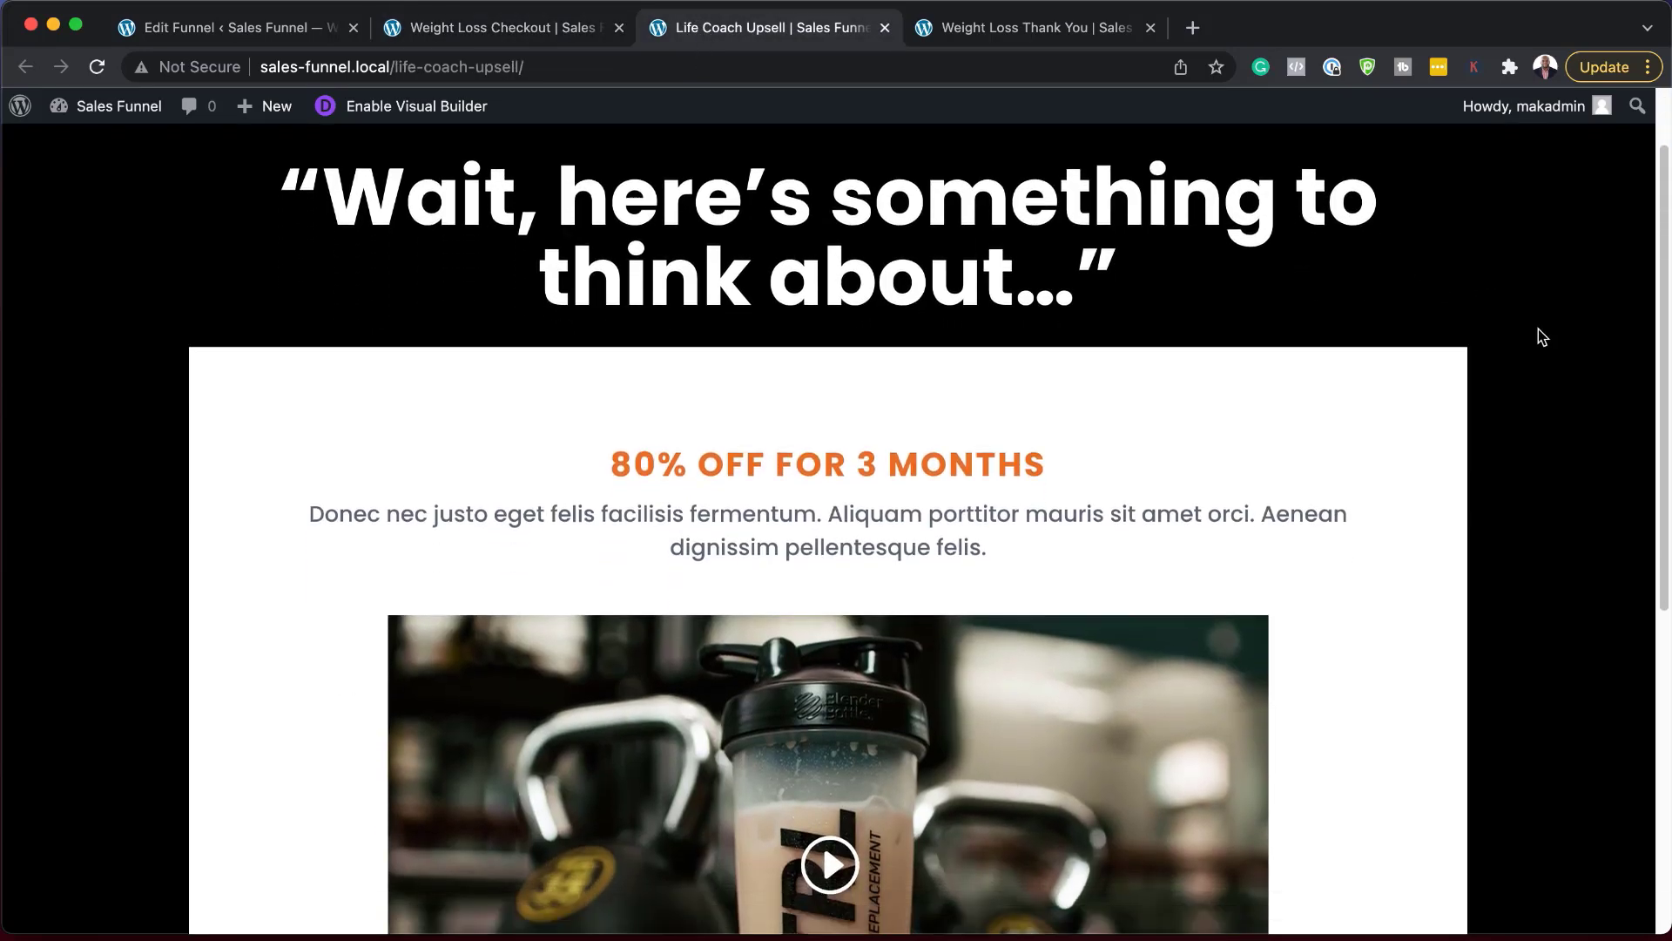
pyautogui.scroll(-6, 1538, 329)
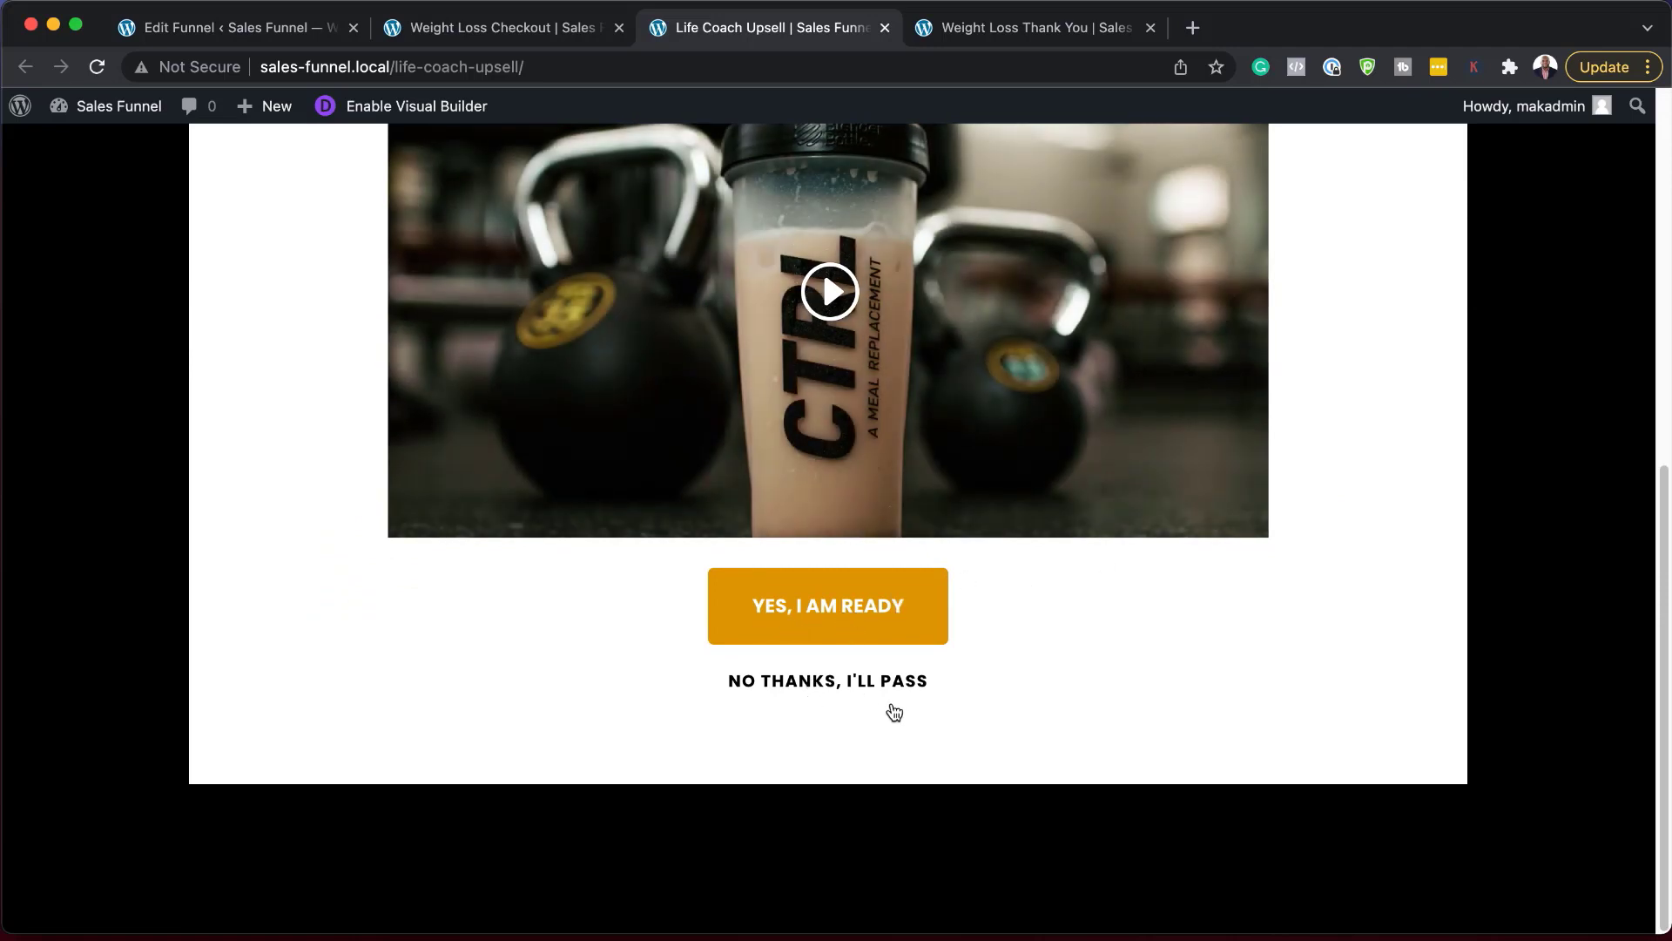
pyautogui.click(1037, 31)
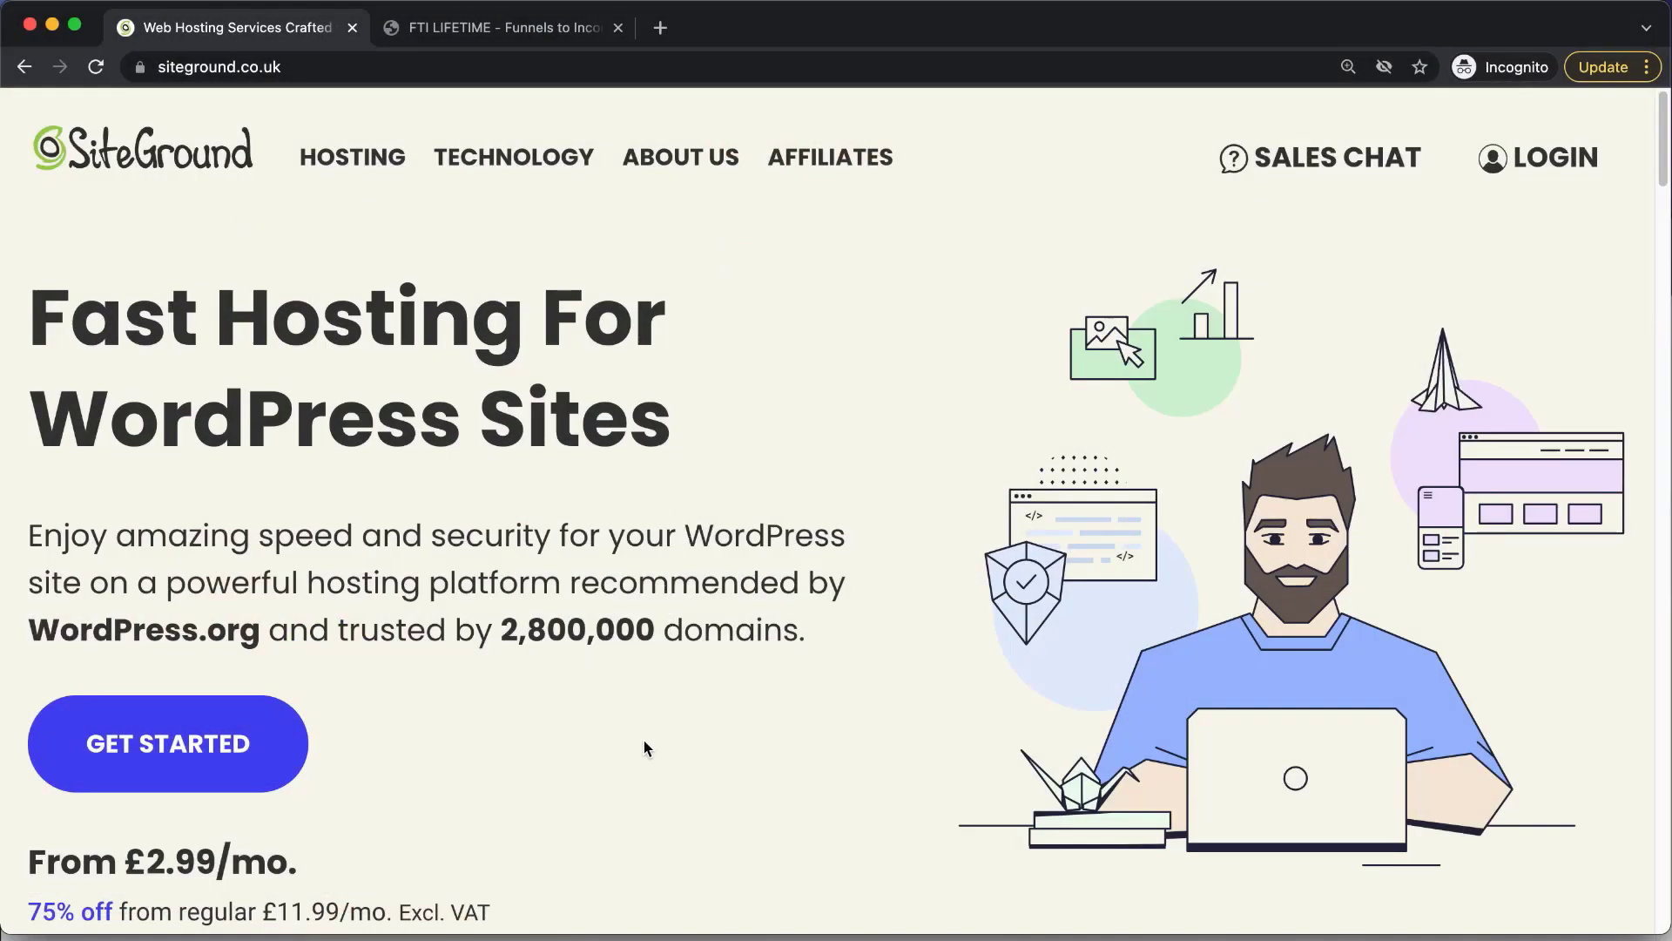
# Look over the SiteGround hosting homepage and the FTI LIFETIME funnels page
pyautogui.scroll(-3, 644, 747)
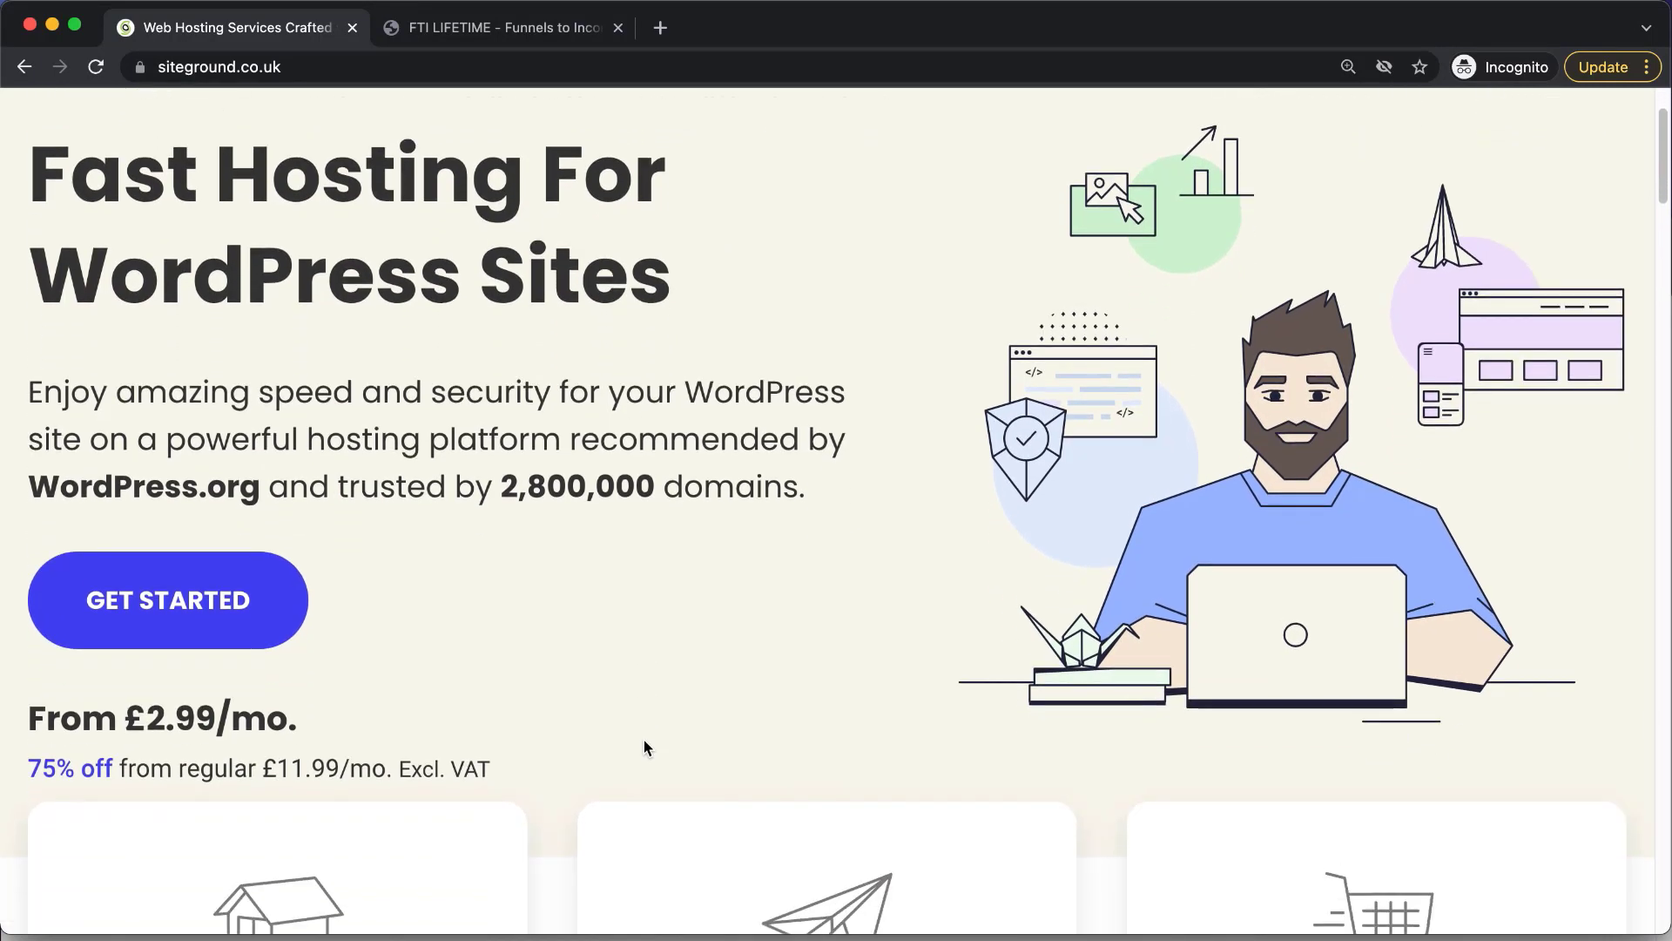
pyautogui.scroll(-5, 645, 745)
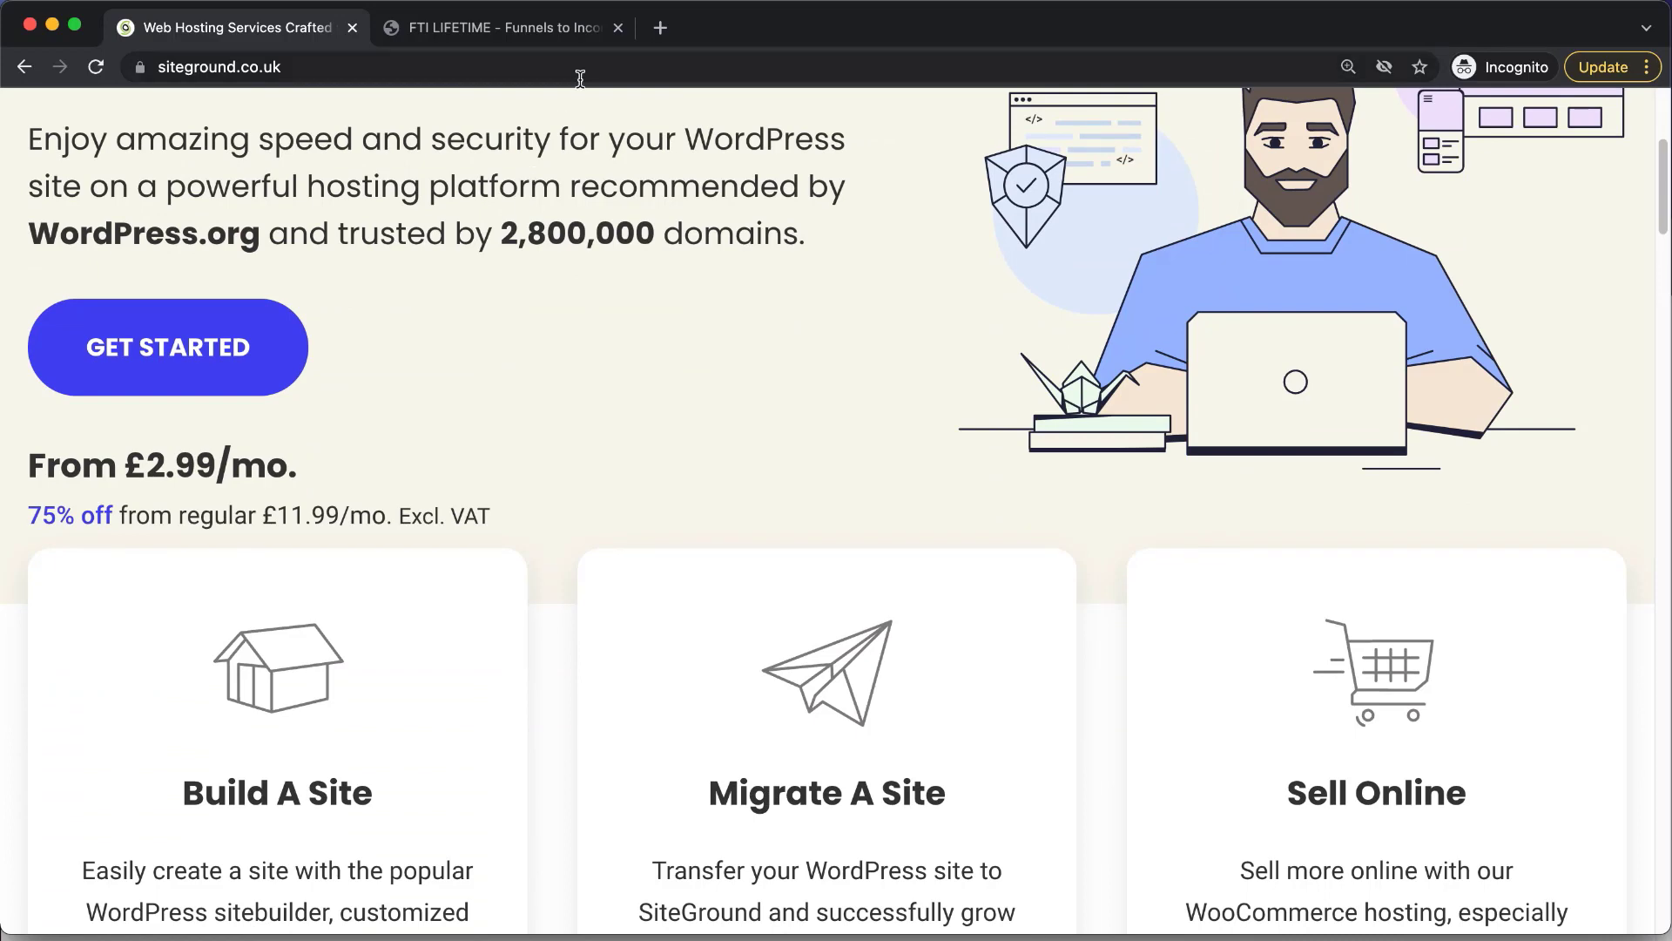
pyautogui.click(589, 31)
pyautogui.scroll(-3, 1520, 131)
pyautogui.scroll(3, 1520, 131)
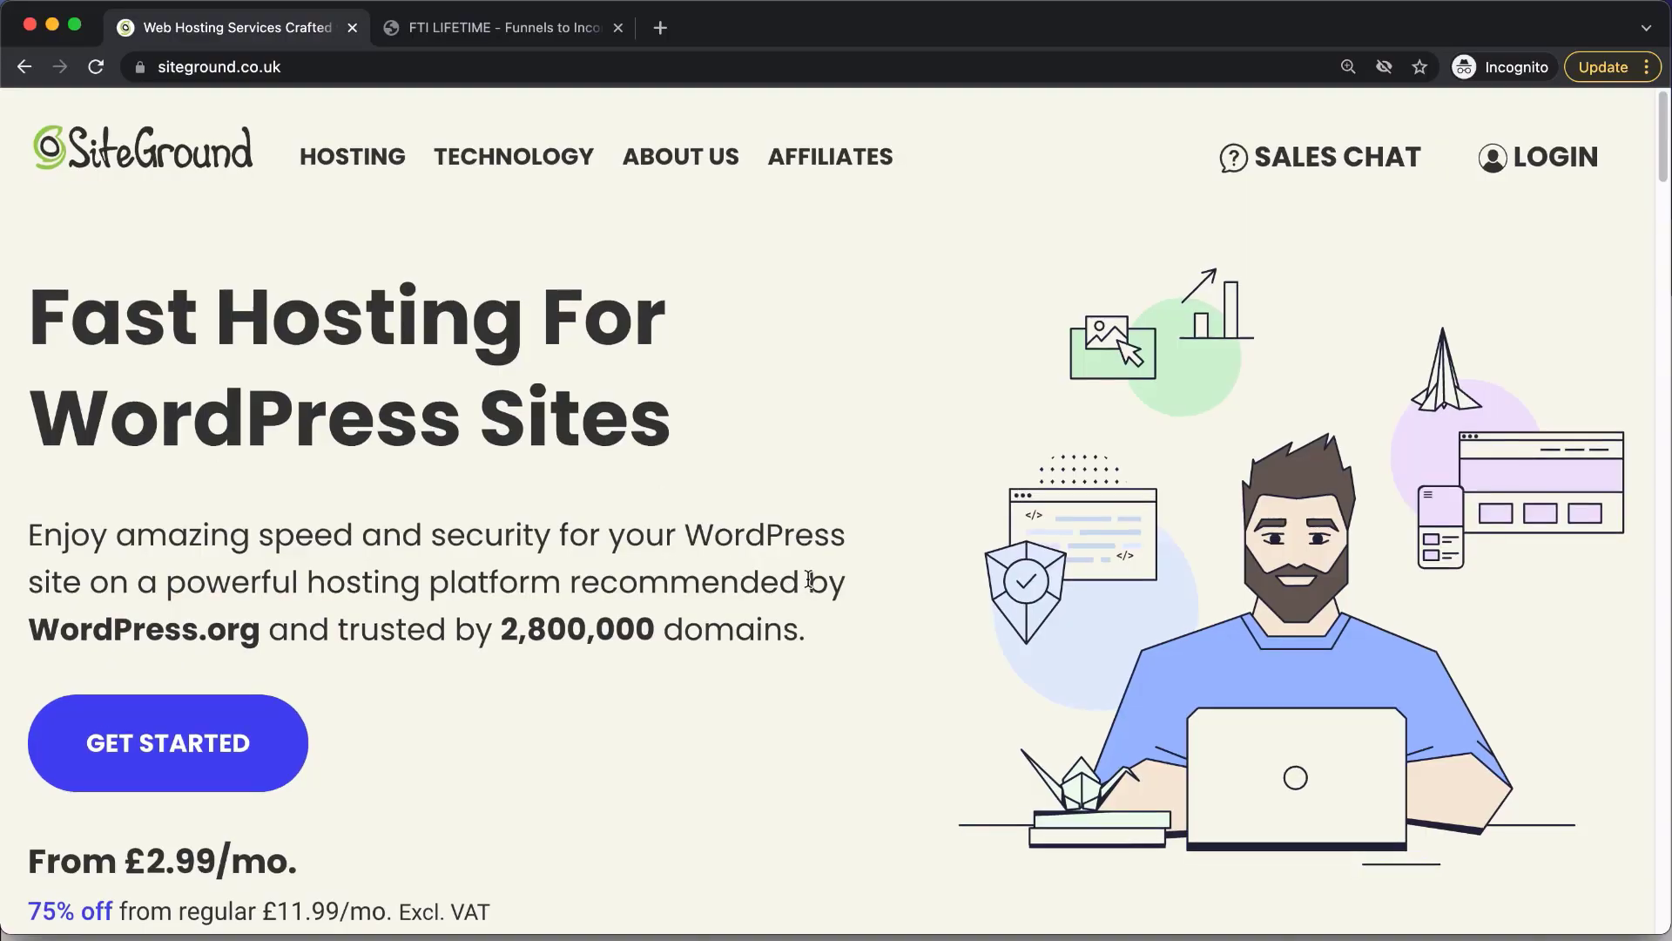
# Open SiteGround's Build A Site hosting plans and choose the GrowBig plan
pyautogui.scroll(-10, 810, 579)
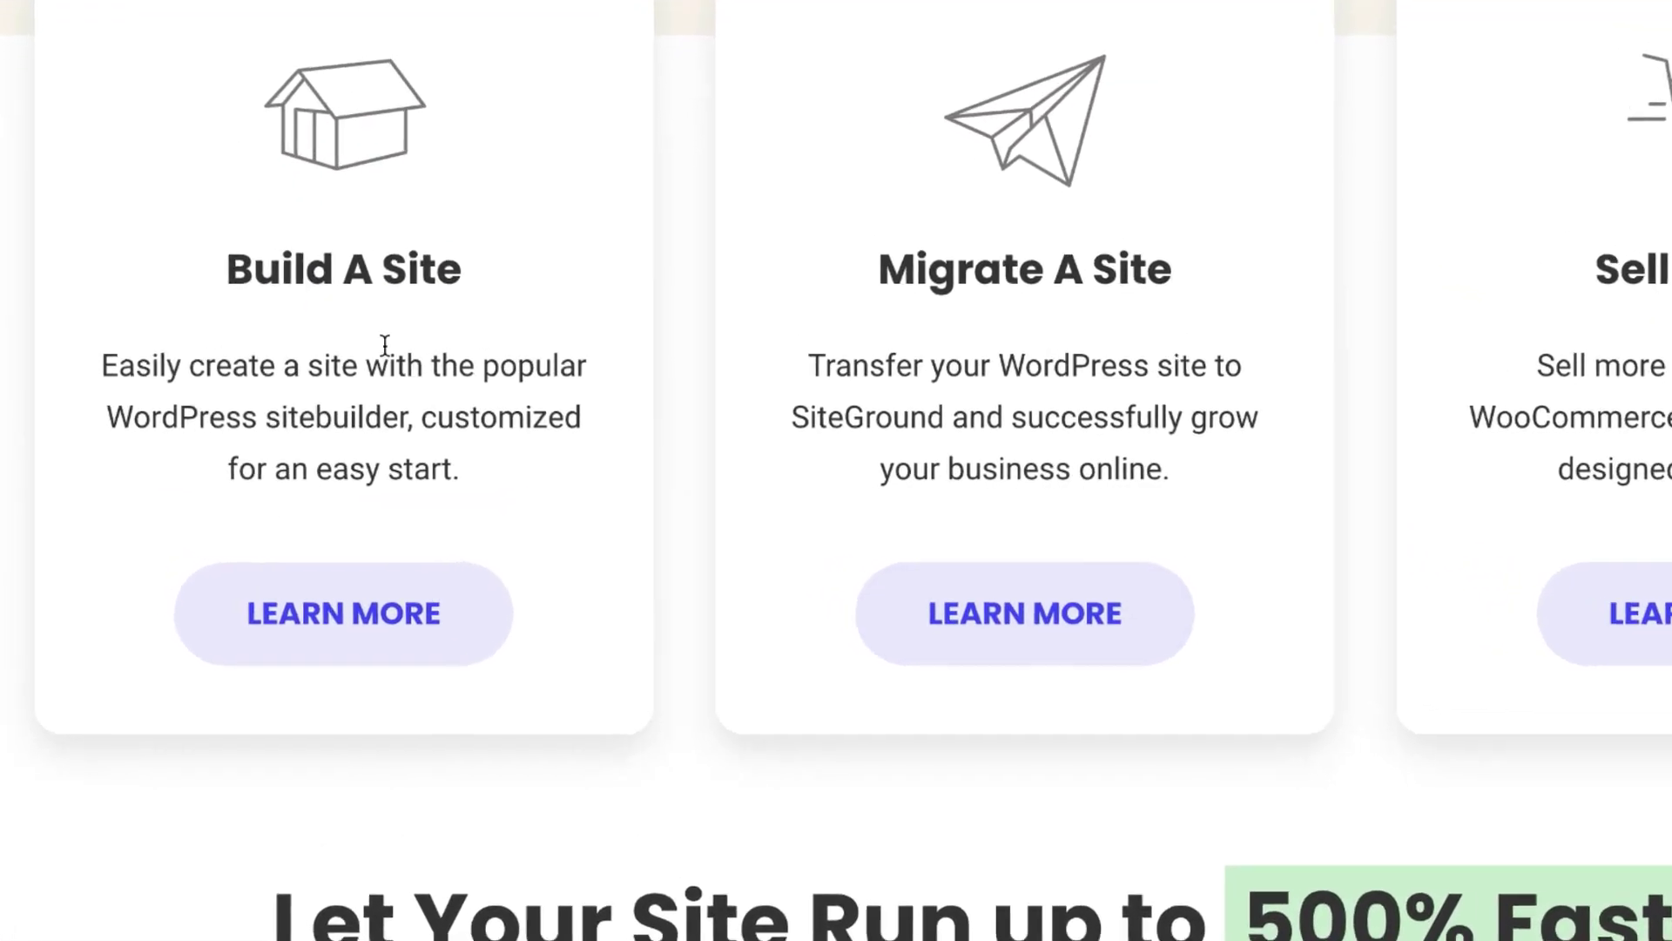
pyautogui.click(360, 626)
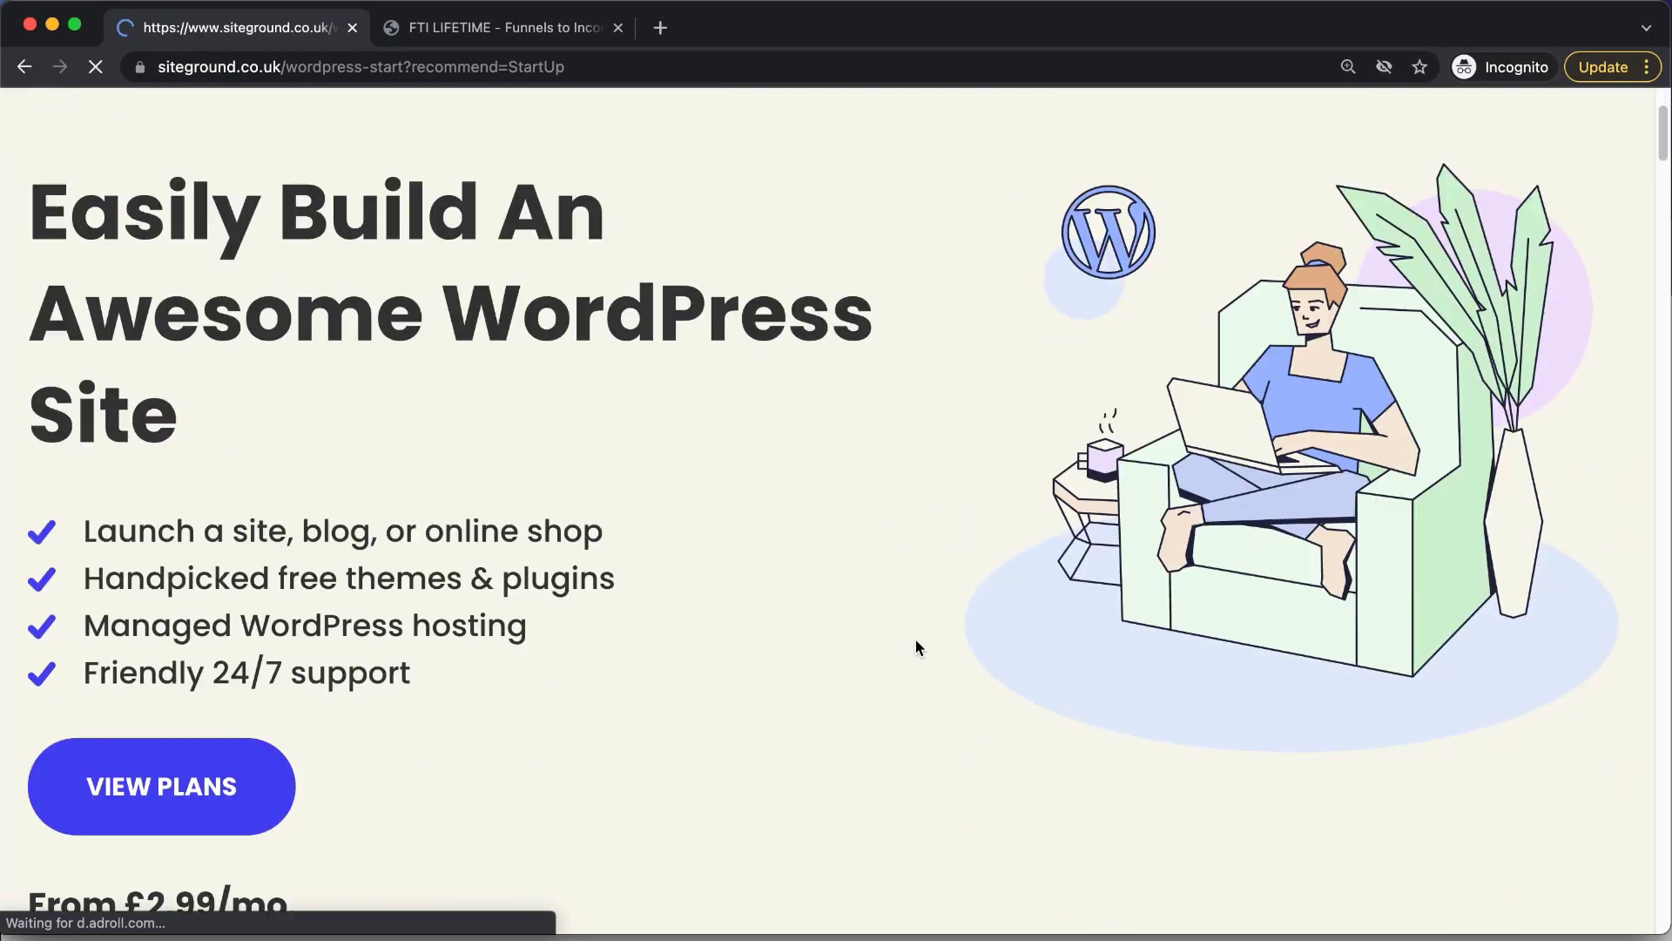
pyautogui.scroll(-5, 917, 645)
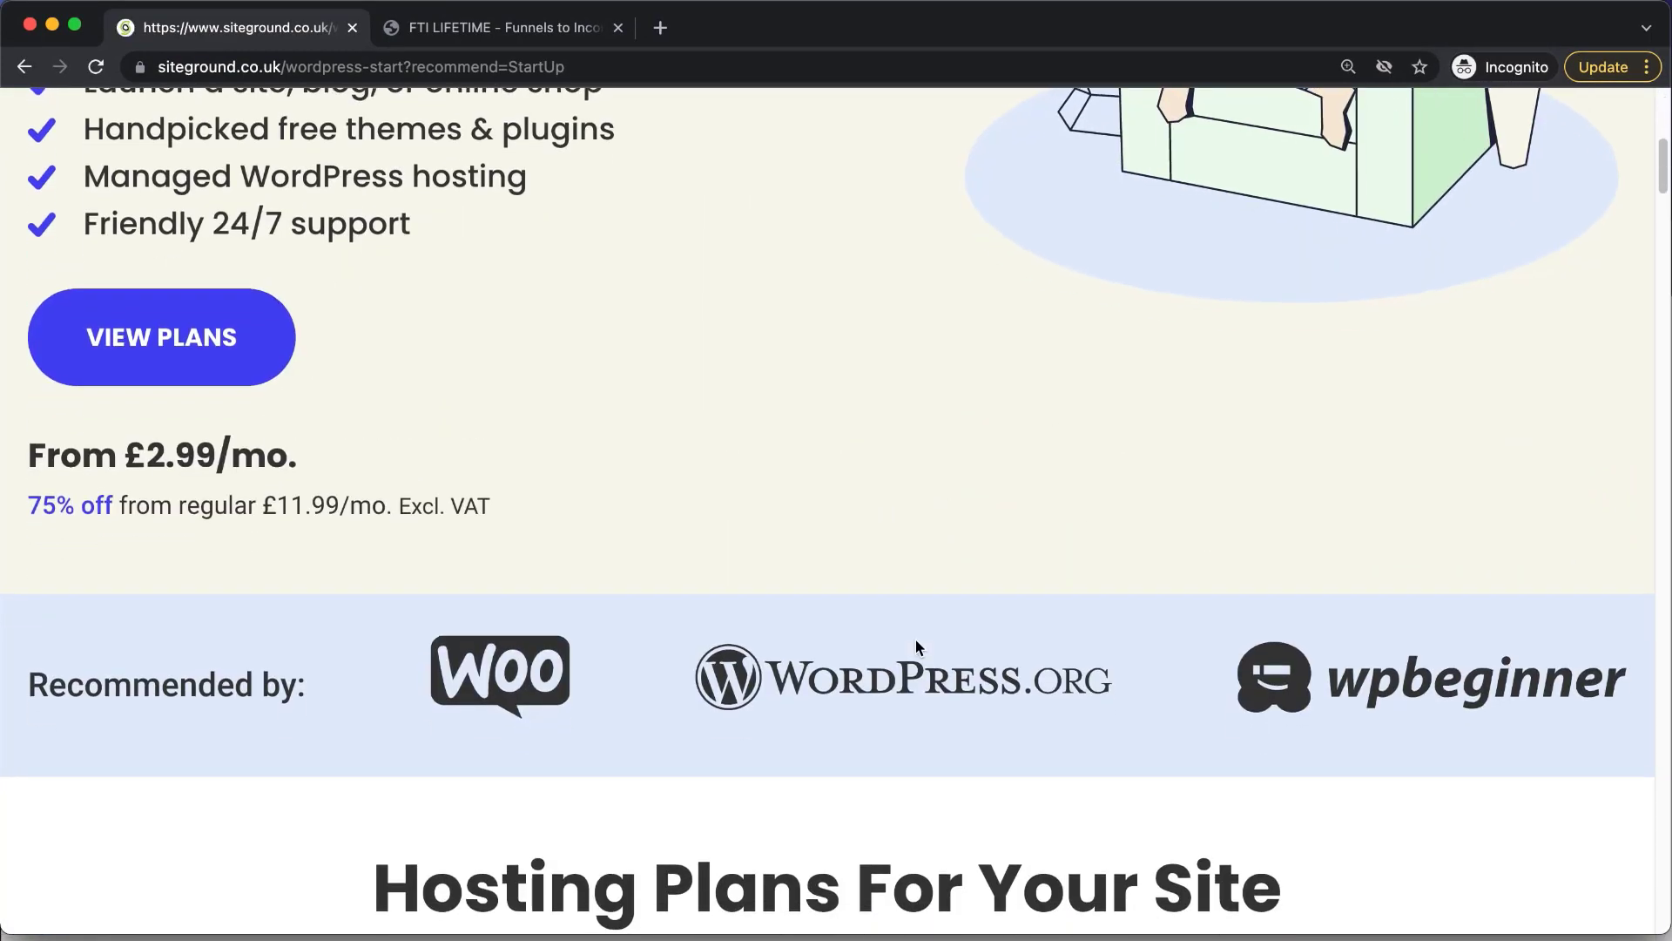
pyautogui.scroll(-7, 916, 639)
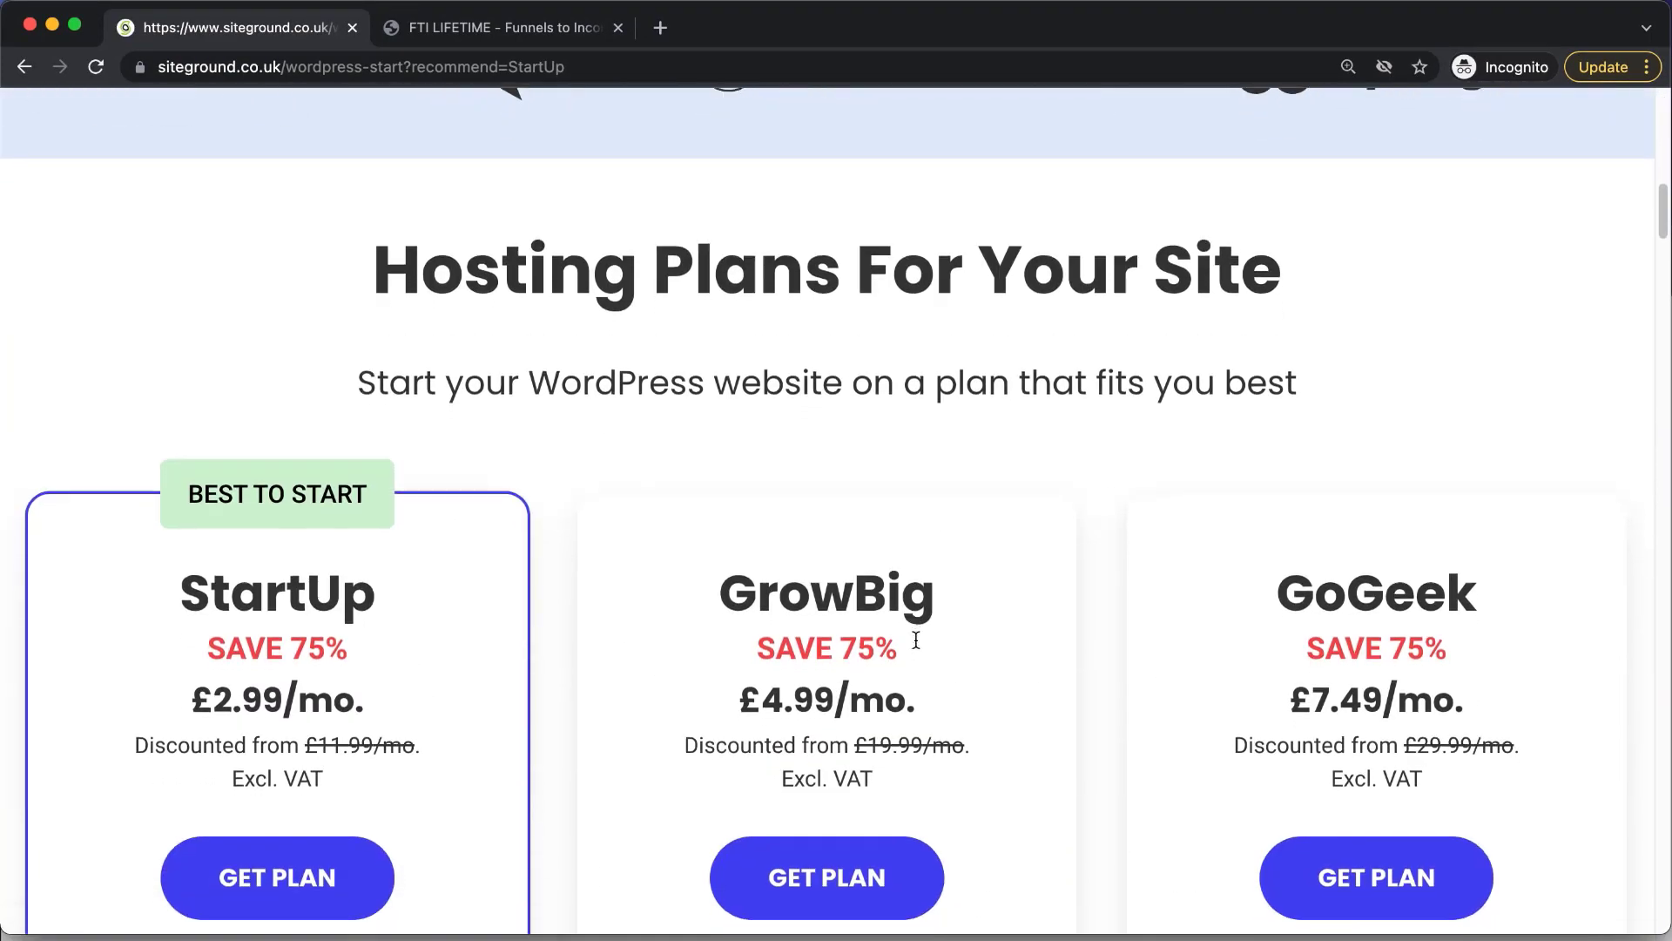
pyautogui.scroll(-2, 916, 639)
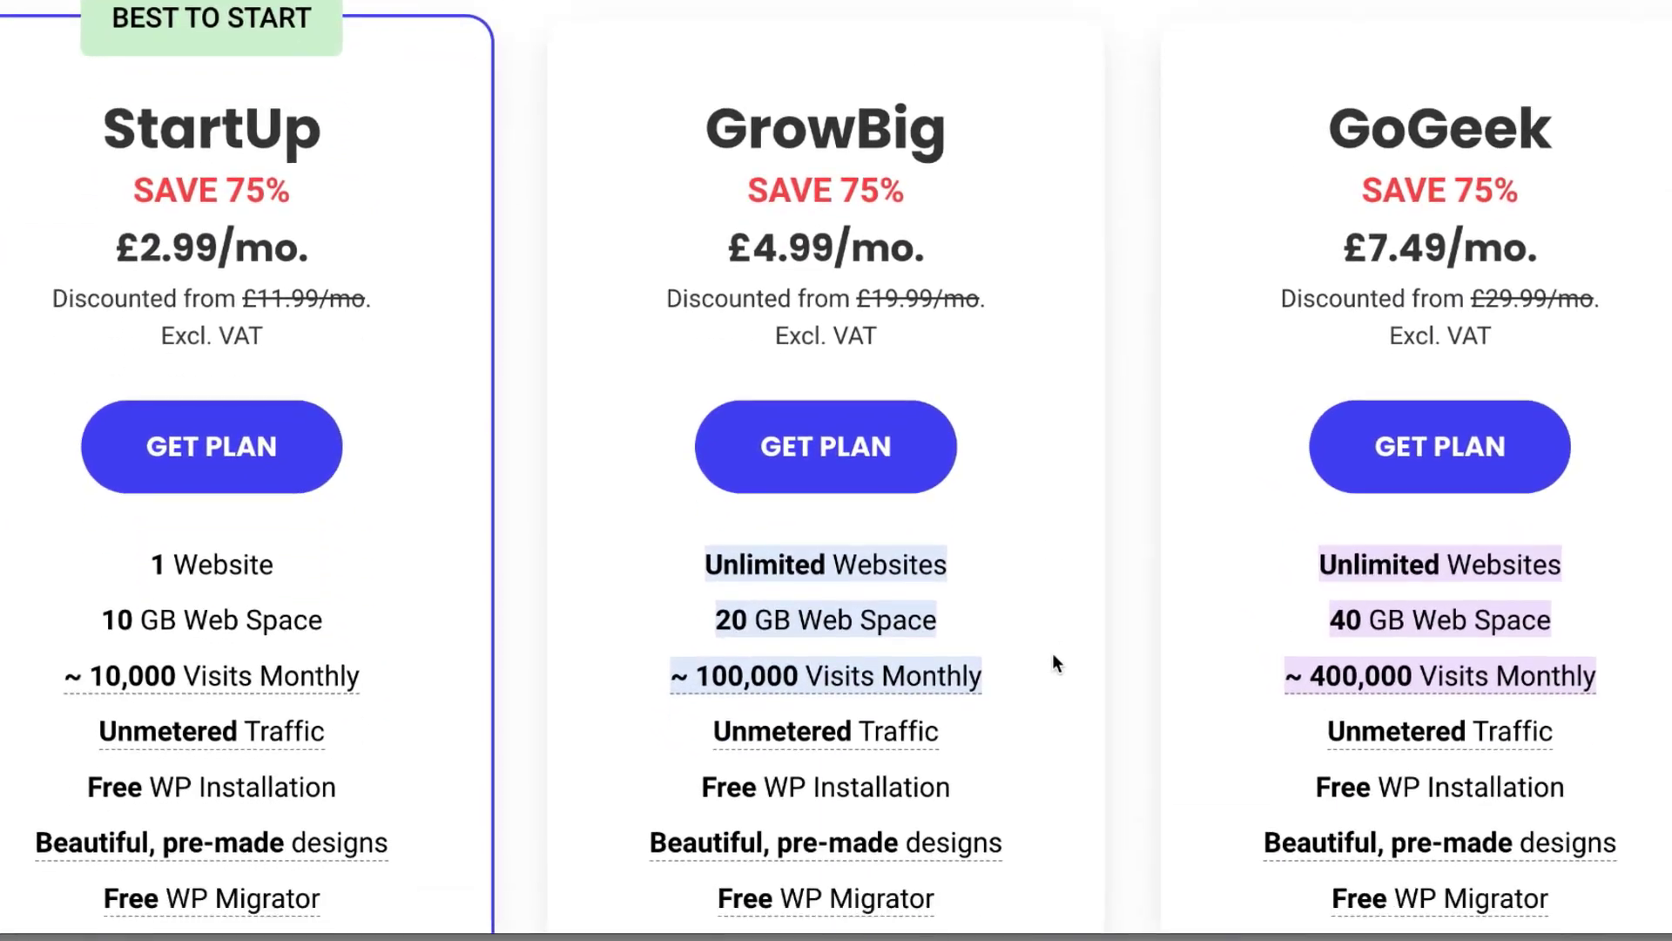
pyautogui.scroll(-1, 1052, 662)
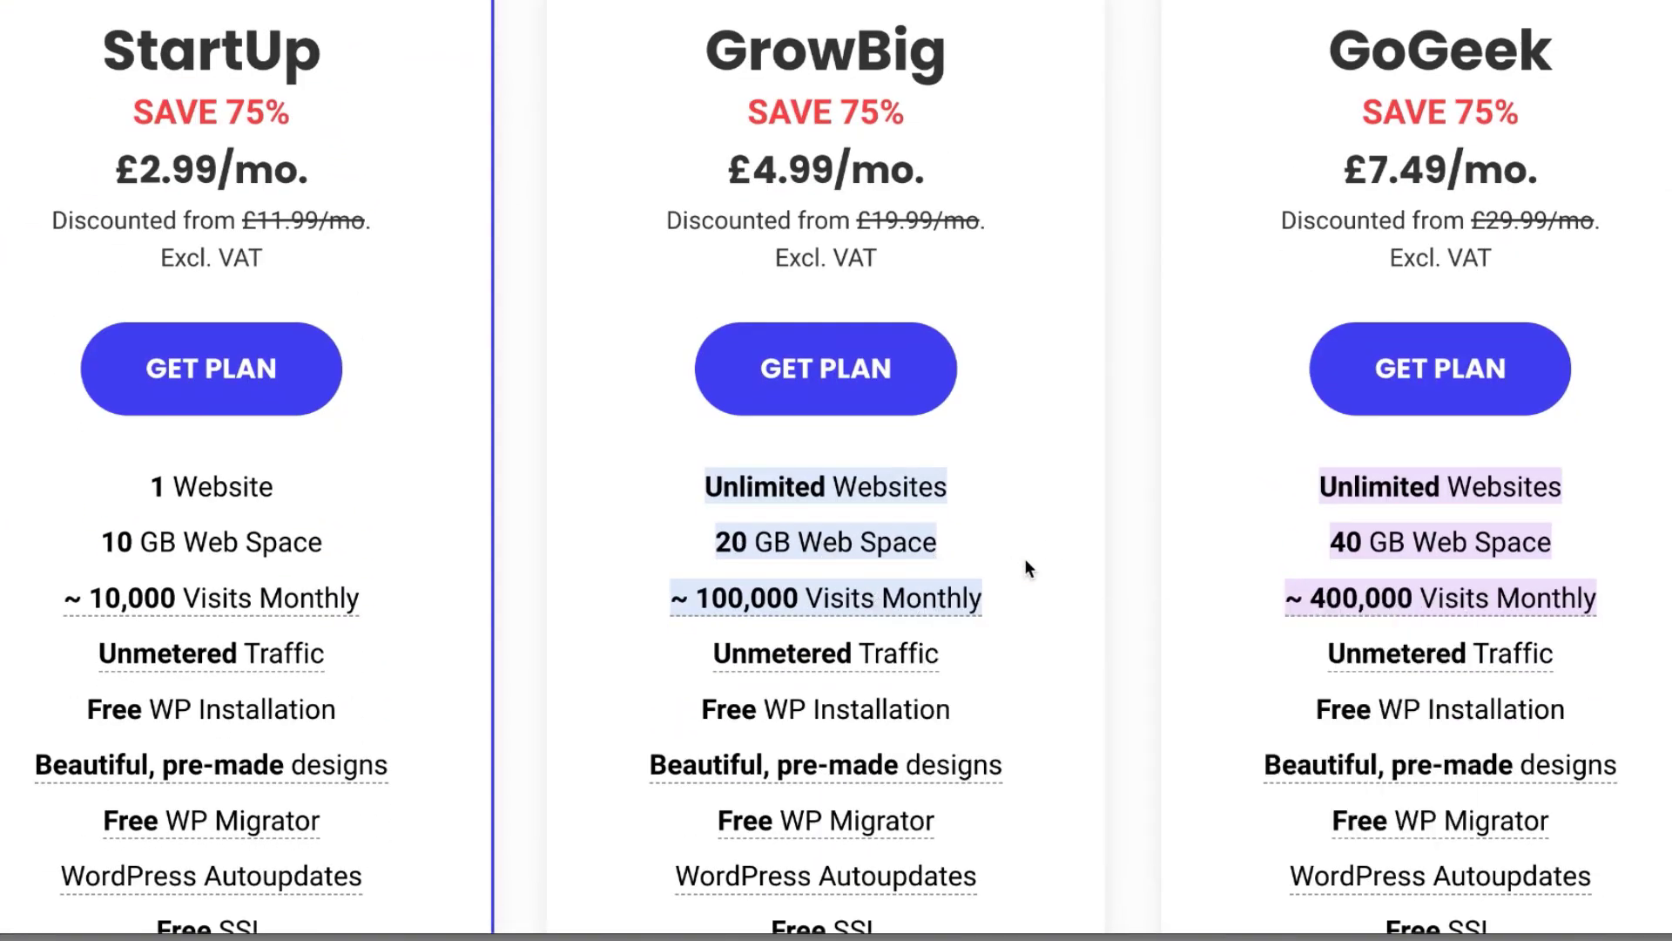
pyautogui.click(843, 387)
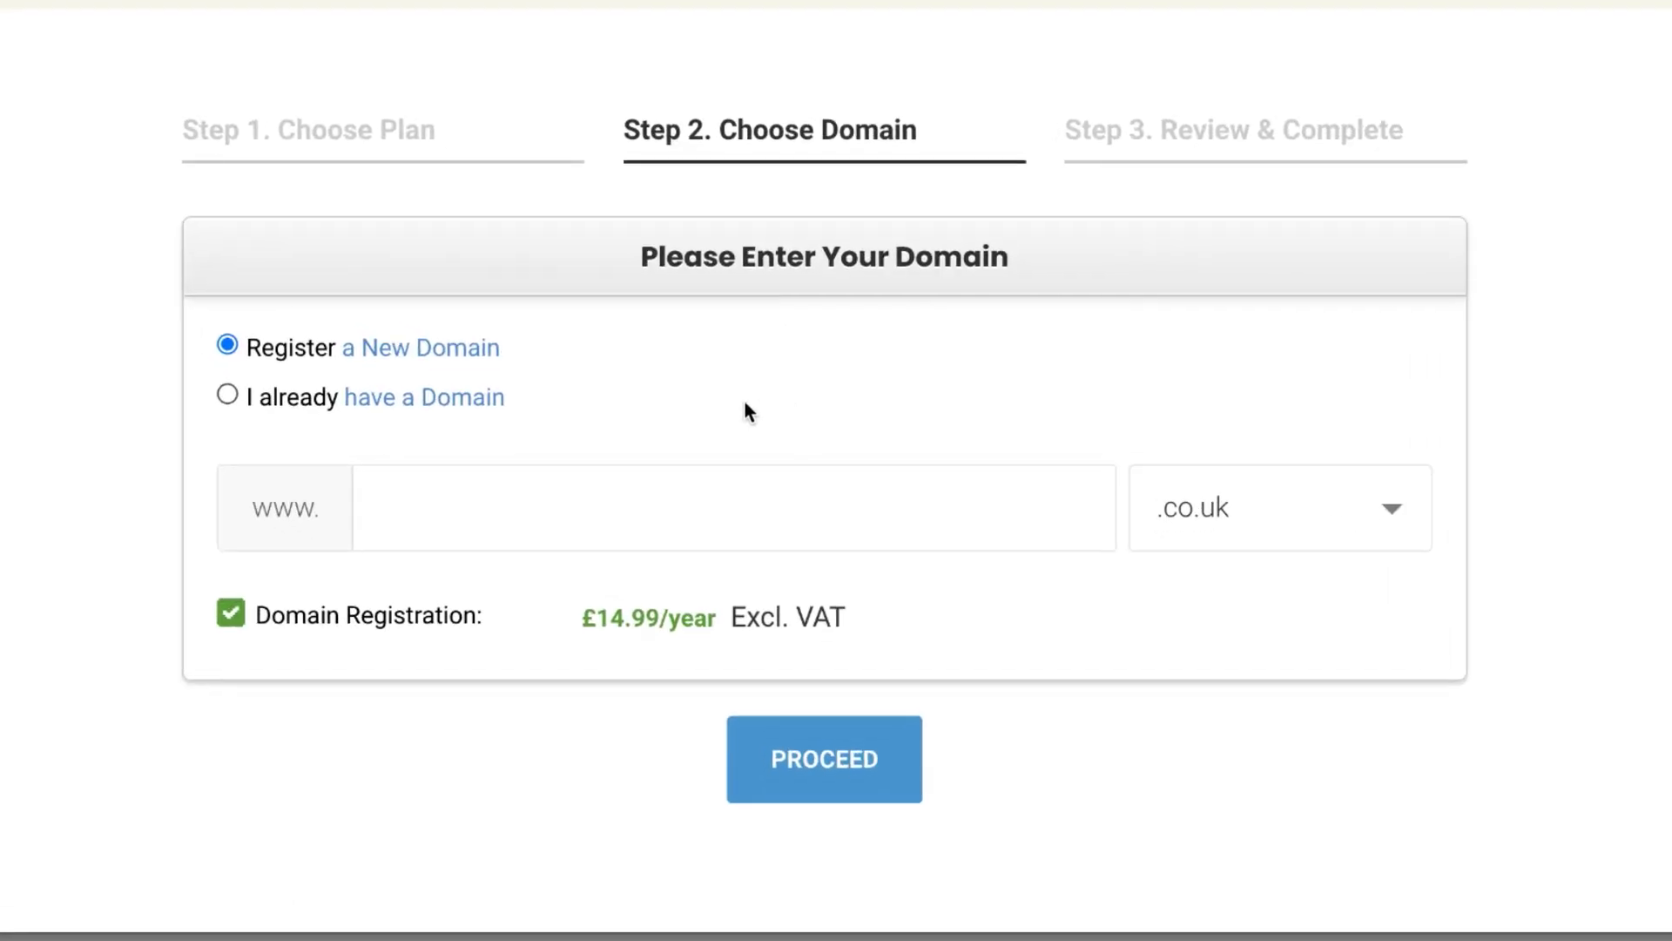
# Try to register mak.co.uk as a new domain, and proceed with it as an already owned domain instead
pyautogui.click(415, 507)
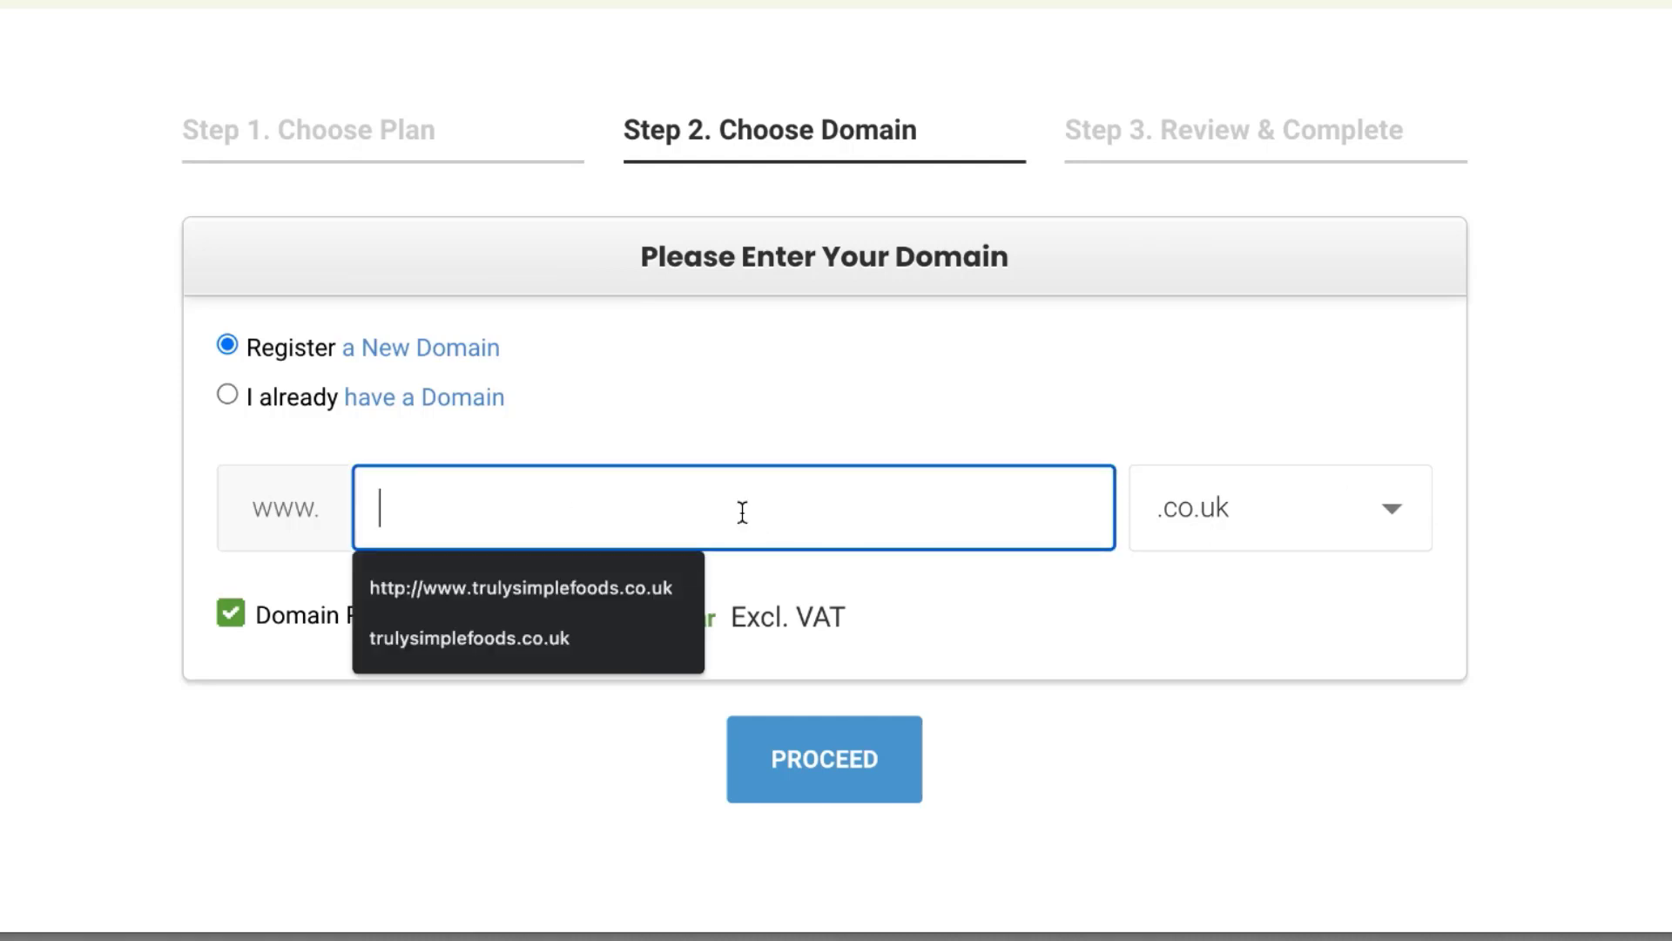
pyautogui.write('mak')
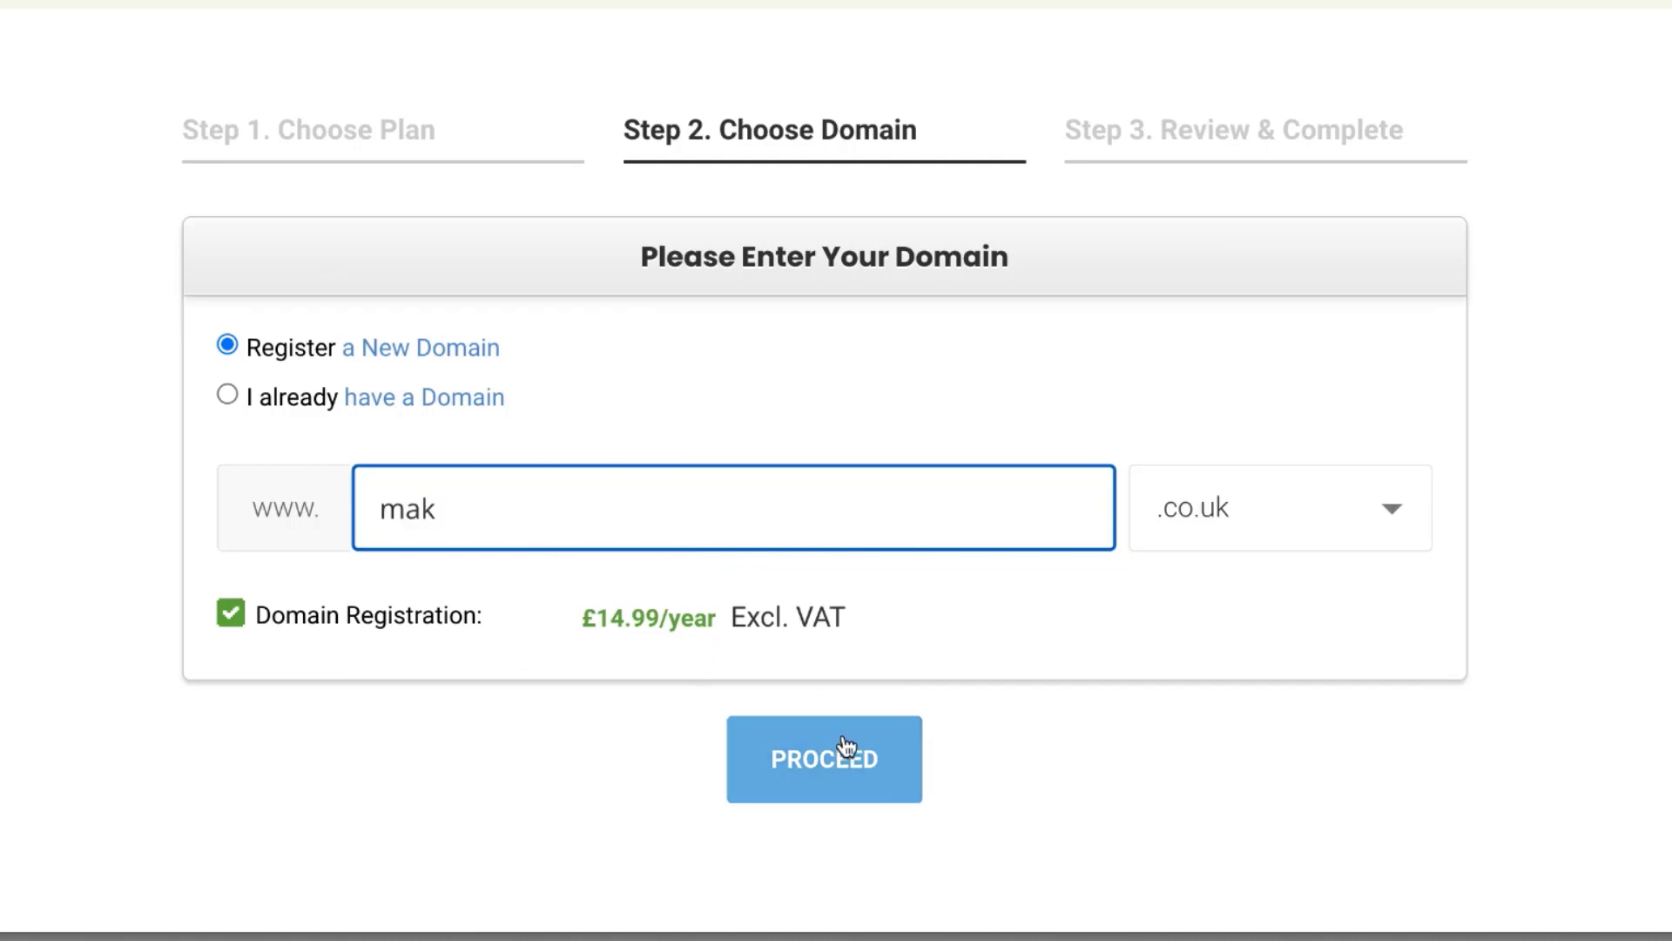
pyautogui.click(833, 775)
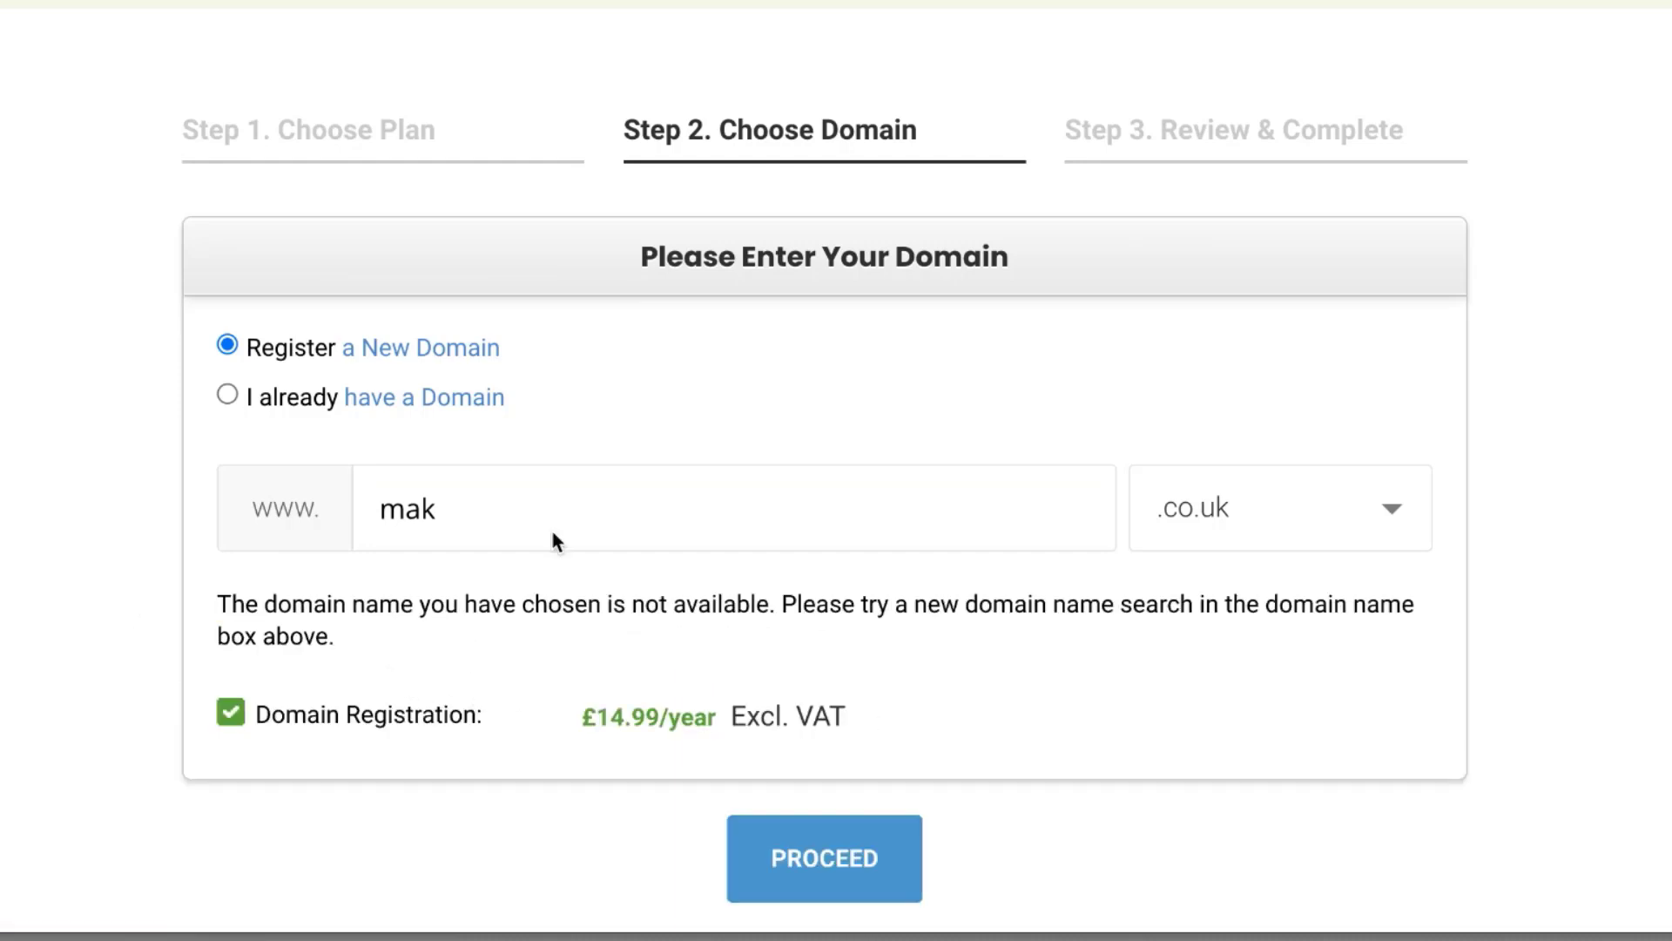
pyautogui.click(228, 397)
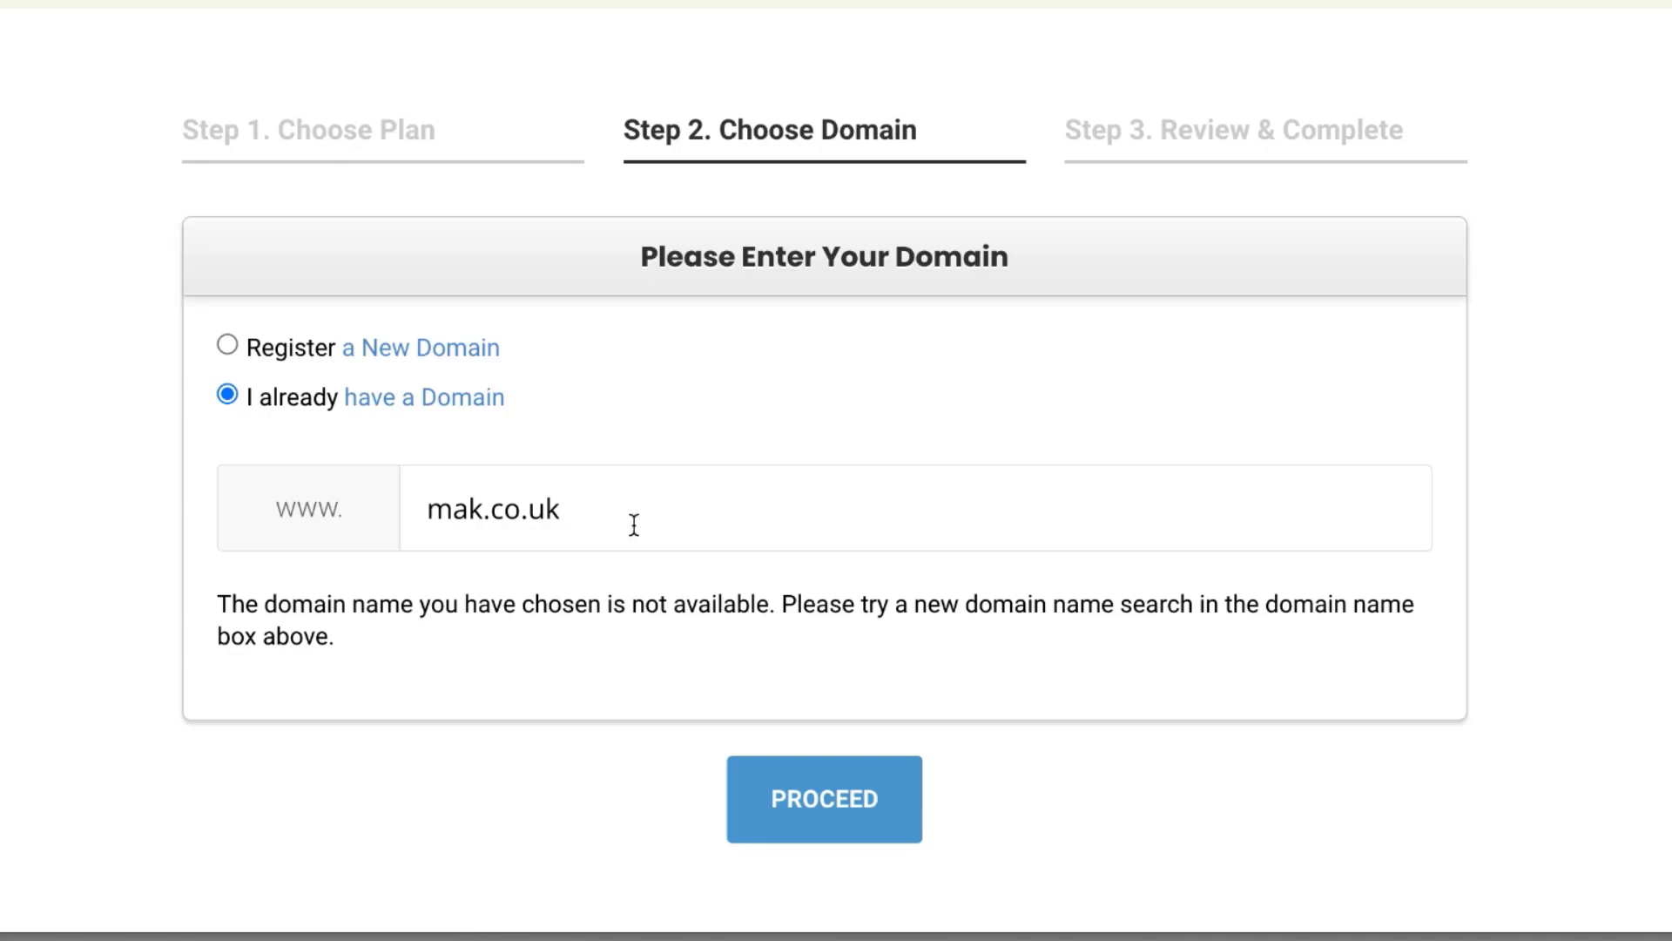
pyautogui.click(855, 810)
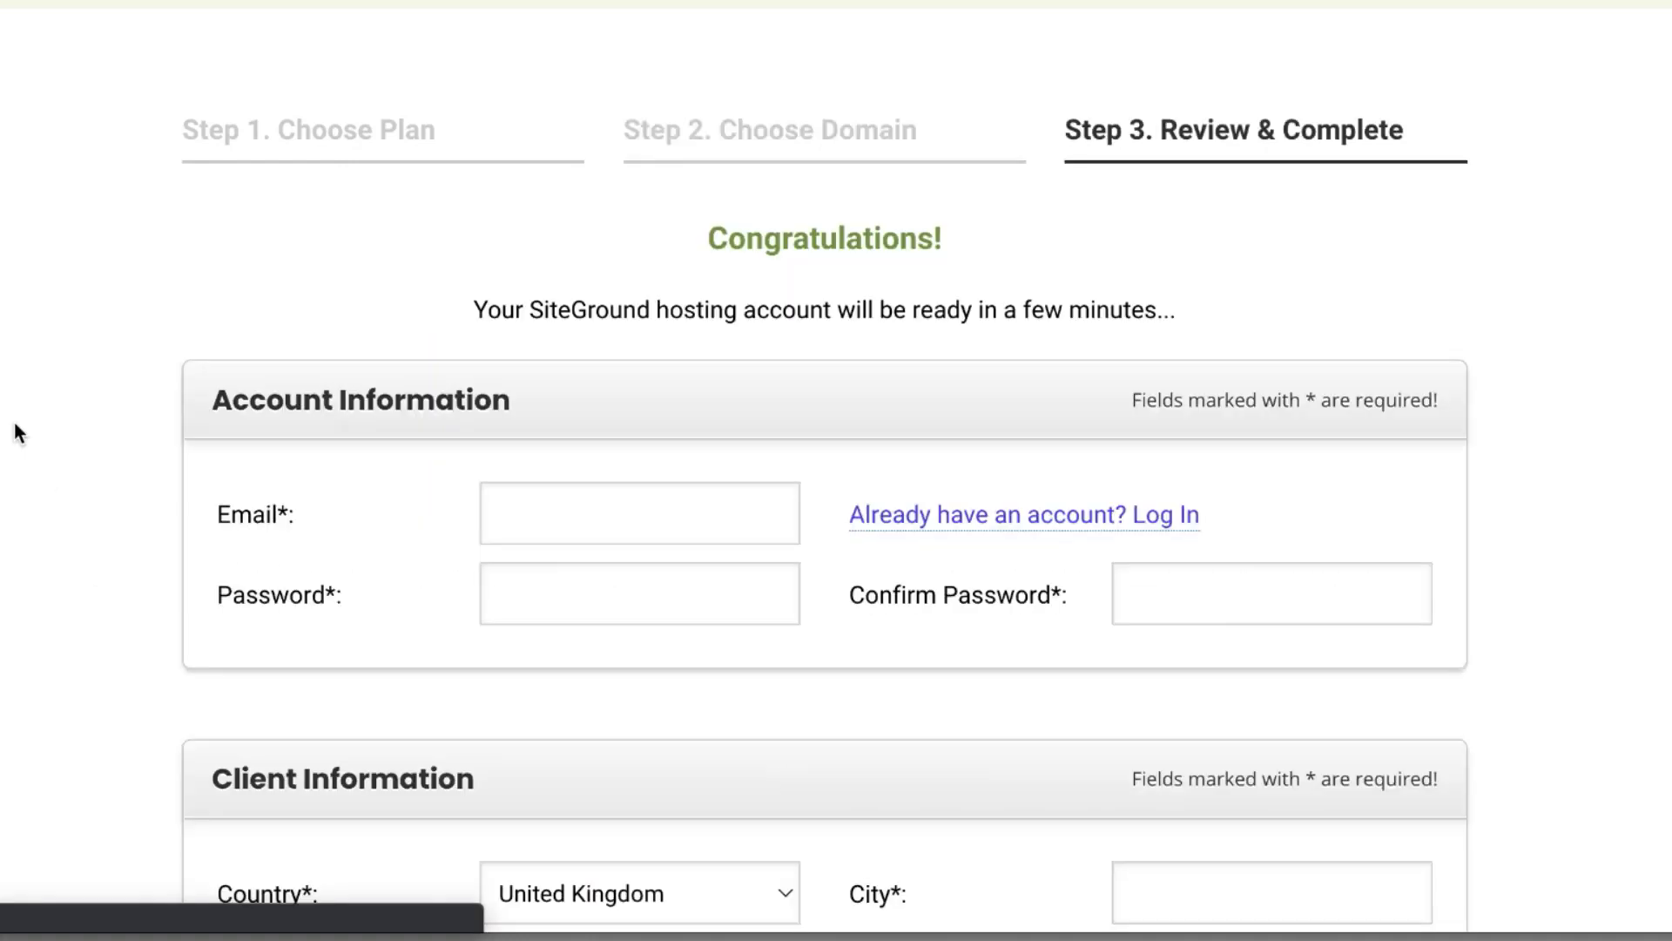
# Set the country in the order form's client information to United States
pyautogui.scroll(-1, 17, 433)
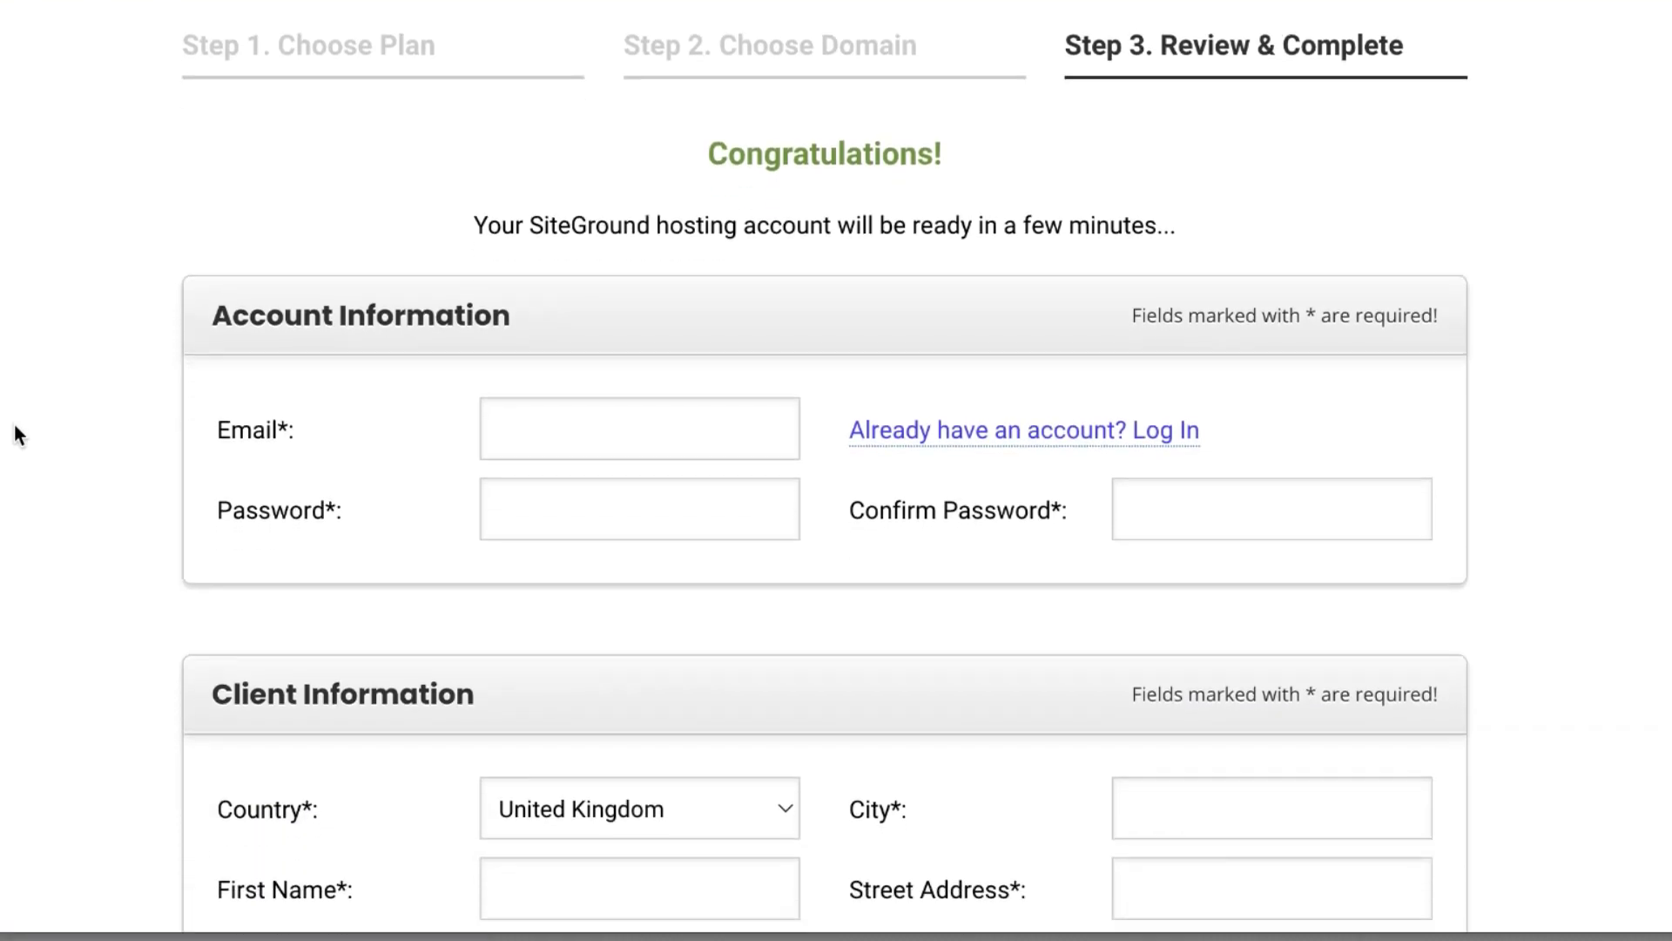
pyautogui.scroll(-4, 18, 433)
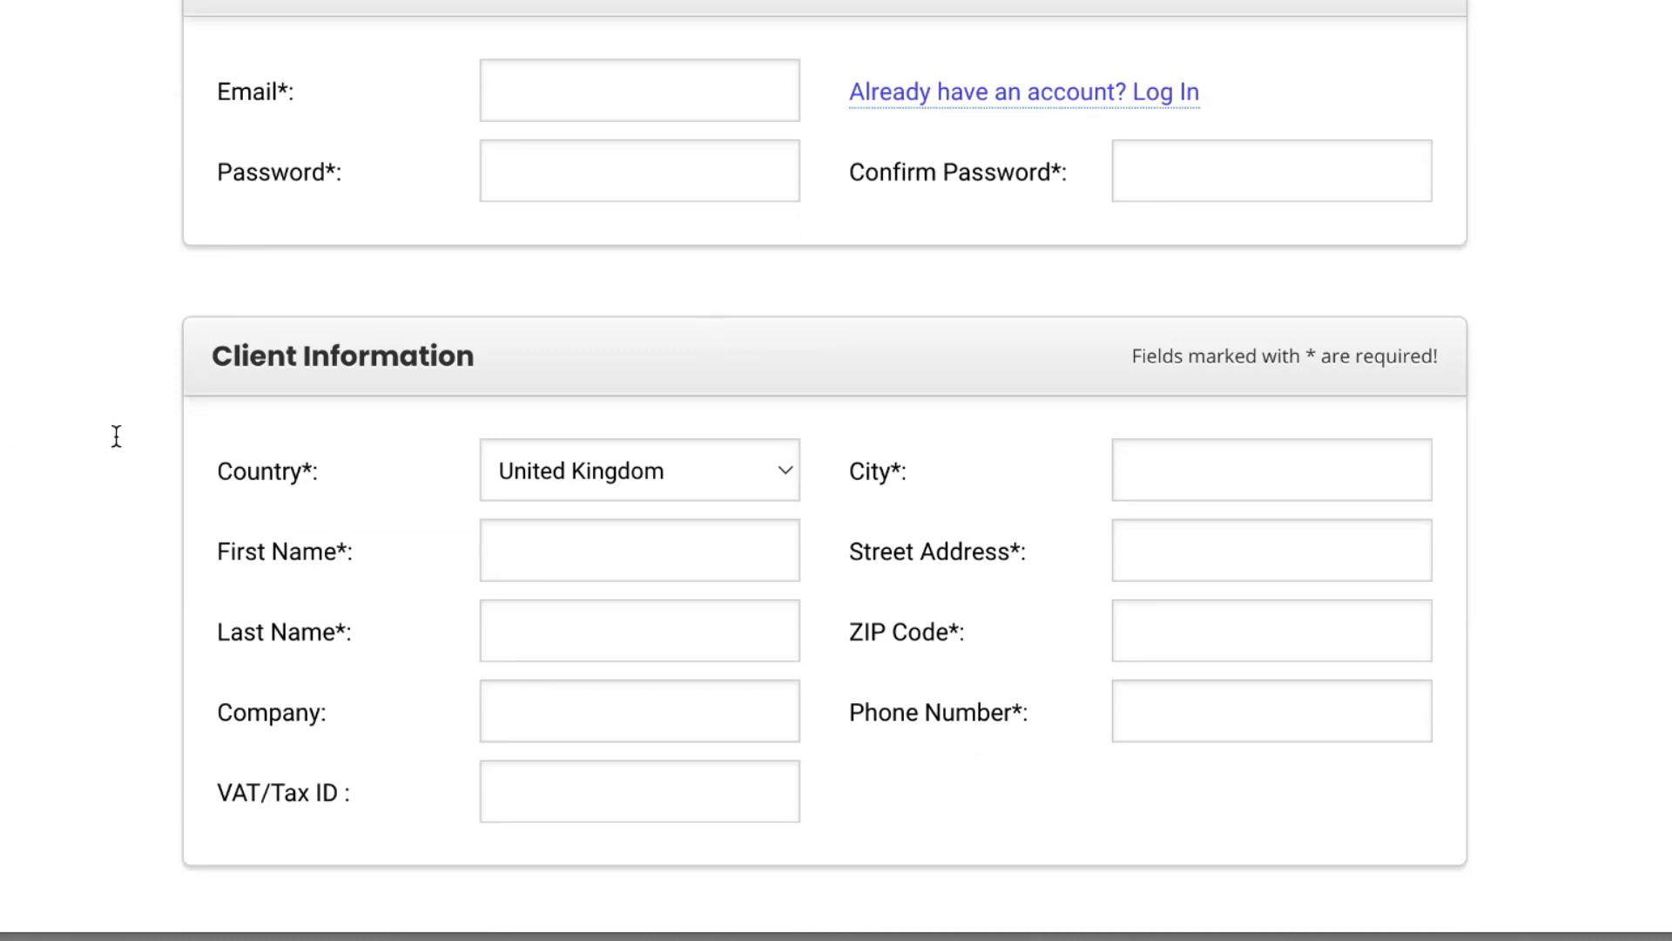
pyautogui.scroll(-3, 117, 435)
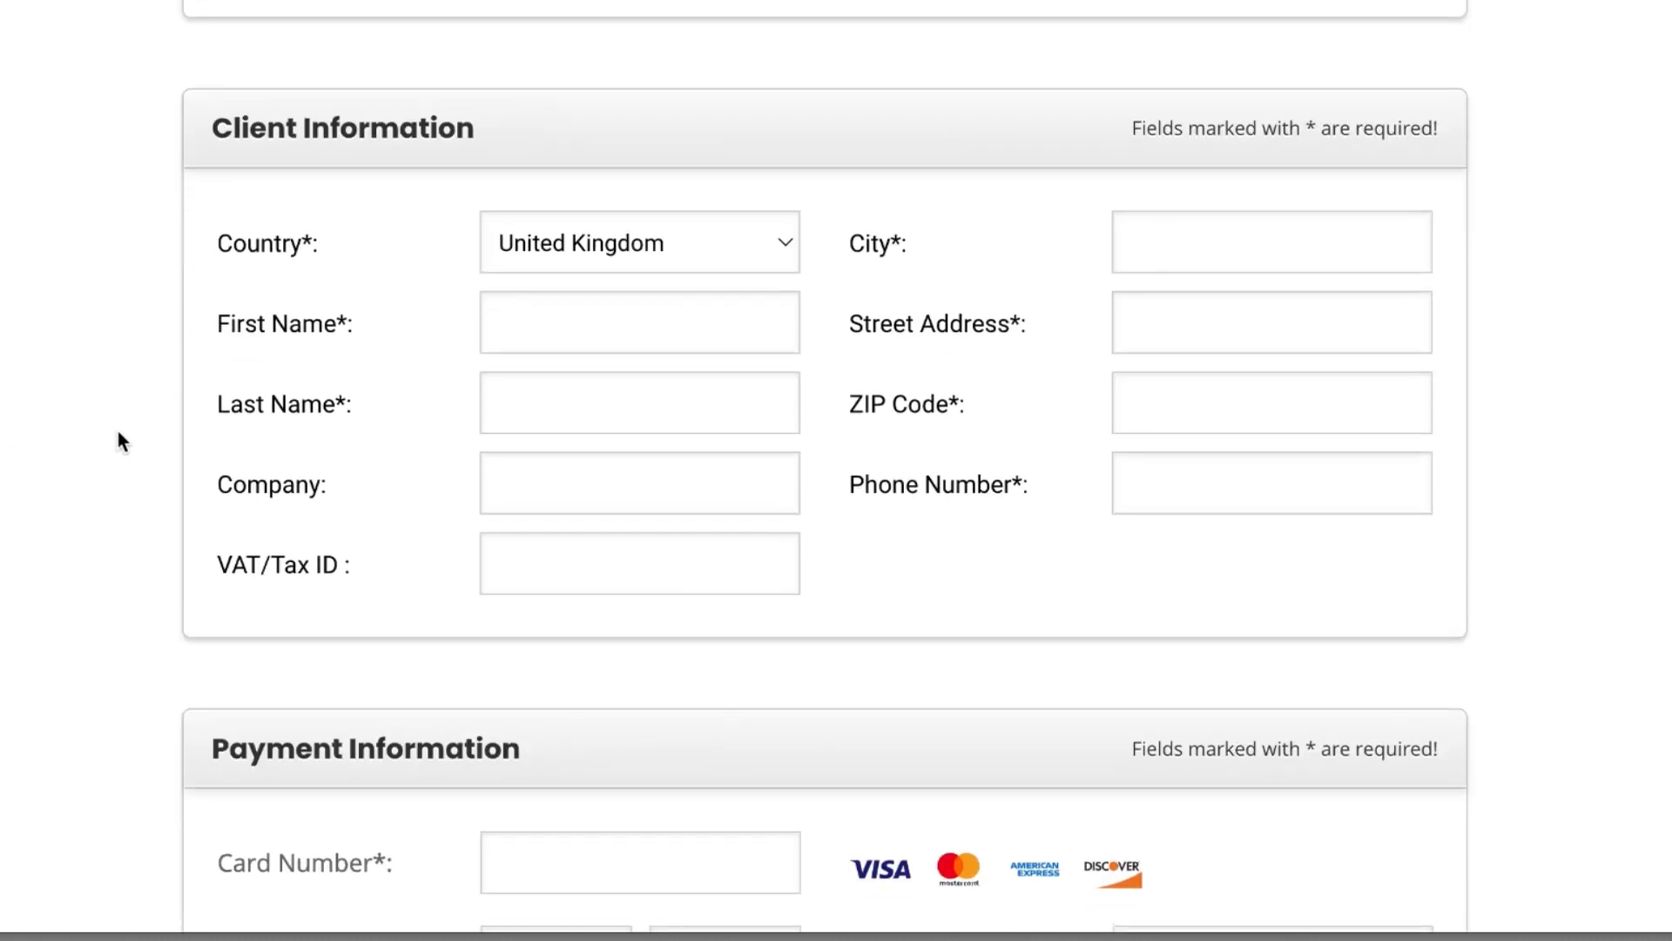
pyautogui.click(656, 225)
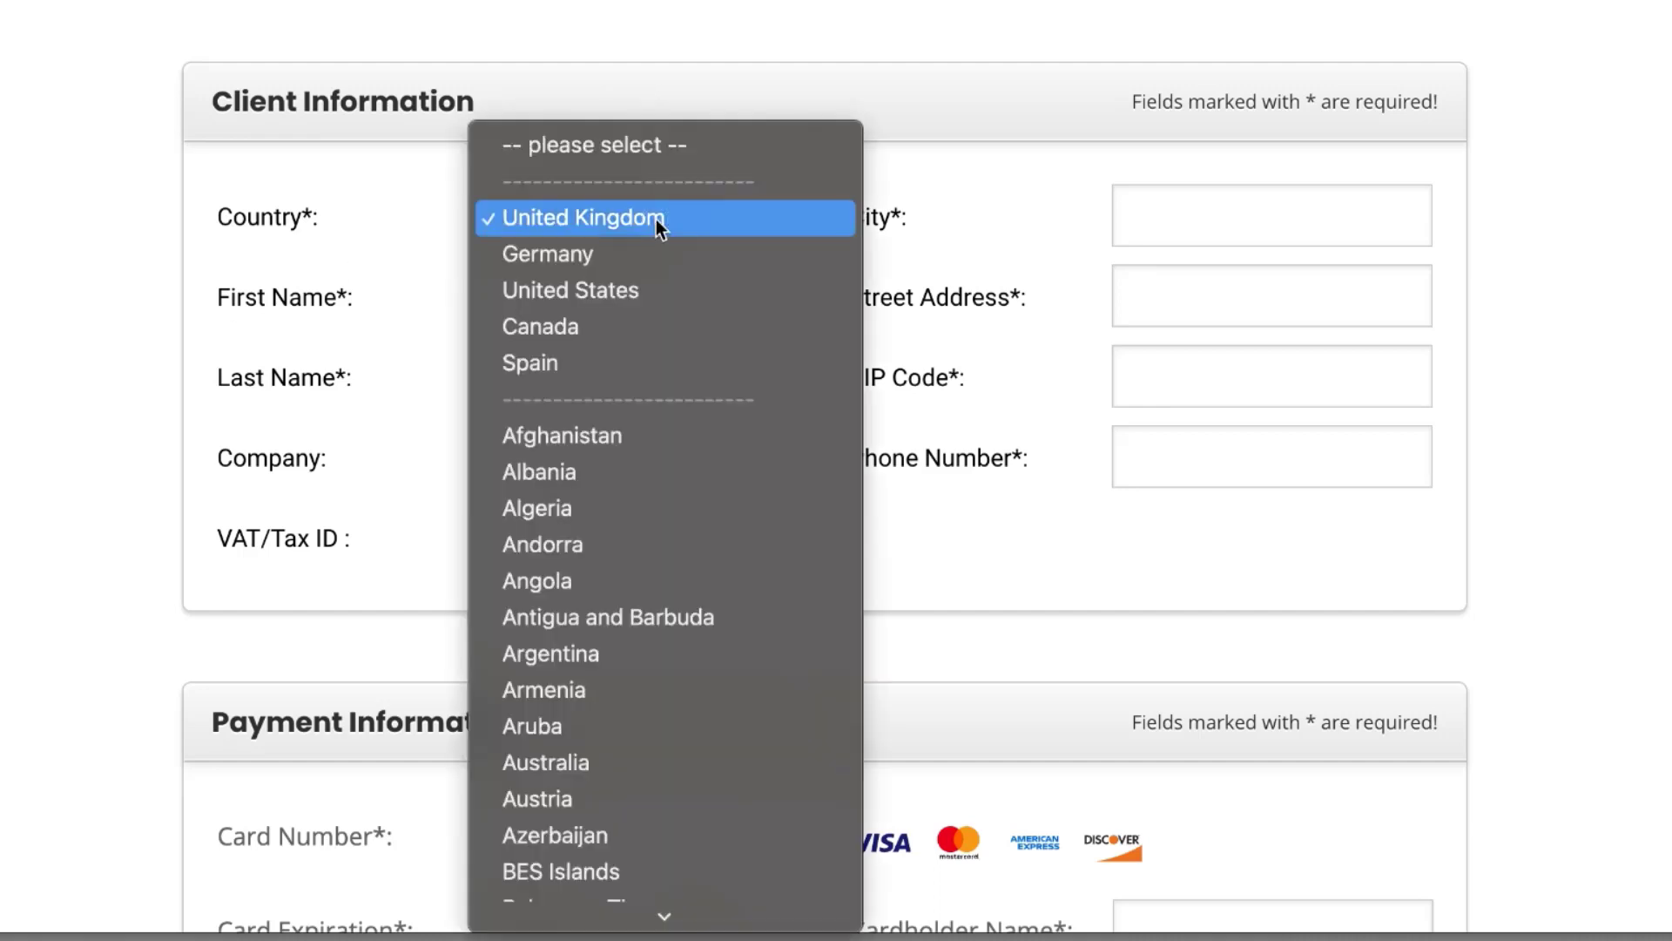
pyautogui.click(631, 301)
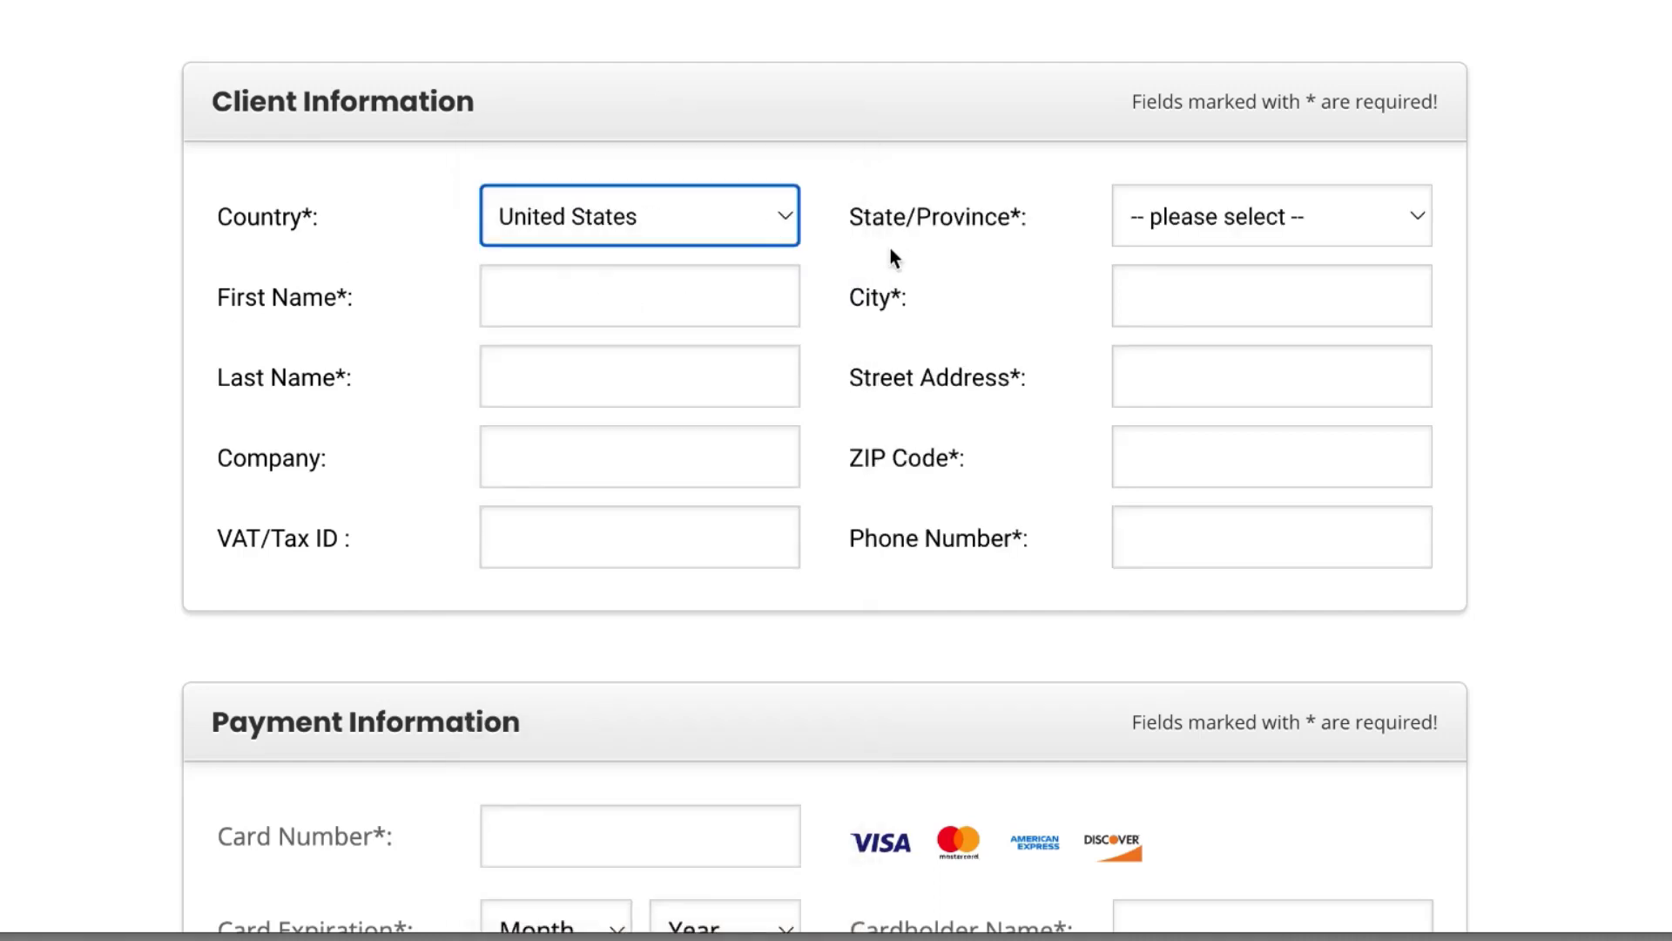
# Review the order form's payment fields, hosting period and price, extra services, total and terms of service checkboxes
pyautogui.scroll(-8, 109, 433)
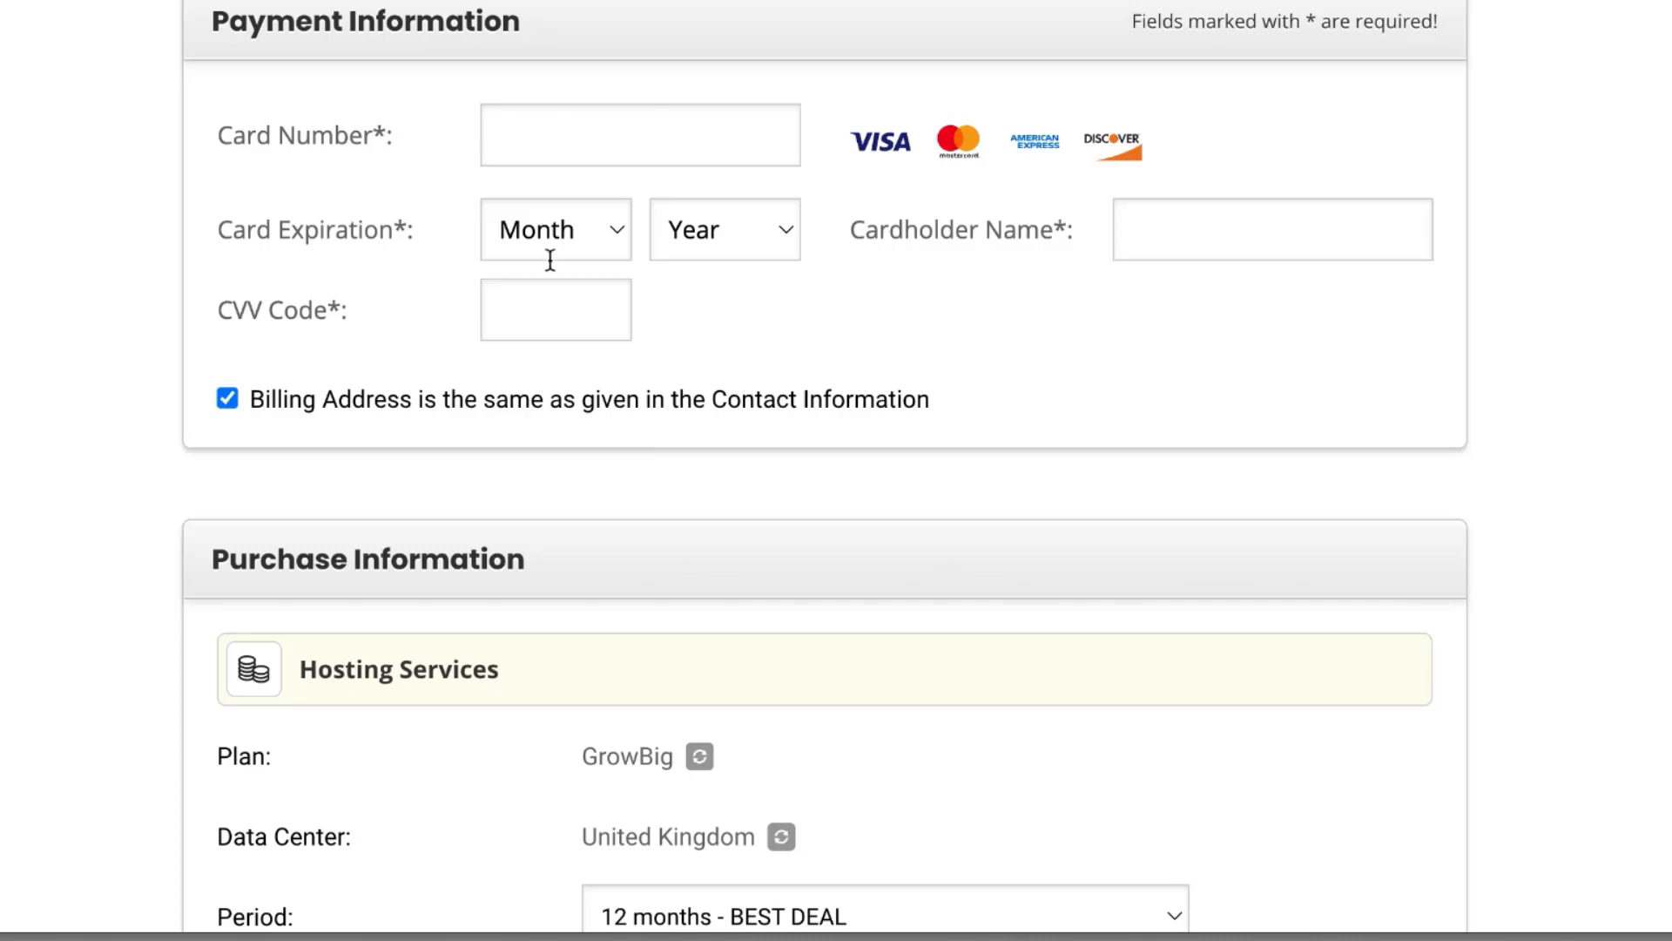
pyautogui.scroll(-5, 103, 446)
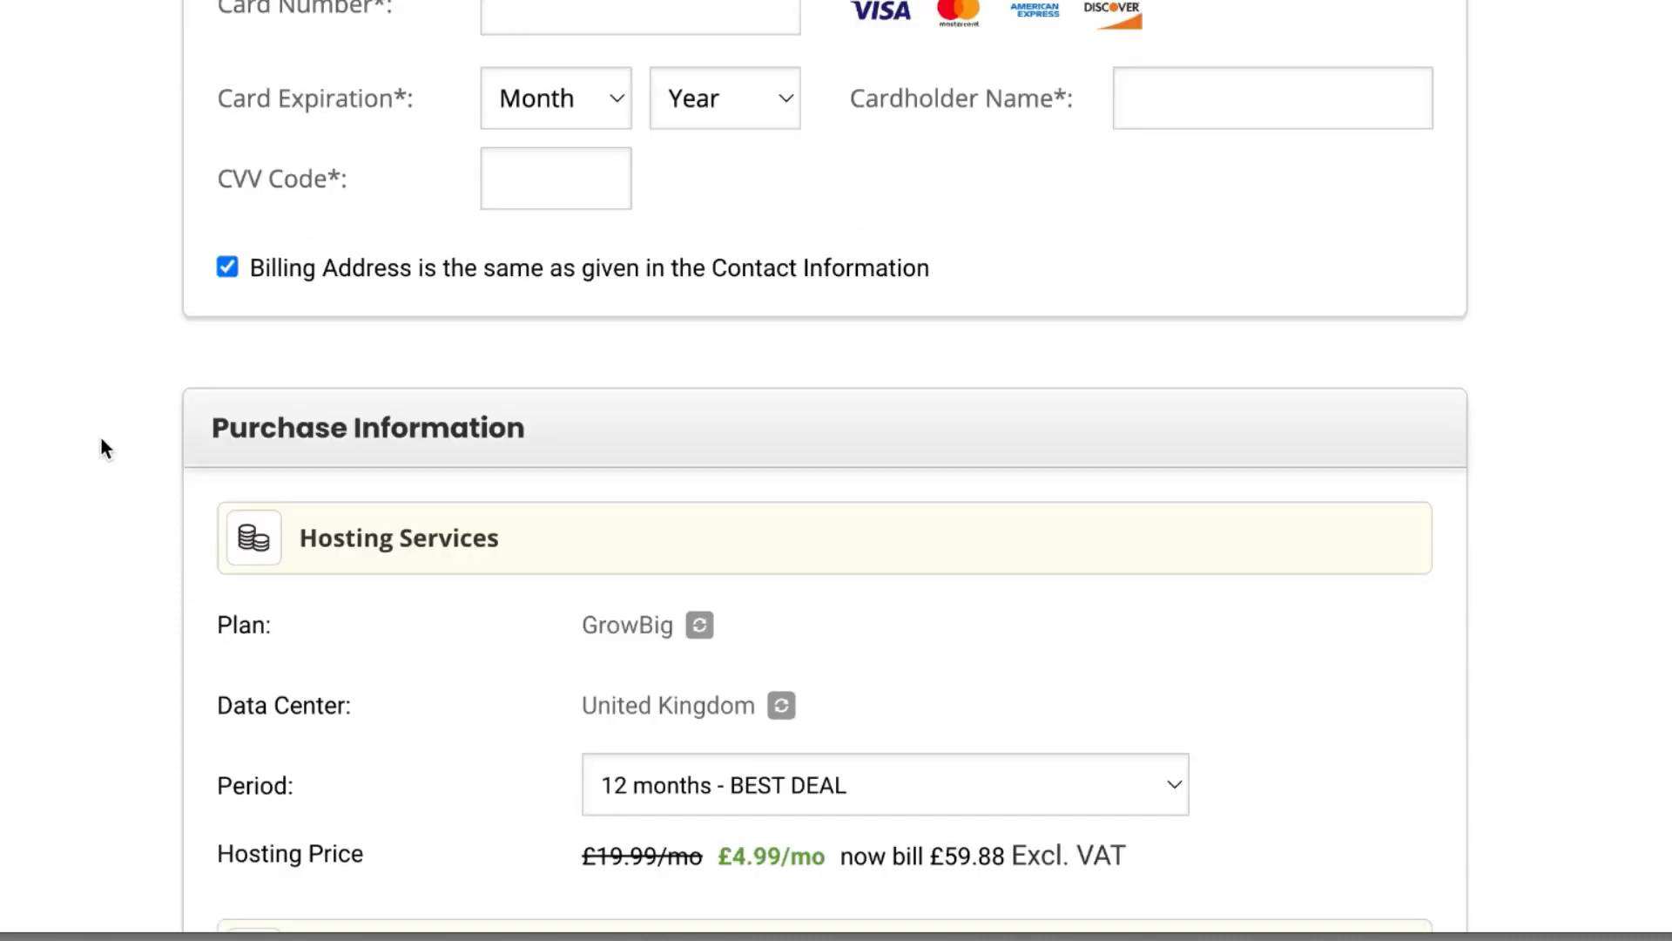
pyautogui.scroll(-1, 103, 447)
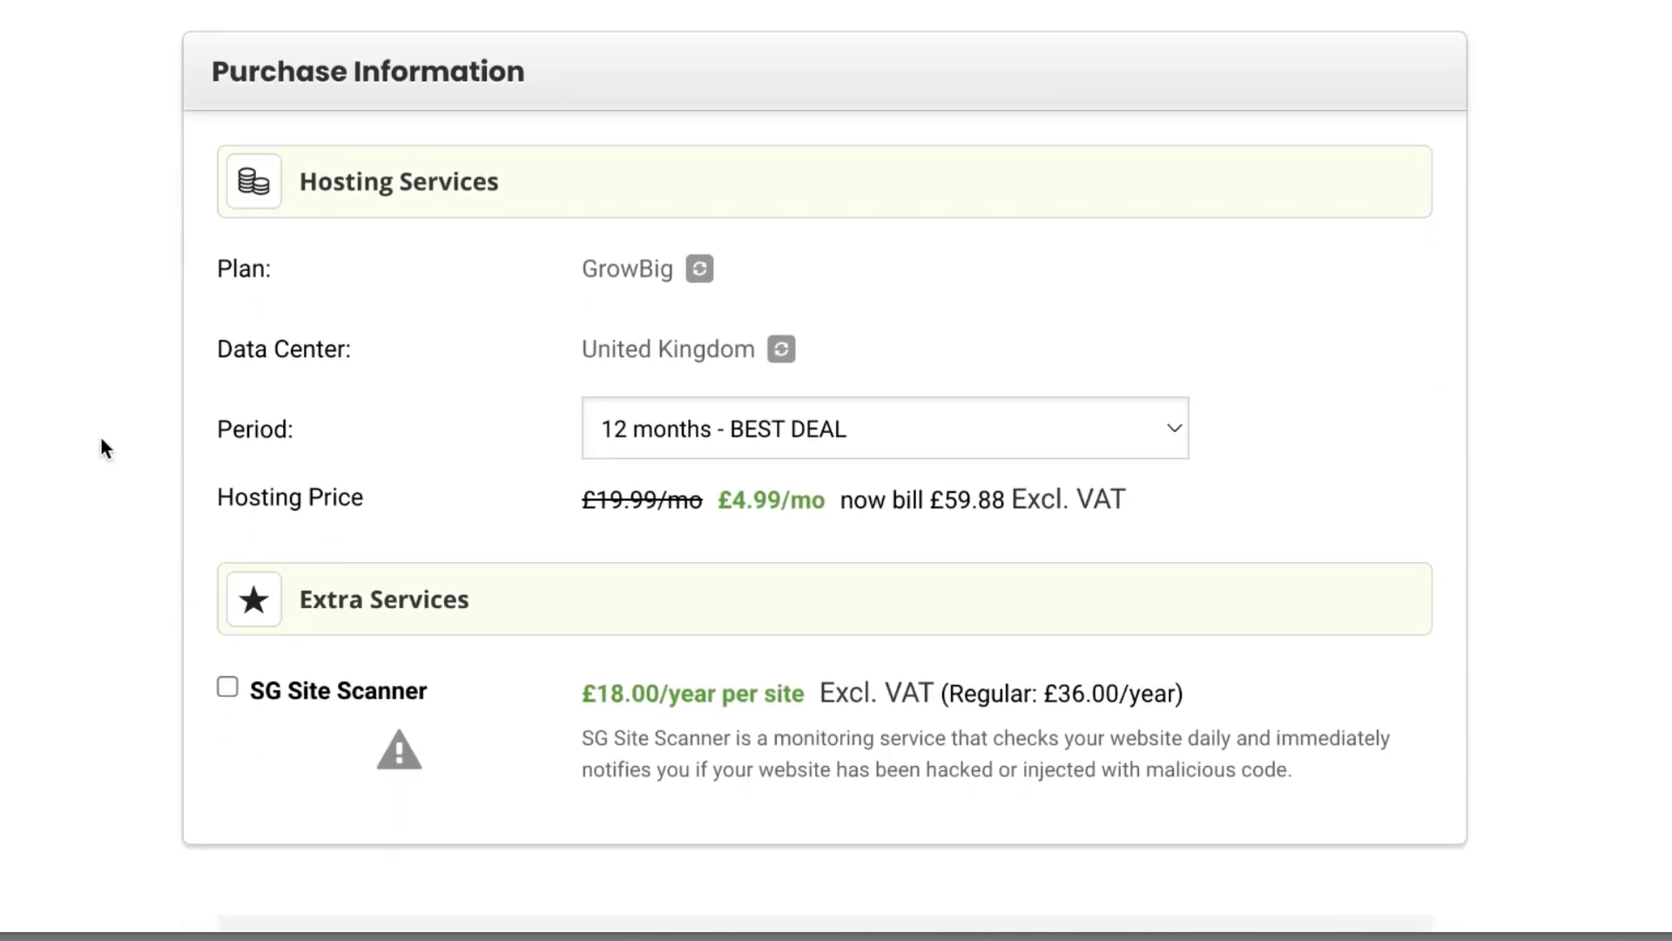
pyautogui.scroll(-1, 101, 449)
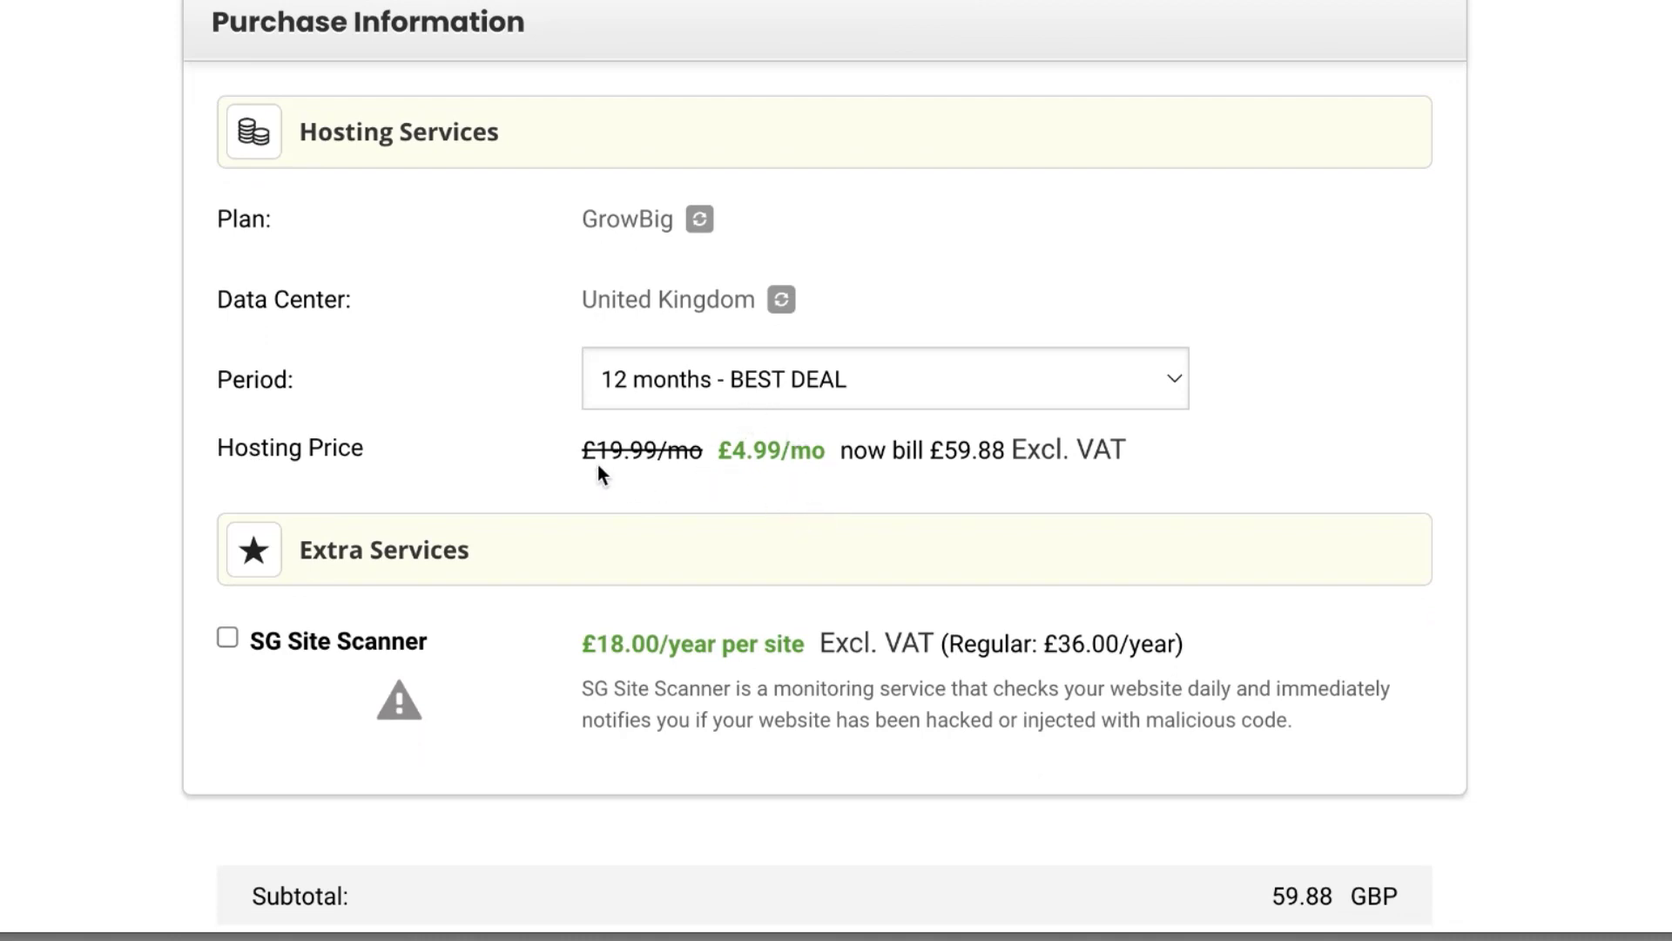
pyautogui.scroll(-5, 78, 518)
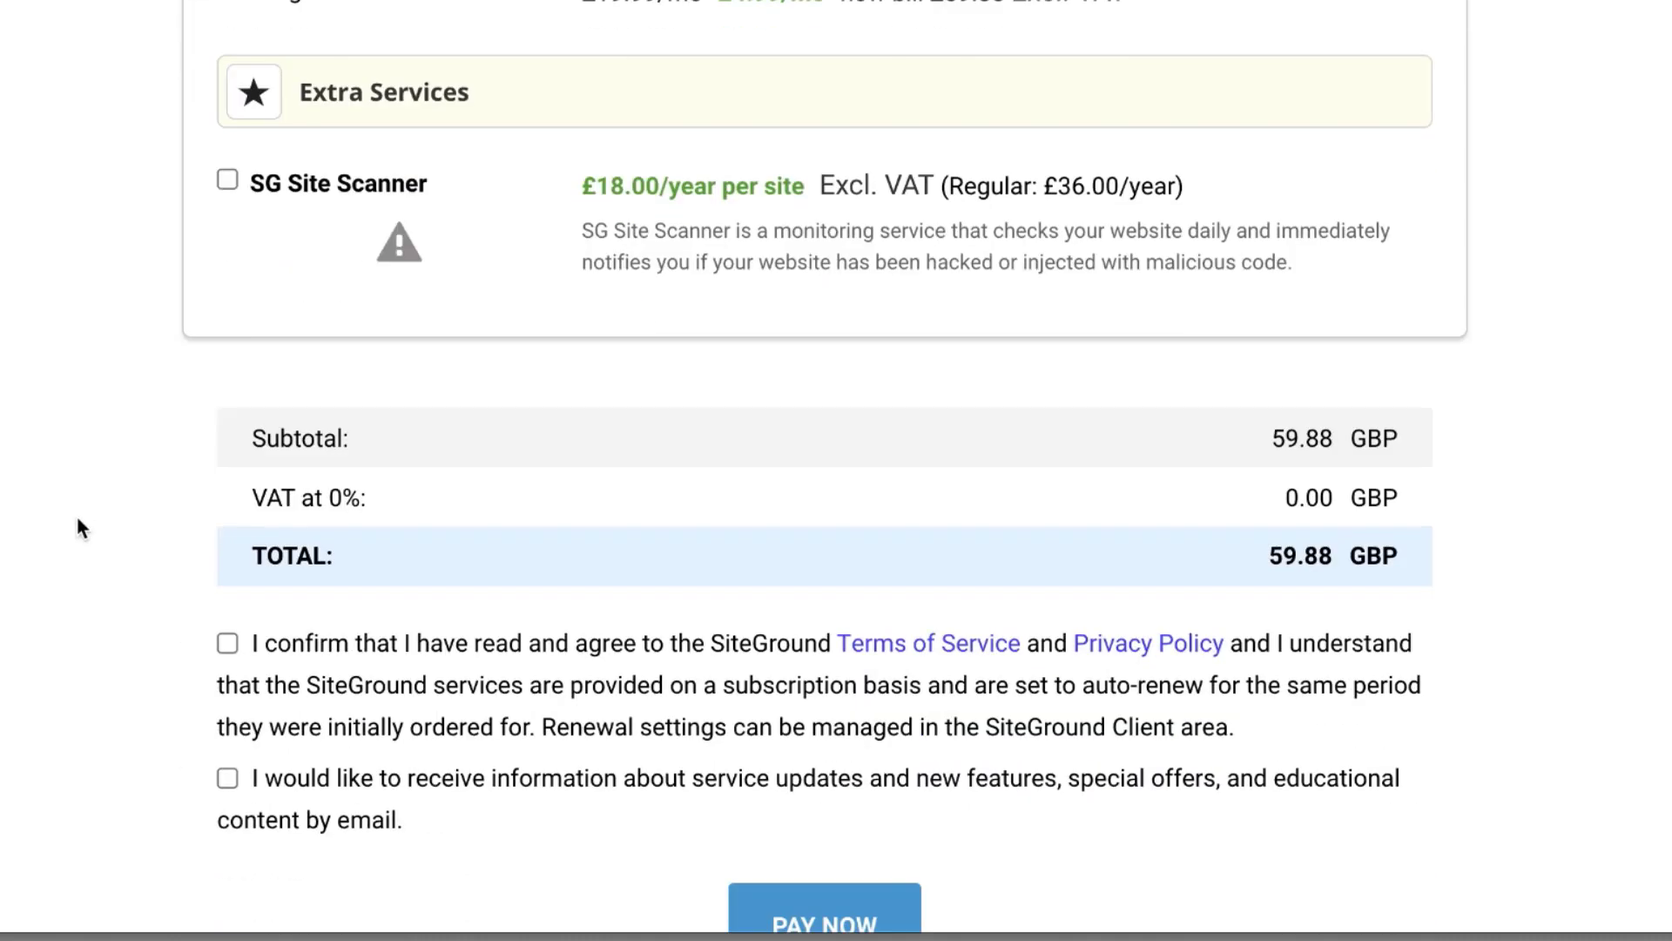
pyautogui.scroll(-2, 211, 391)
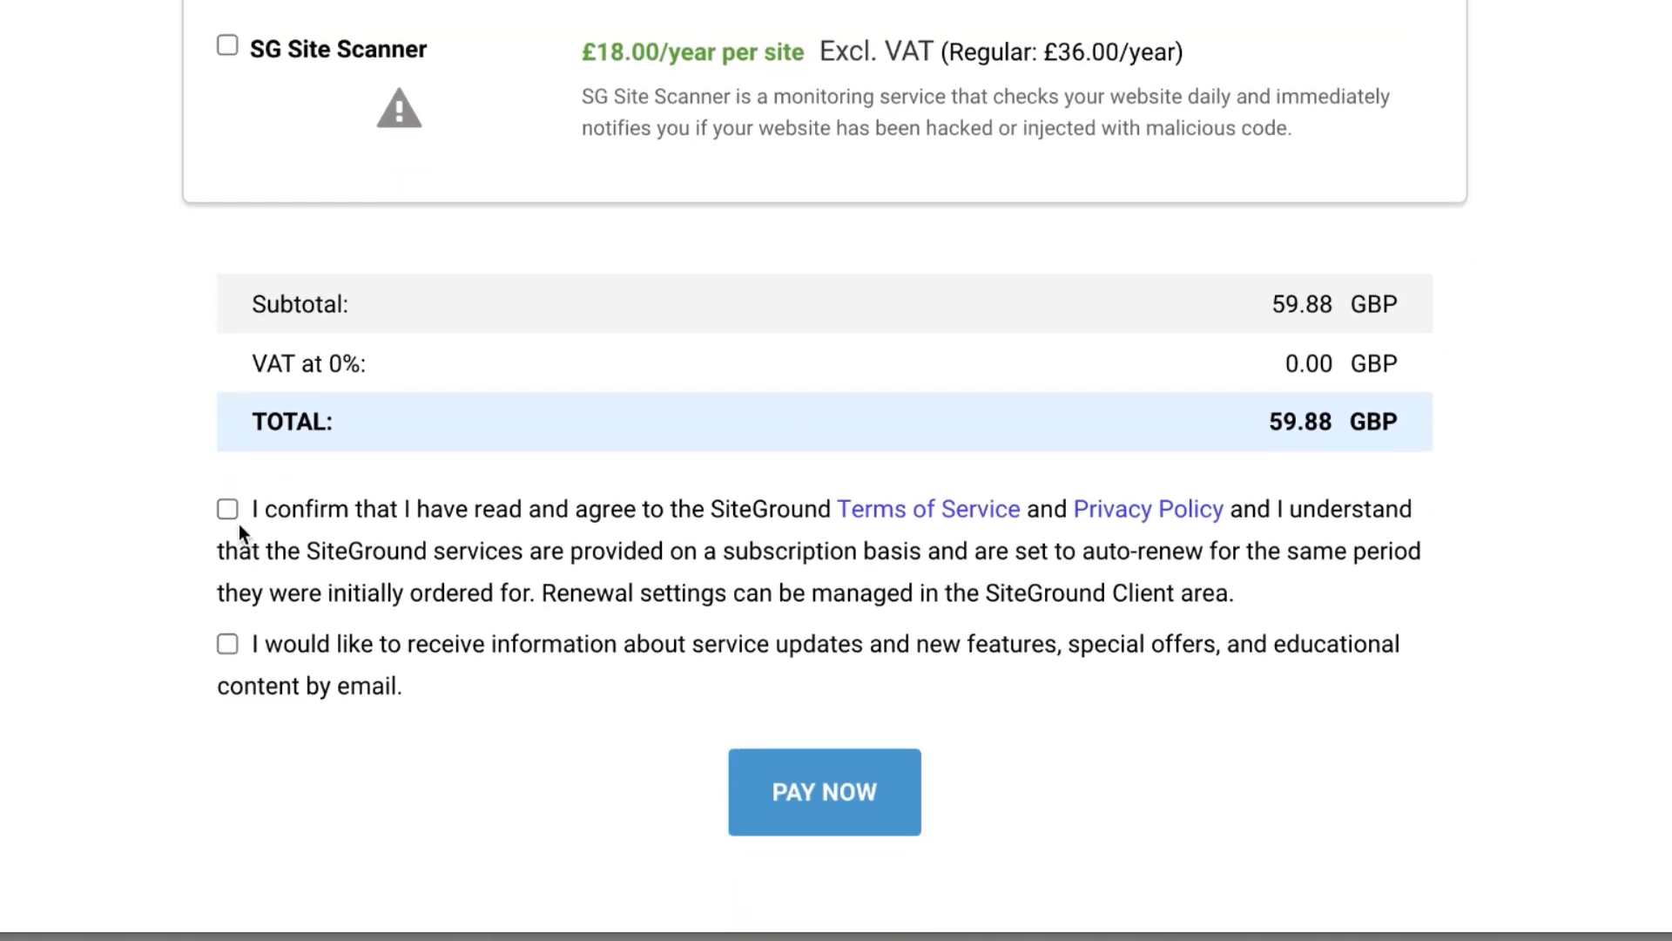
# Log in to the existing SiteGround account with the account email and password instead of completing the order
pyautogui.click(227, 646)
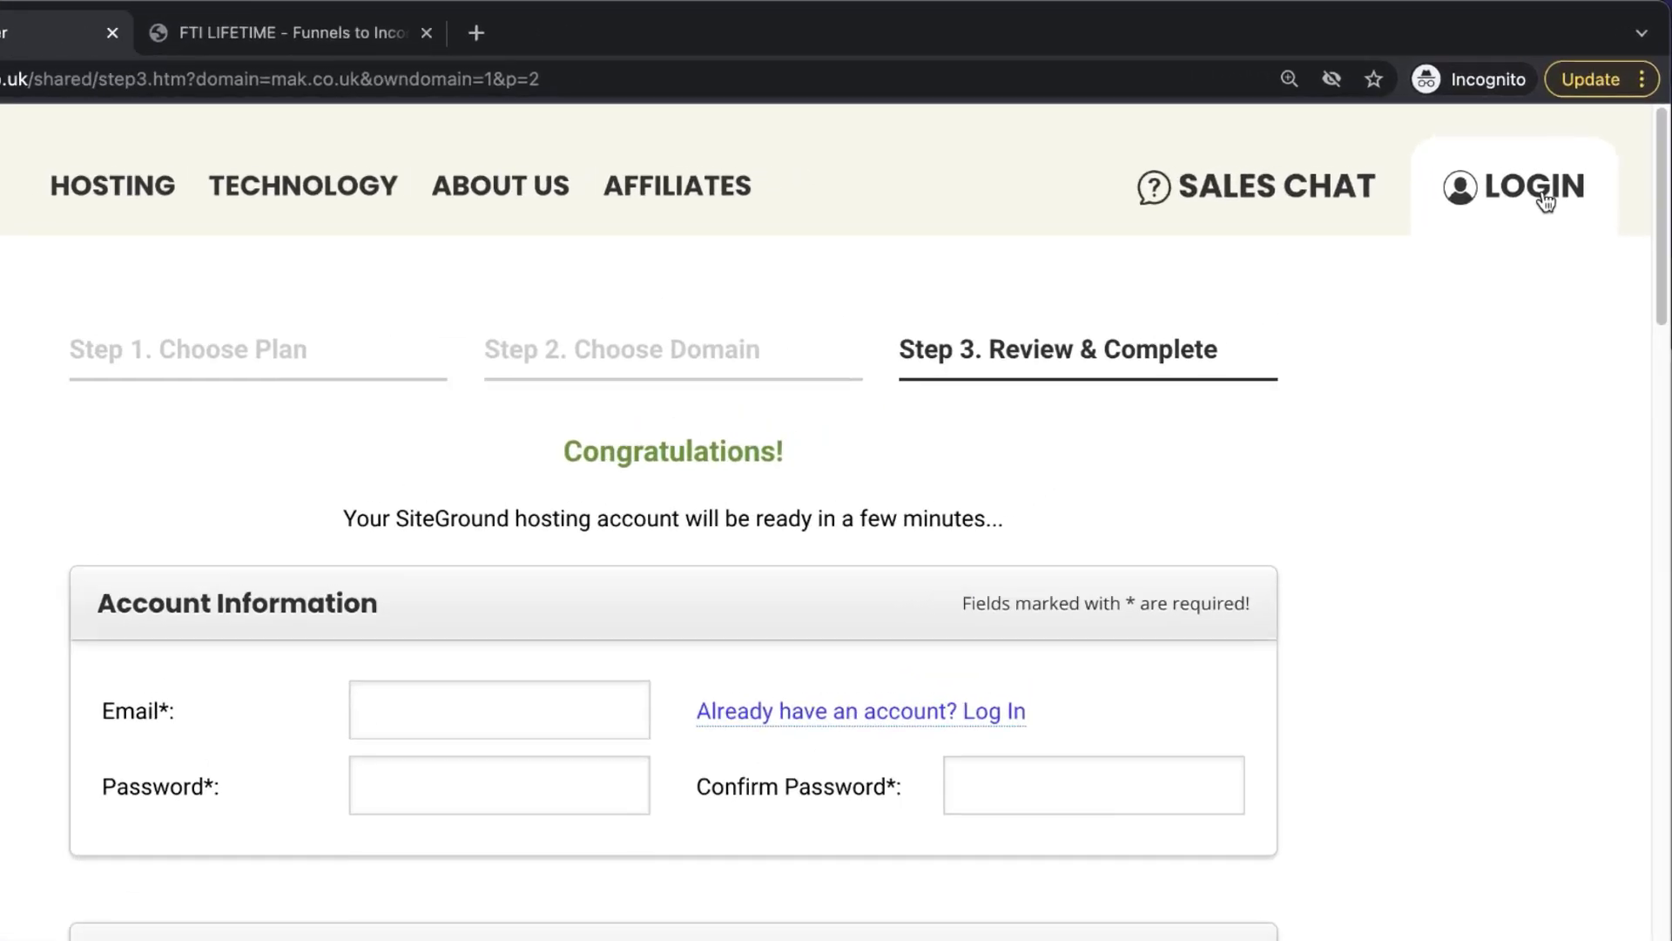
pyautogui.click(1546, 202)
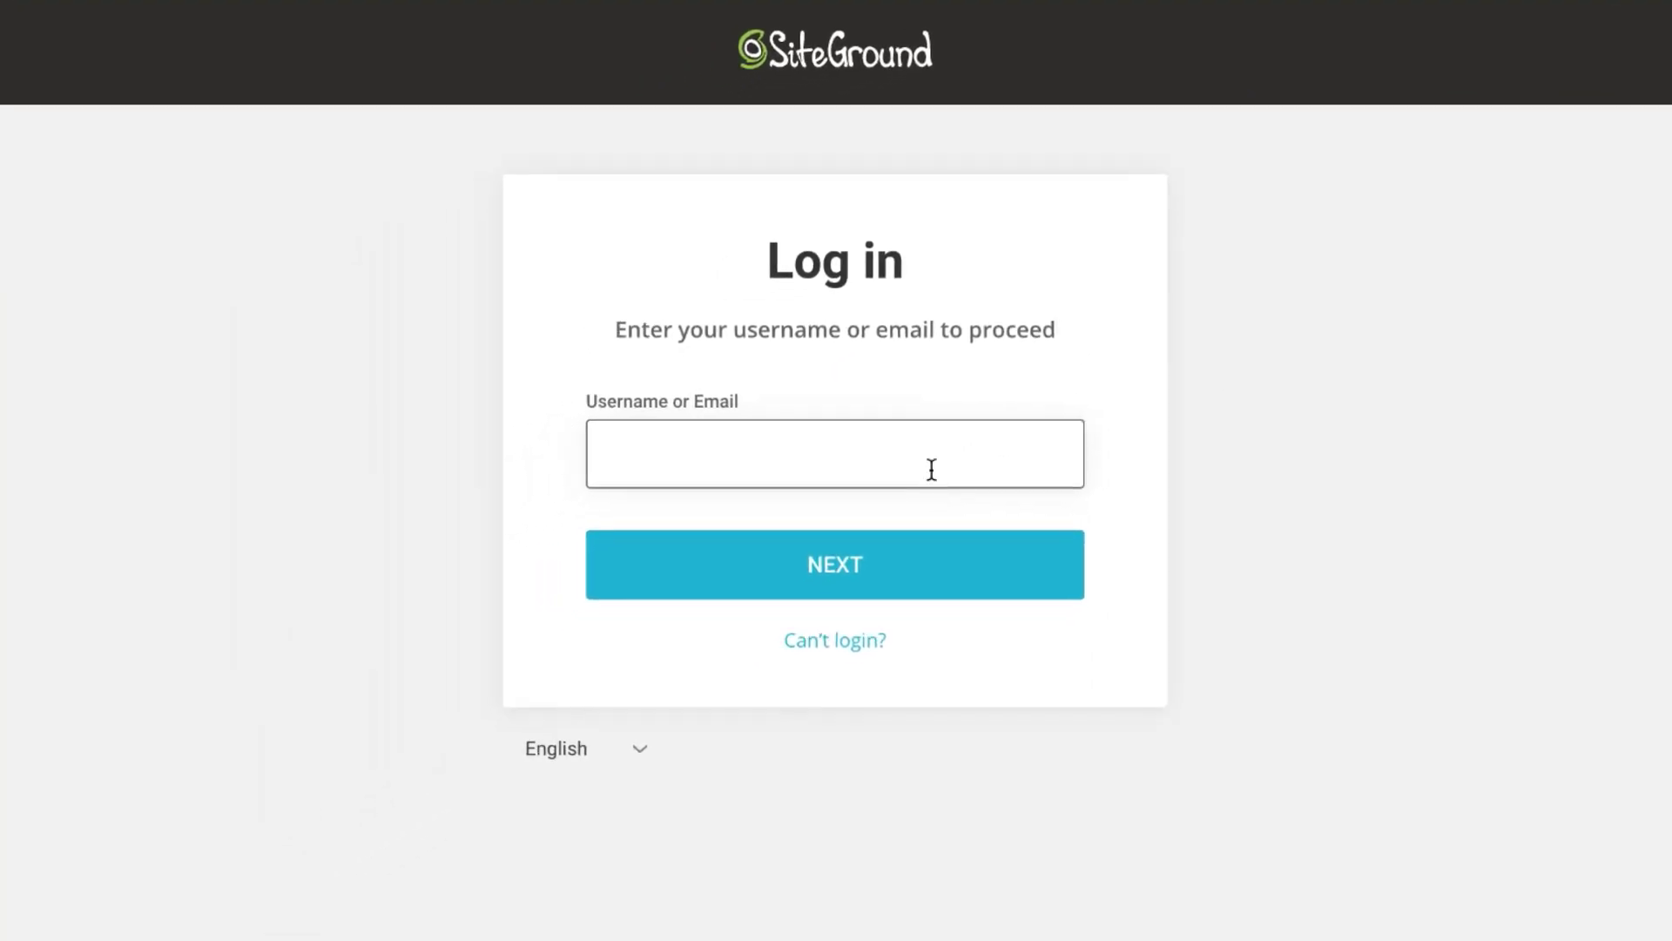
pyautogui.click(932, 471)
pyautogui.write('ma')
pyautogui.click(843, 720)
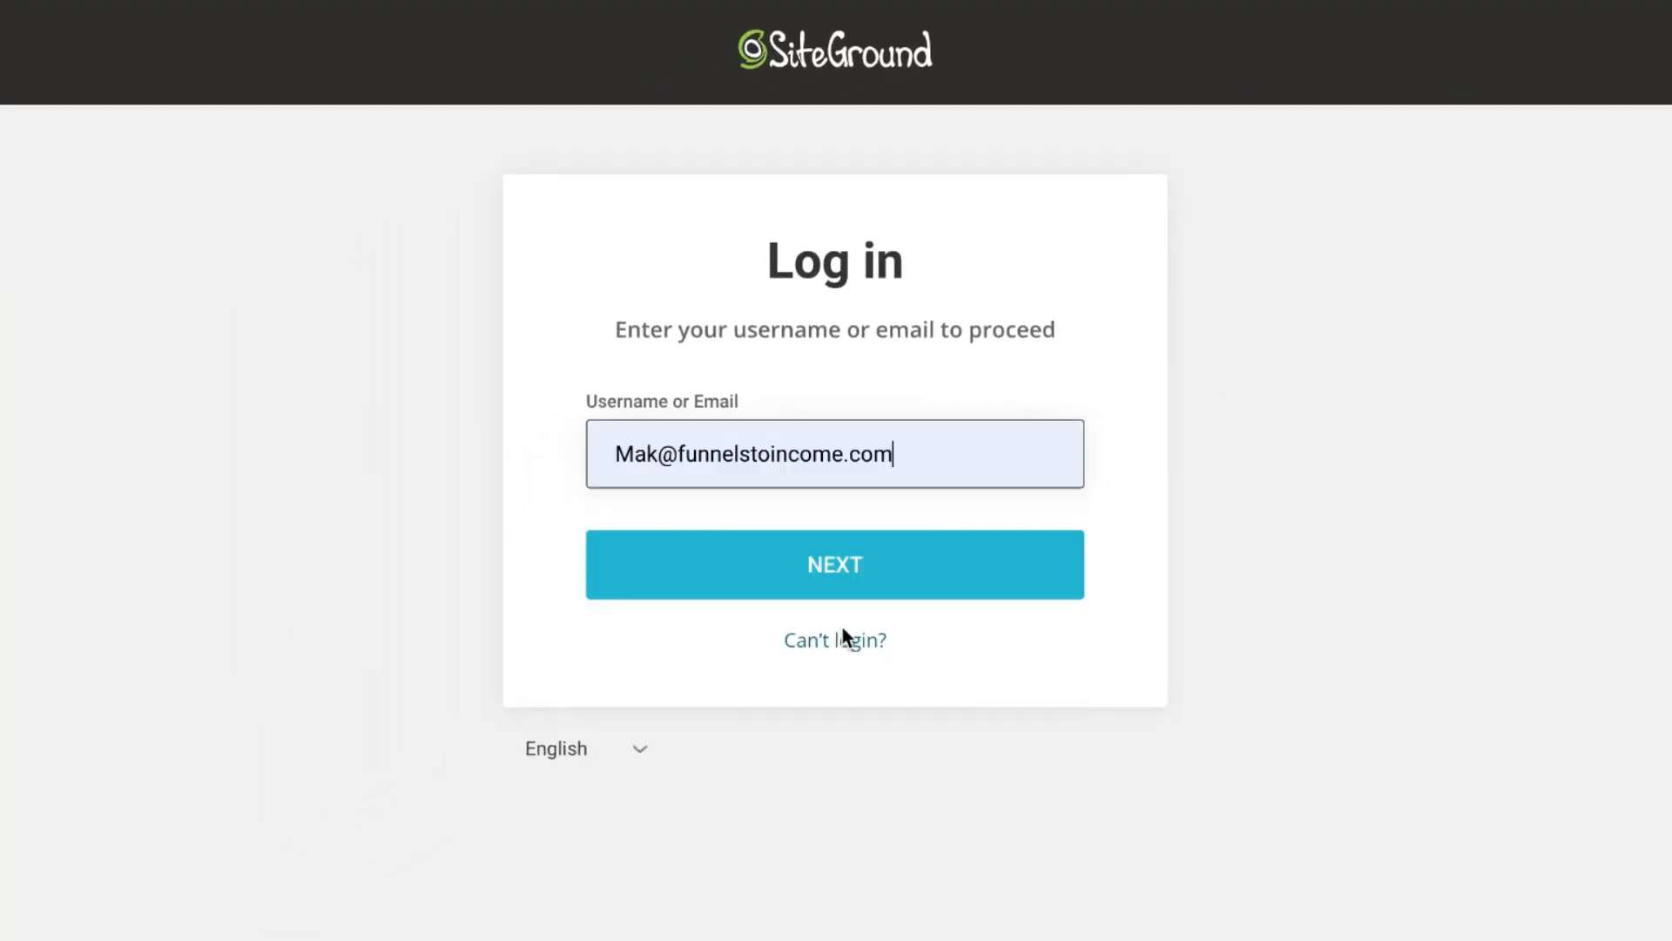
pyautogui.click(837, 567)
pyautogui.click(832, 464)
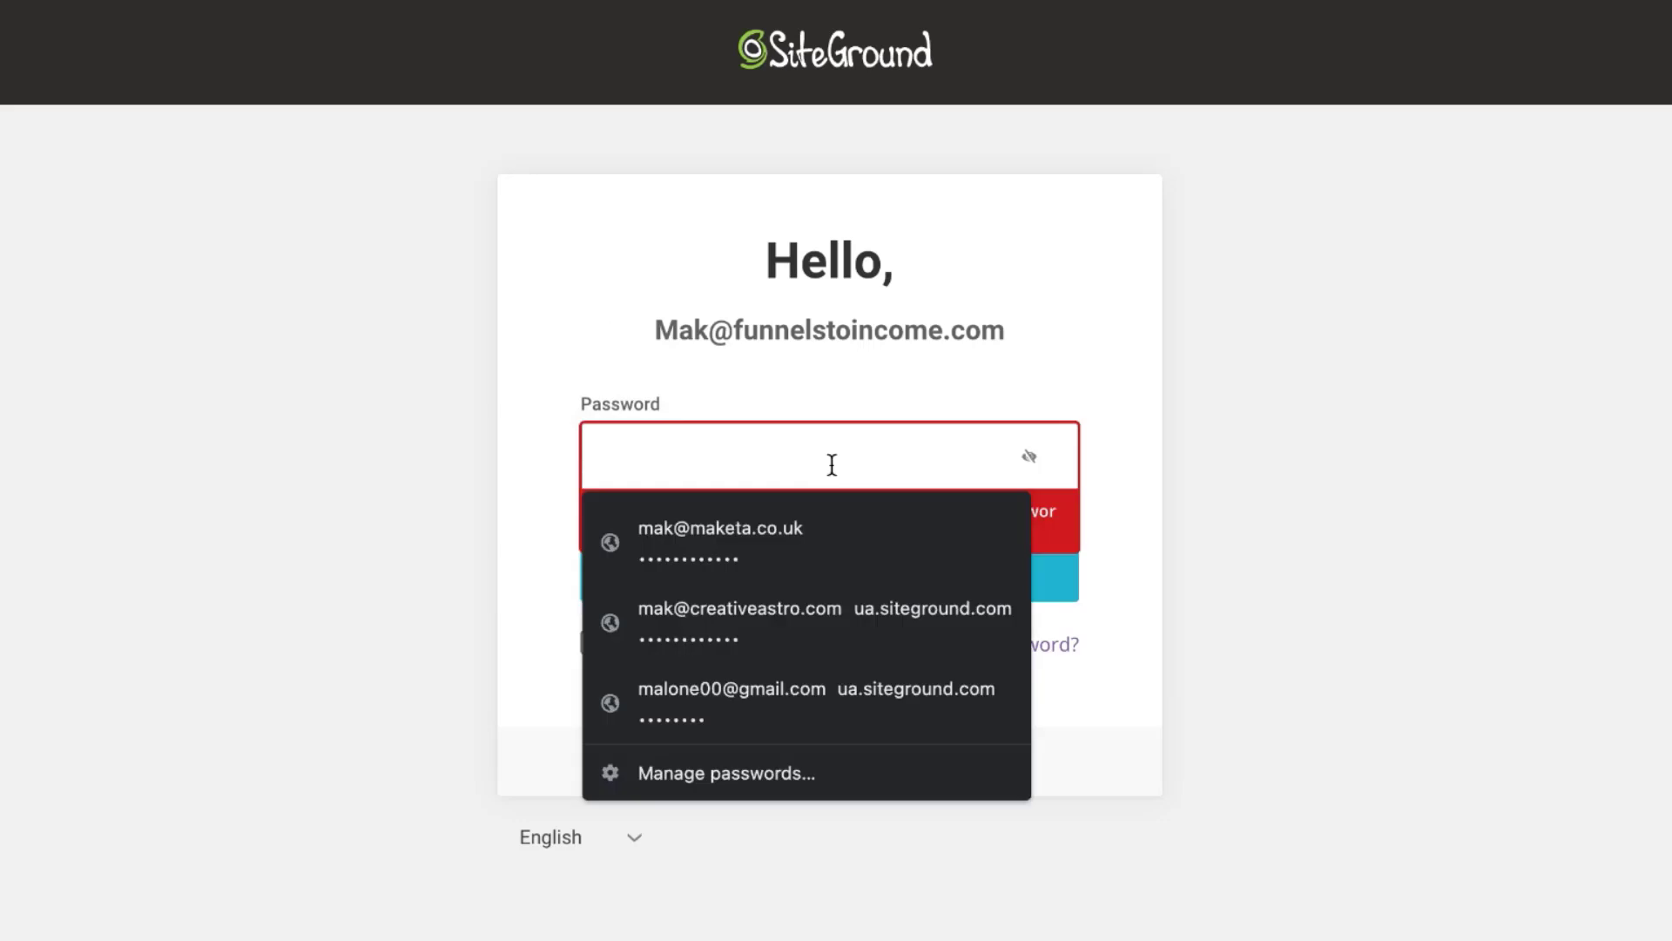
pyautogui.write('**********')
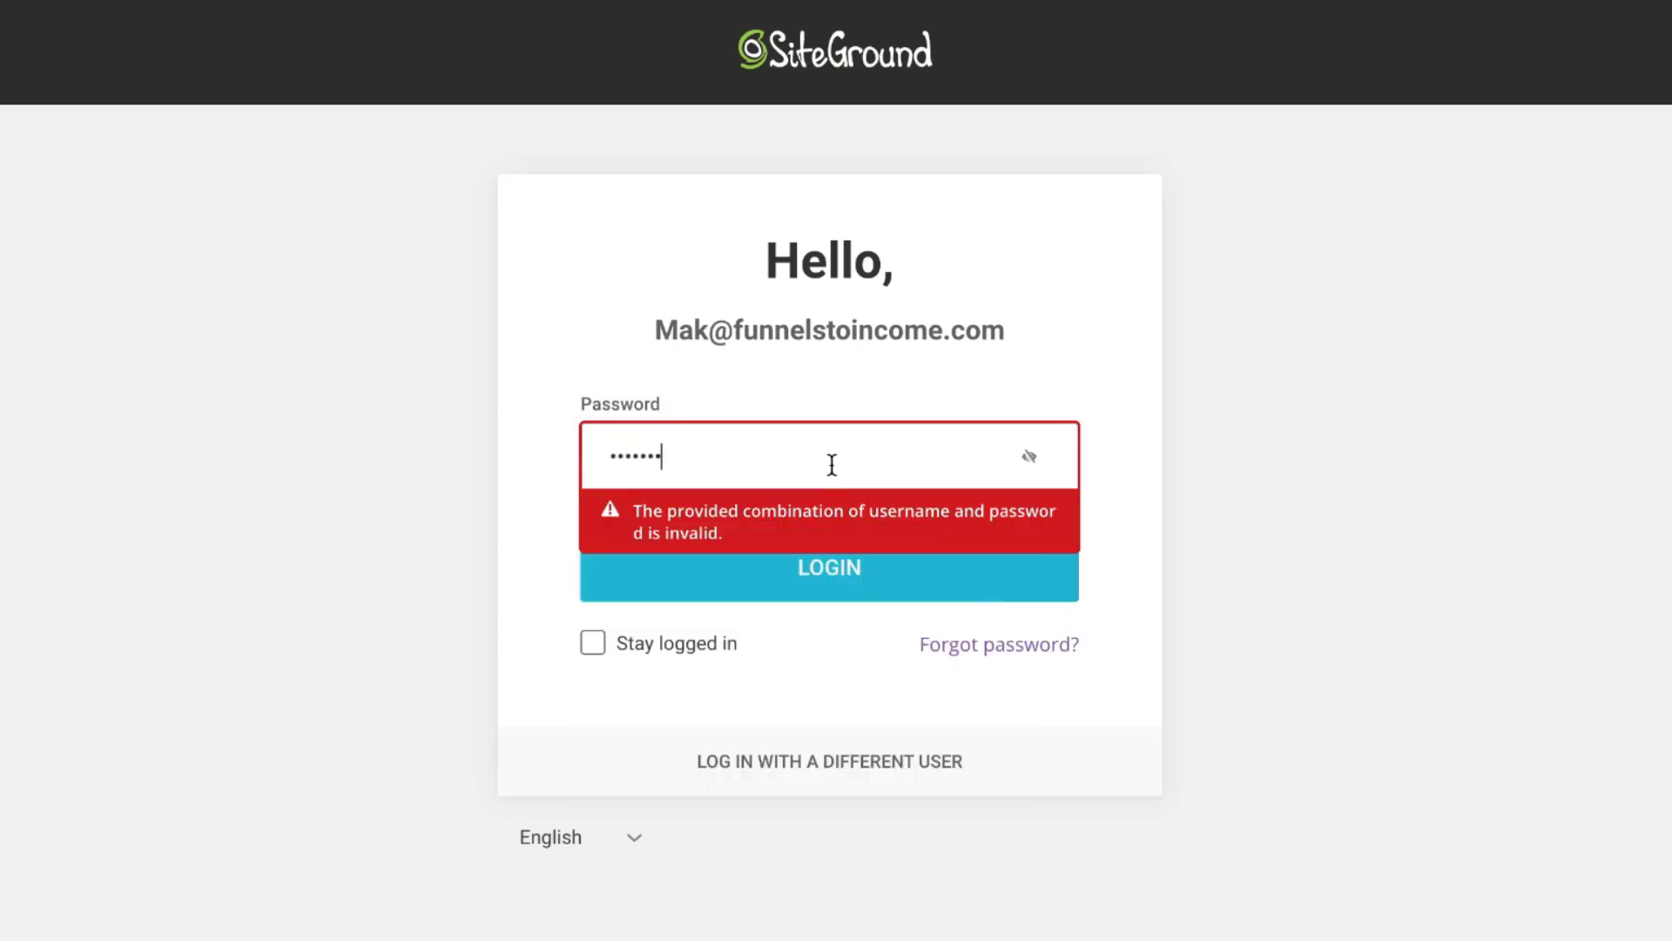
pyautogui.press('Return')
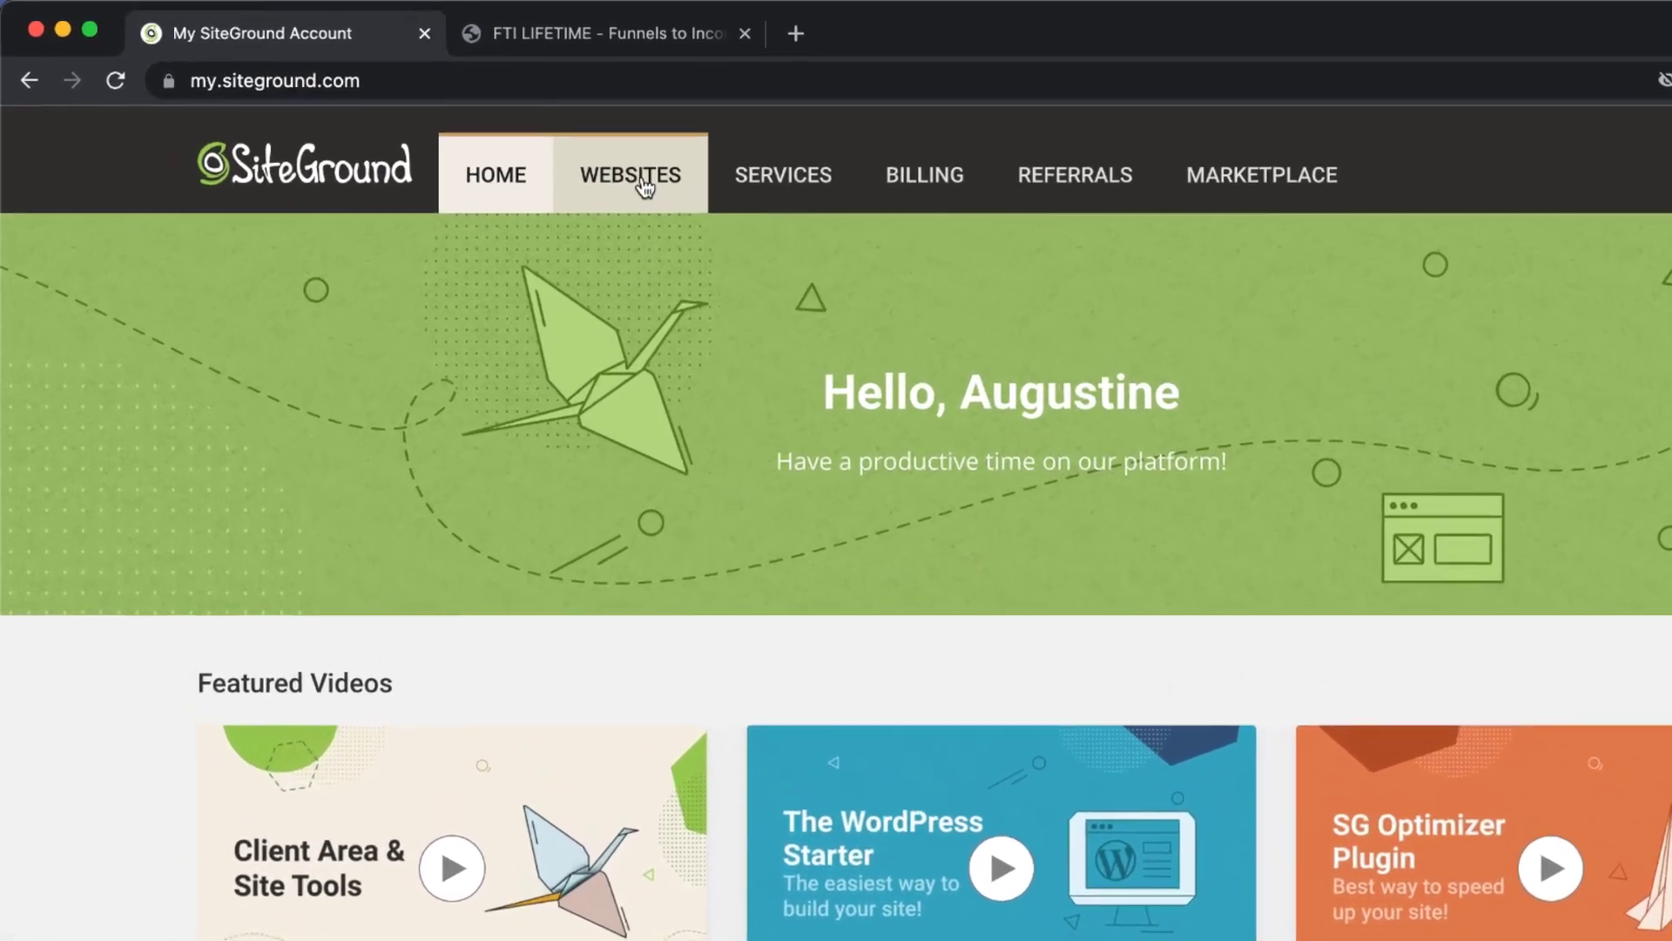
# Start adding a new website to the hosting plan, using the offered free temporary domain
pyautogui.click(530, 153)
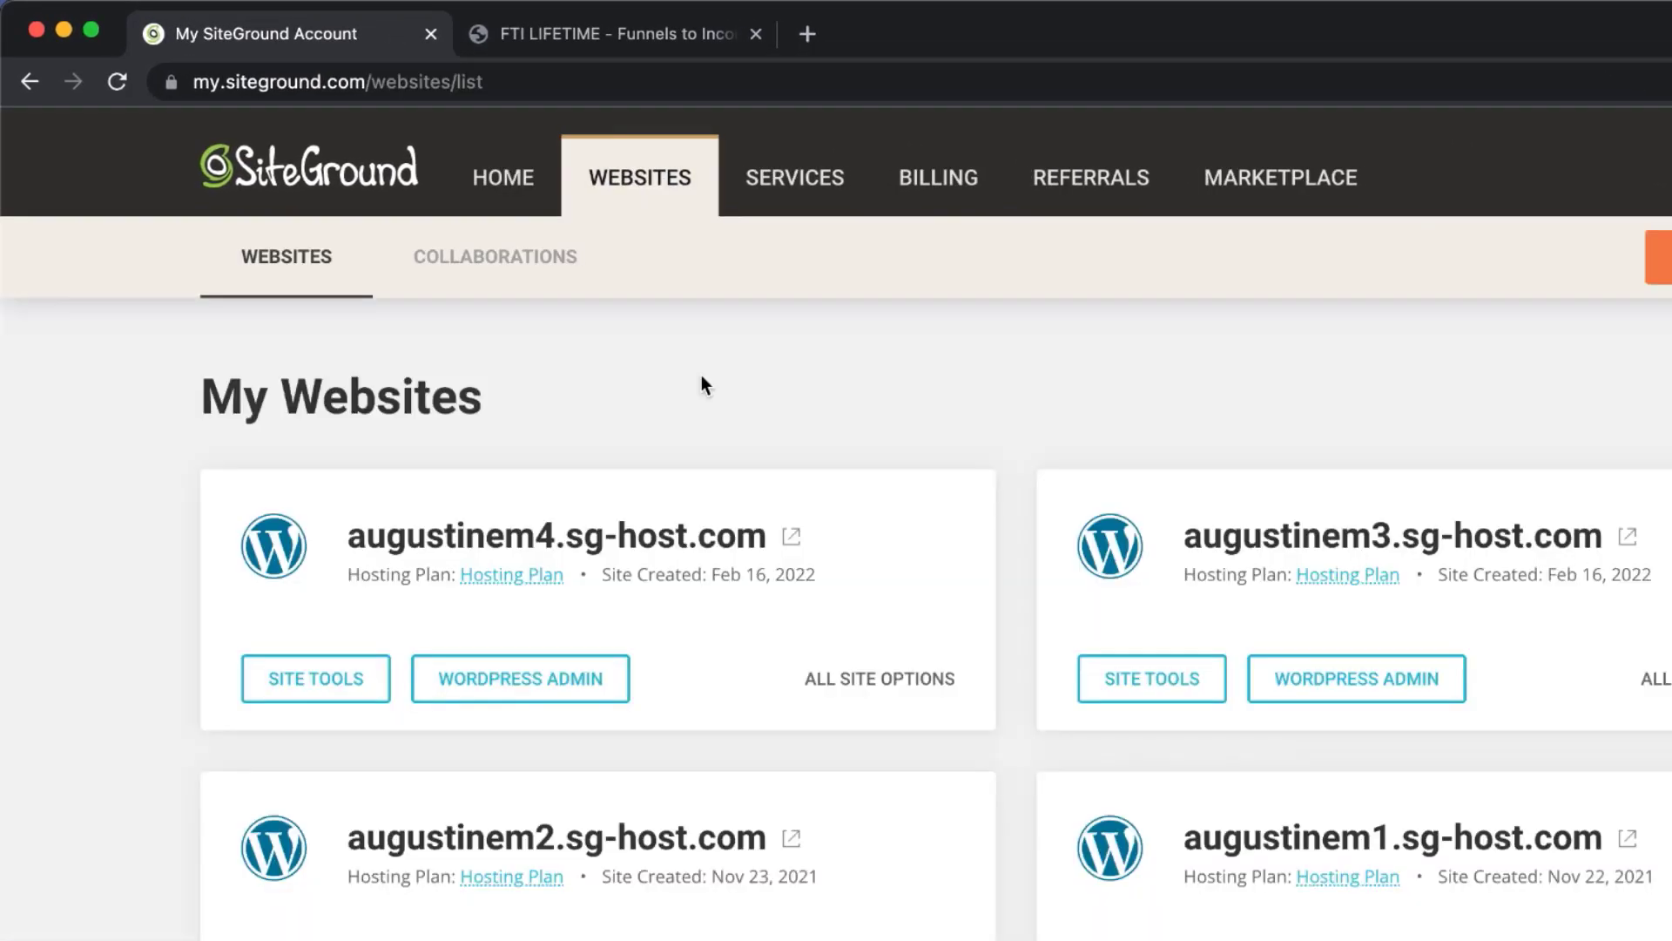
pyautogui.click(1665, 259)
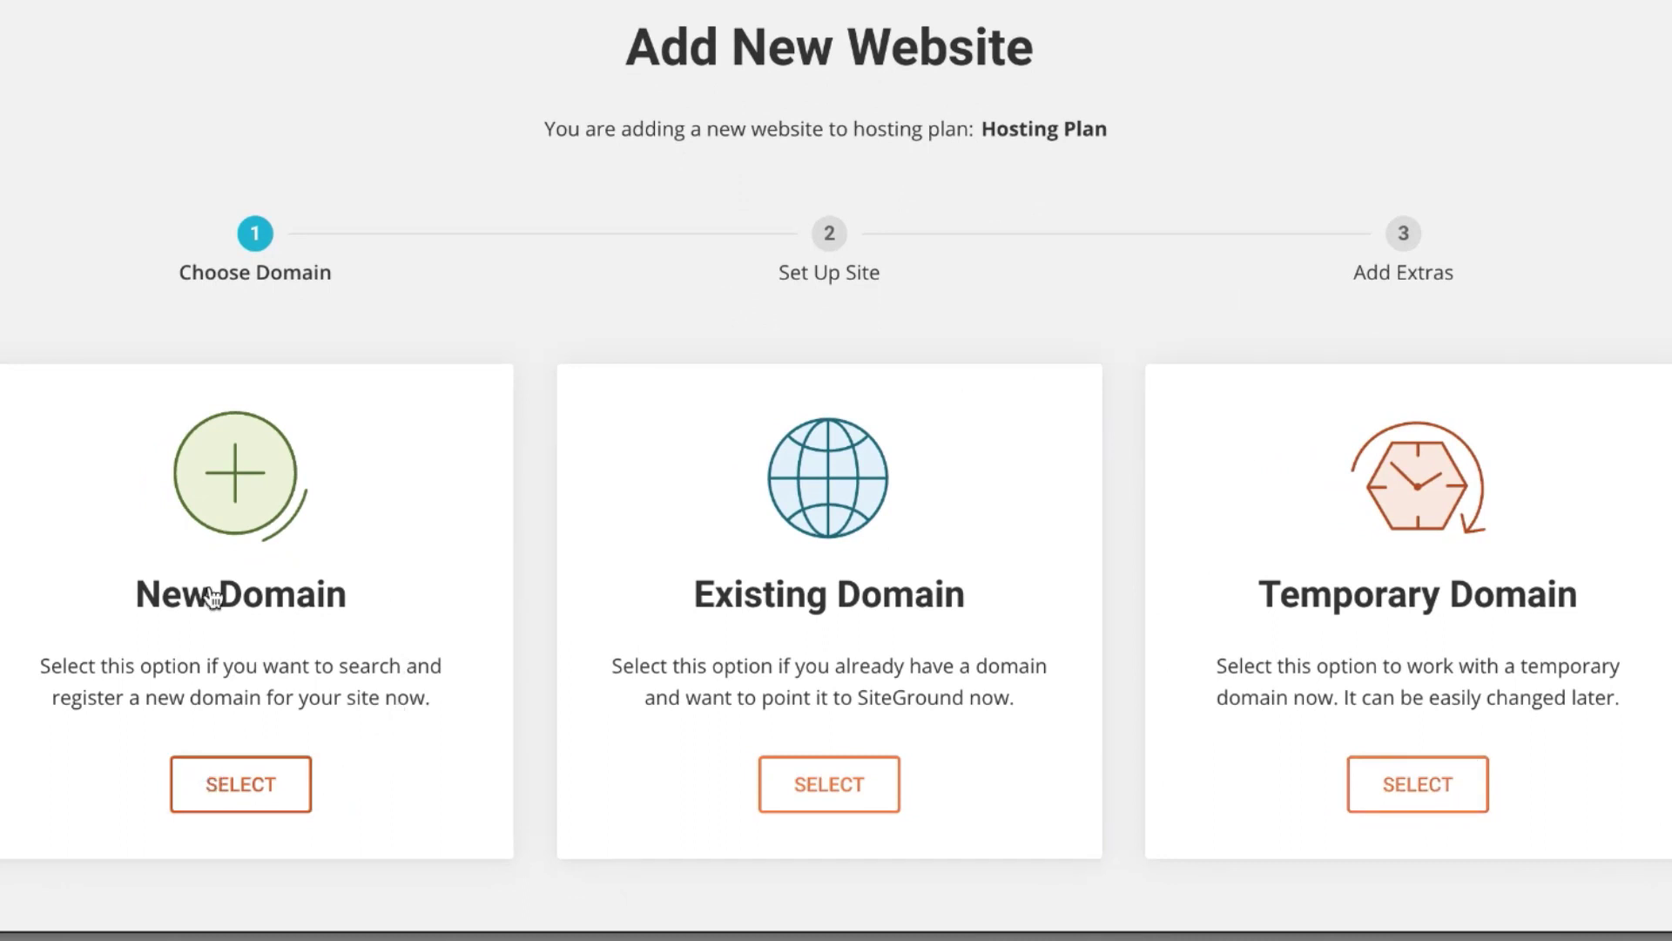
pyautogui.click(1425, 793)
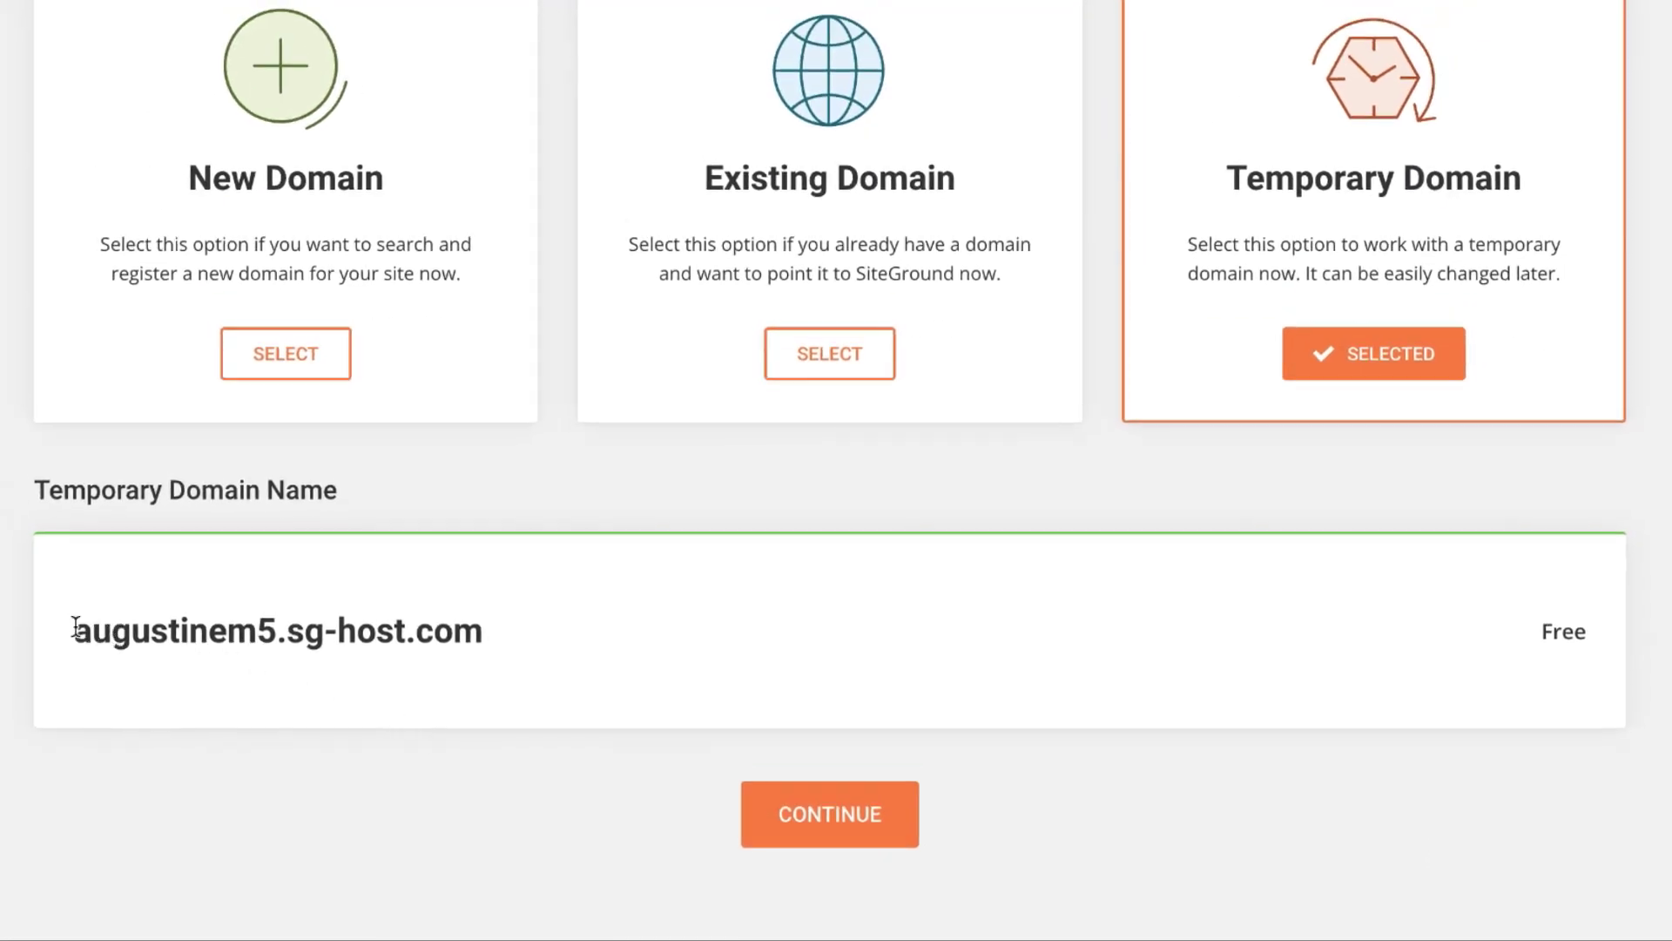
pyautogui.moveTo(75, 631); pyautogui.dragTo(496, 635)
pyautogui.click(862, 813)
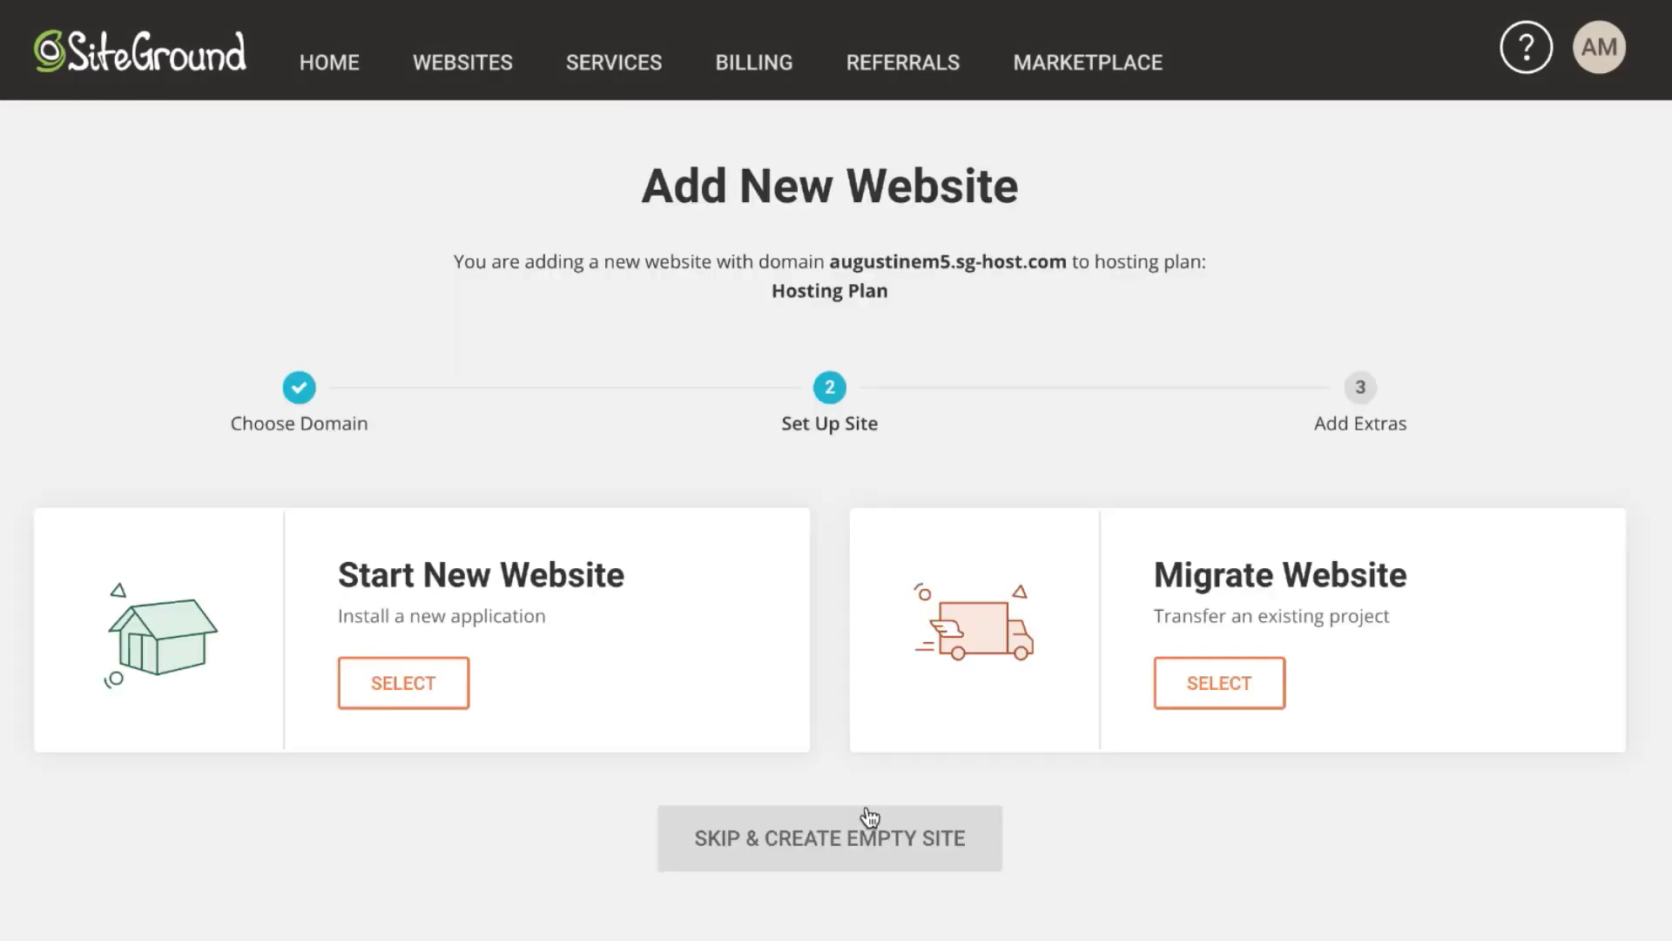
# Set up the site as a new WordPress website with the saved email and password, and finish without adding SG Site Scanner
pyautogui.click(418, 684)
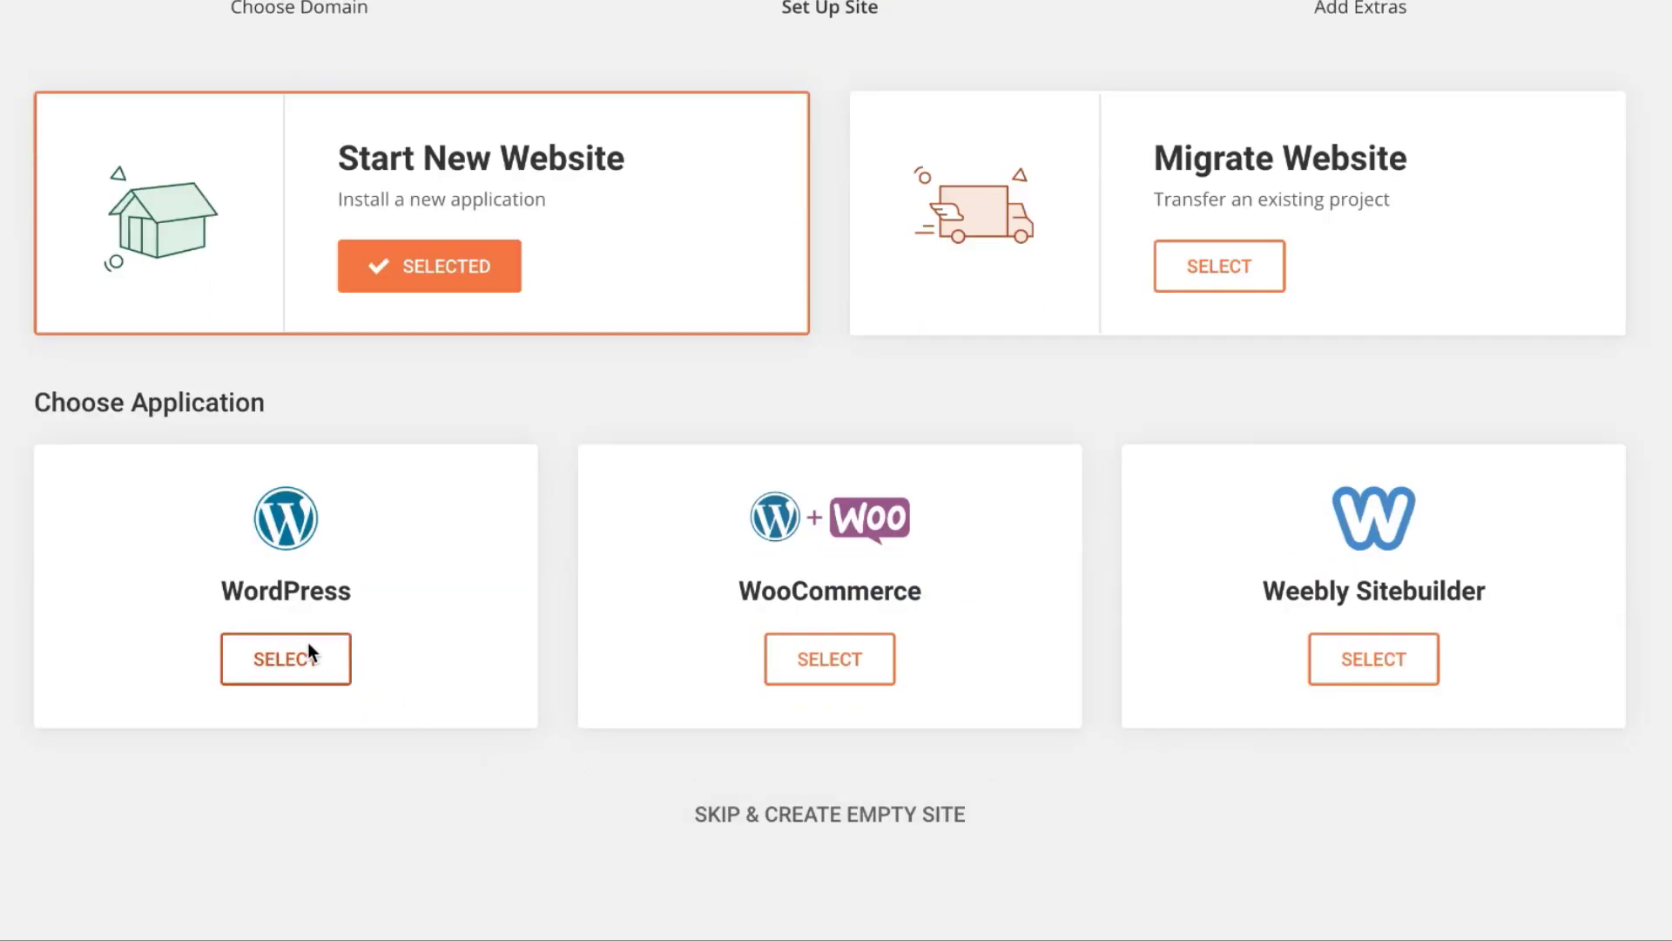
pyautogui.click(295, 662)
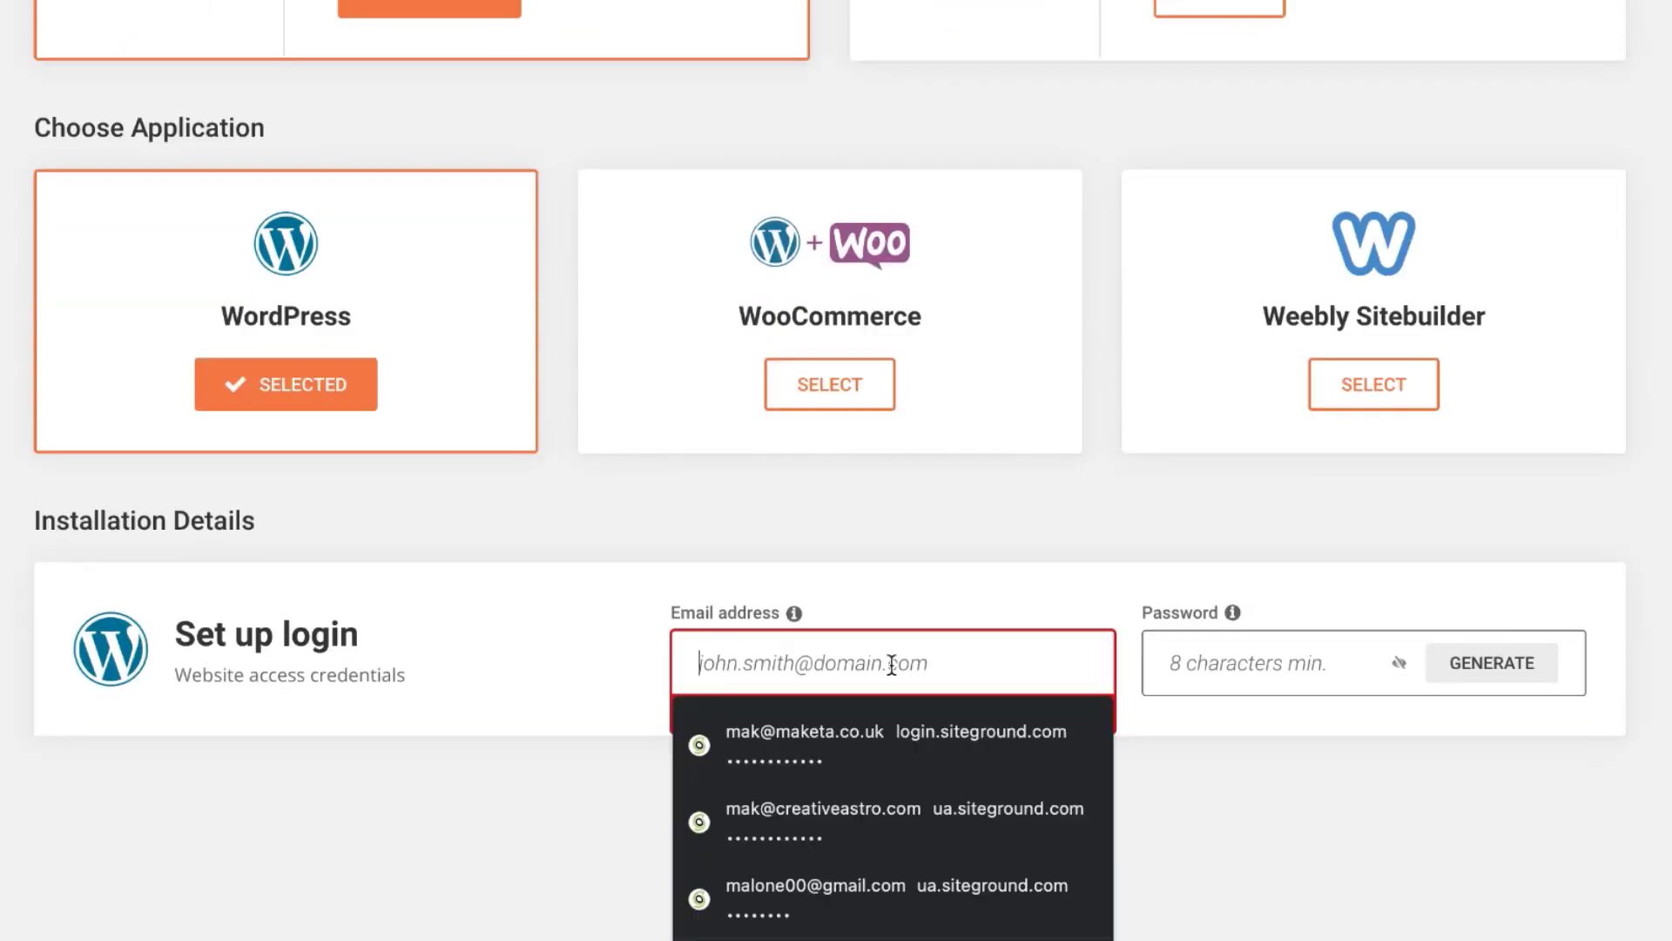
pyautogui.click(831, 734)
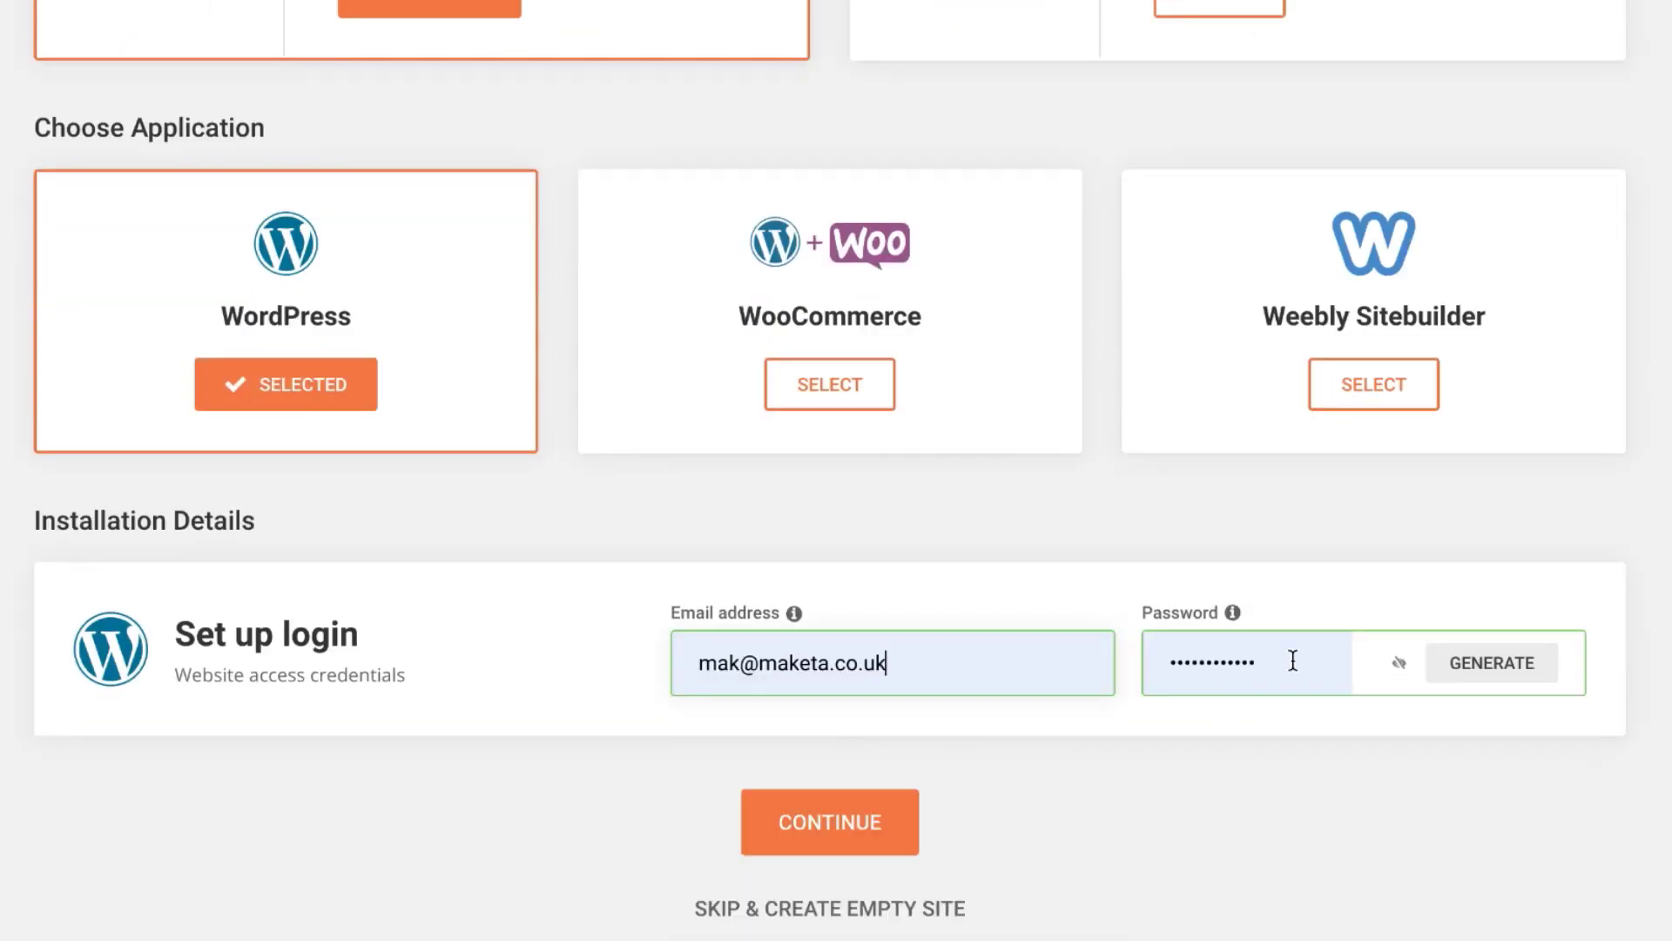
pyautogui.click(829, 835)
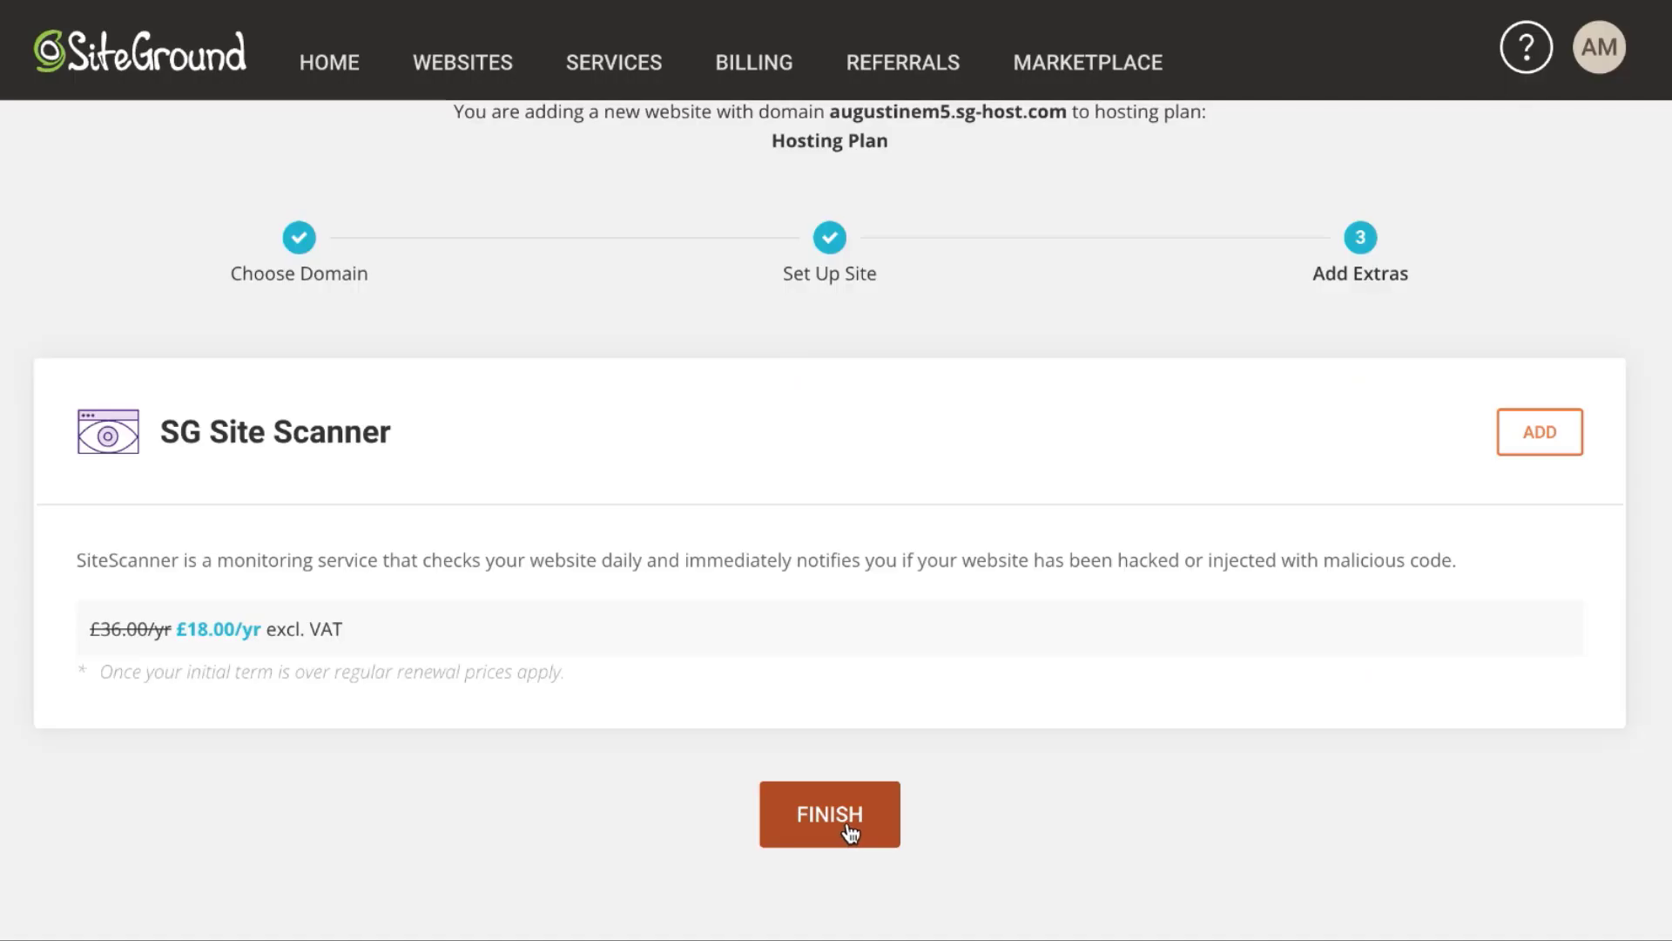
pyautogui.click(843, 815)
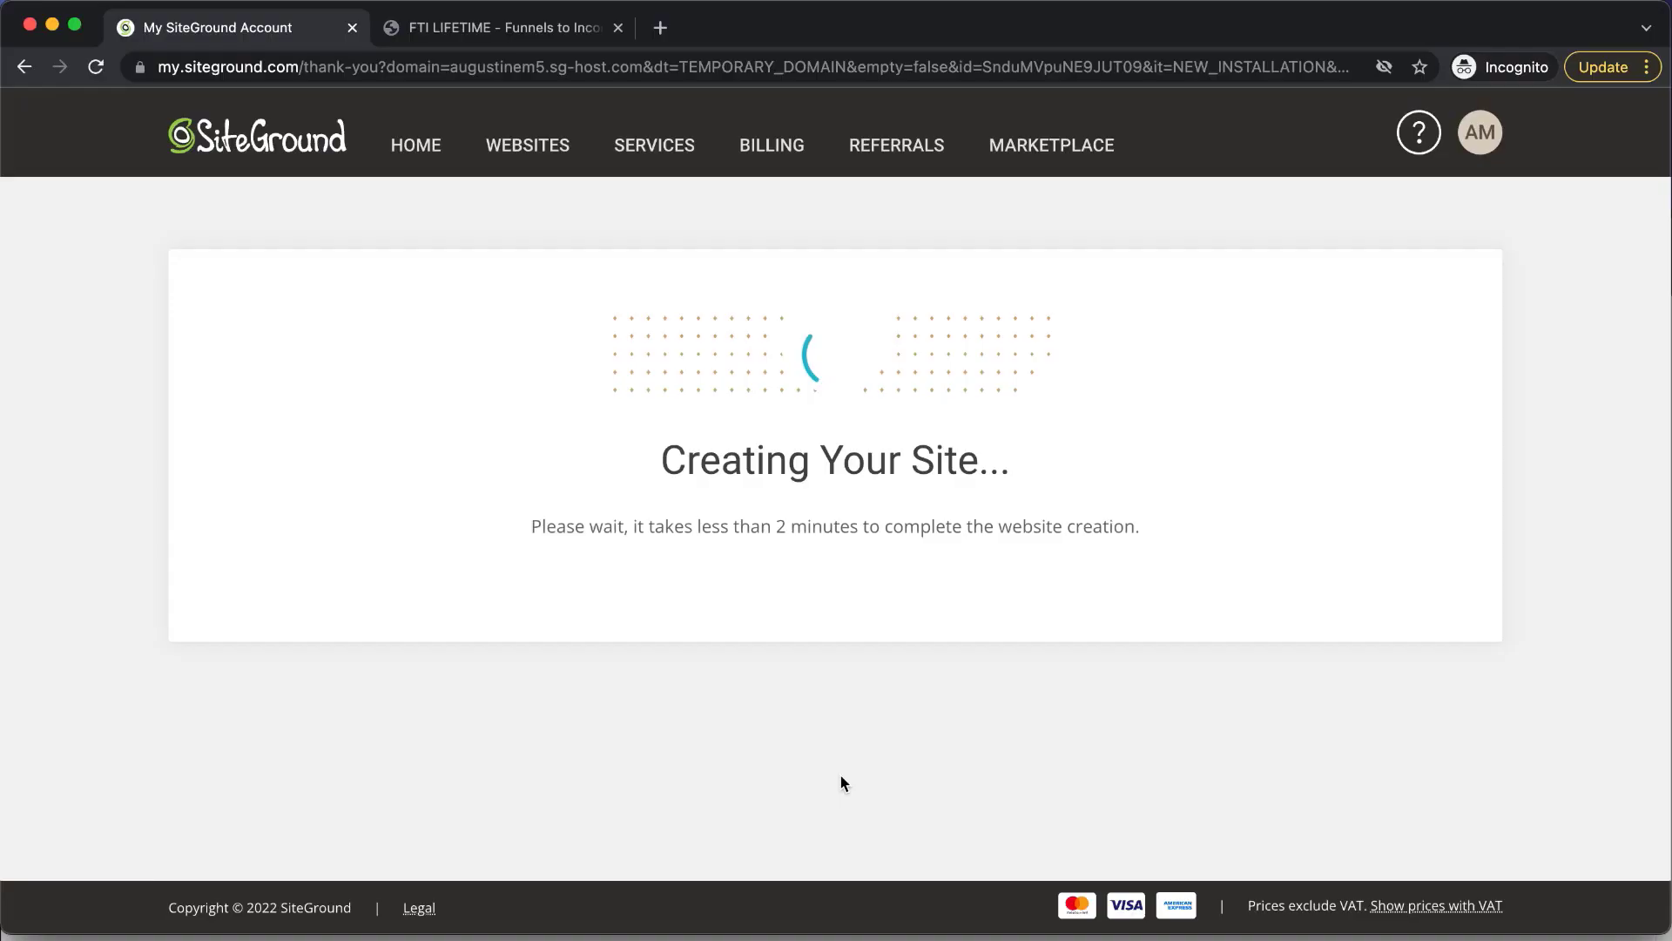
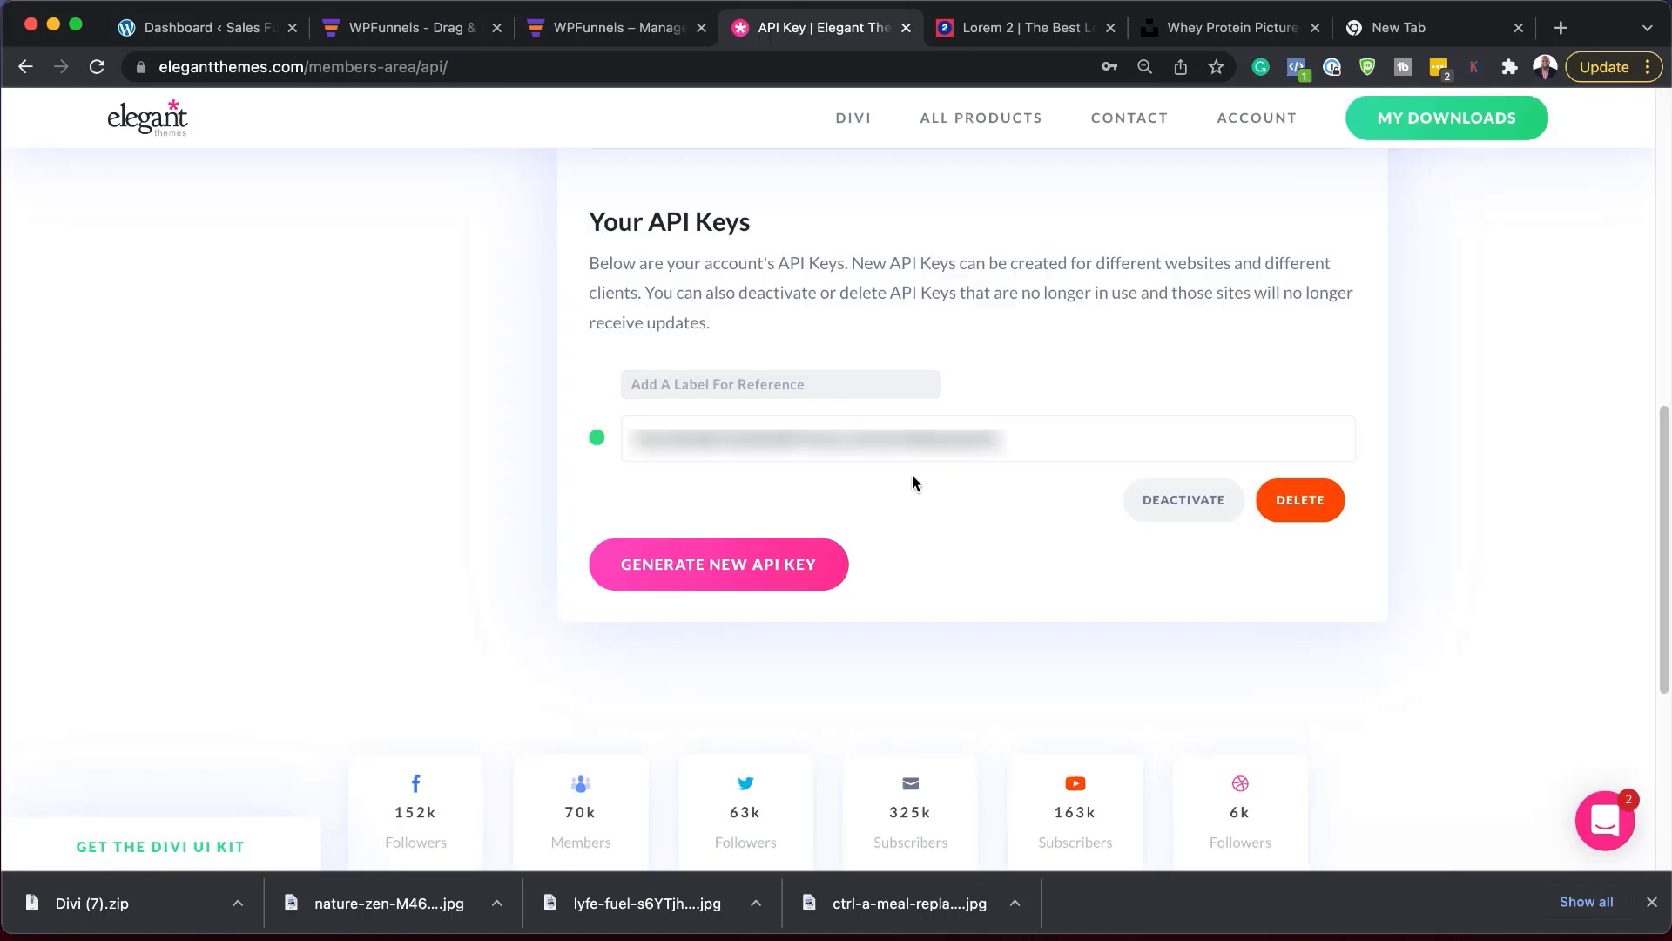
# Copy the API key from the Elegant Themes account and return to the Sales Funnel WordPress dashboard
pyautogui.click(876, 452)
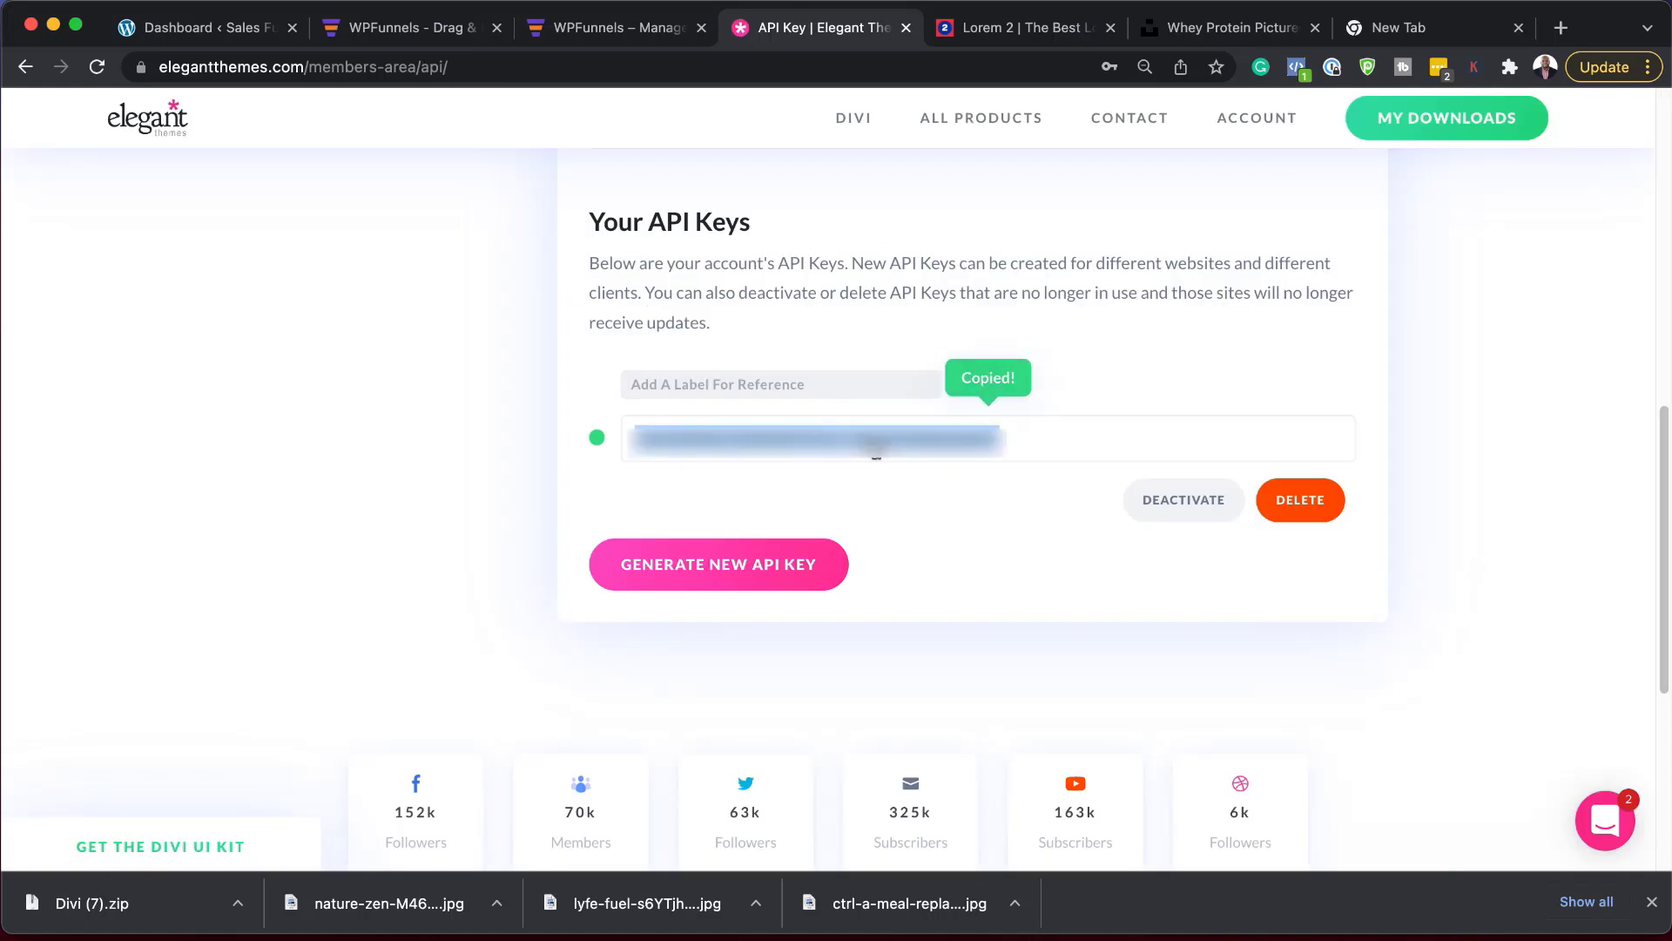
pyautogui.click(218, 26)
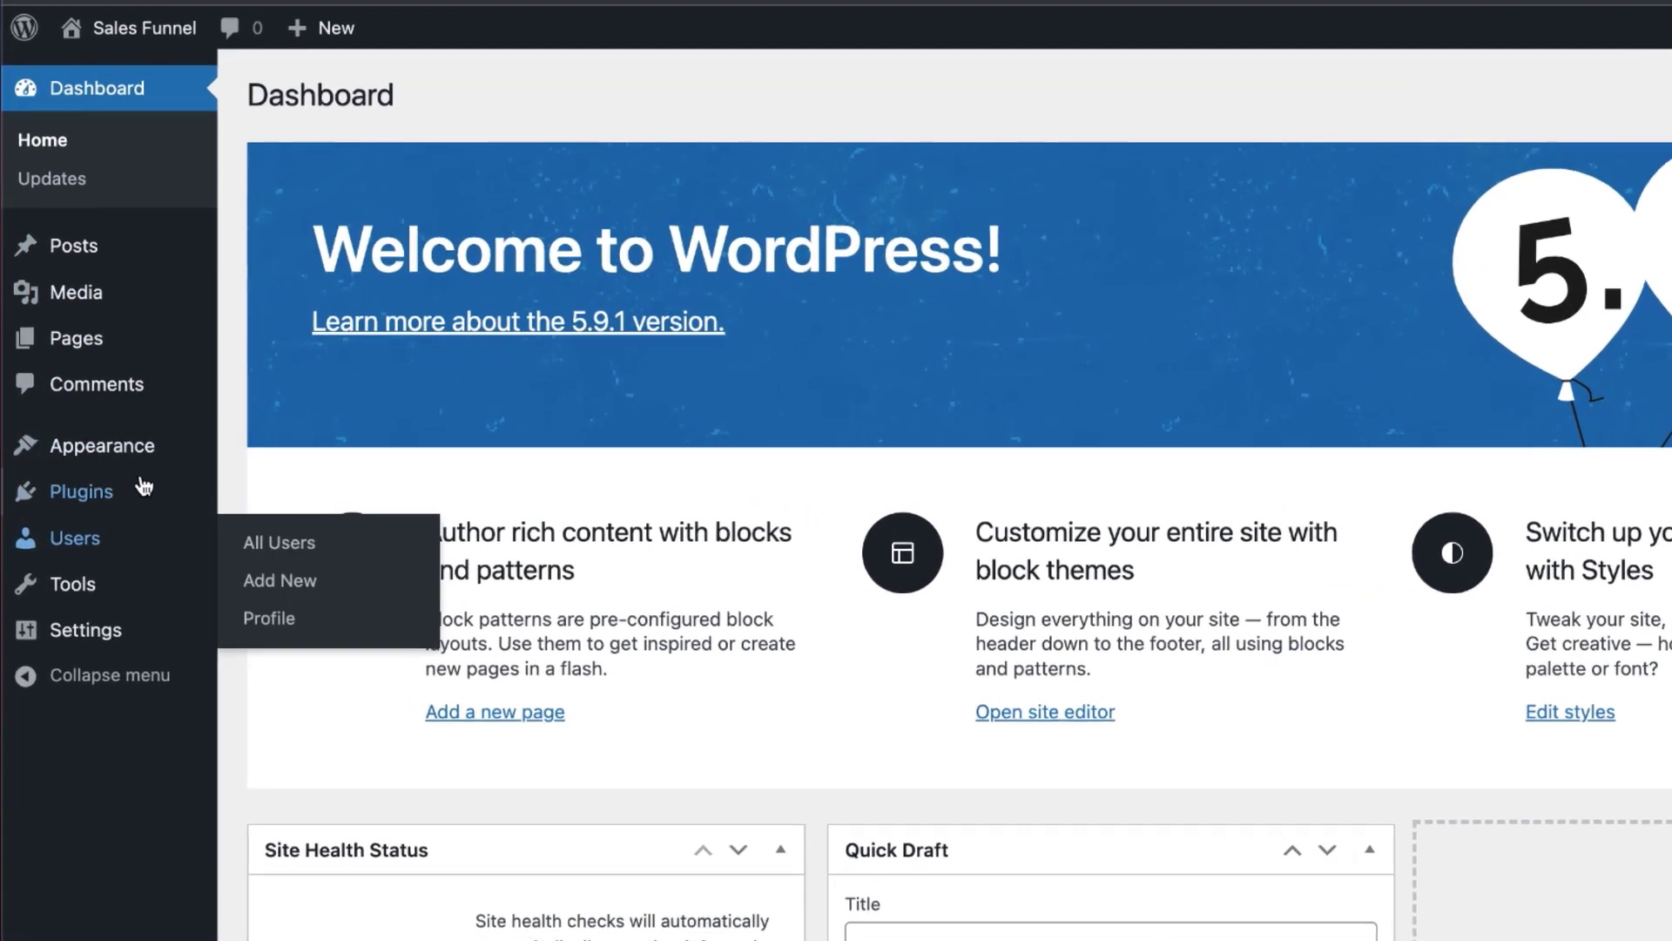
# Upload and install the Divi theme from Divi (7).zip, and activate it
pyautogui.moveTo(117, 461)
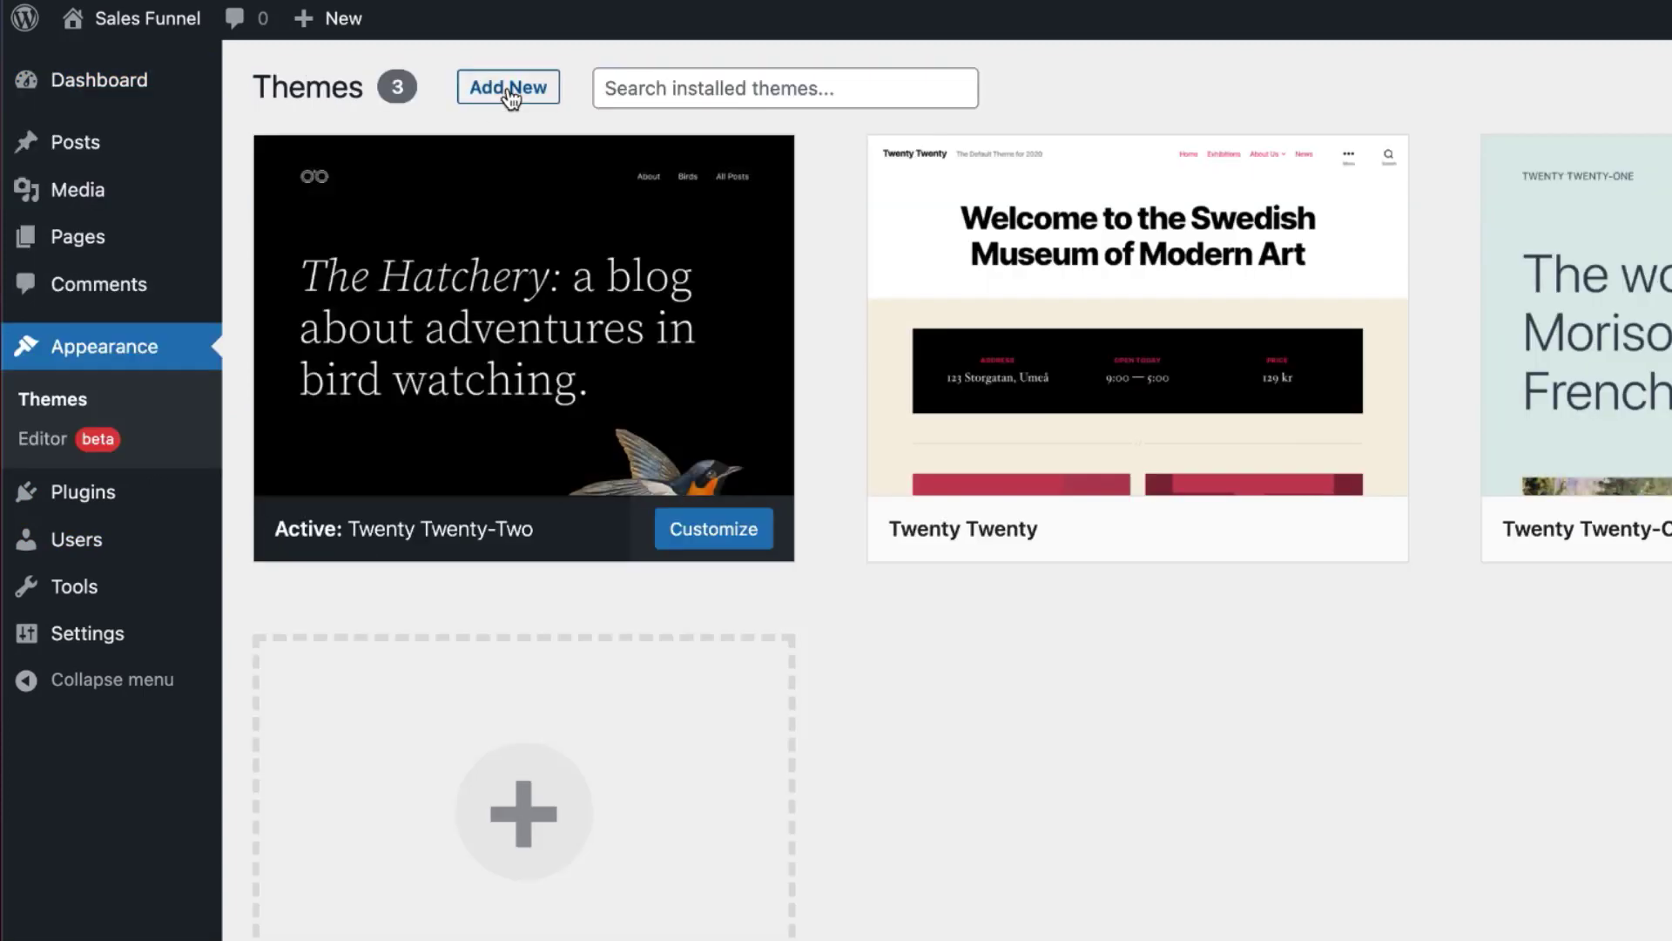
pyautogui.click(510, 95)
pyautogui.click(511, 92)
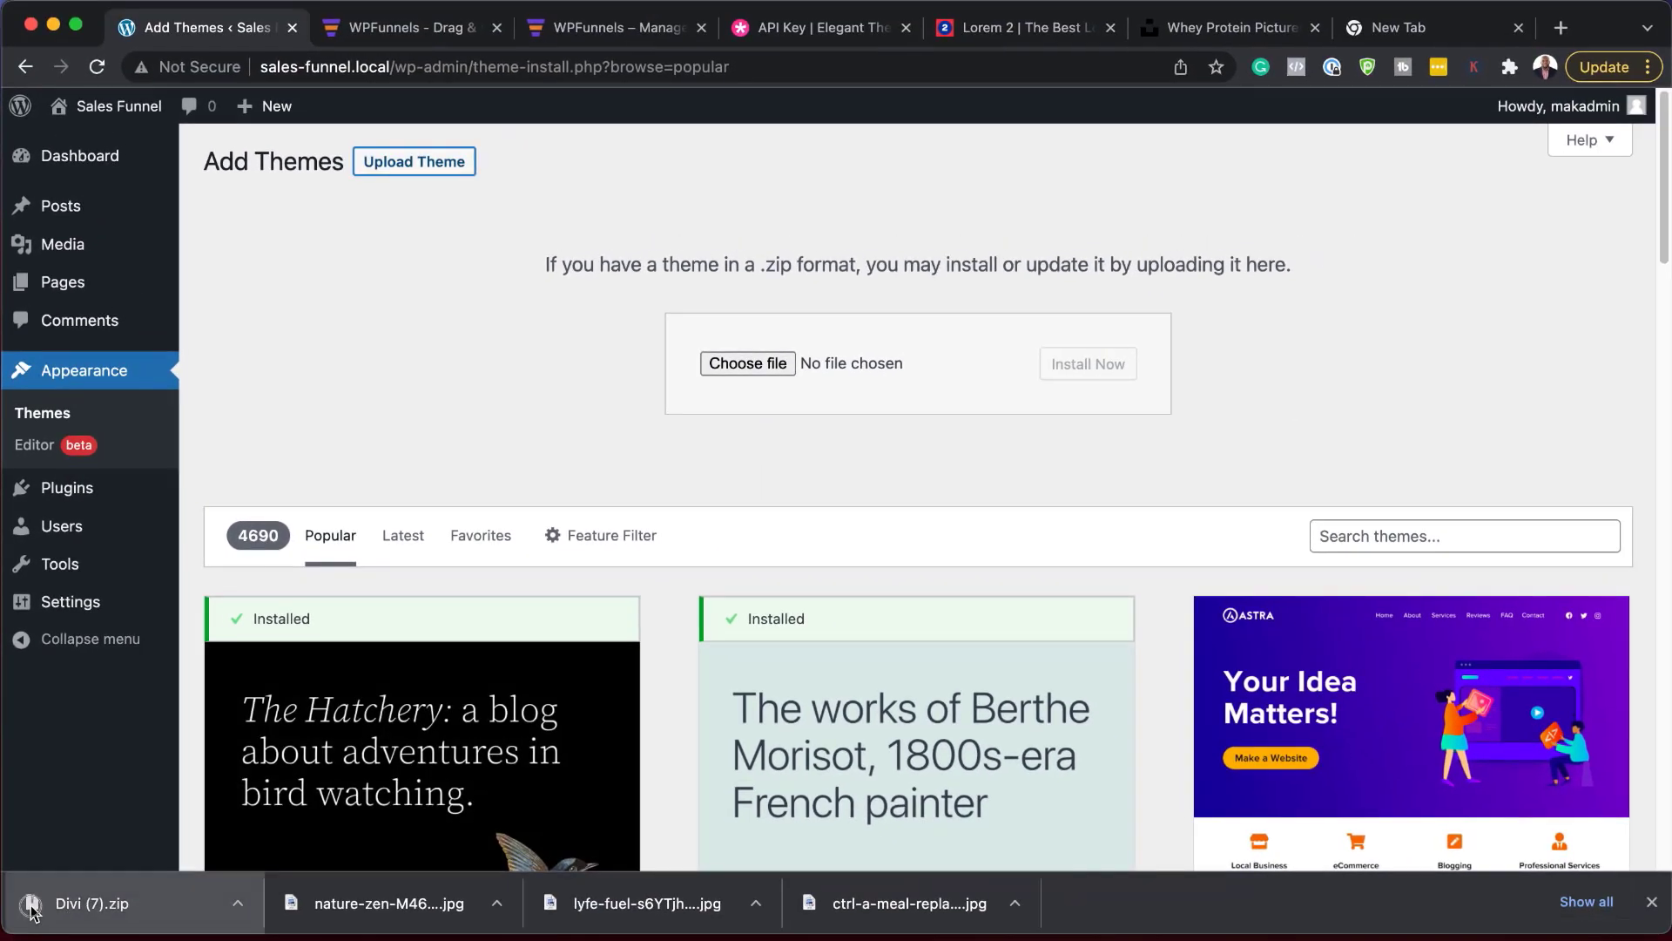
pyautogui.moveTo(911, 364); pyautogui.dragTo(911, 363)
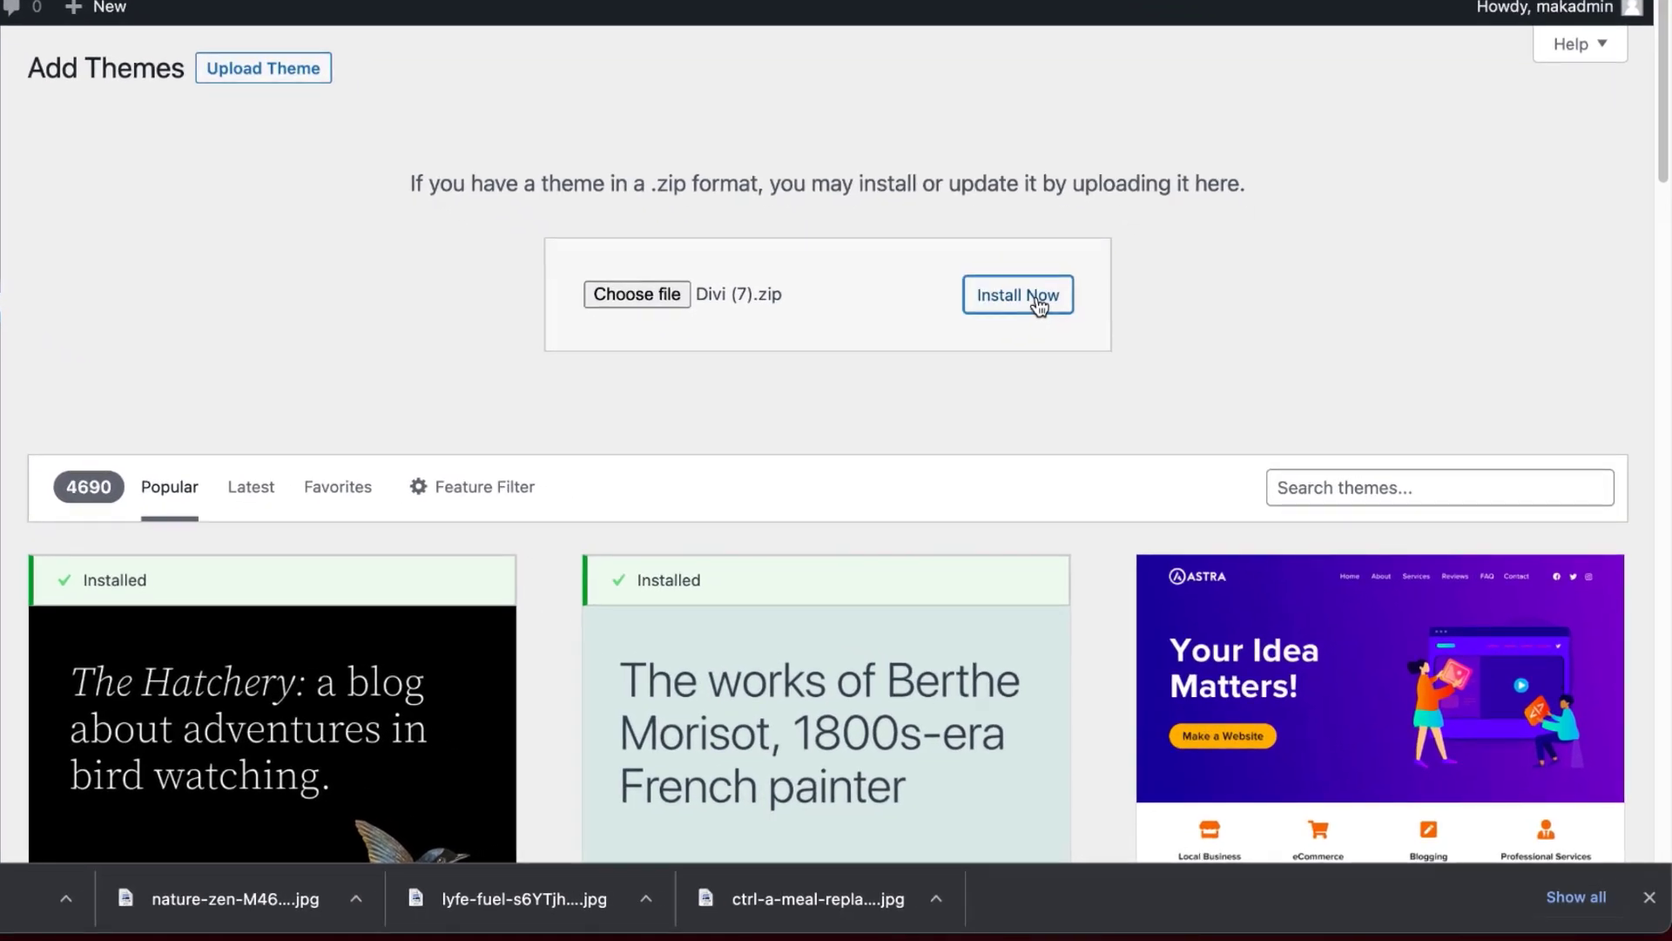
pyautogui.click(1037, 296)
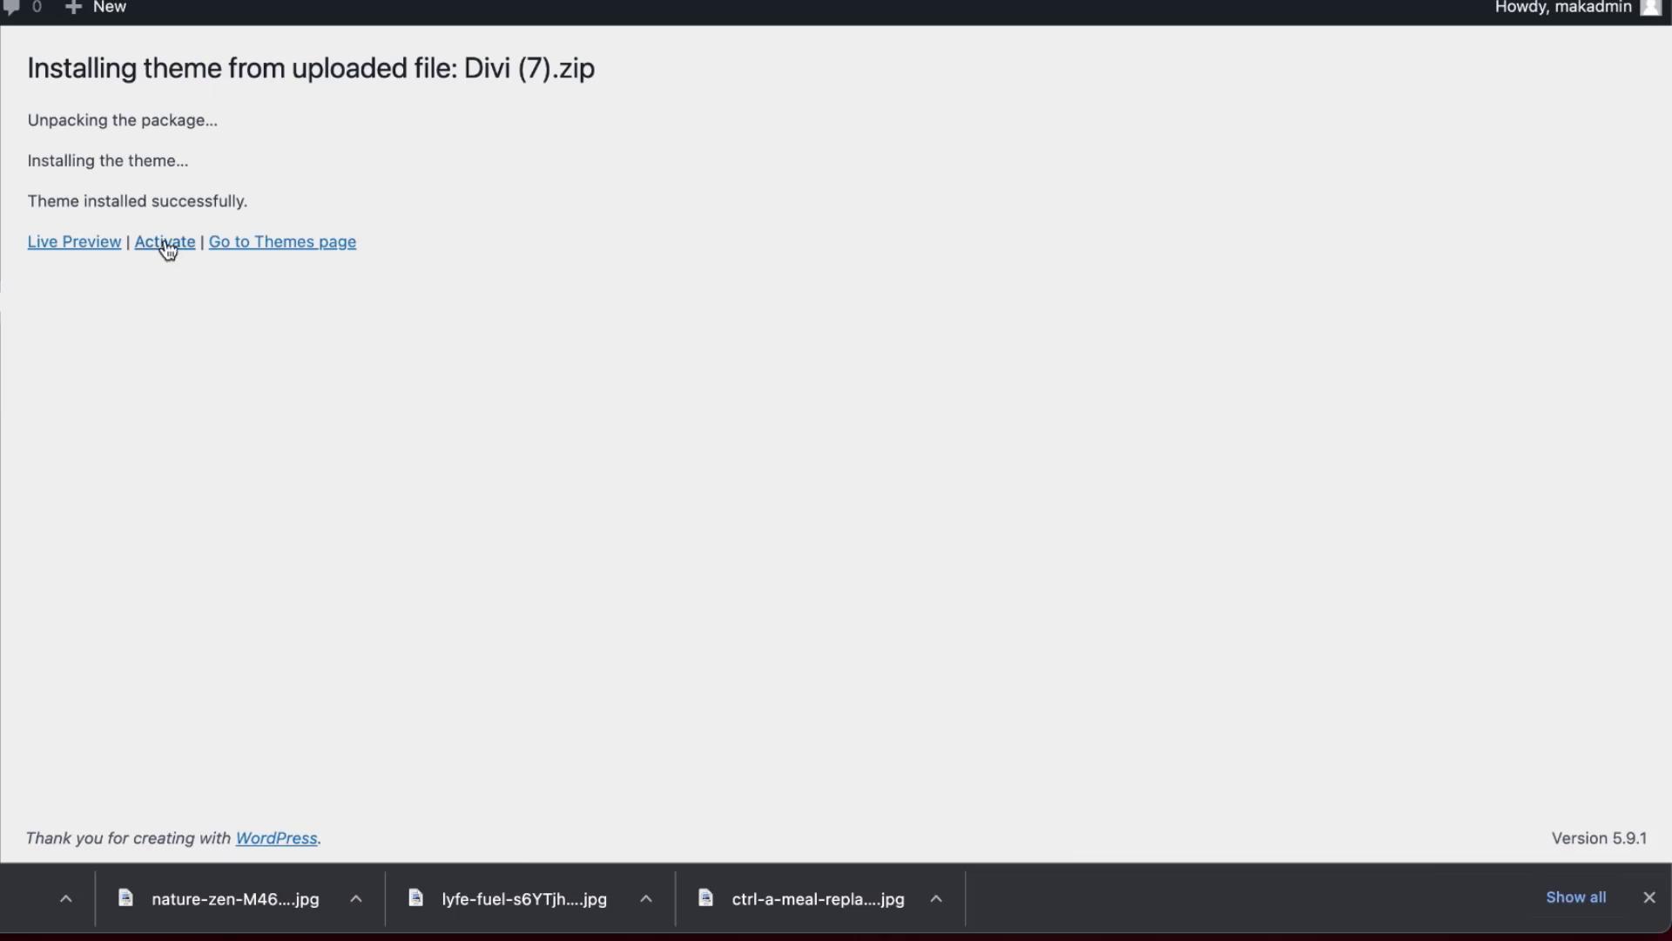
pyautogui.click(166, 244)
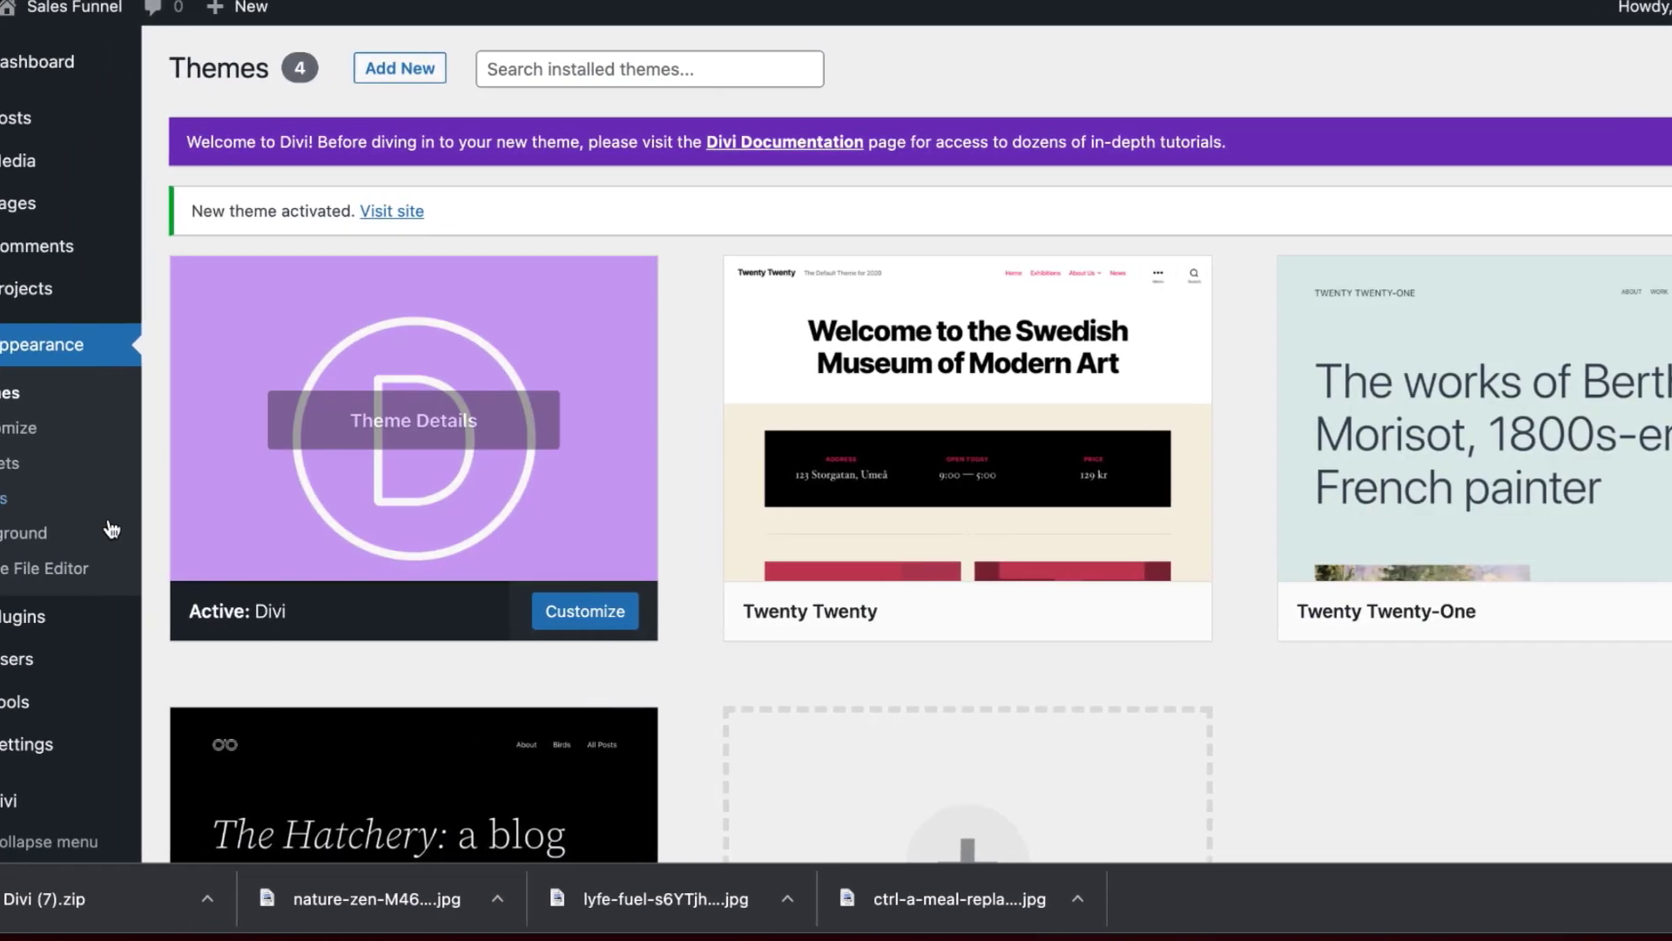
# Enter the Elegant Themes username and API key in the update settings of Divi's Theme Options
pyautogui.scroll(-5, 153, 533)
pyautogui.moveTo(64, 788)
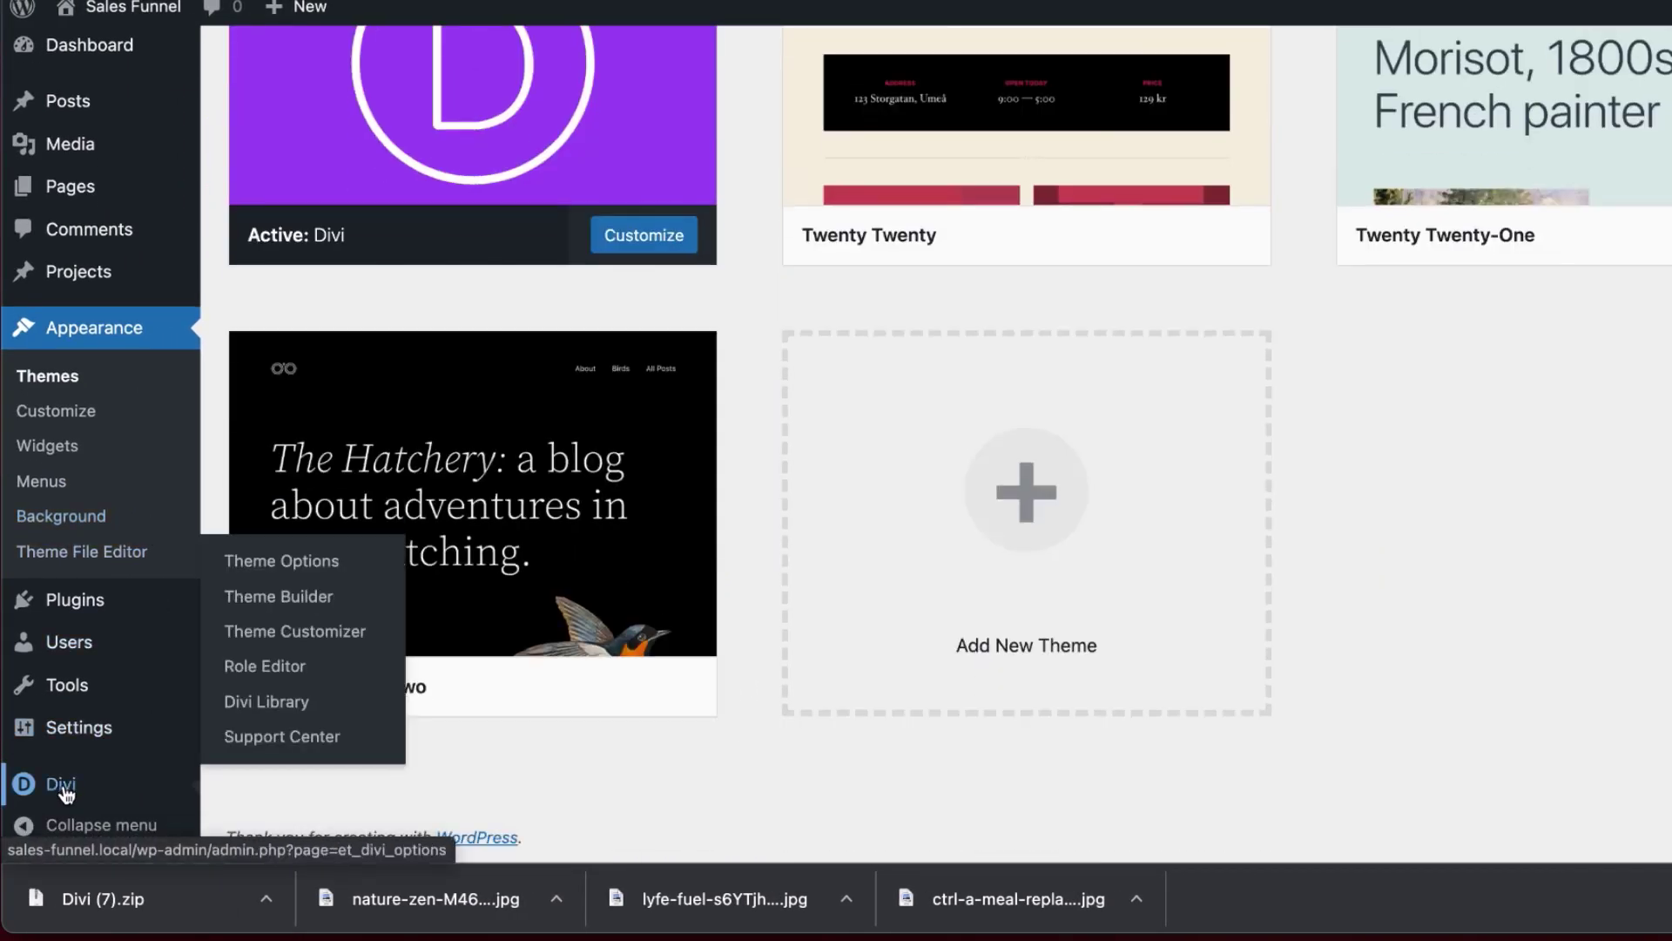
pyautogui.click(284, 565)
pyautogui.click(1004, 249)
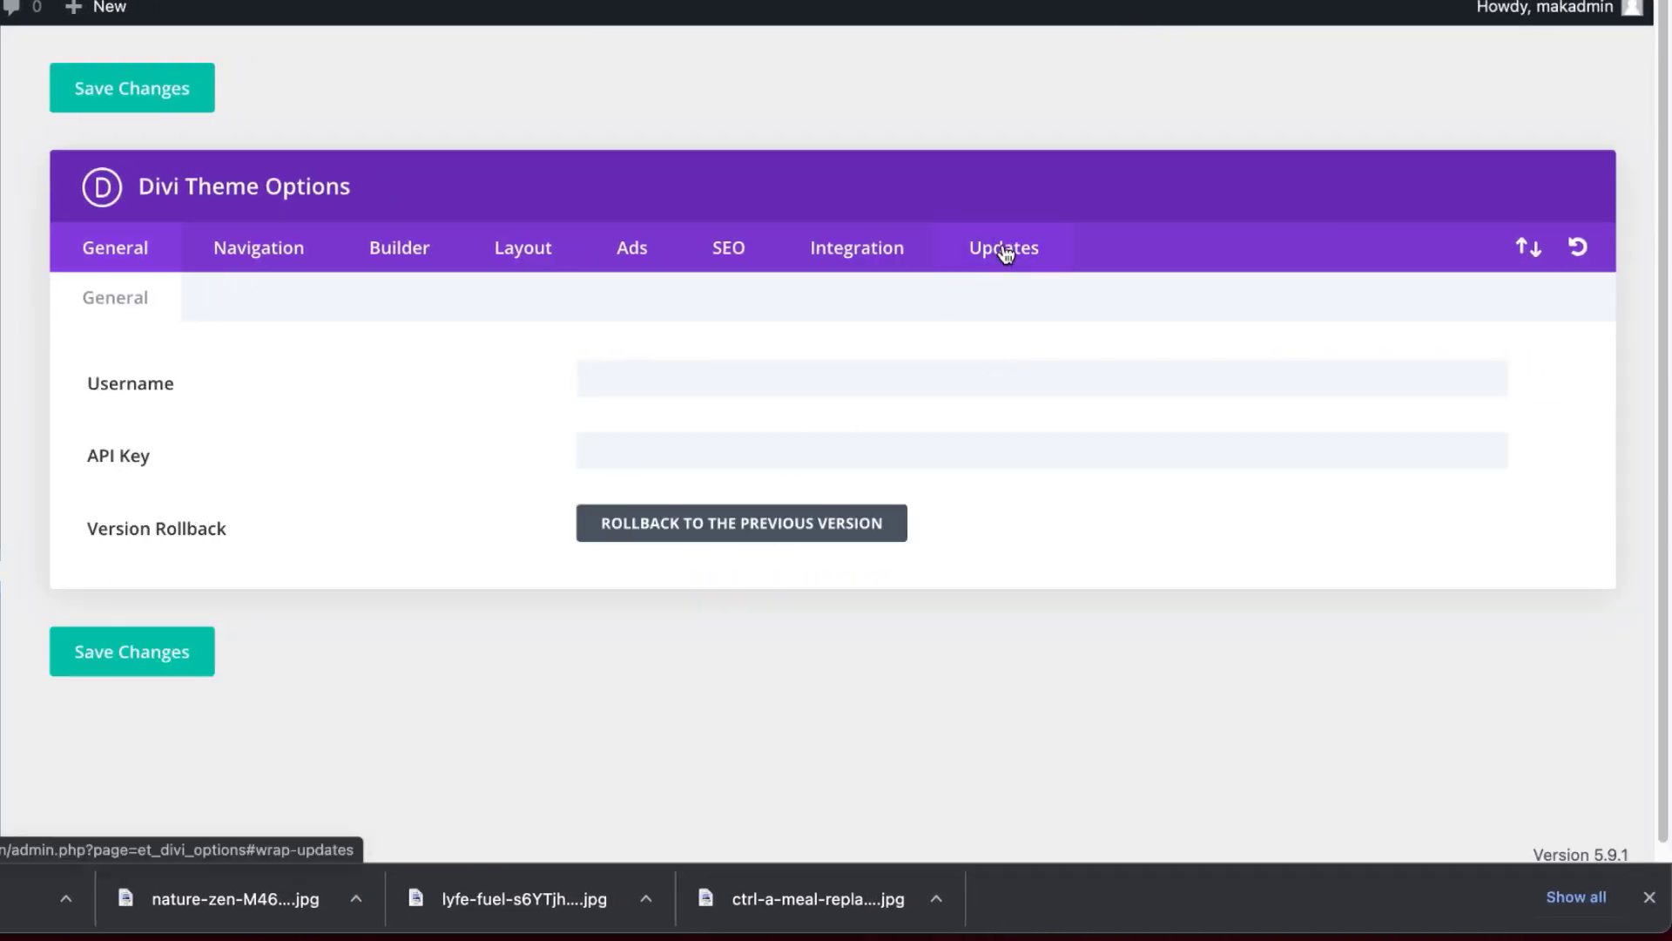
pyautogui.click(728, 382)
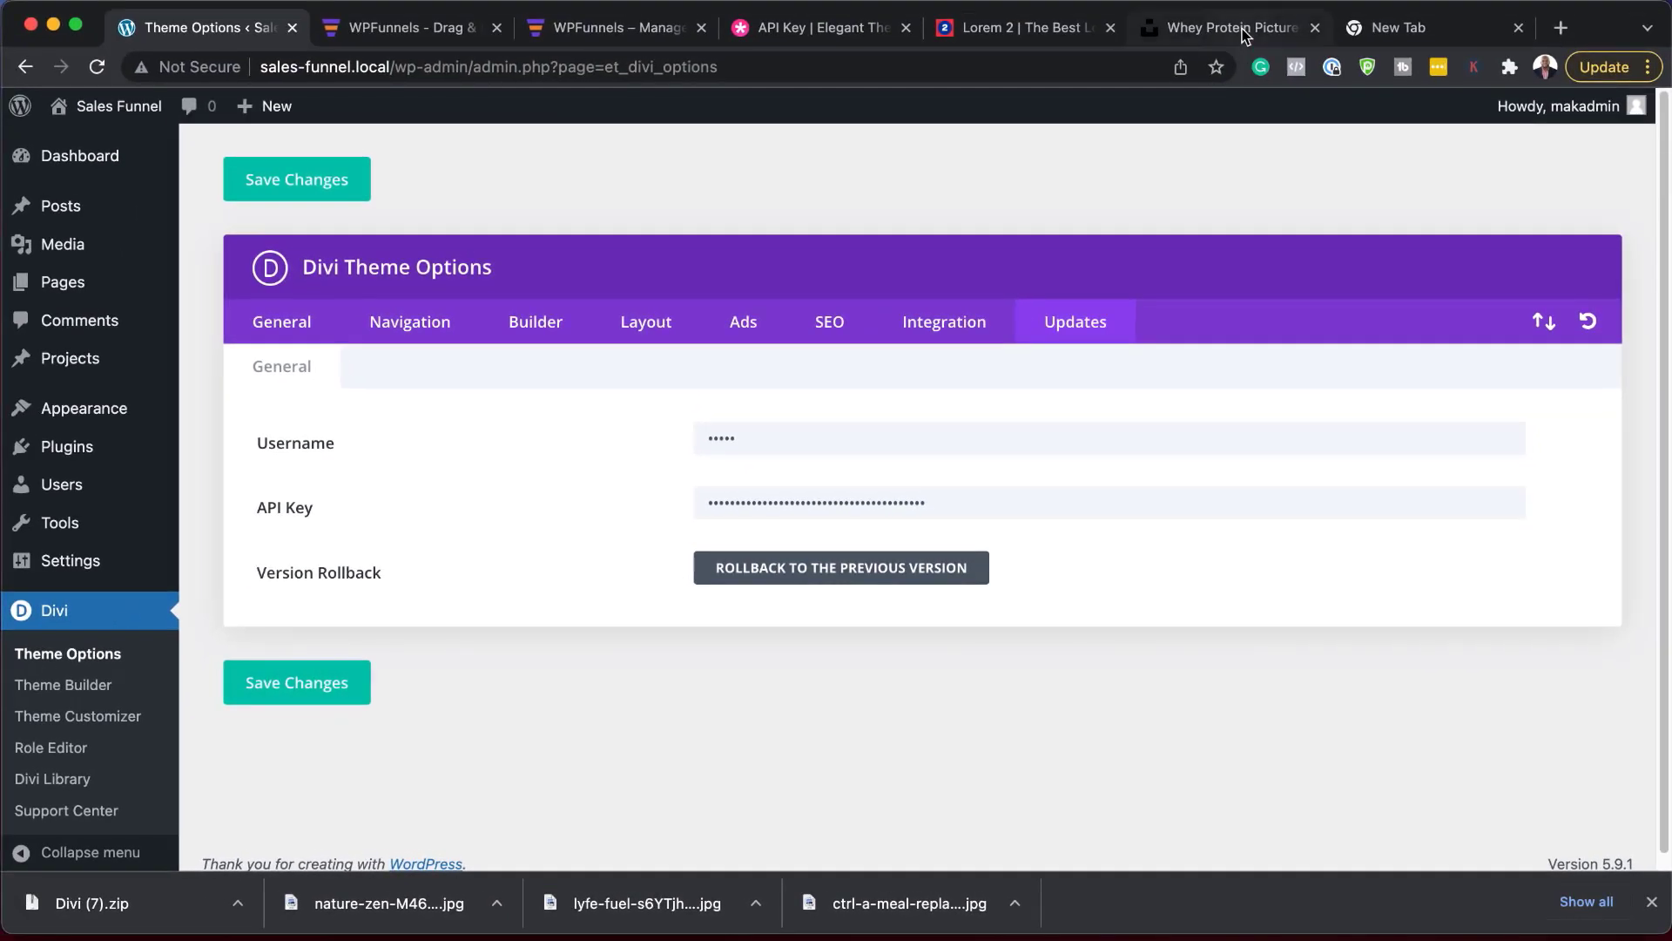
# Switch to Unsplash and browse the square-format photo results for whey protein
pyautogui.click(1236, 27)
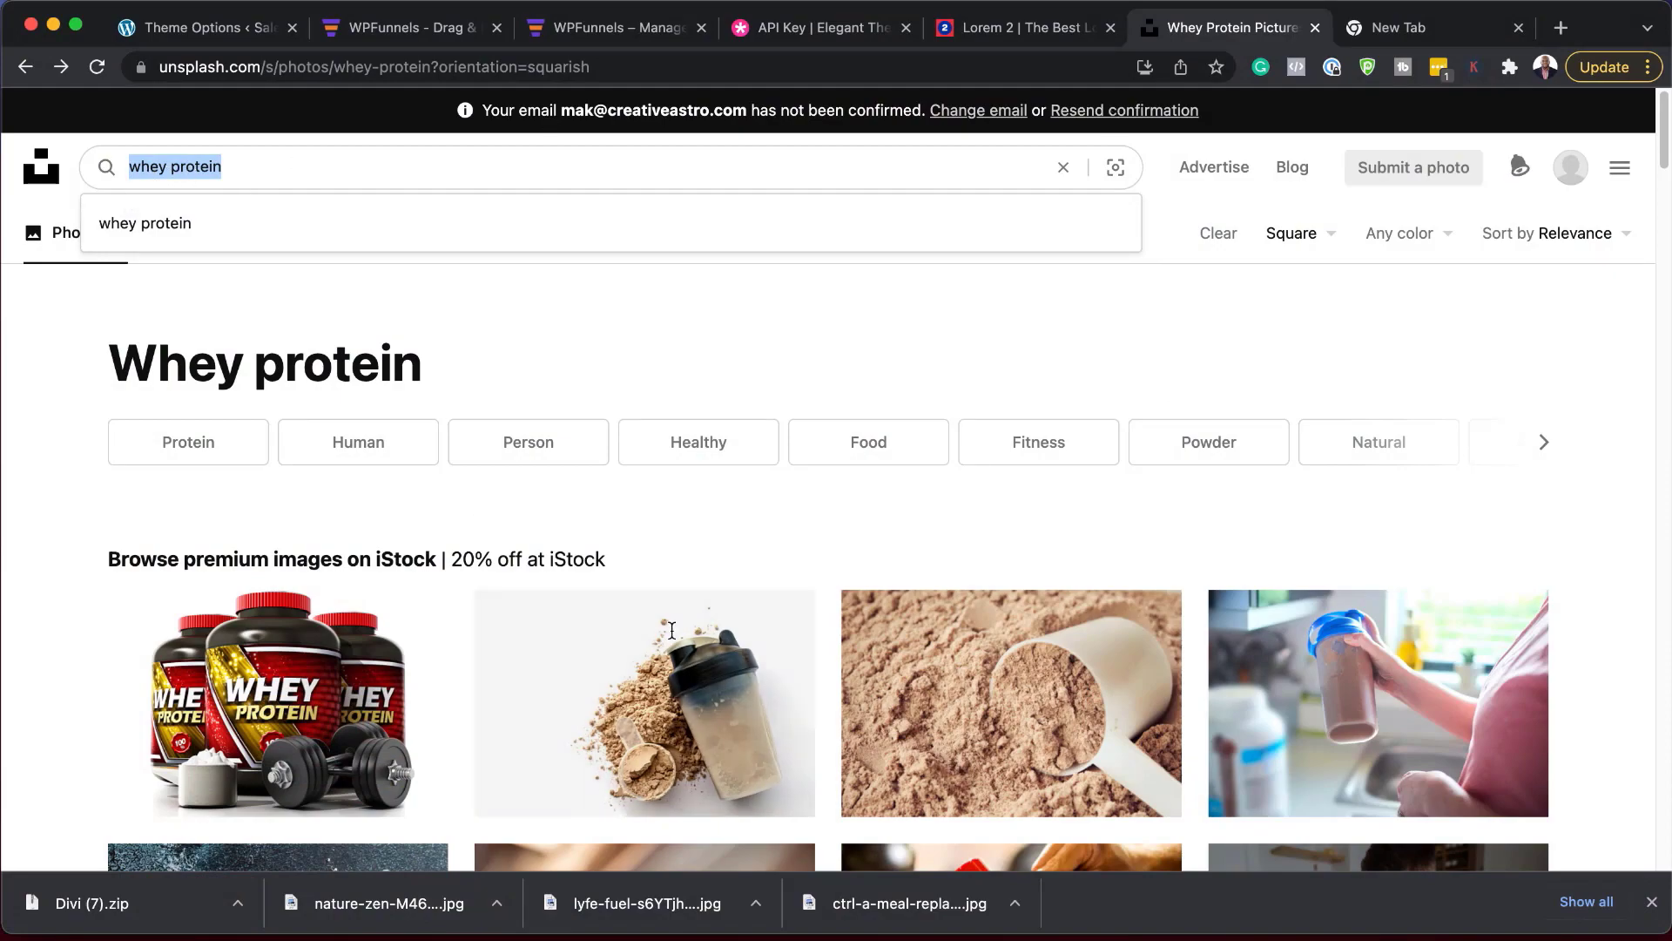
pyautogui.scroll(-5, 925, 548)
pyautogui.scroll(-15, 925, 549)
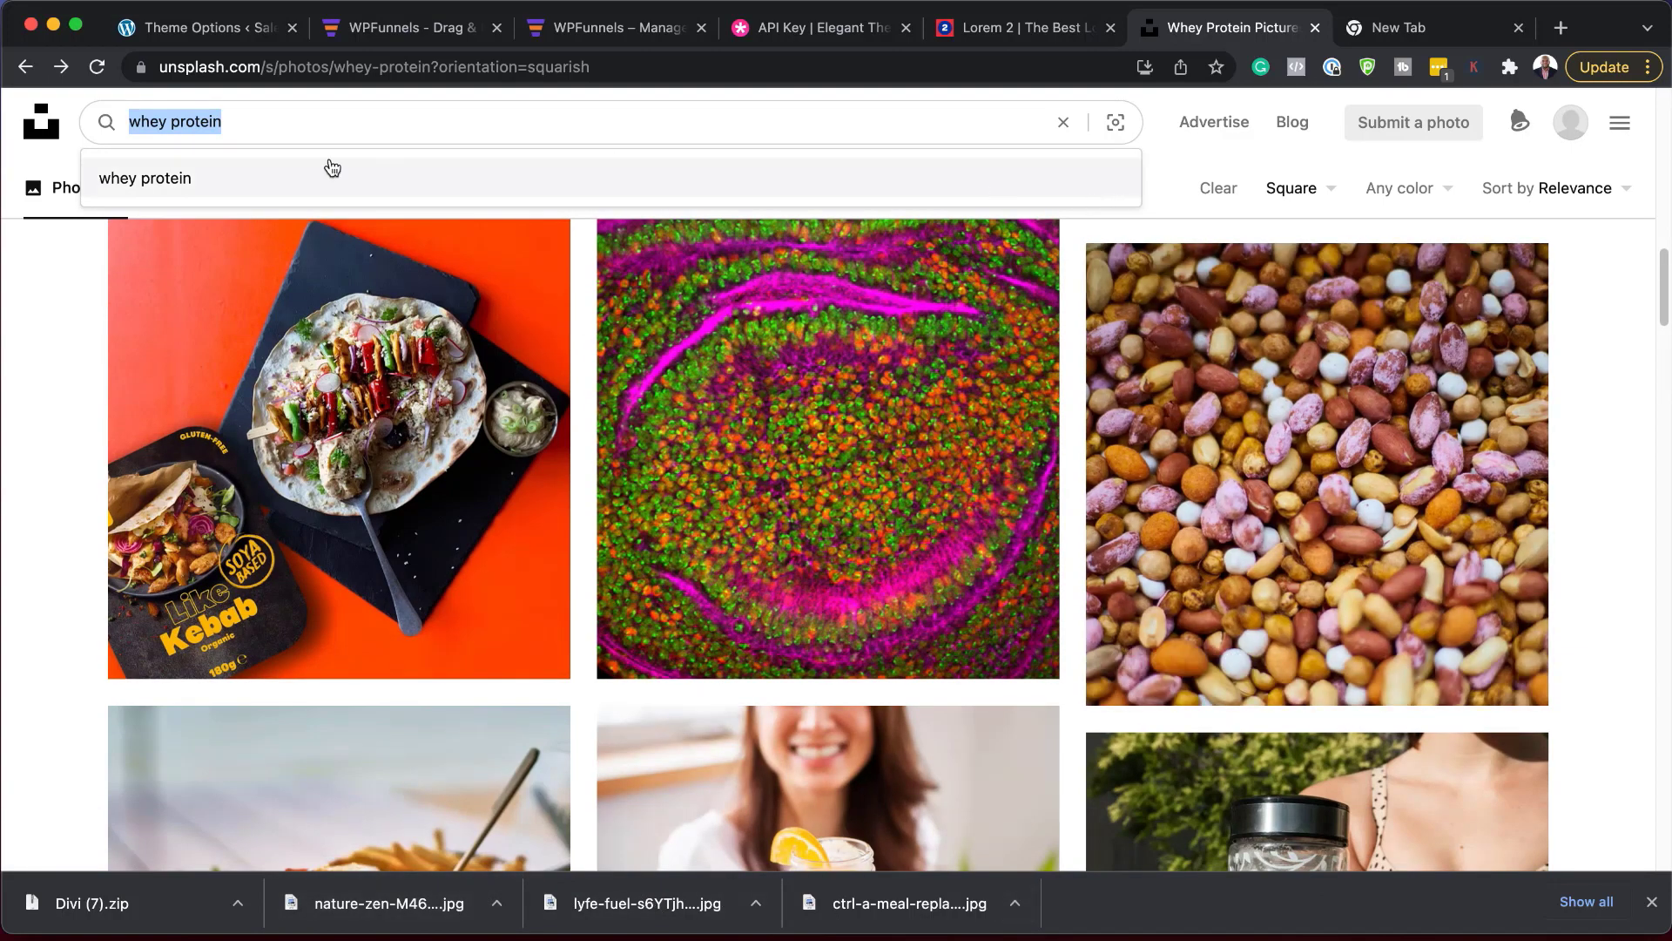
# Switch to the Sales Funnel WordPress dashboard and open the Media Library's area for uploading new files
pyautogui.click(198, 32)
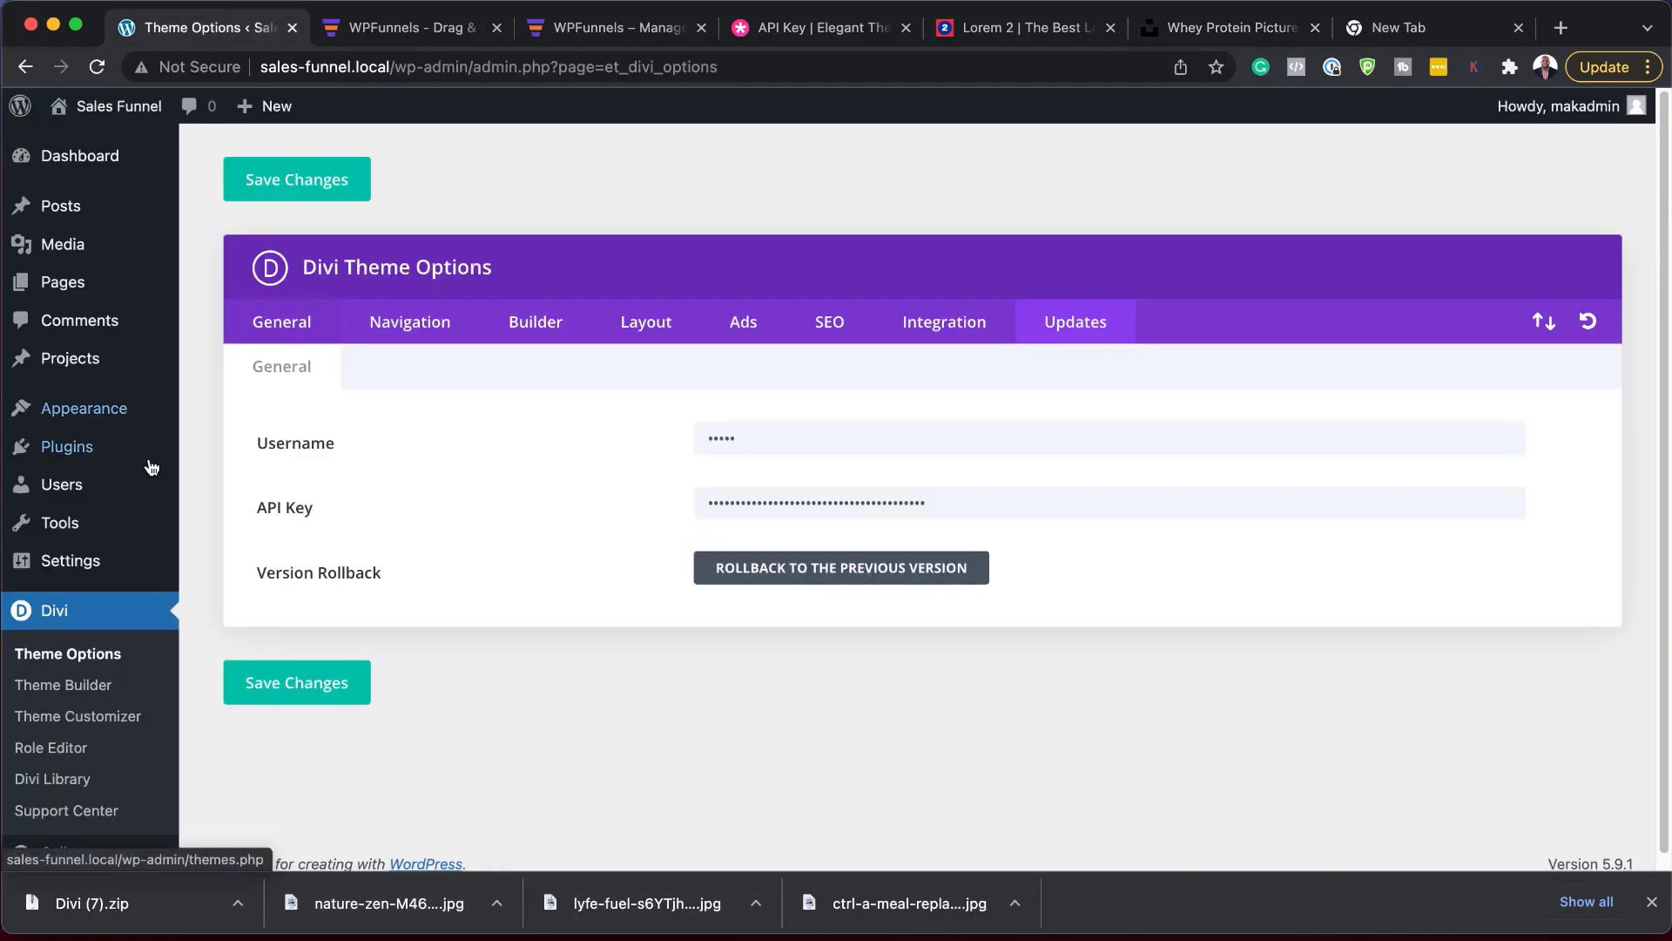
pyautogui.moveTo(135, 452)
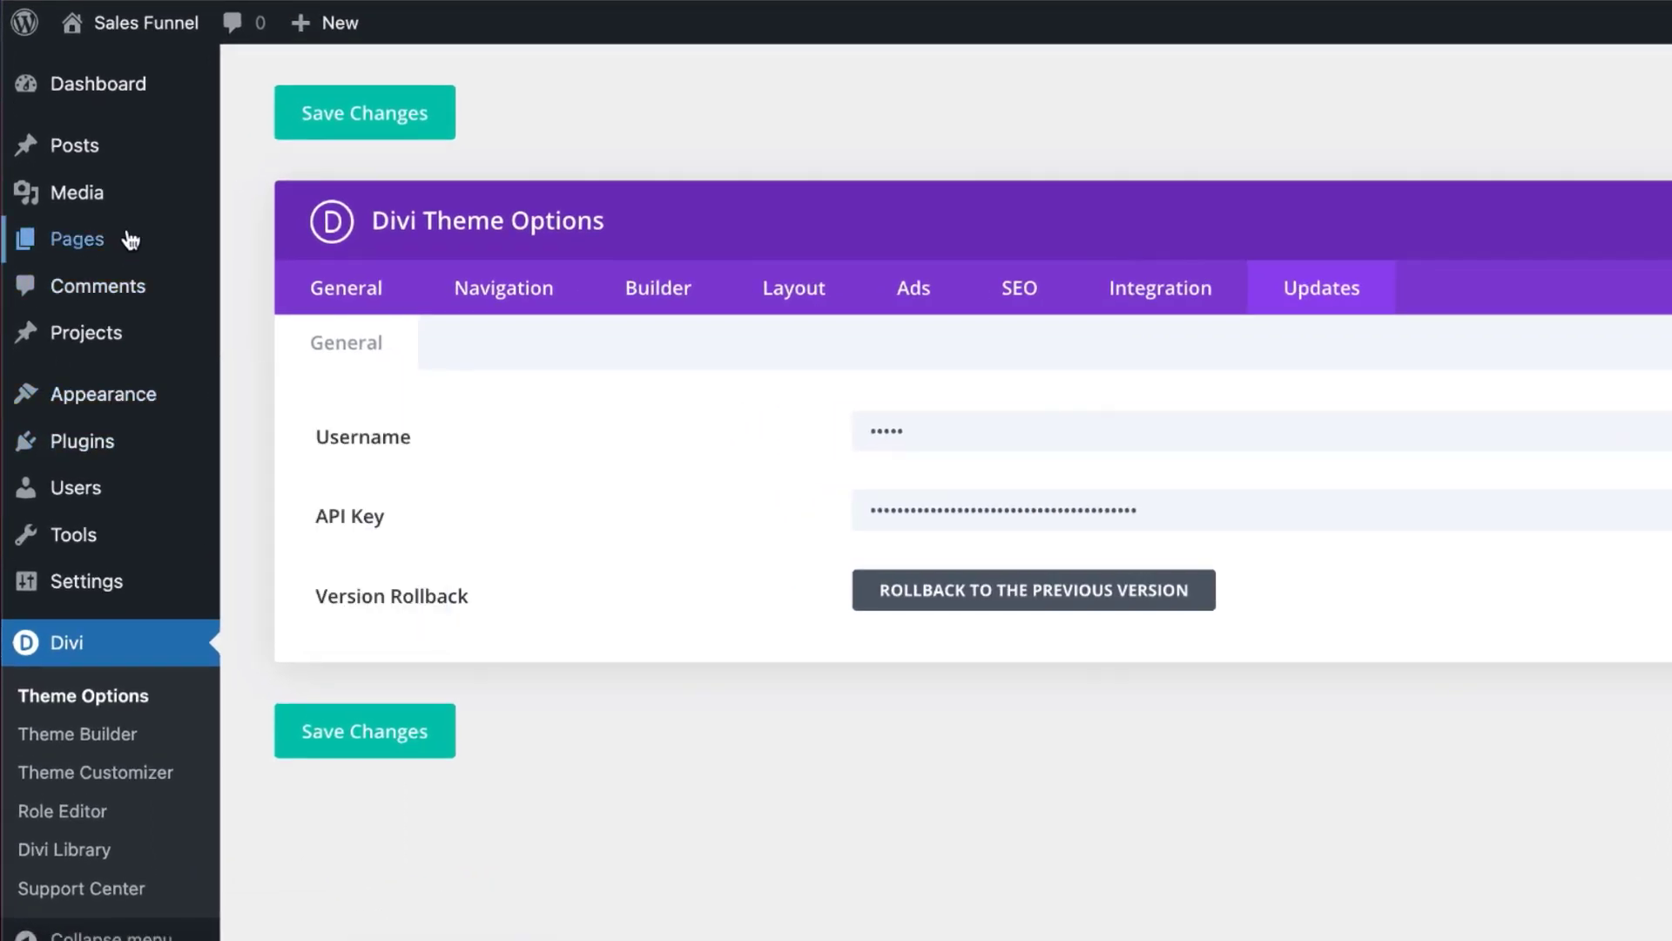
pyautogui.moveTo(69, 246)
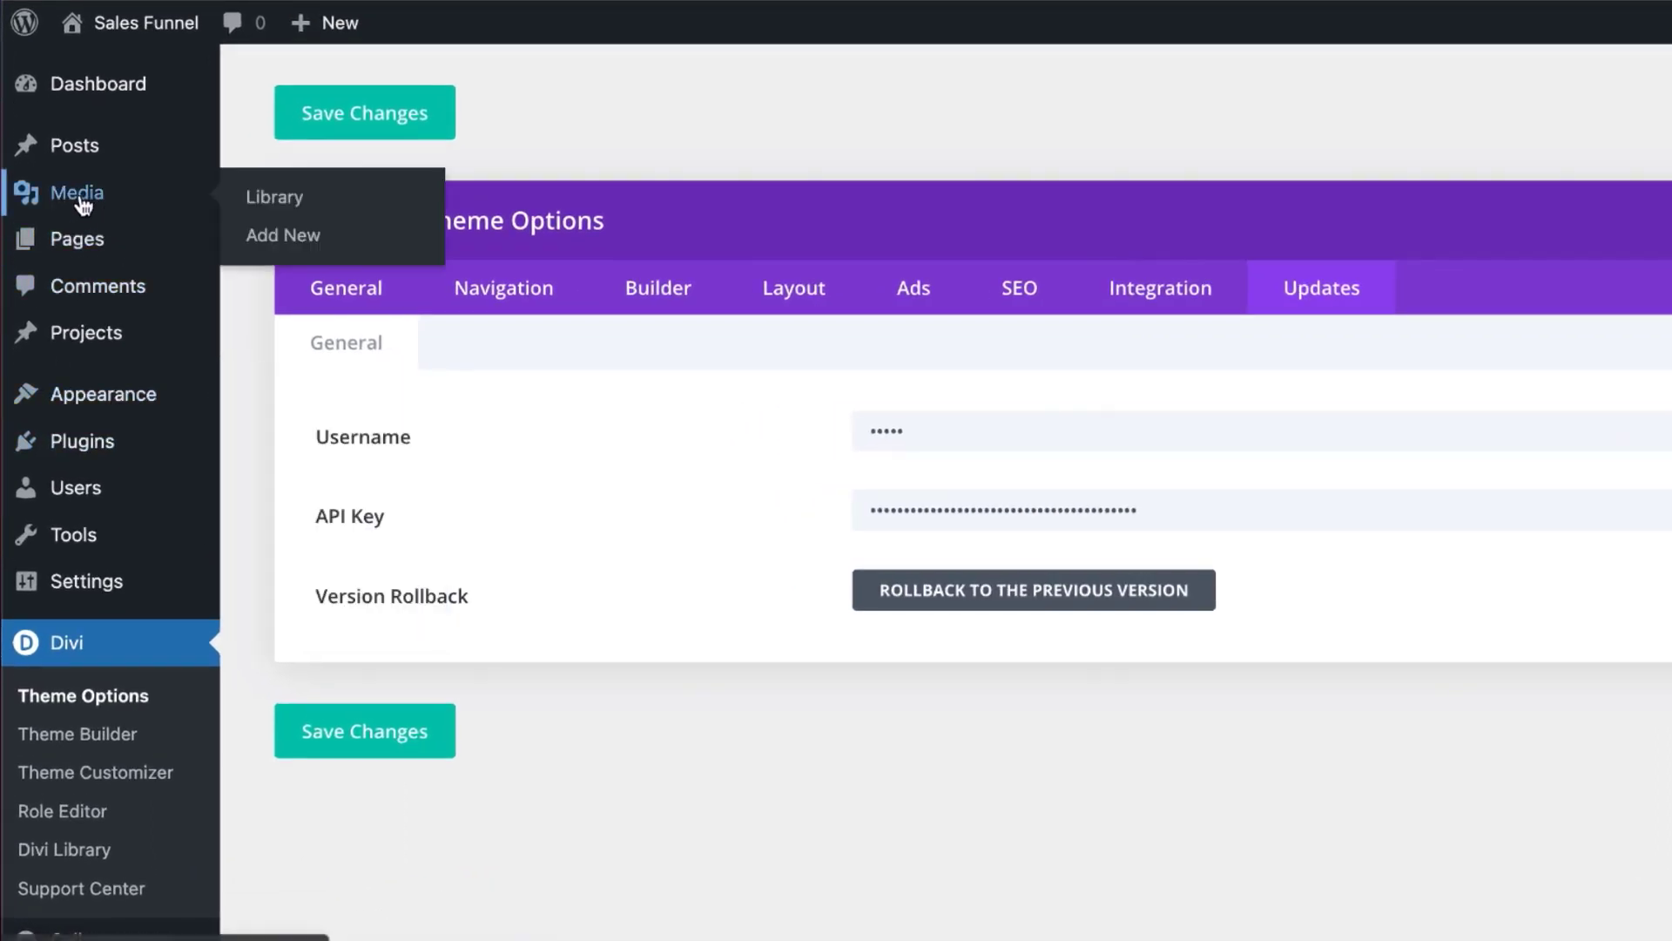
pyautogui.click(292, 207)
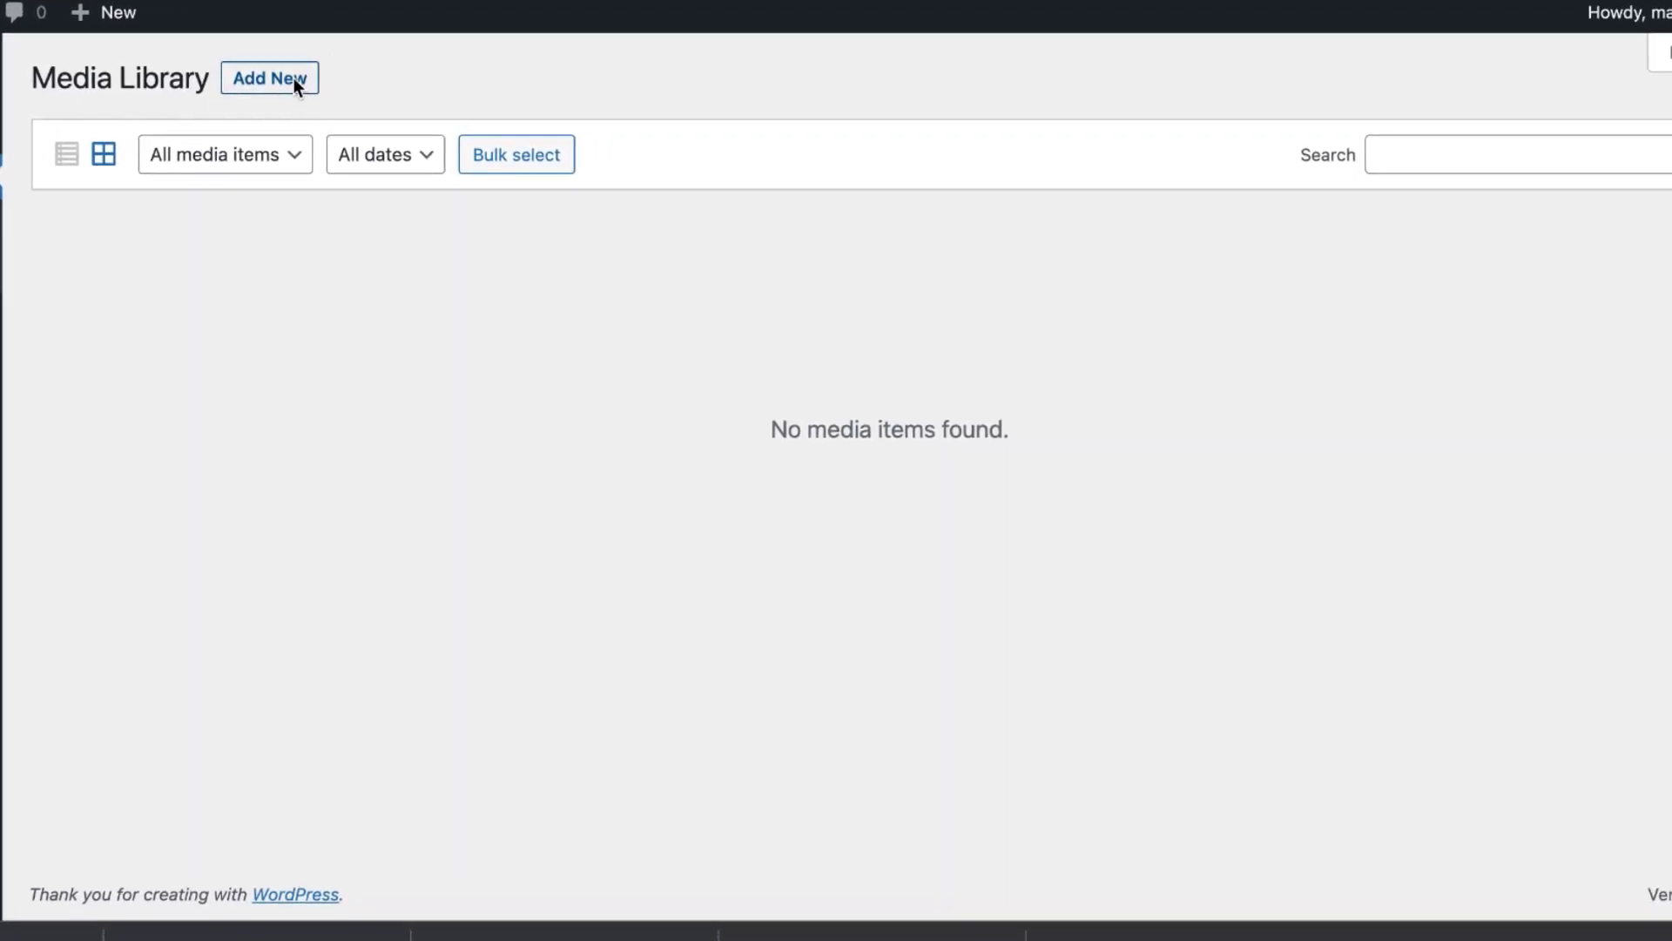
pyautogui.click(297, 87)
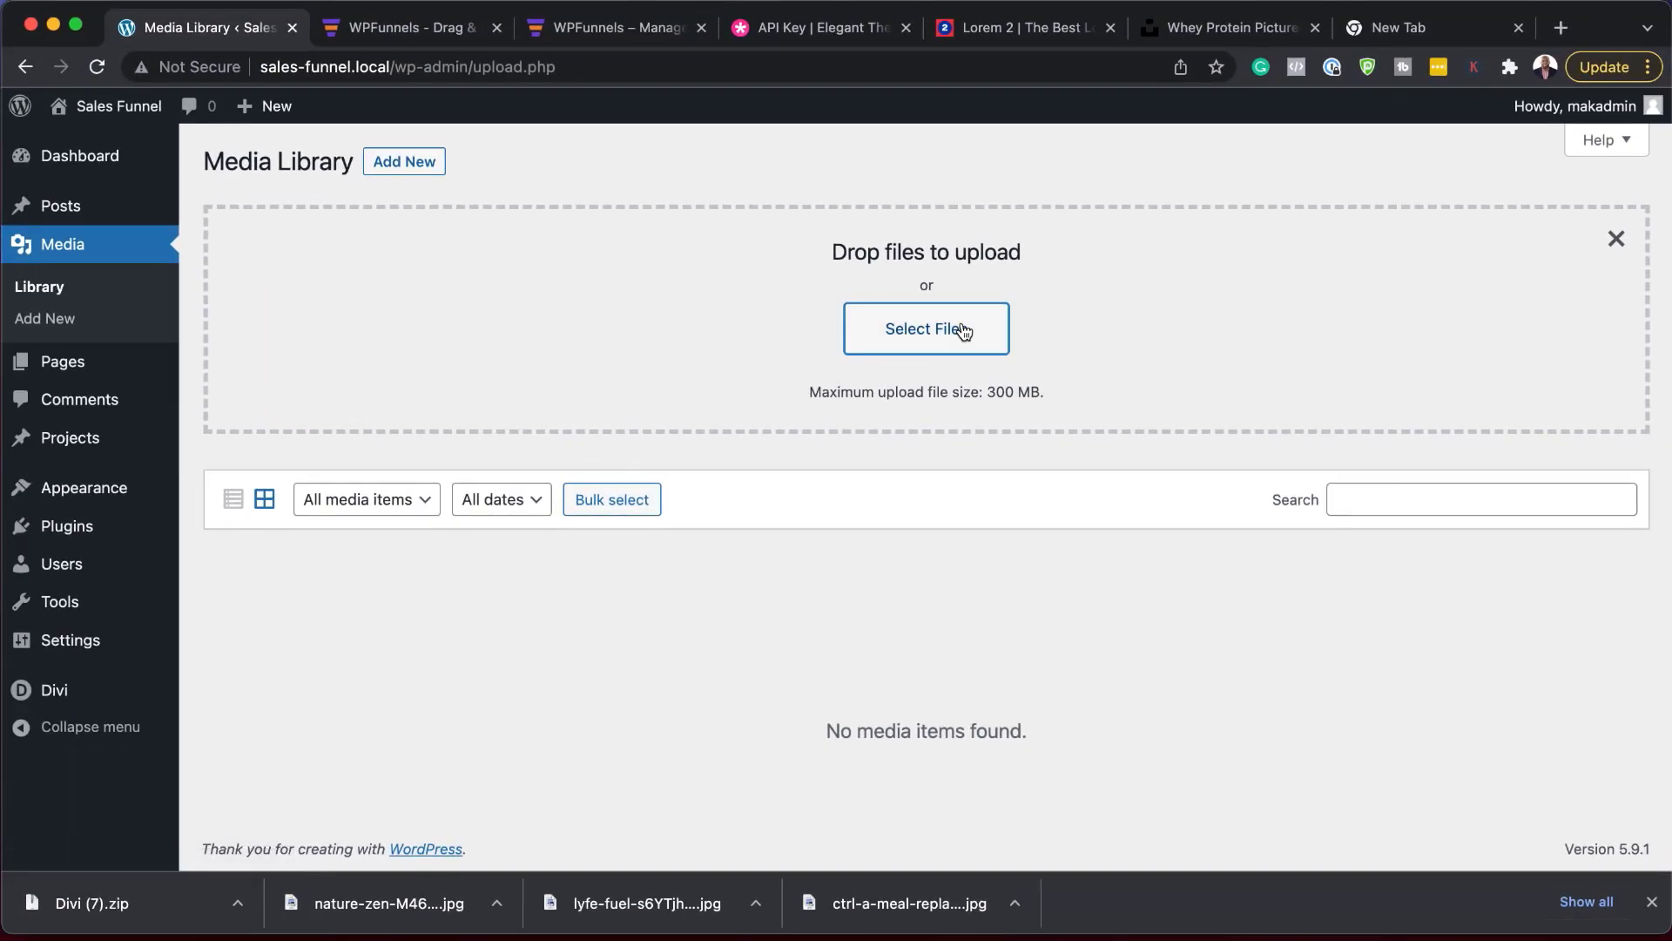
# Upload the nature-zen, lyfe-fuel and ctrl-a-meal-replacement Unsplash JPG images from Downloads to the Media Library
pyautogui.click(962, 330)
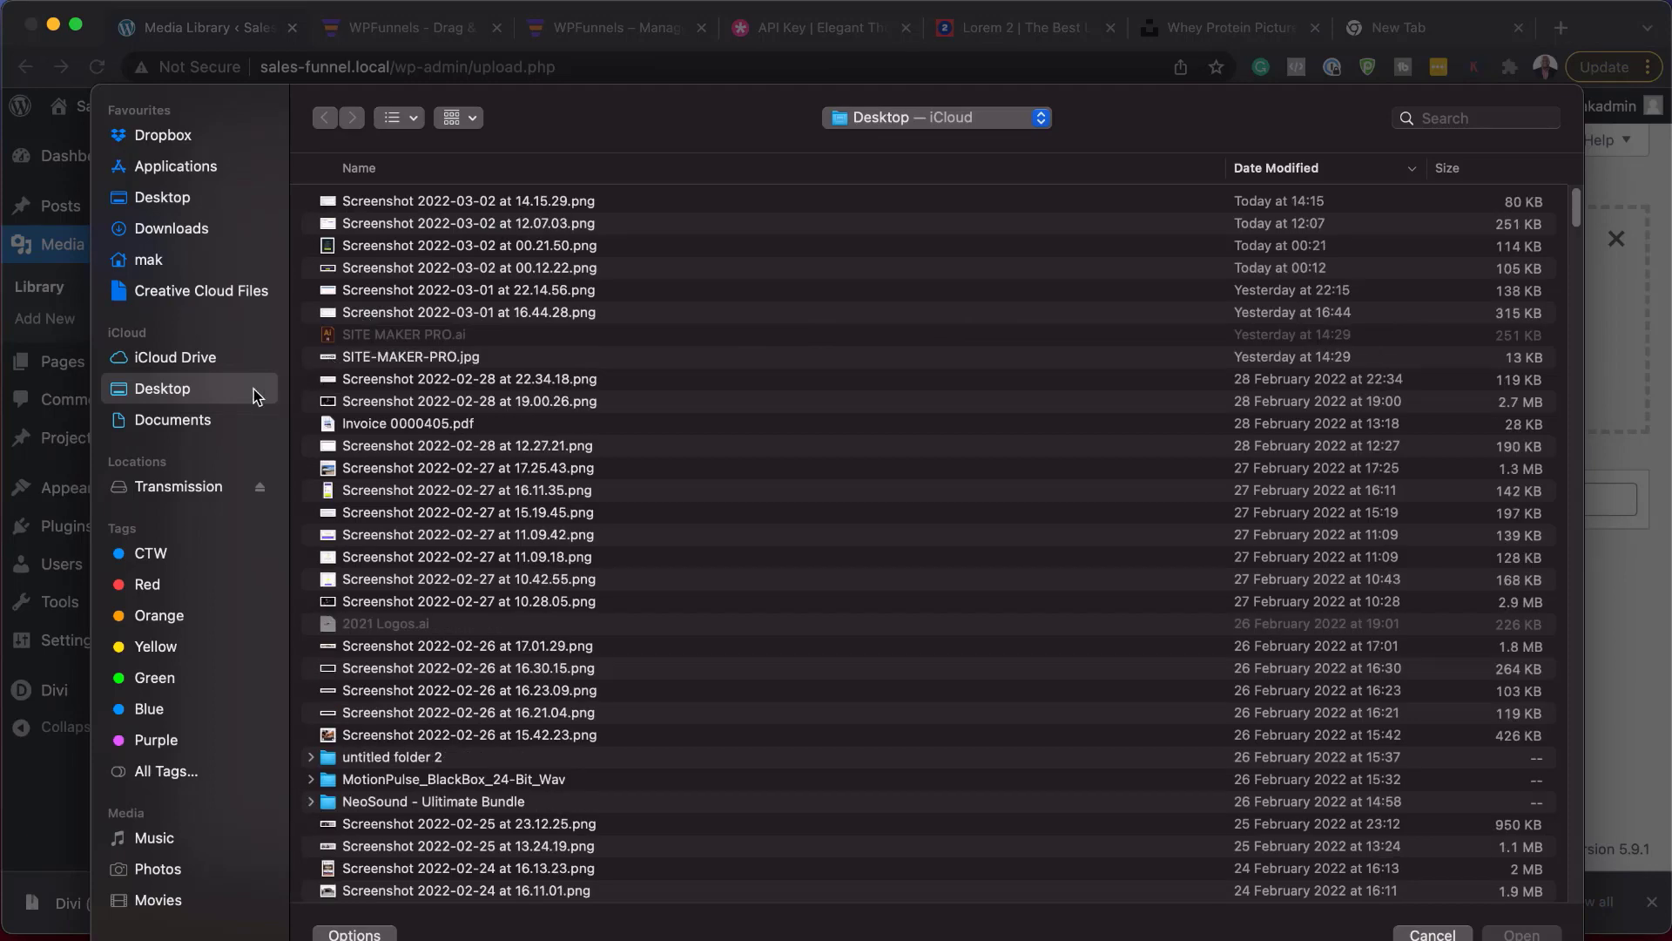
pyautogui.click(172, 229)
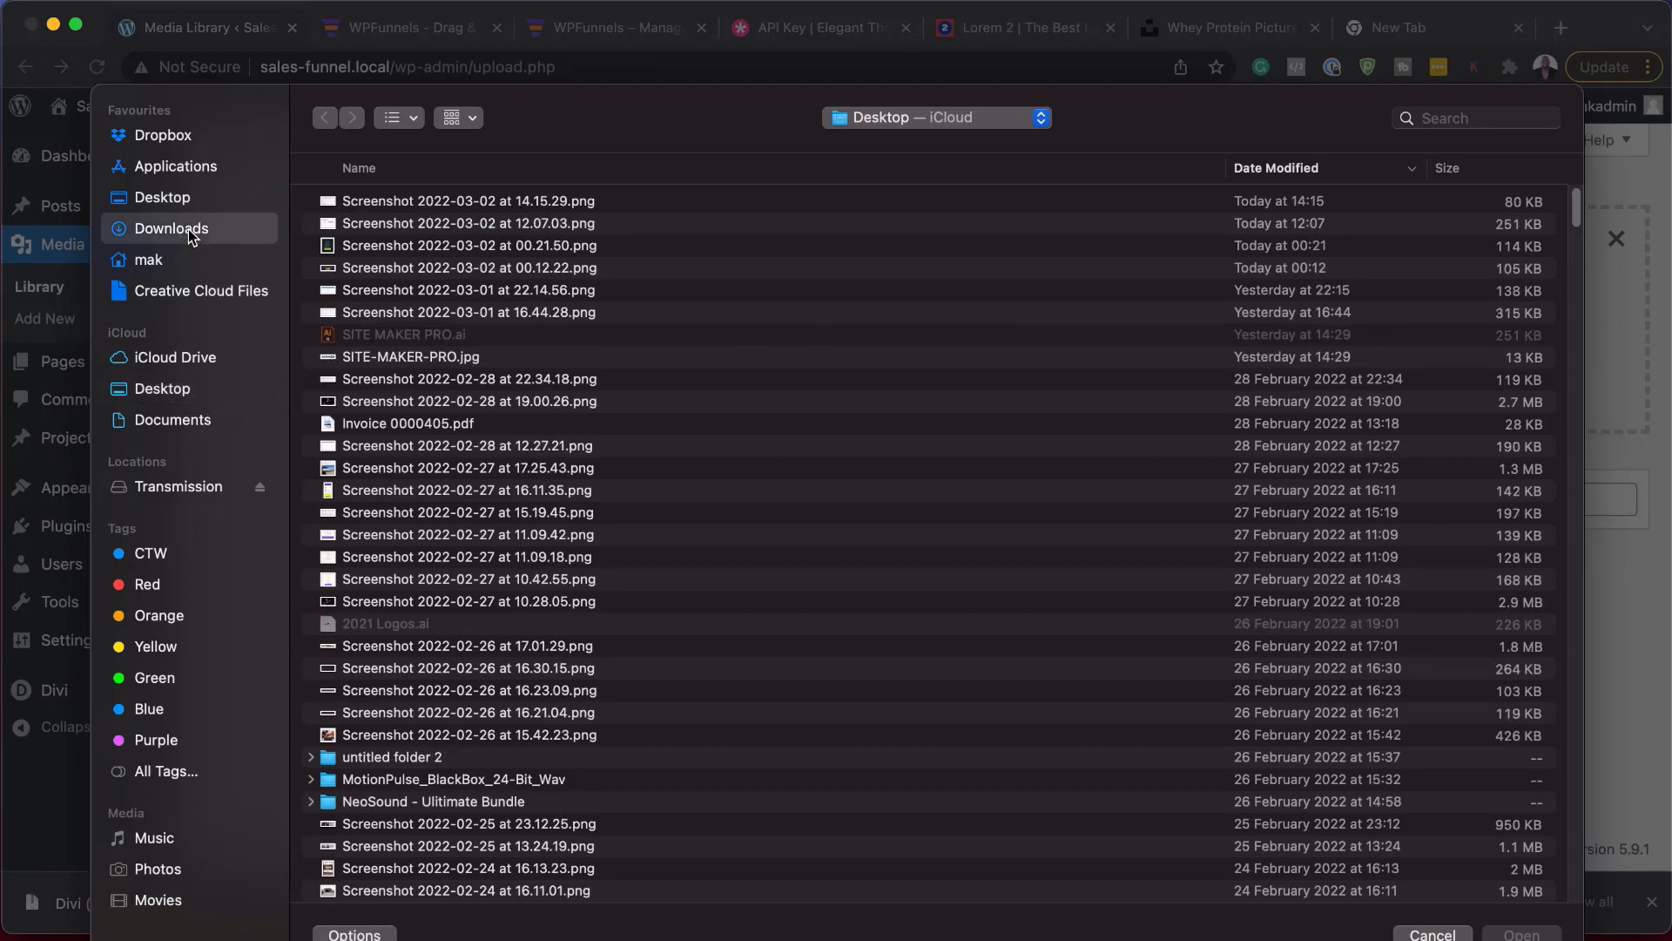
pyautogui.click(477, 225)
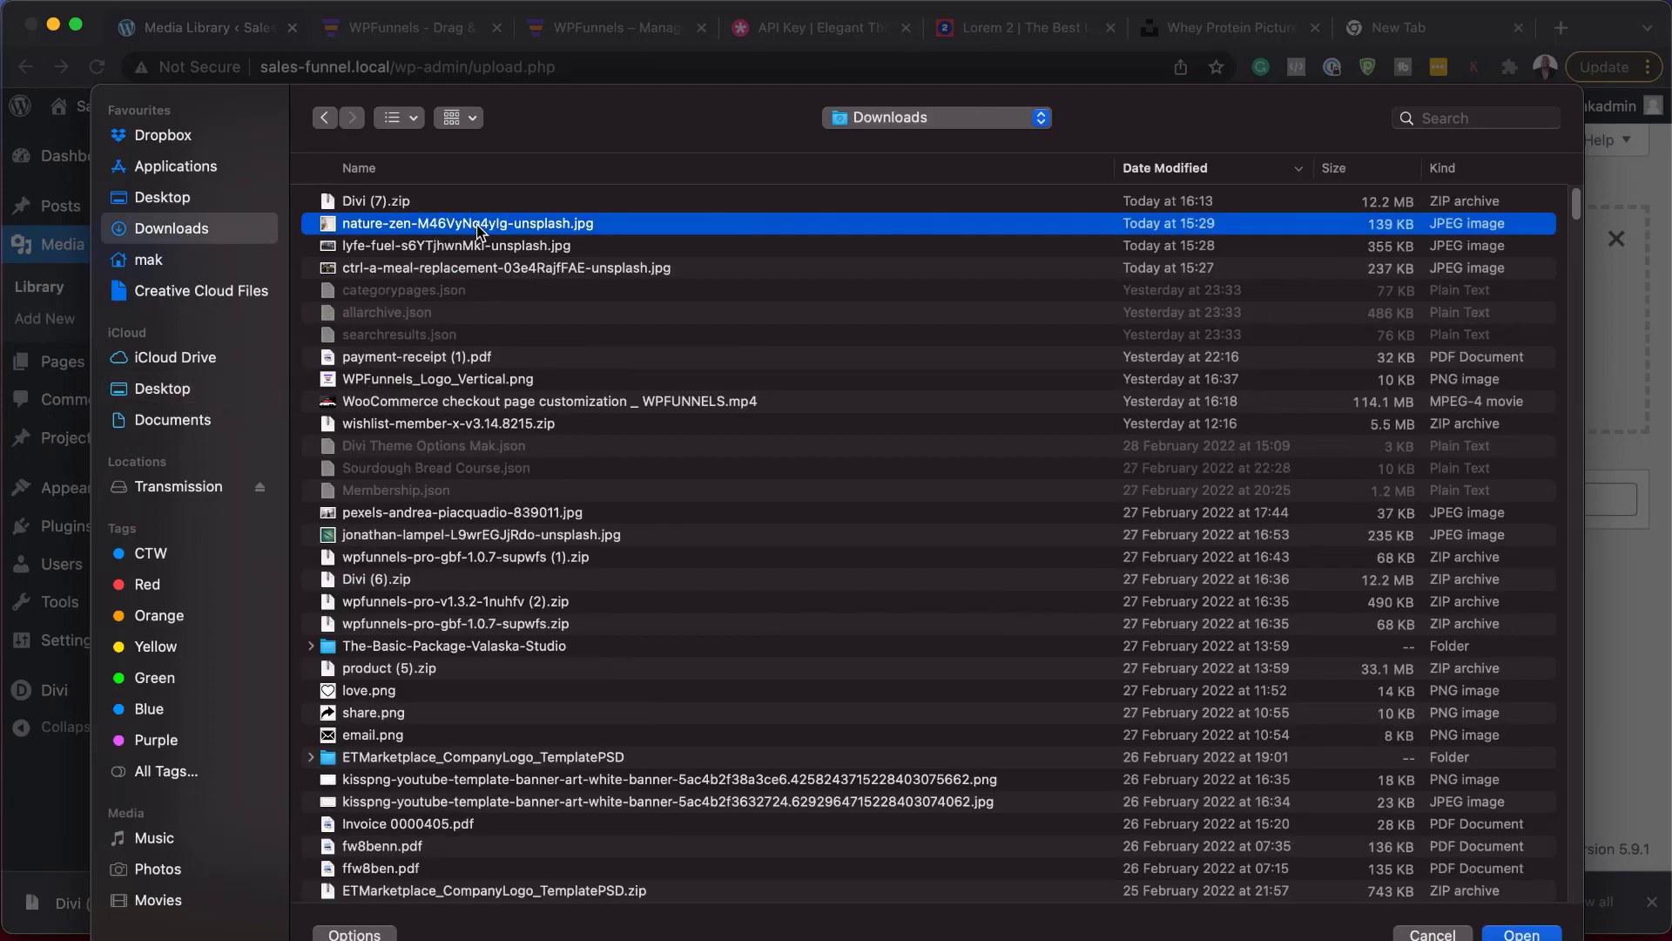
pyautogui.keyDown('shift'); pyautogui.click(477, 247); pyautogui.keyUp('shift')
pyautogui.keyDown('shift'); pyautogui.click(484, 268); pyautogui.keyUp('shift')
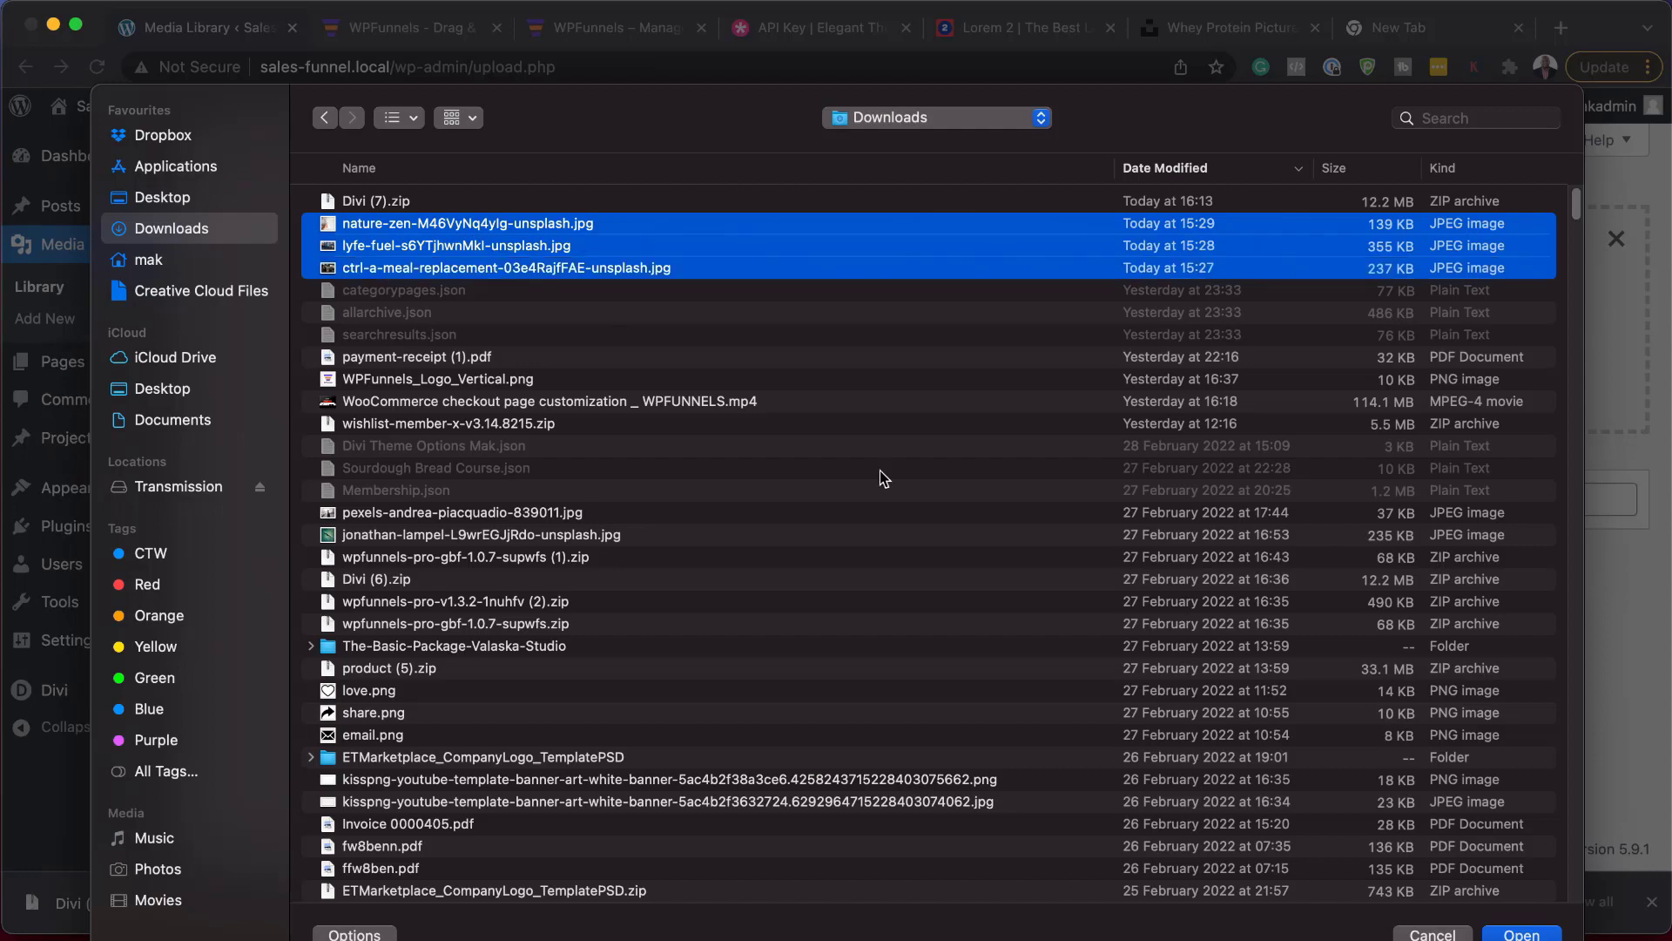
pyautogui.click(1542, 934)
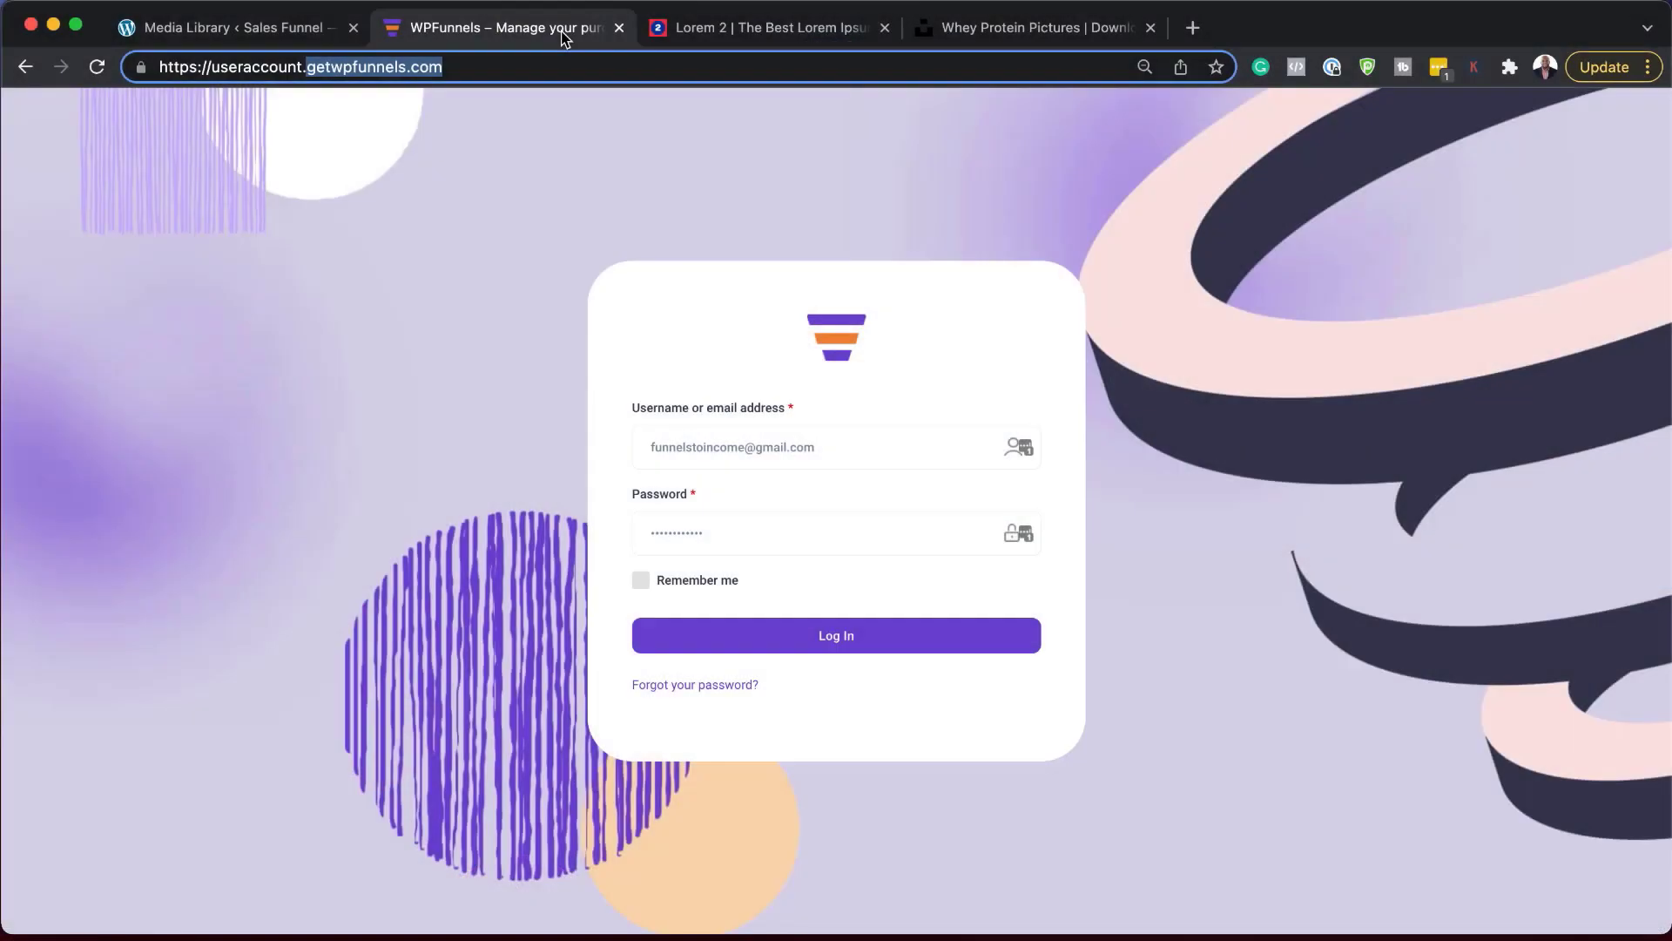
# Log in to the WPFunnels account and download the WPFunnels Basic and WPFunnels Pro plugin files
pyautogui.click(833, 635)
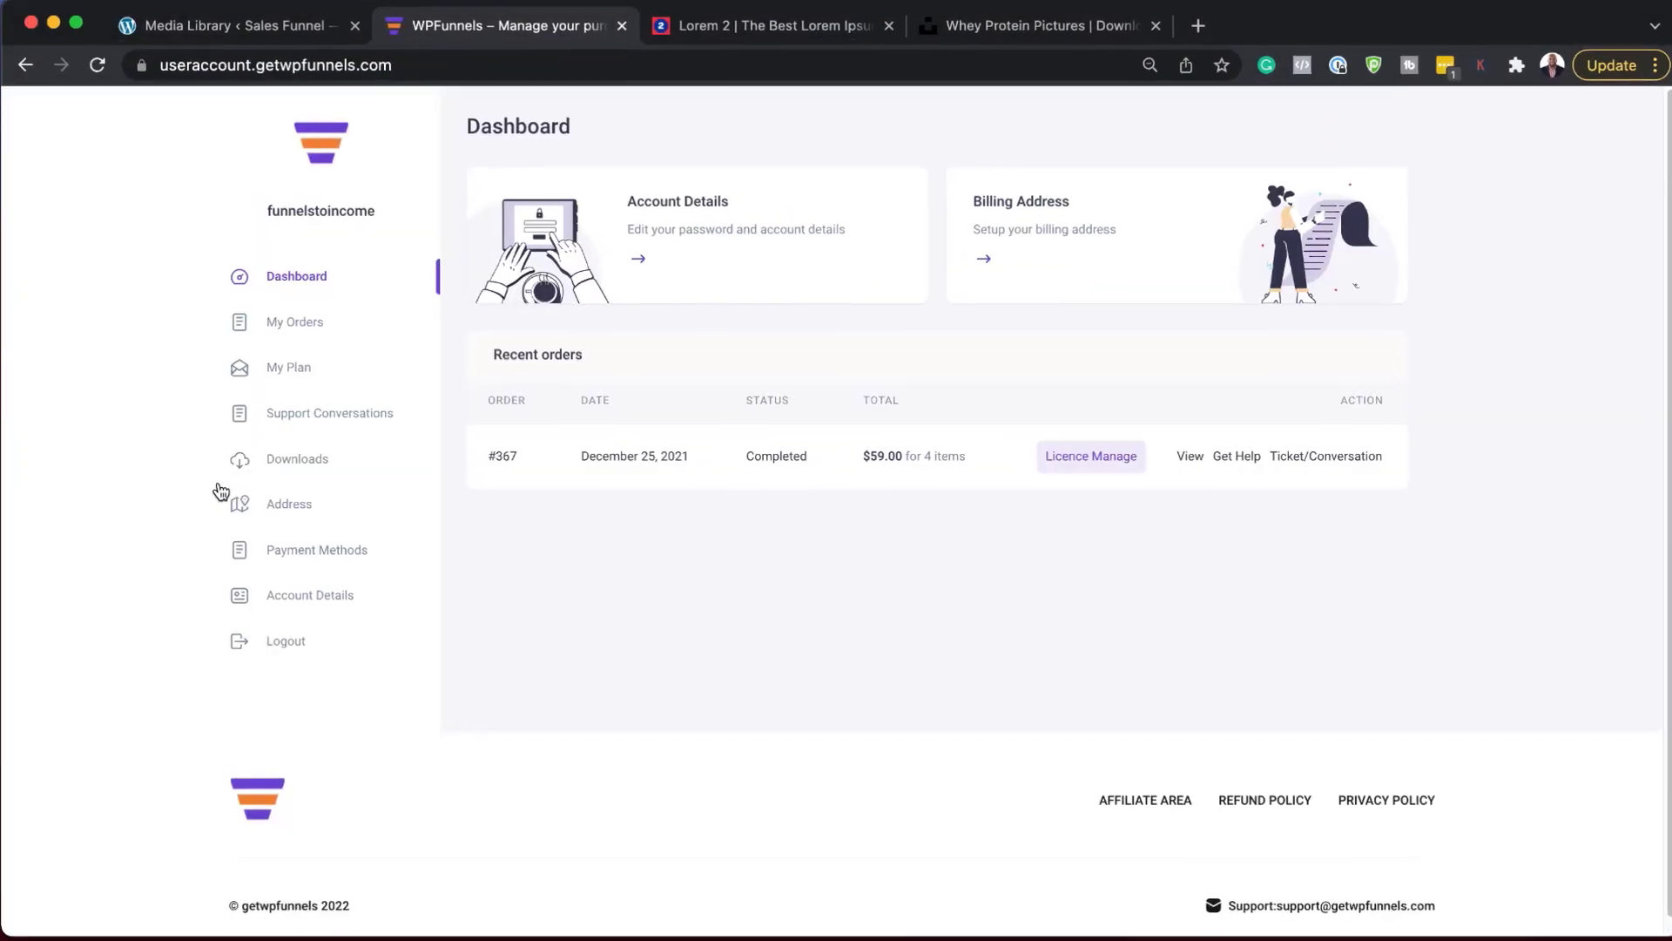
pyautogui.click(313, 460)
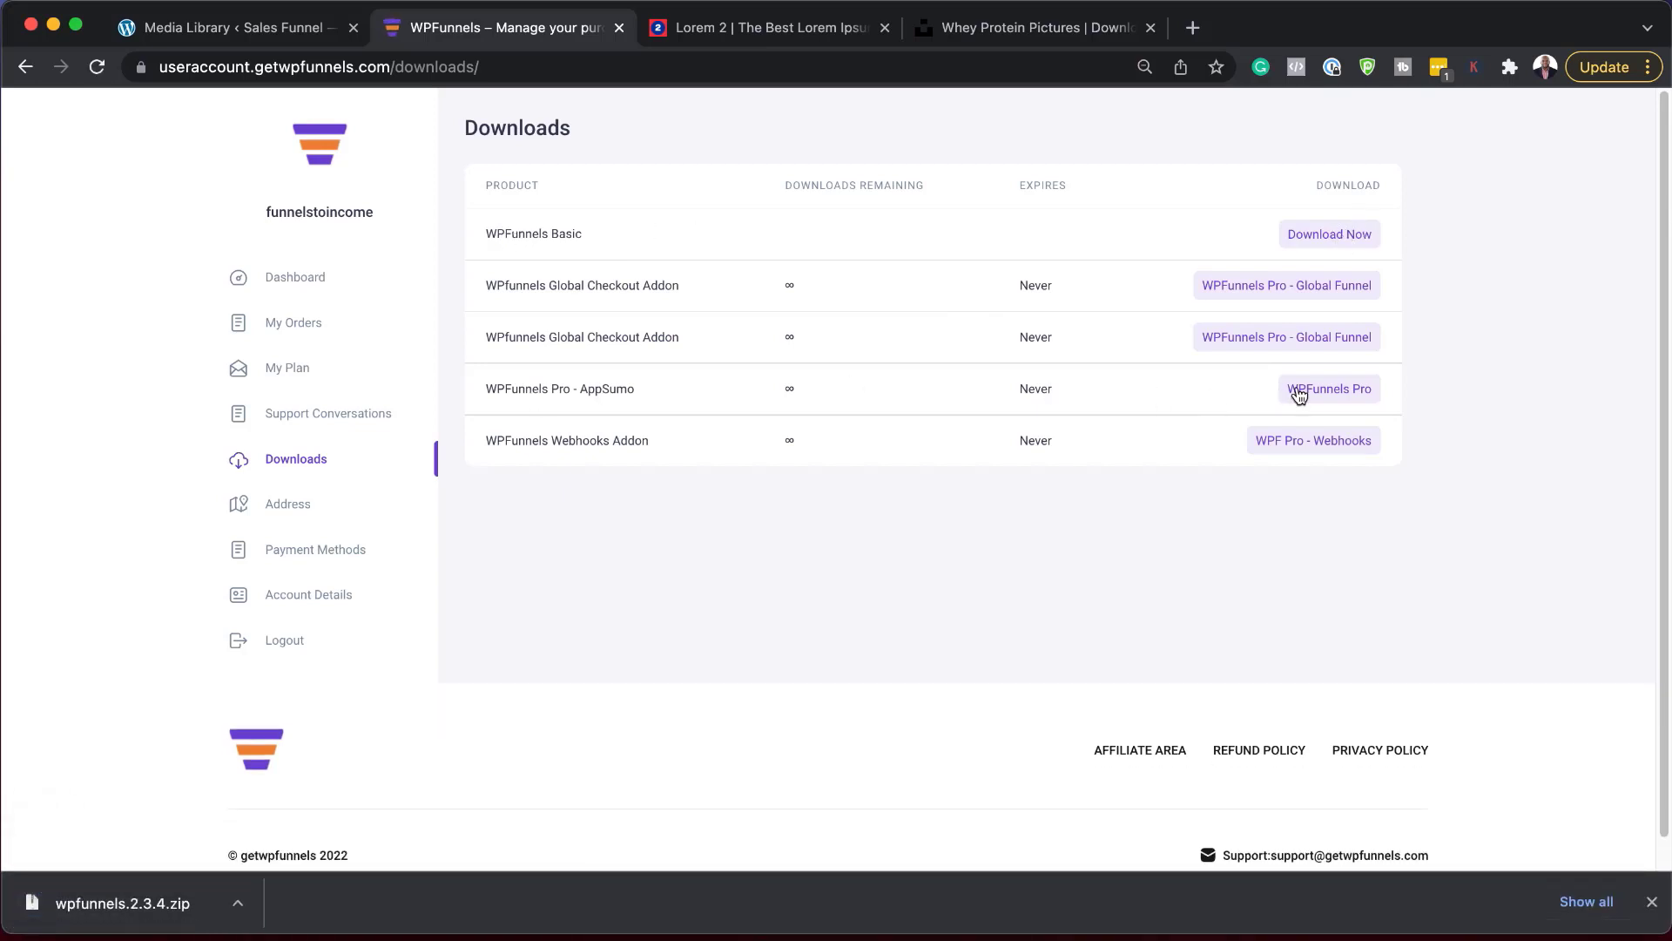
pyautogui.click(1300, 394)
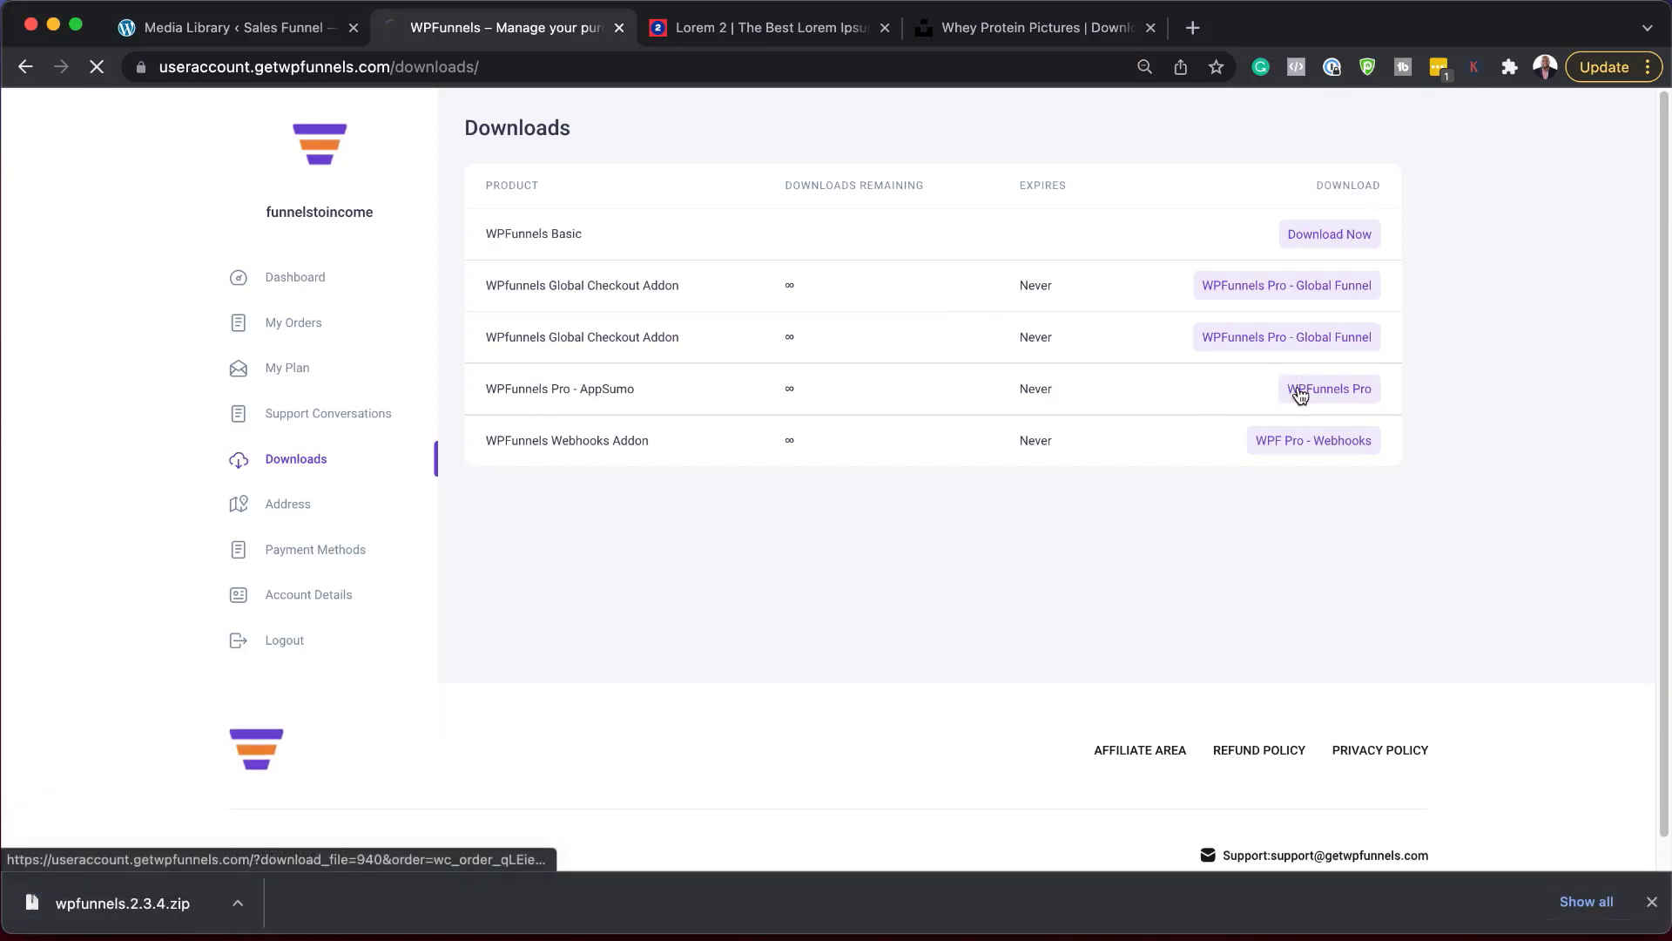
# Upload and install the plugin wpfunnels.2.3.4.zip on the Sales Funnel WordPress site, and activate it
pyautogui.click(287, 31)
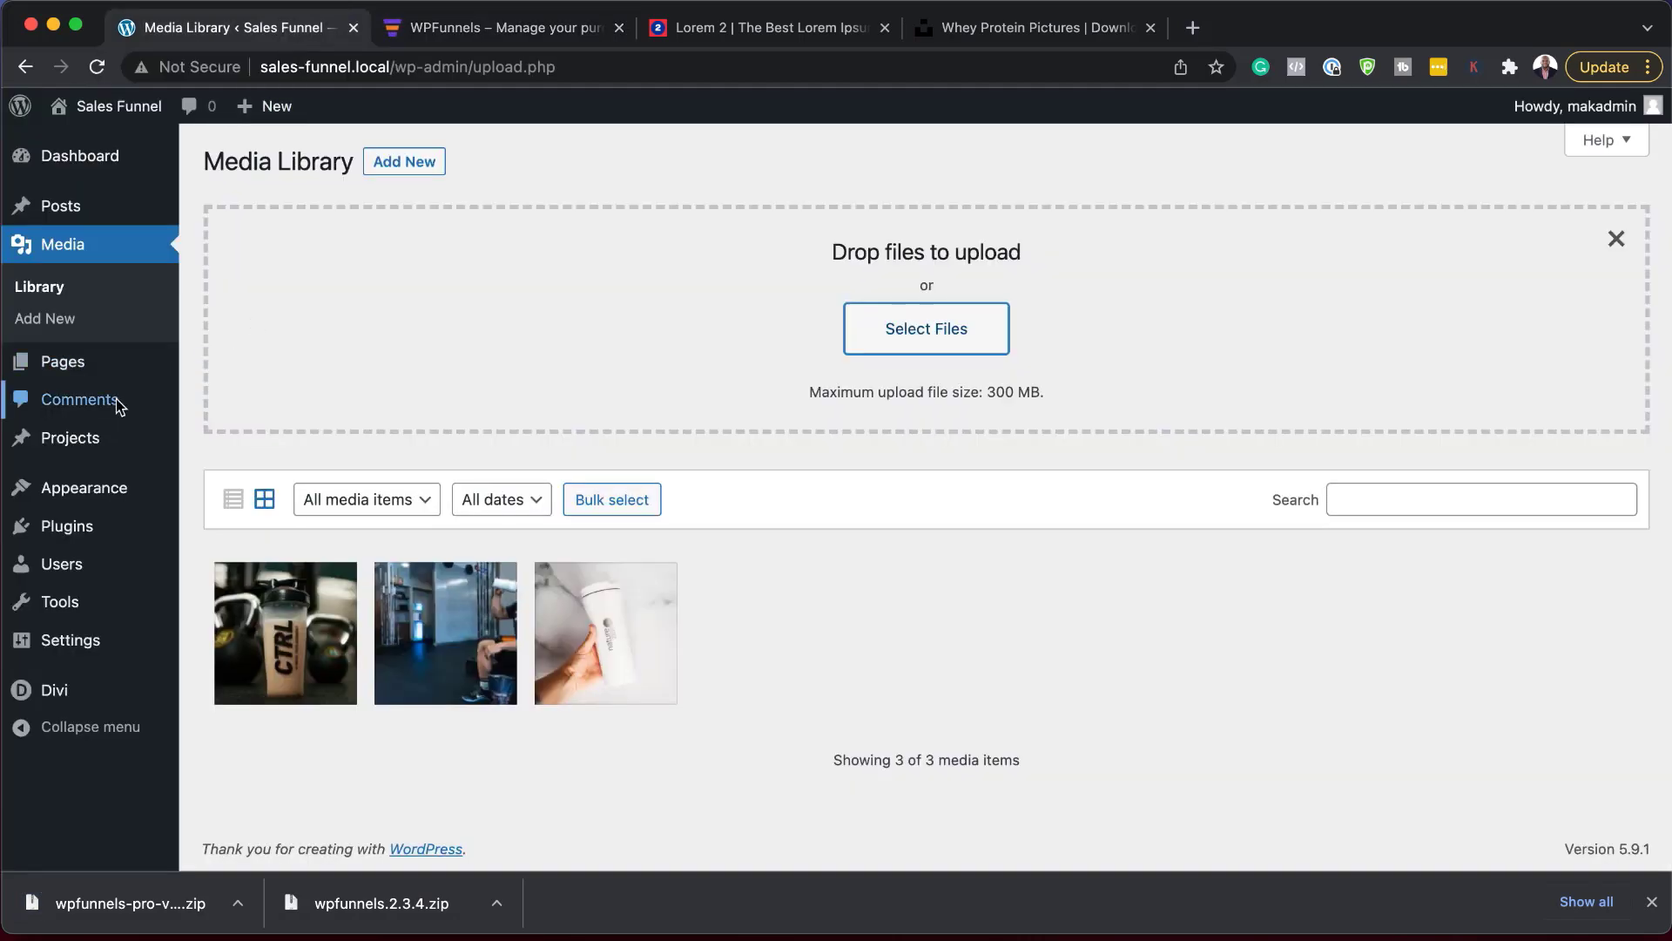
pyautogui.moveTo(161, 527)
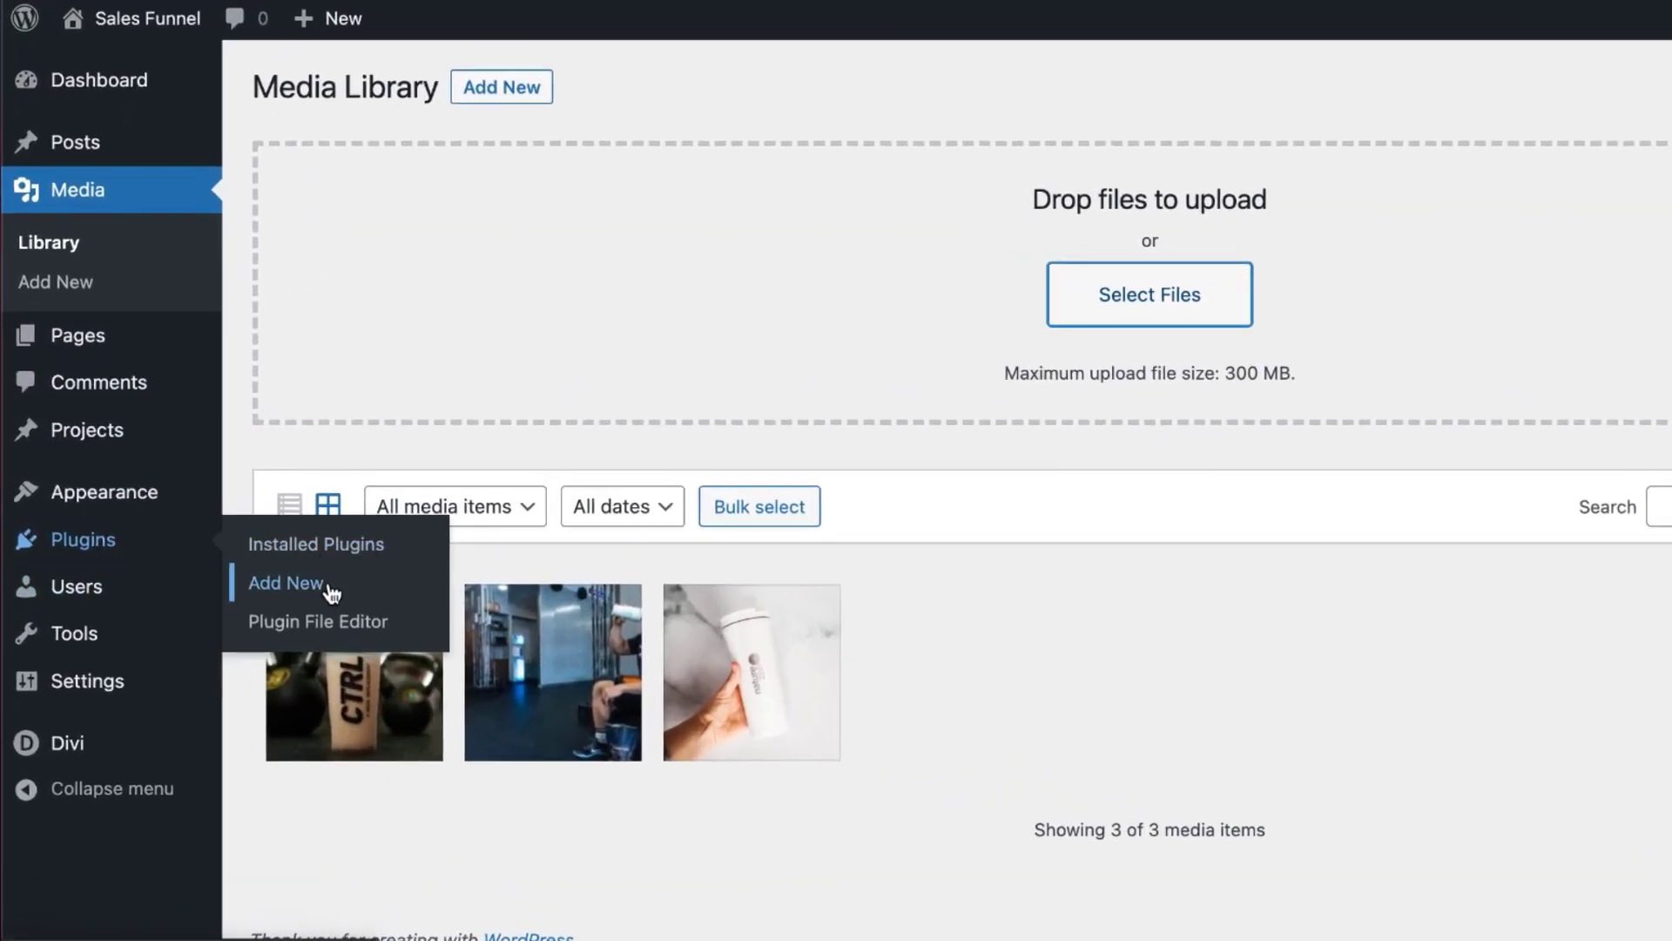
pyautogui.click(324, 589)
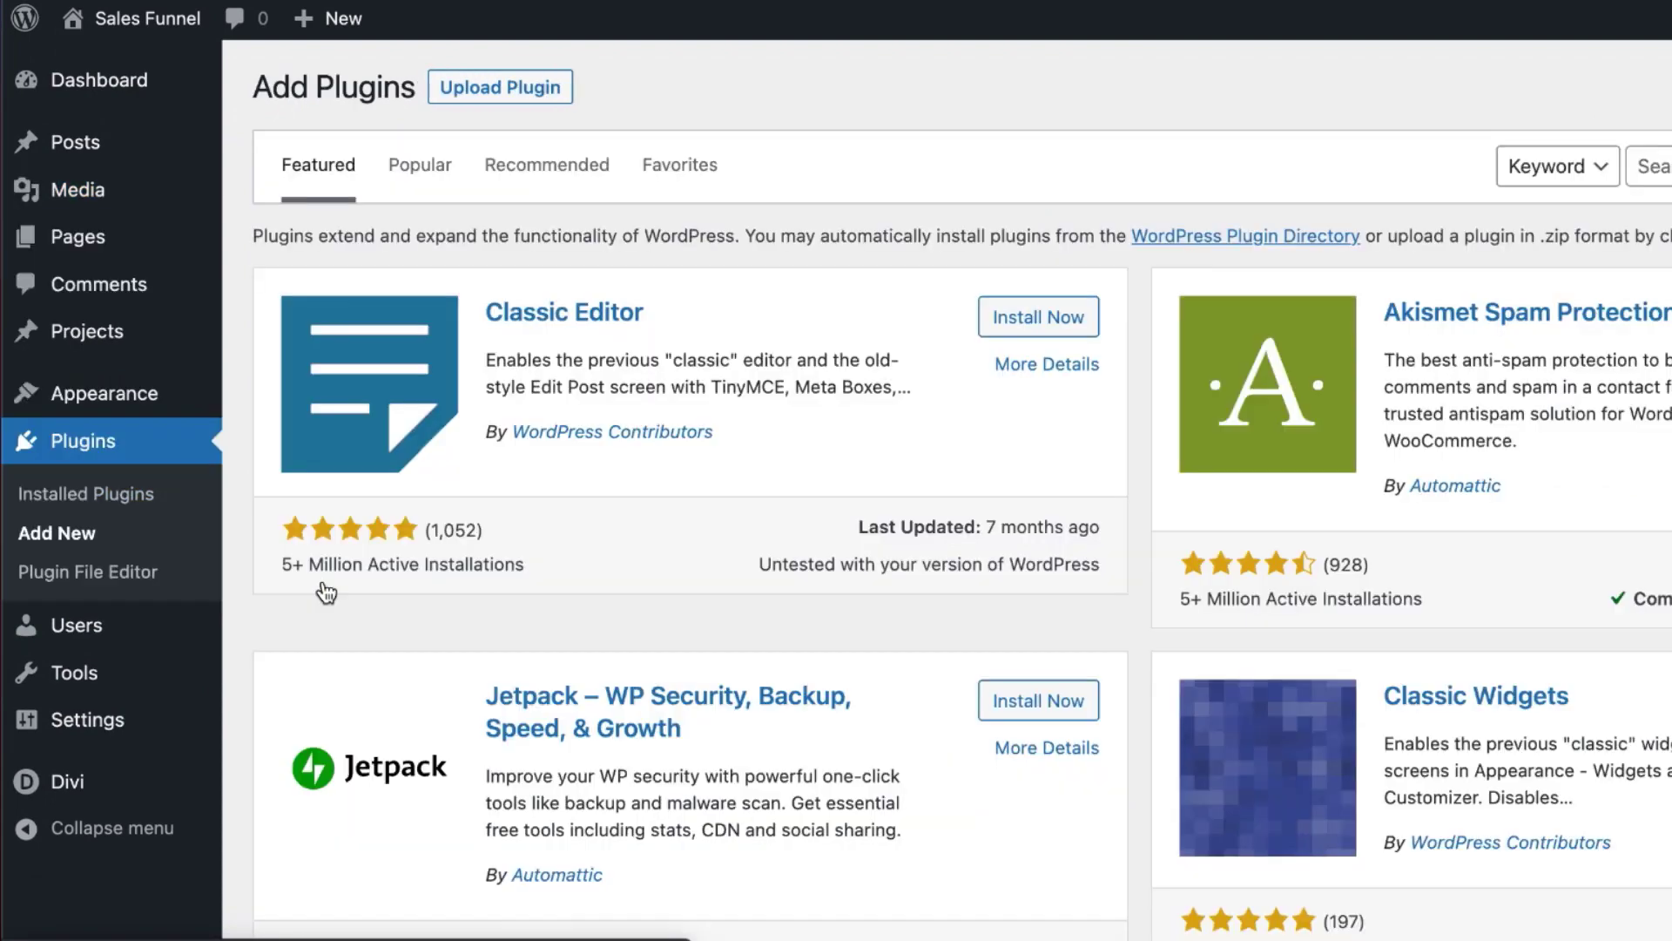
pyautogui.click(512, 92)
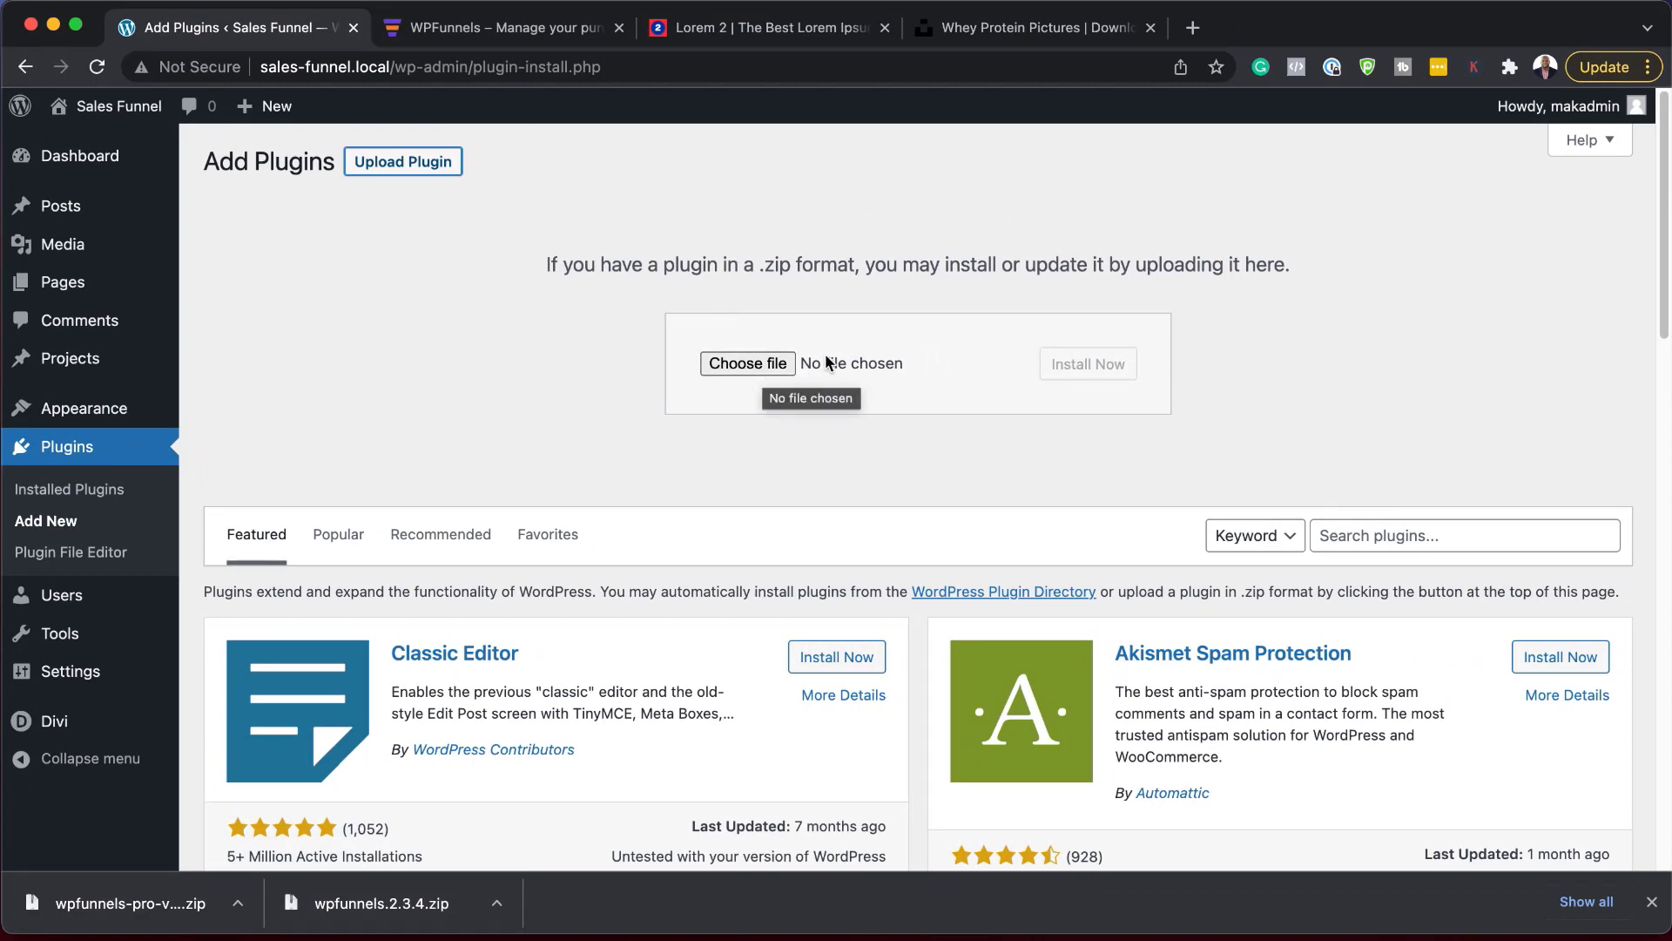
pyautogui.moveTo(309, 923); pyautogui.dragTo(838, 361)
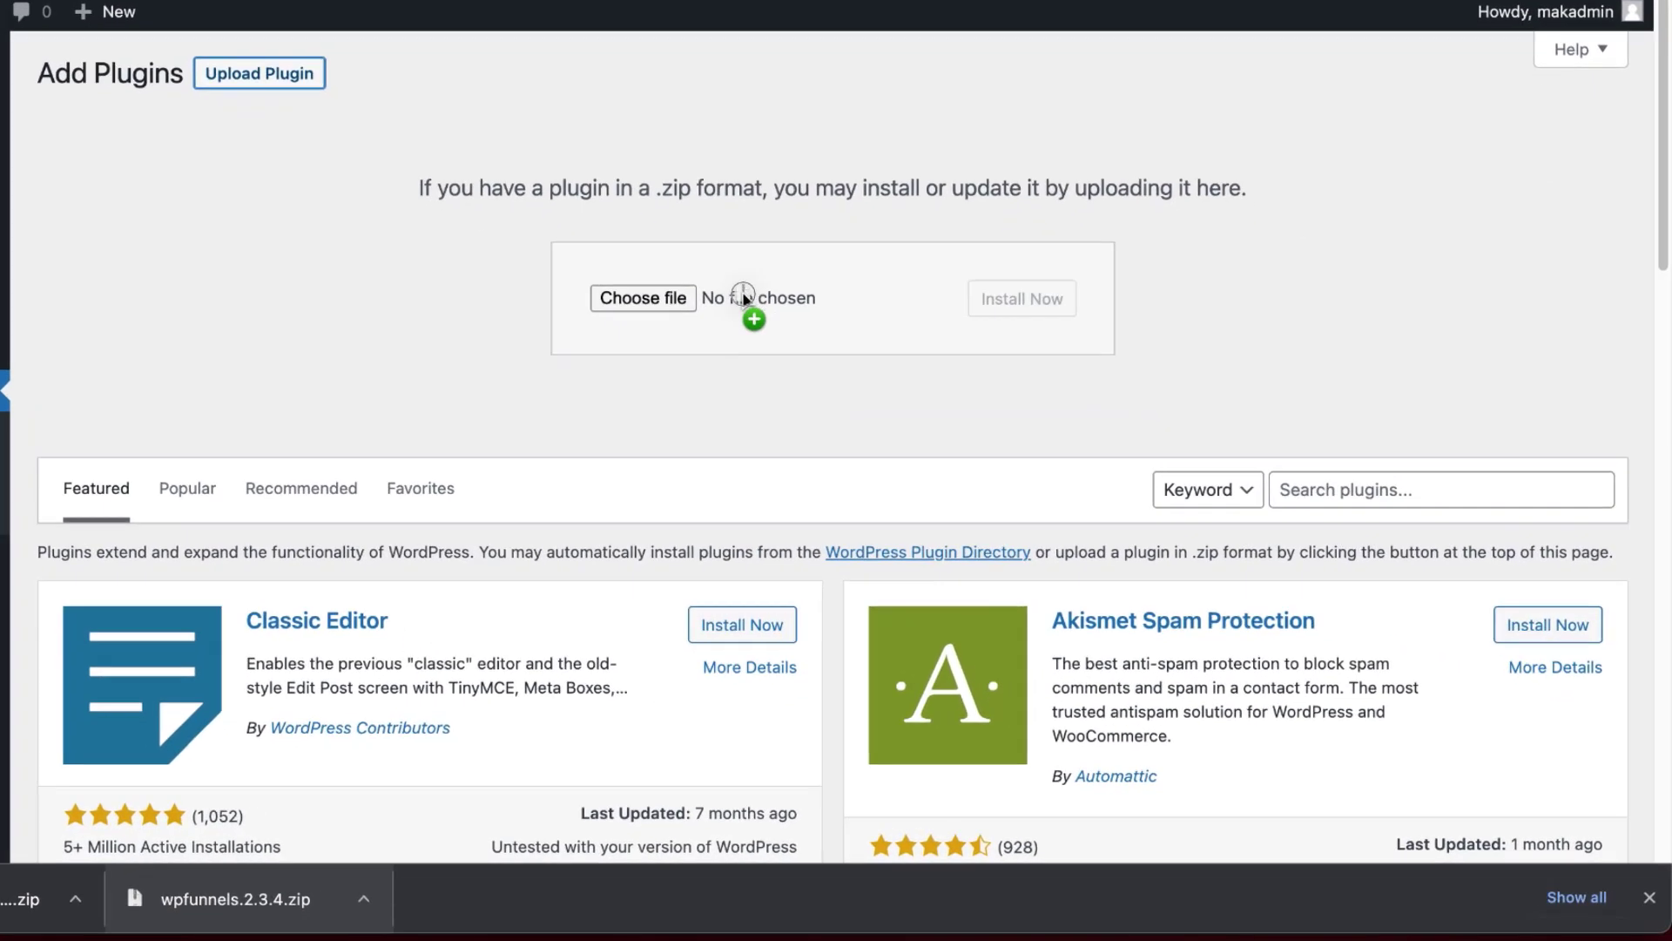
pyautogui.moveTo(742, 297); pyautogui.dragTo(738, 295)
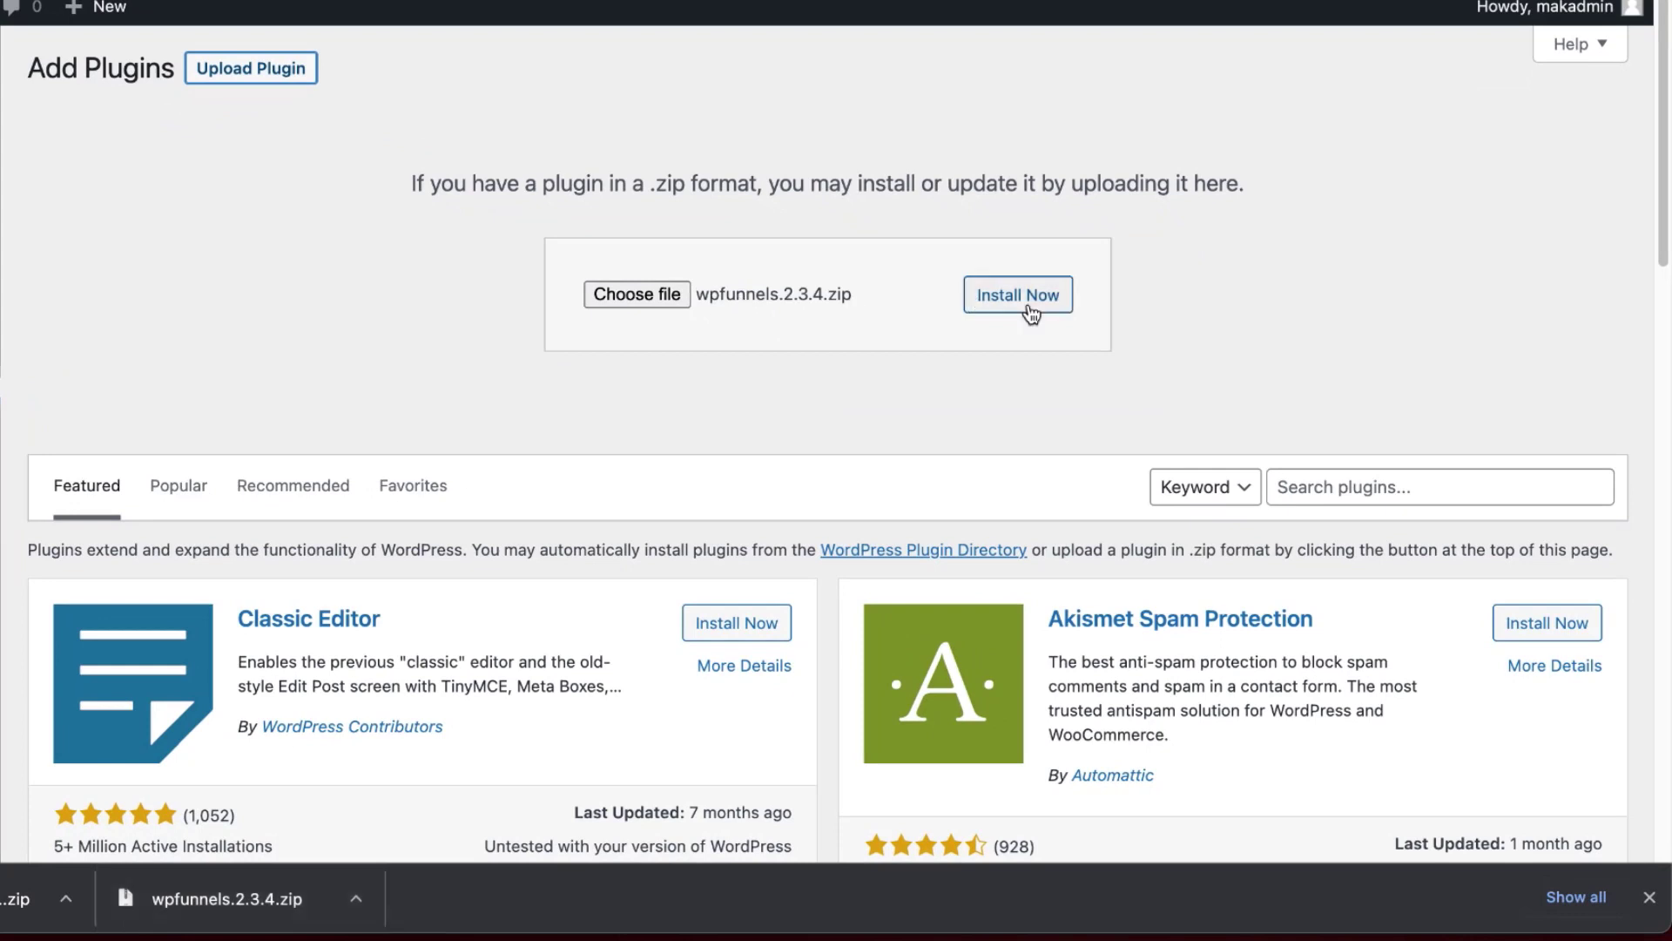
pyautogui.click(1031, 310)
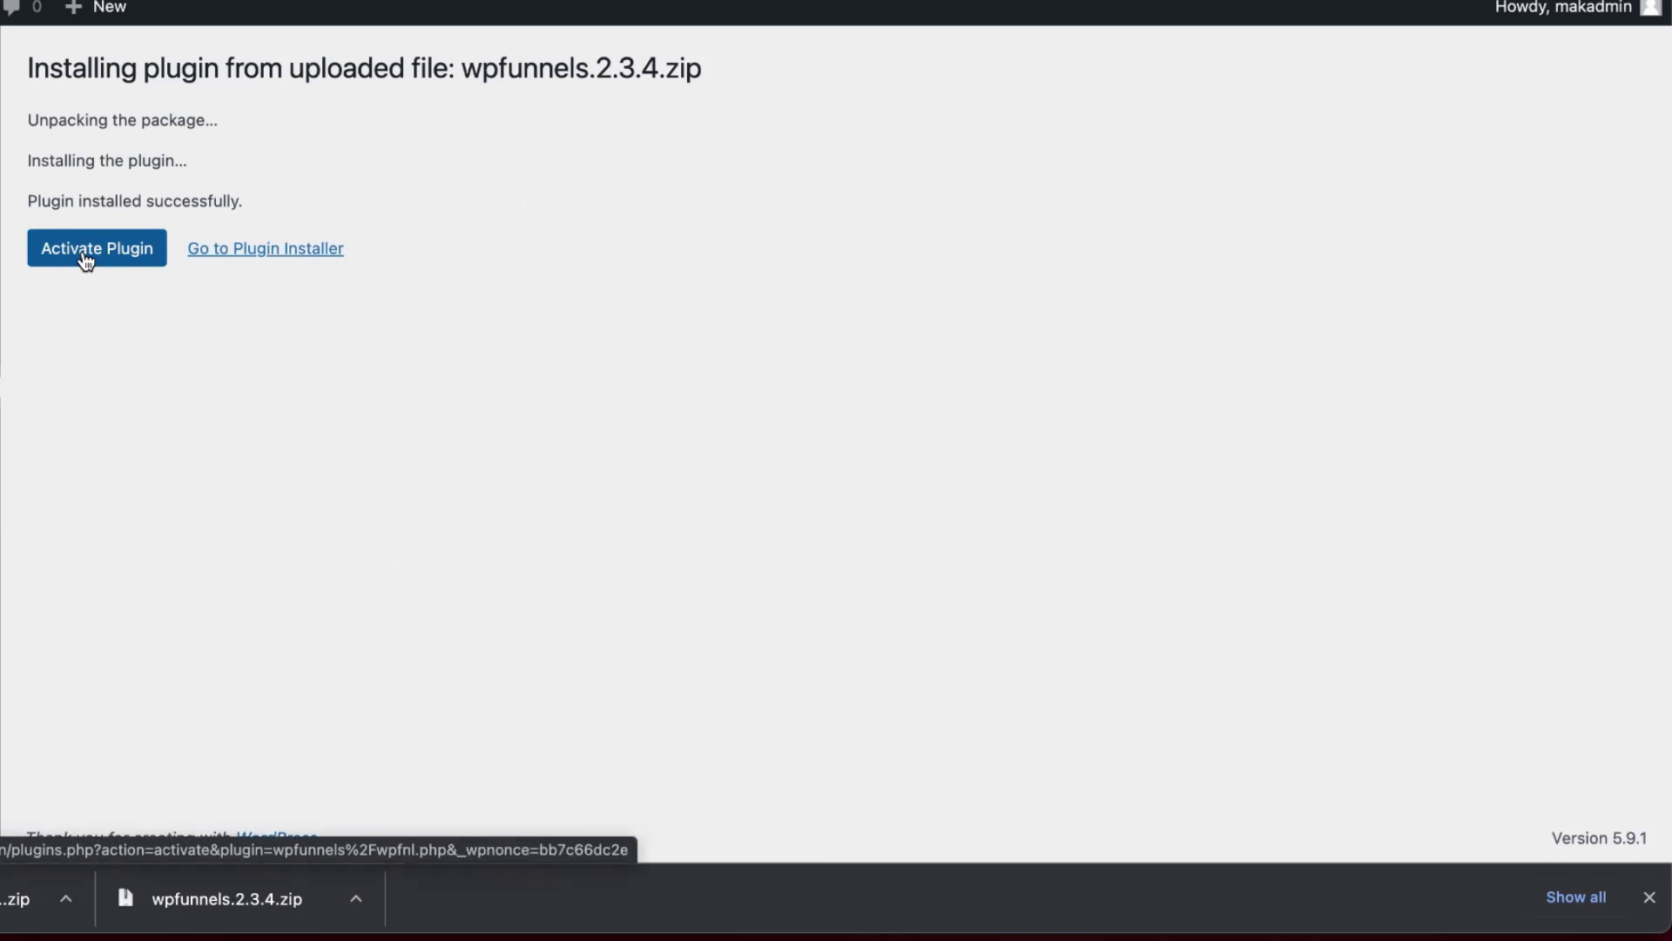
pyautogui.click(85, 260)
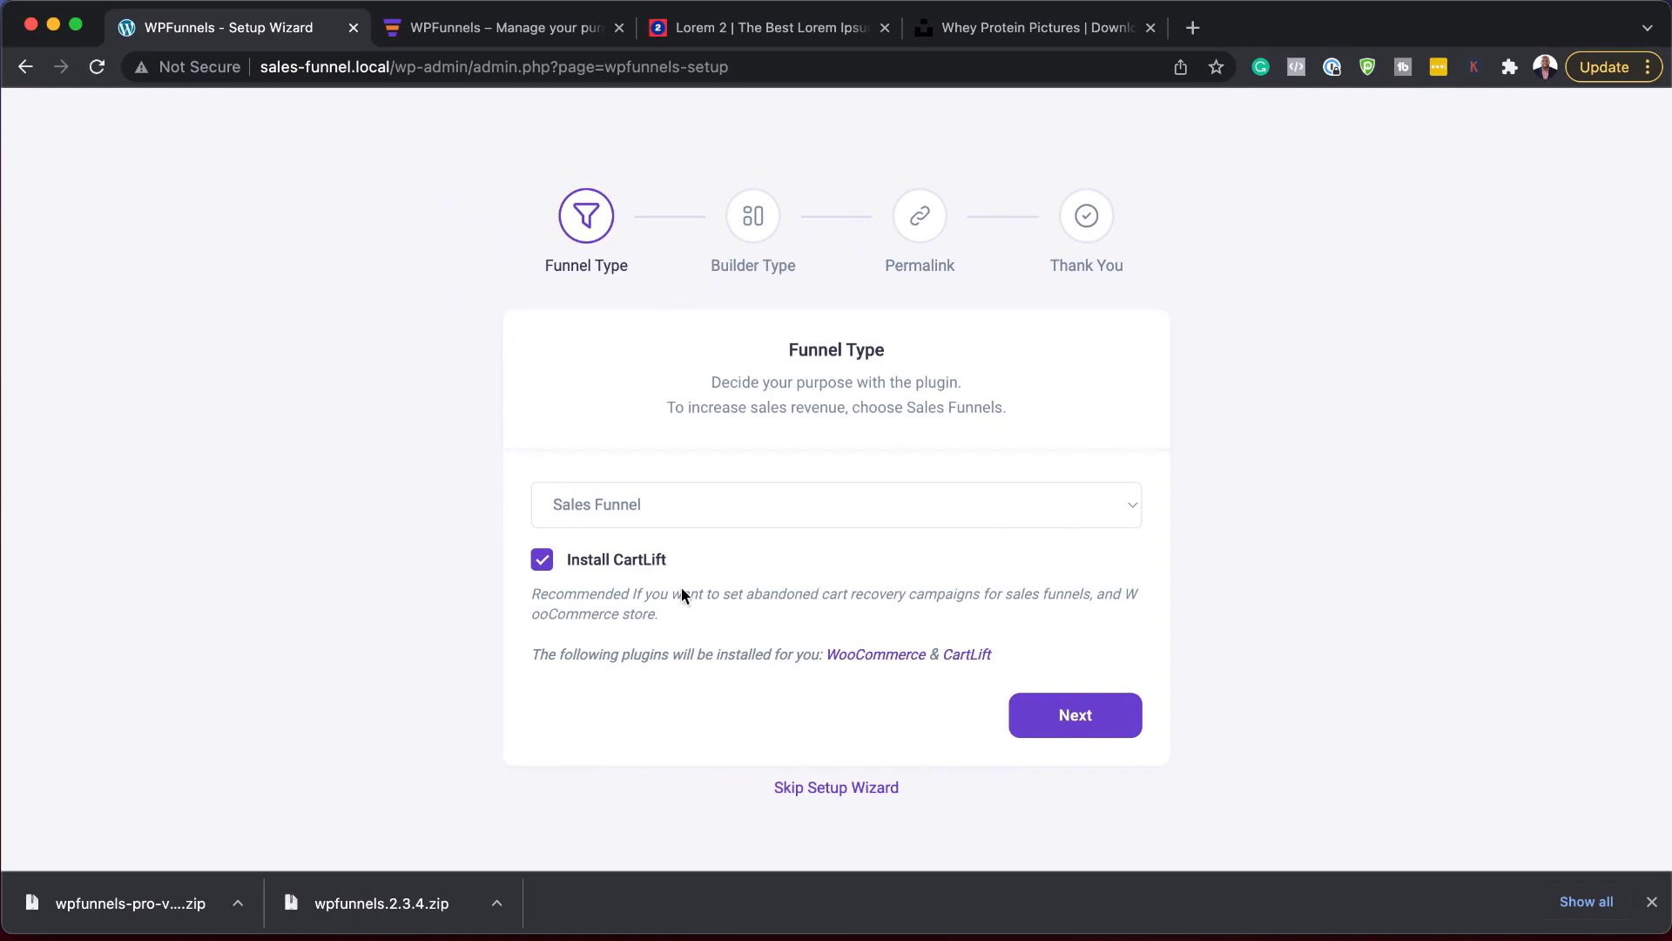
# Complete the WPFunnels setup wizard with the Sales Funnel type, without CartLift, and with Divi as the builder
pyautogui.click(544, 562)
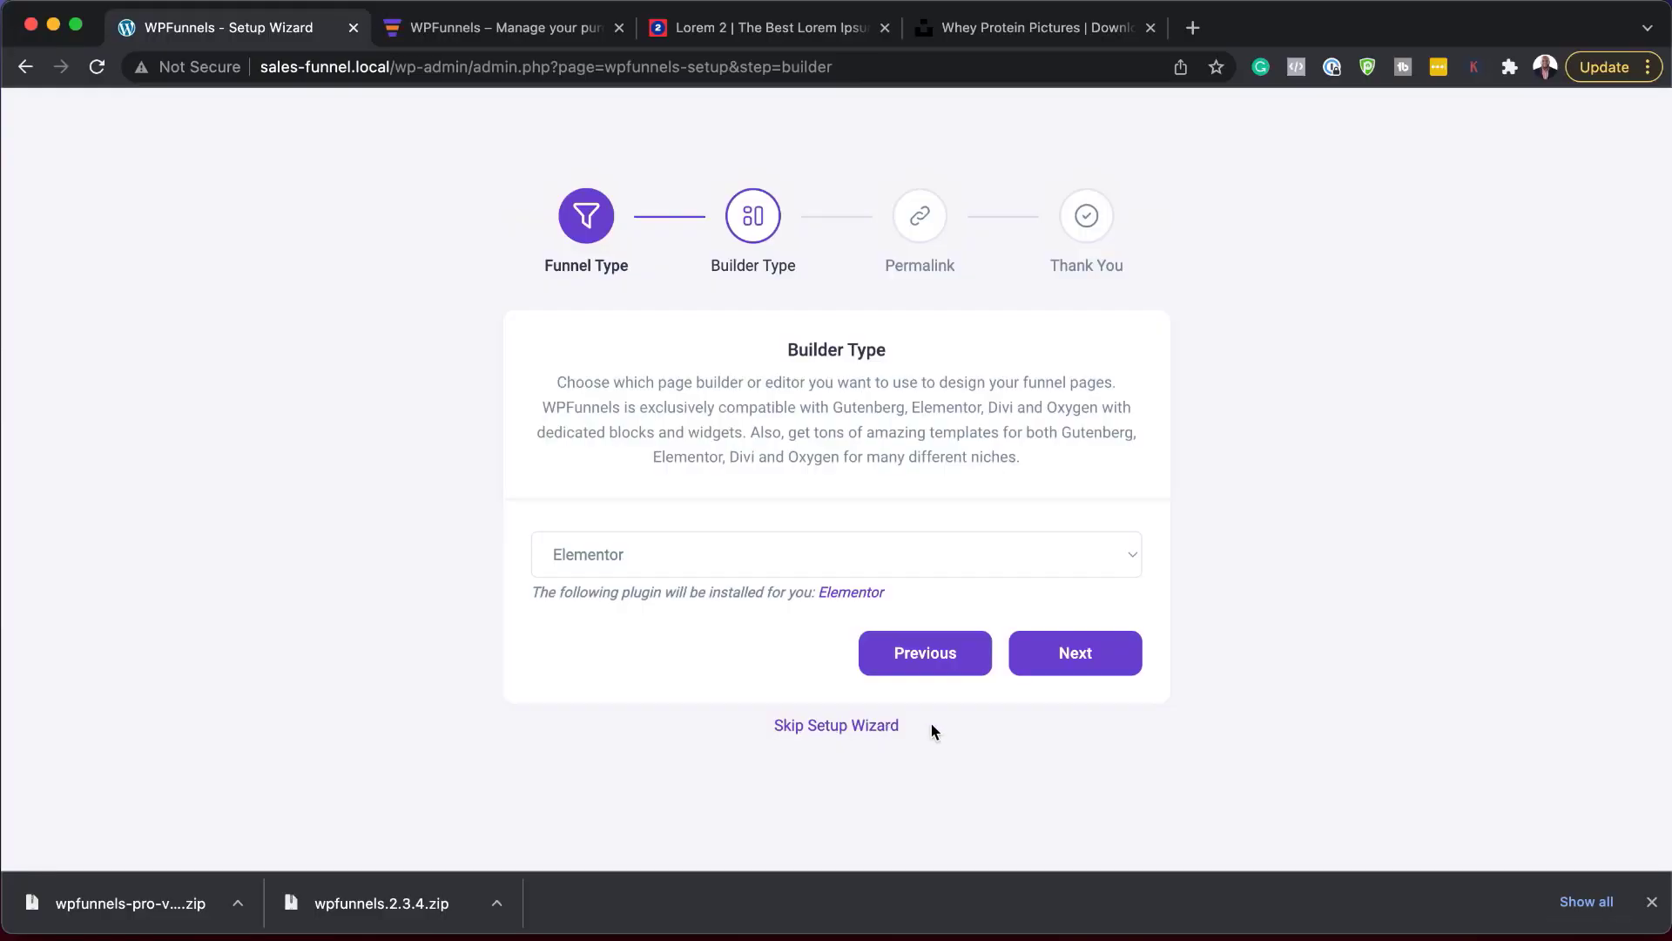
pyautogui.click(672, 558)
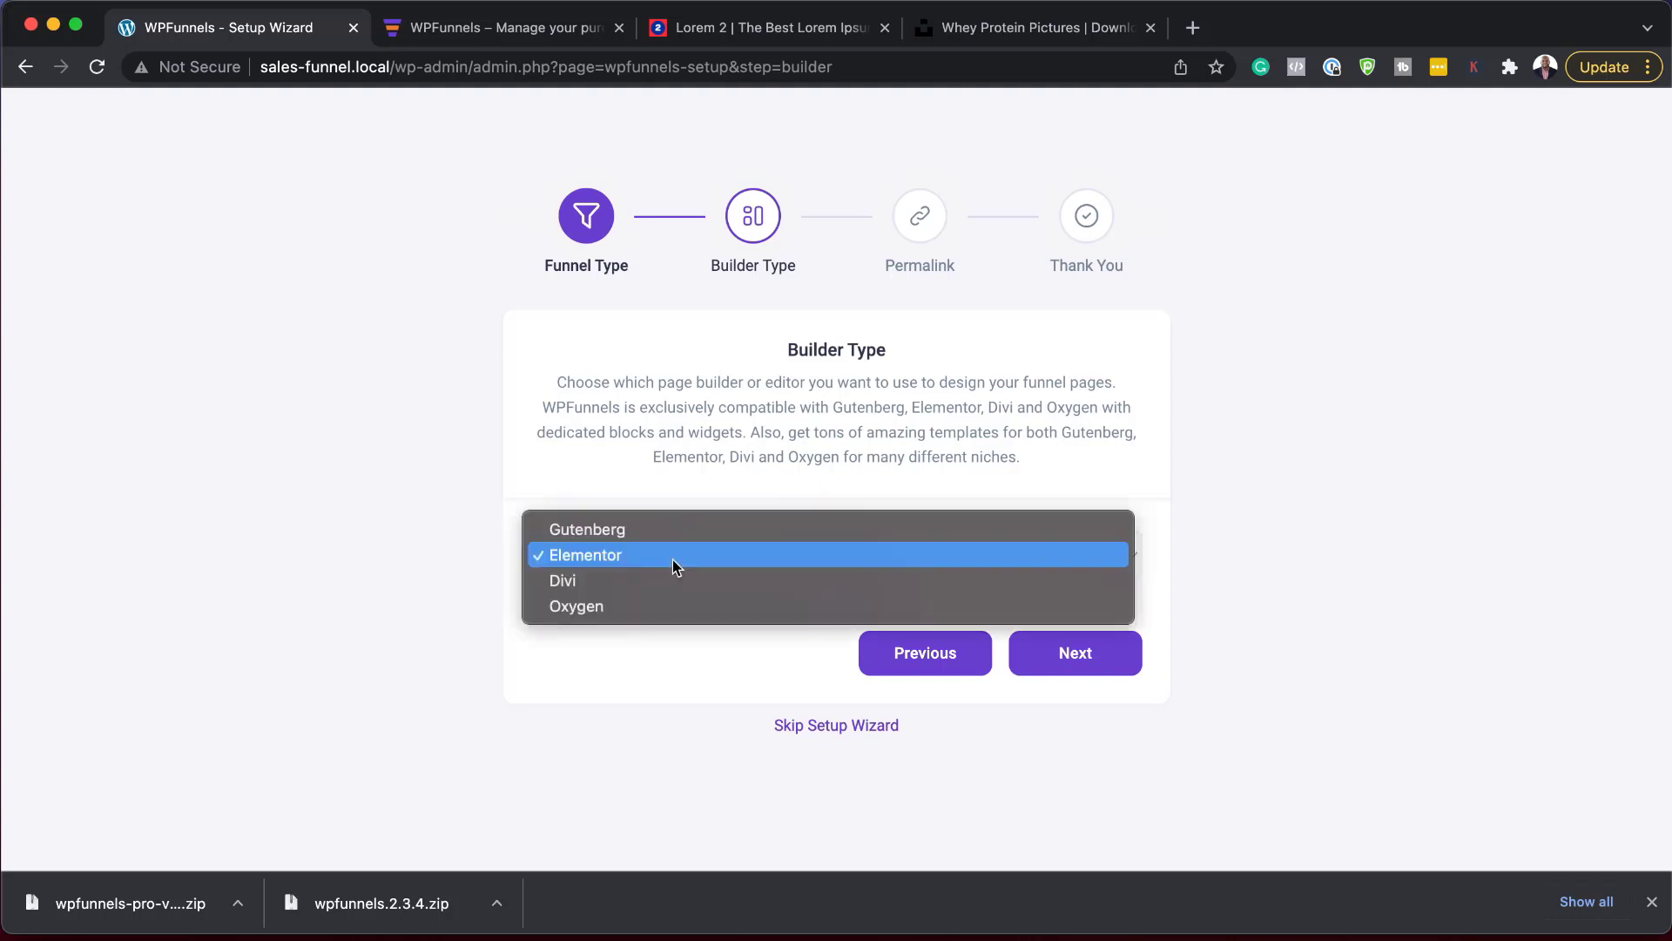
pyautogui.click(661, 589)
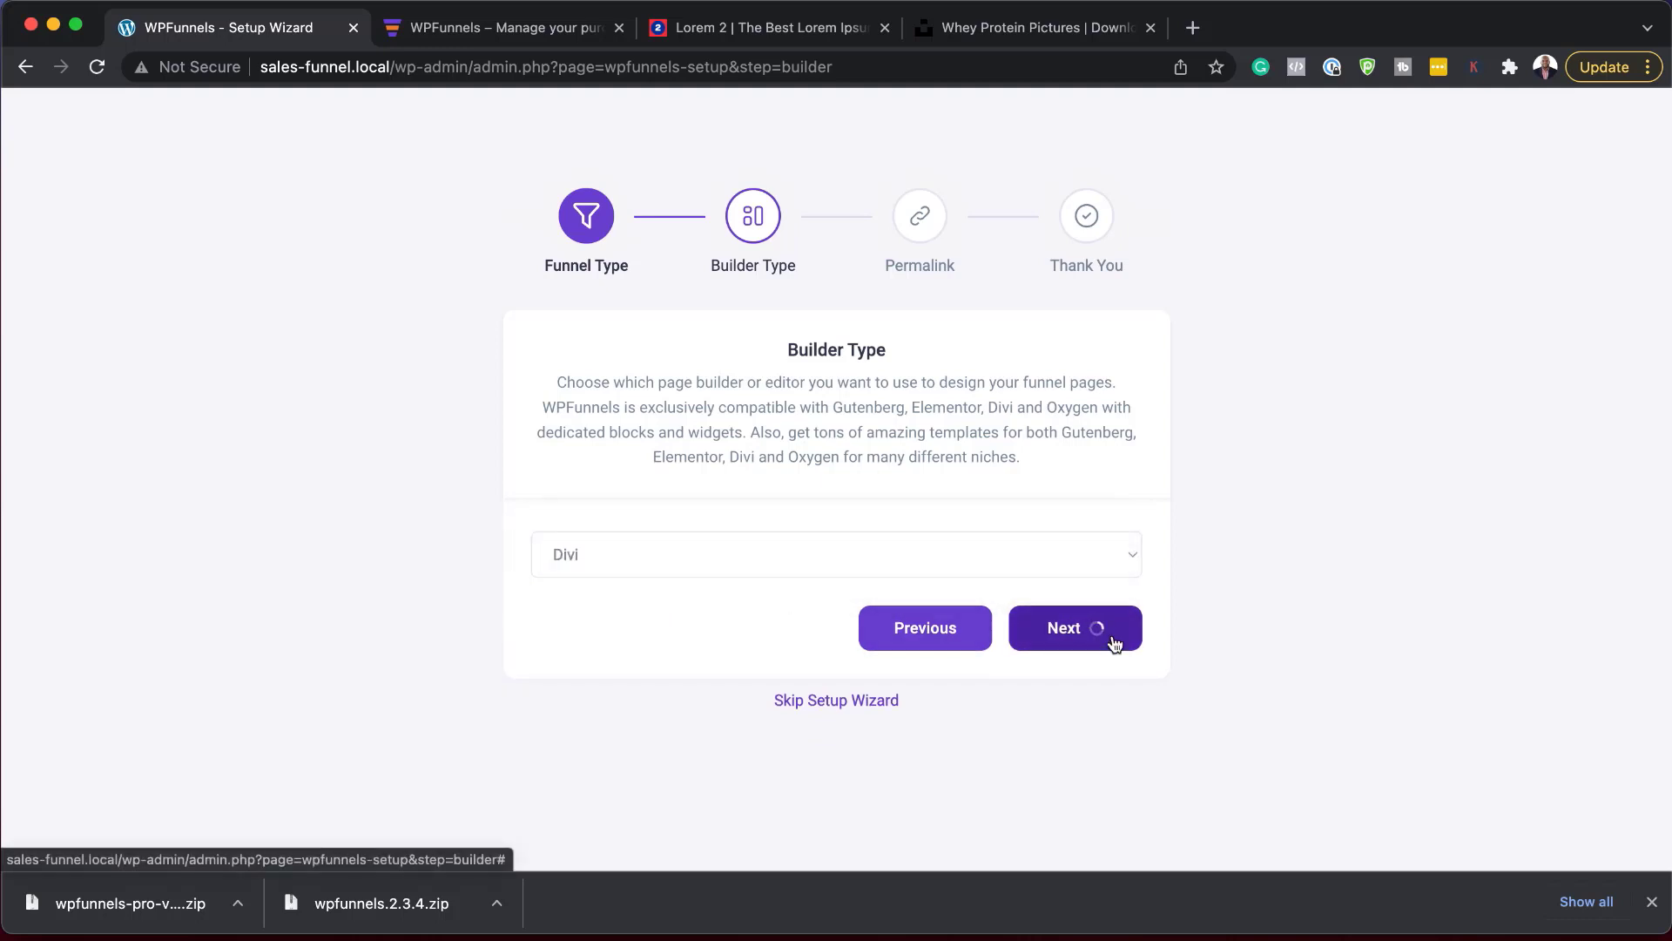
# Upload and install the WPFunnels Pro plugin from wpfunnels-pro-v1.3.2-1nuhfv (3).zip, and activate it
pyautogui.scroll(-2, 1214, 600)
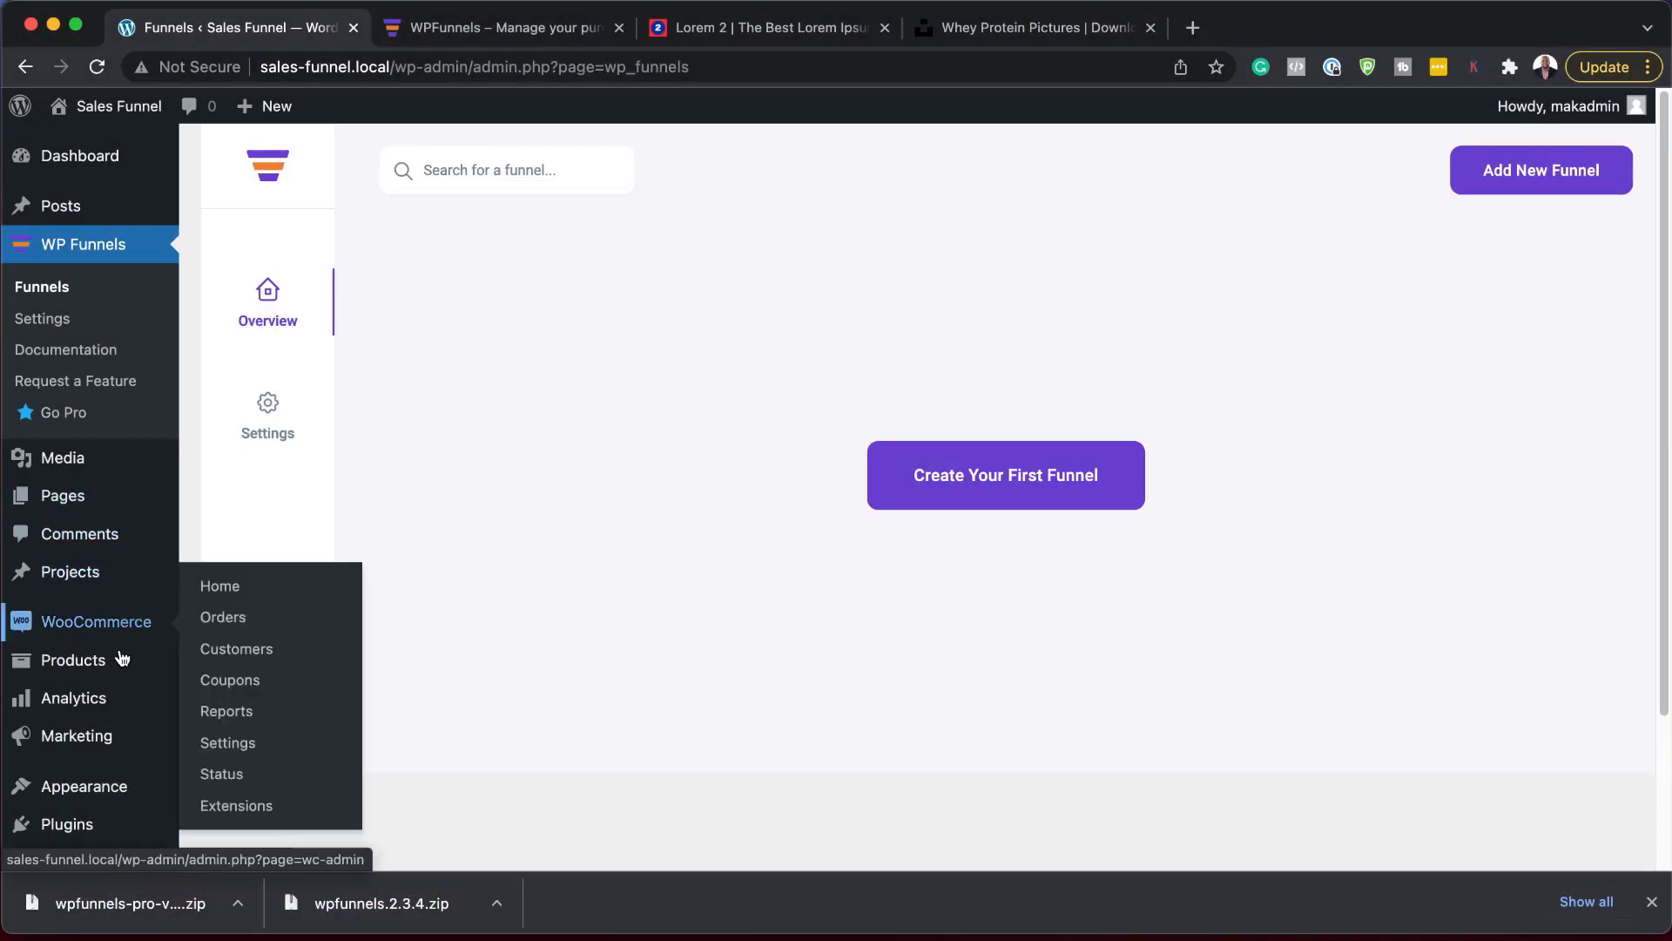
pyautogui.moveTo(129, 691)
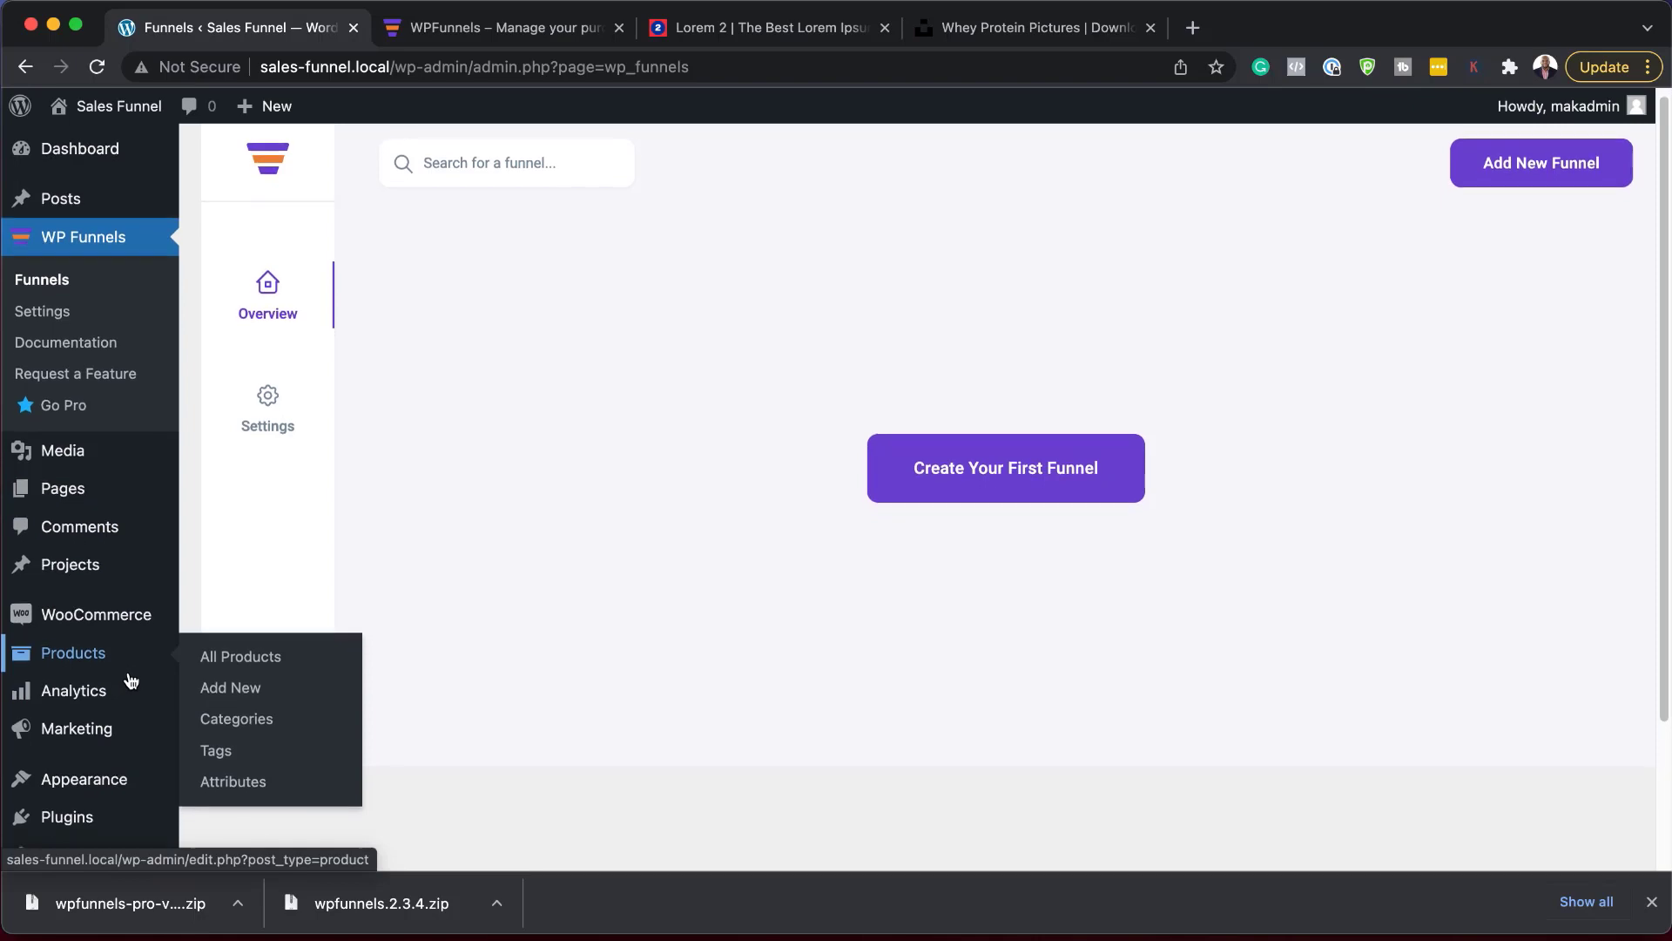
pyautogui.scroll(-2, 127, 679)
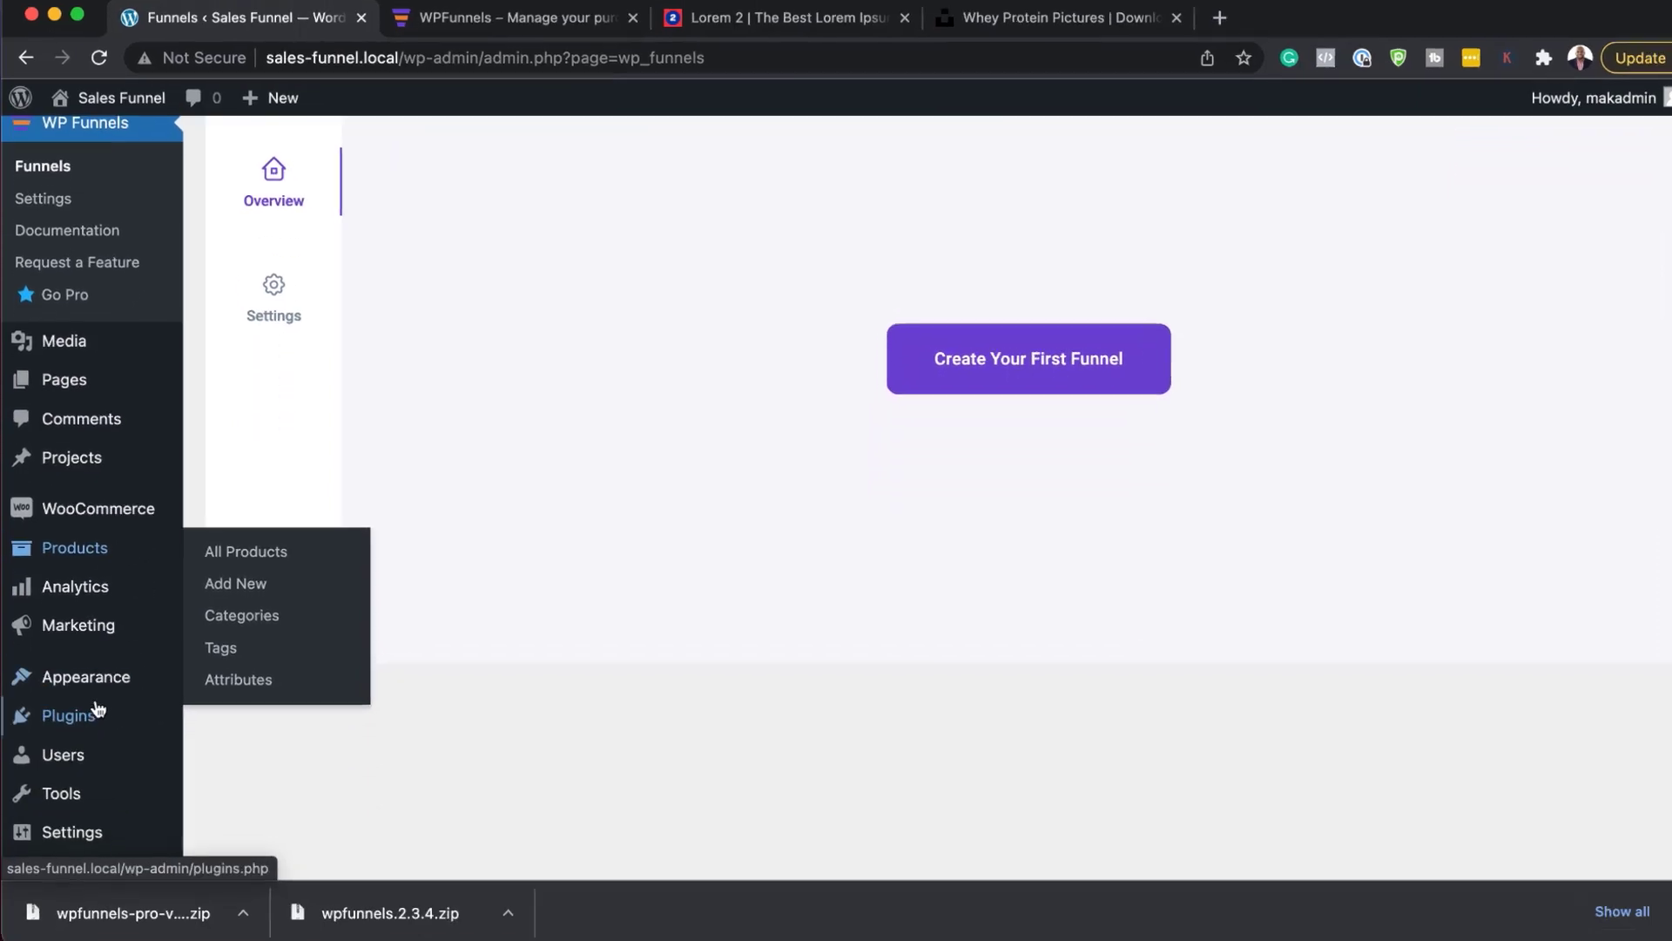
pyautogui.moveTo(98, 710)
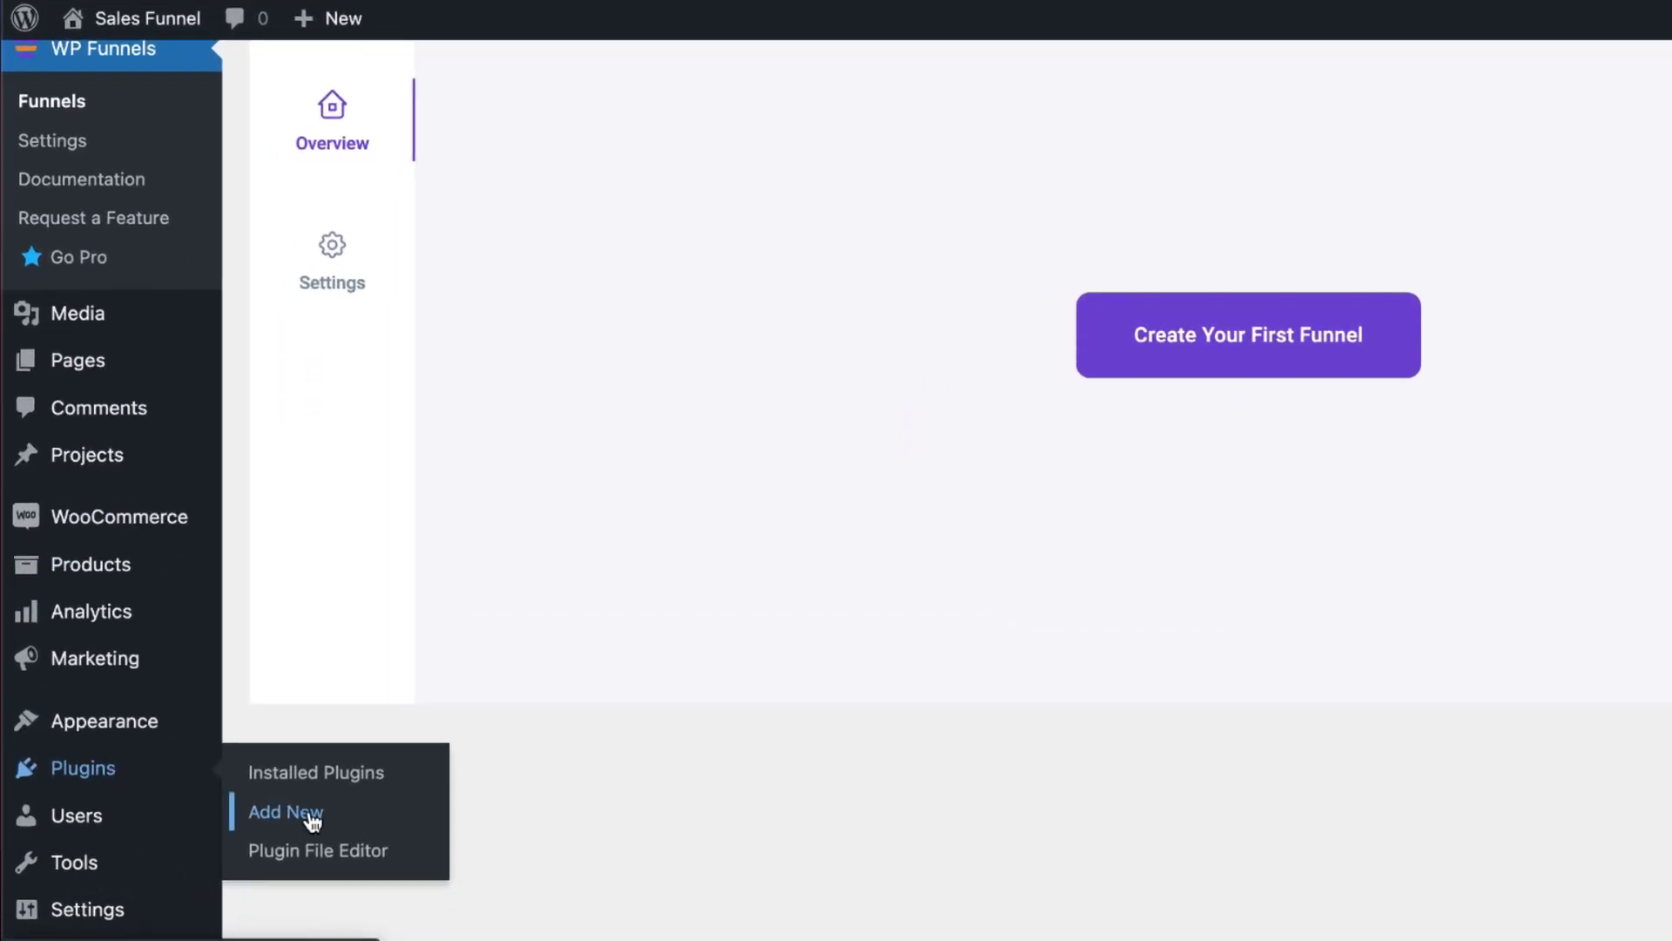
pyautogui.click(312, 814)
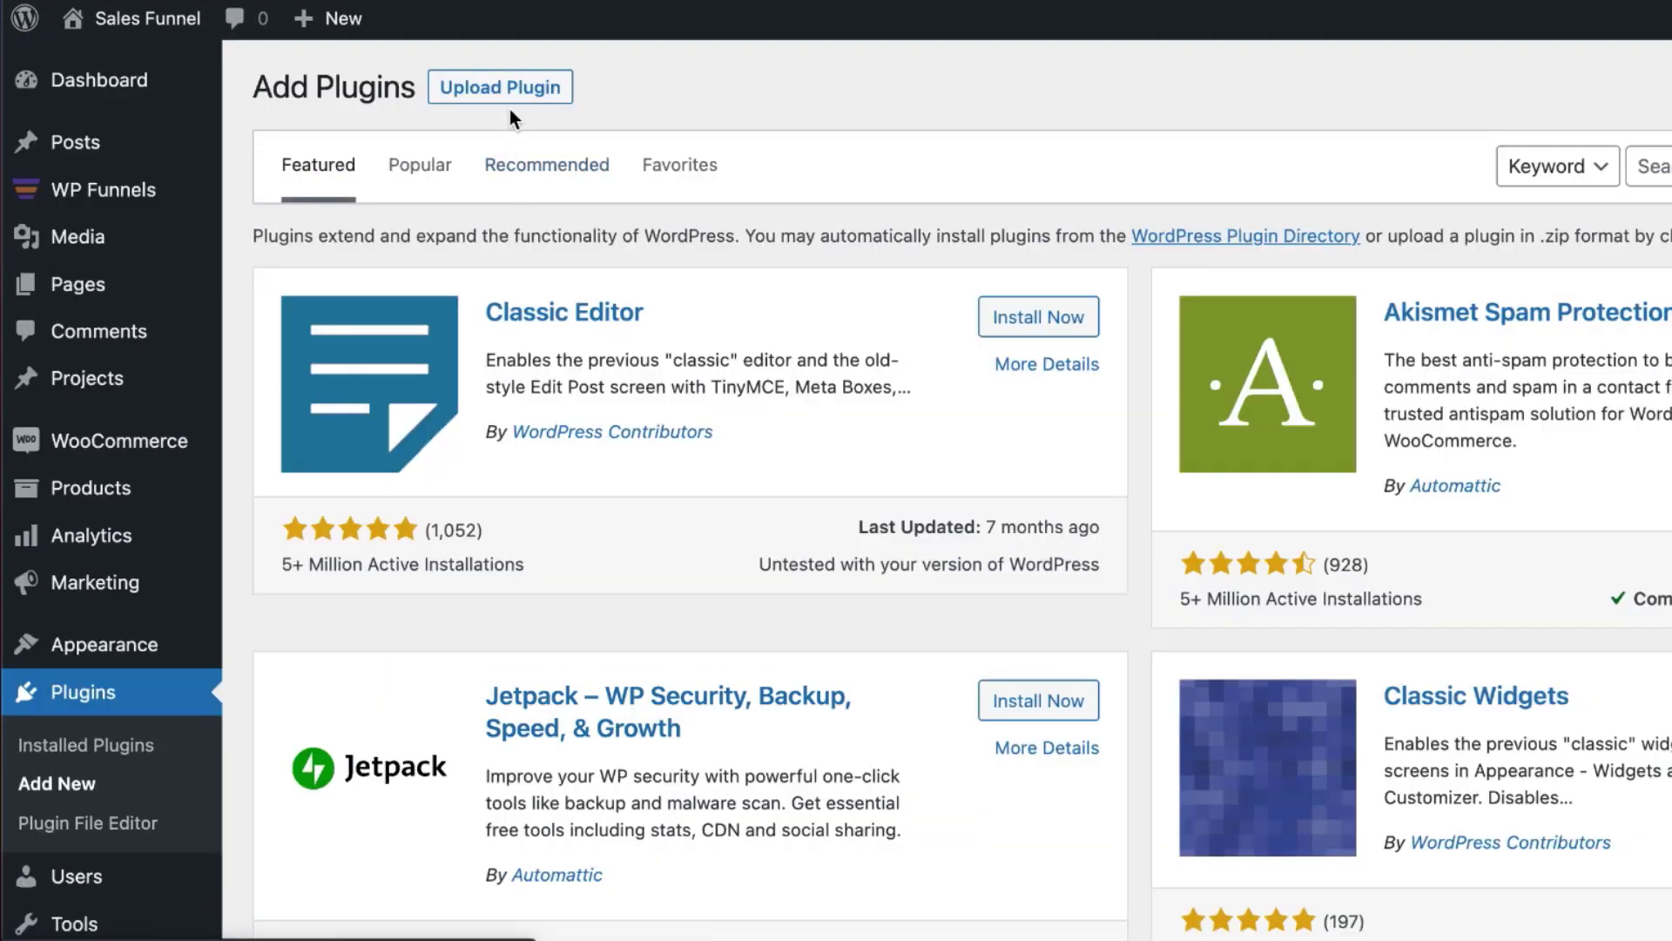
pyautogui.click(505, 87)
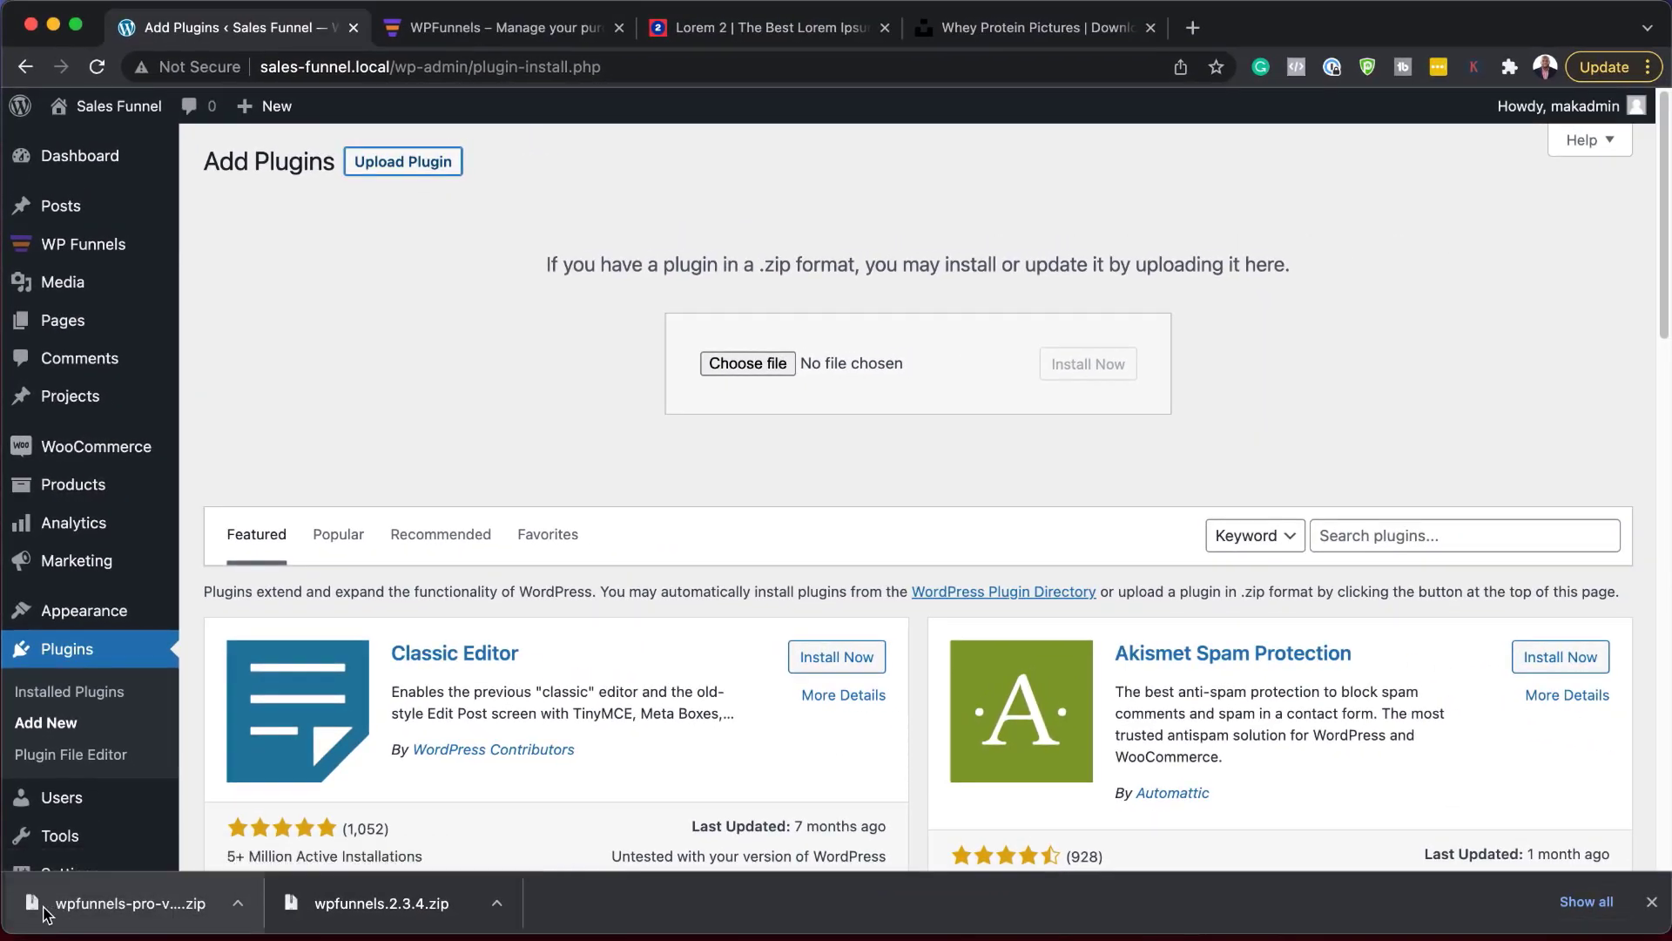
pyautogui.moveTo(70, 910); pyautogui.dragTo(852, 367)
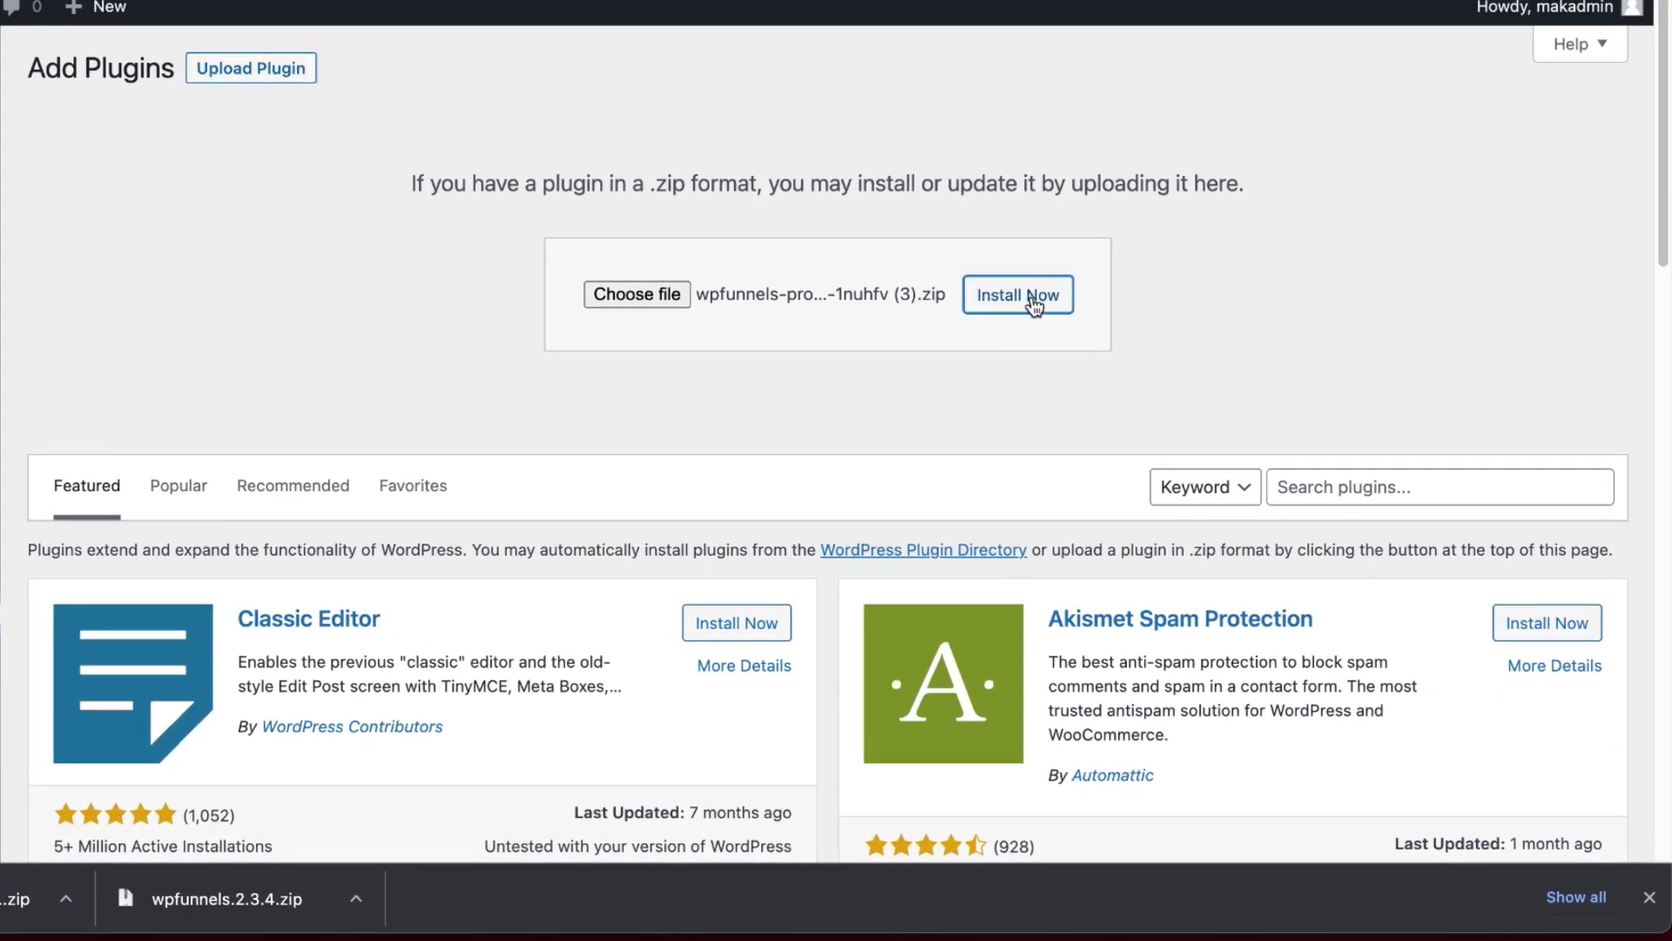
pyautogui.click(1017, 295)
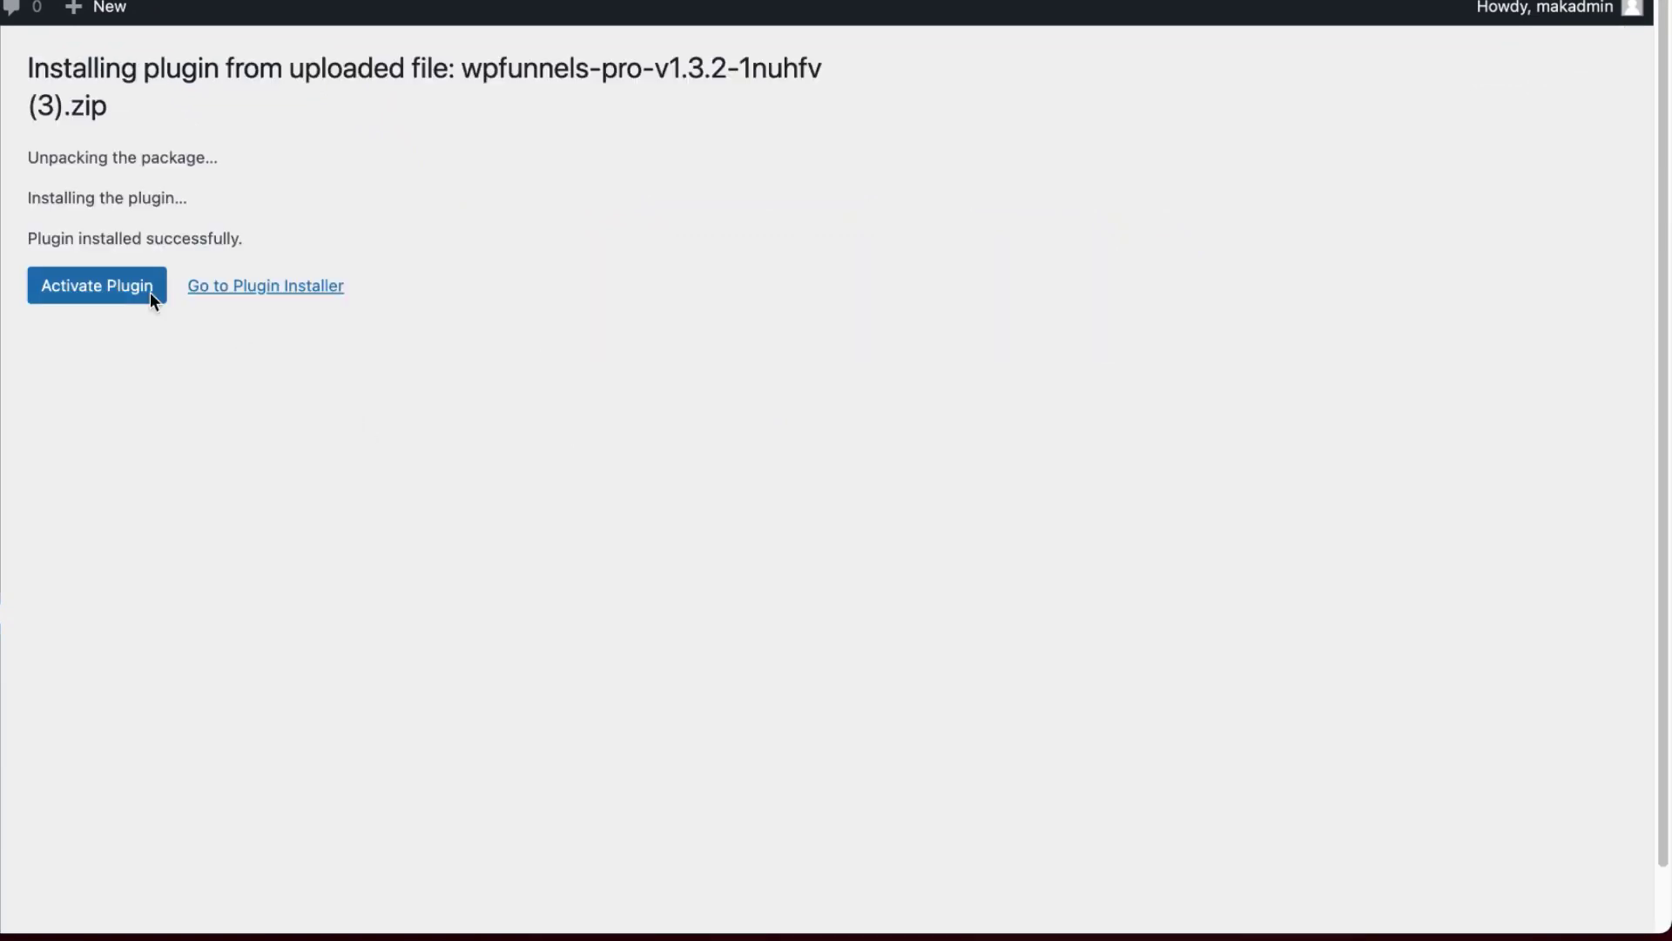
pyautogui.click(141, 300)
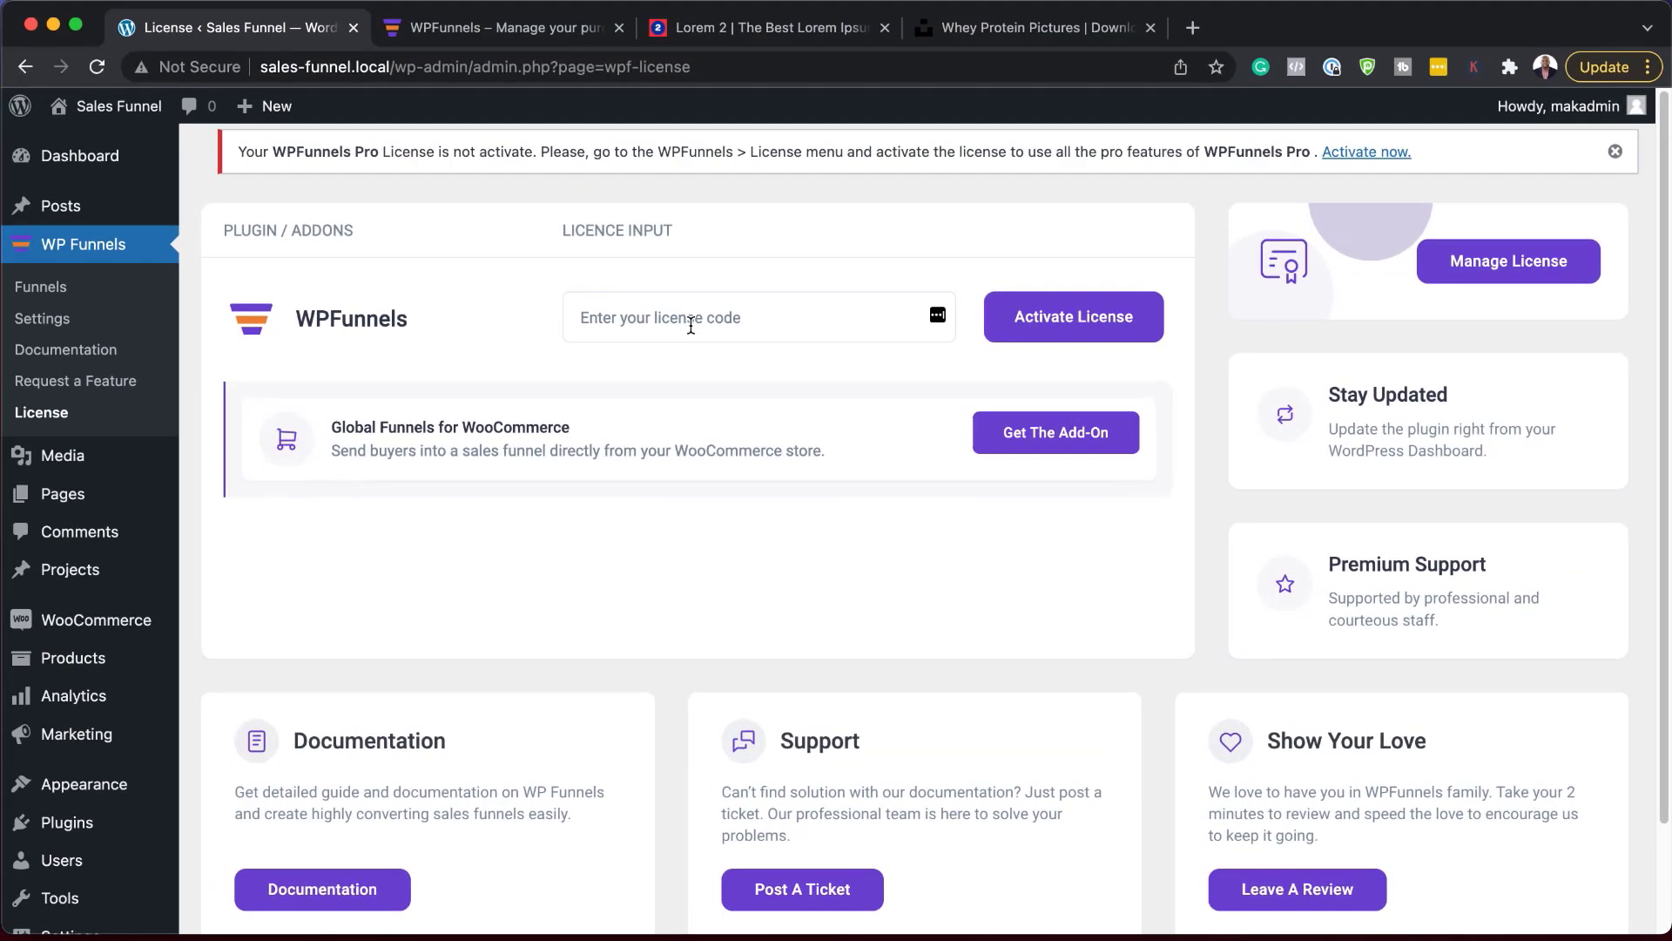
# Copy the WPFunnels Pro license key from the order licenses in the WPFunnels account and activate the plugin license with it on the WordPress site
pyautogui.click(449, 35)
pyautogui.click(306, 328)
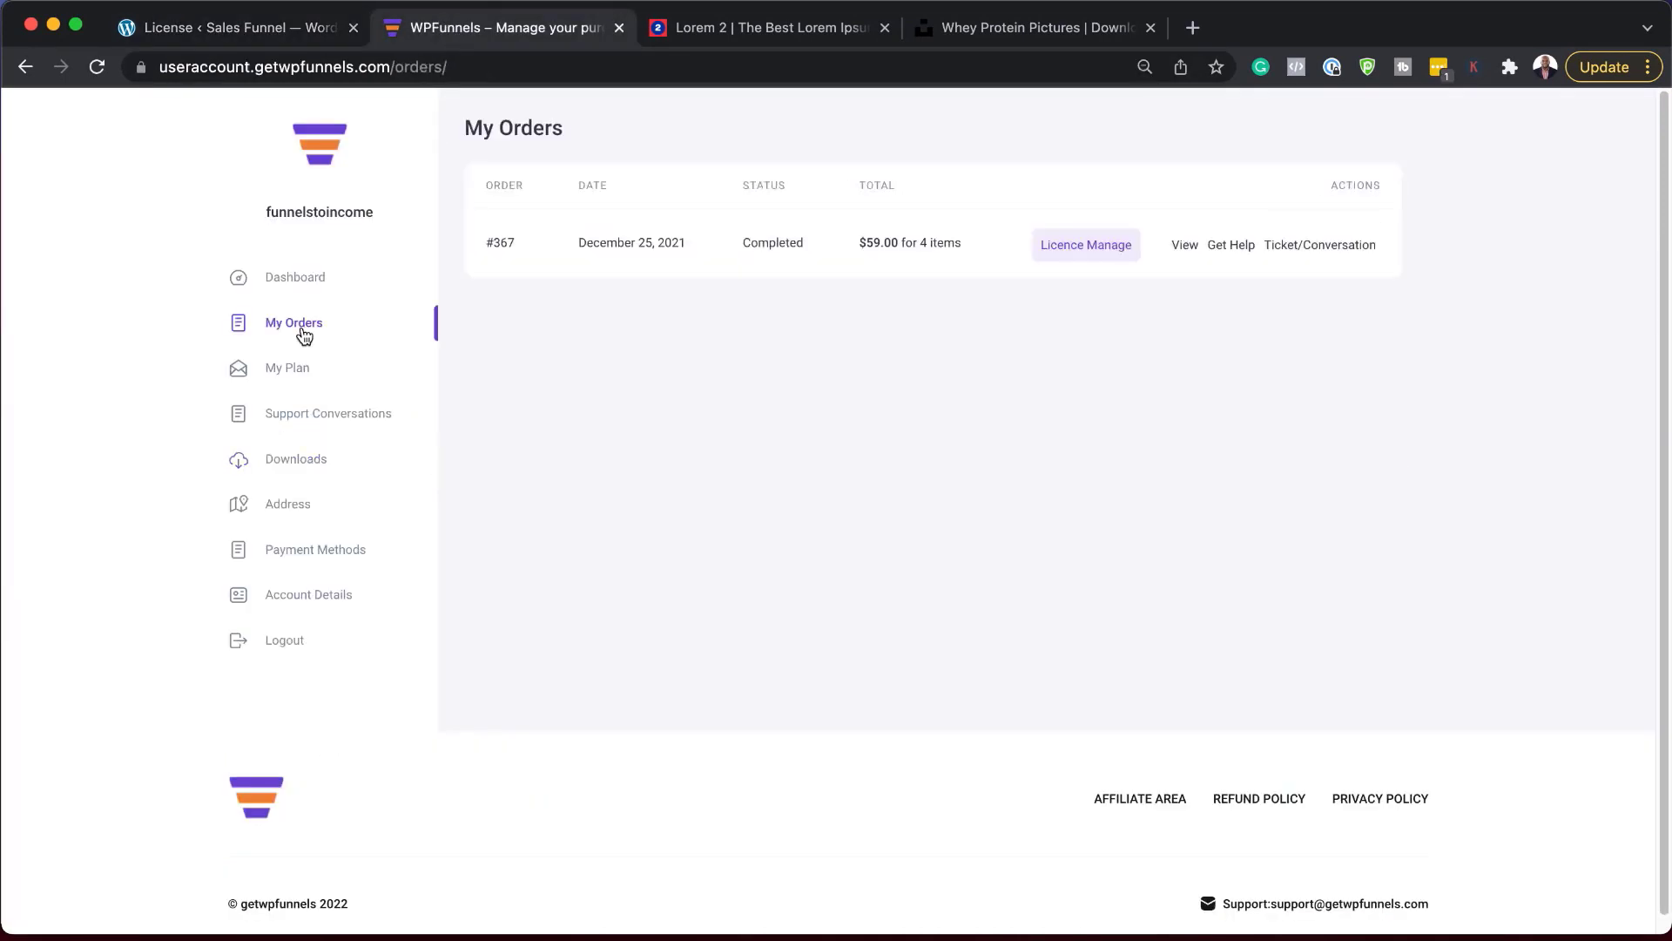
pyautogui.click(1099, 251)
pyautogui.scroll(-1, 760, 417)
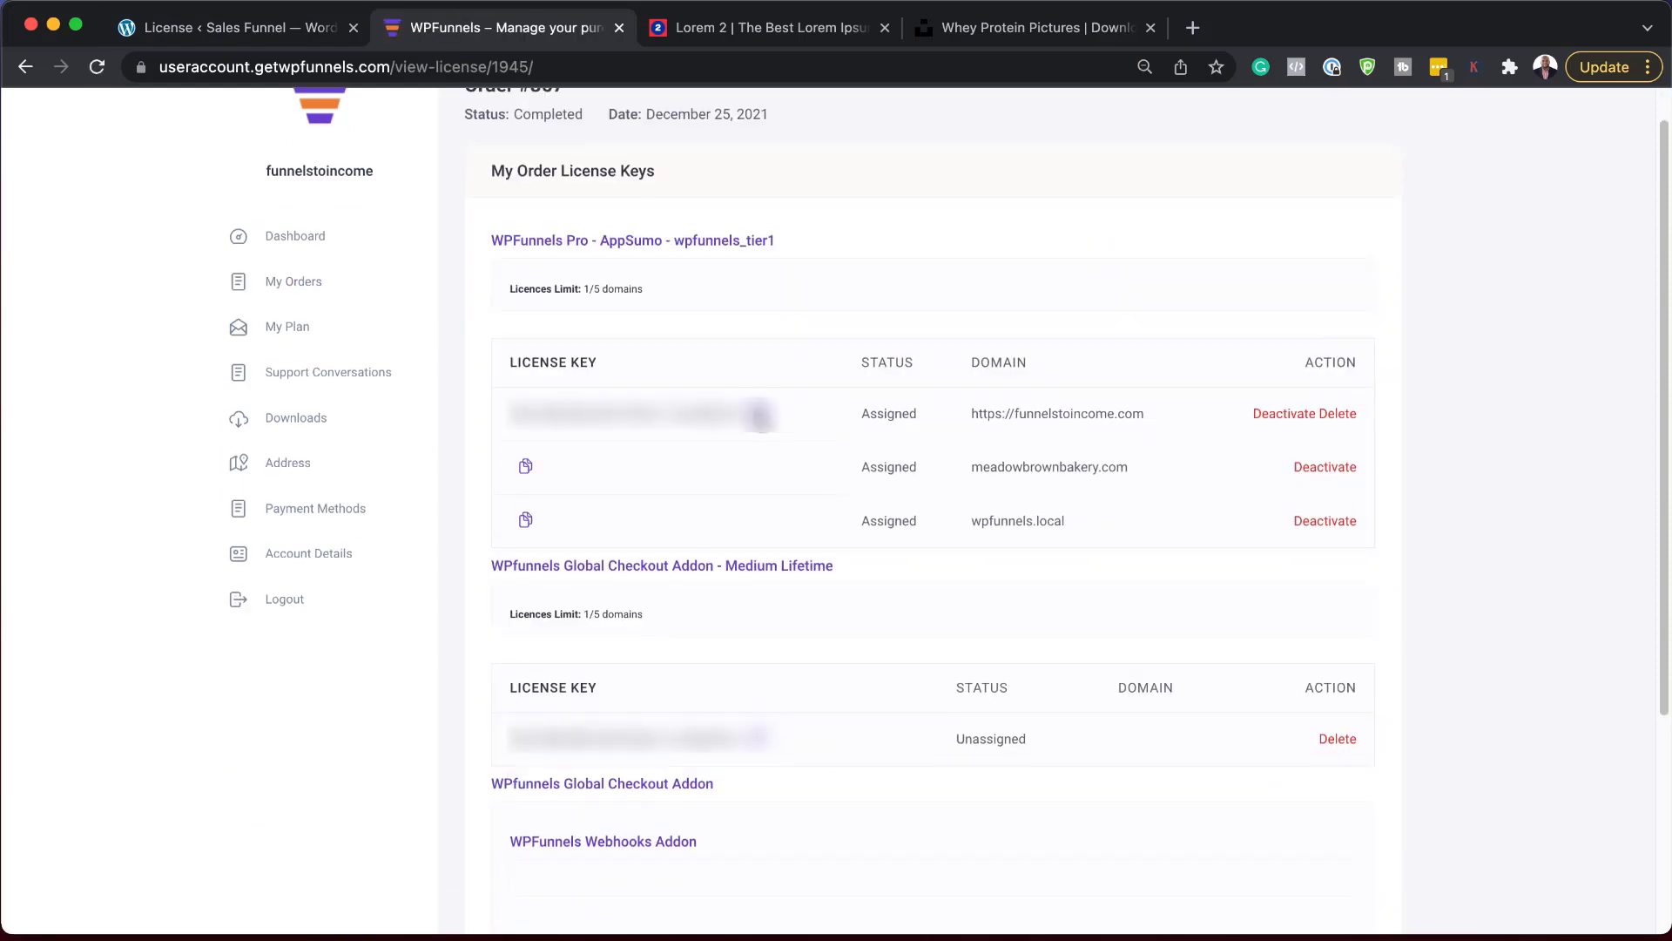
pyautogui.click(263, 28)
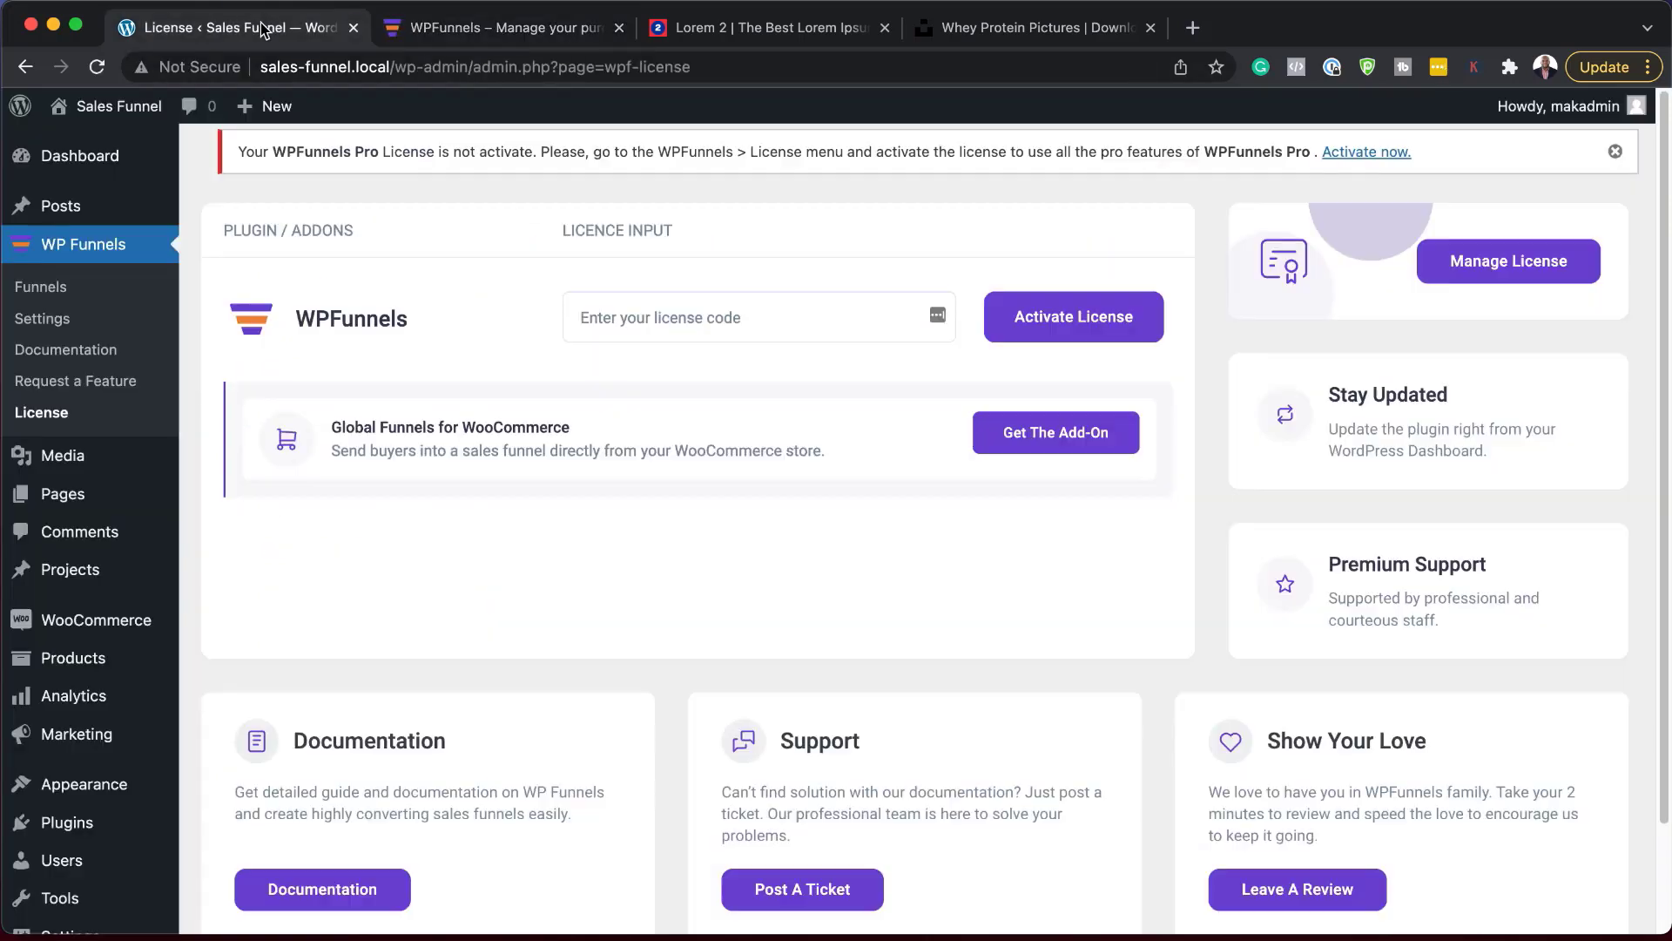
pyautogui.click(657, 316)
pyautogui.press('super+v')
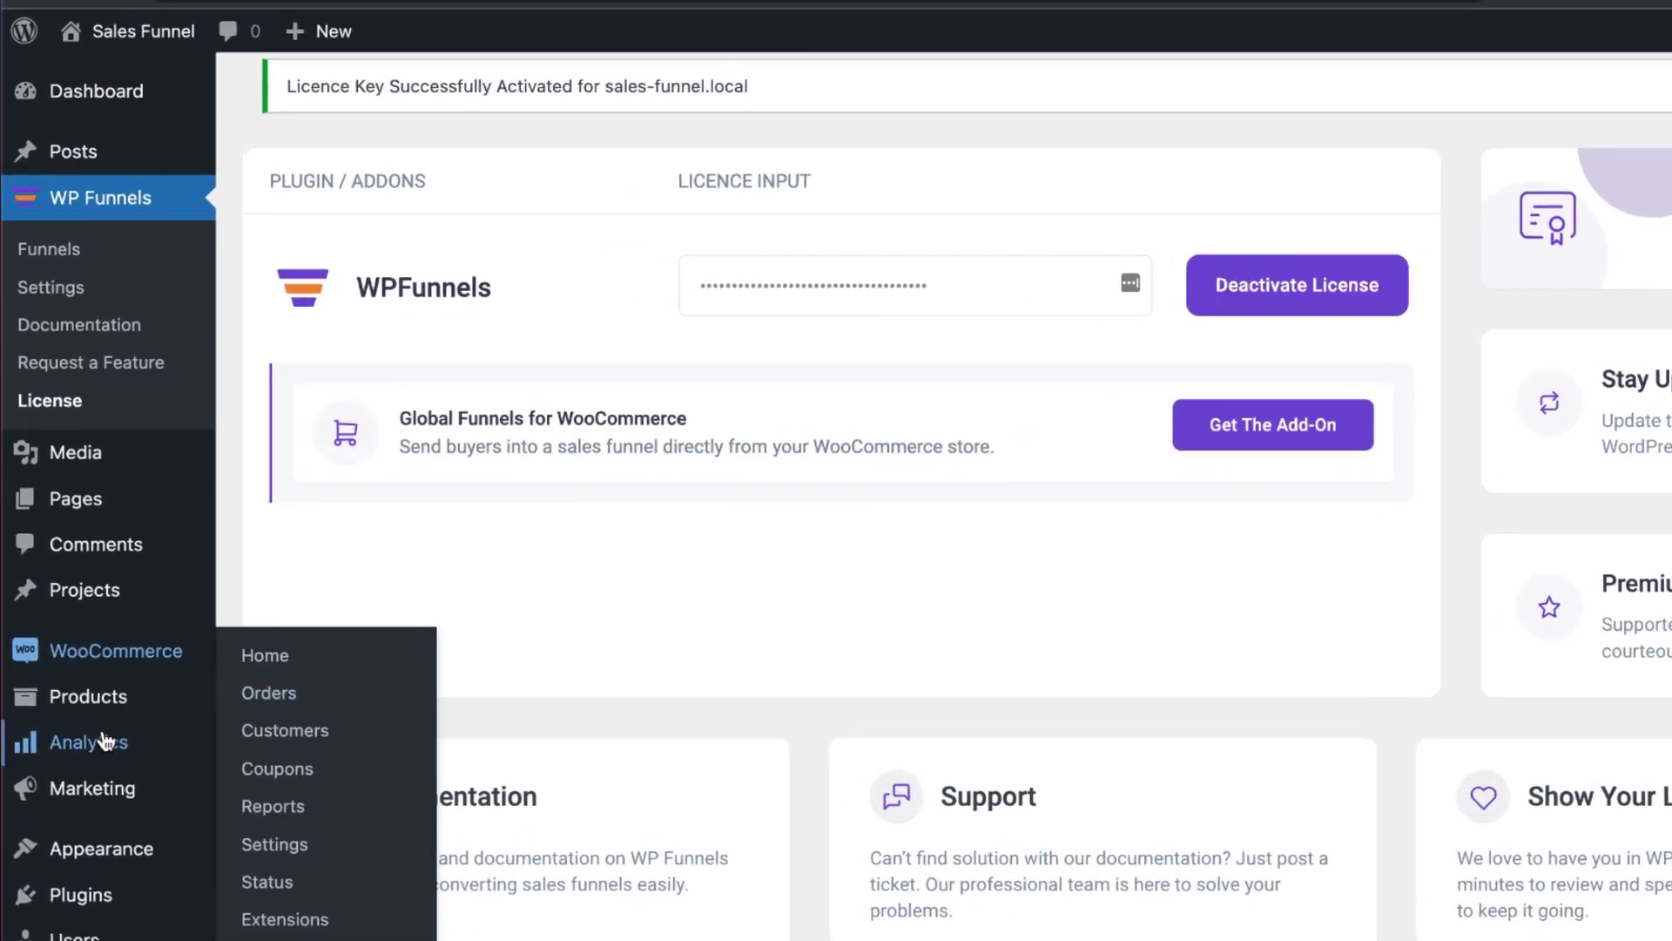
# Create a WooCommerce product named Main Product with a regular price of 69
pyautogui.moveTo(76, 668)
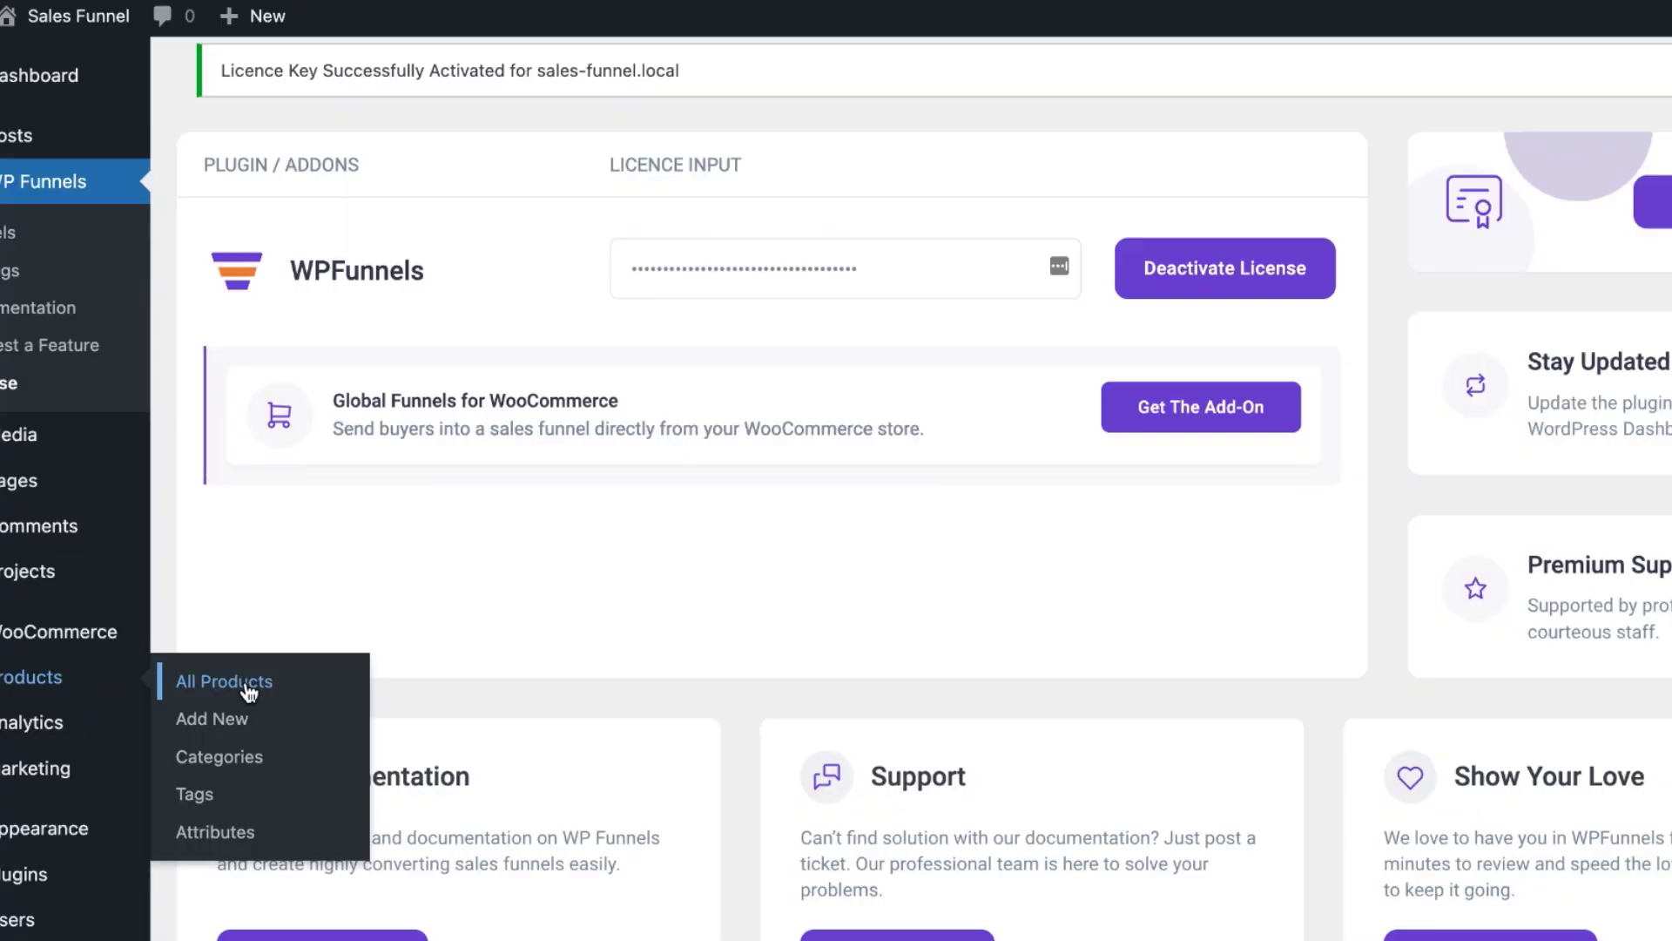
pyautogui.click(279, 707)
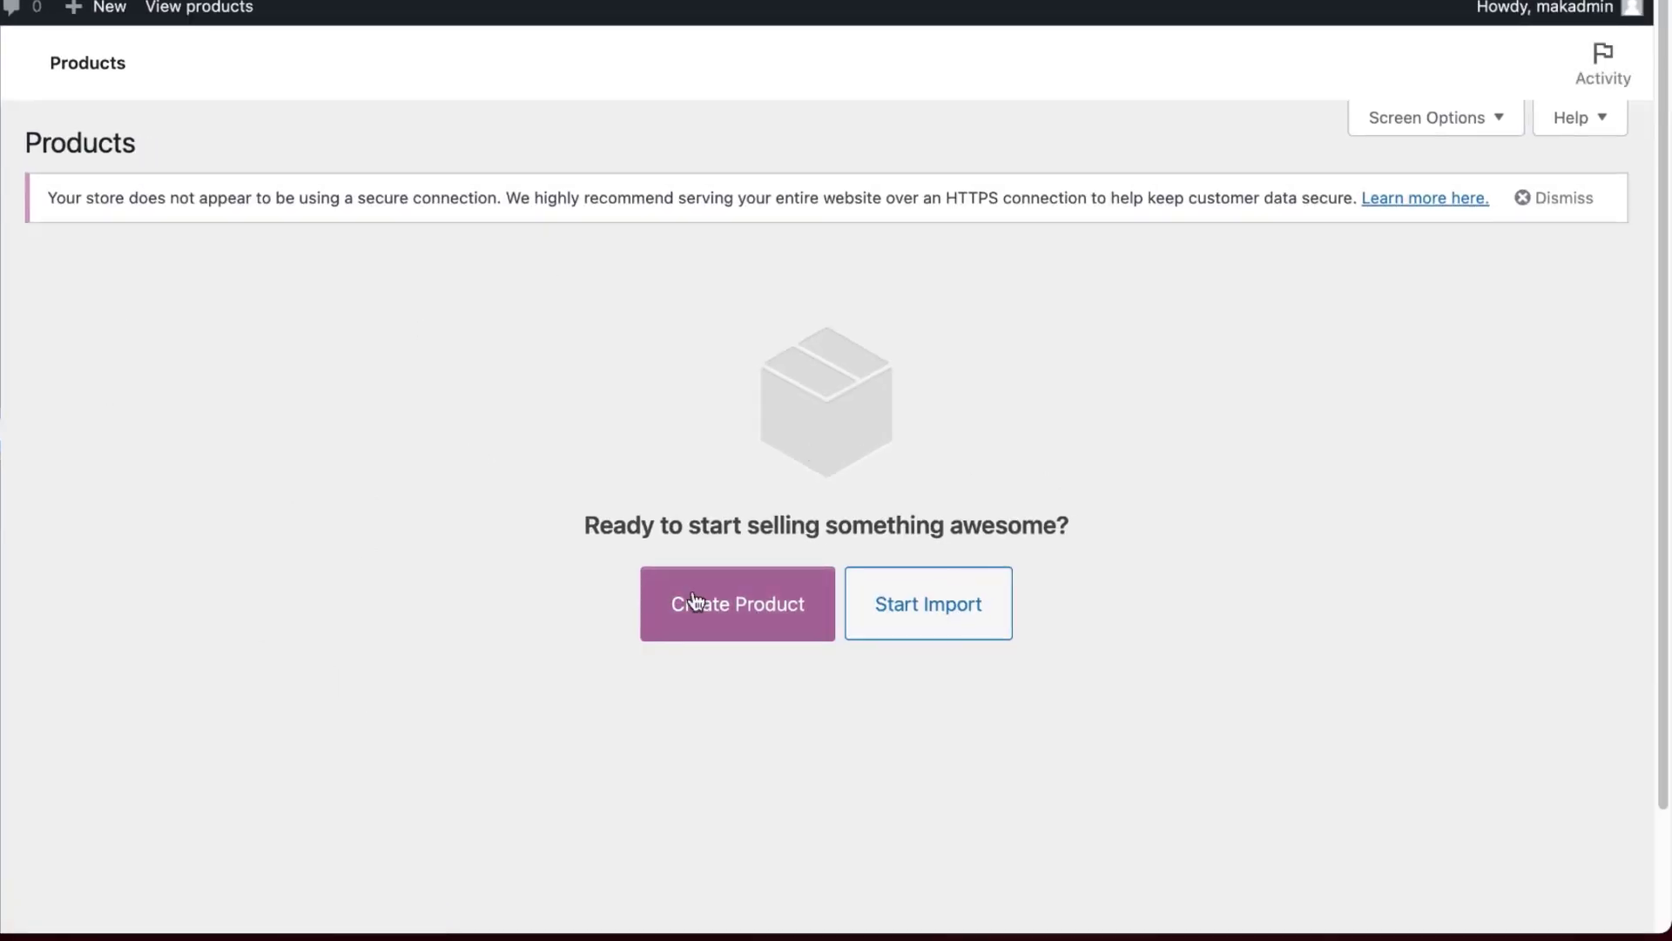
pyautogui.click(737, 619)
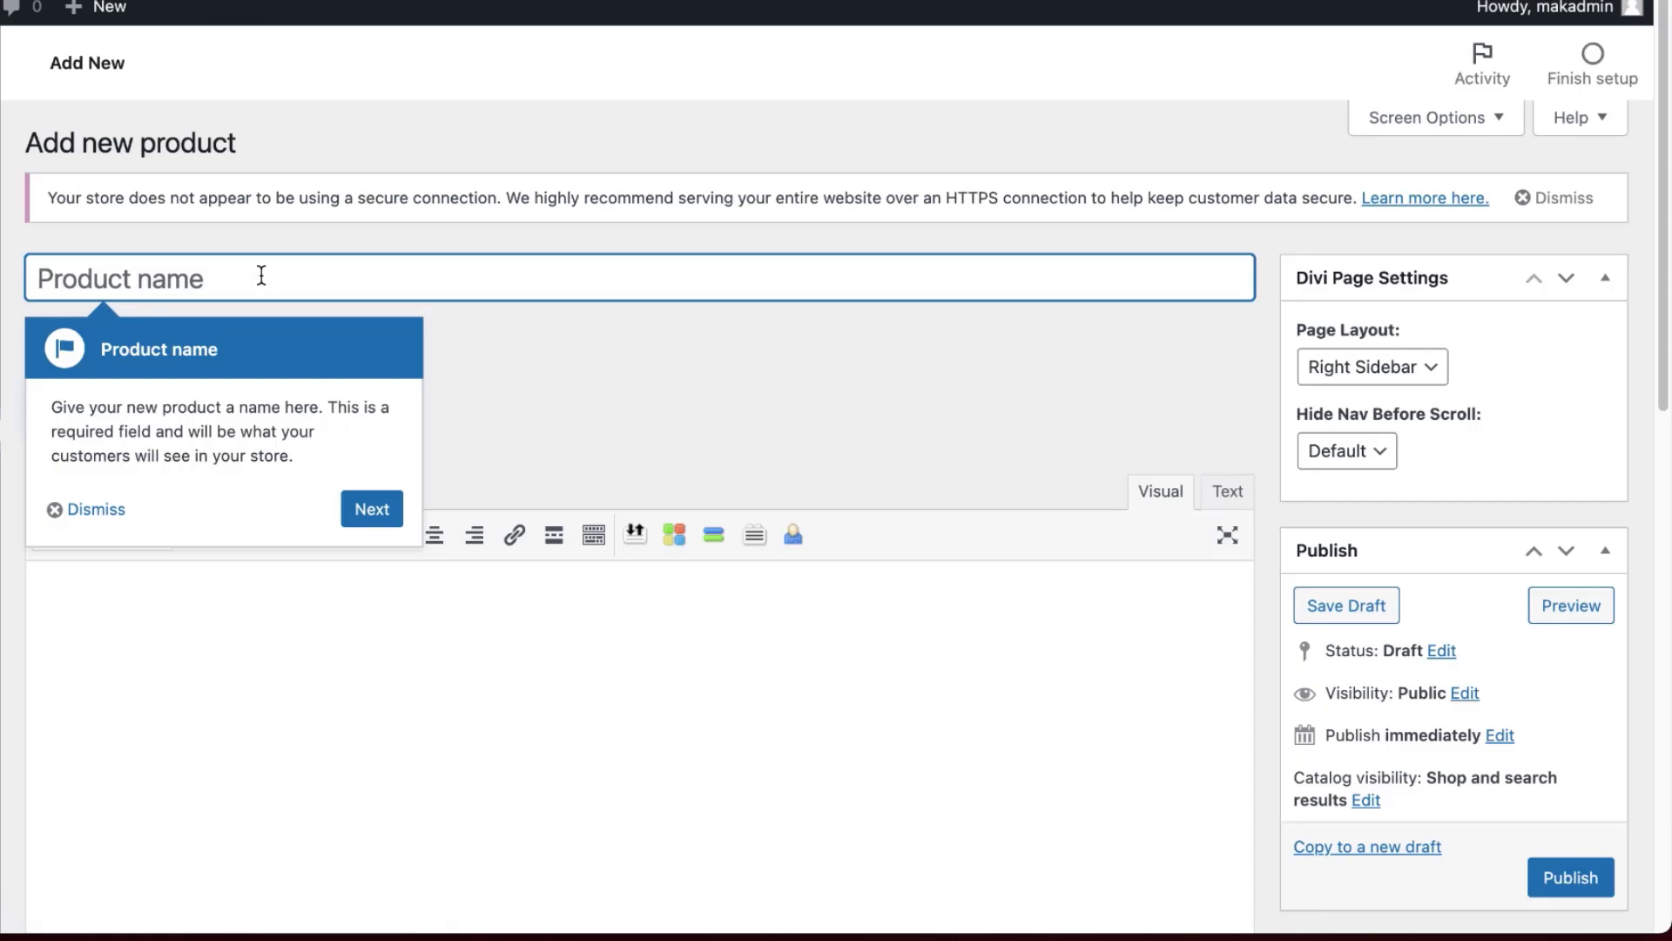
pyautogui.write('Main Pro')
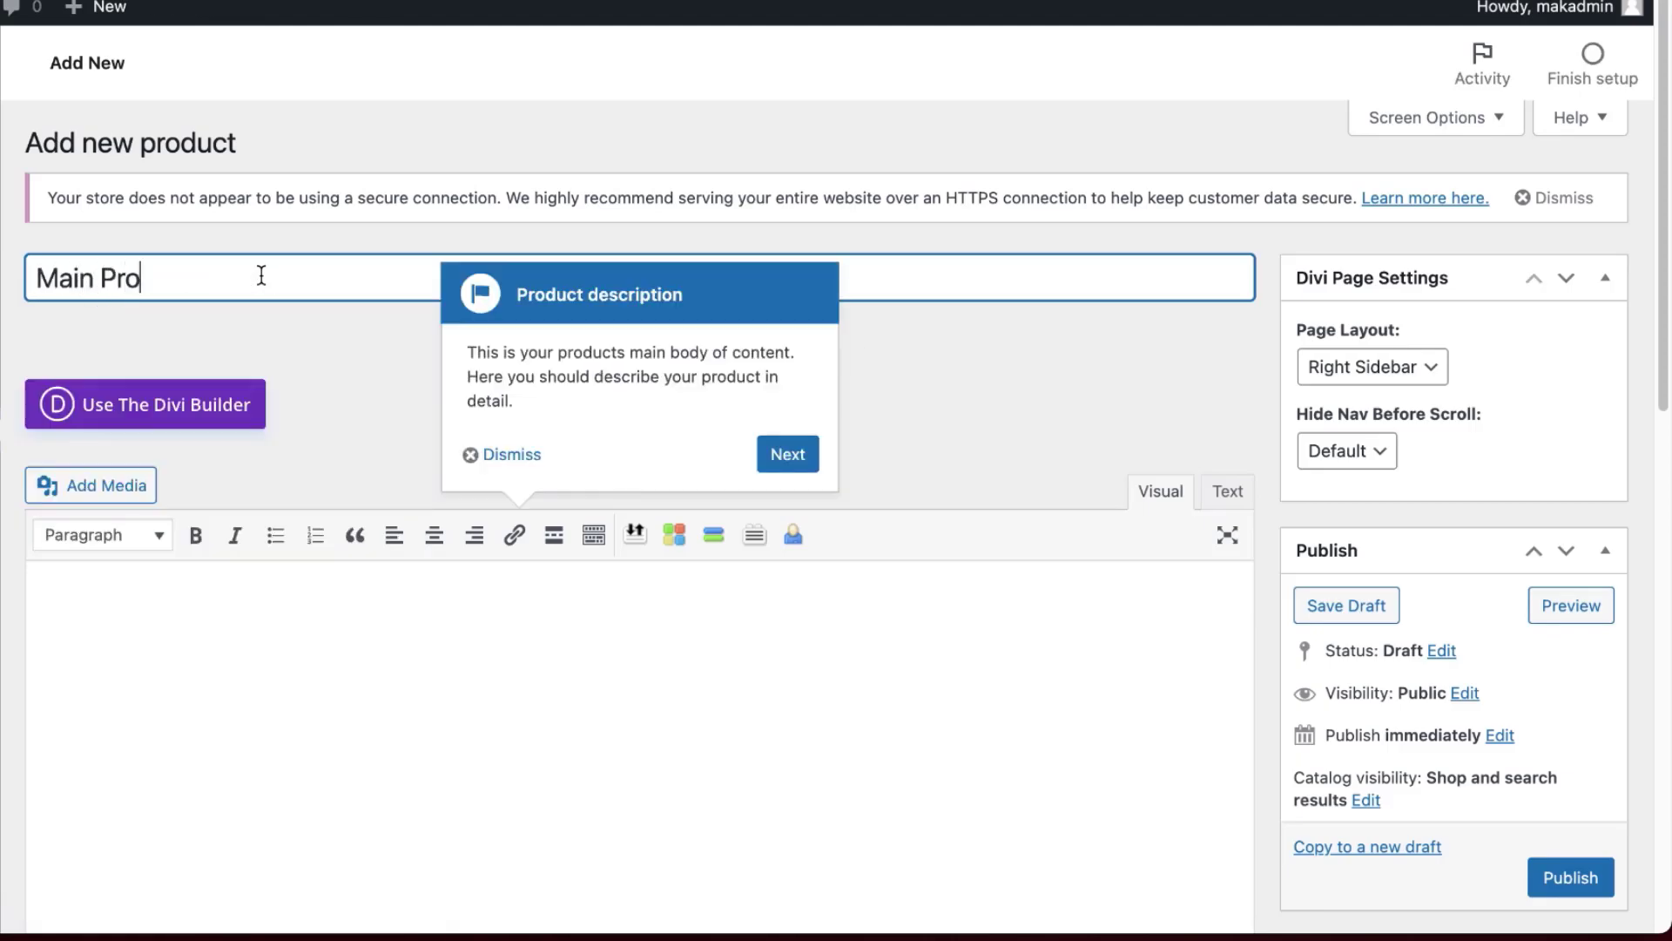
pyautogui.write('duct')
pyautogui.click(269, 604)
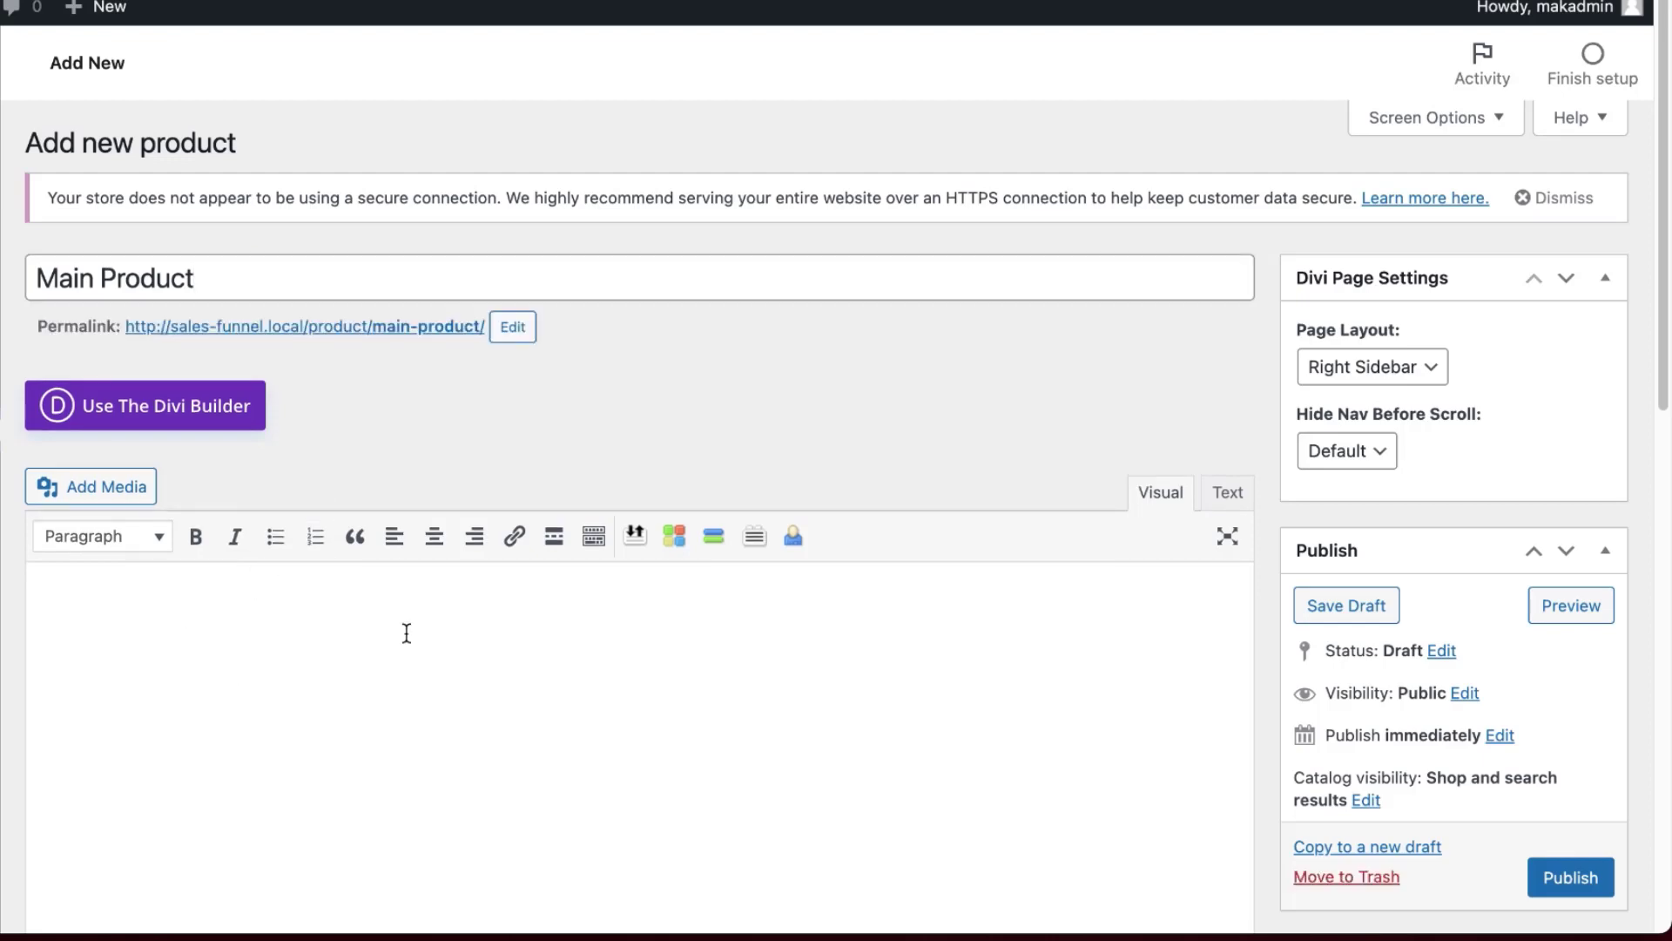
pyautogui.scroll(-8, 406, 633)
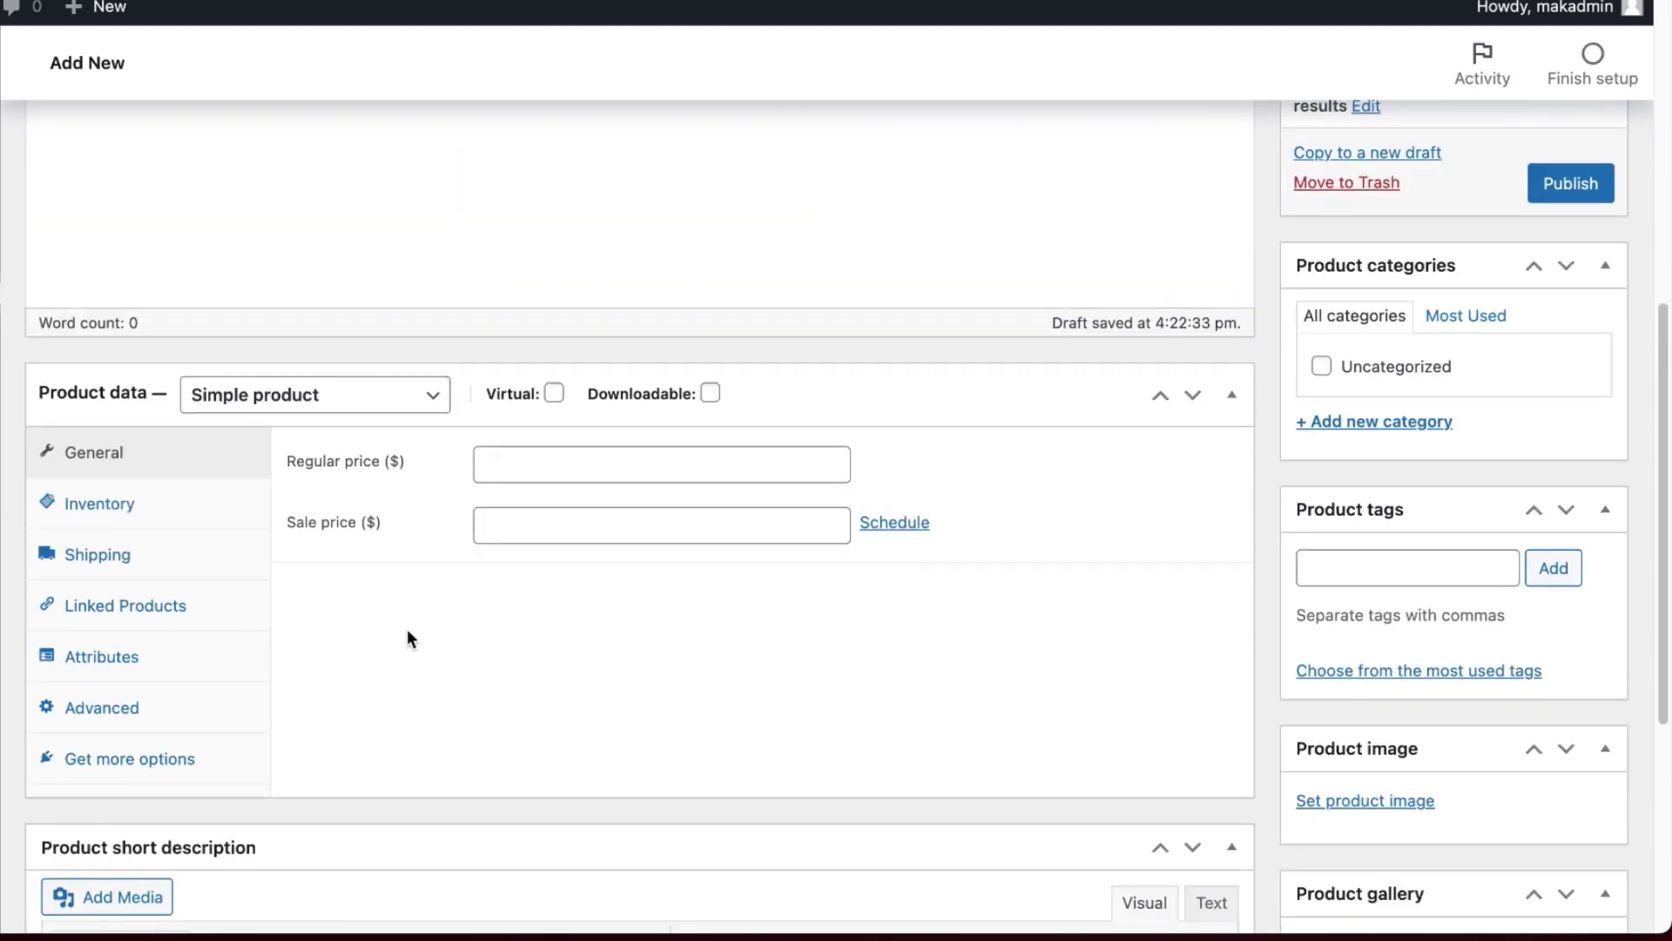
pyautogui.click(506, 457)
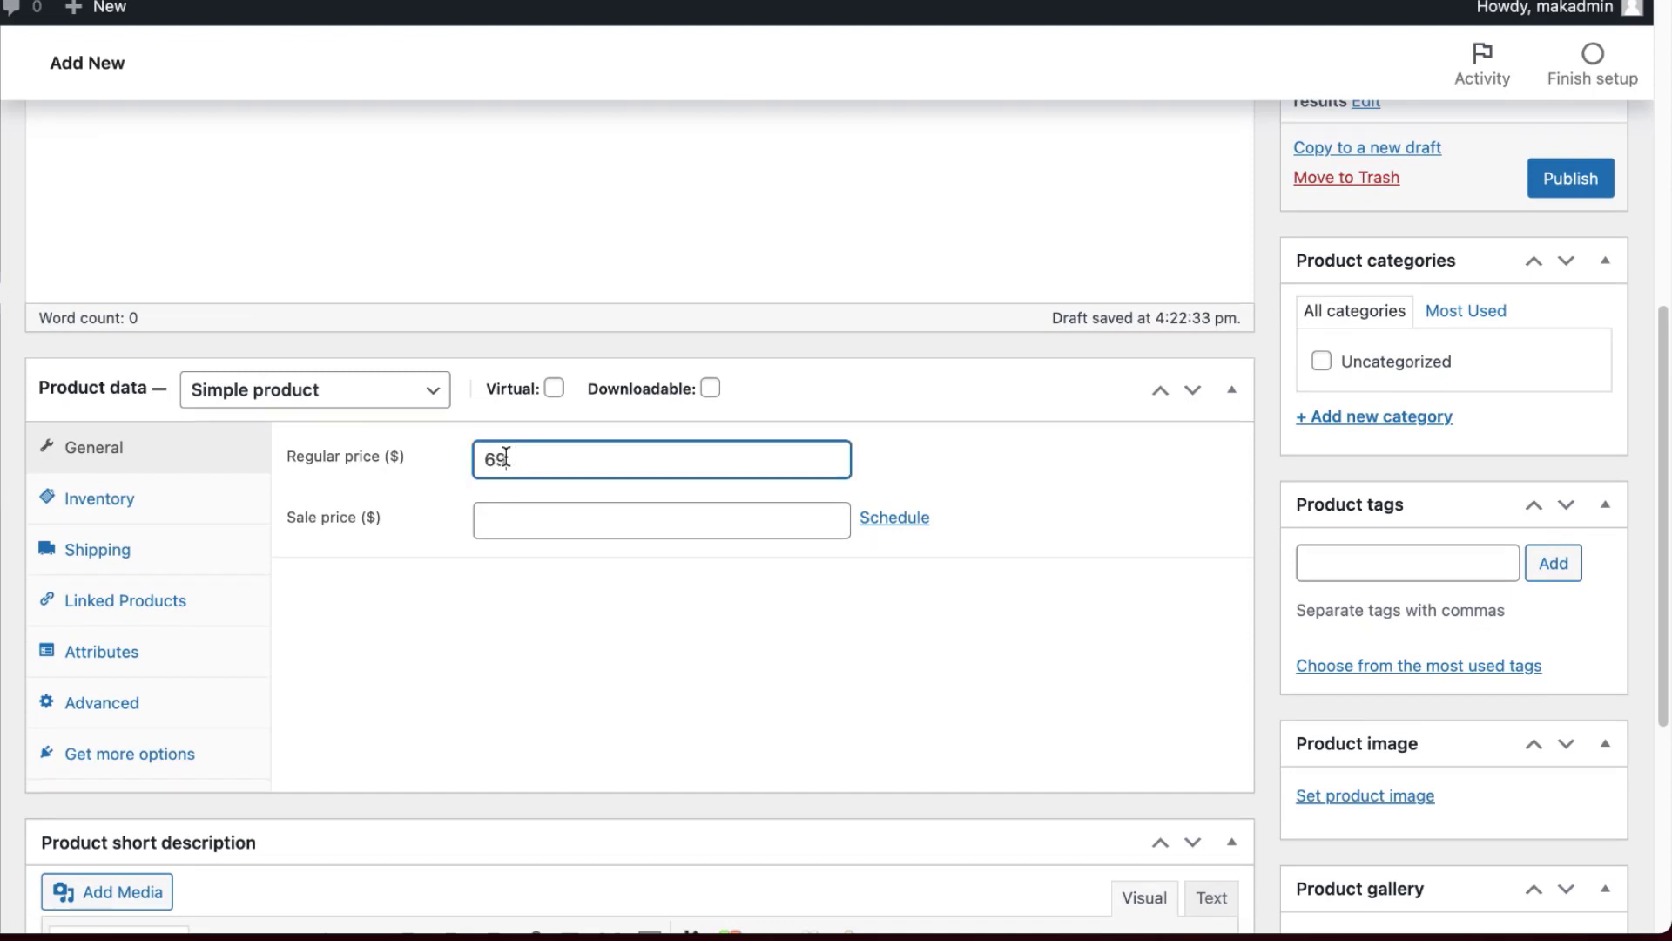
# Set the CTRL shaker photo from the media library as the Main Product's image and publish the product
pyautogui.scroll(-4, 506, 457)
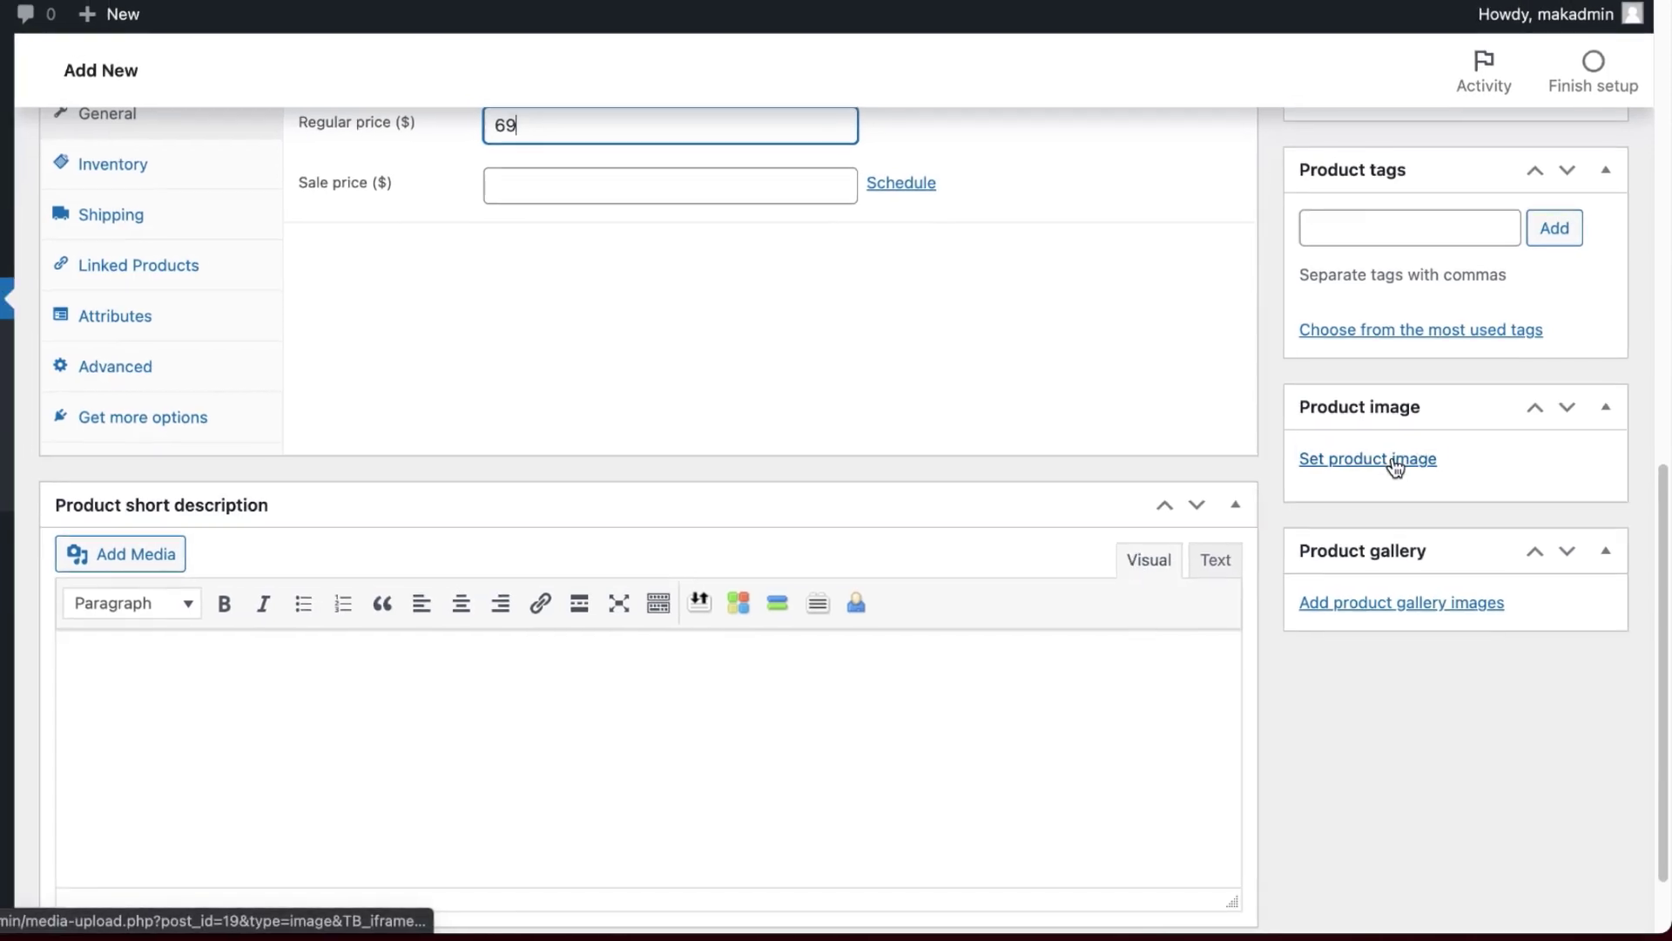
pyautogui.click(1388, 460)
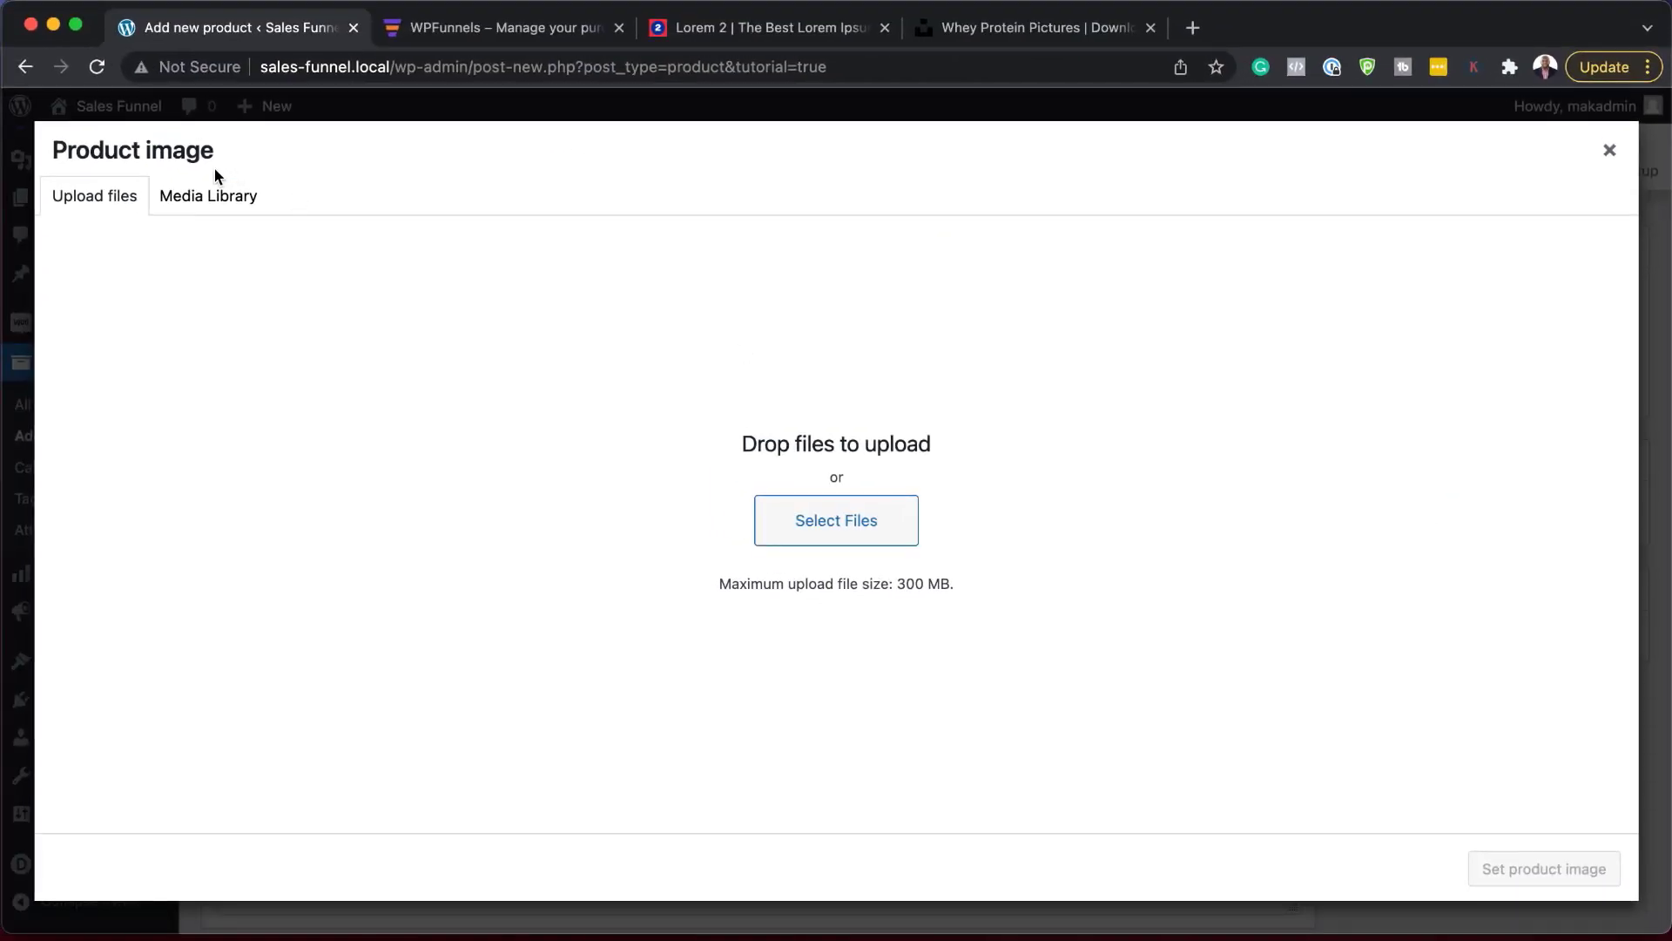
pyautogui.click(213, 196)
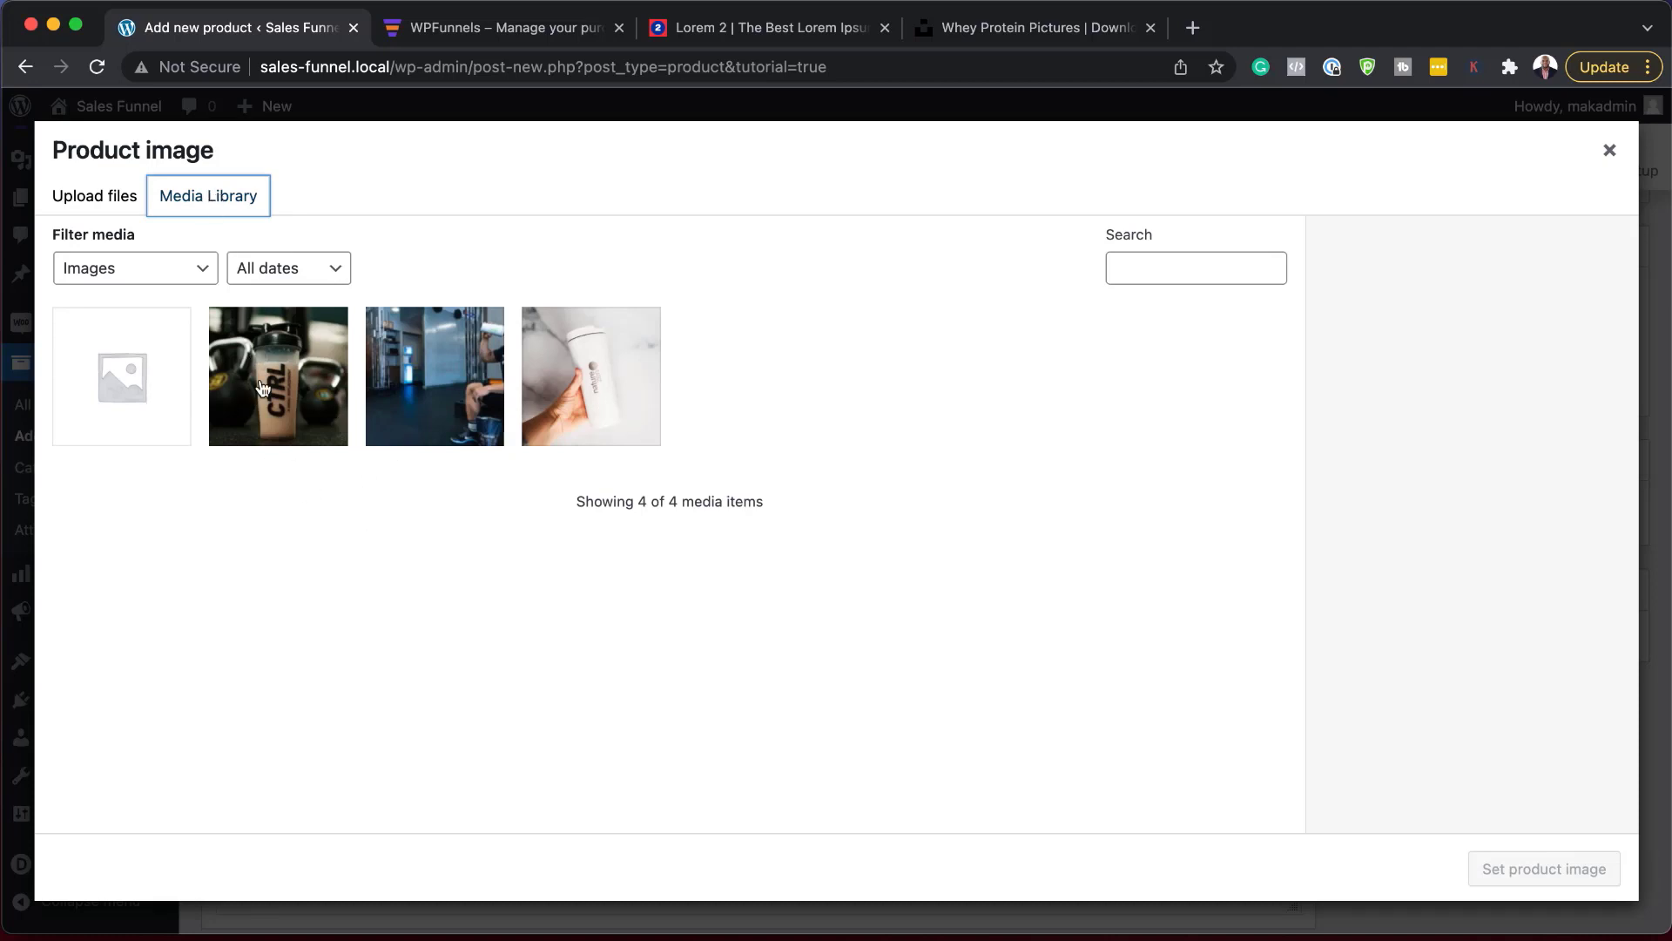
pyautogui.click(285, 402)
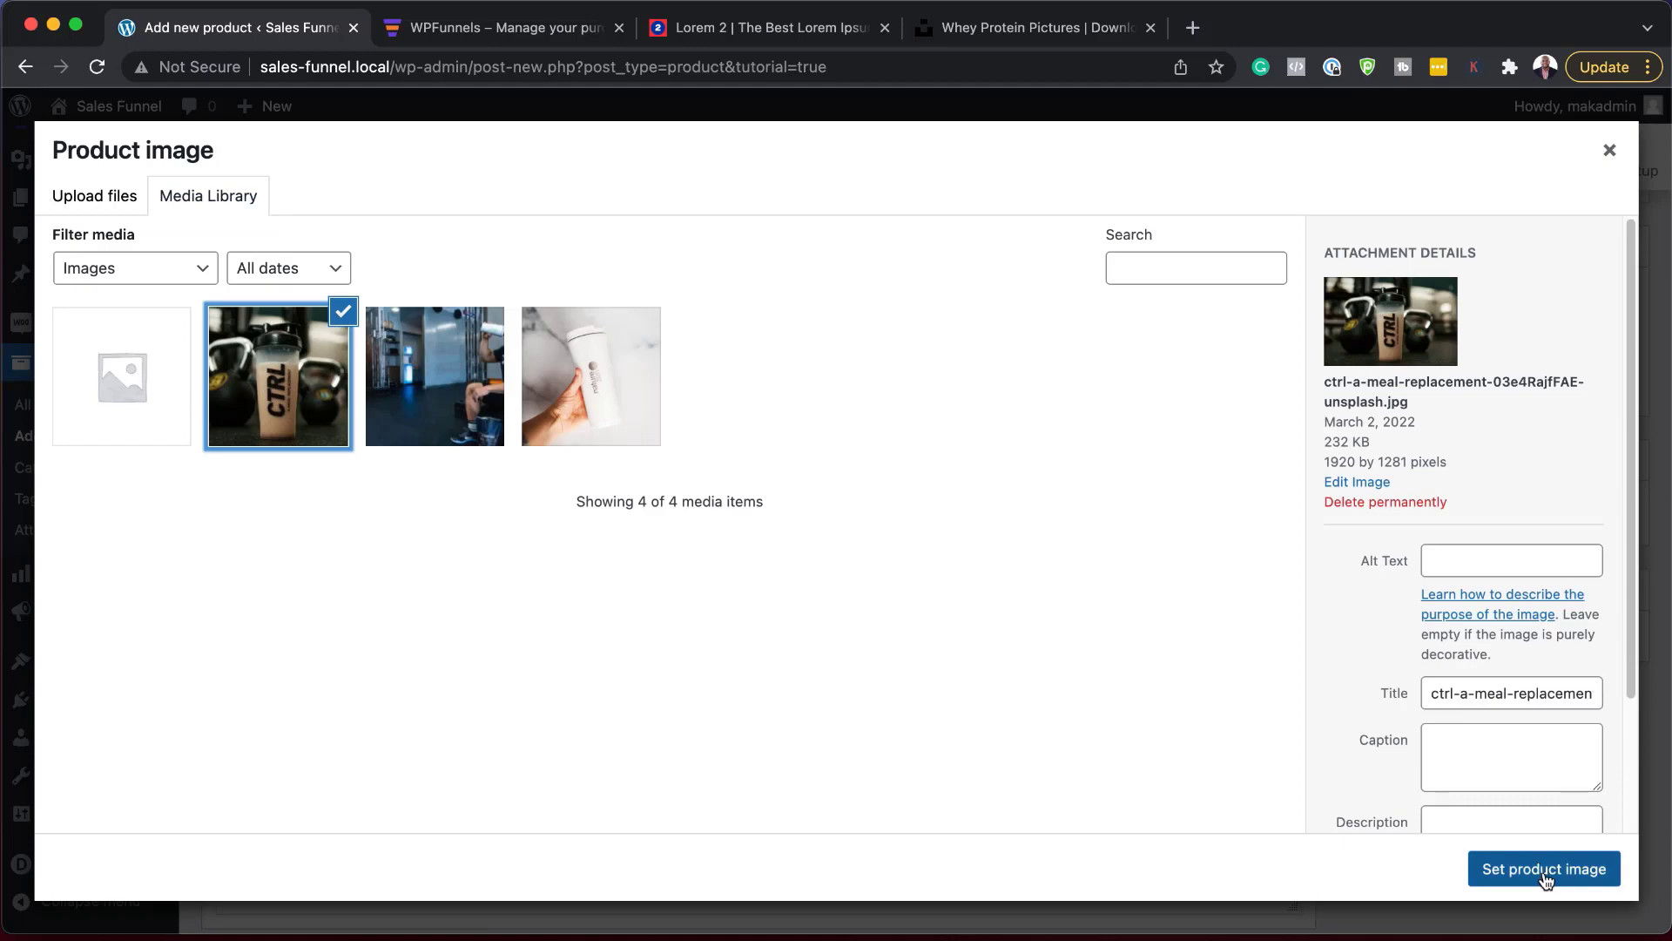
pyautogui.click(1542, 871)
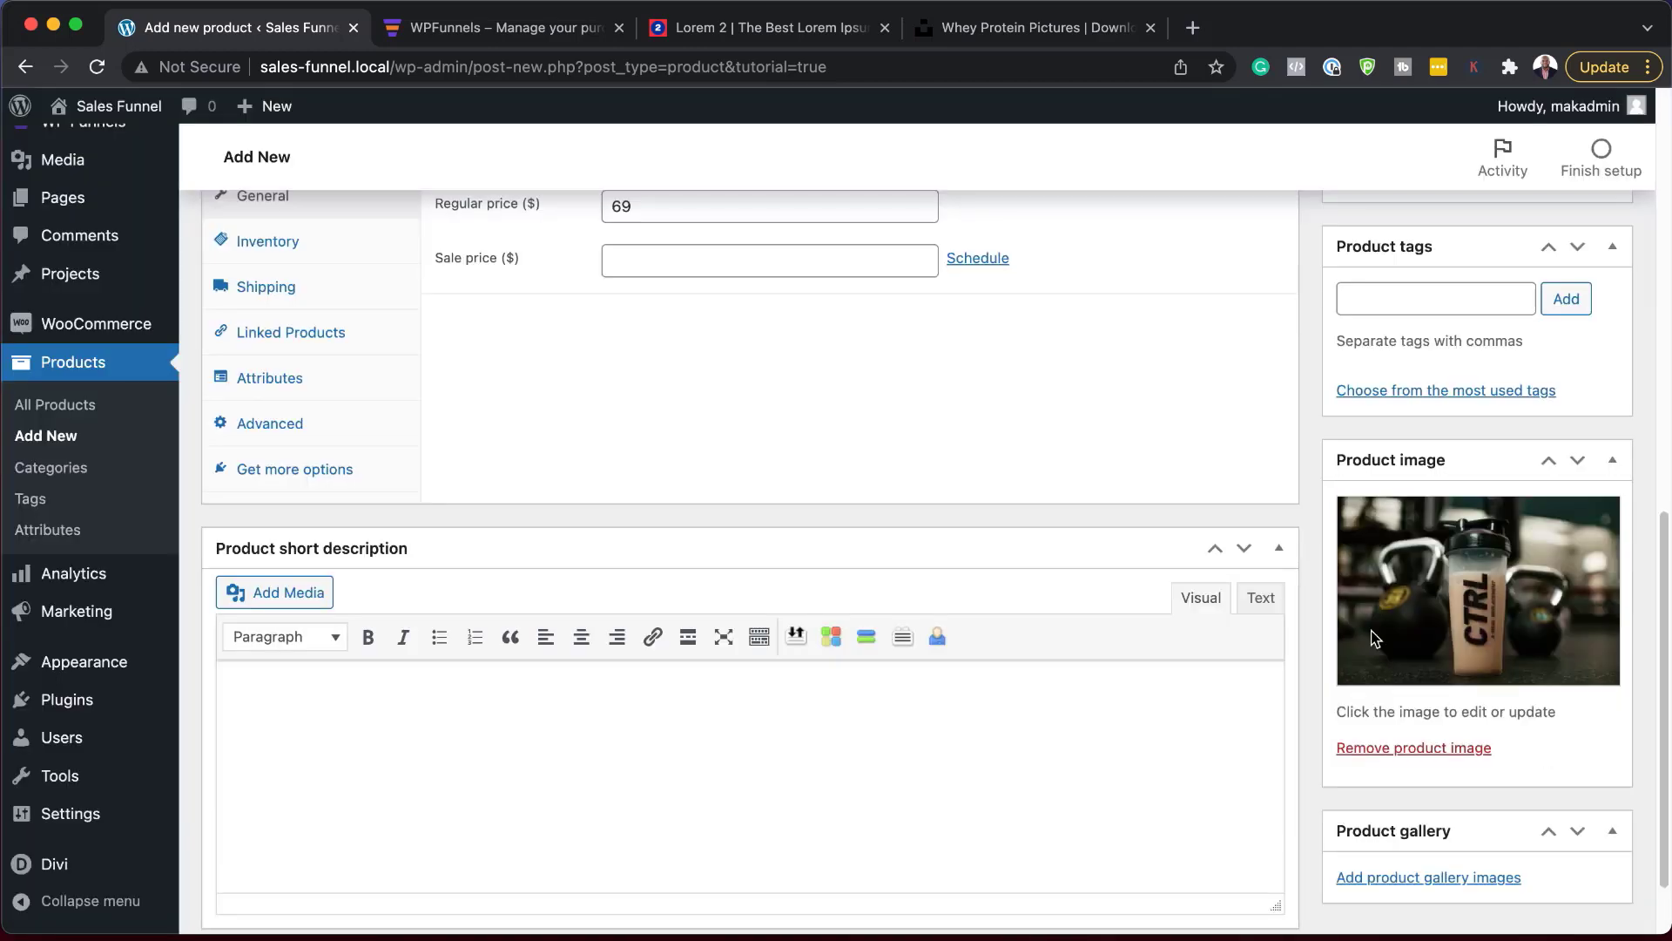
pyautogui.scroll(15, 1386, 612)
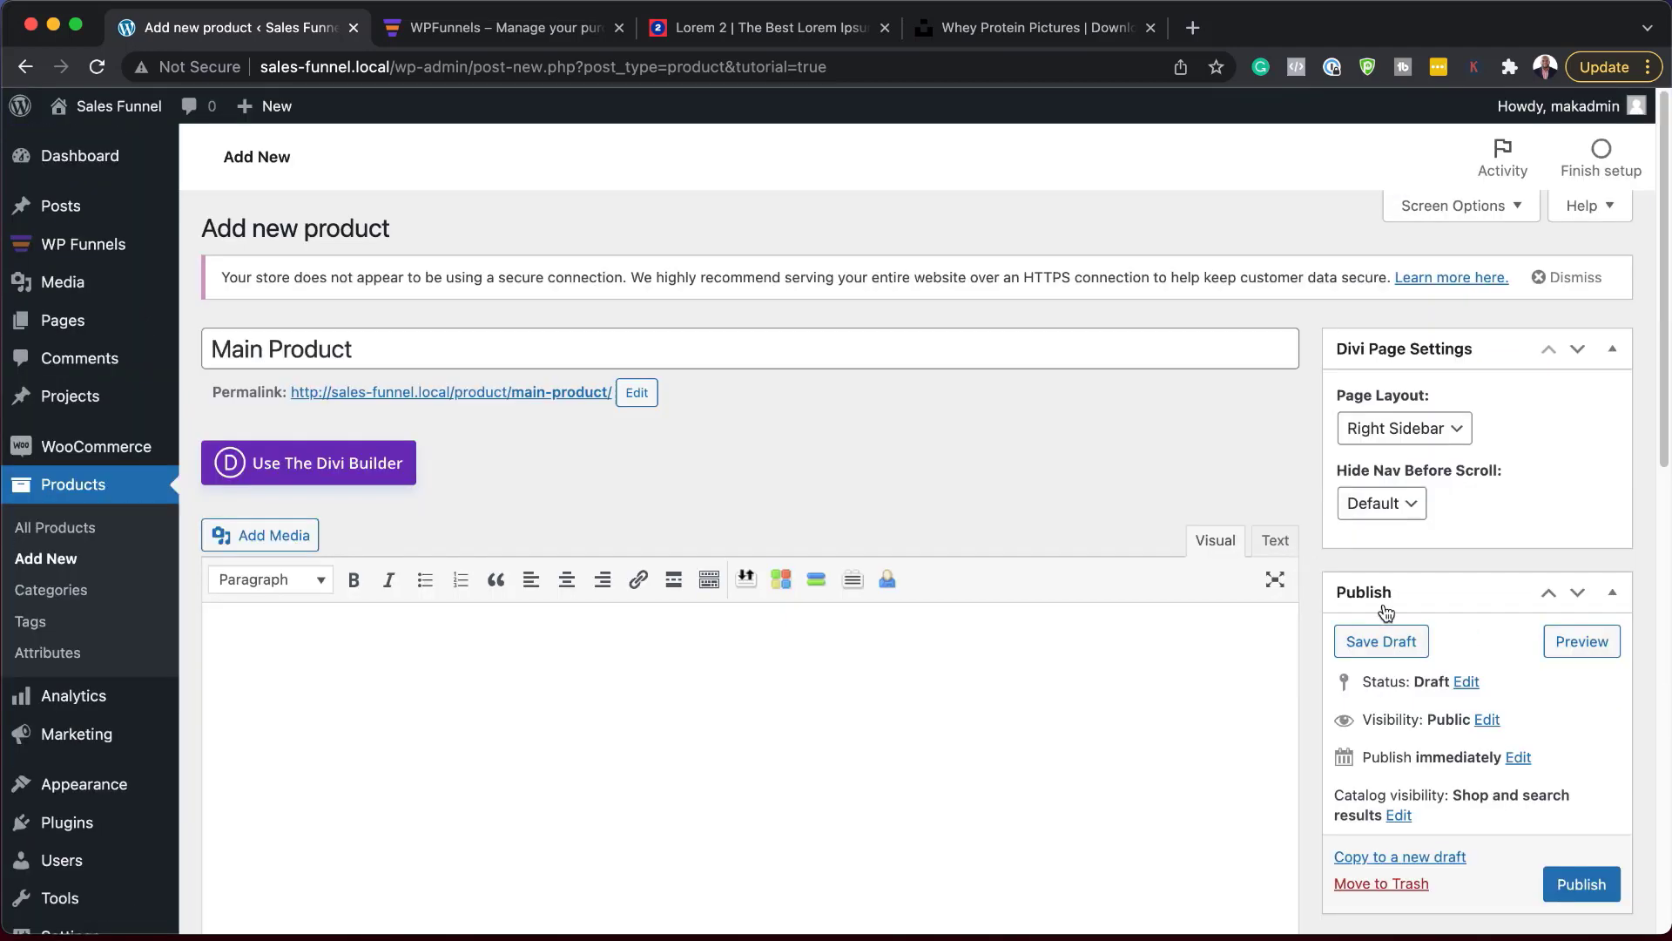
pyautogui.click(1582, 883)
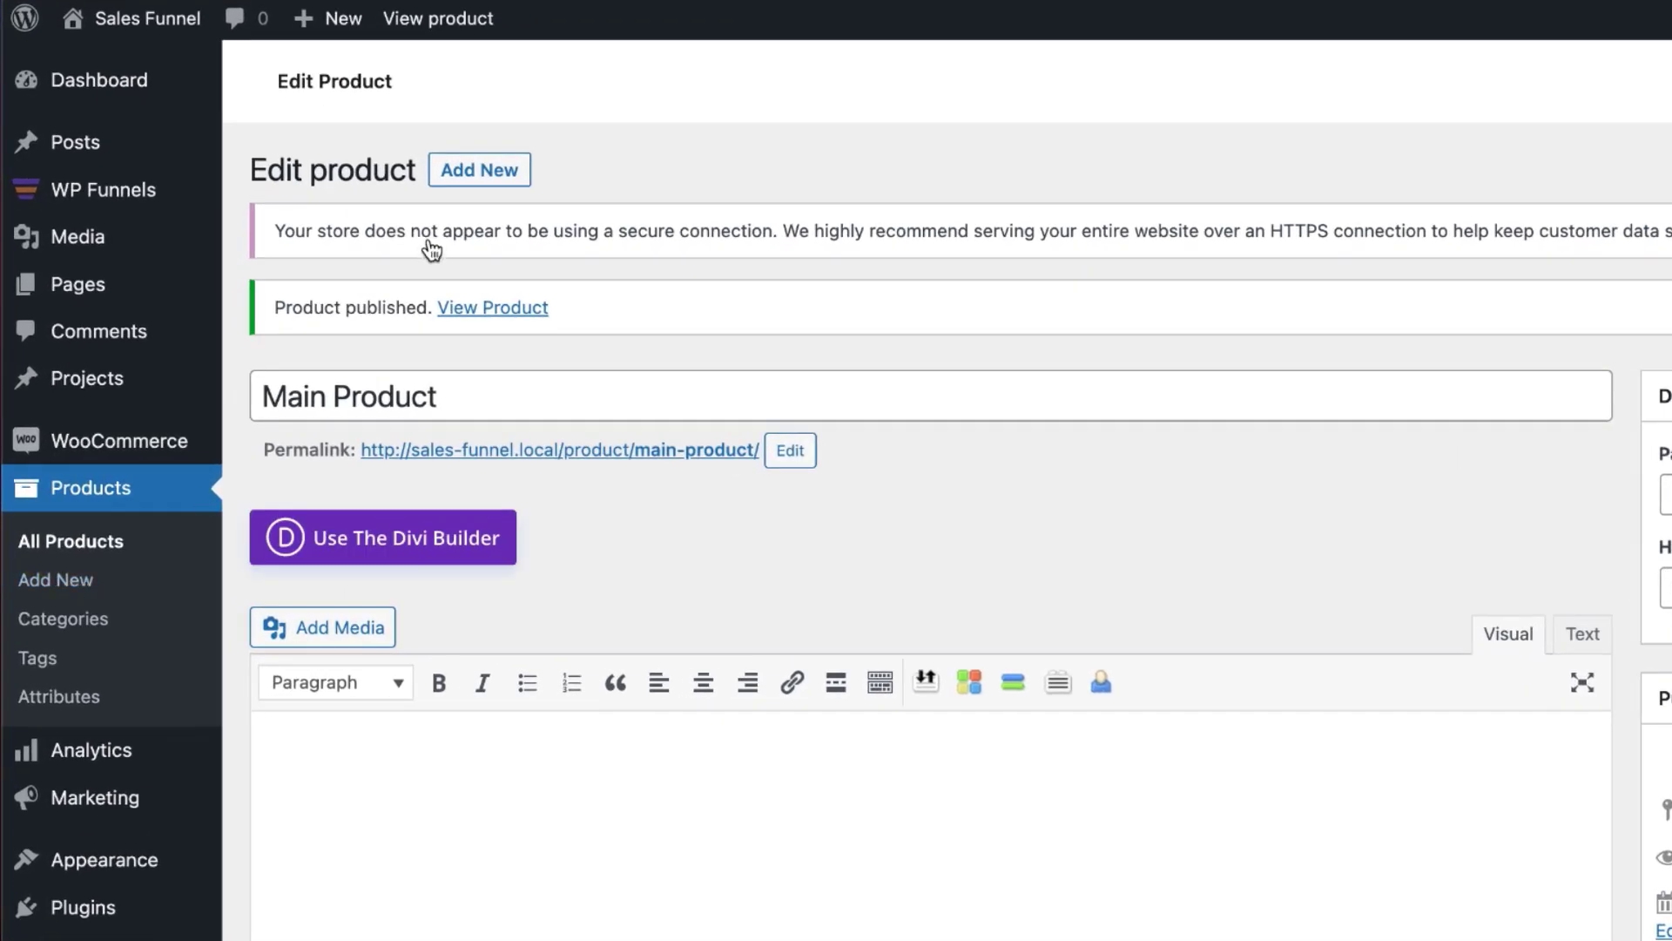
# Add another product named Upsell Product with a regular price of 29
pyautogui.click(505, 179)
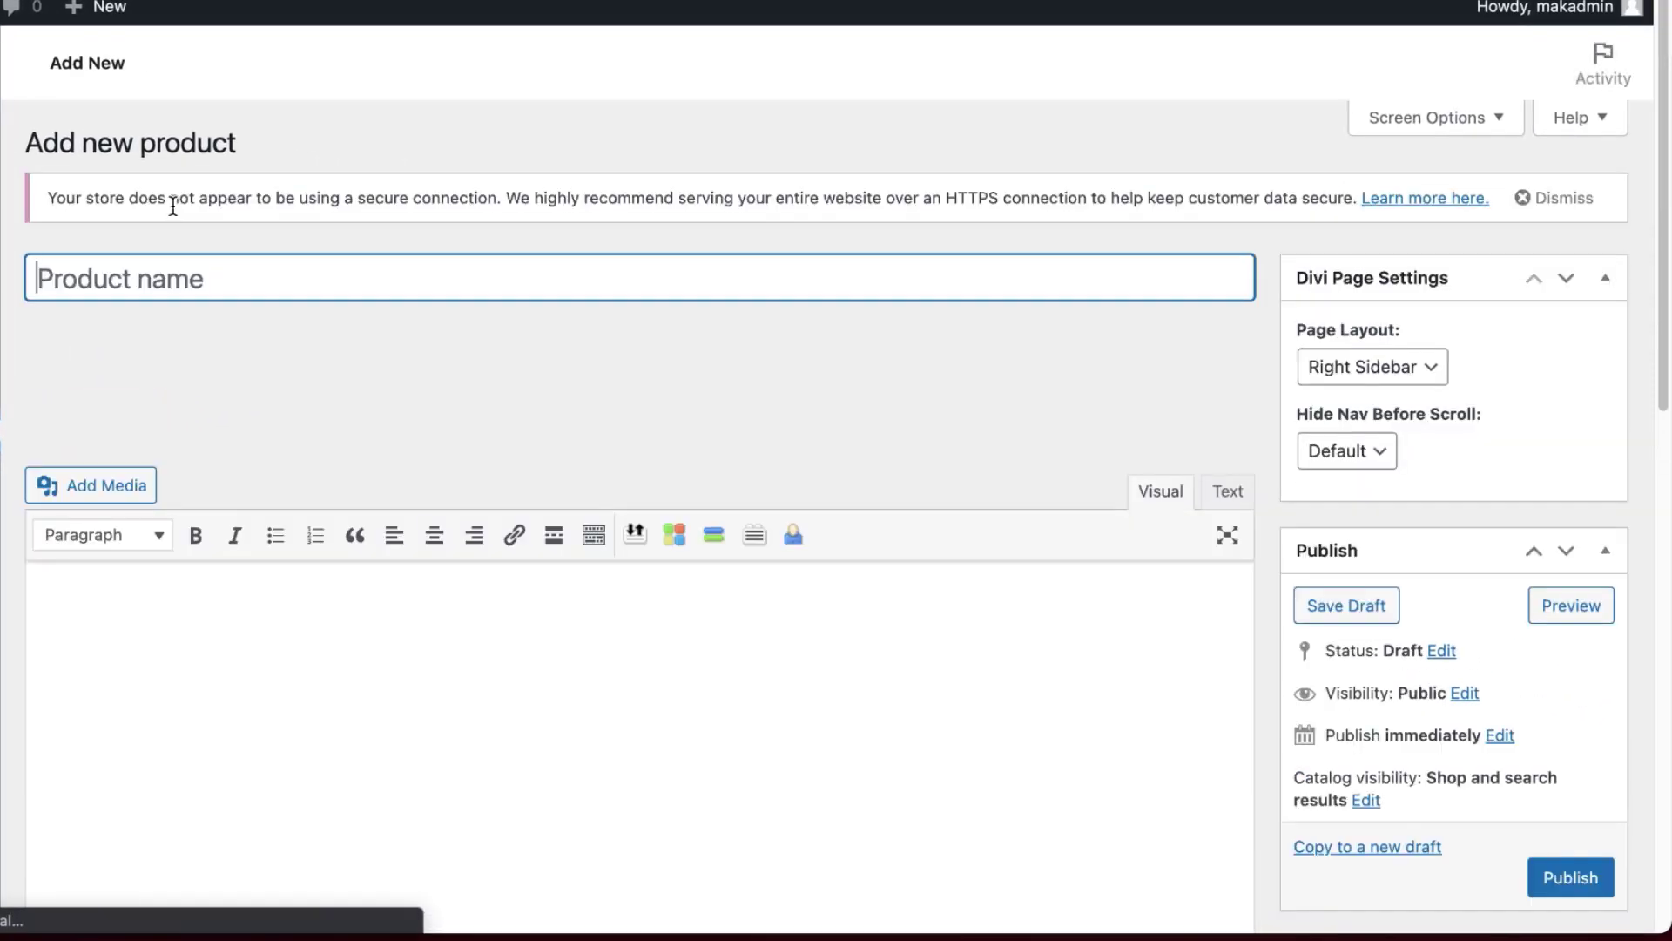
pyautogui.write('Ups')
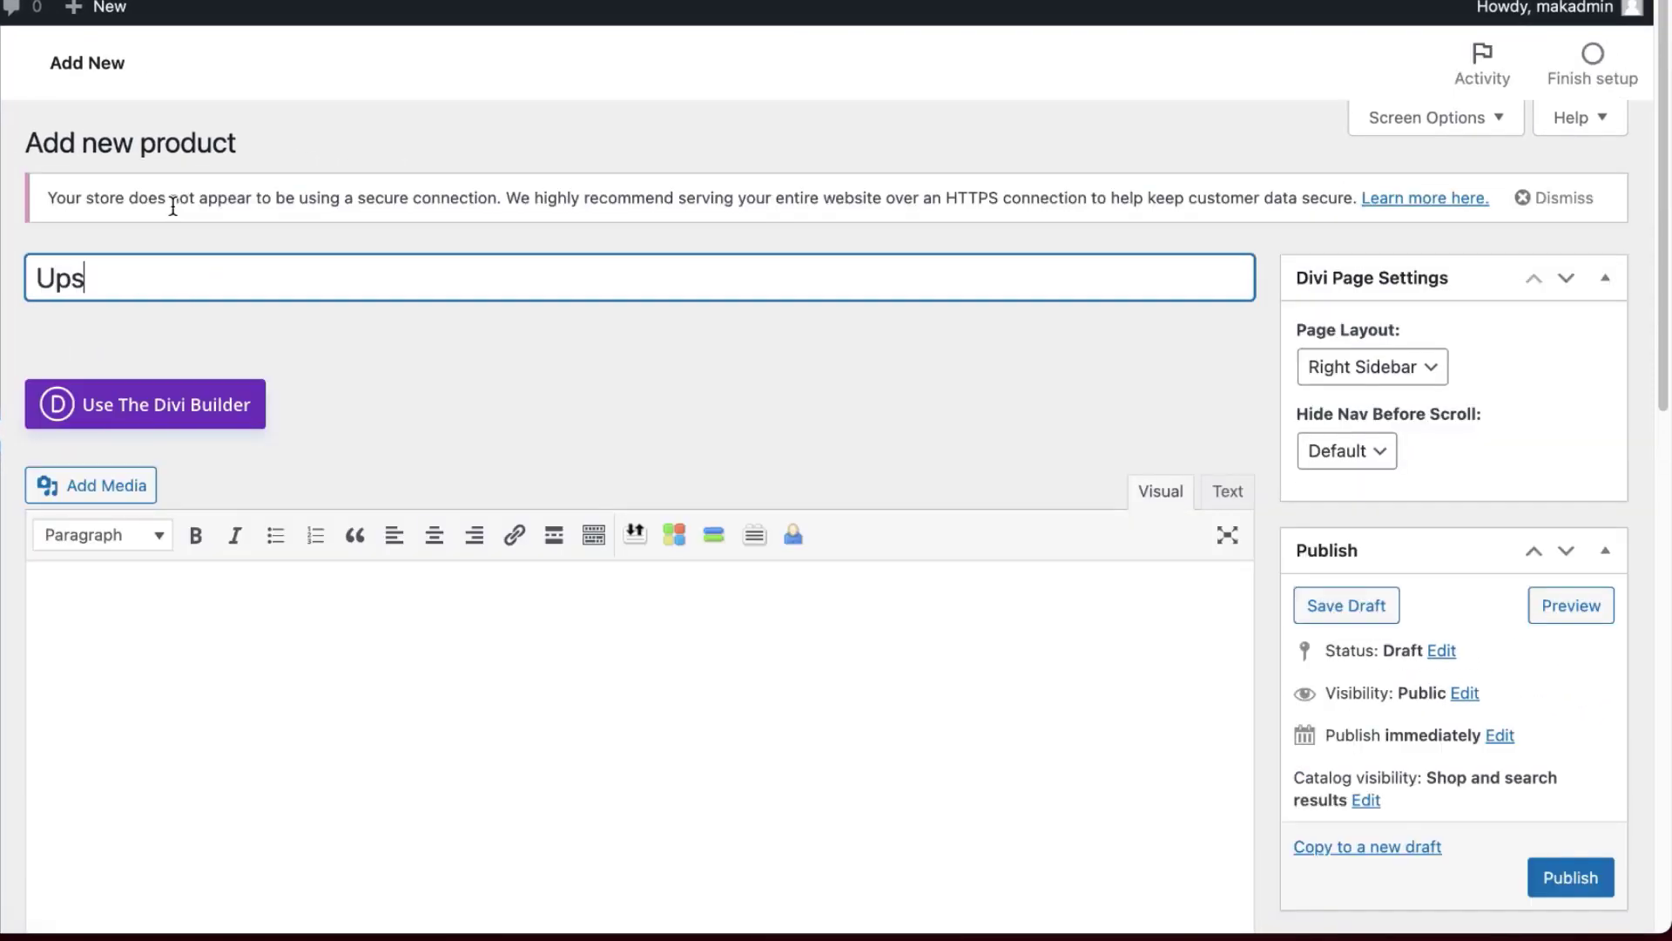
pyautogui.write('ell Product')
pyautogui.scroll(-8, 1057, 498)
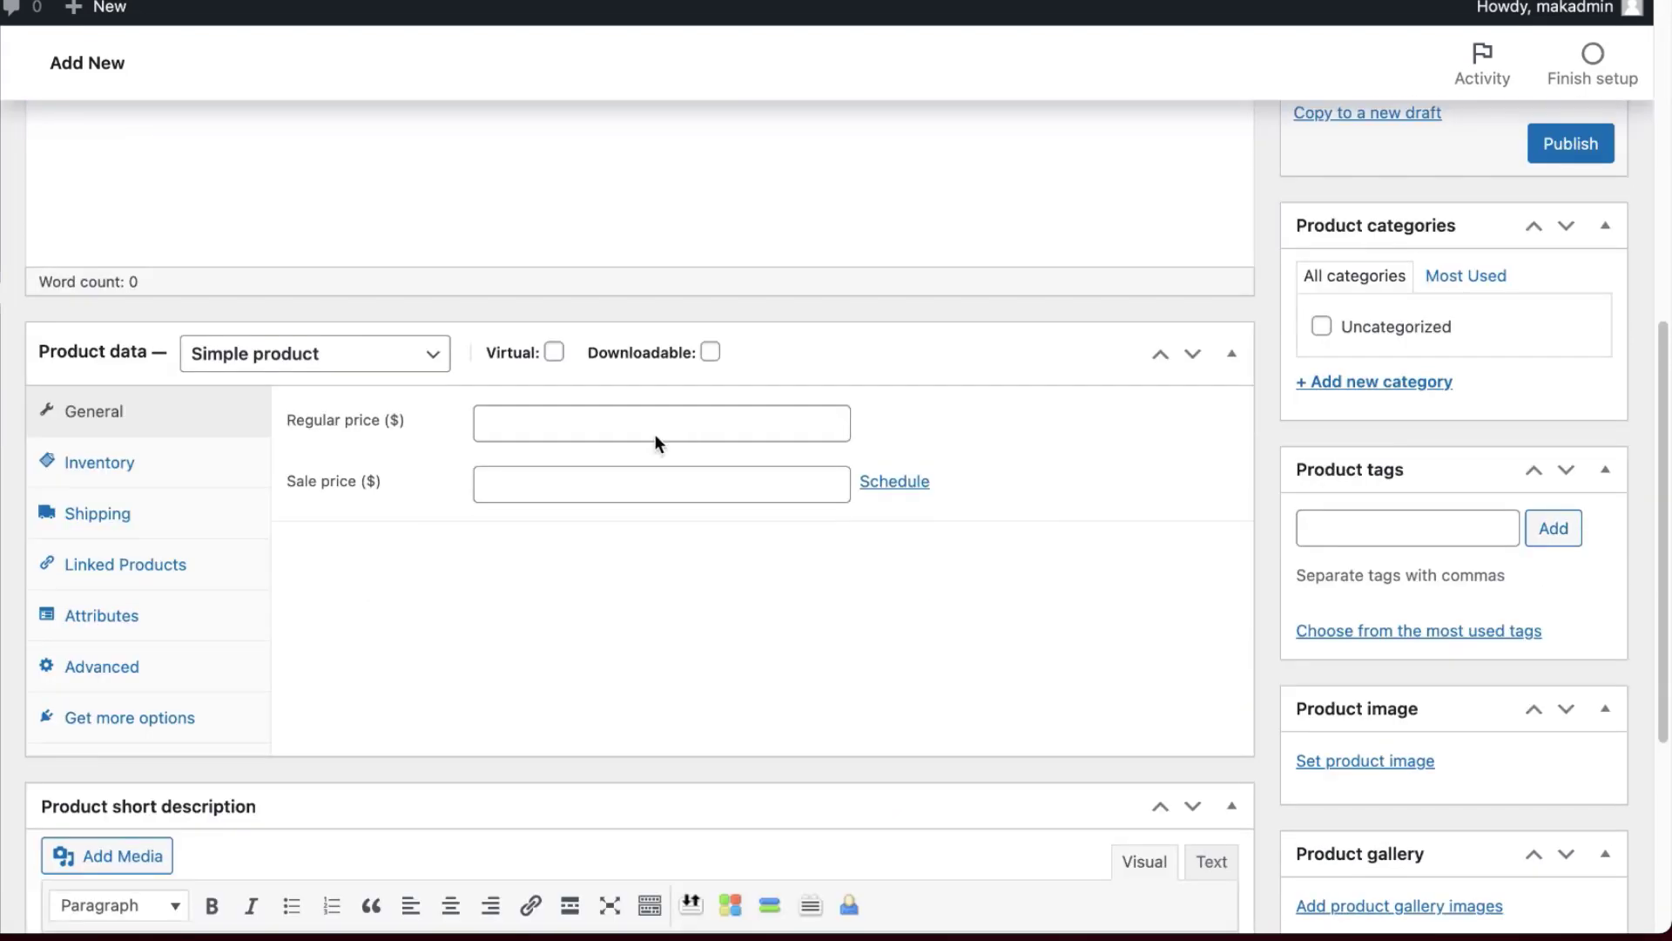
pyautogui.click(631, 425)
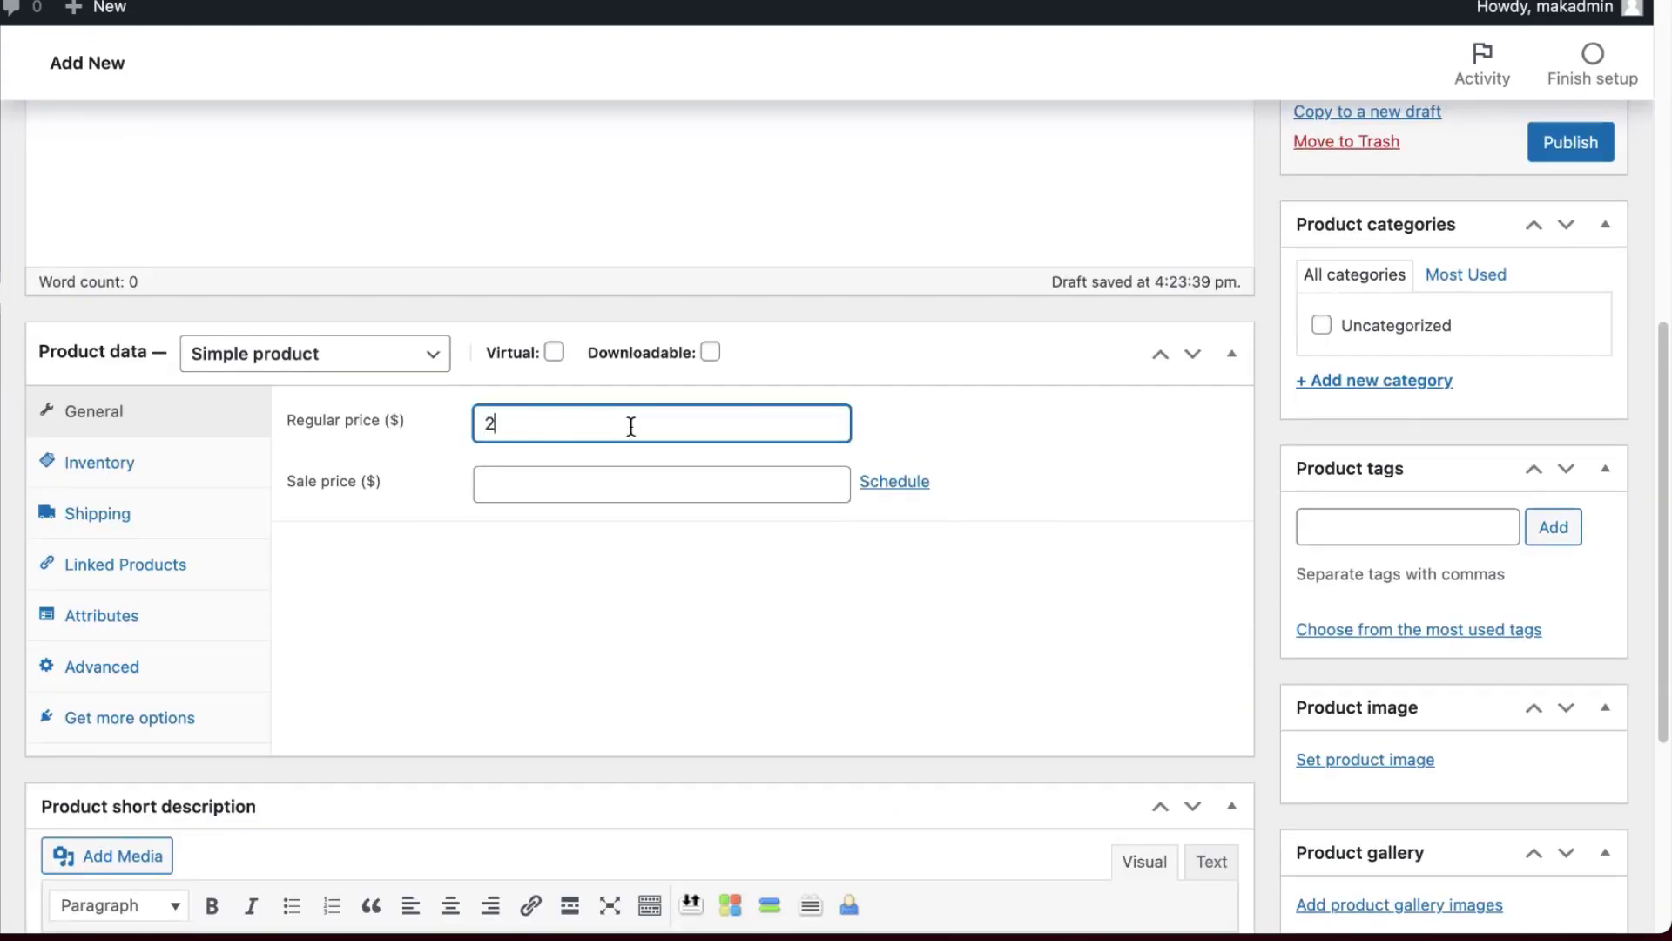
# Set nature-zen-M46VyNq4yIg-unsplash.jpg as the Upsell Product's image, and publish the product before returning to the list of all products
pyautogui.scroll(-2, 1460, 474)
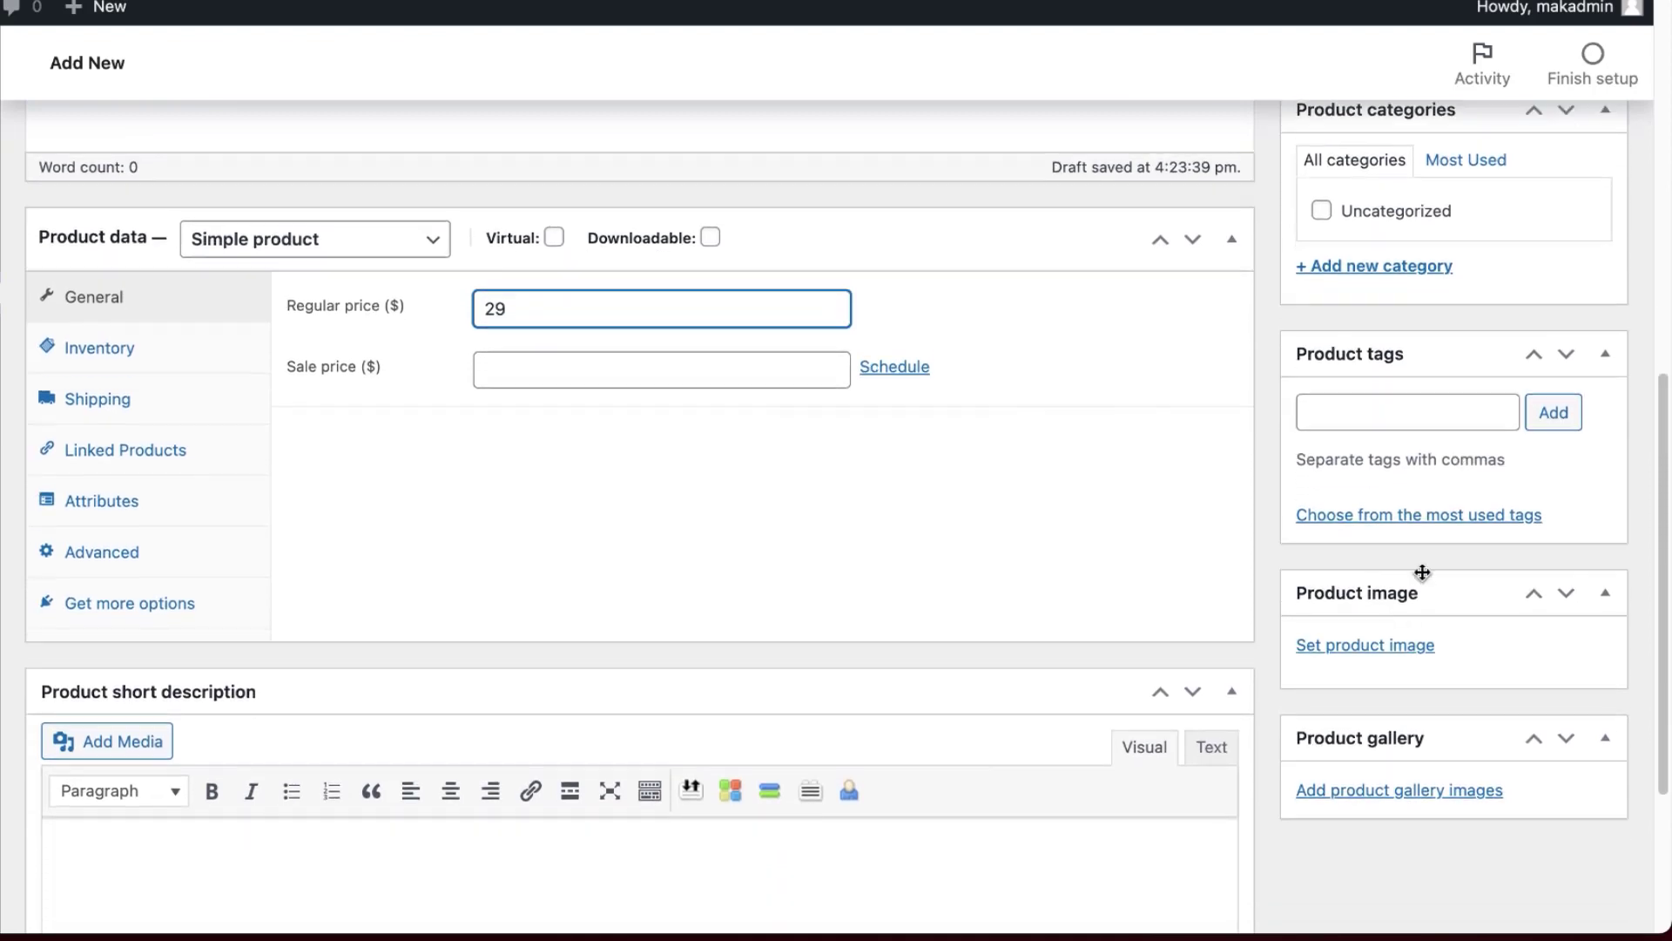
pyautogui.click(1361, 647)
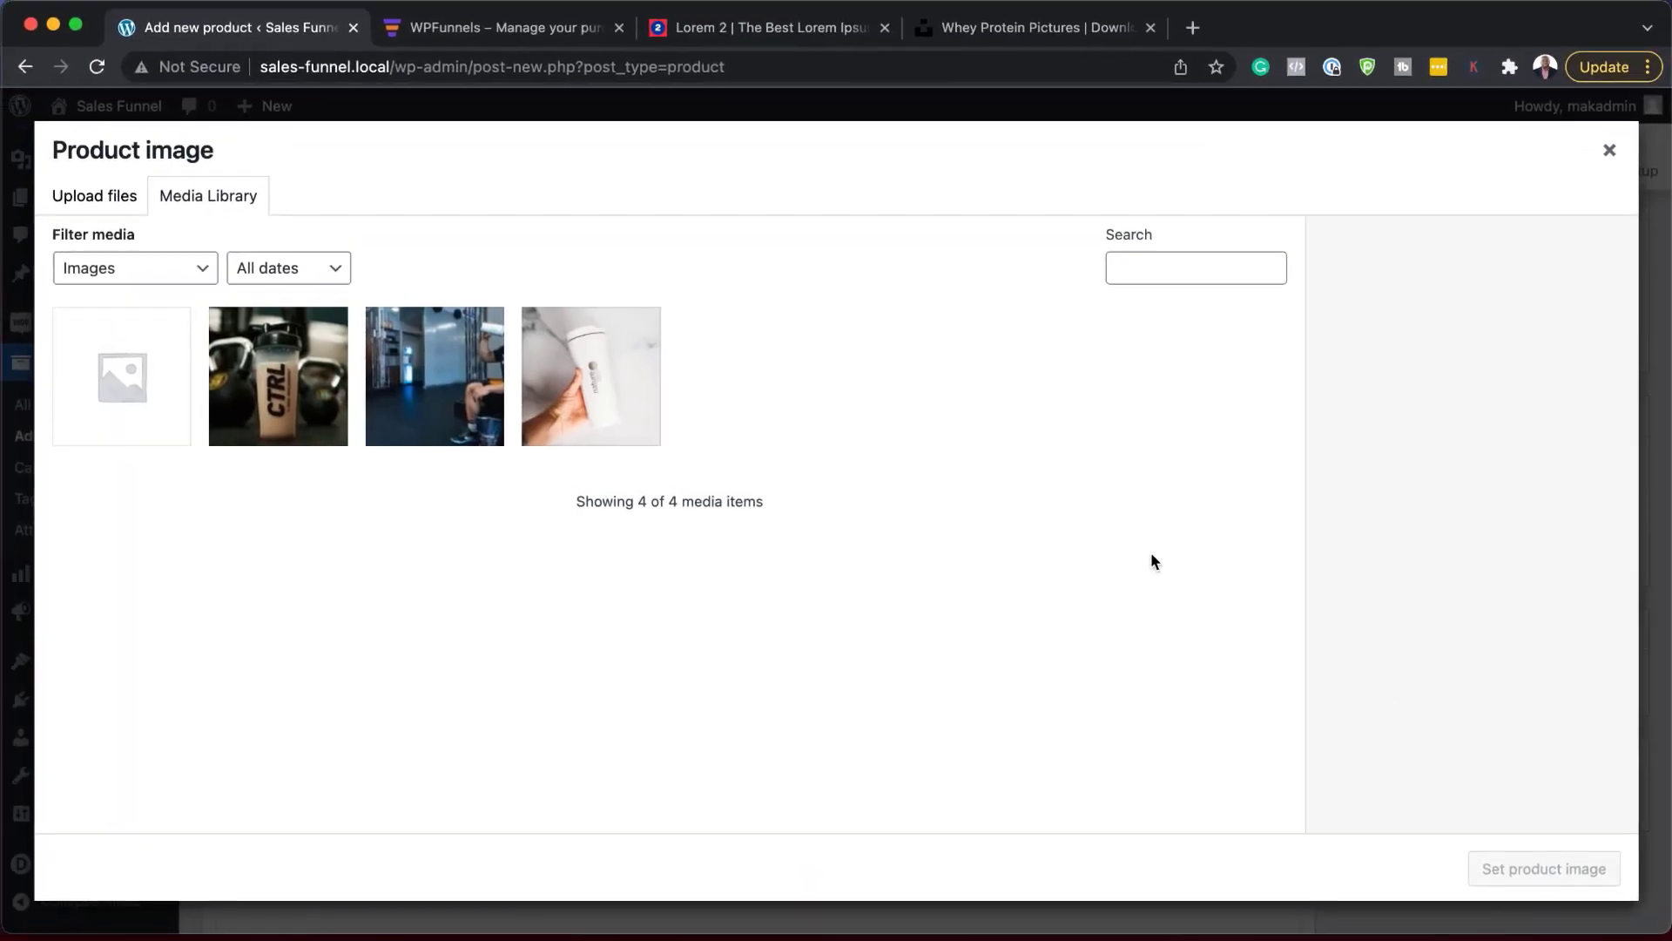
pyautogui.click(610, 415)
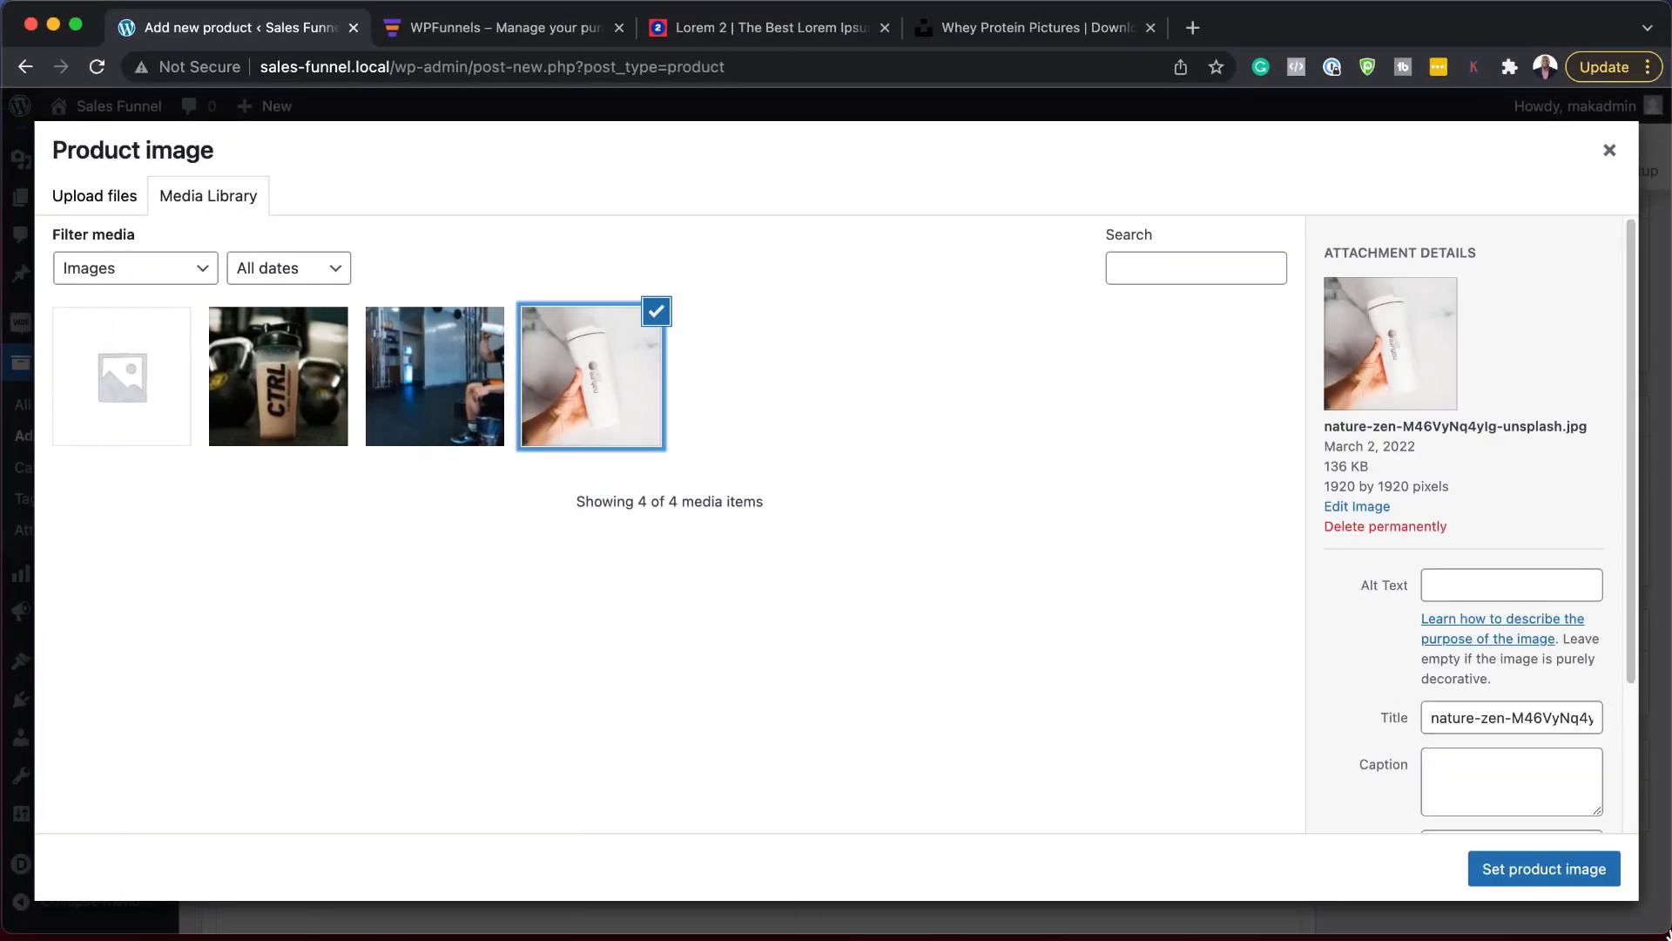
pyautogui.click(1549, 876)
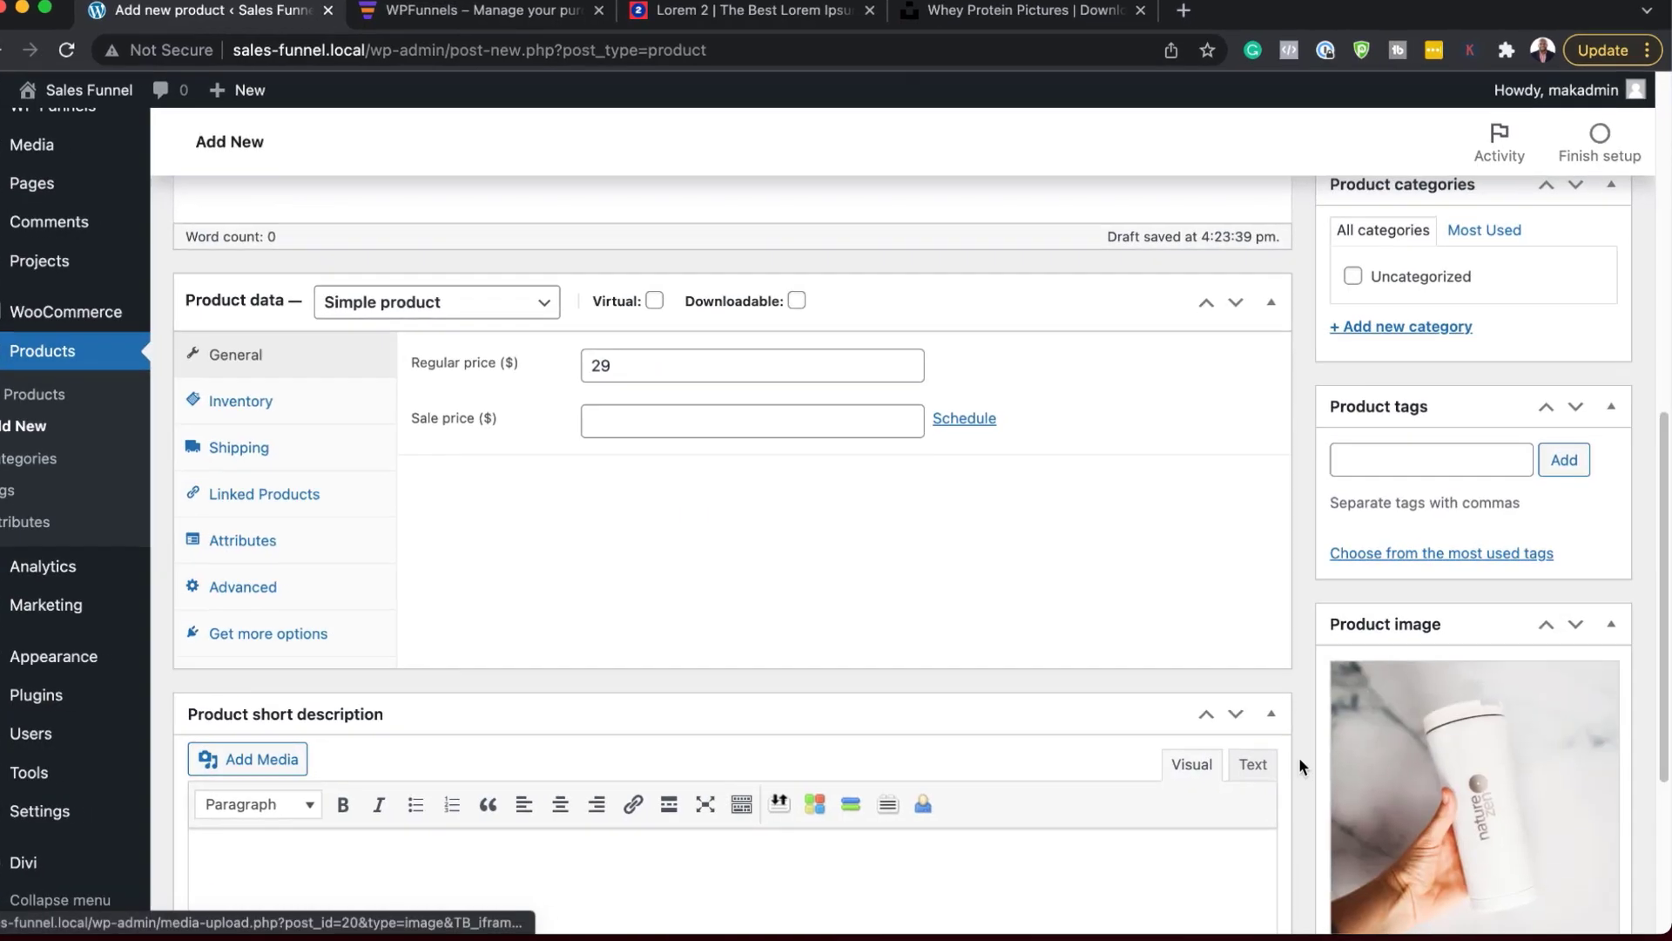
pyautogui.scroll(10, 1146, 601)
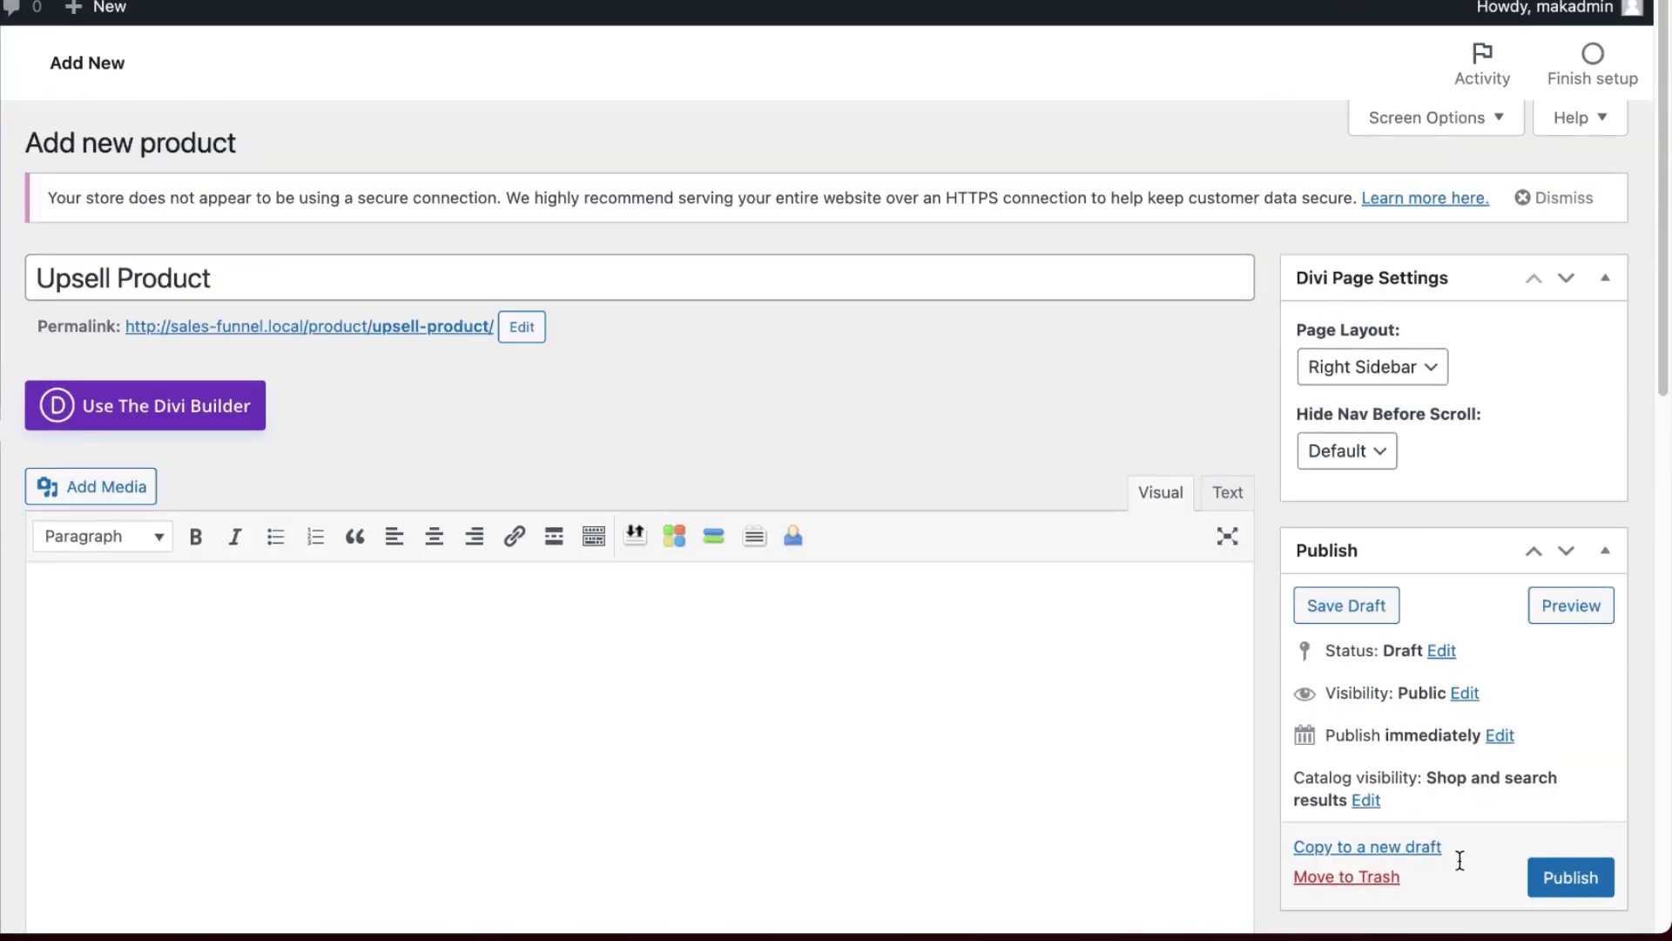
pyautogui.click(1570, 877)
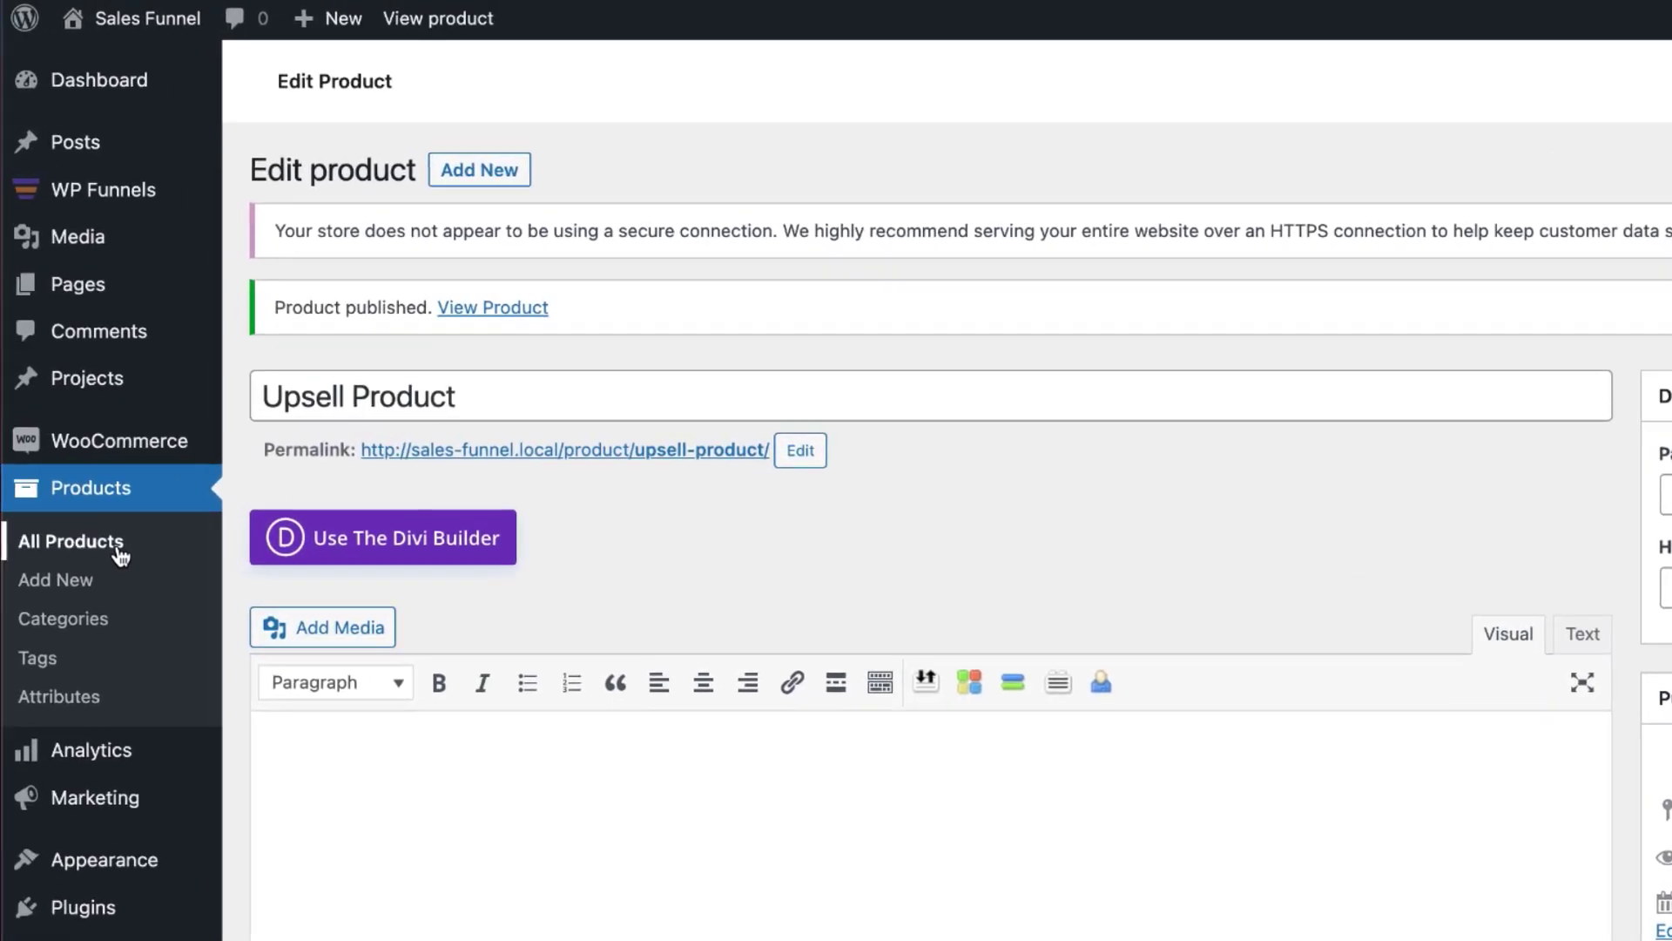
pyautogui.click(121, 553)
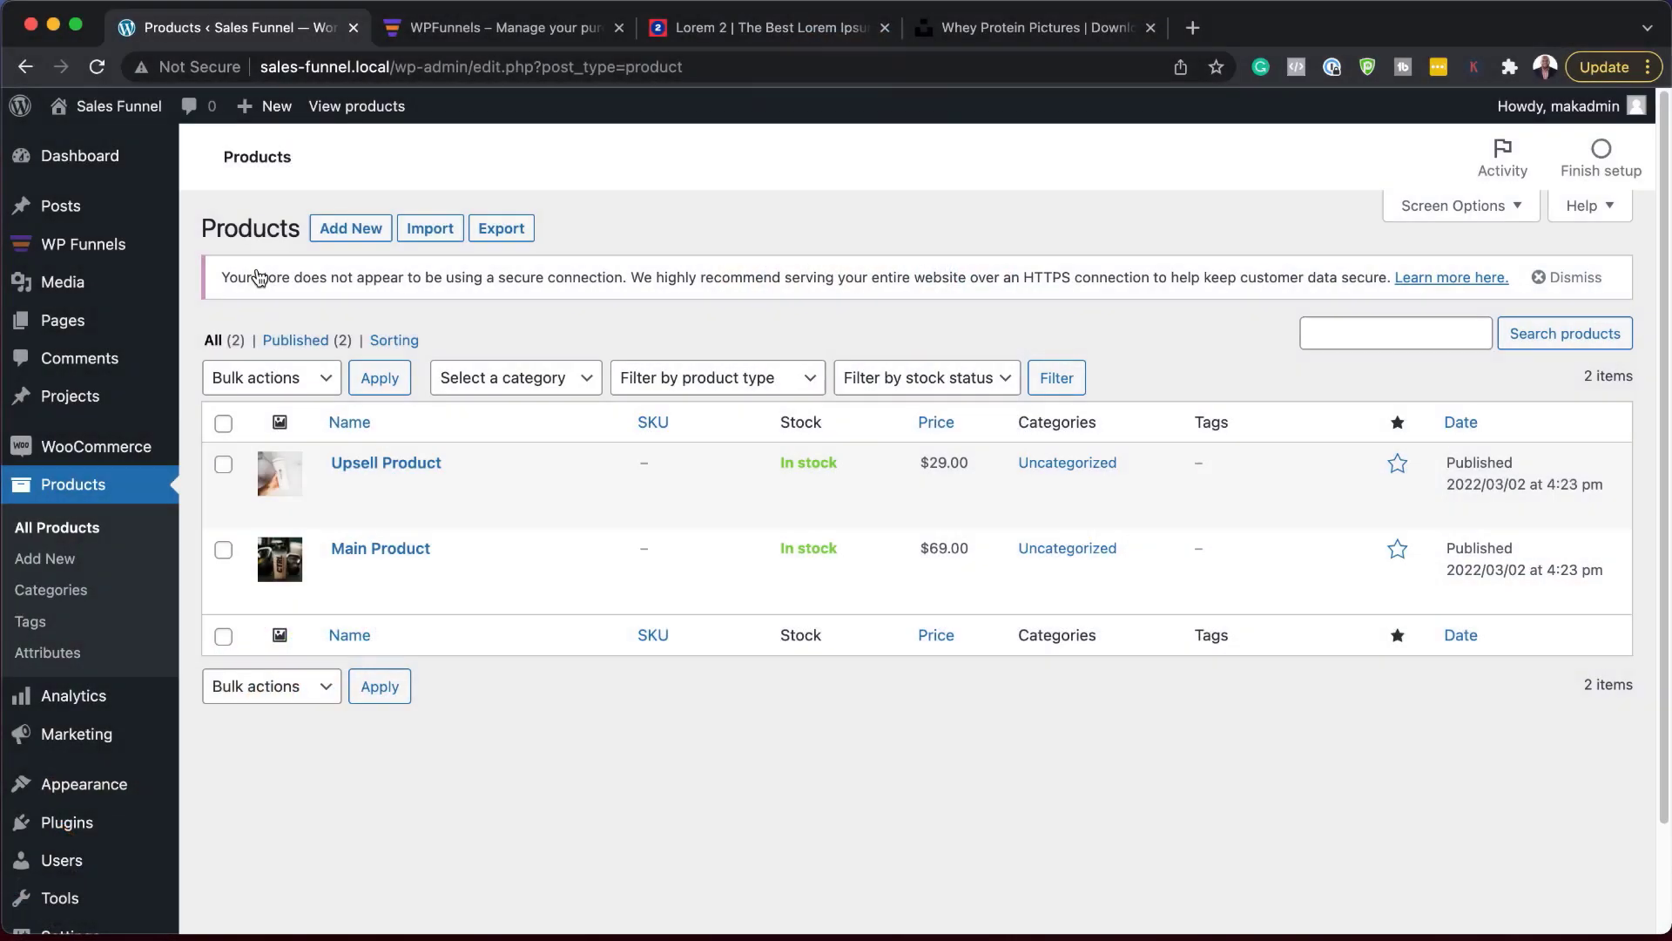
# Create the first funnel in WP Funnels by importing the three-step Weight Loss template
pyautogui.moveTo(105, 248)
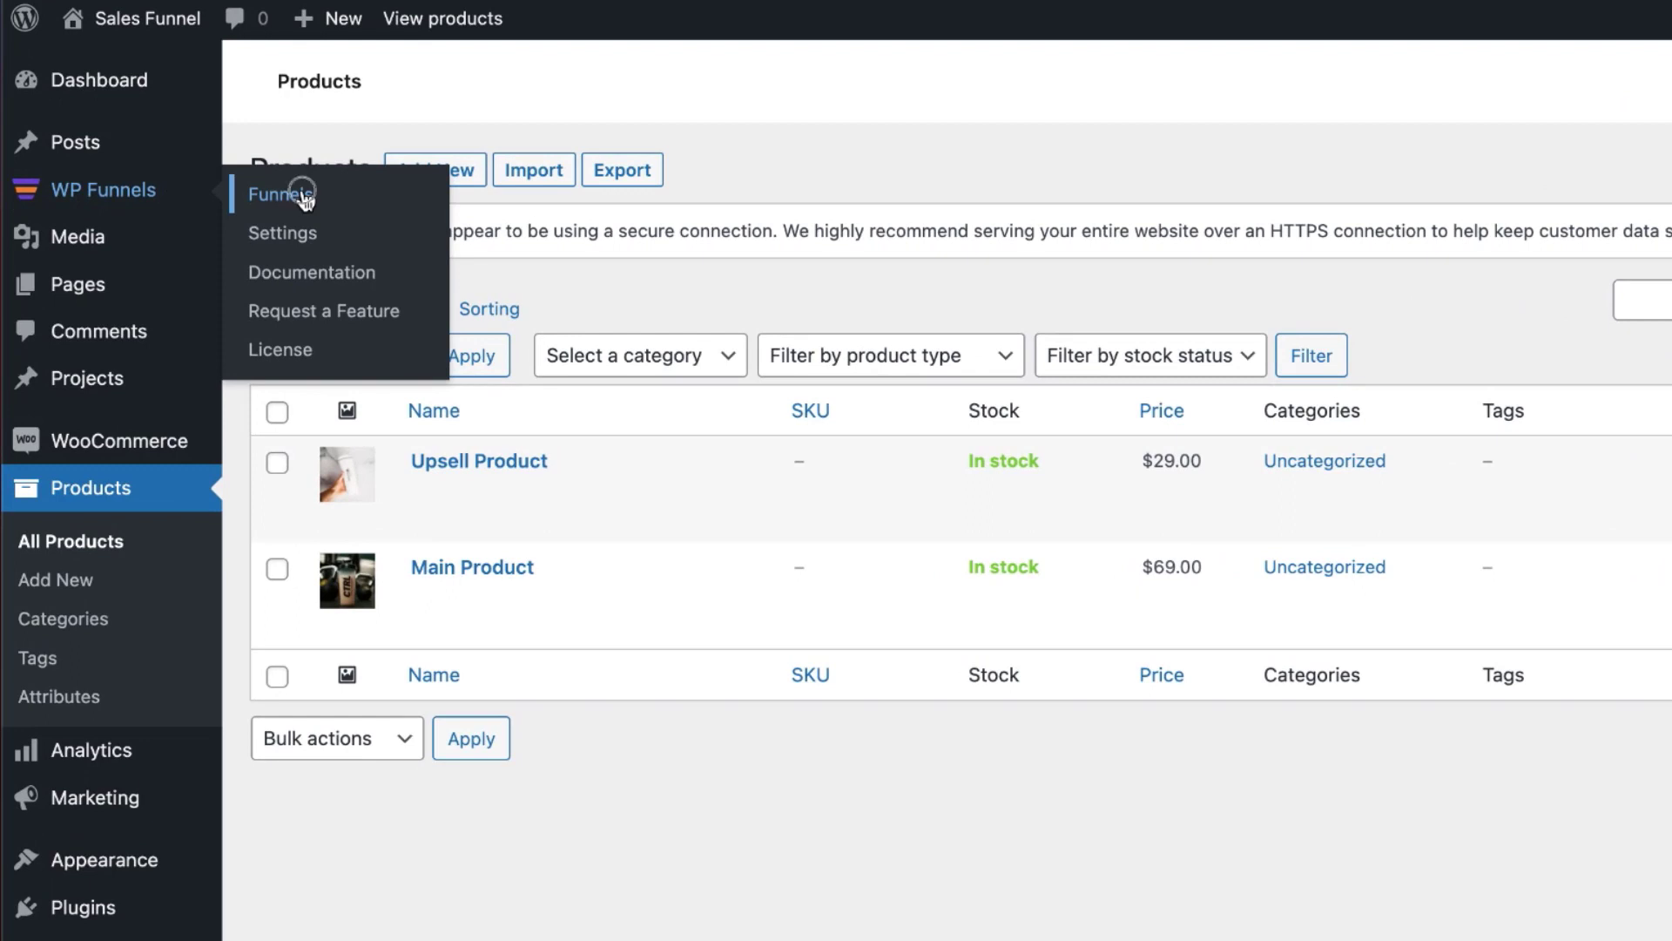
pyautogui.click(301, 197)
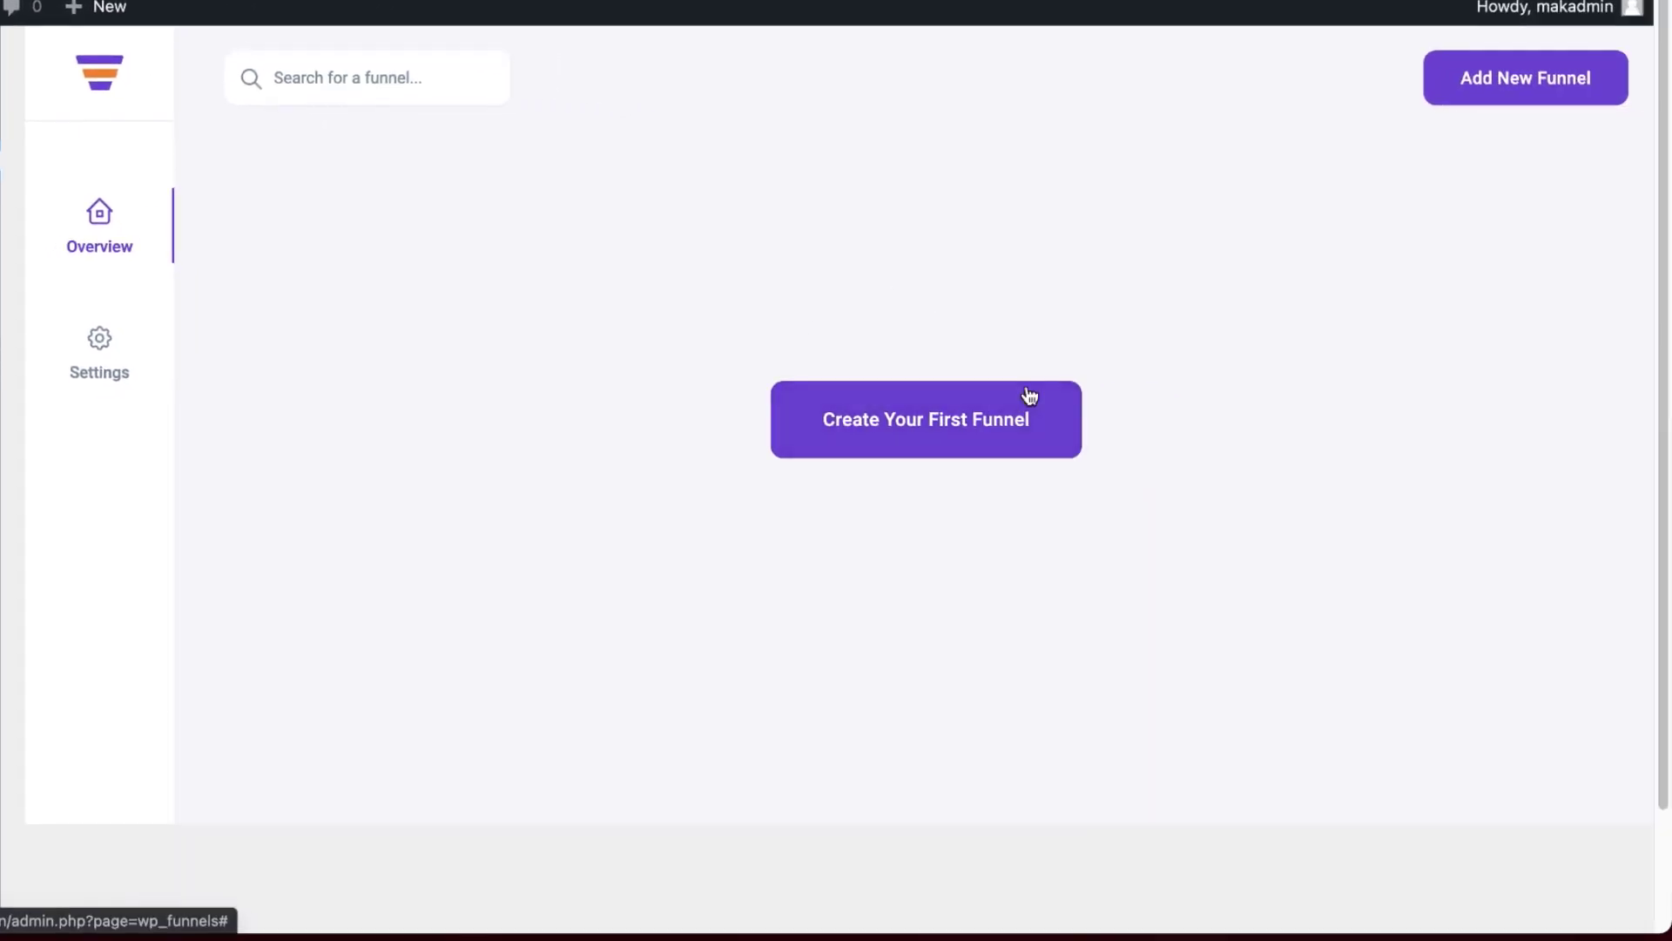
pyautogui.click(912, 431)
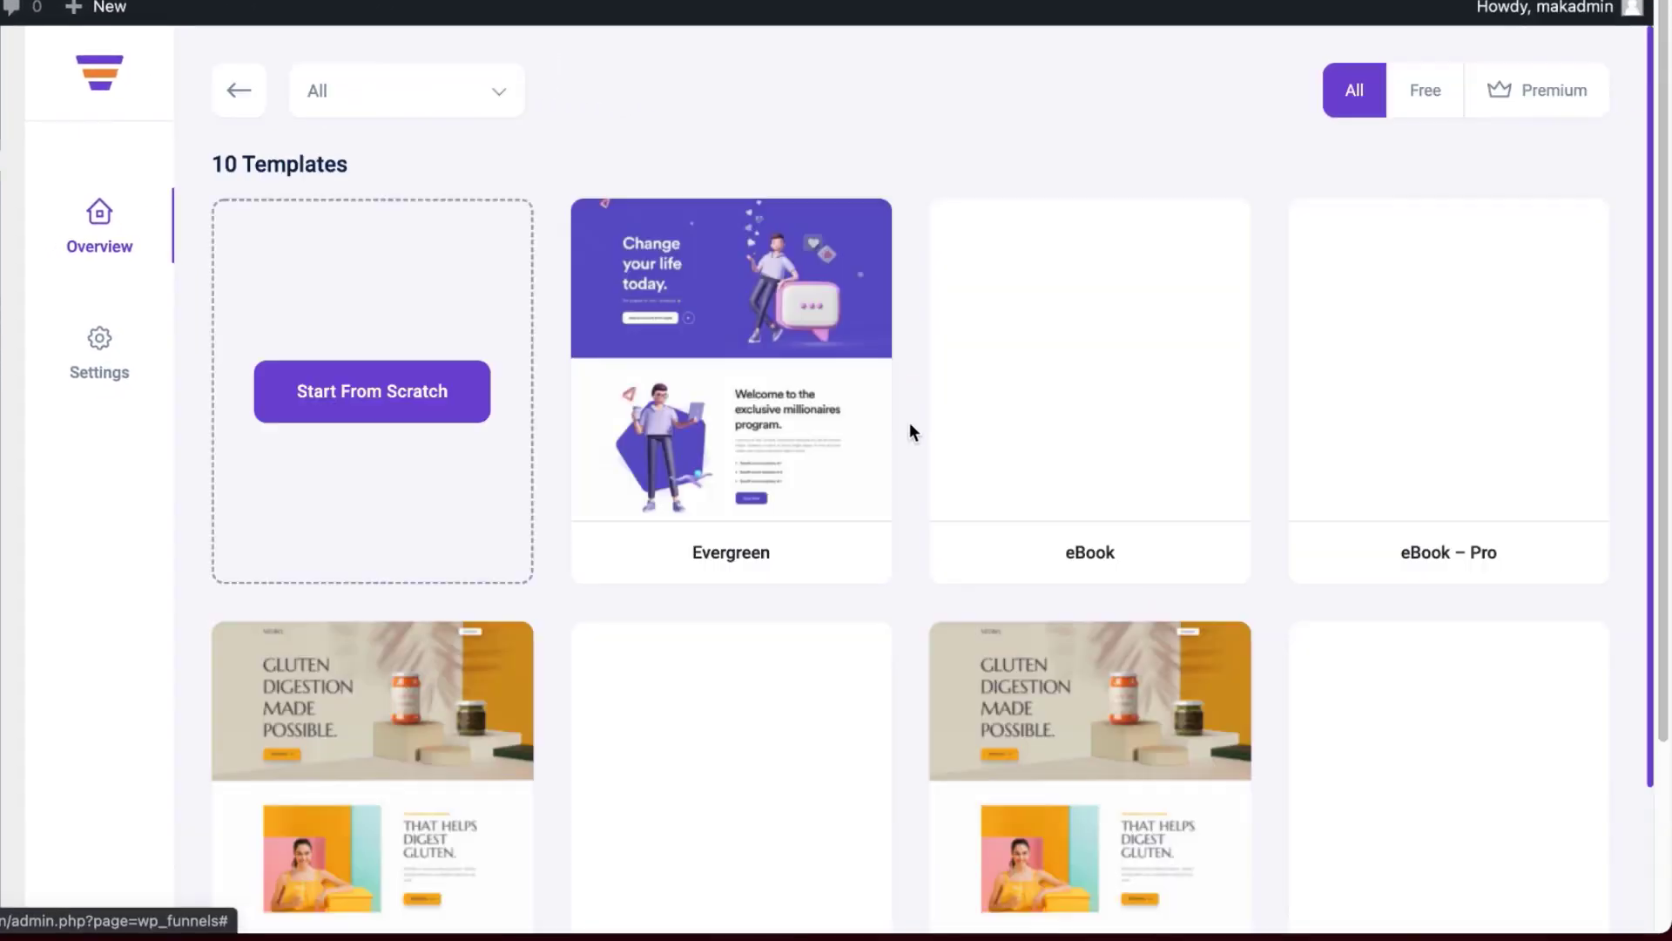
pyautogui.moveTo(1053, 474)
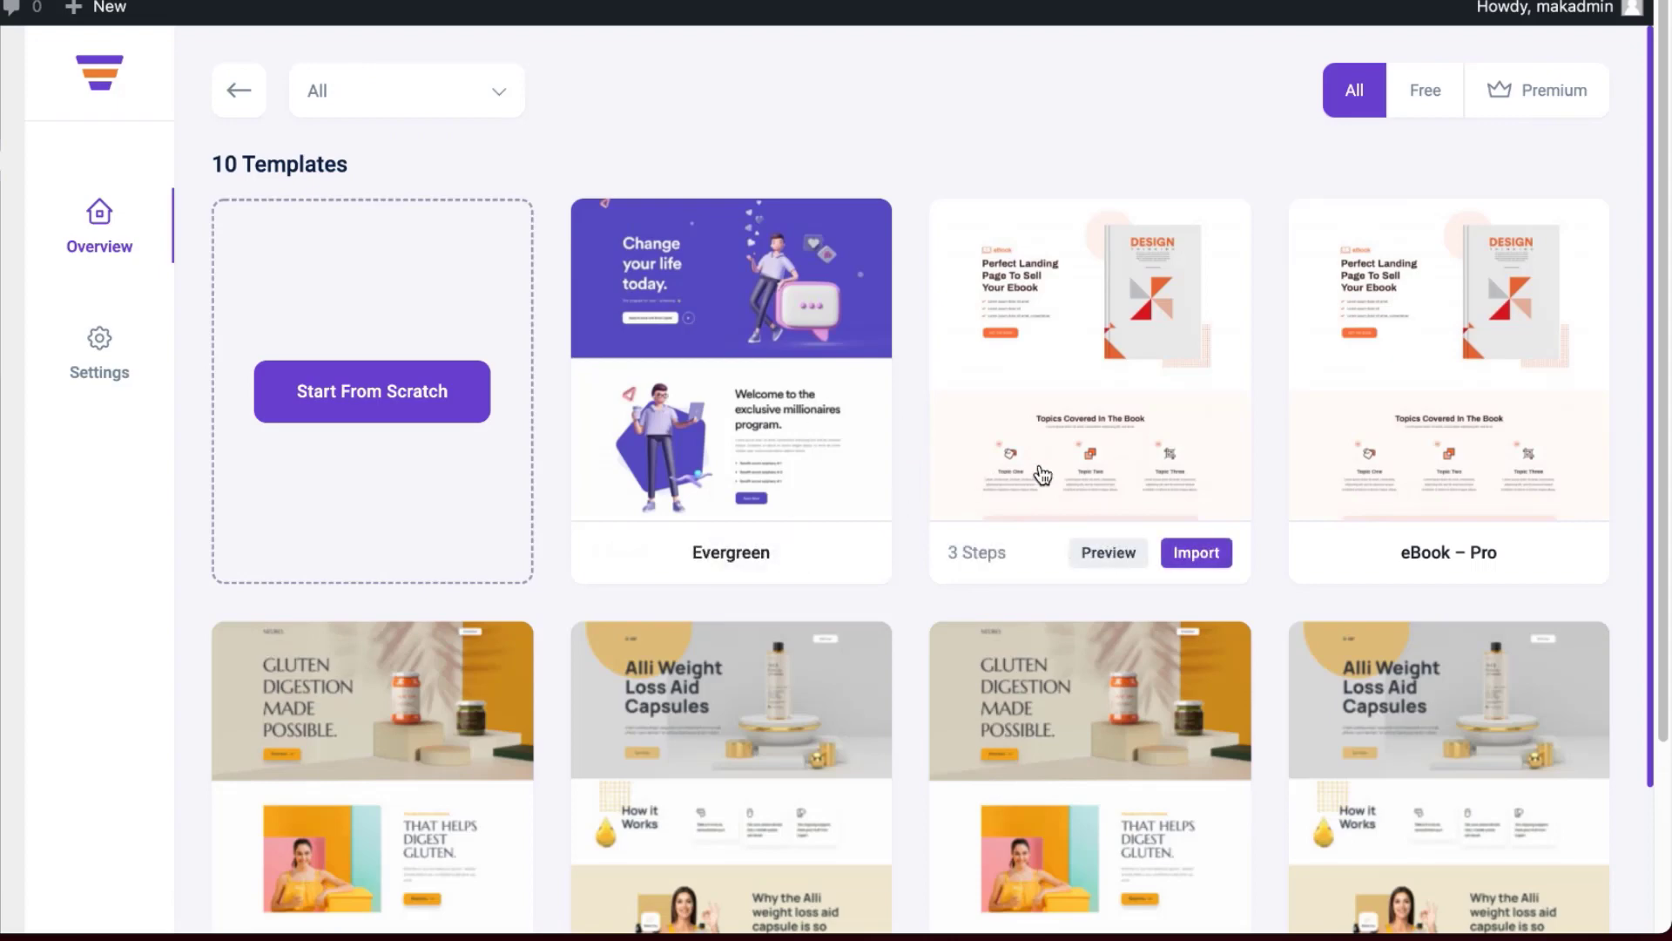
pyautogui.scroll(-1, 1054, 473)
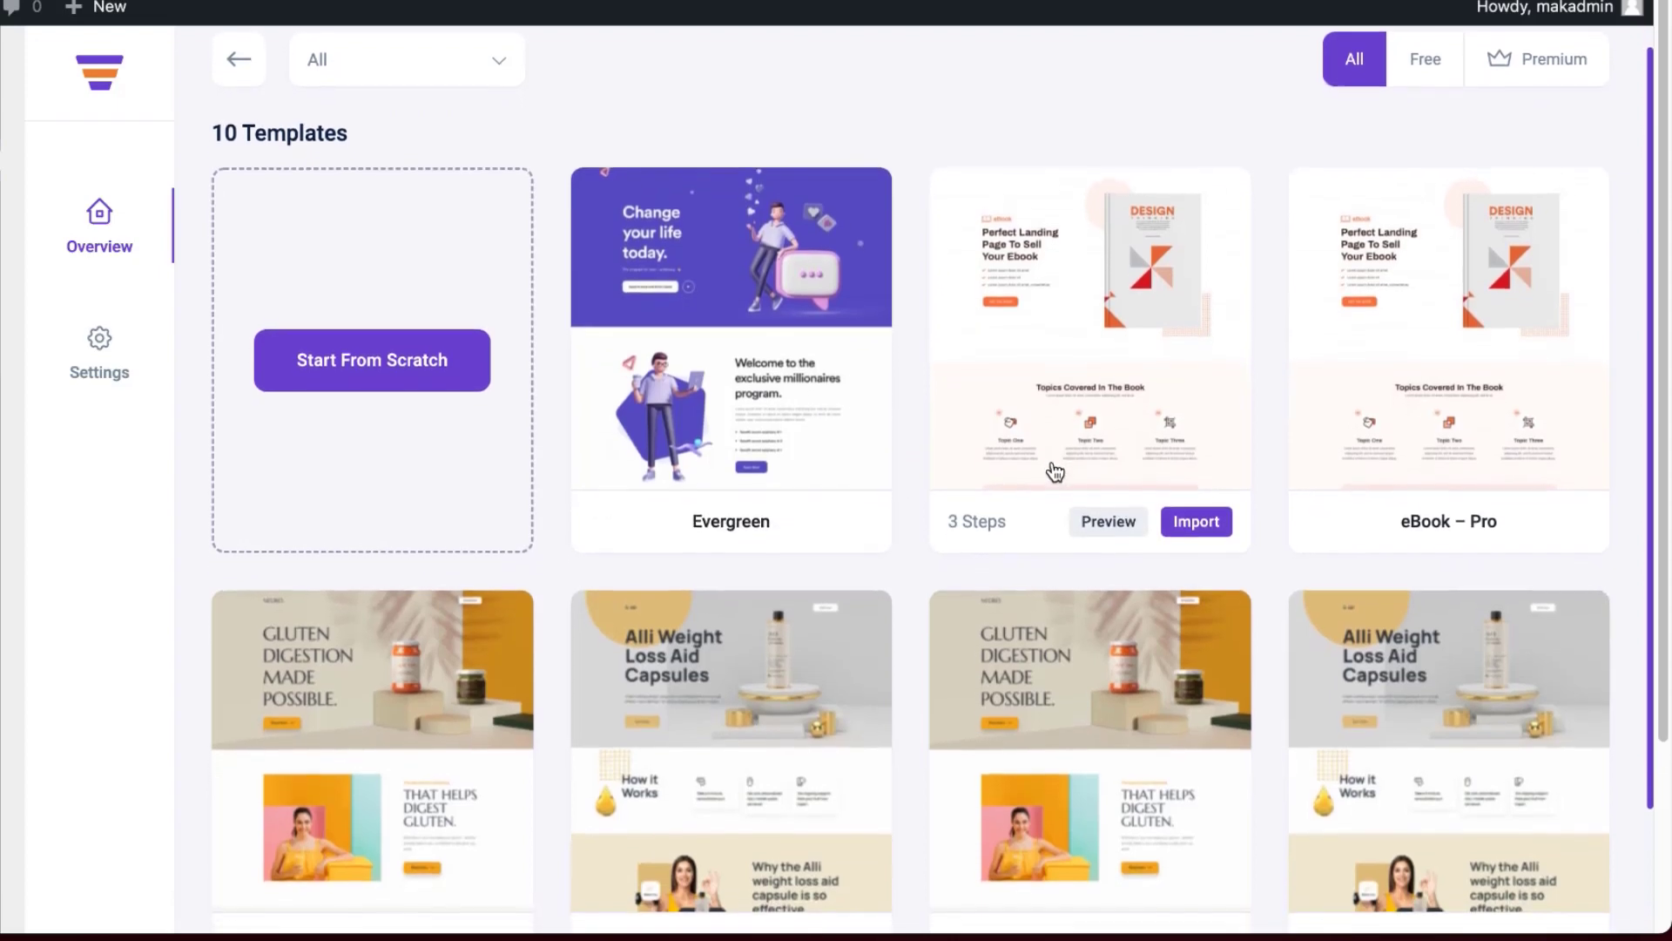
pyautogui.scroll(-2, 1055, 473)
pyautogui.scroll(-5, 1053, 460)
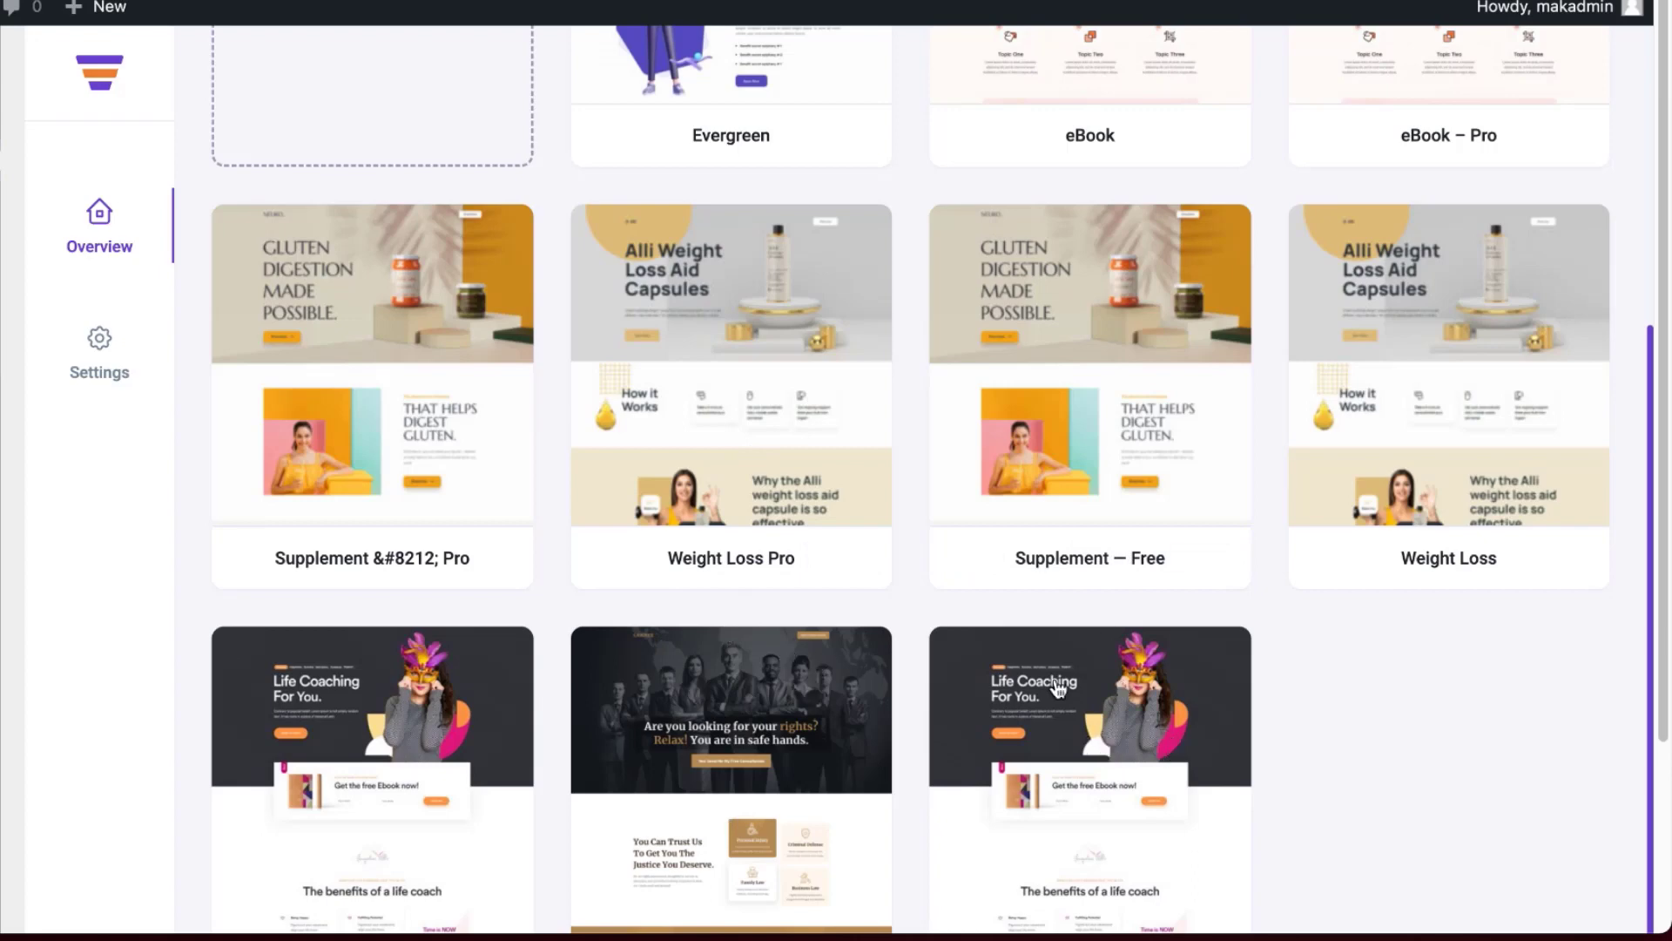
pyautogui.scroll(1, 1220, 644)
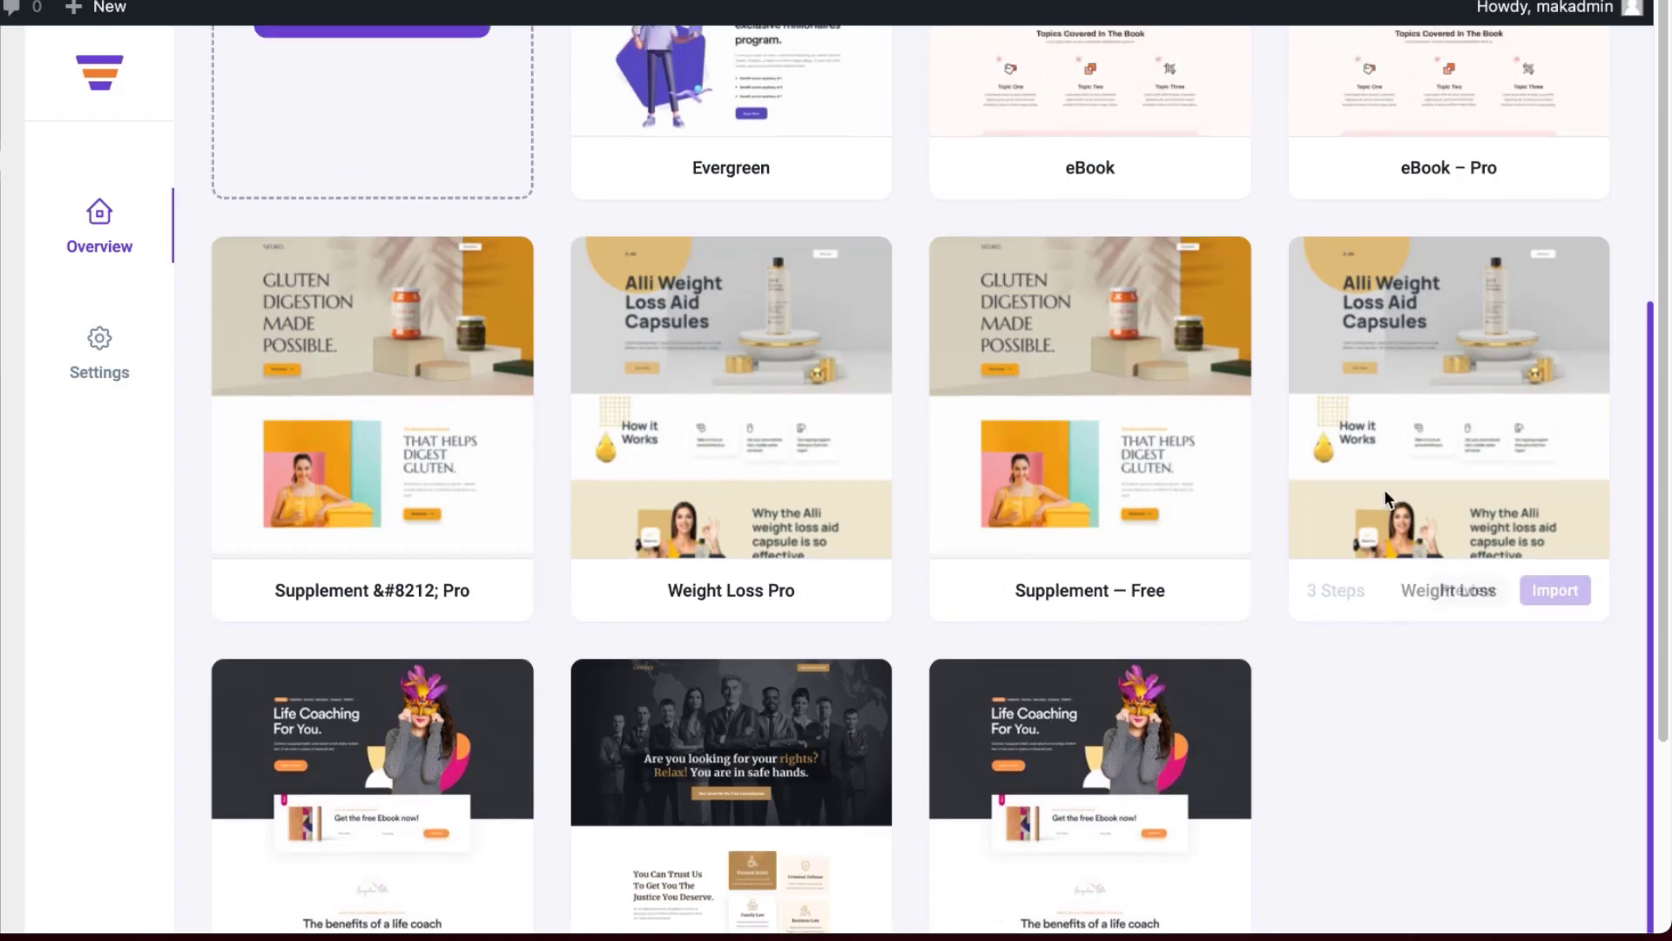
pyautogui.click(1467, 459)
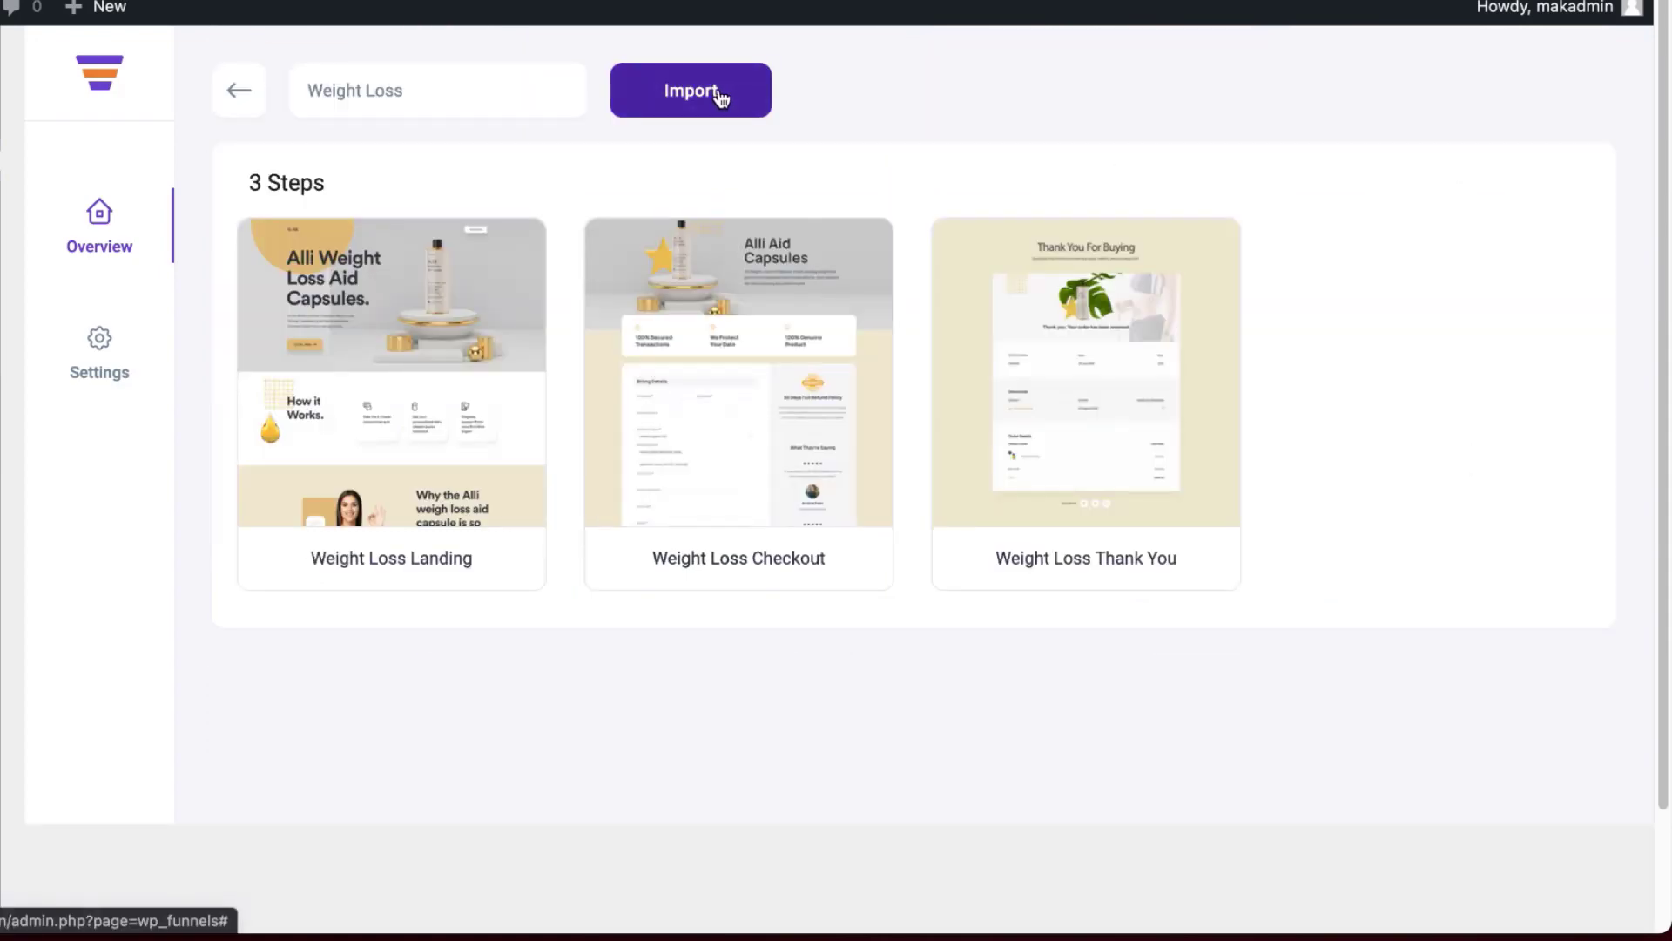
pyautogui.click(714, 106)
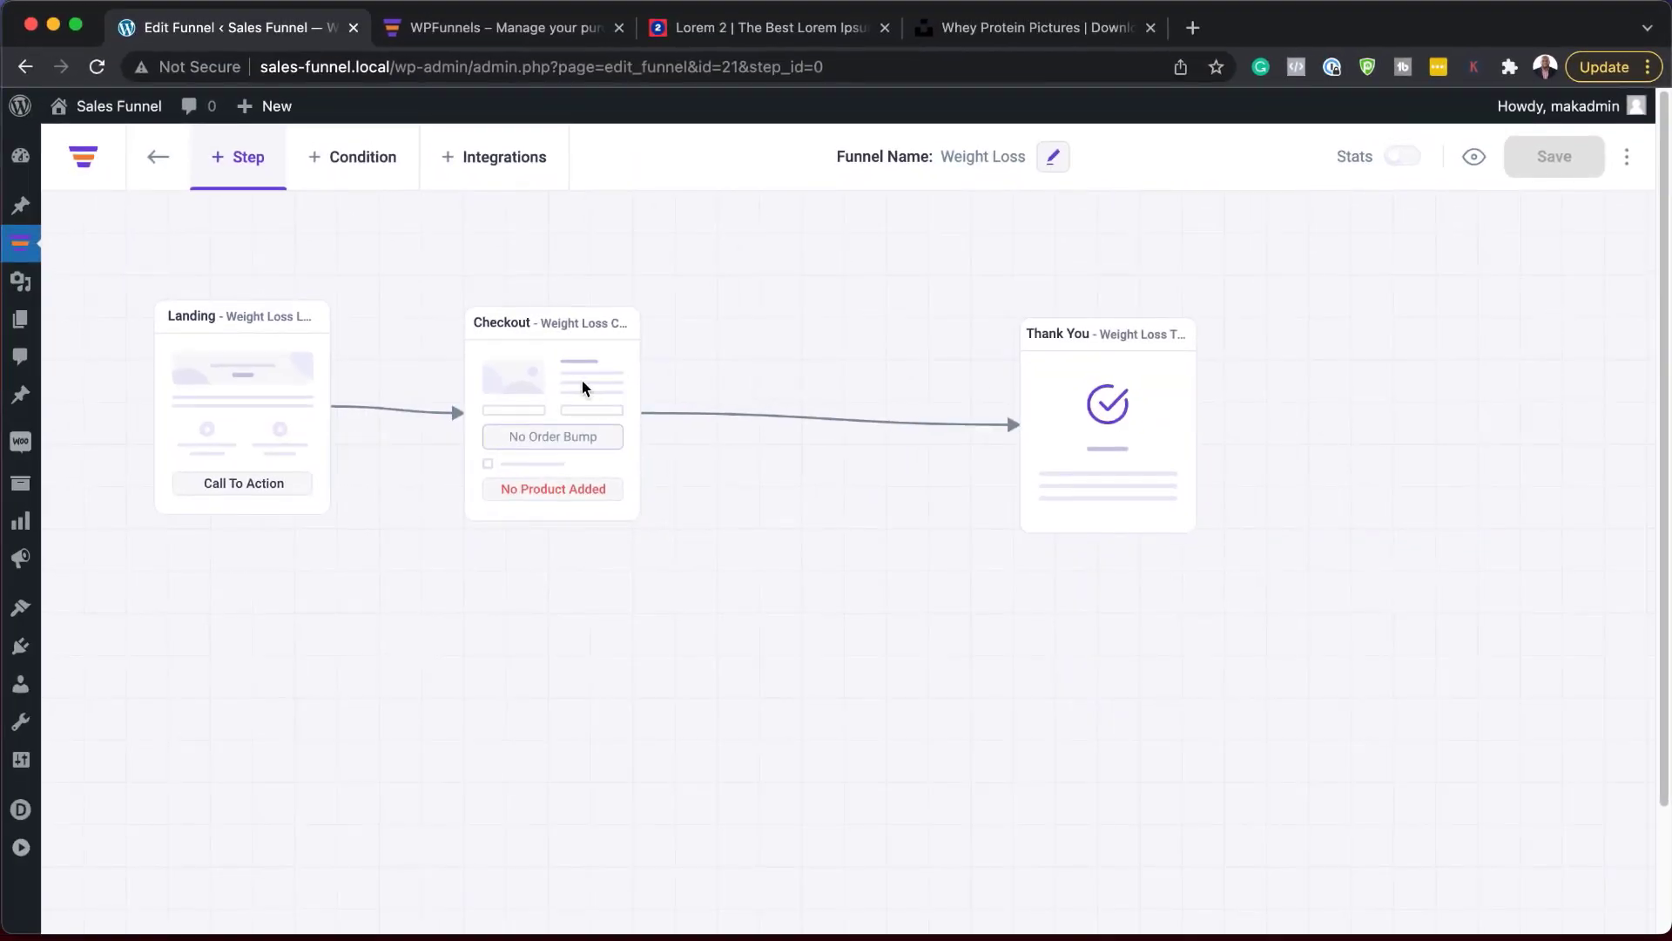
# Rearrange the funnel canvas by moving the Checkout step right and lowering the Landing and Checkout steps into one row
pyautogui.moveTo(681, 384); pyautogui.dragTo(684, 385)
pyautogui.moveTo(253, 403); pyautogui.dragTo(252, 483)
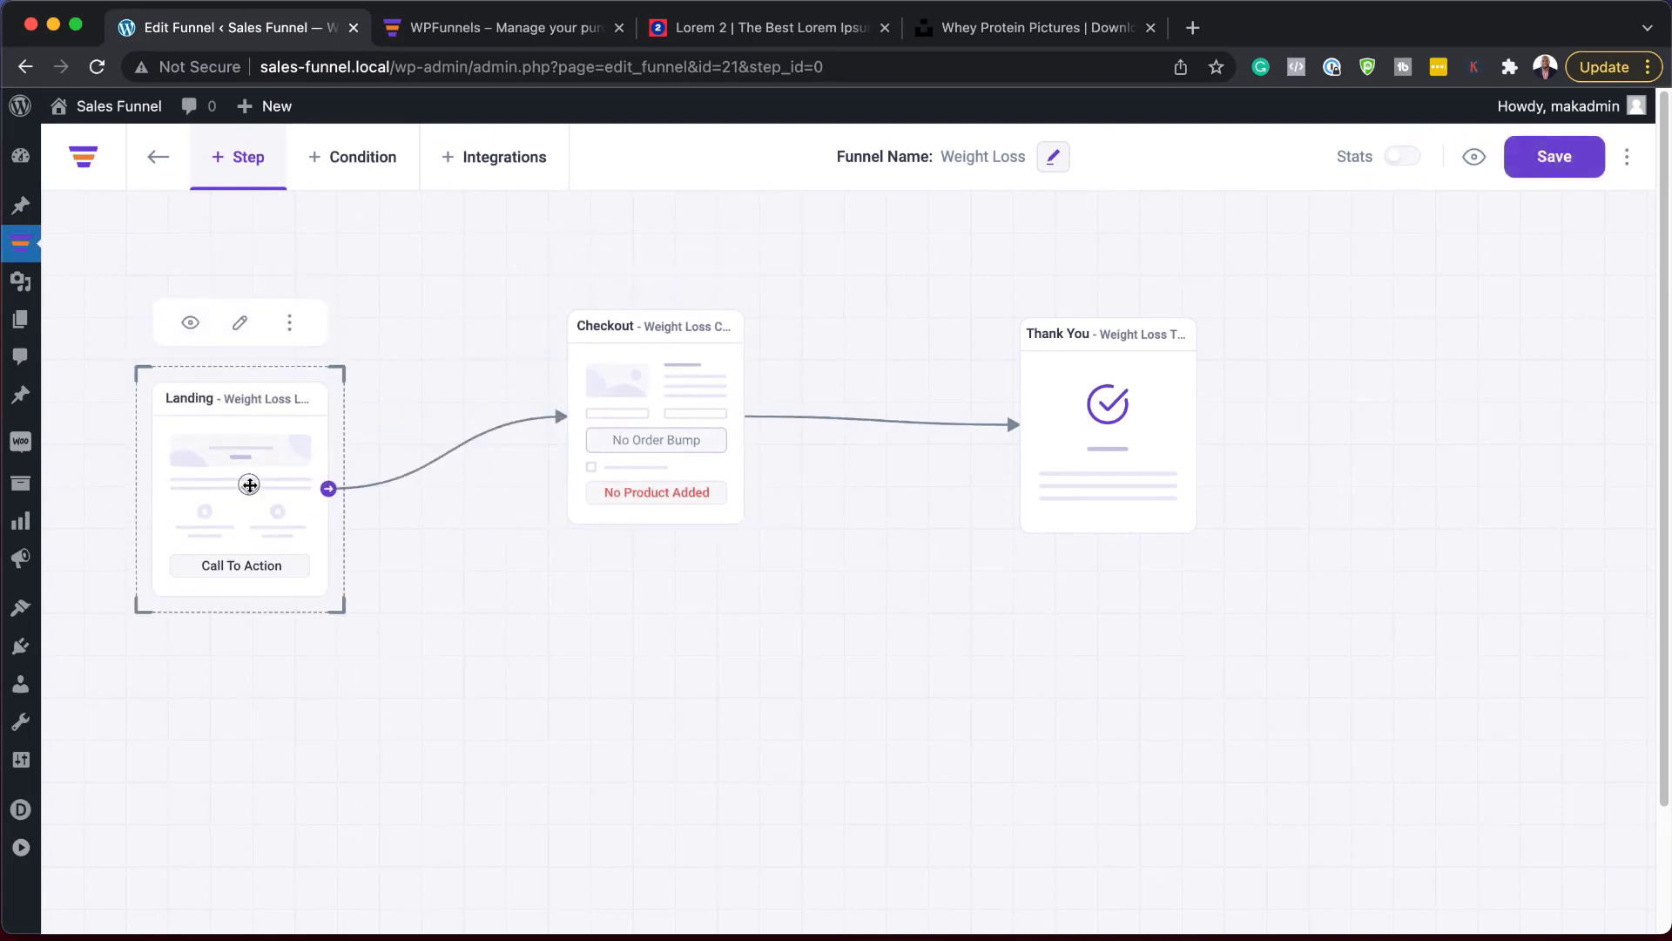
pyautogui.moveTo(645, 402); pyautogui.dragTo(656, 471)
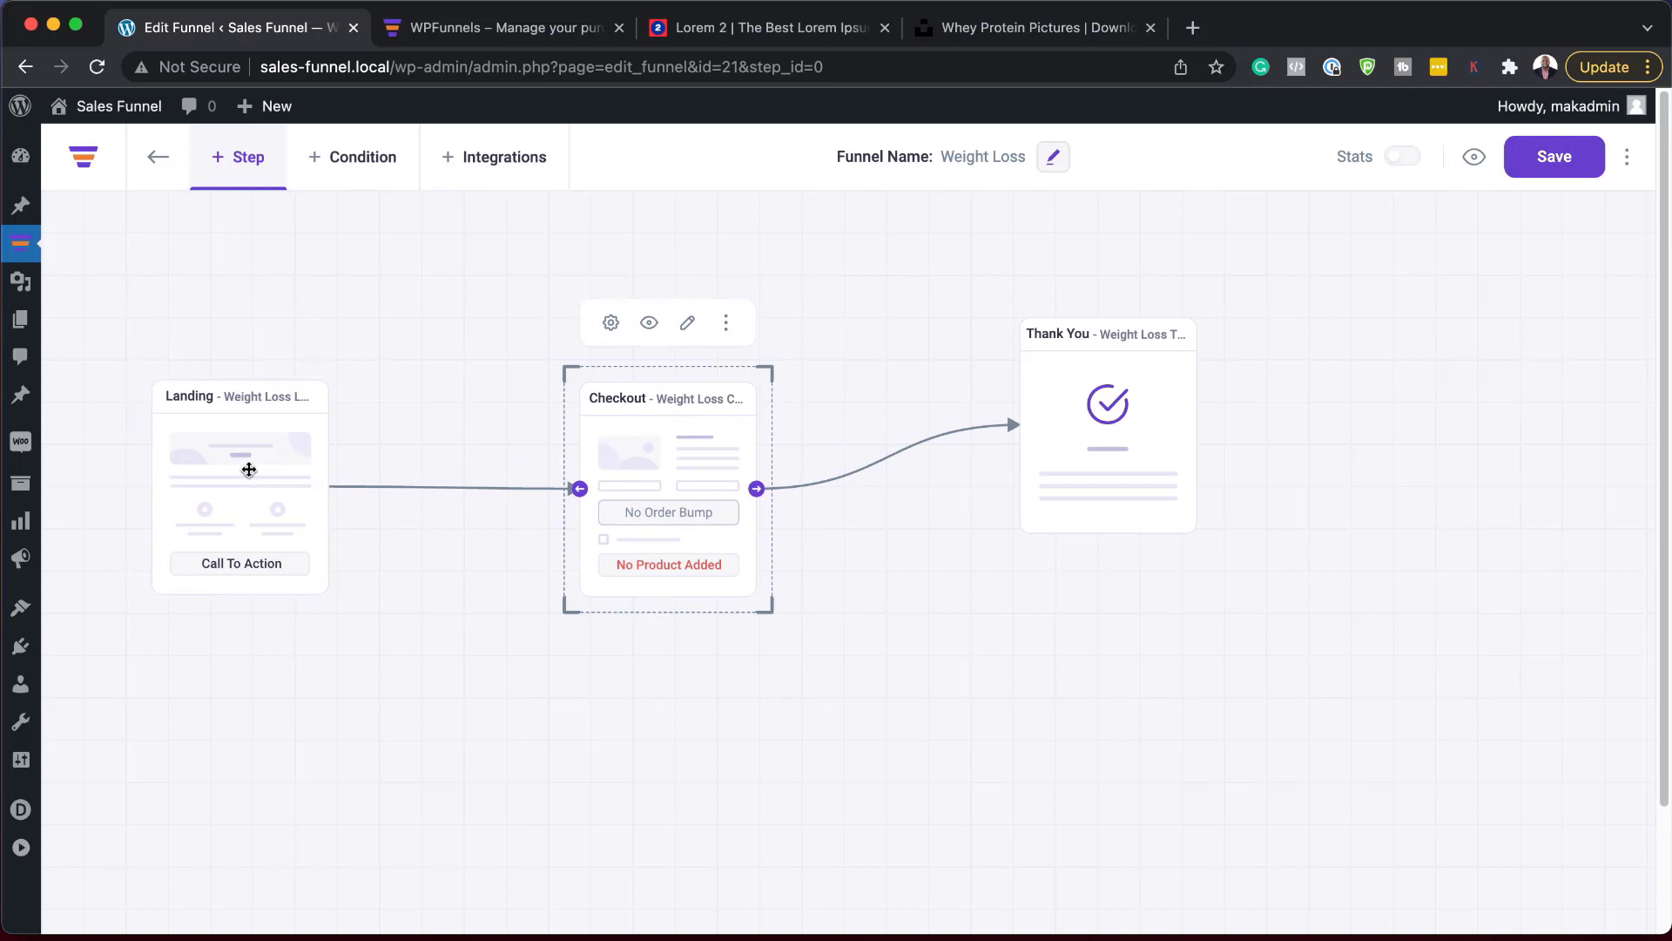
# Open the Weight Loss Landing step for editing in the Divi Builder, dismissing the block editor welcome guide
pyautogui.click(249, 469)
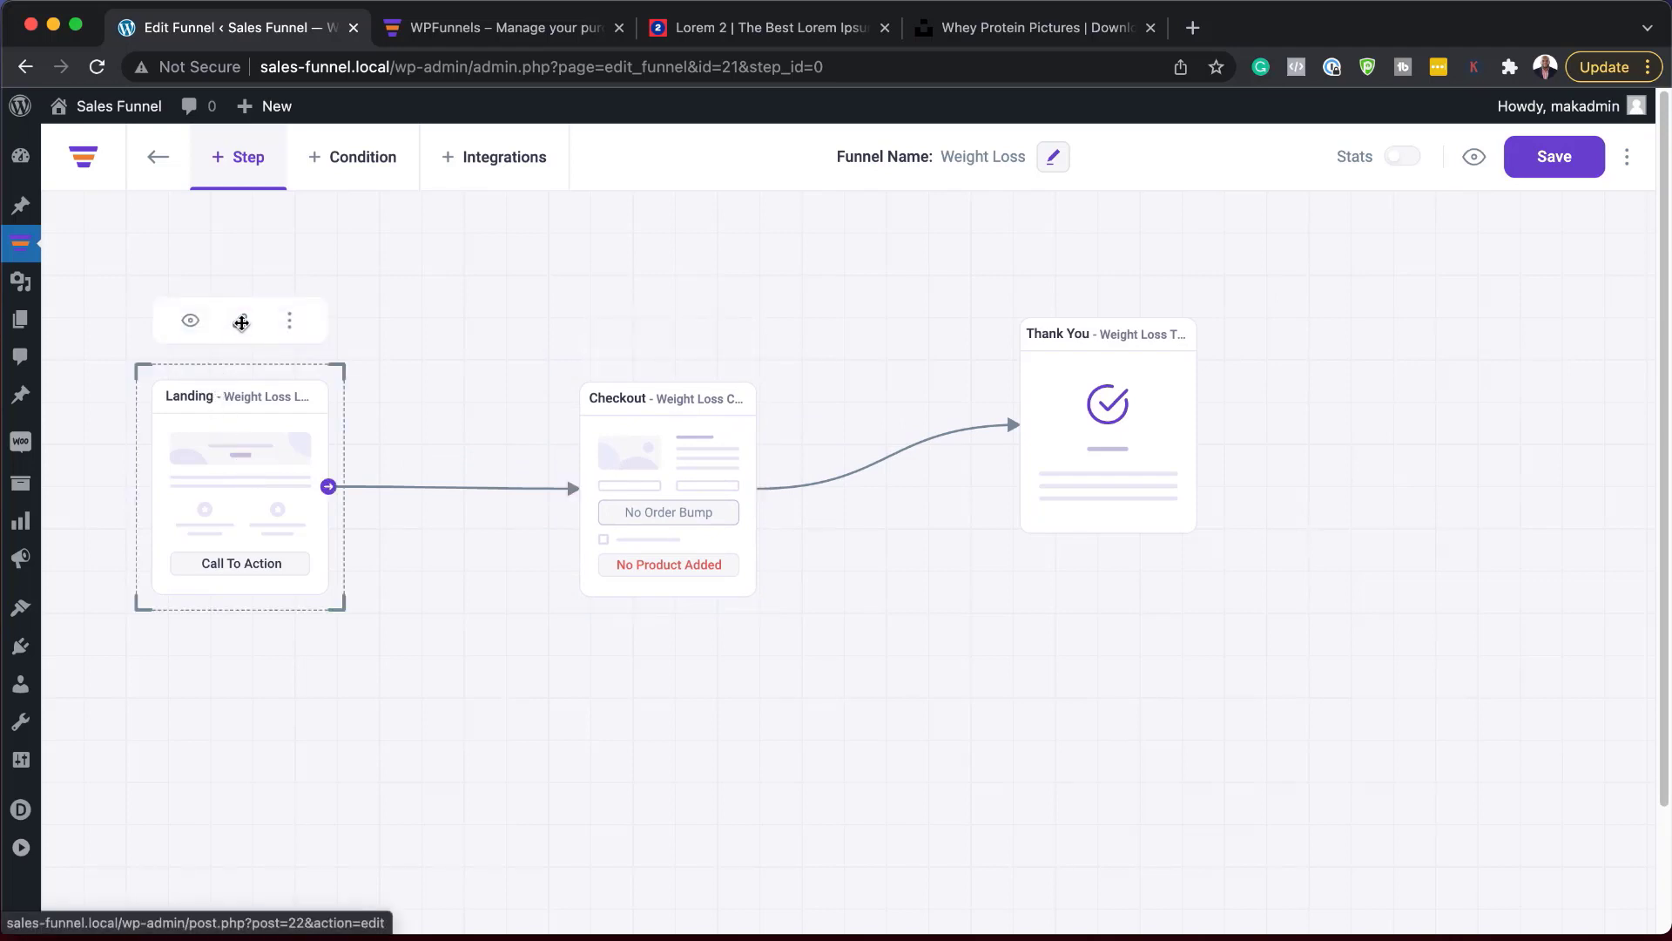
pyautogui.click(241, 324)
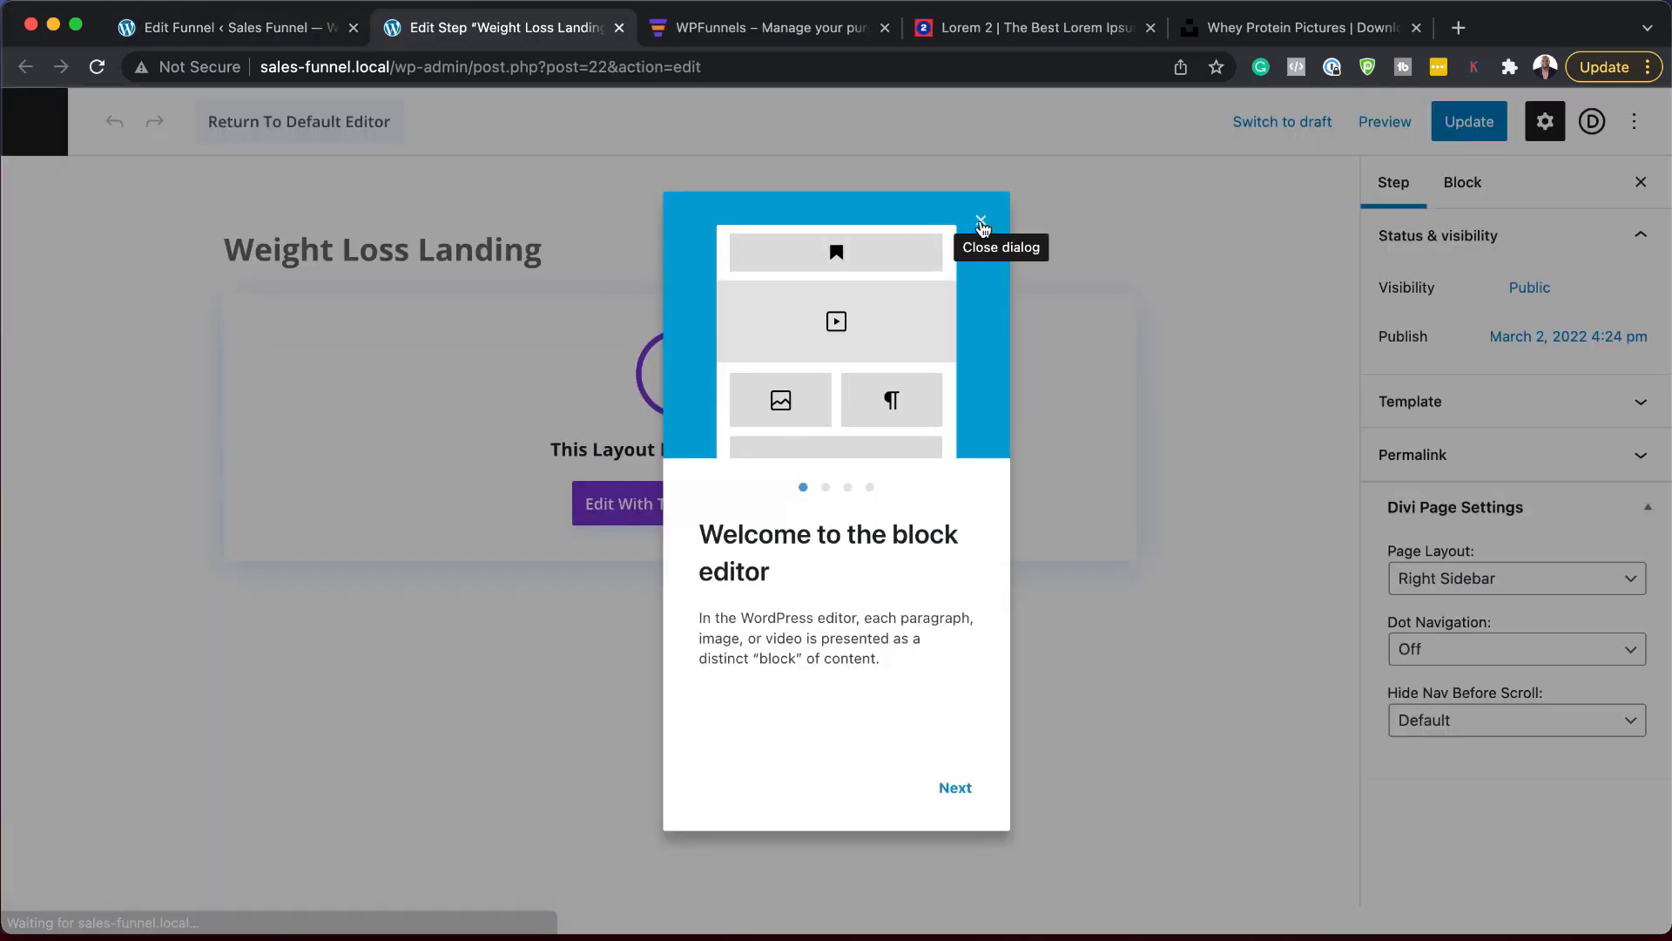
pyautogui.click(980, 224)
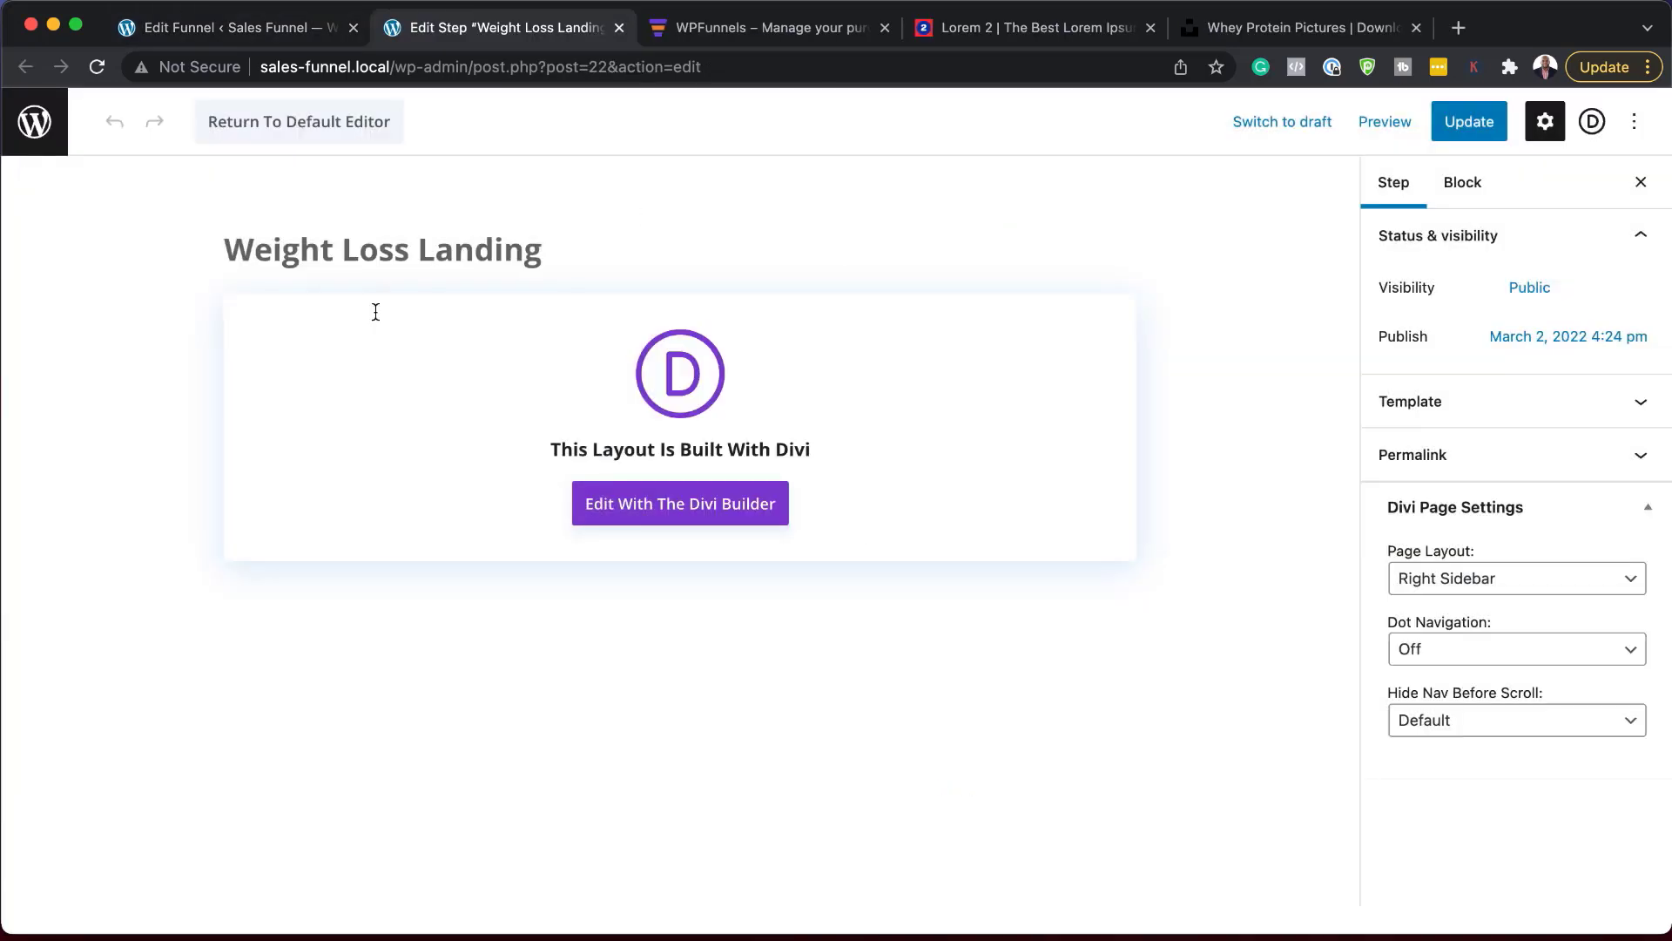
pyautogui.click(704, 512)
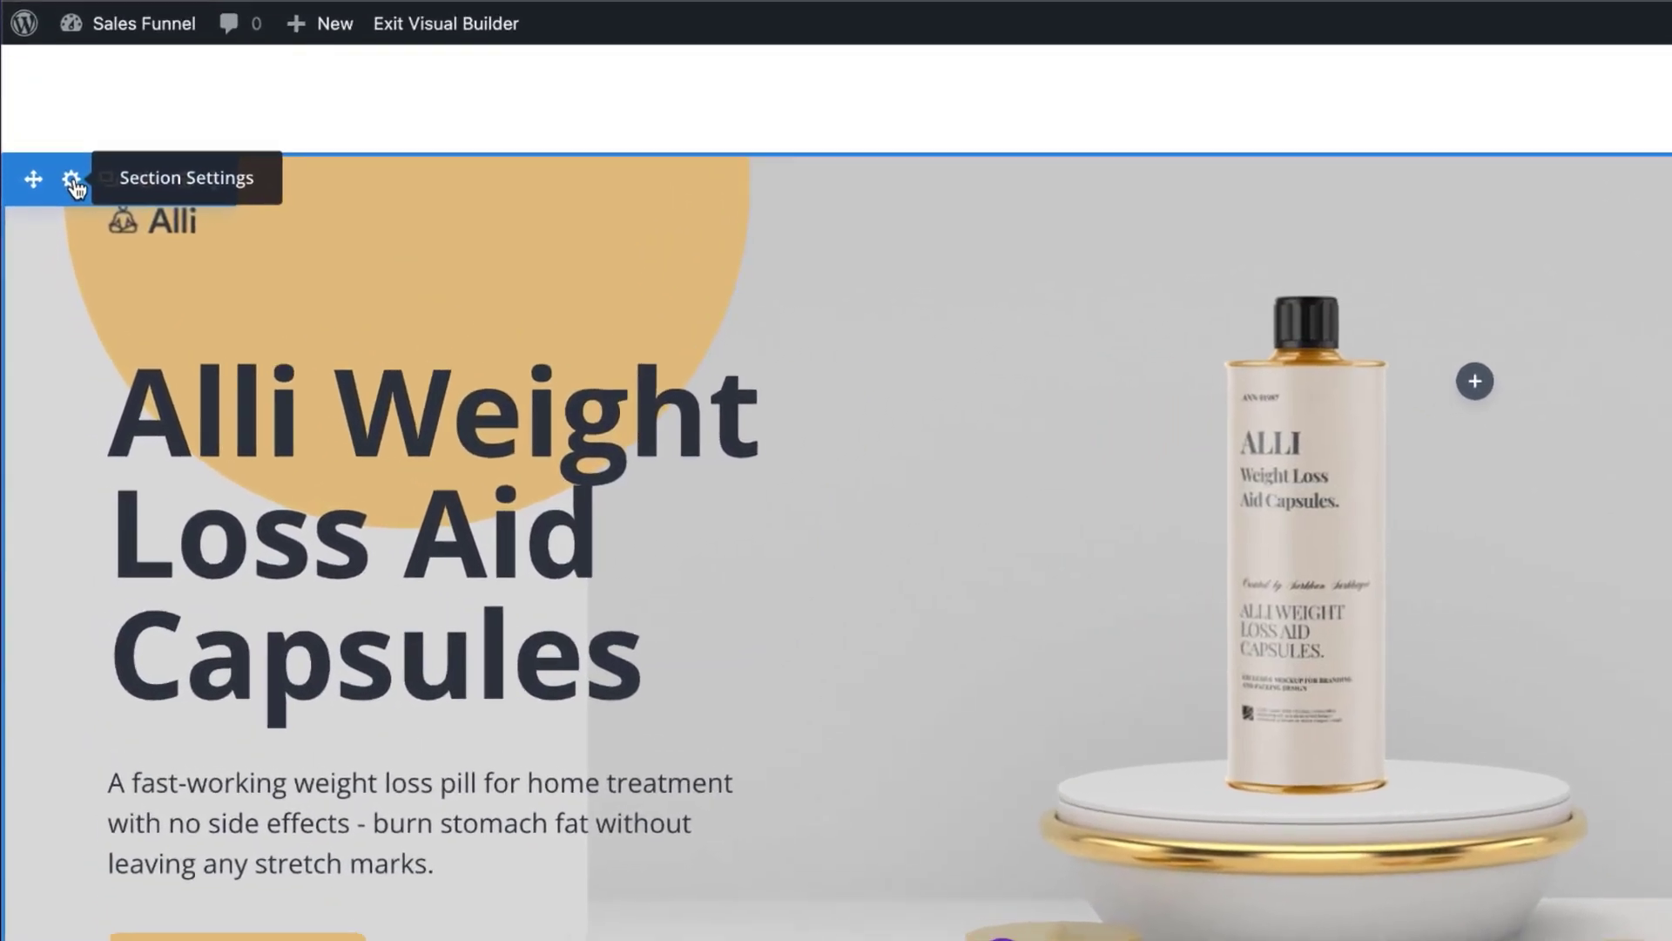
# Dock the hero section's settings beside the page and set the section's top margin to -80px
pyautogui.click(59, 237)
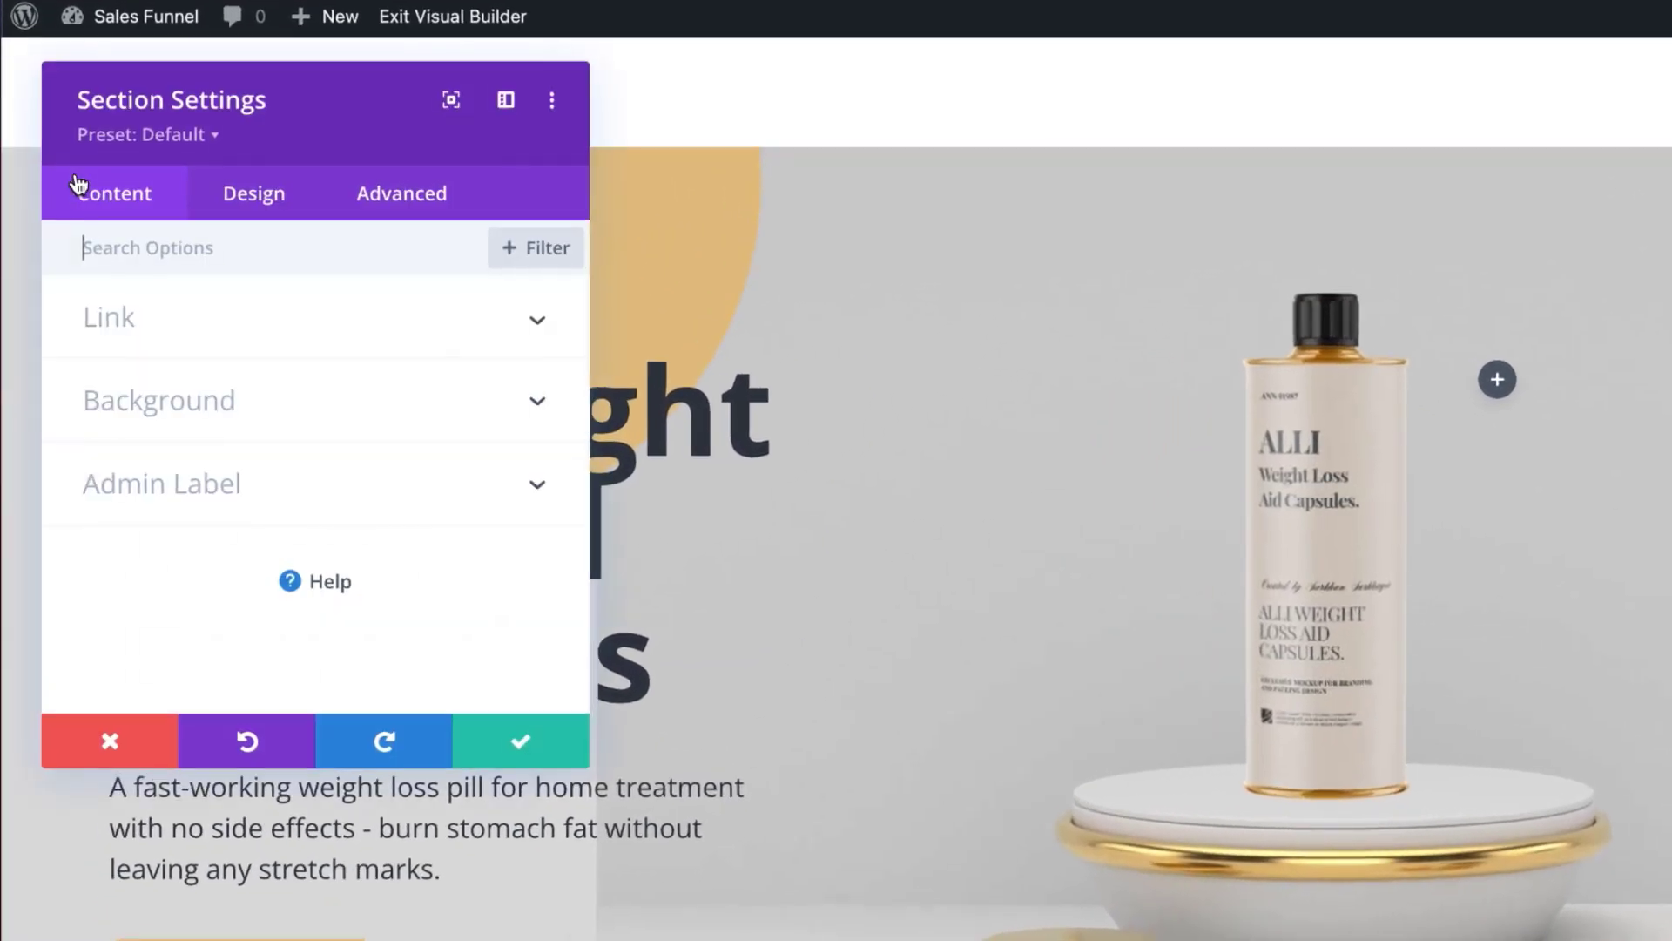
pyautogui.click(506, 100)
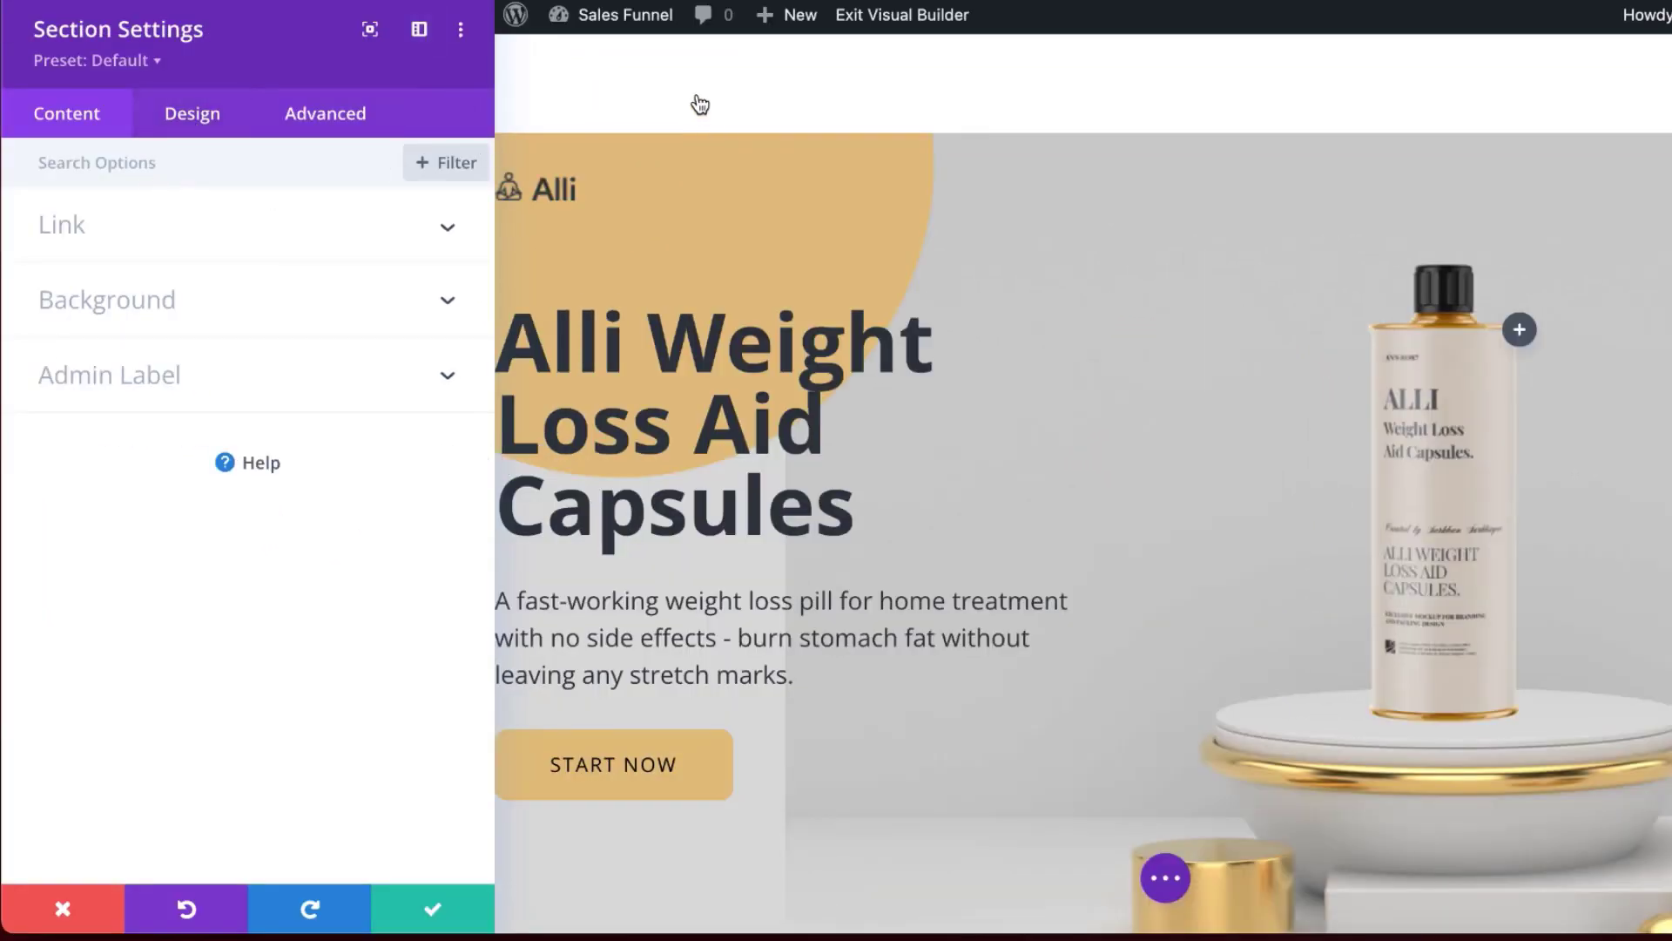
pyautogui.click(191, 114)
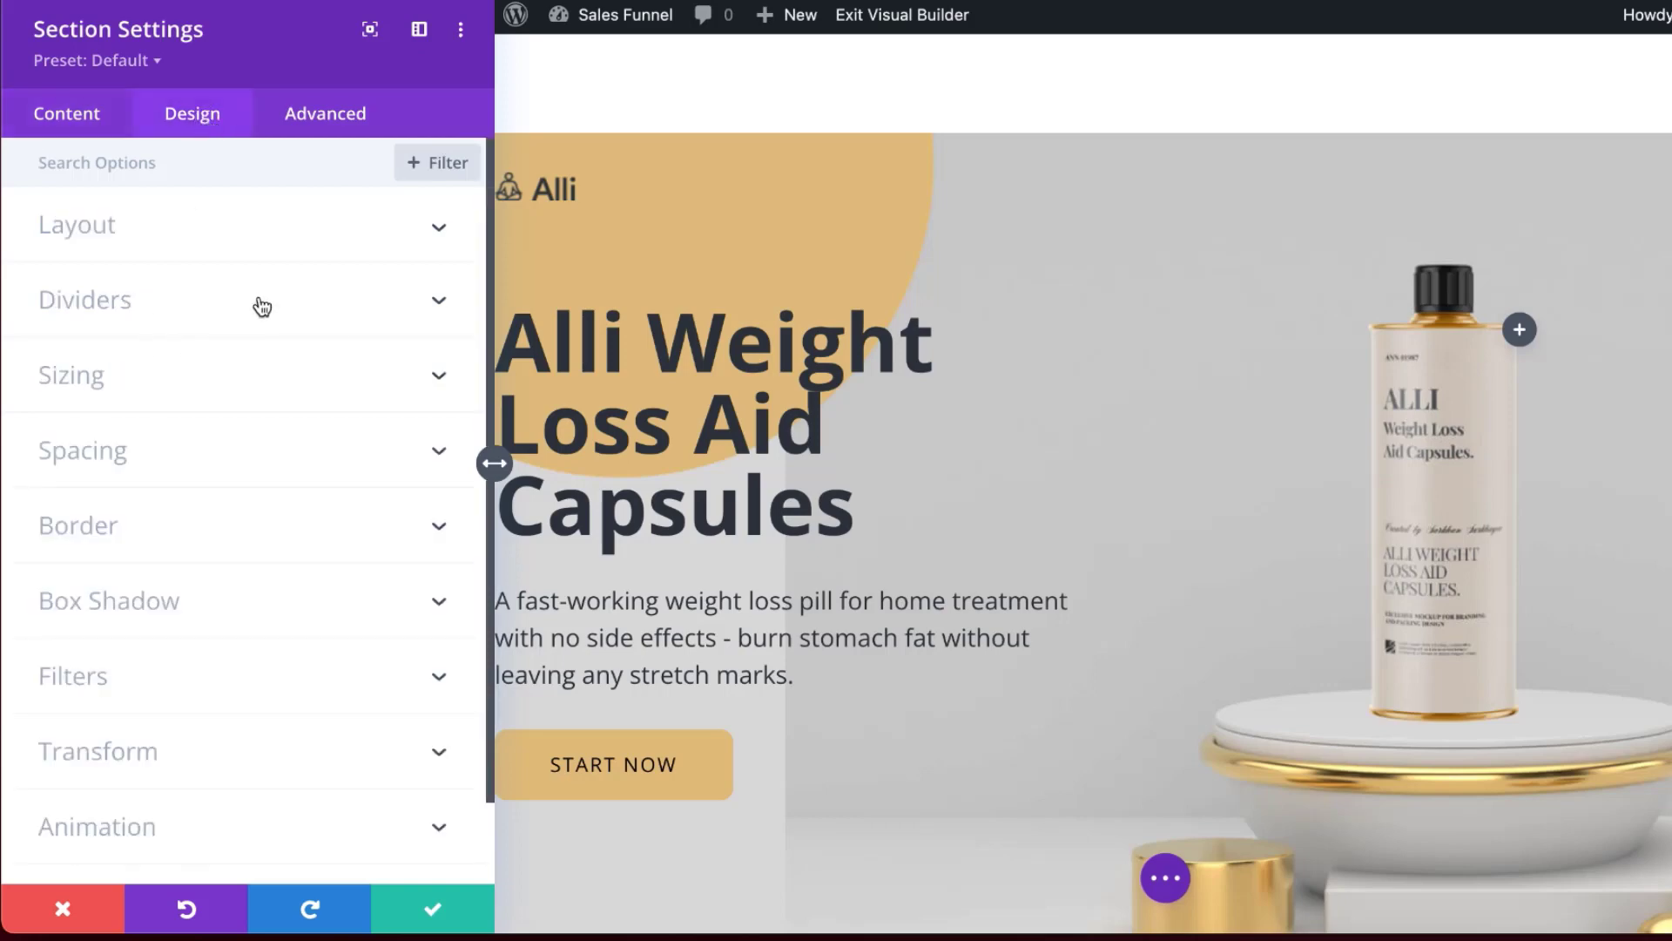
pyautogui.click(104, 454)
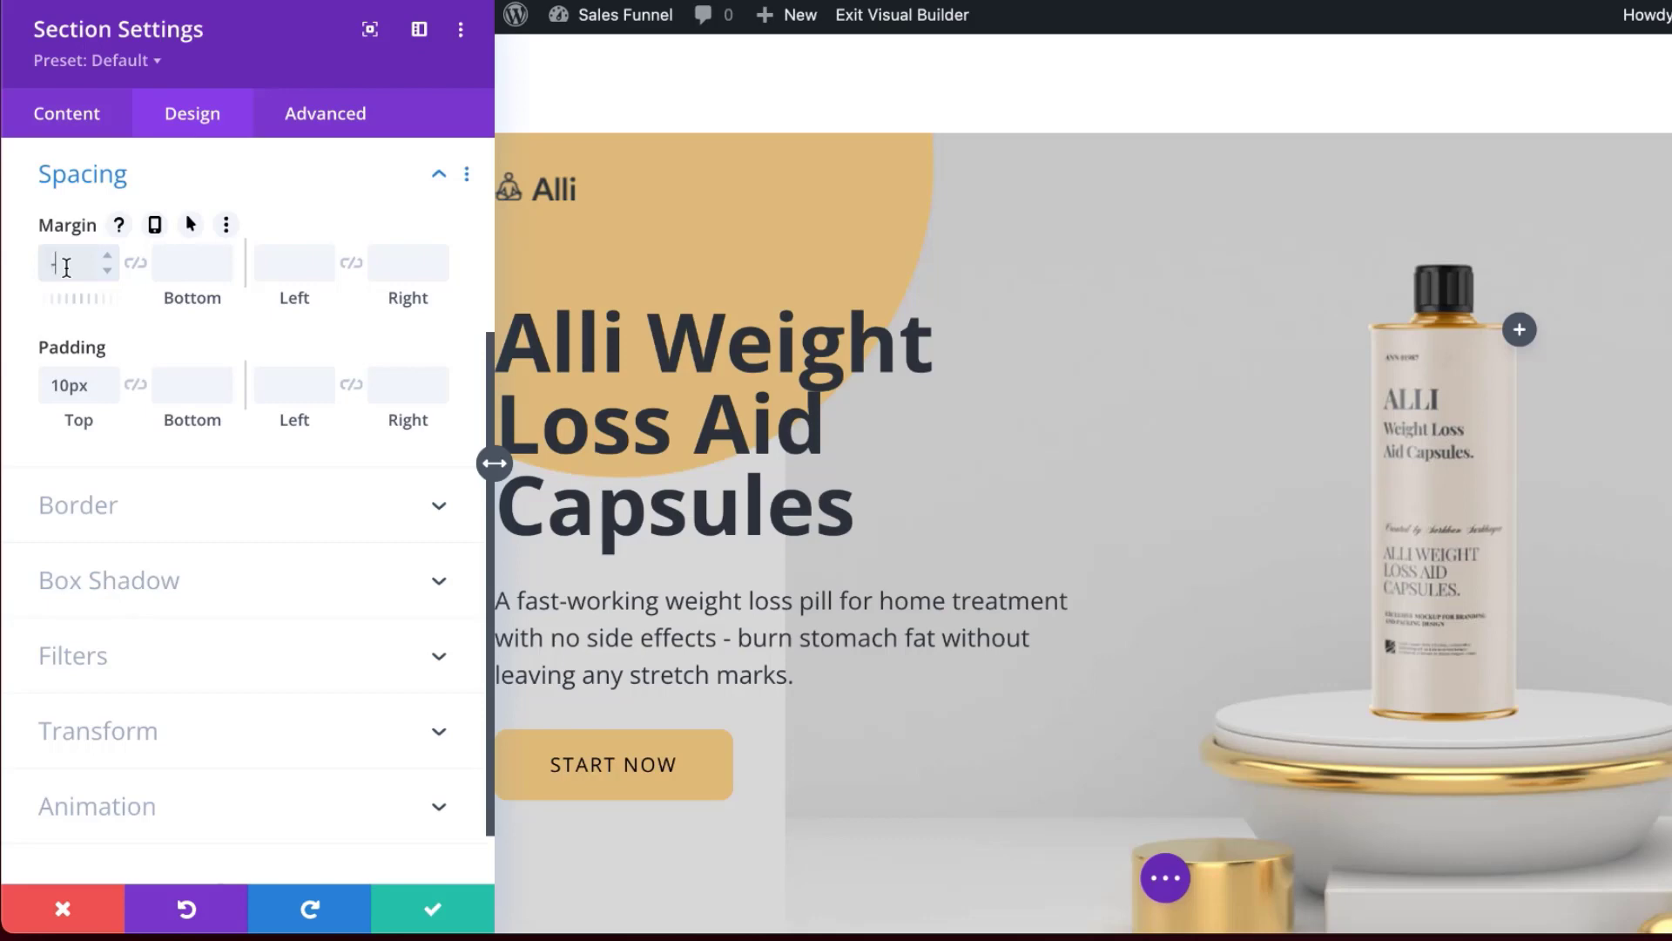
pyautogui.write('0px')
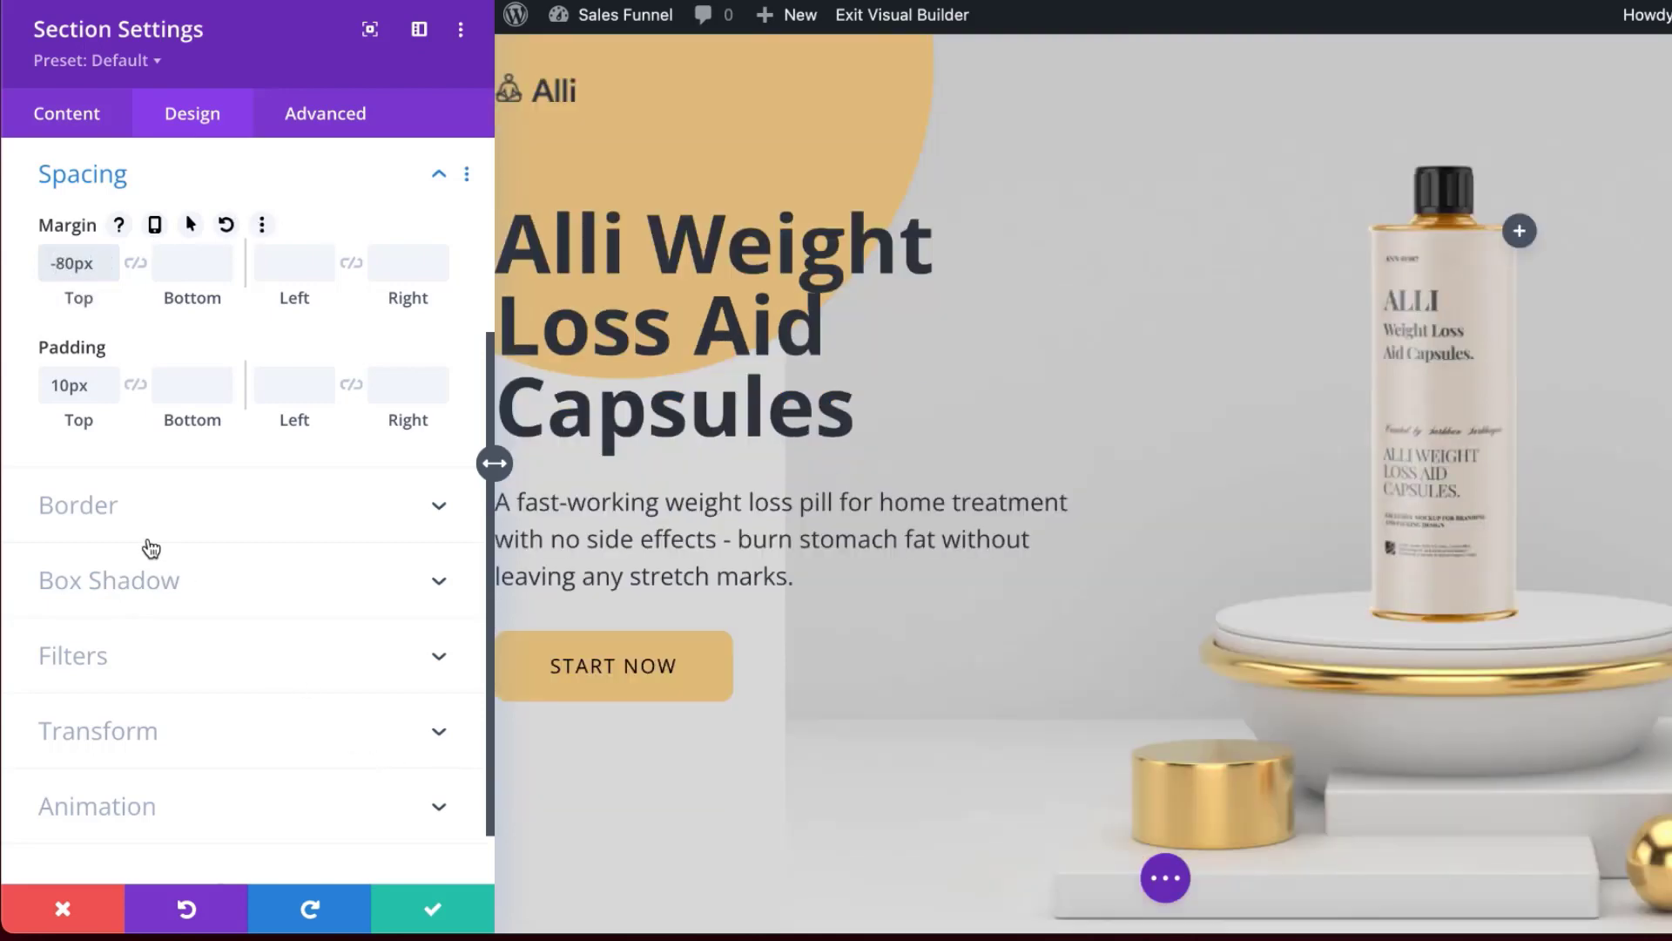
# Replace the hero section's background image with lyfe-fuel-s6YTjhwnMkI-unsplash.jpg from the media library
pyautogui.click(39, 124)
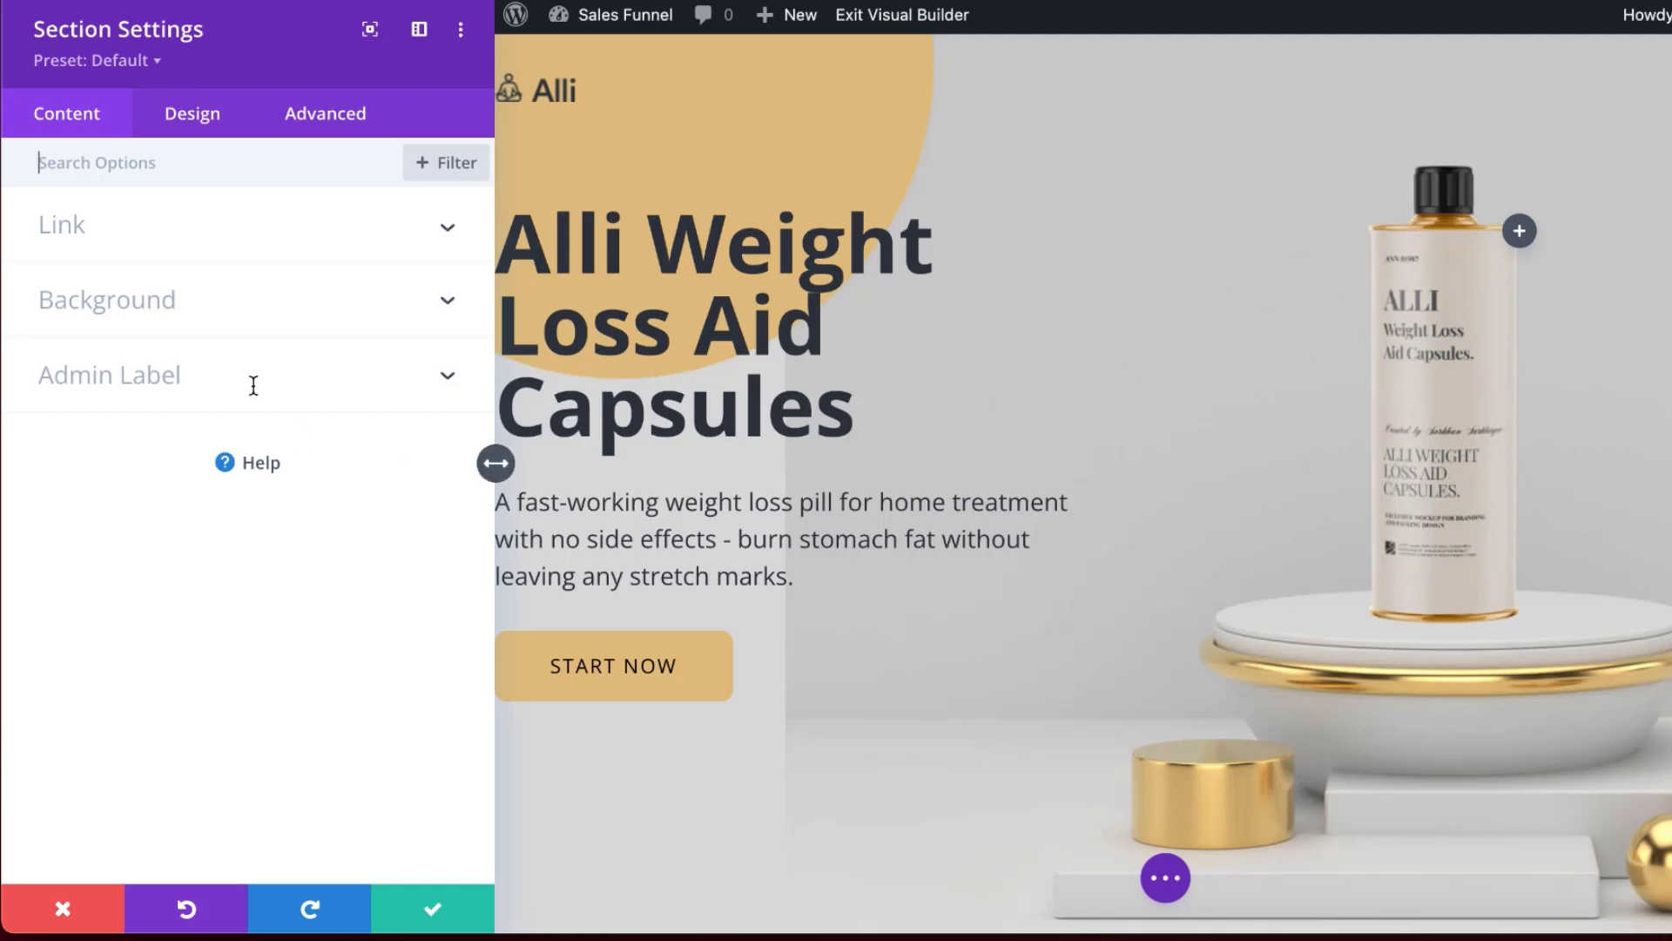
pyautogui.click(127, 303)
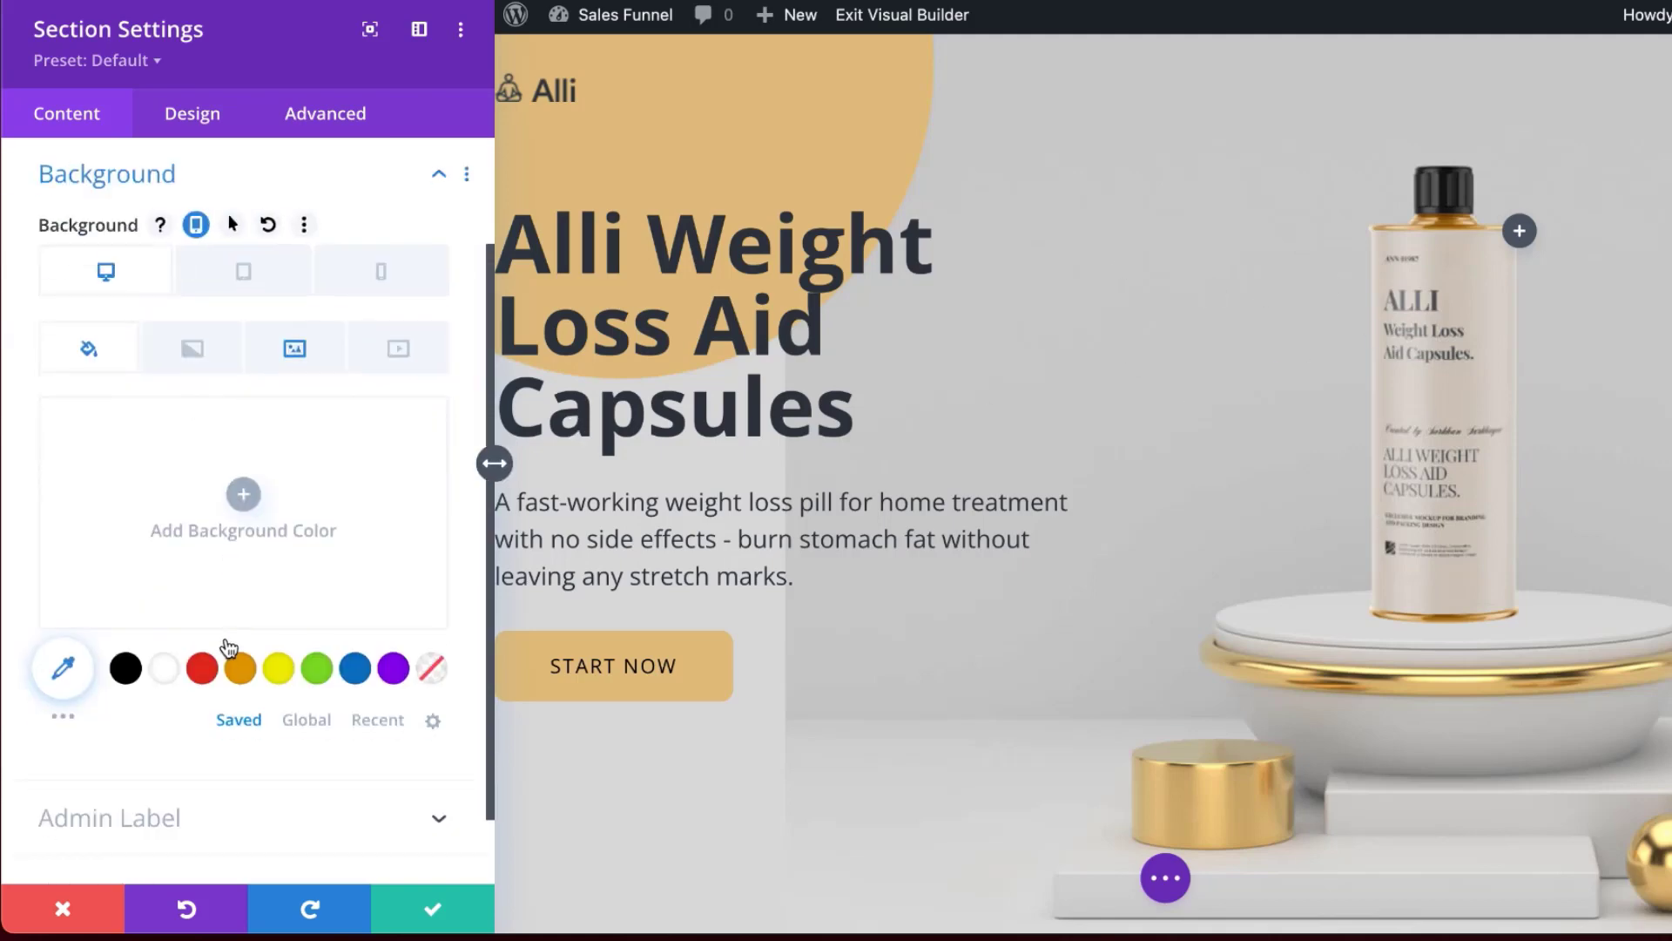
pyautogui.click(319, 351)
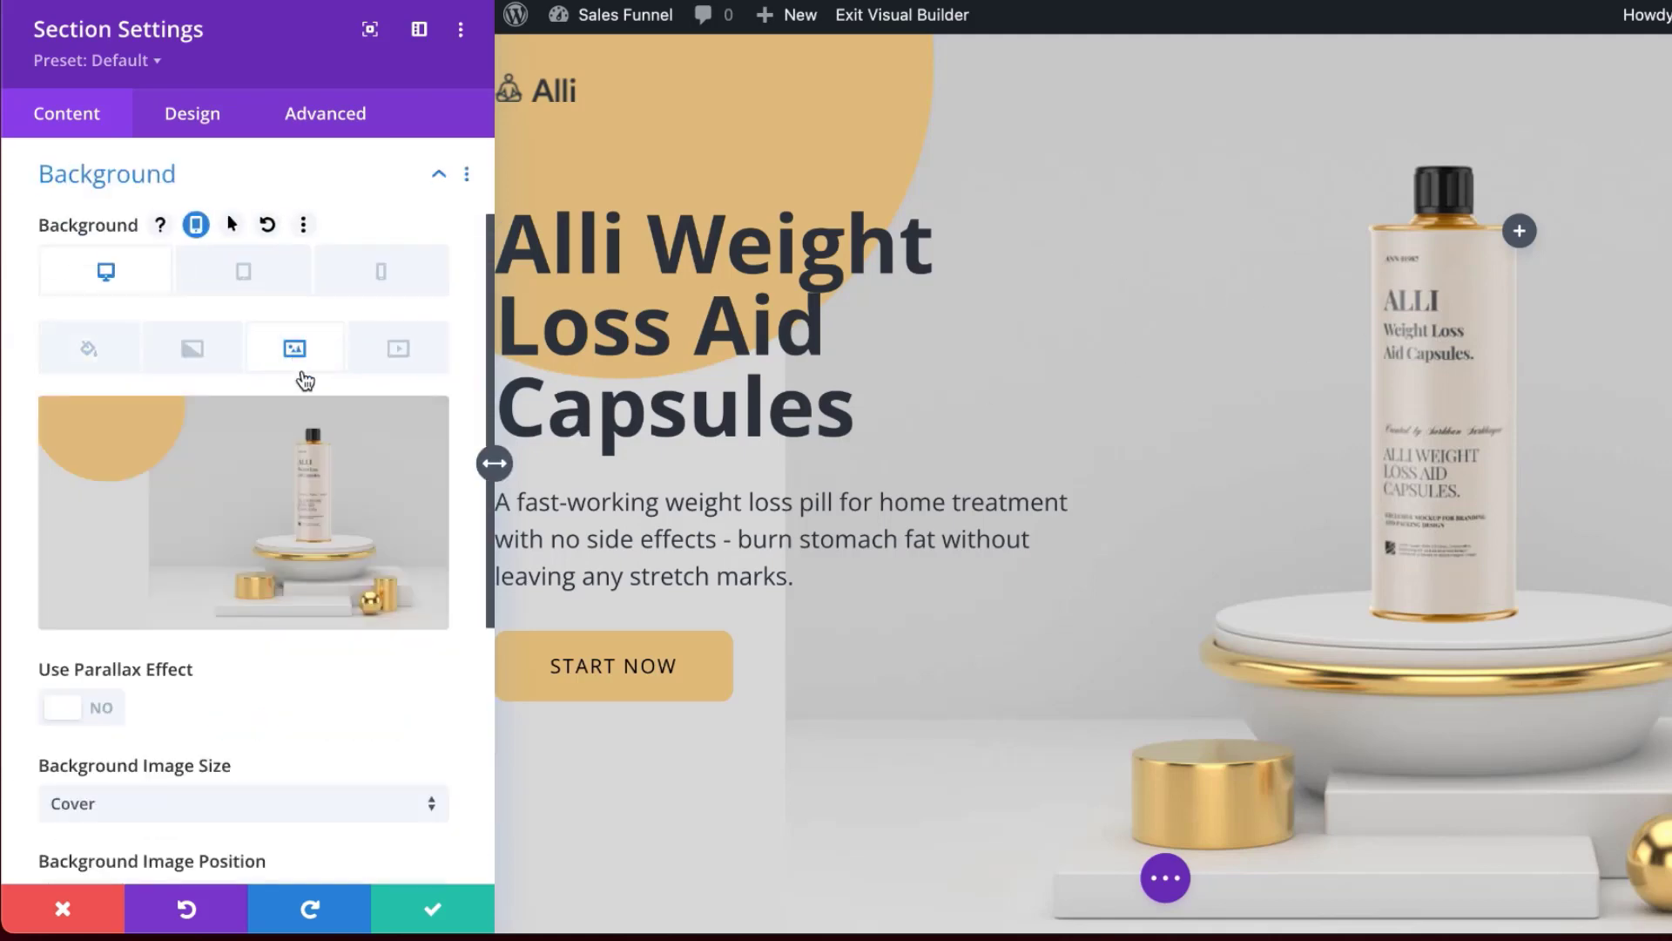
pyautogui.click(375, 435)
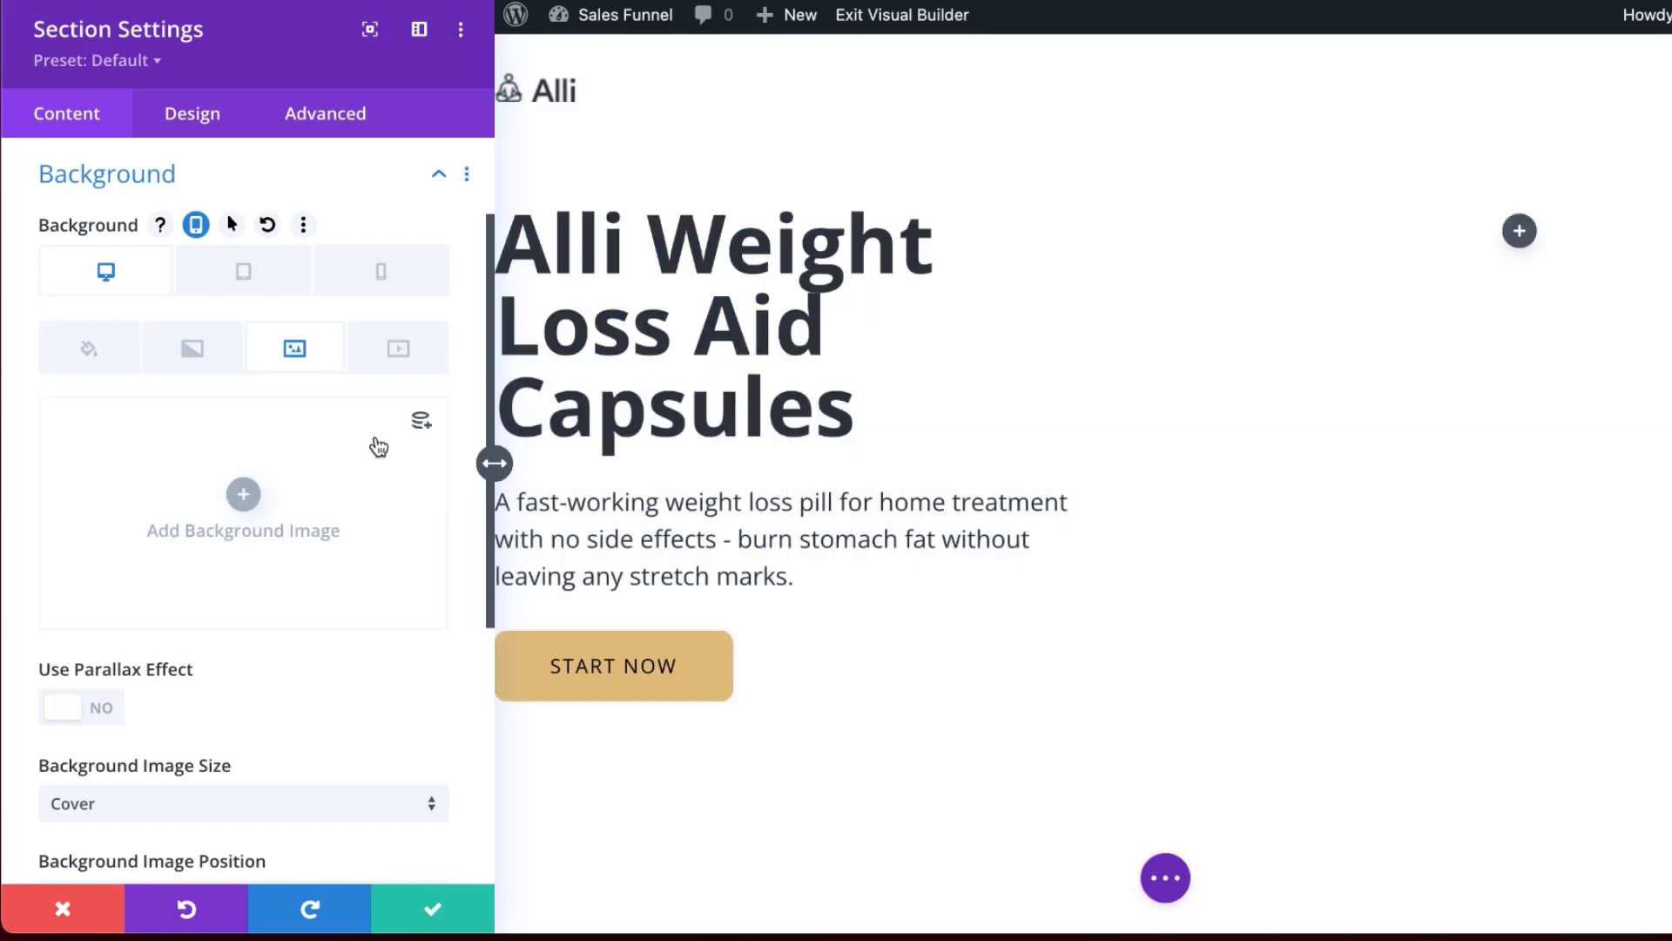
pyautogui.click(243, 495)
pyautogui.scroll(-5, 872, 636)
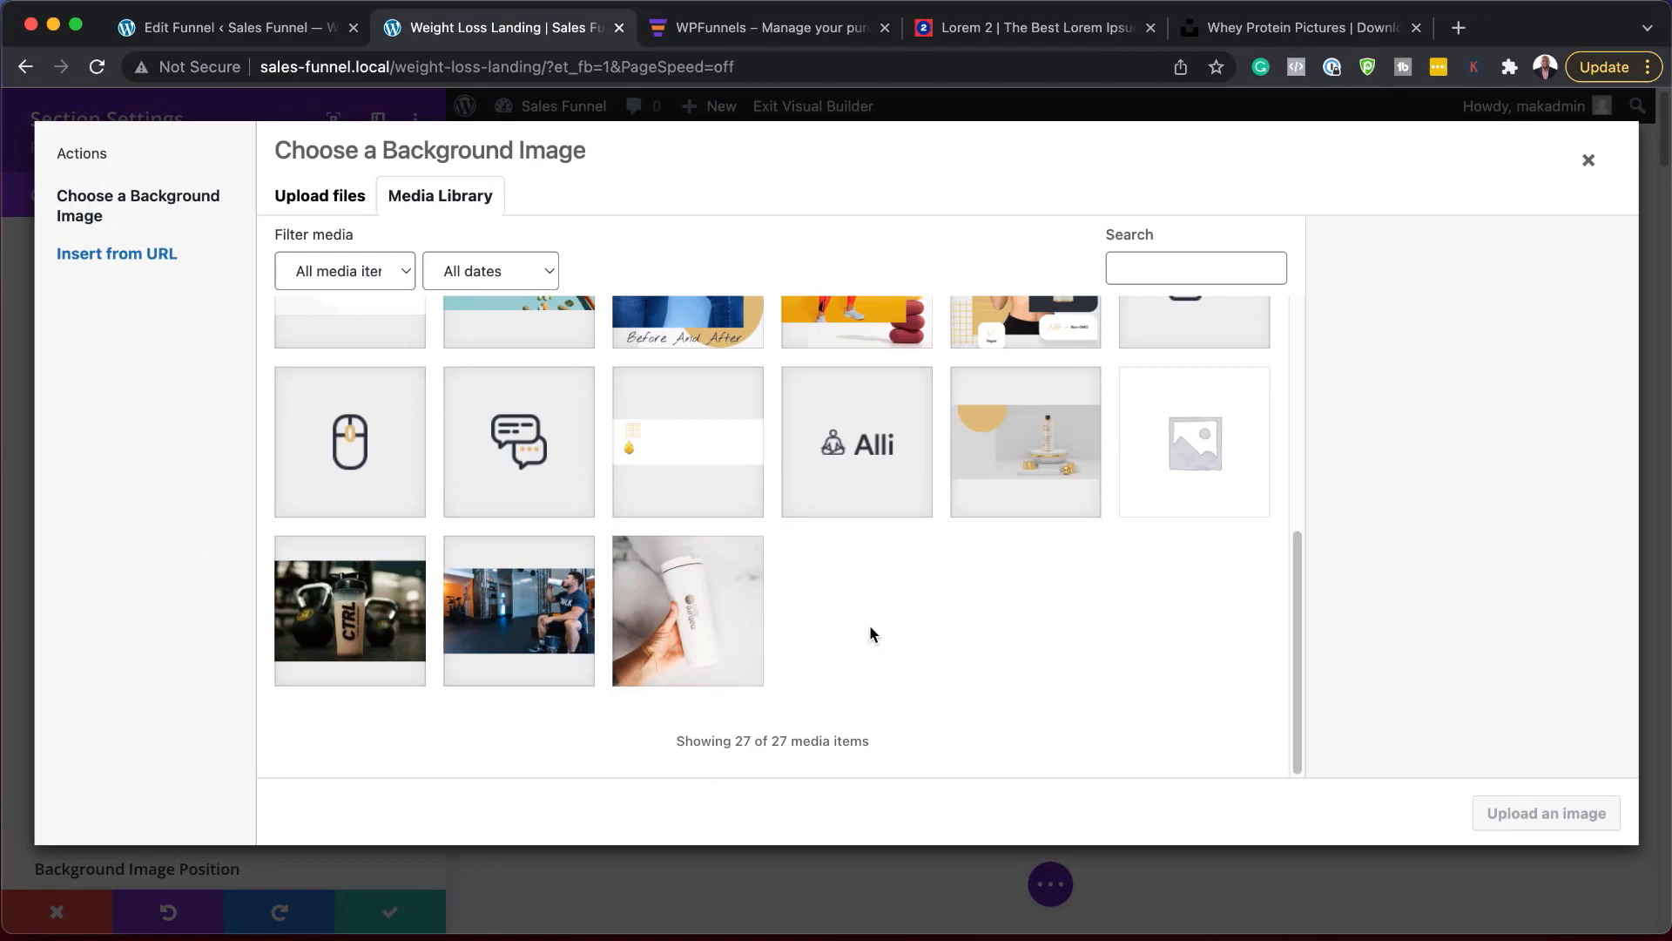
pyautogui.click(562, 628)
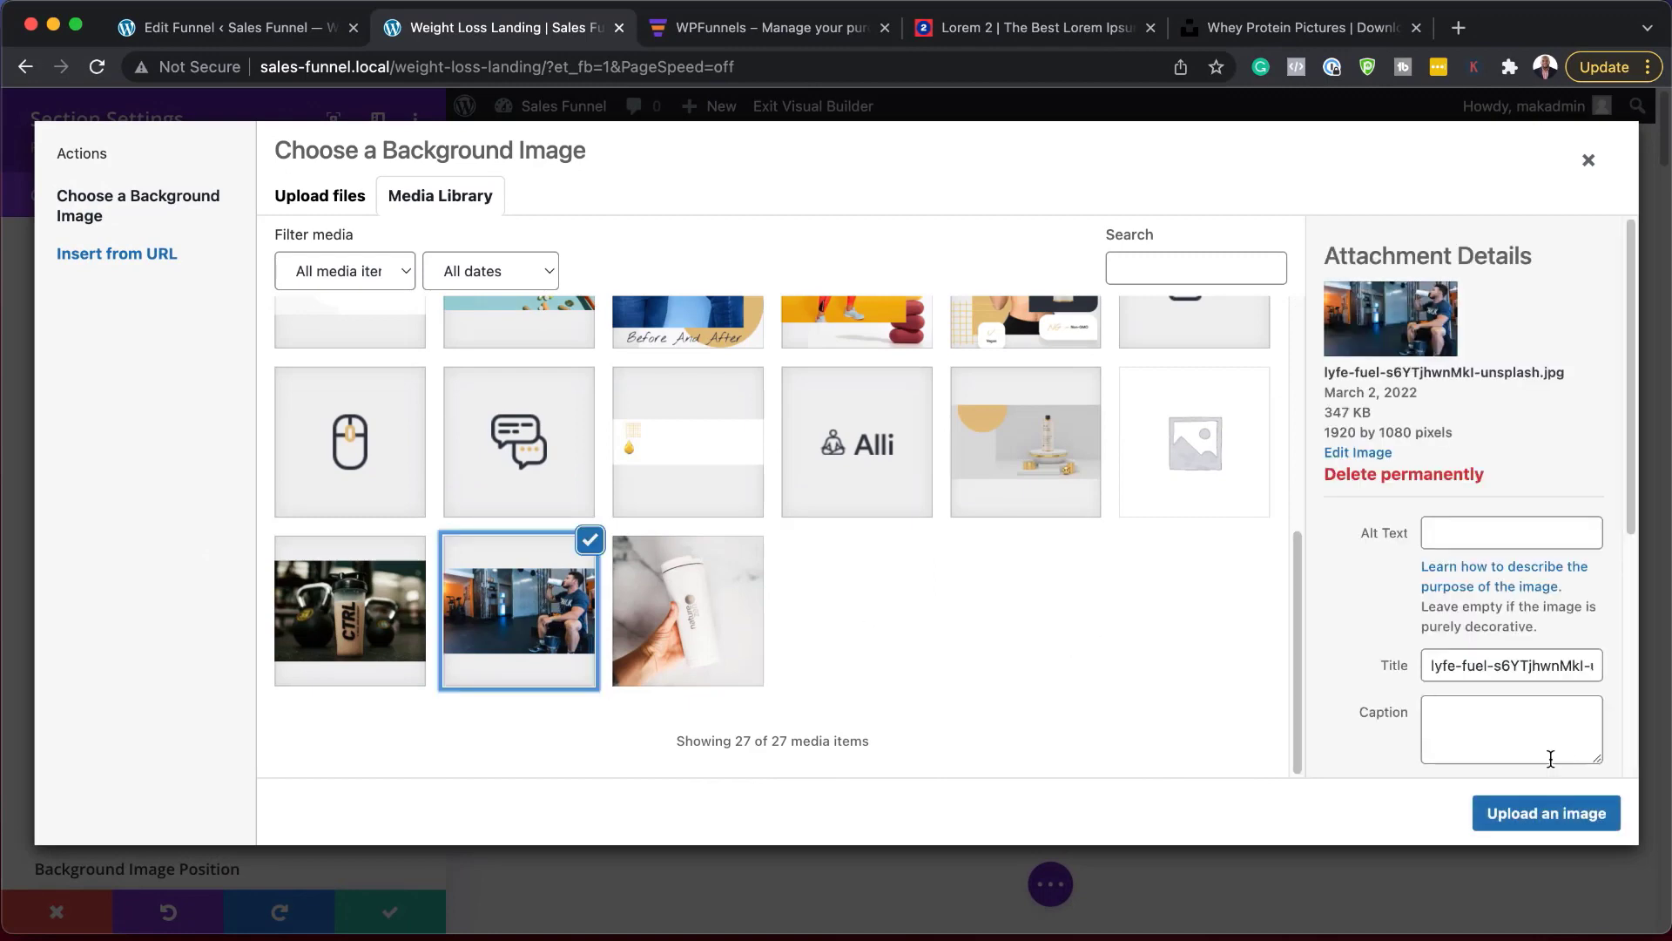
pyautogui.click(1547, 814)
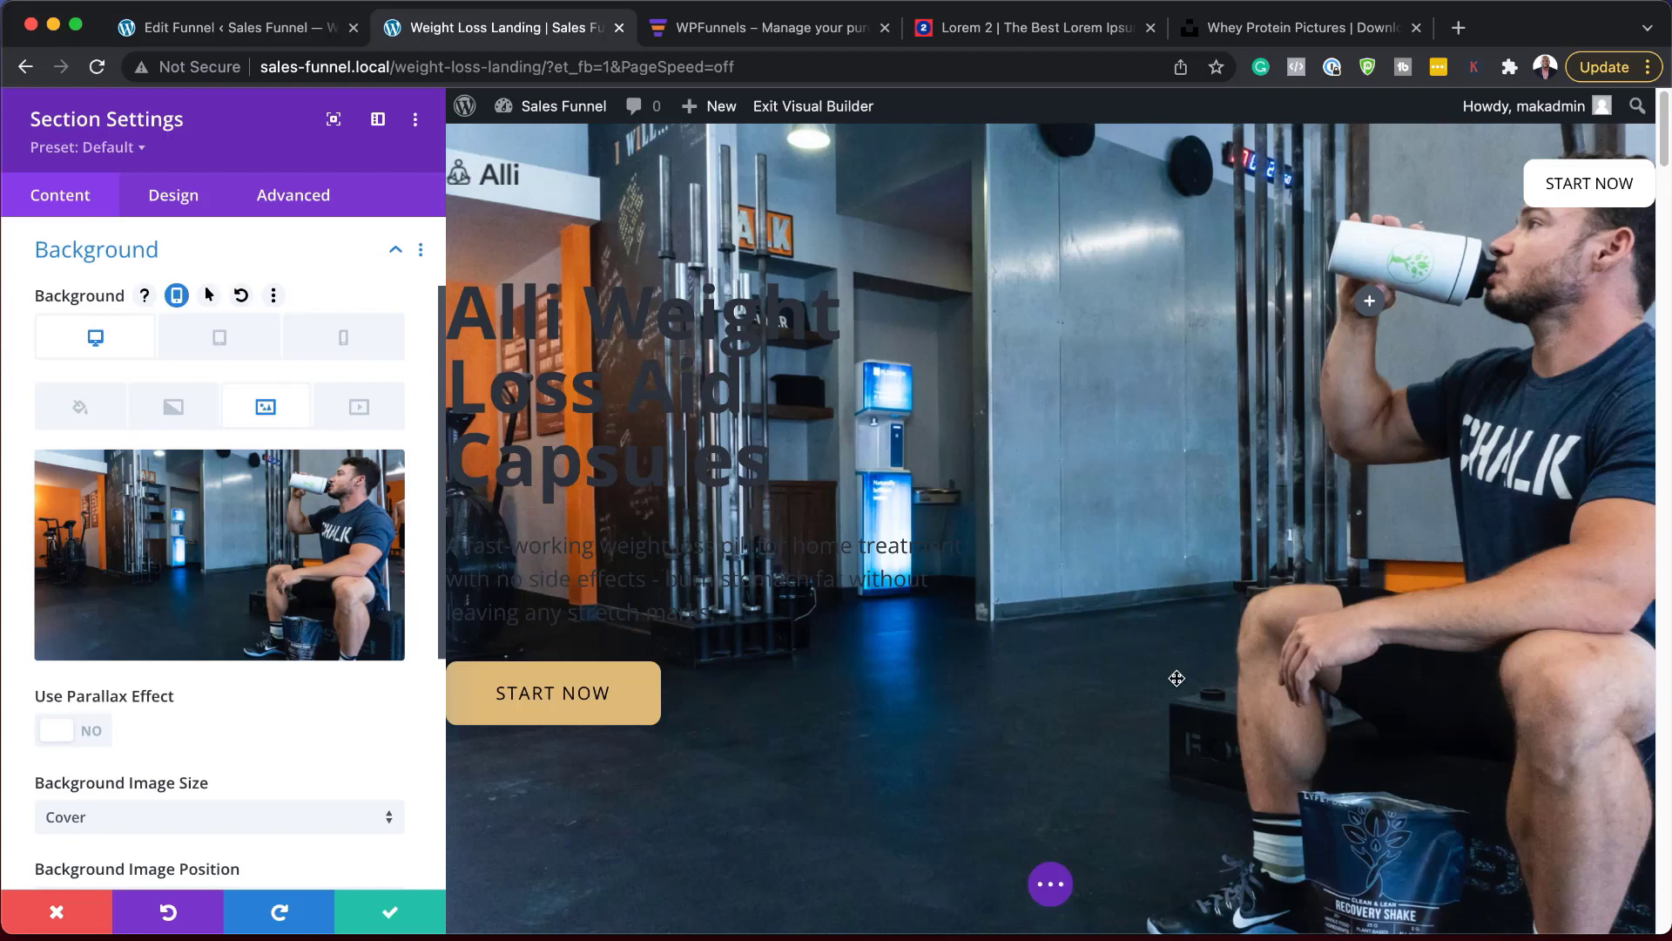
# Add a background gradient to the hero section running from black (#000000) to transparent
pyautogui.click(139, 250)
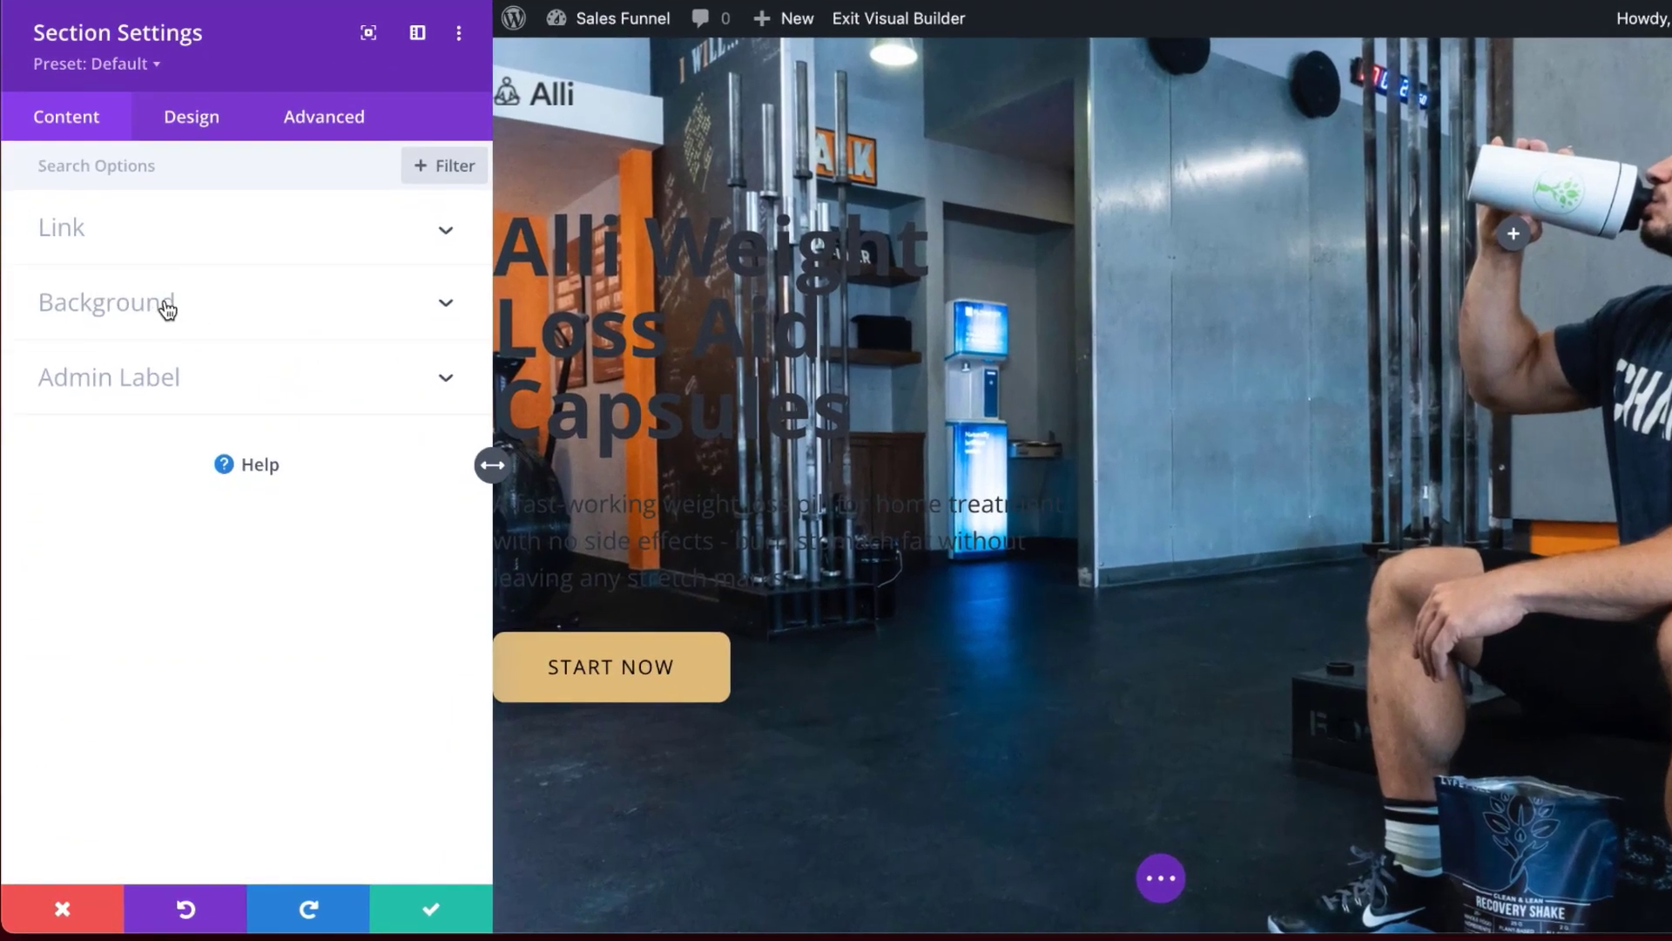
pyautogui.click(168, 306)
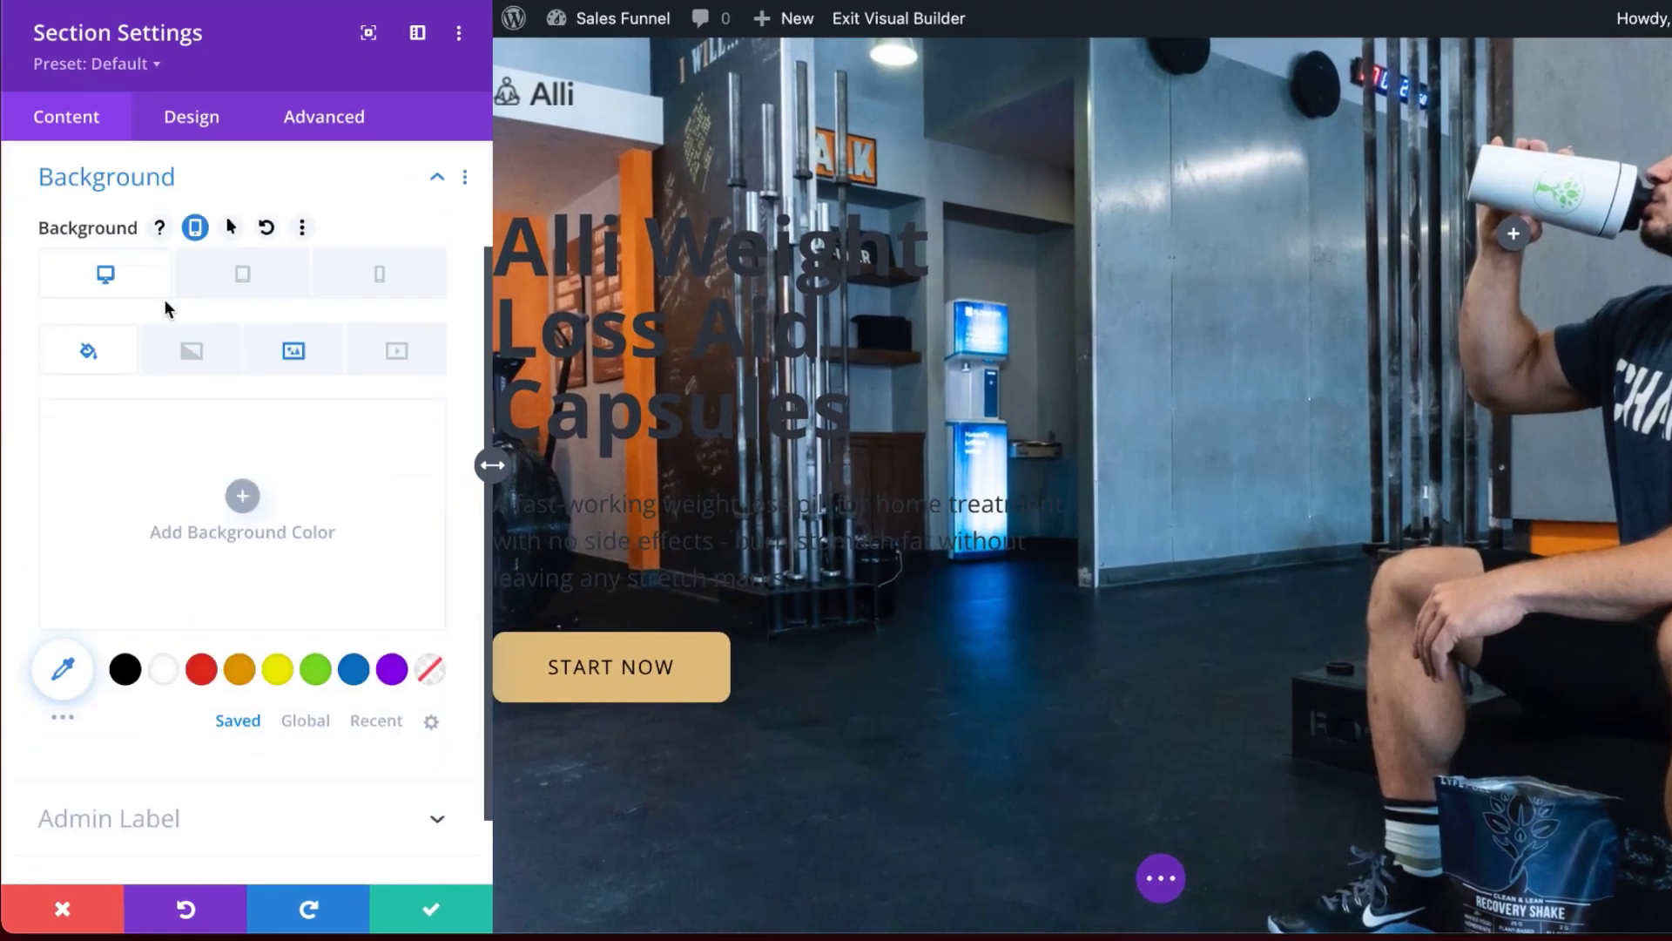
pyautogui.click(201, 361)
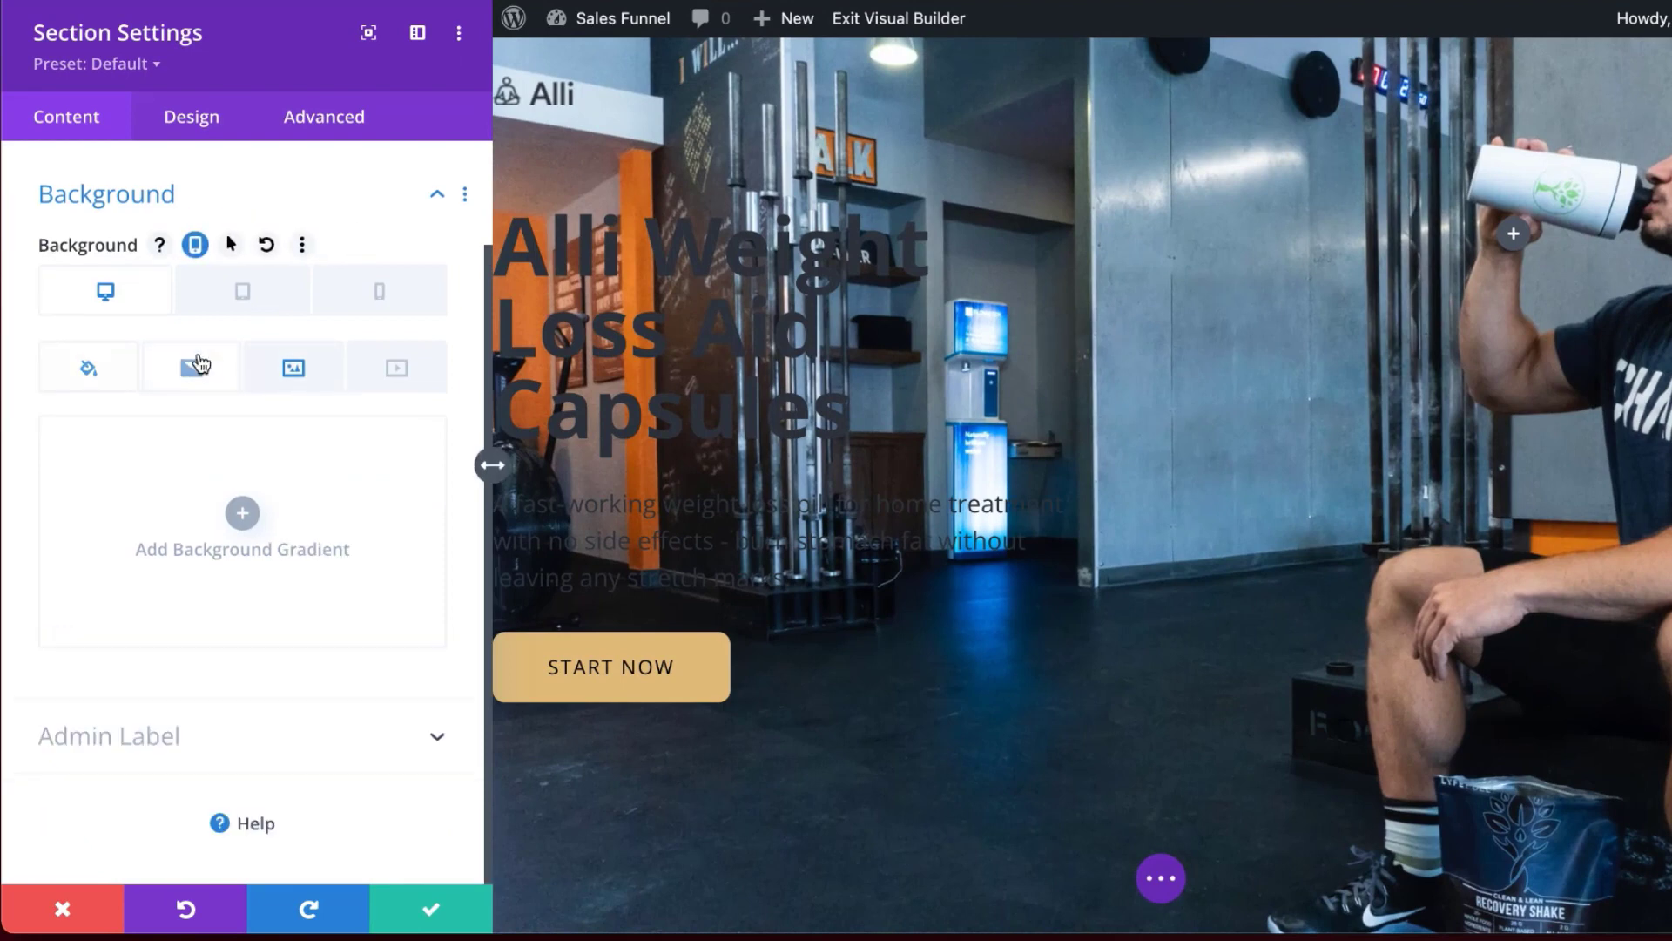
pyautogui.click(245, 517)
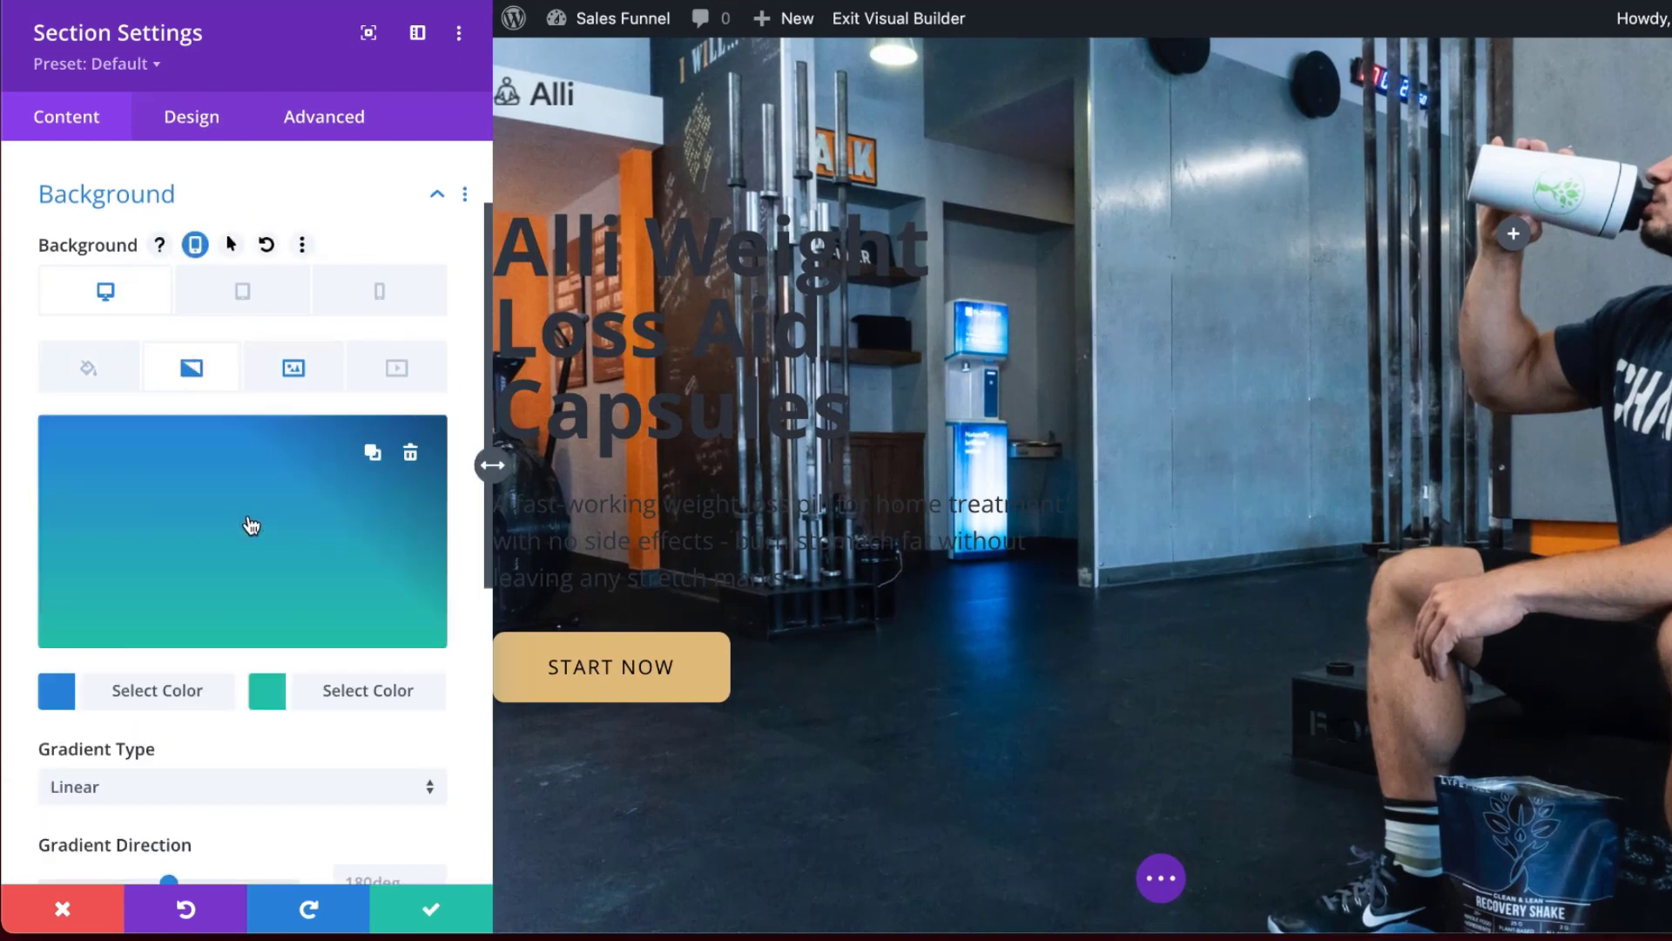
pyautogui.click(59, 697)
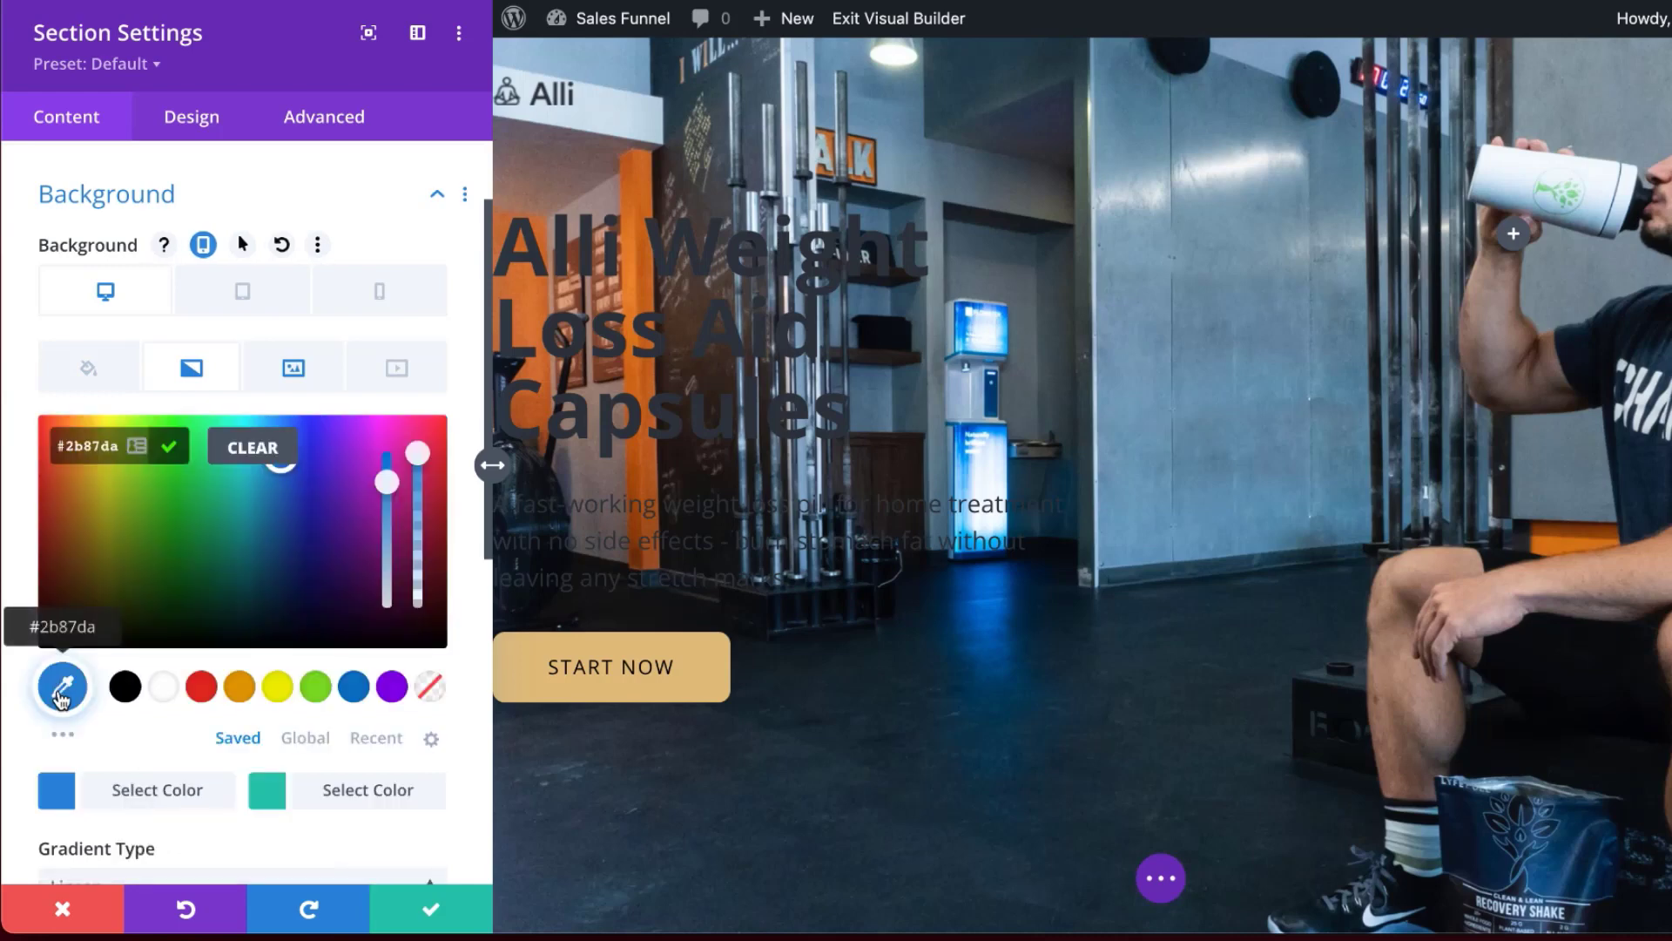
pyautogui.click(124, 687)
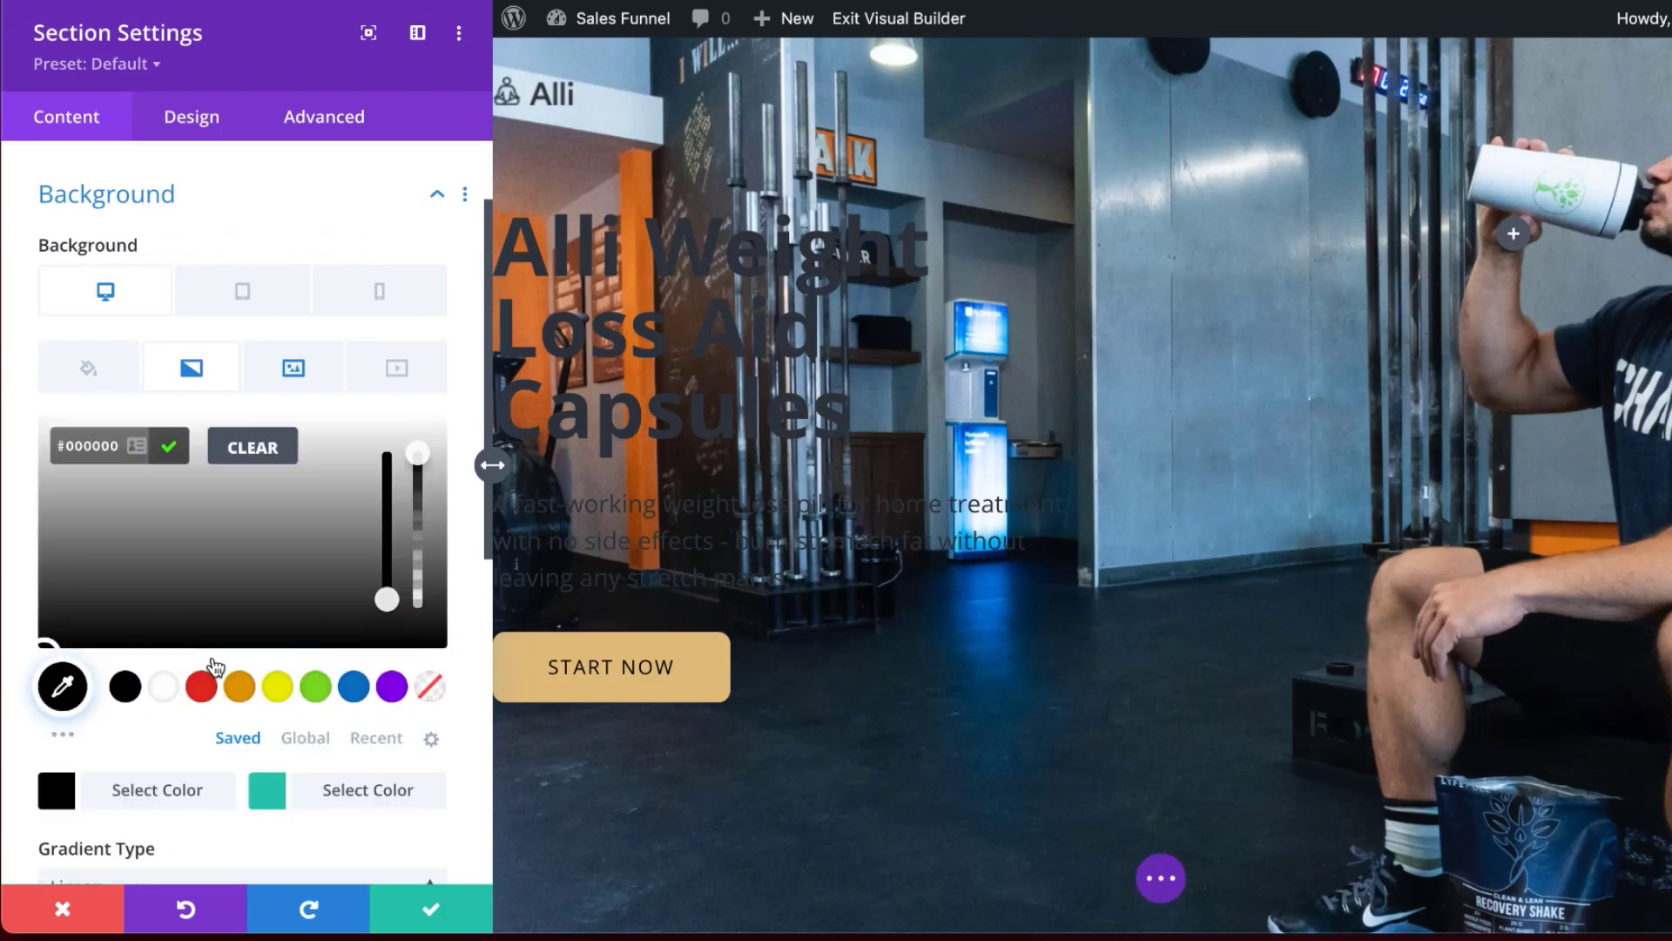
pyautogui.click(269, 793)
pyautogui.click(429, 688)
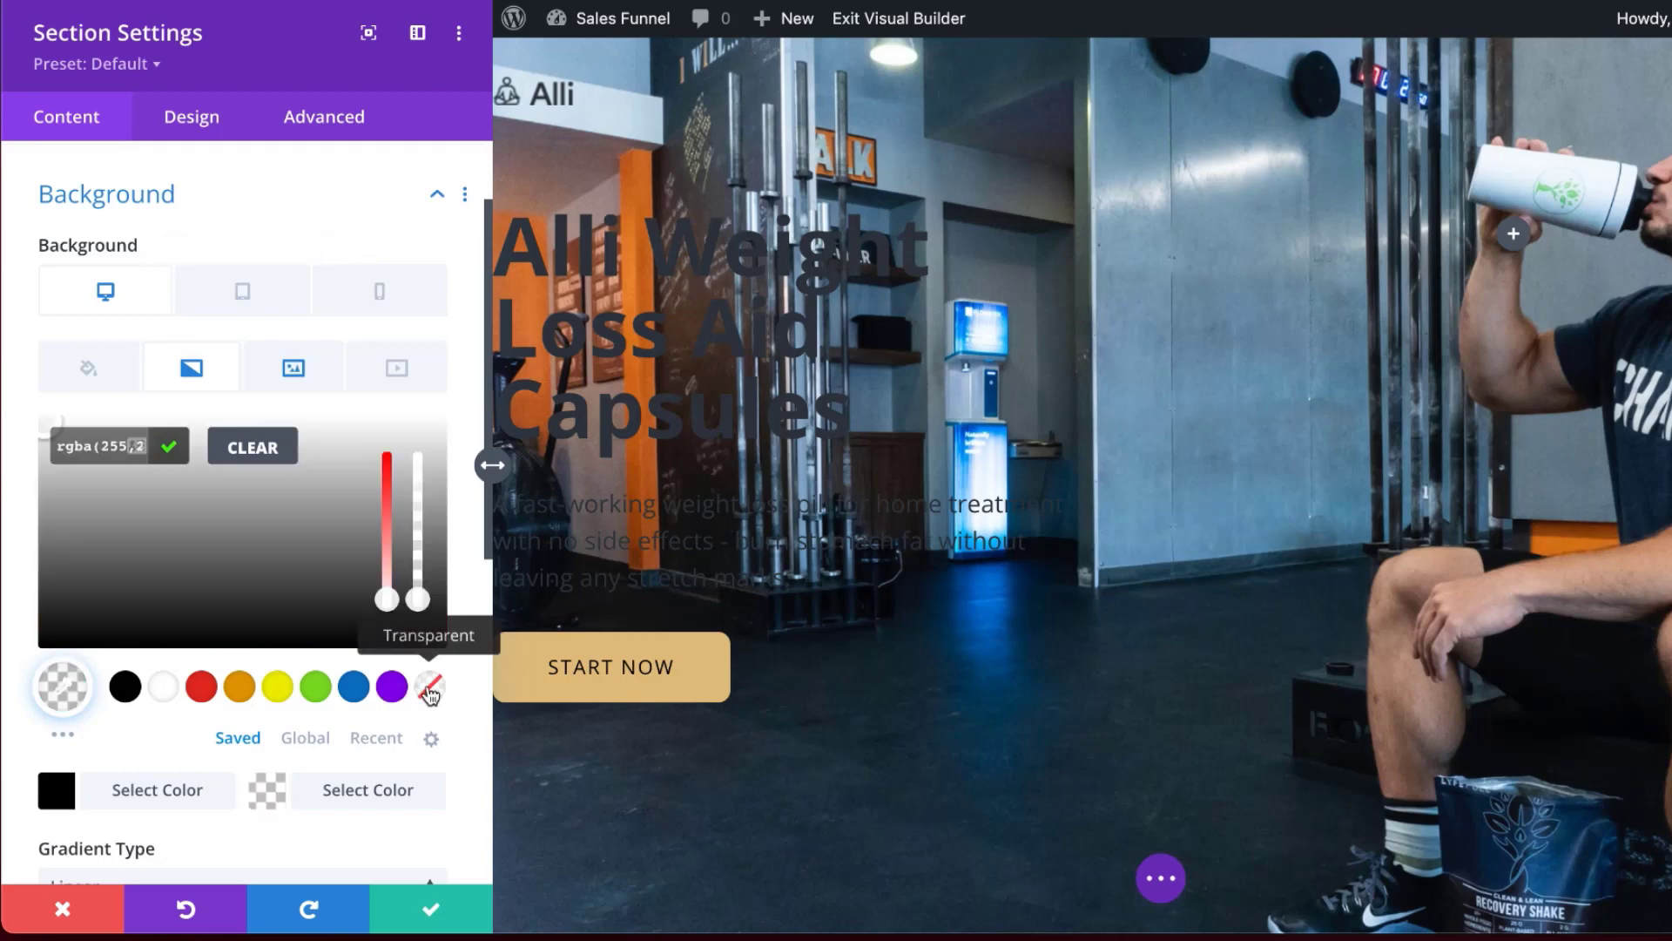
pyautogui.scroll(-8, 383, 742)
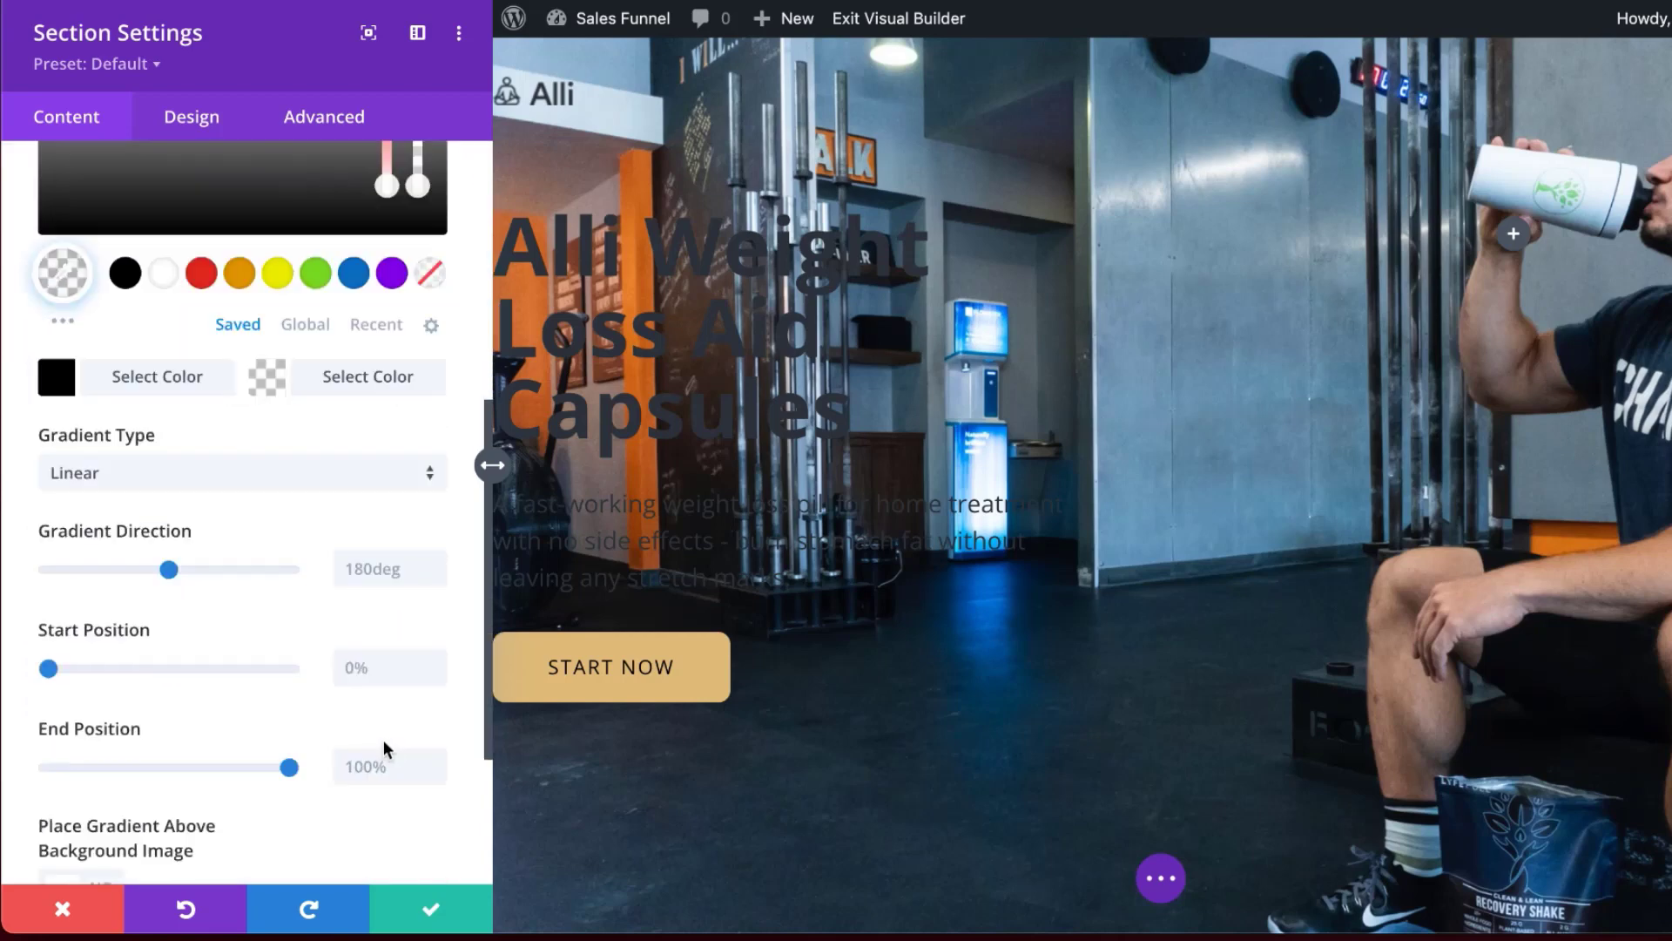
# Place the hero section's gradient above the background image, set its direction to 90deg, and save the section settings
pyautogui.click(103, 639)
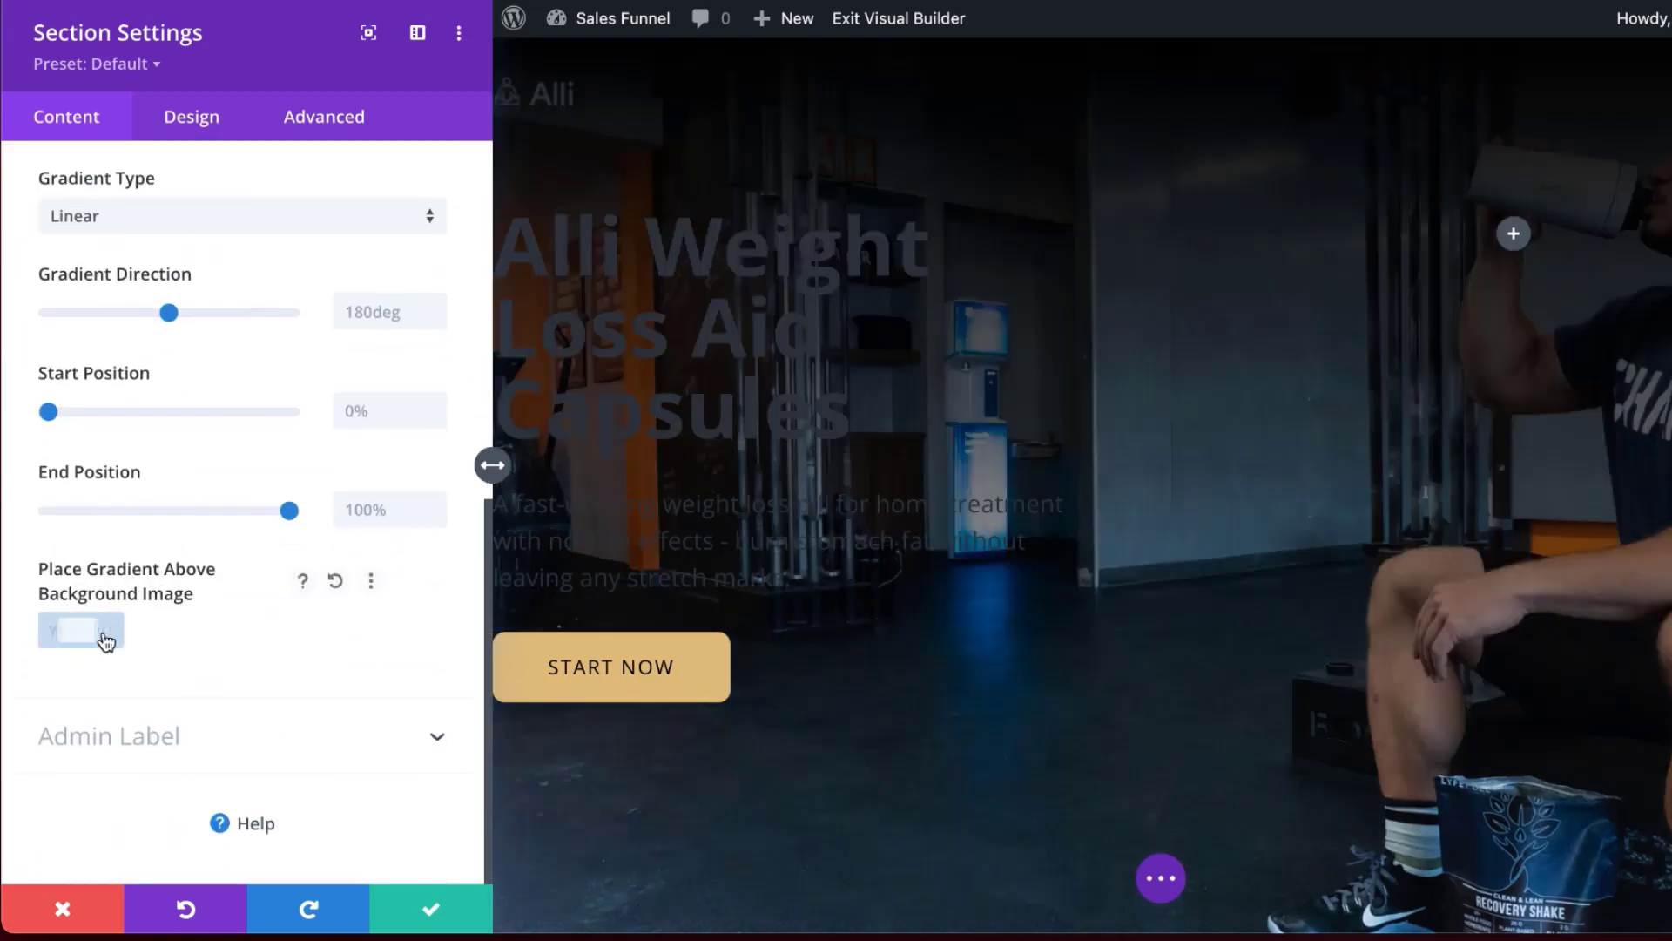
pyautogui.scroll(4, 383, 662)
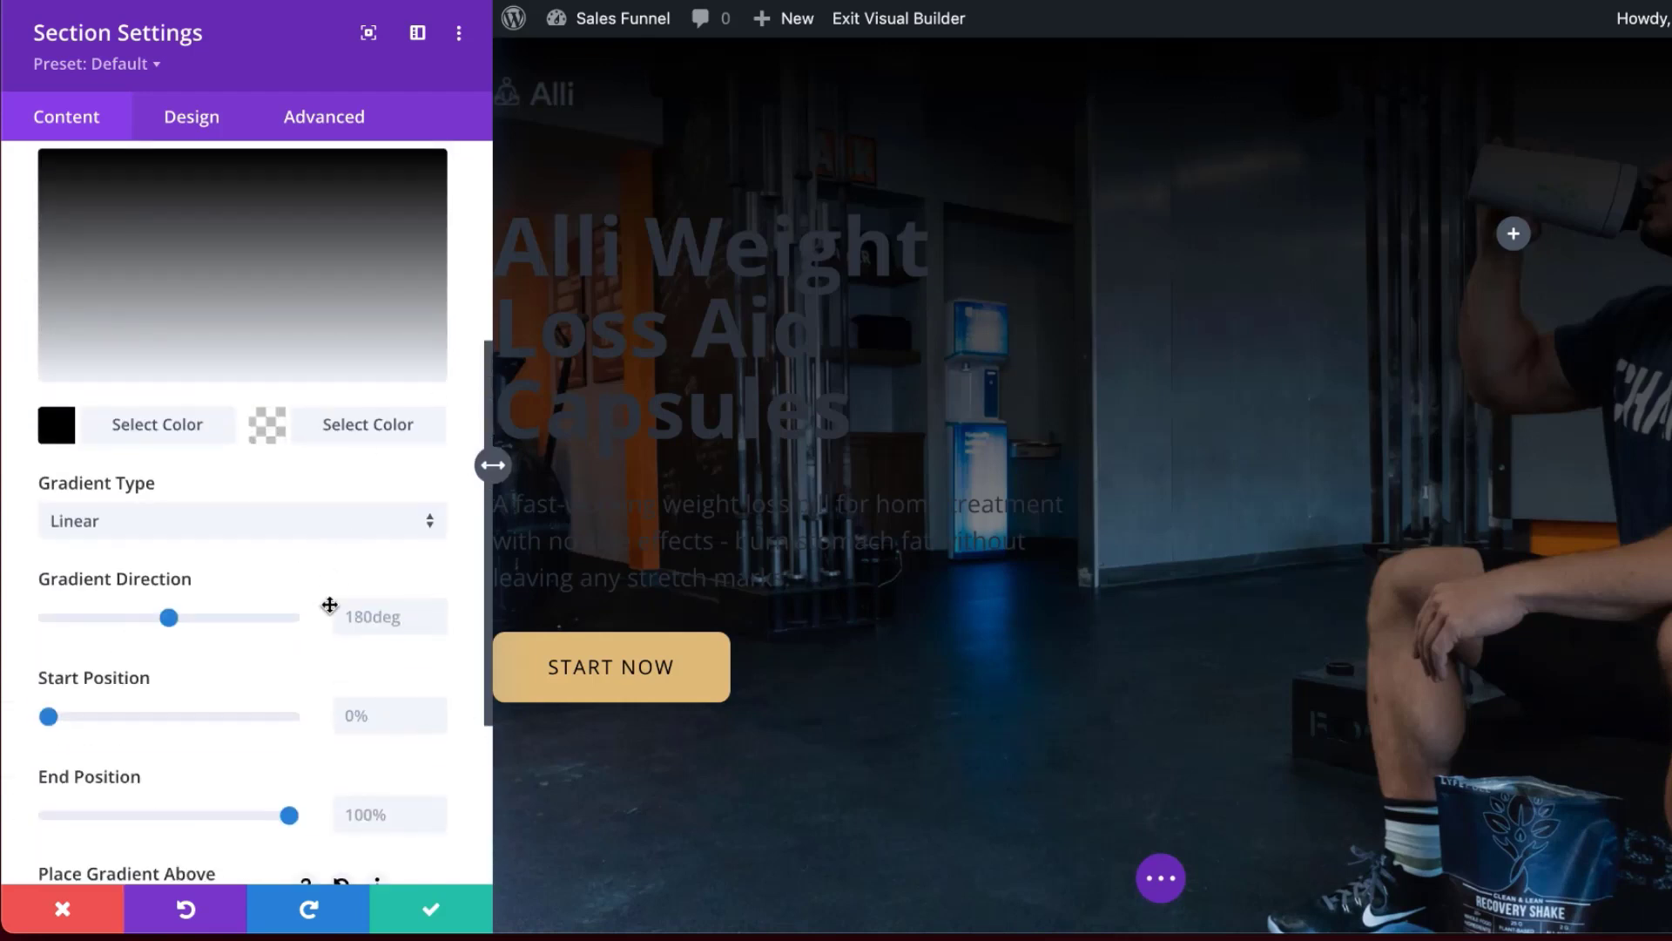
pyautogui.click(380, 611)
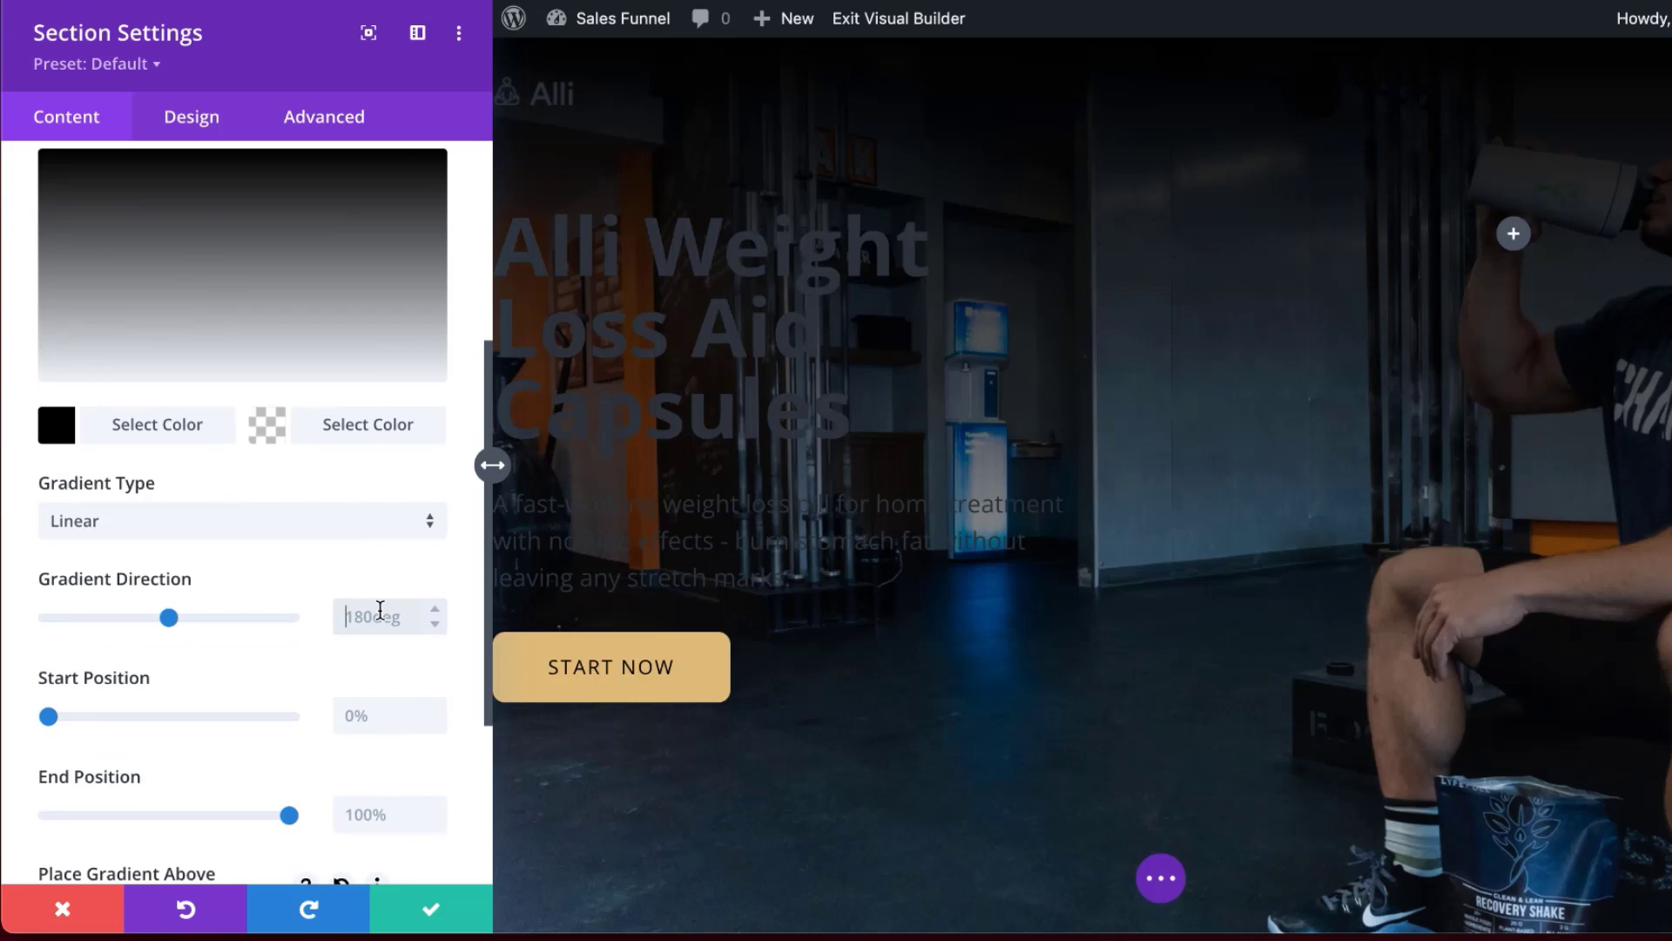
pyautogui.write('90deg')
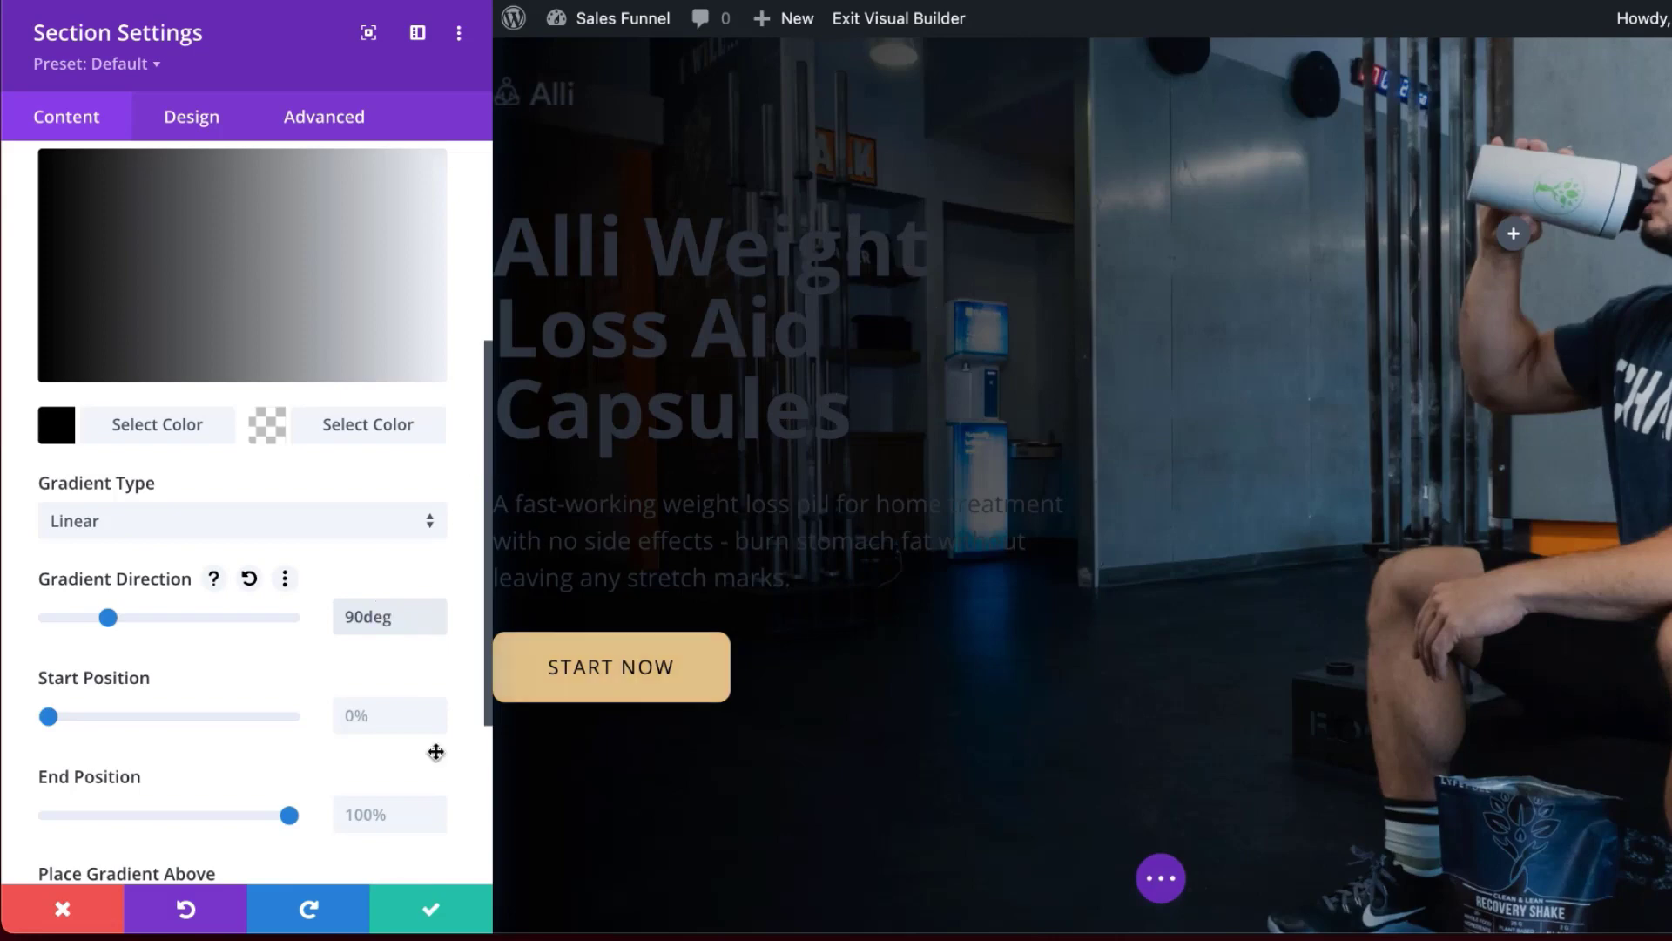
pyautogui.click(433, 911)
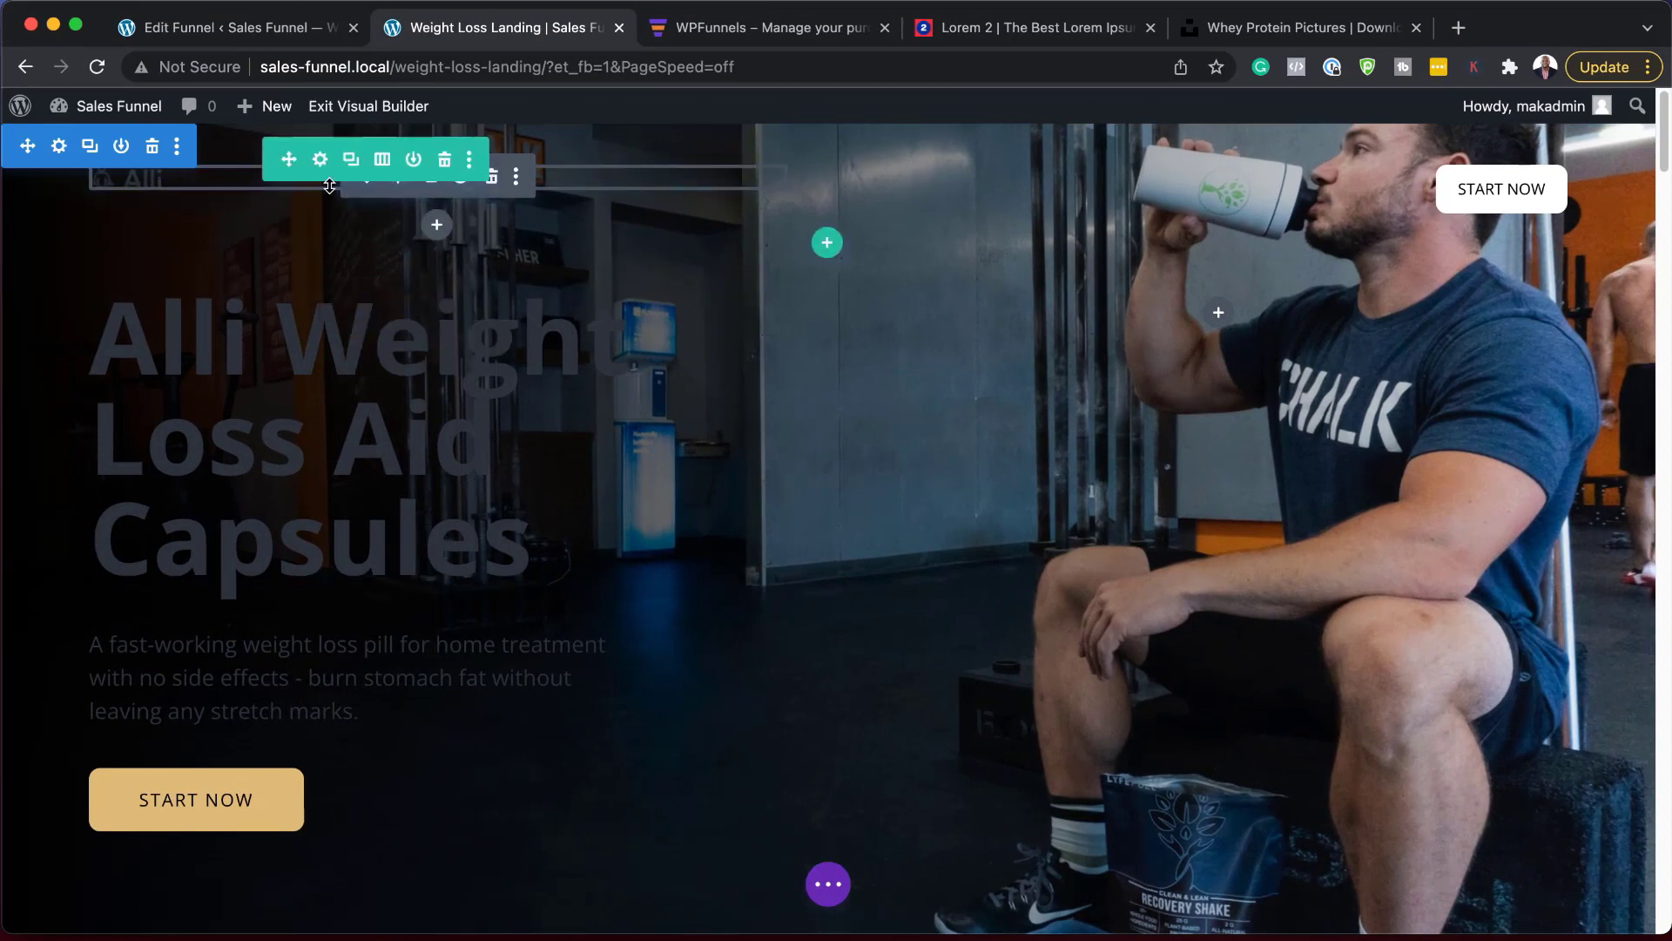
# Delete the header row with the Alli logo and the white START NOW button from the hero section
pyautogui.click(446, 162)
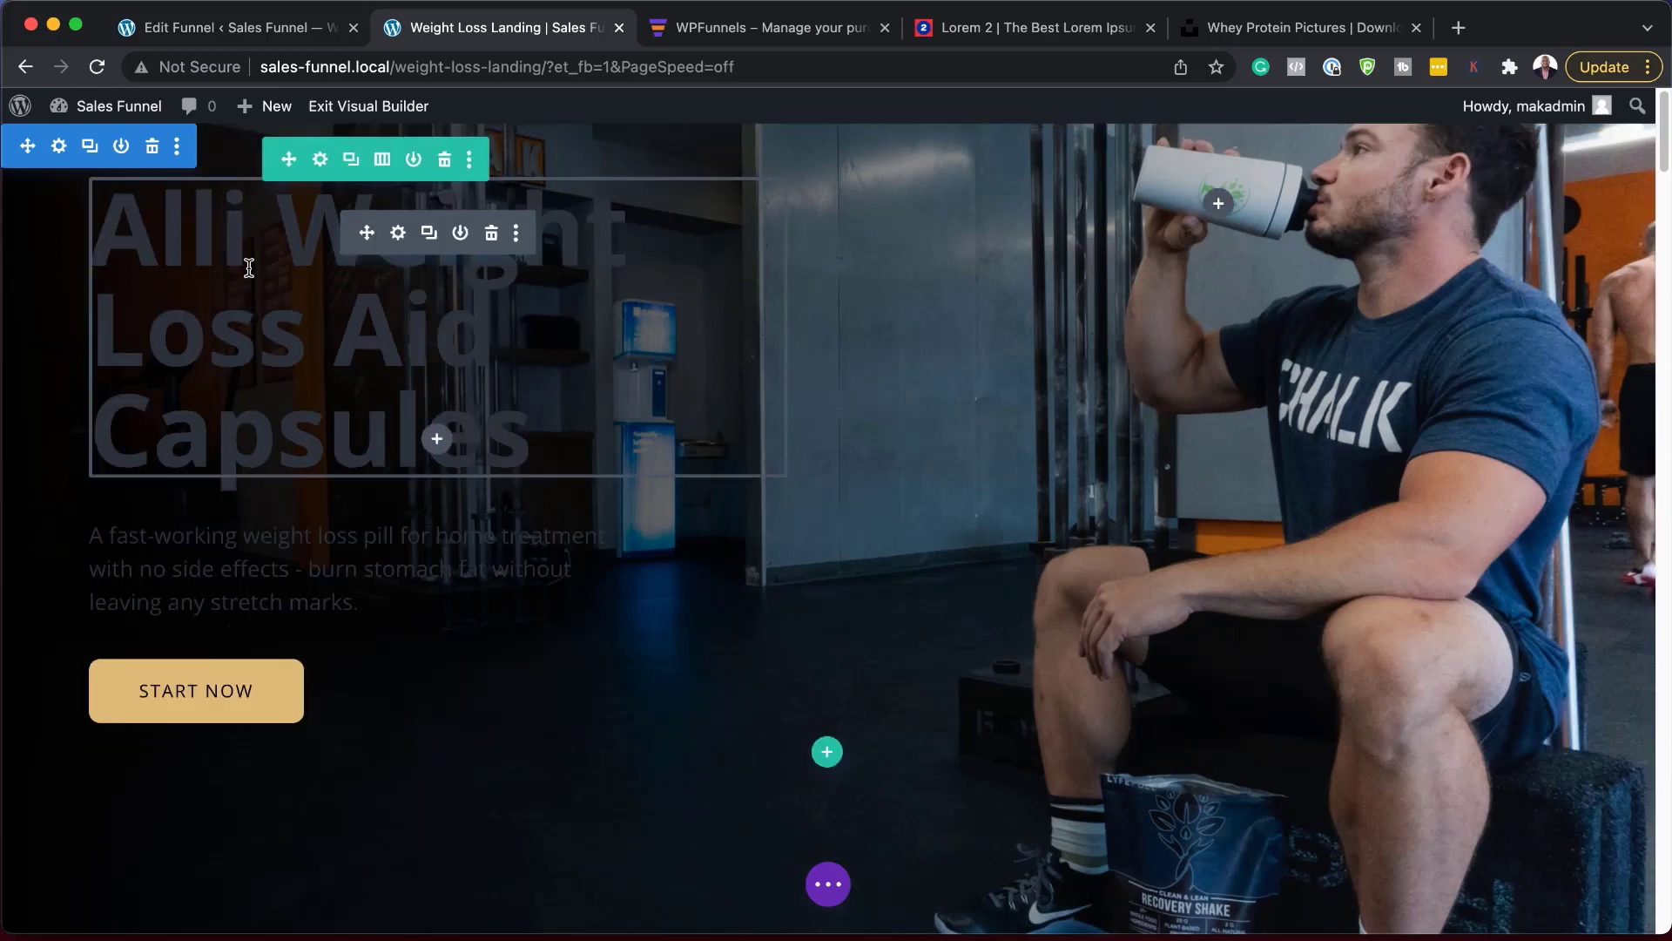
# Set the hero headline's H1 font to Poppins and its text color to white
pyautogui.click(398, 235)
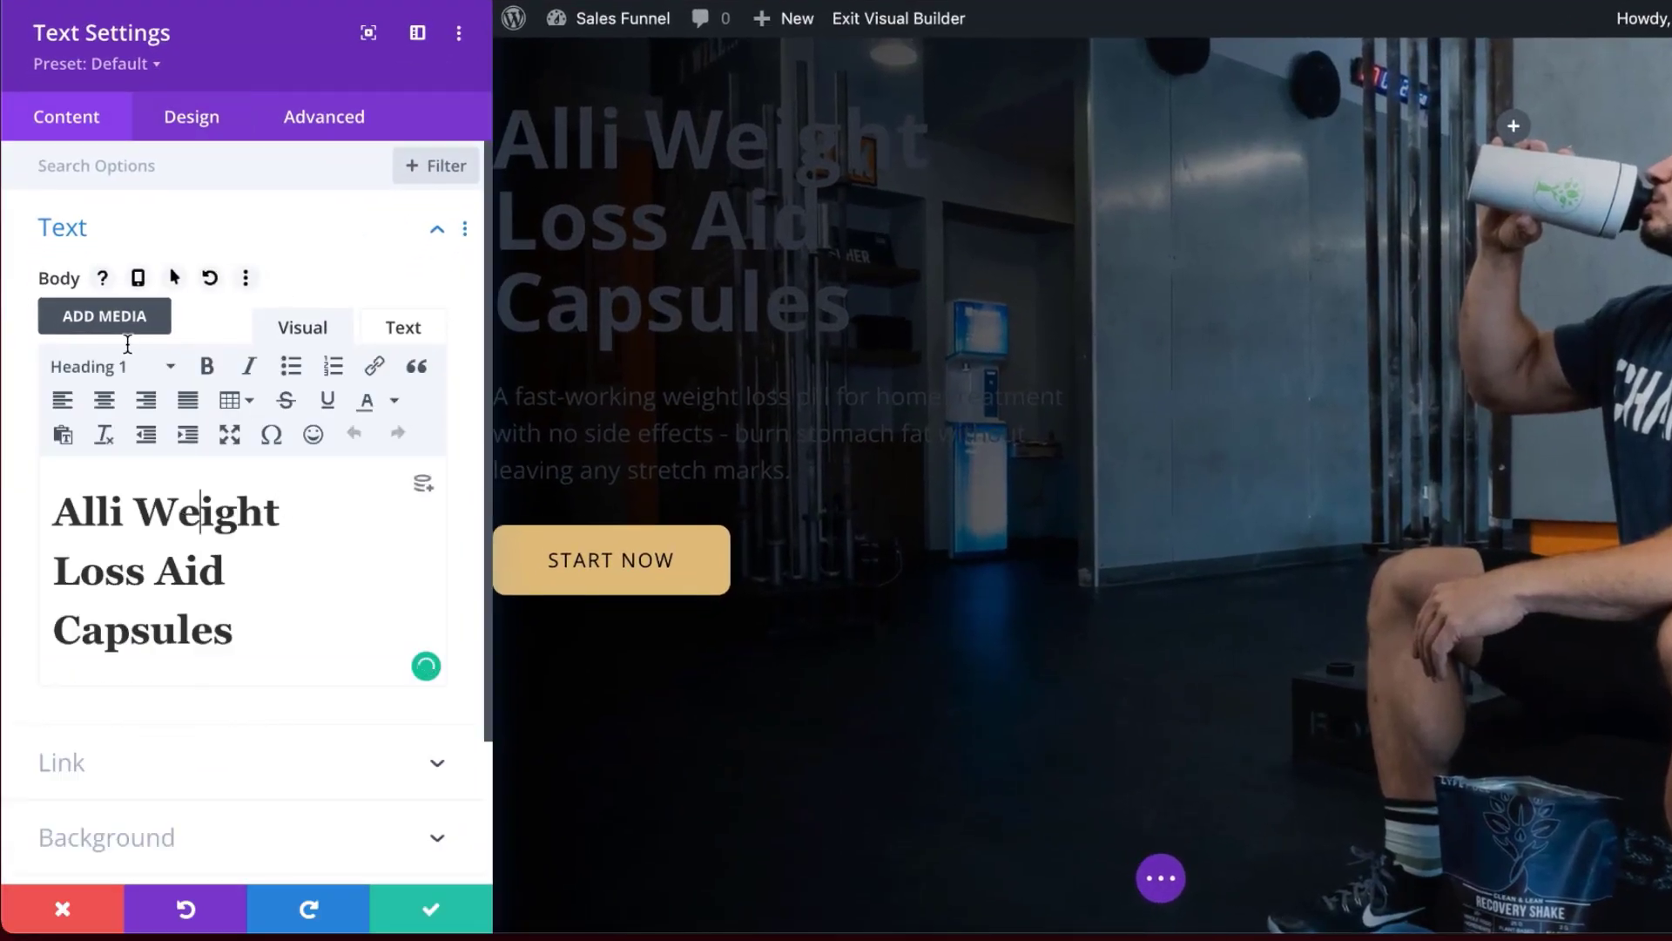
pyautogui.click(199, 120)
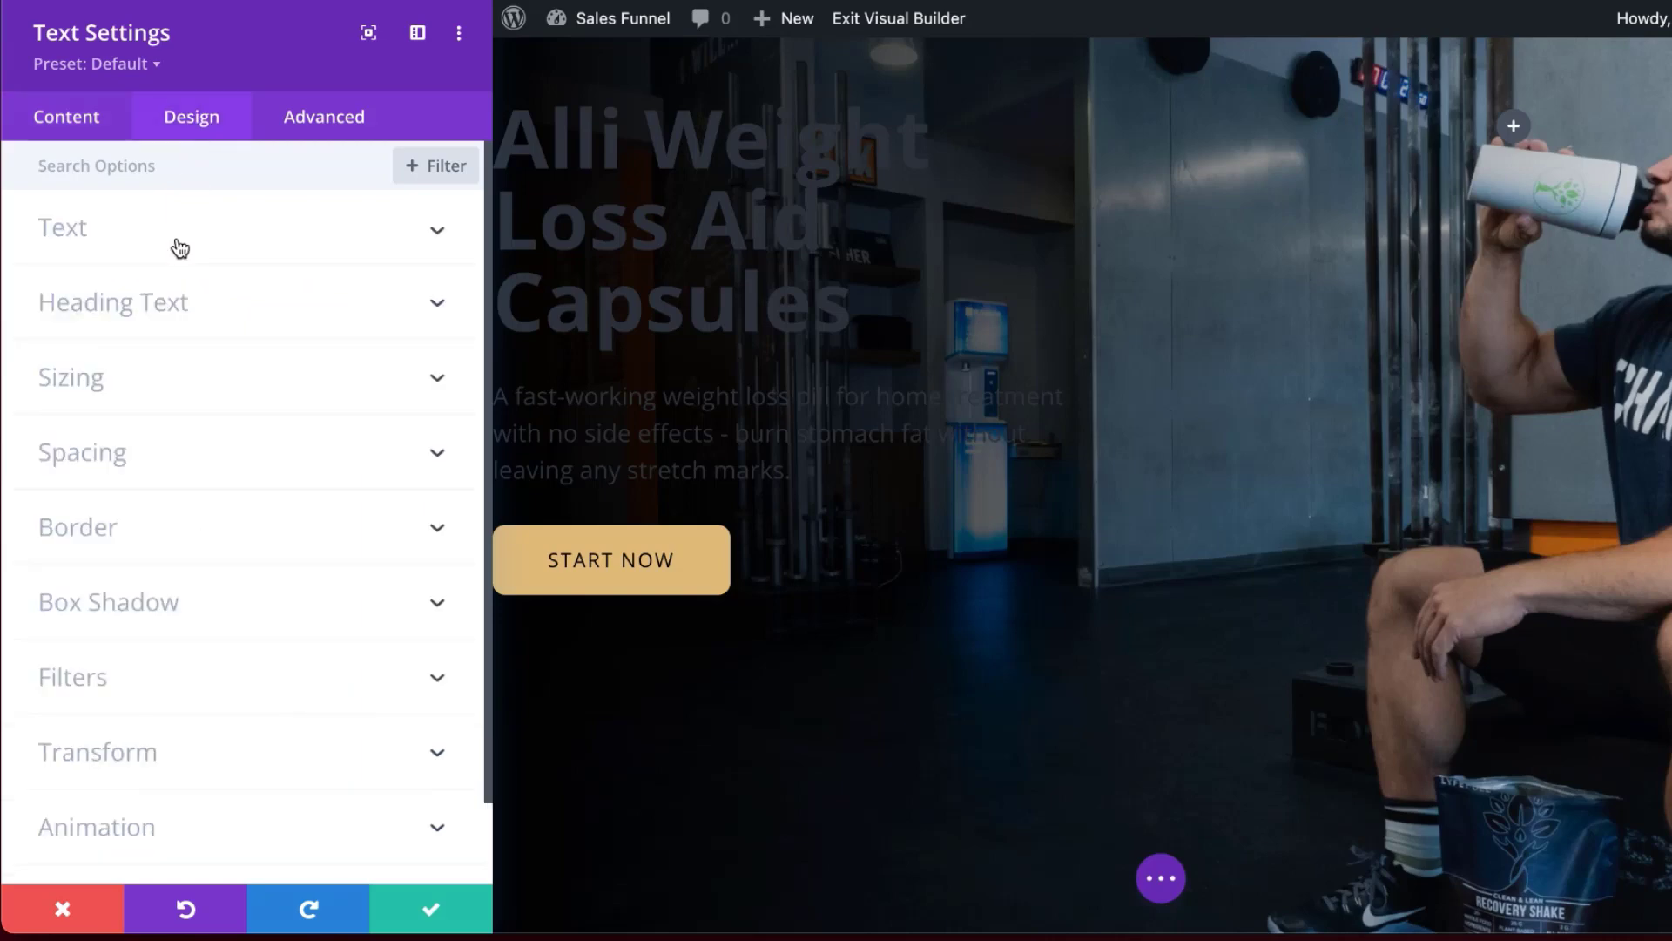
pyautogui.click(164, 307)
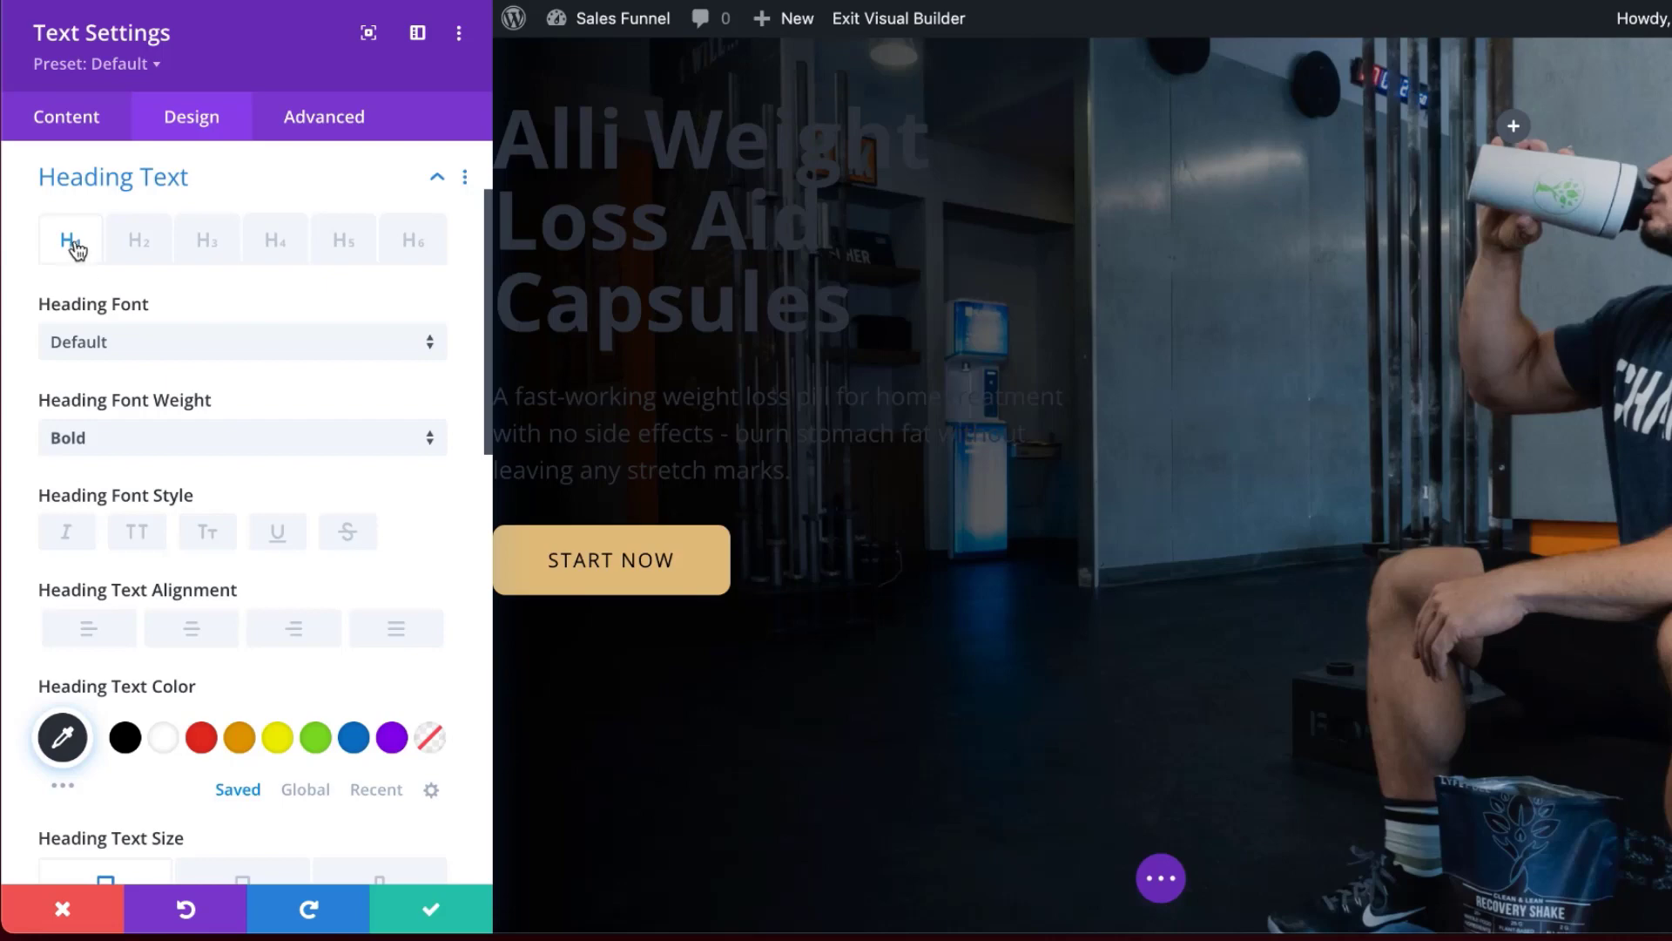
pyautogui.click(122, 343)
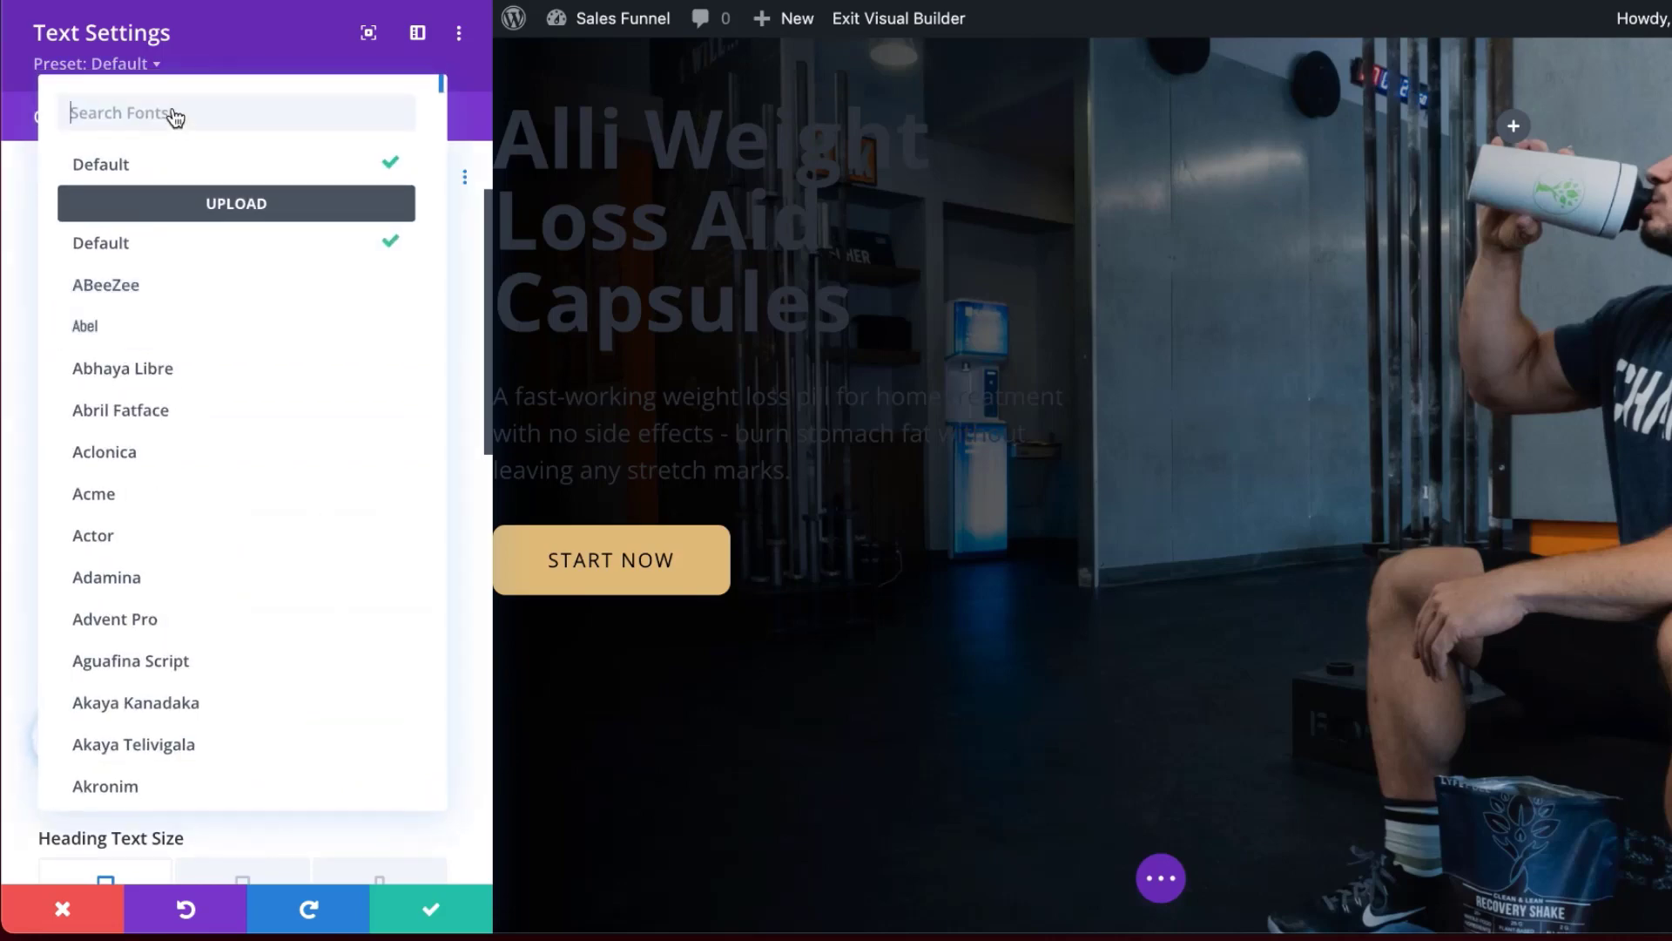
pyautogui.write('pop')
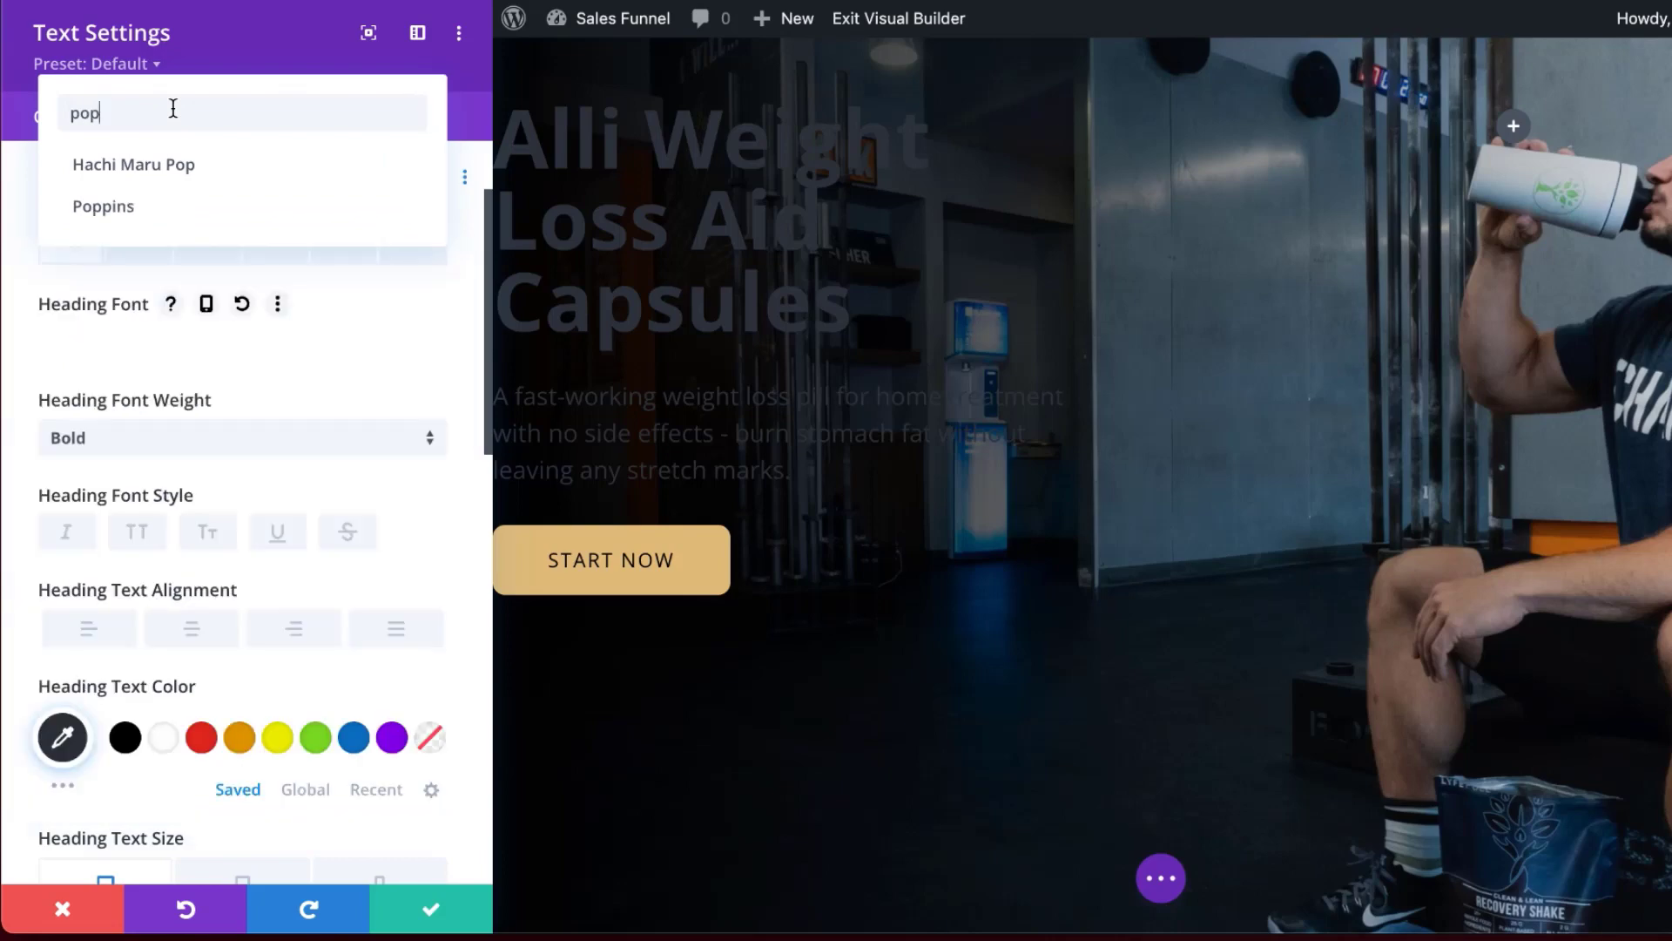
pyautogui.click(165, 206)
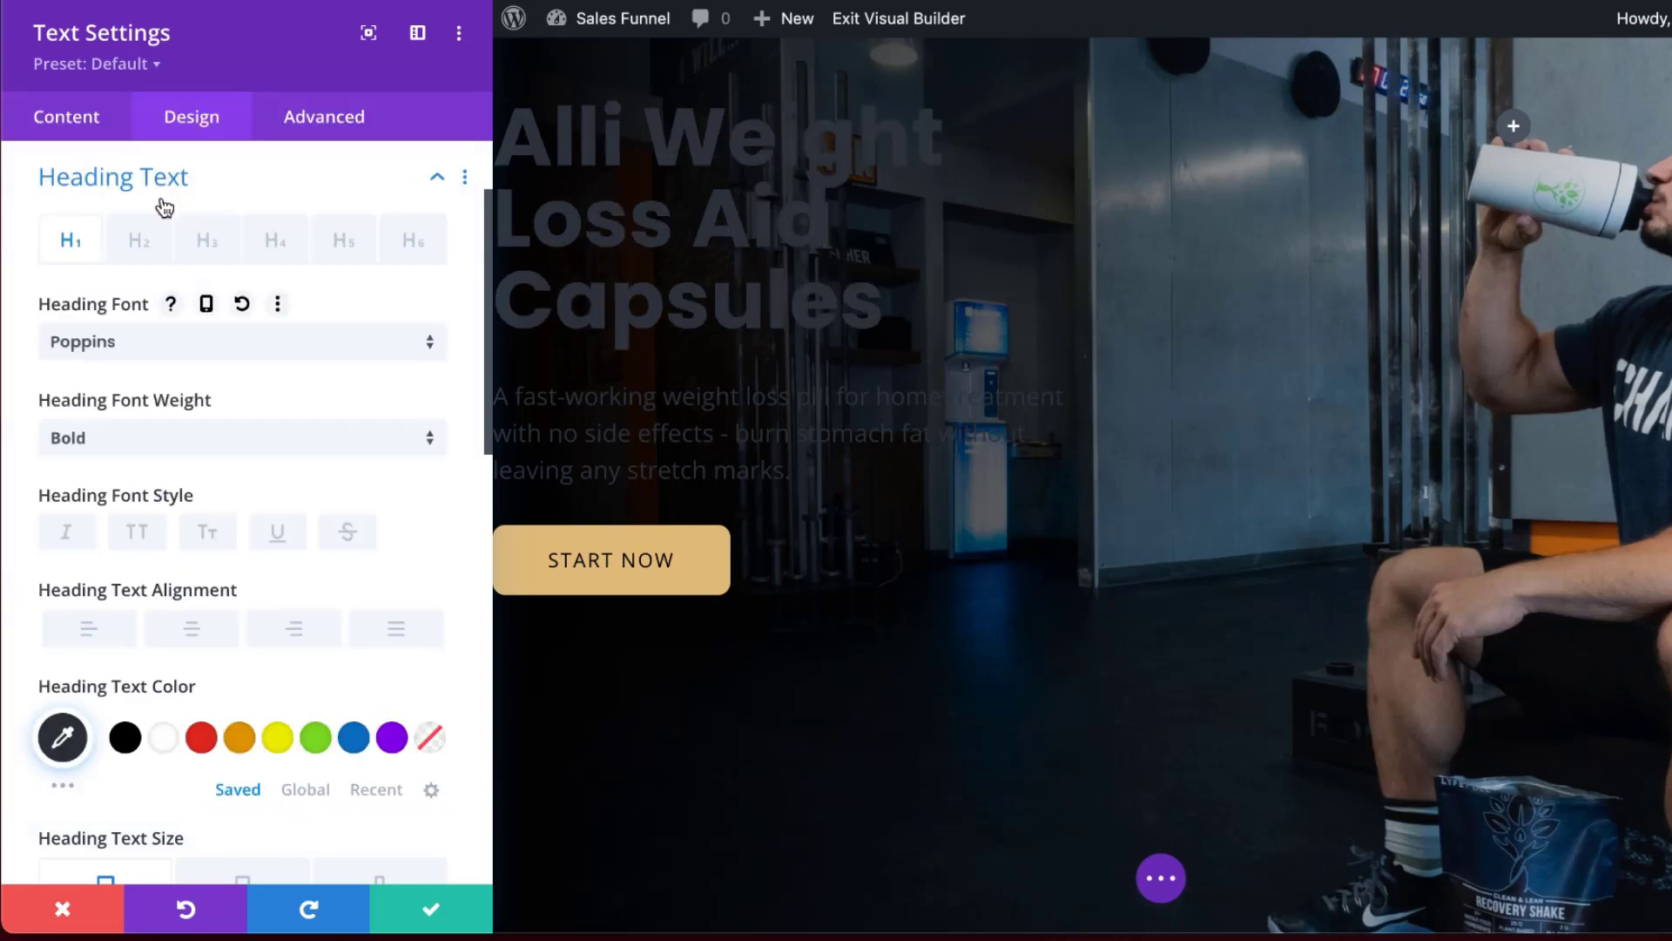
pyautogui.click(179, 748)
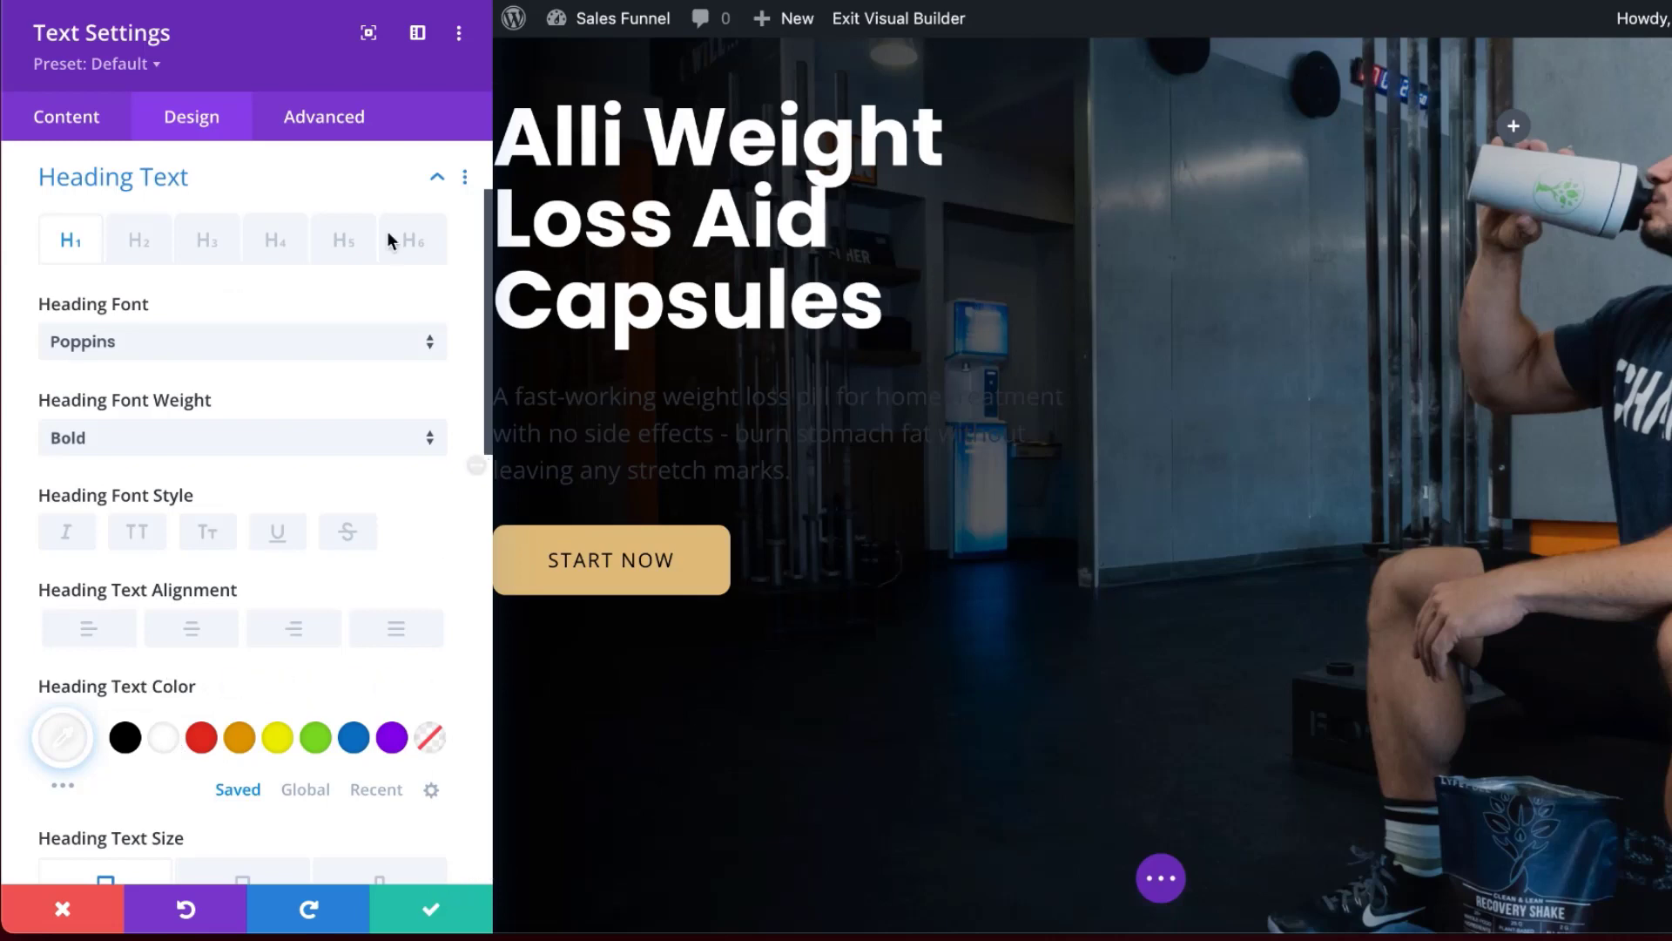
# Replace the hero headline's text with "Lorem ipsum dolor sit amet."
pyautogui.click(68, 122)
pyautogui.click(89, 235)
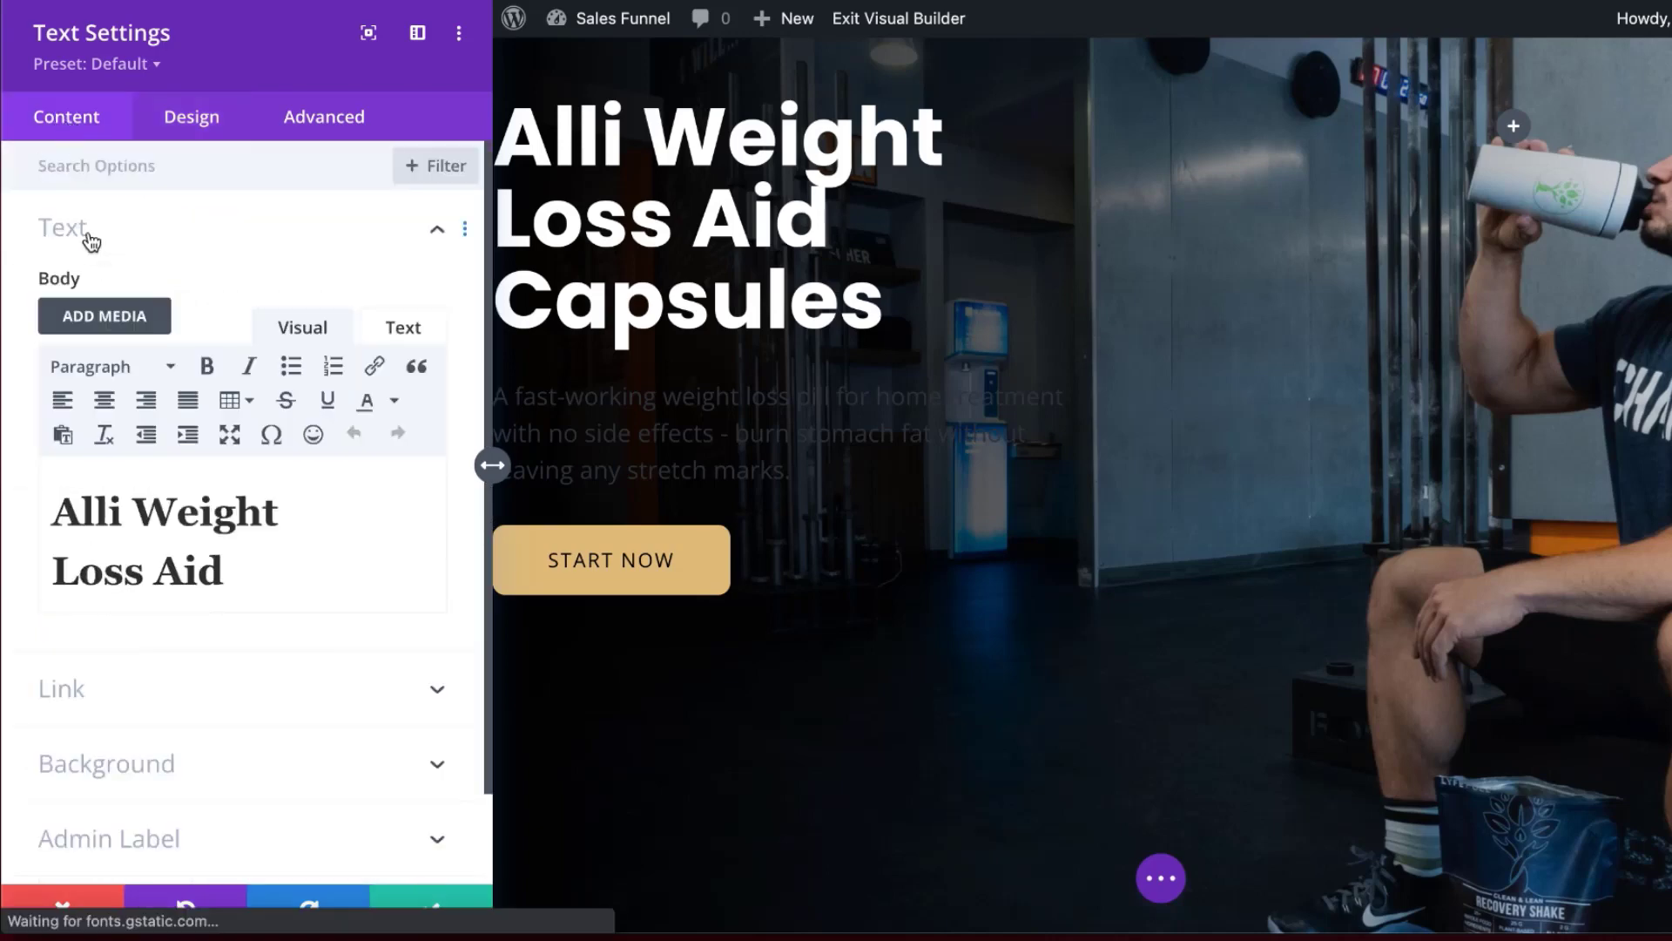
pyautogui.moveTo(261, 630); pyautogui.dragTo(2, 488)
pyautogui.write('Lorem ipsum dolor sit amet, consectetuer adipiscing elit.')
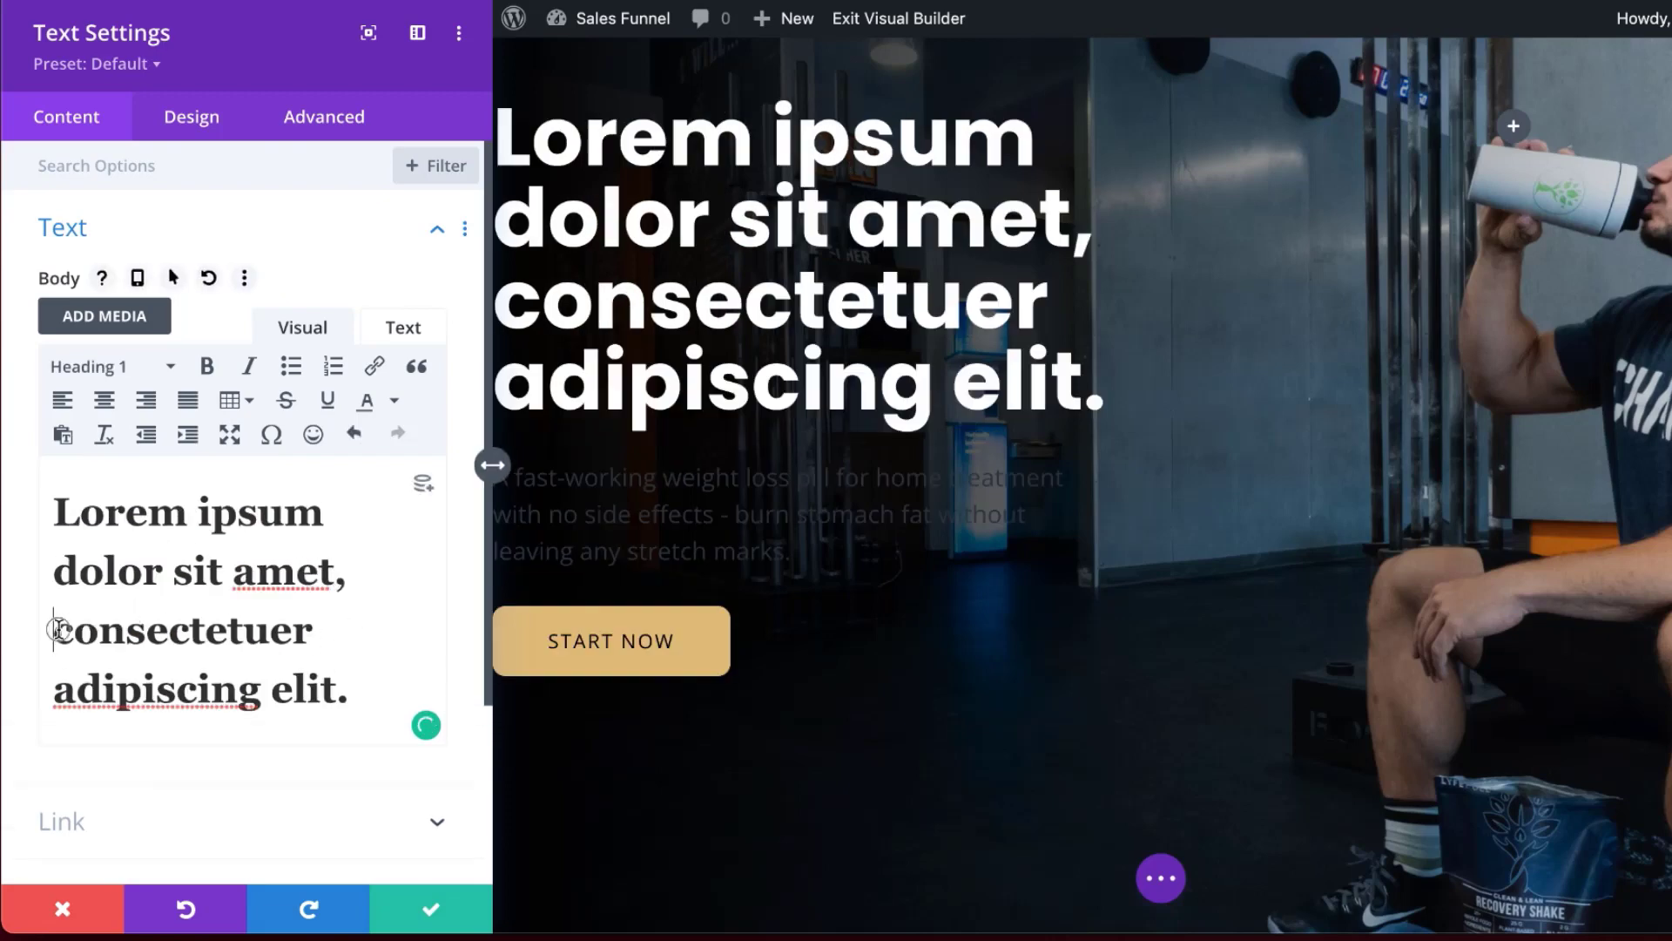
pyautogui.moveTo(54, 629); pyautogui.dragTo(348, 735)
pyautogui.press('BackSpace')
pyautogui.press('BackSpace')
pyautogui.press('BackSpace')
pyautogui.write('.')
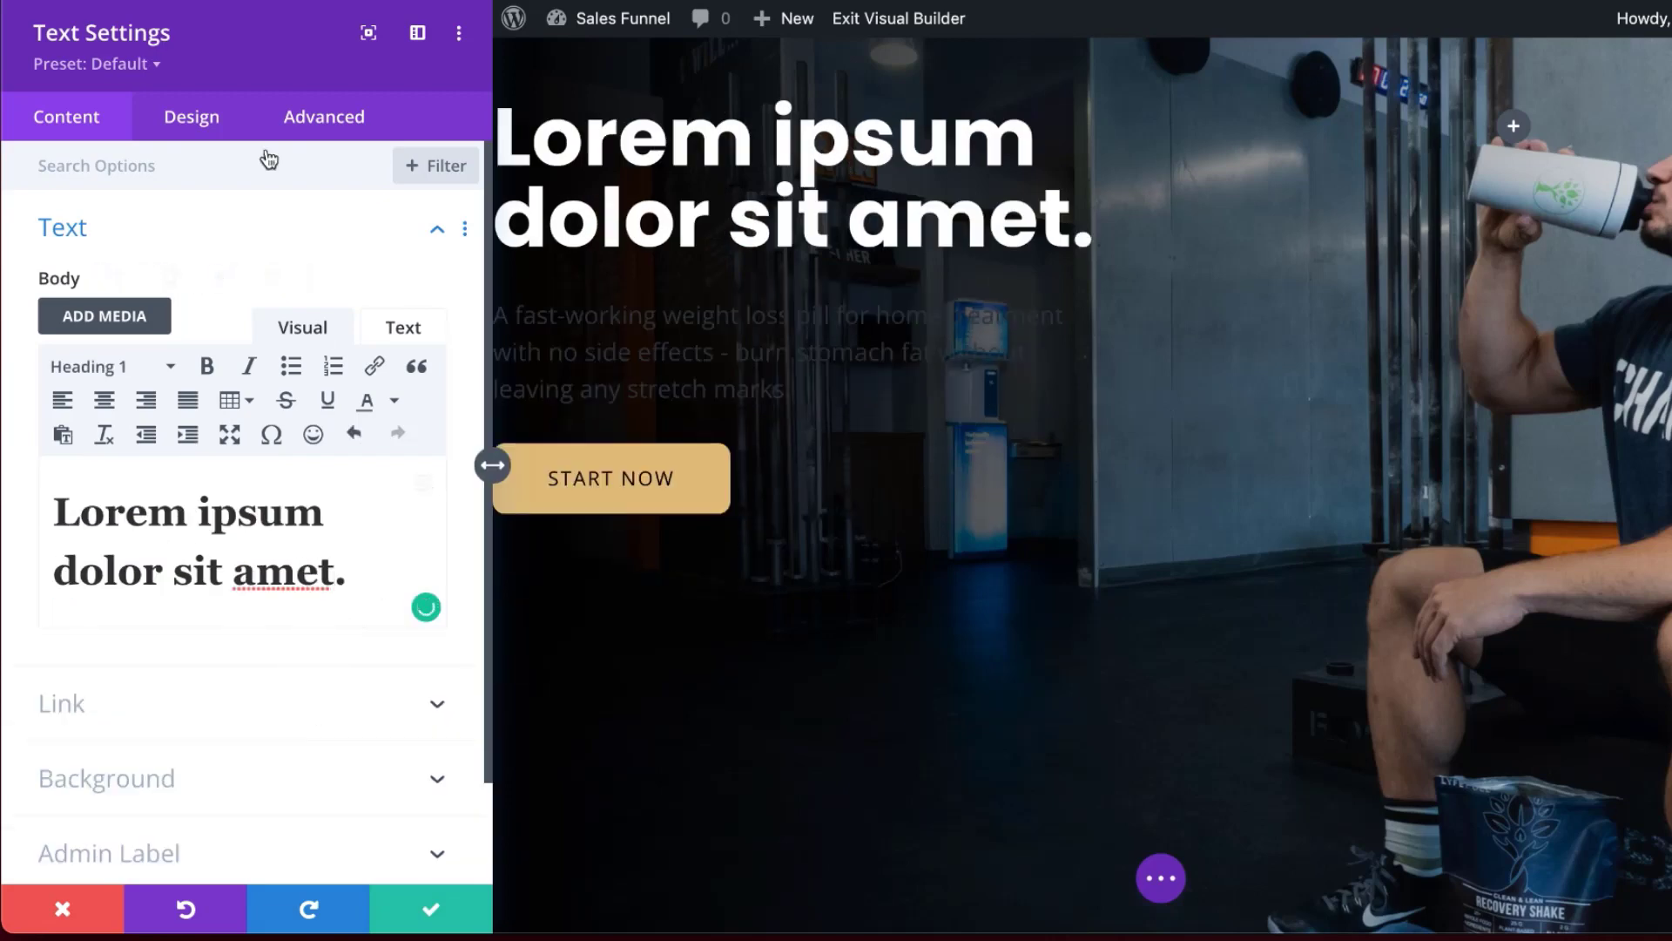
# Set the hero headline's H1 text size to 5vw for desktop and save the text module
pyautogui.click(191, 120)
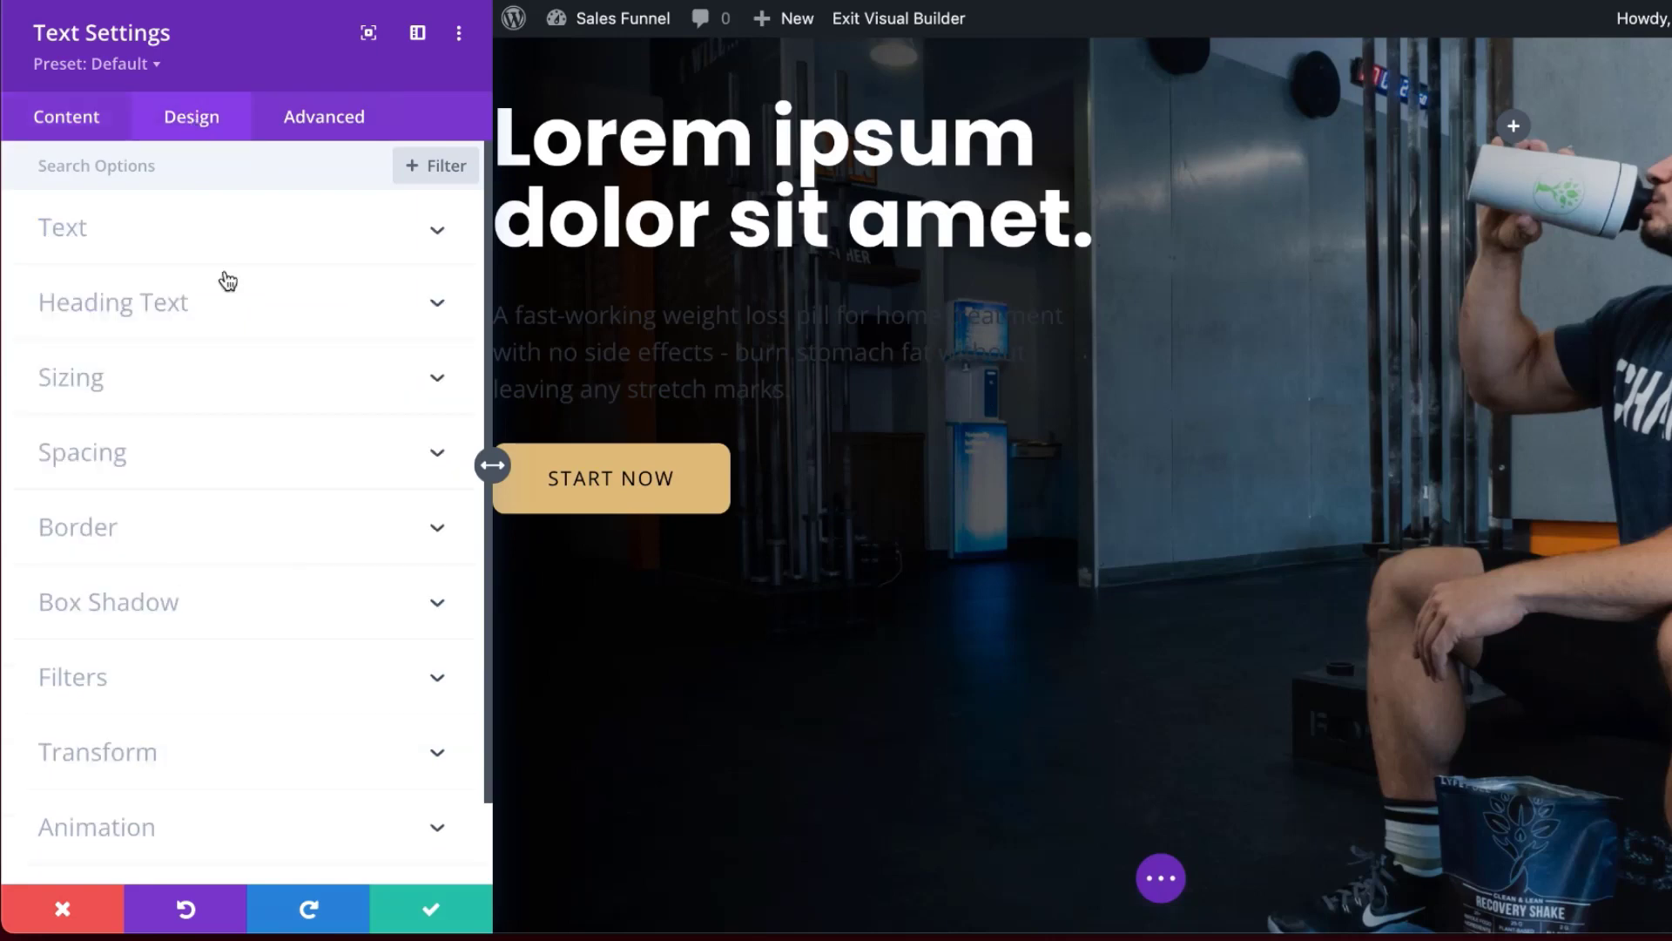
pyautogui.click(149, 310)
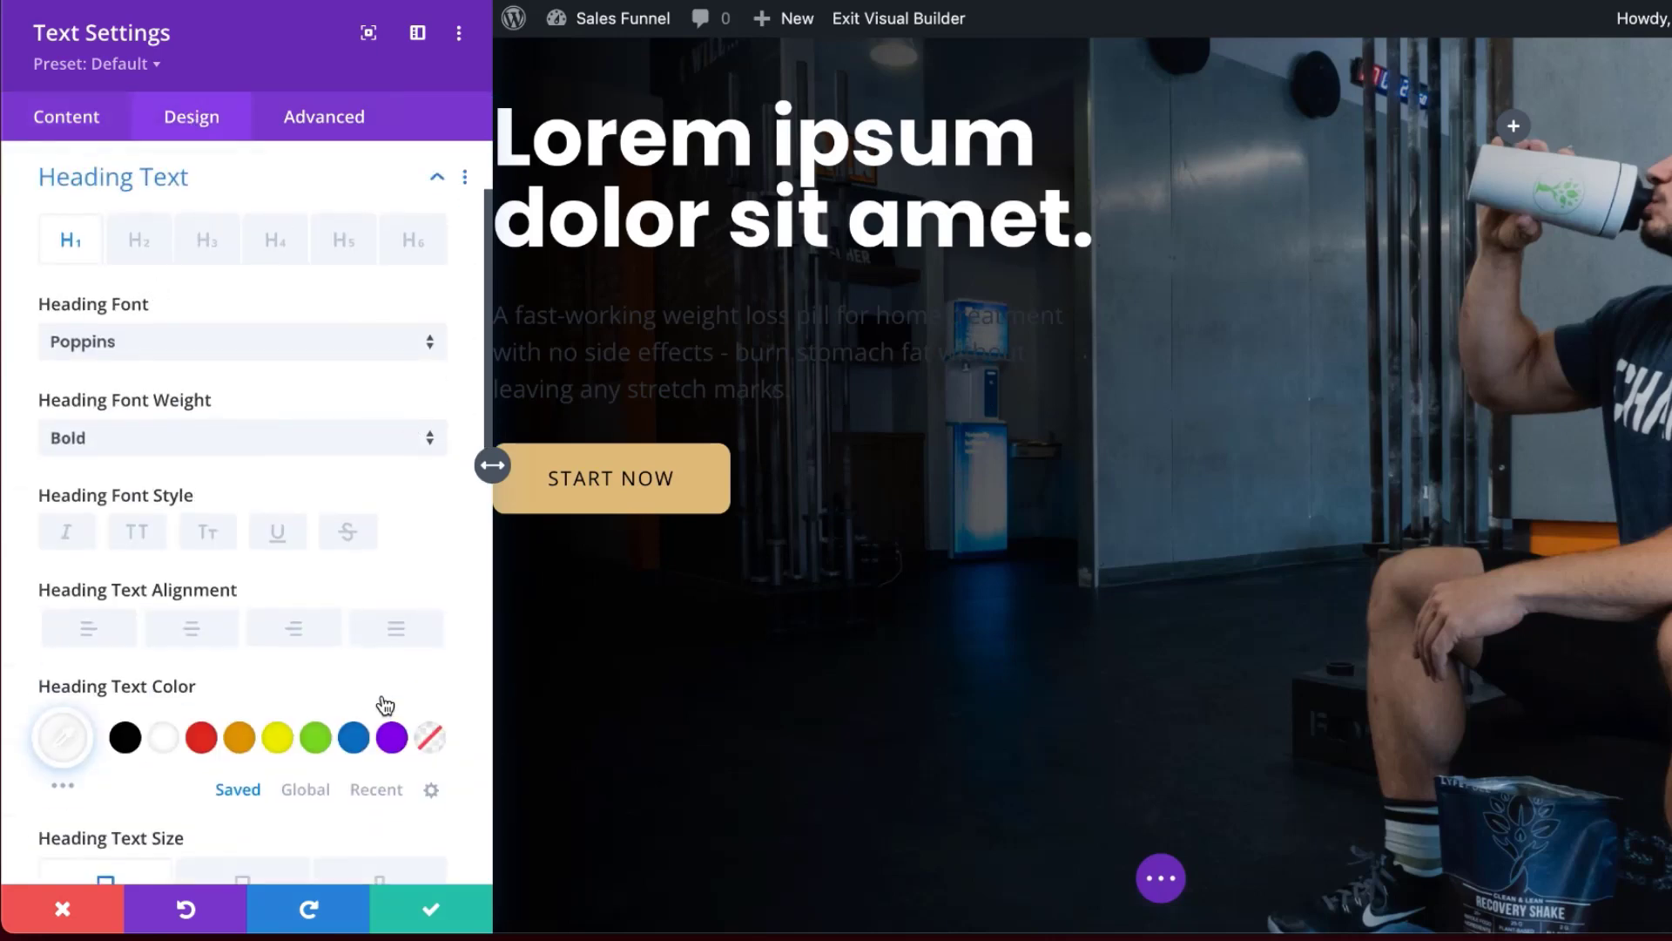
pyautogui.scroll(-3, 384, 697)
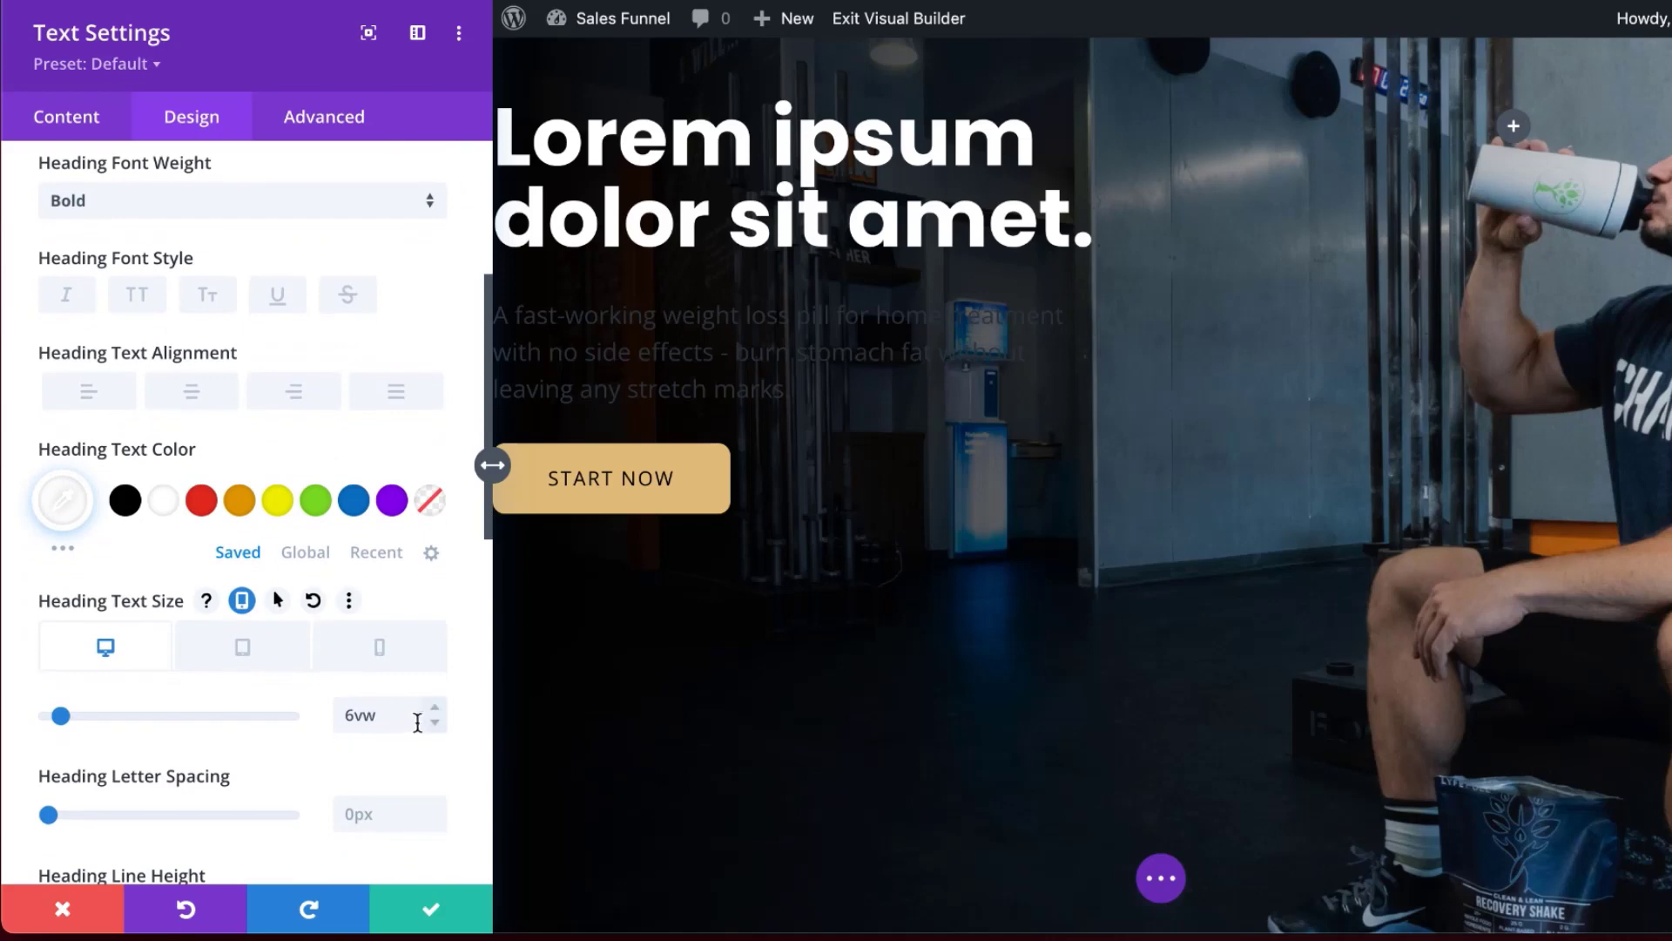
pyautogui.click(436, 723)
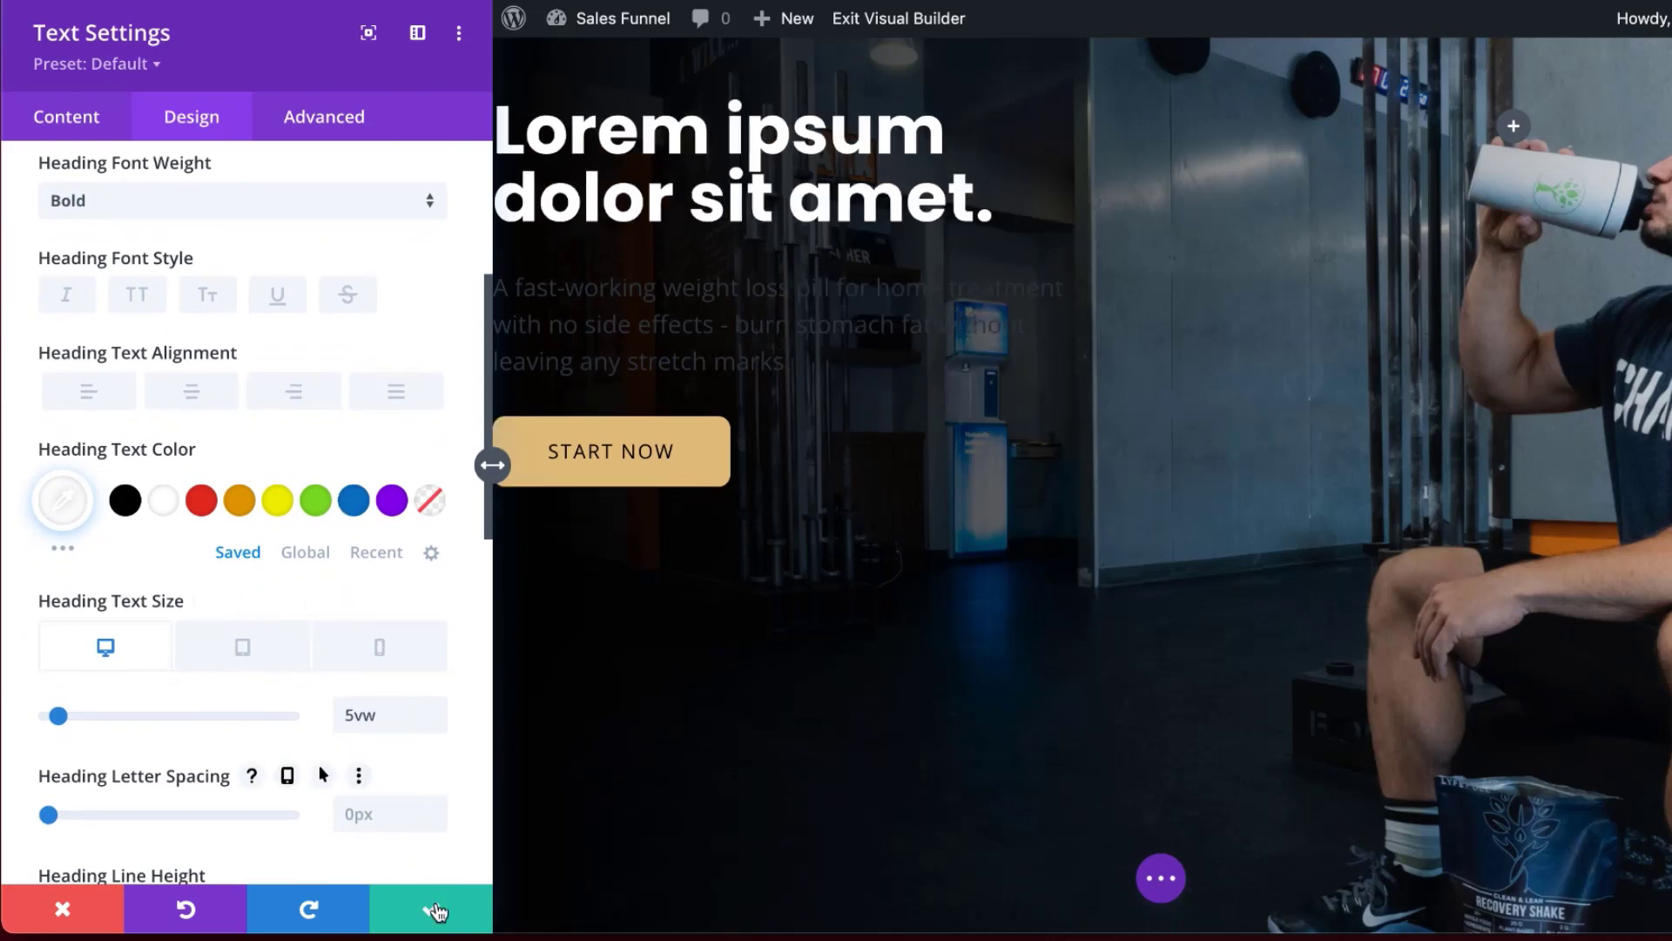
pyautogui.click(432, 910)
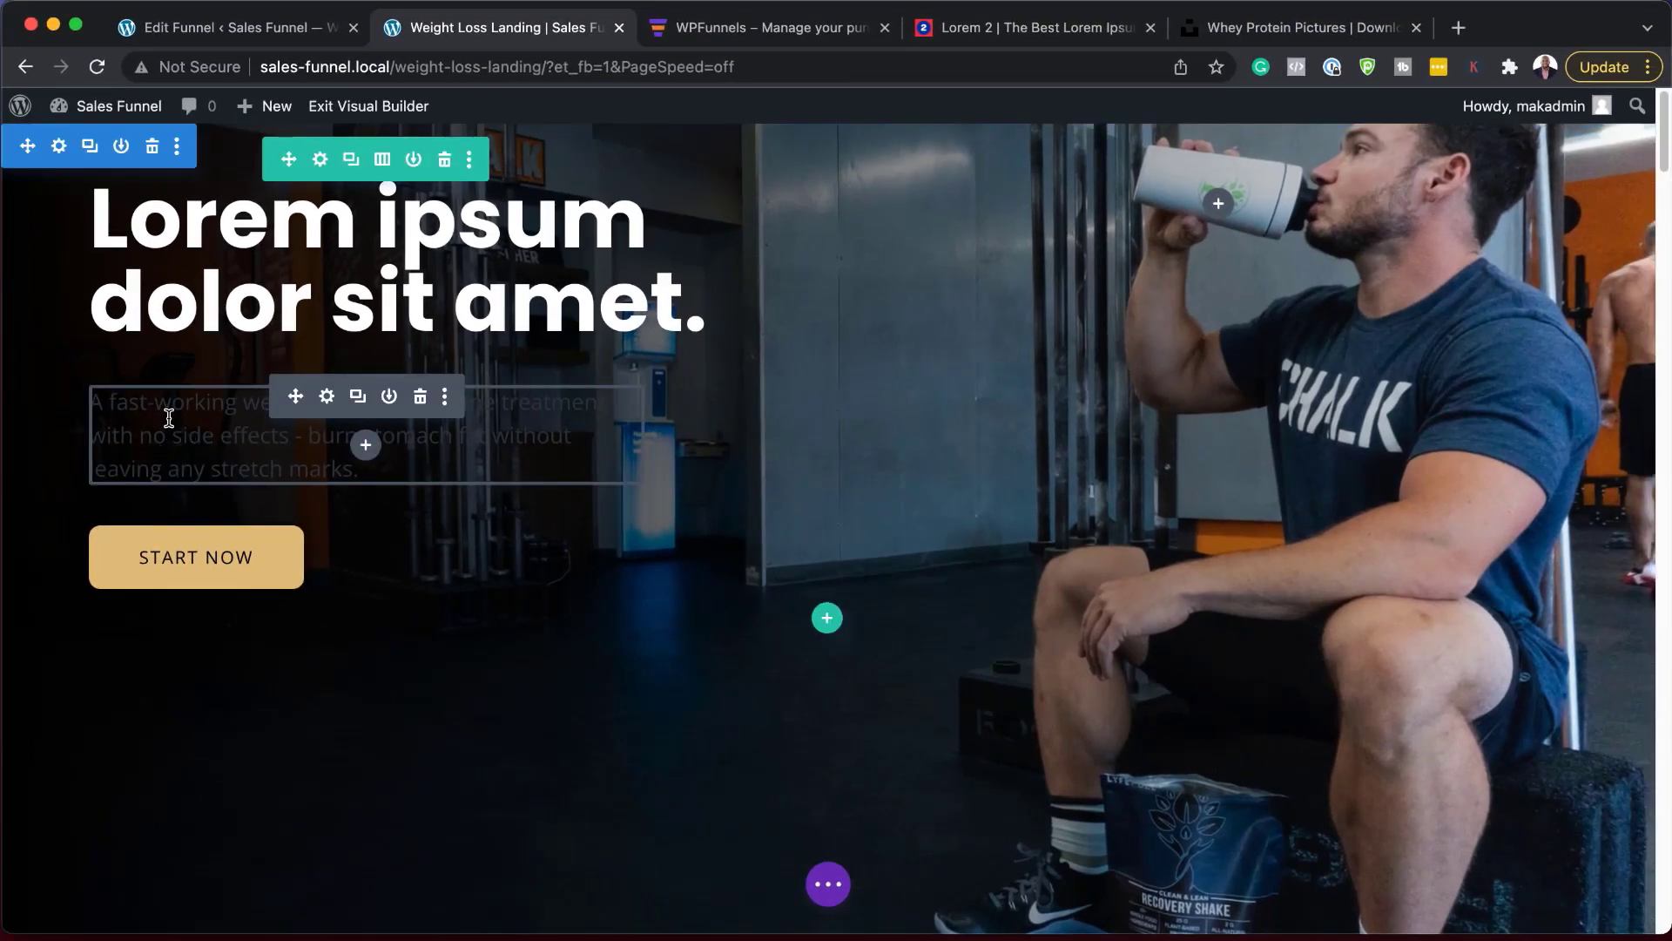
# Replace the hero paragraph's text with "Donec nec justo eget felis facilisis fermentum. Aliquam porttitor mauris sit amet orci. Aenean dignissim pellentesque felis."
pyautogui.click(327, 398)
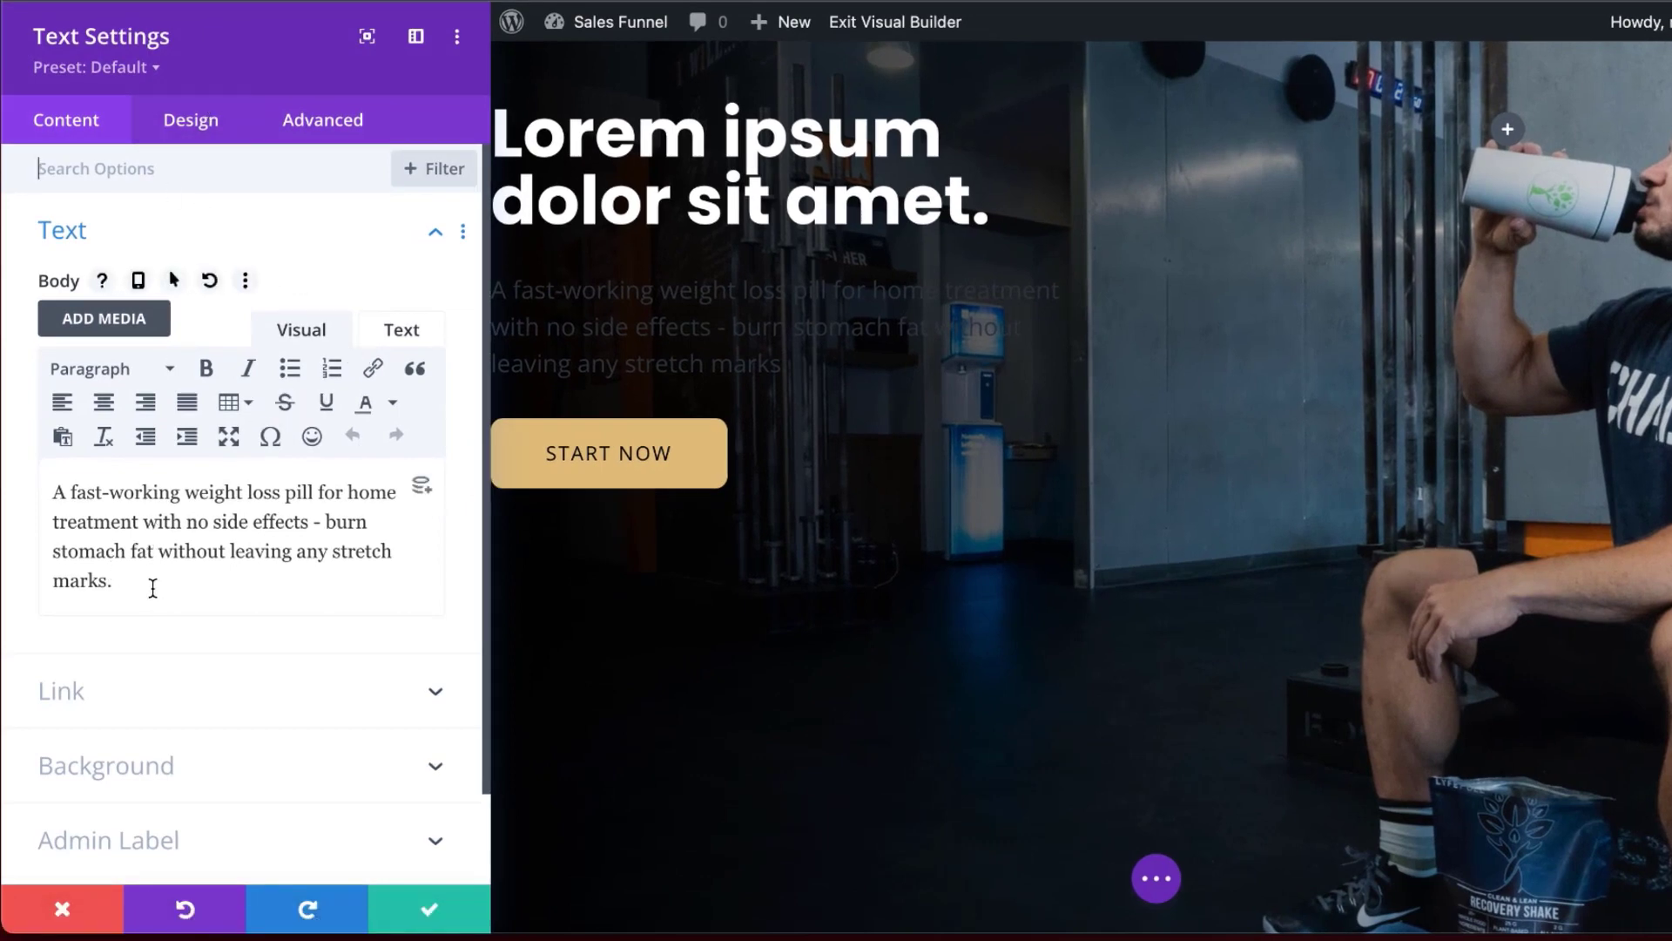
pyautogui.moveTo(149, 586); pyautogui.dragTo(51, 478)
pyautogui.write('Donec nec justo eget felis facilisis fermentum. Aliquam porttitor mauris sit amet orci. Aenean dignissim pellentesque felis.')
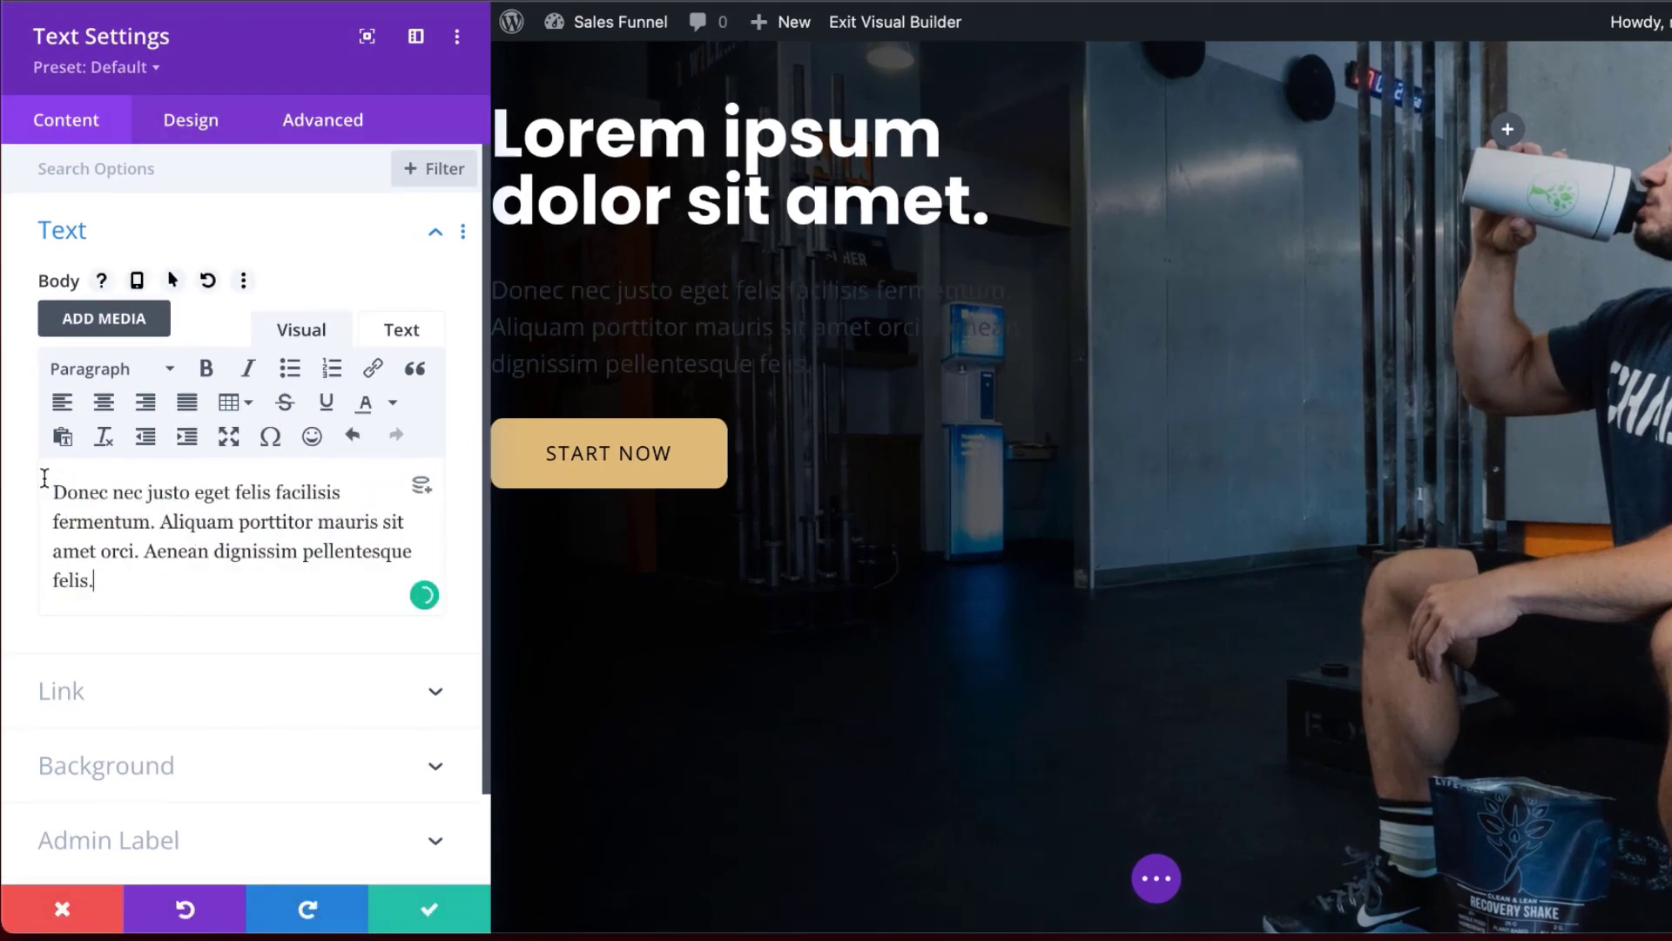
# Start a Find & Replace on the hero paragraph's default text font, scoped to All Text Settings throughout this section
pyautogui.click(193, 126)
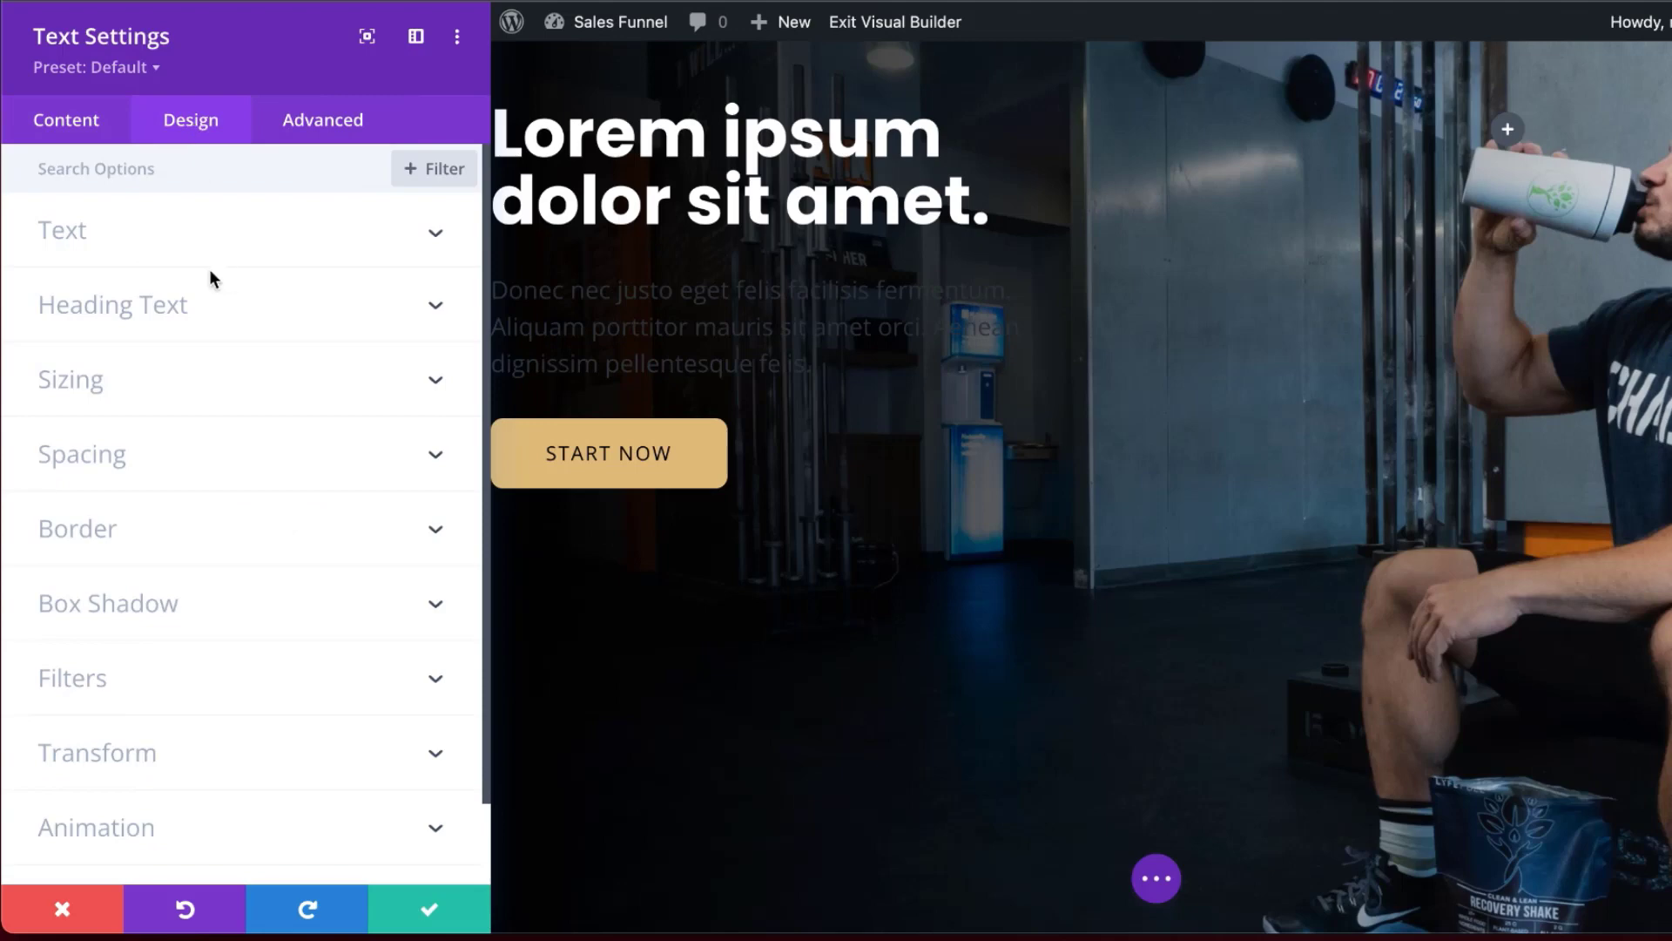
pyautogui.click(131, 233)
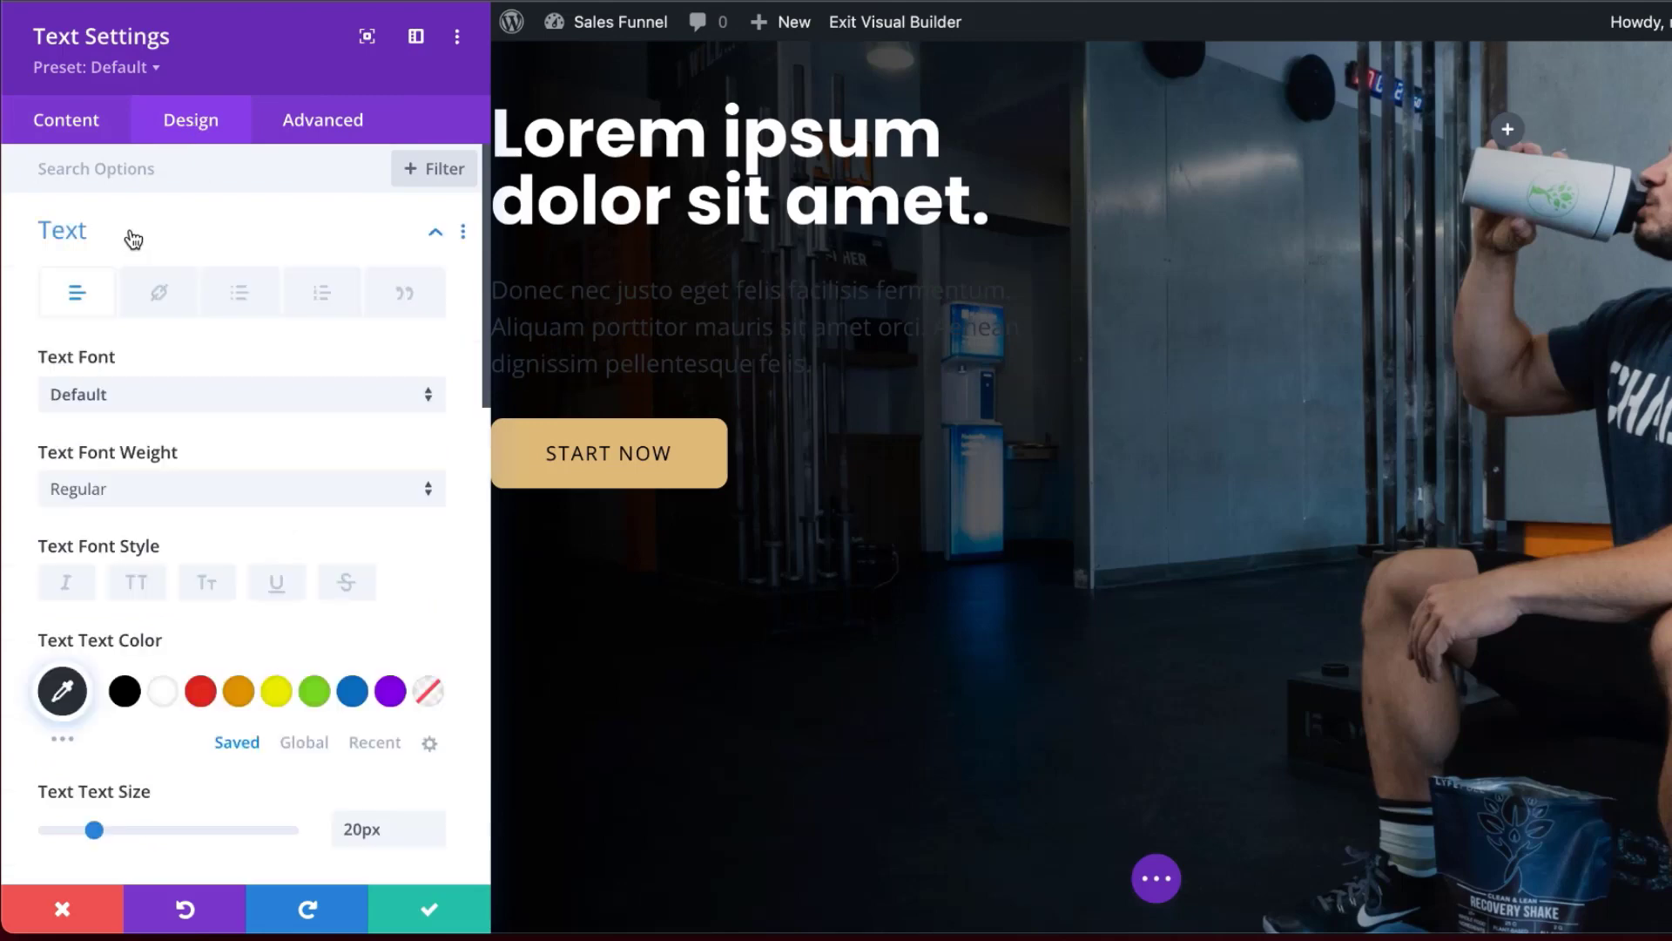
pyautogui.click(169, 396)
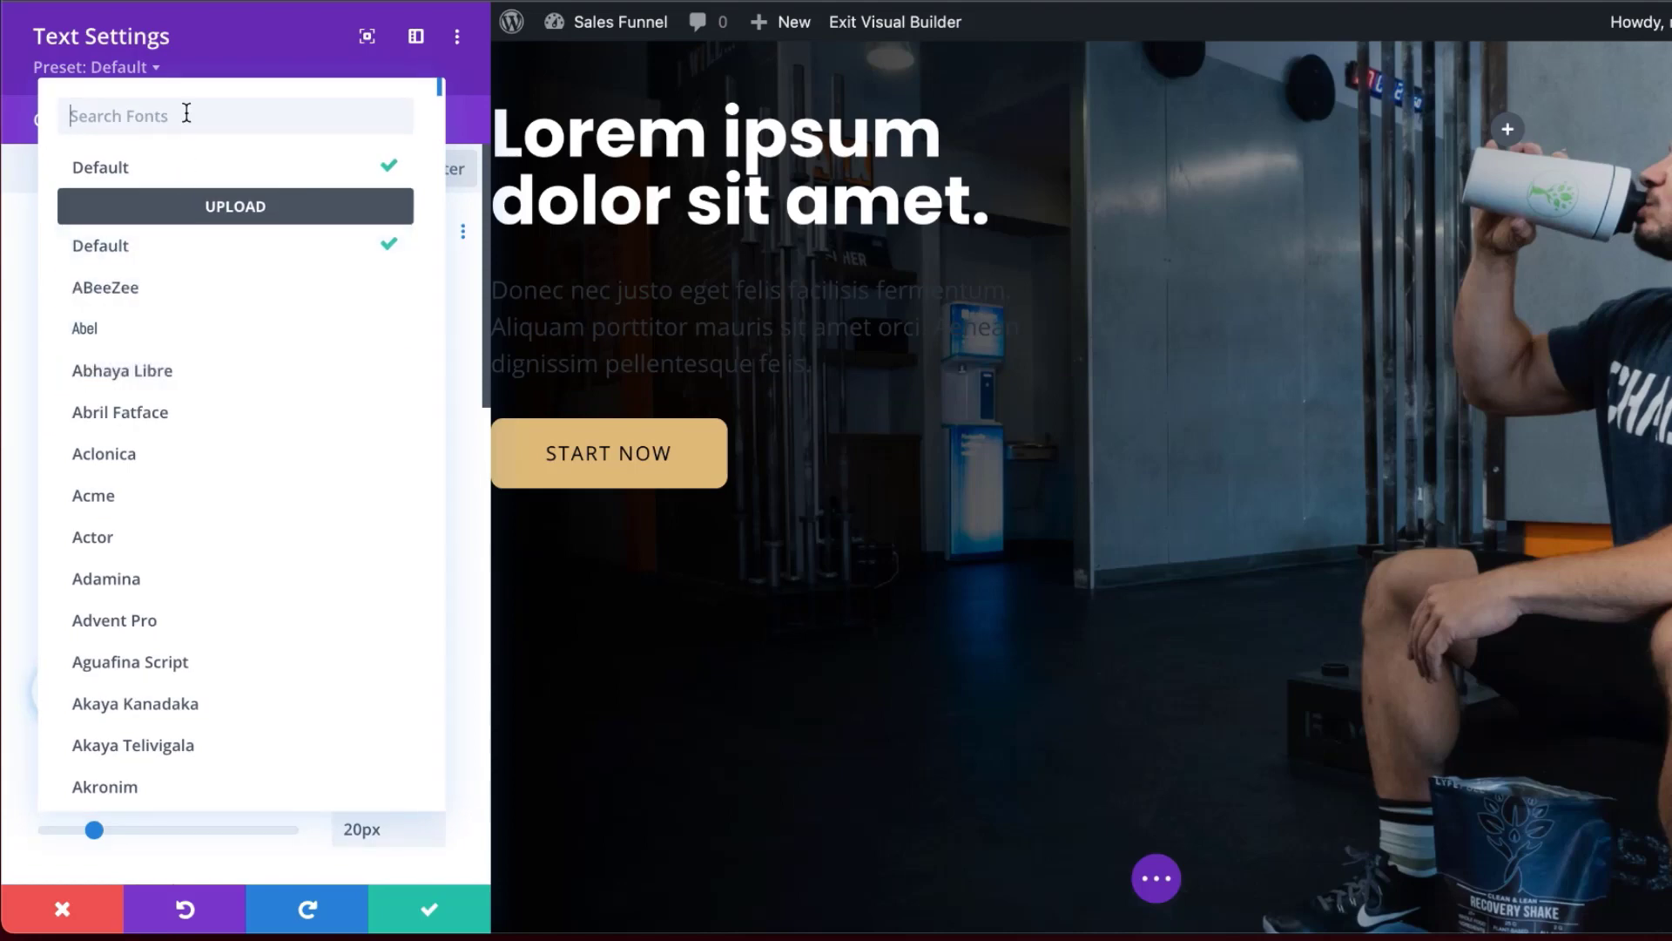
pyautogui.click(213, 36)
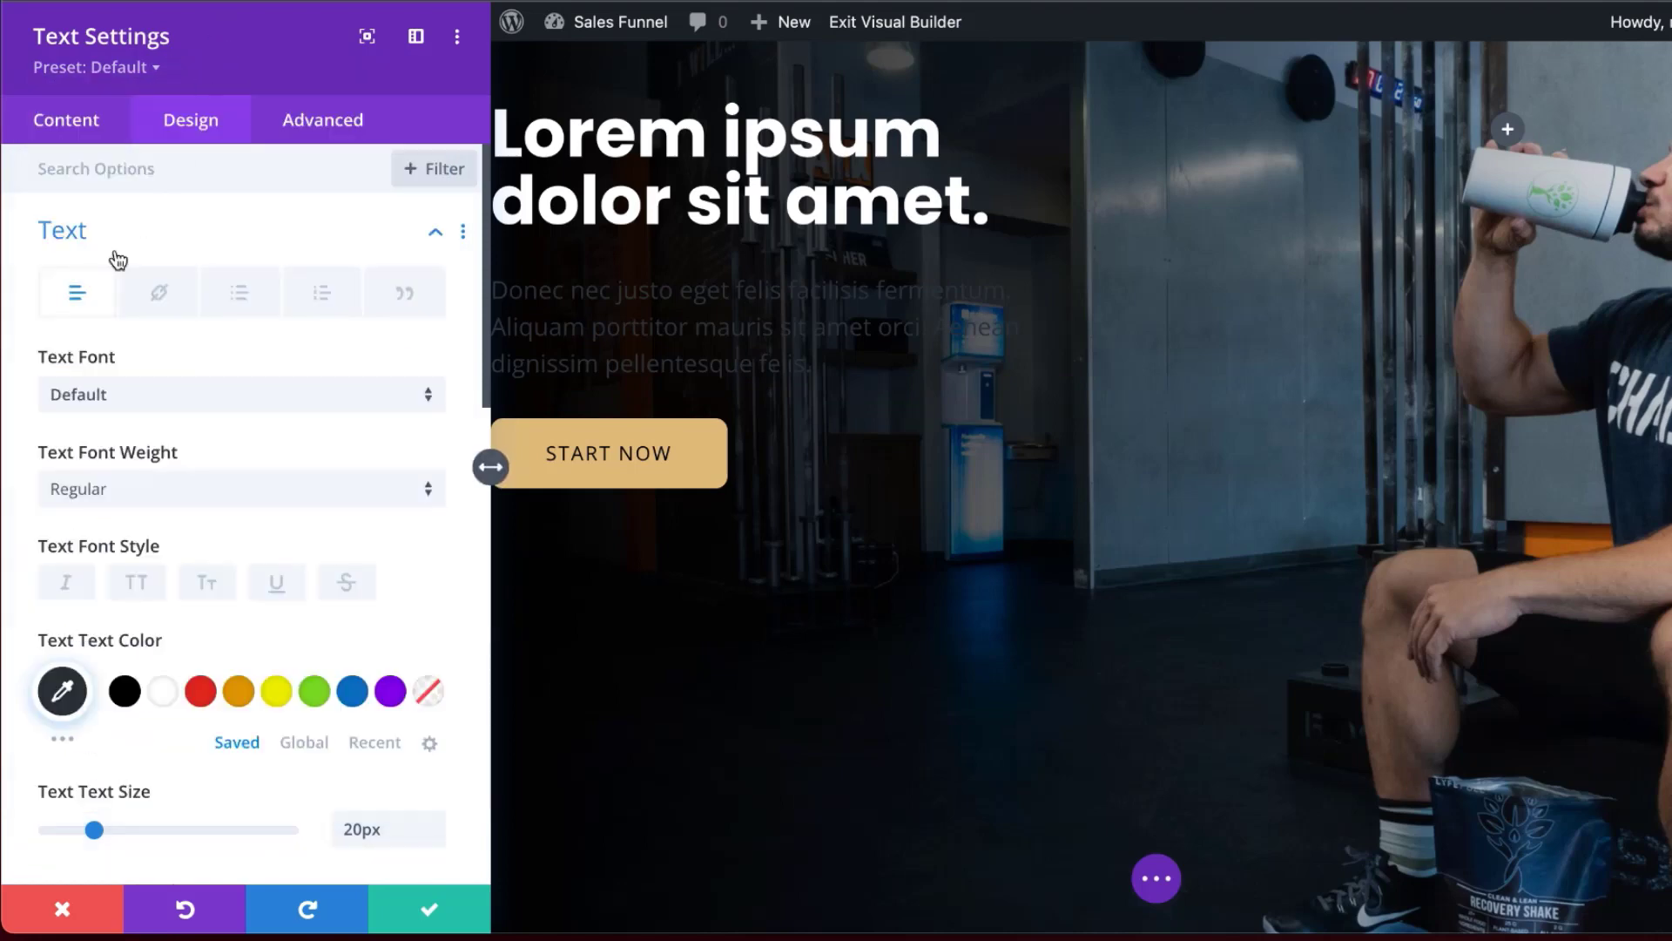
pyautogui.rightClick(264, 358)
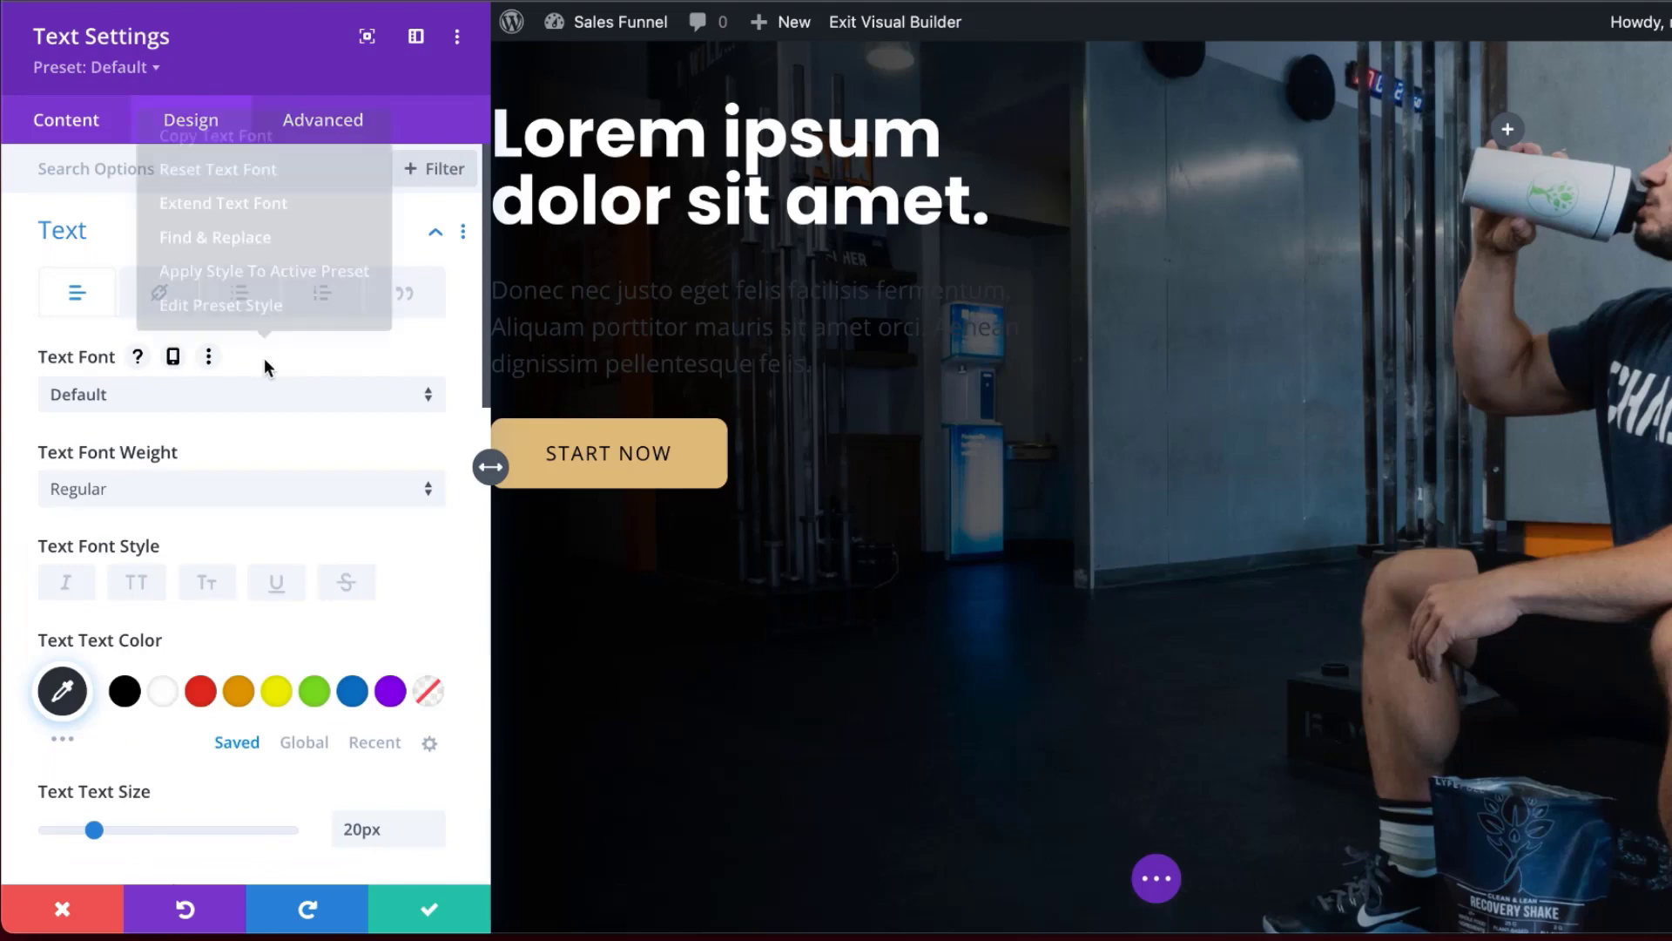
pyautogui.click(234, 244)
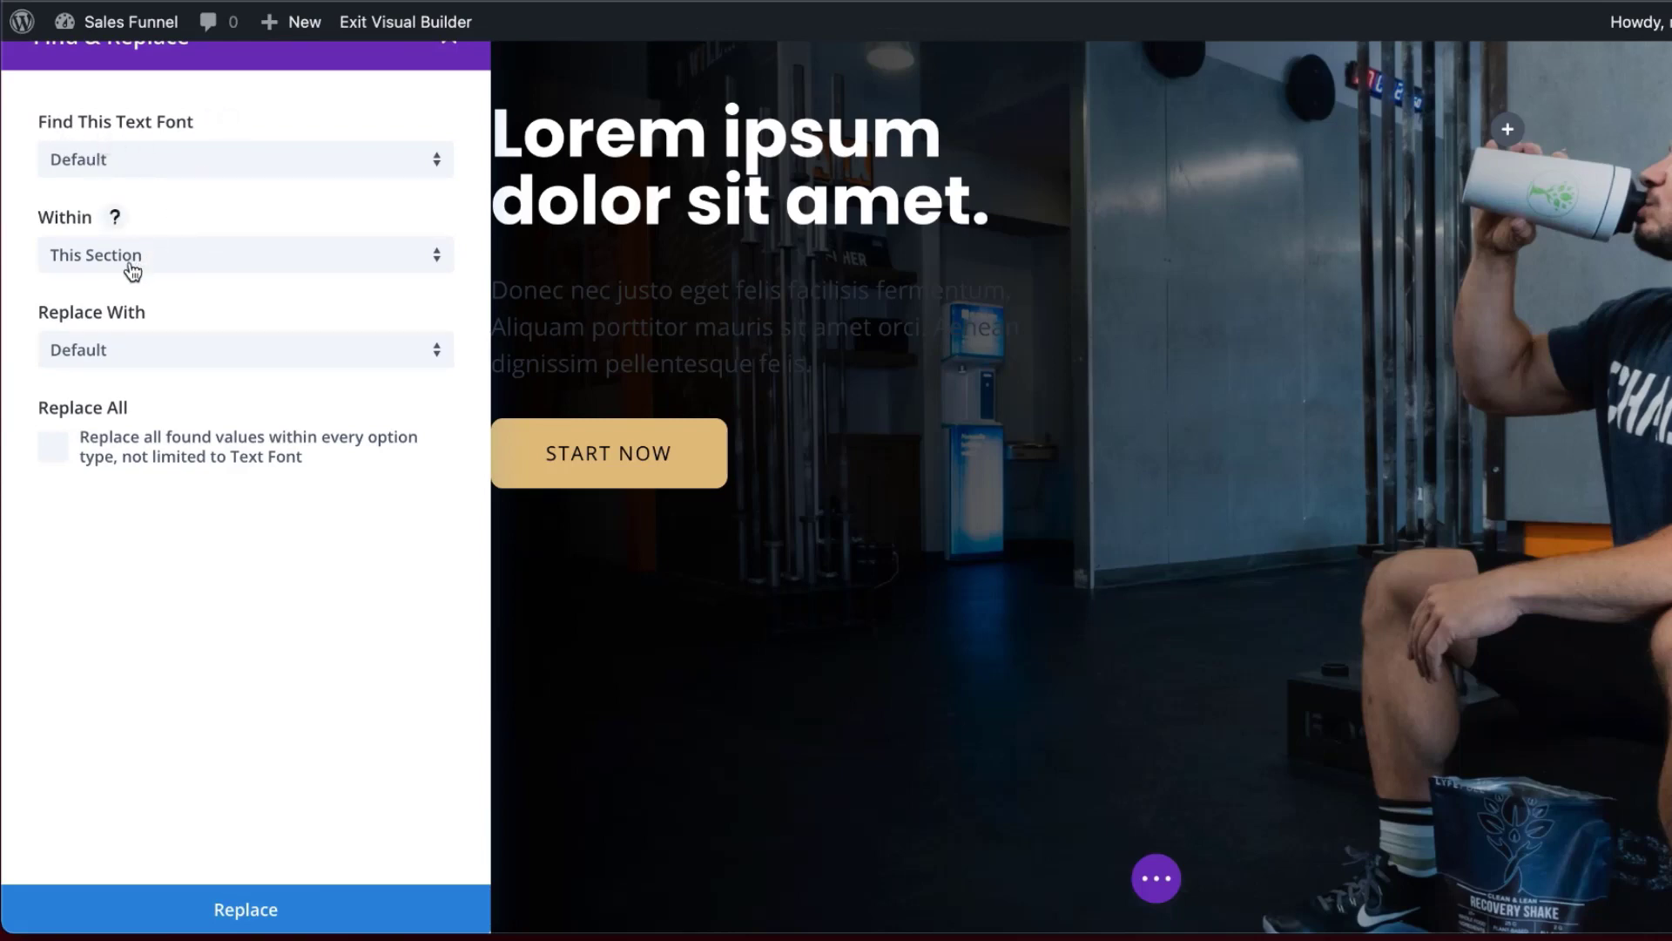
pyautogui.click(184, 261)
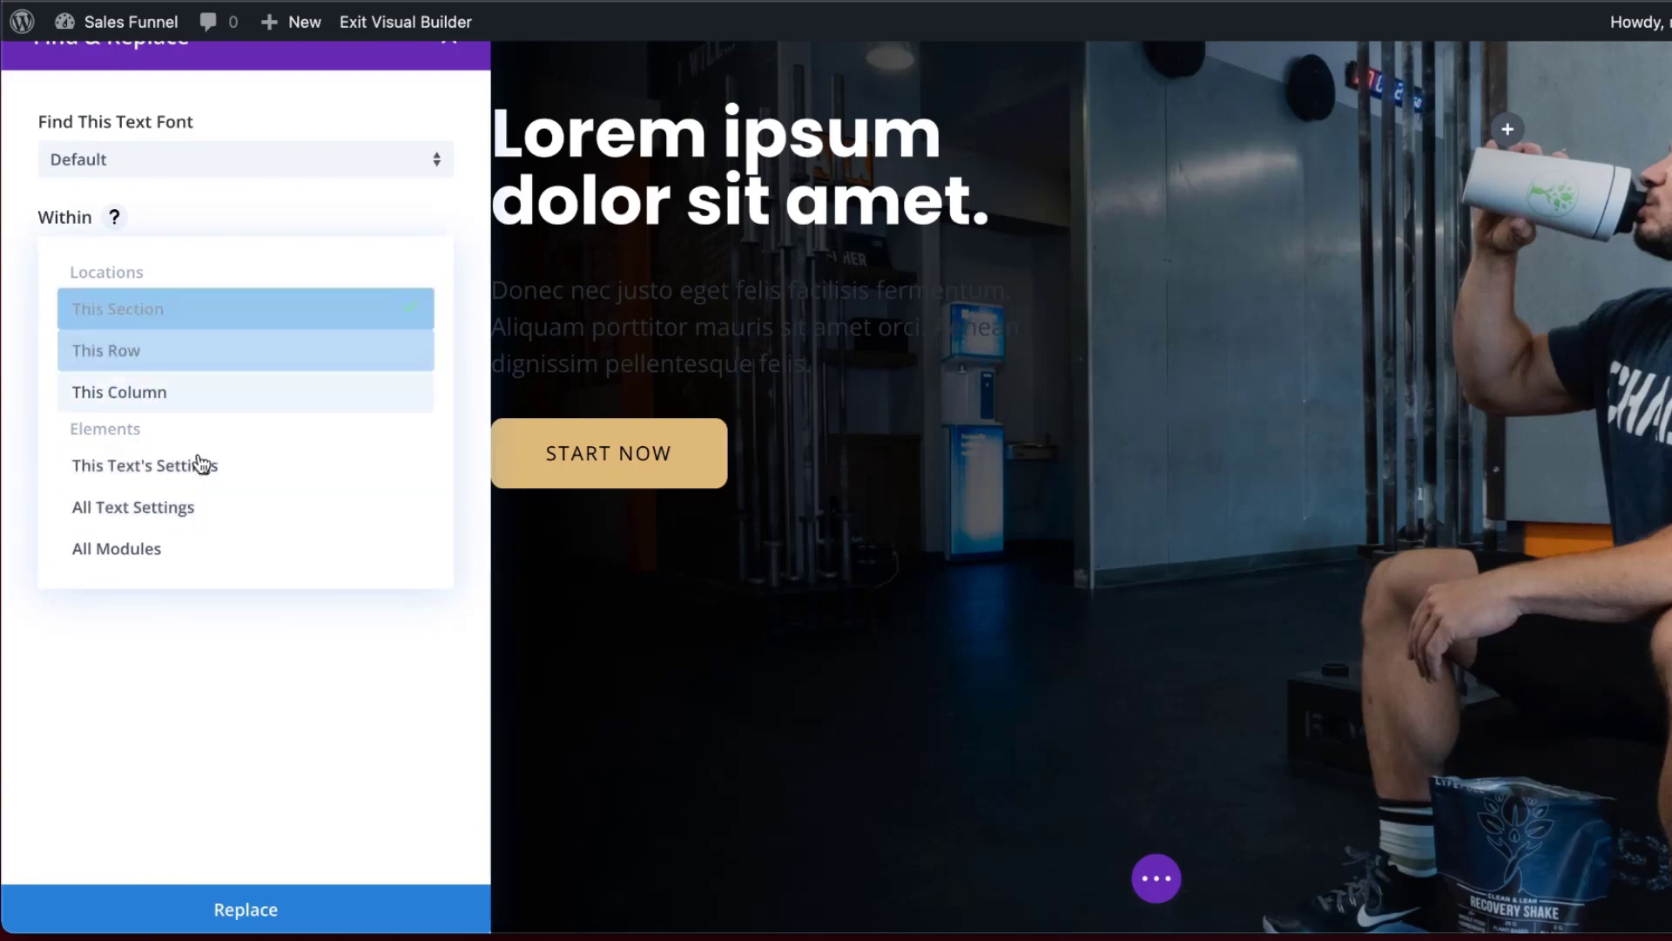
pyautogui.click(200, 510)
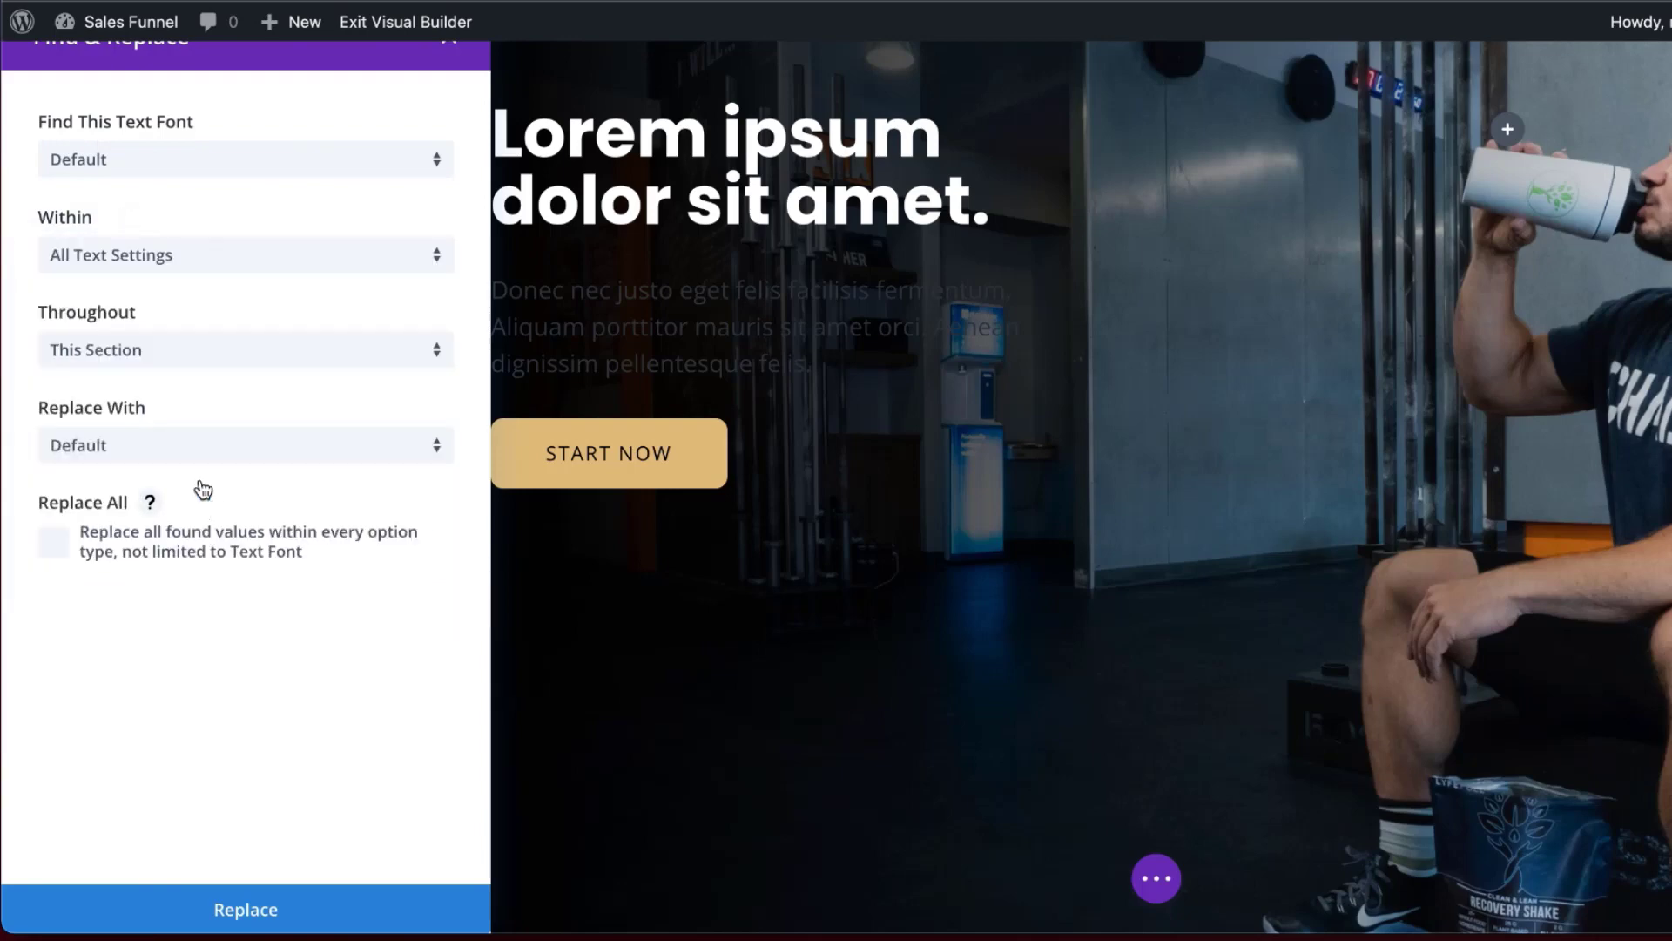
# Choose Poppins as the replacement font, include found values within every option type, and run the replacement
pyautogui.click(119, 453)
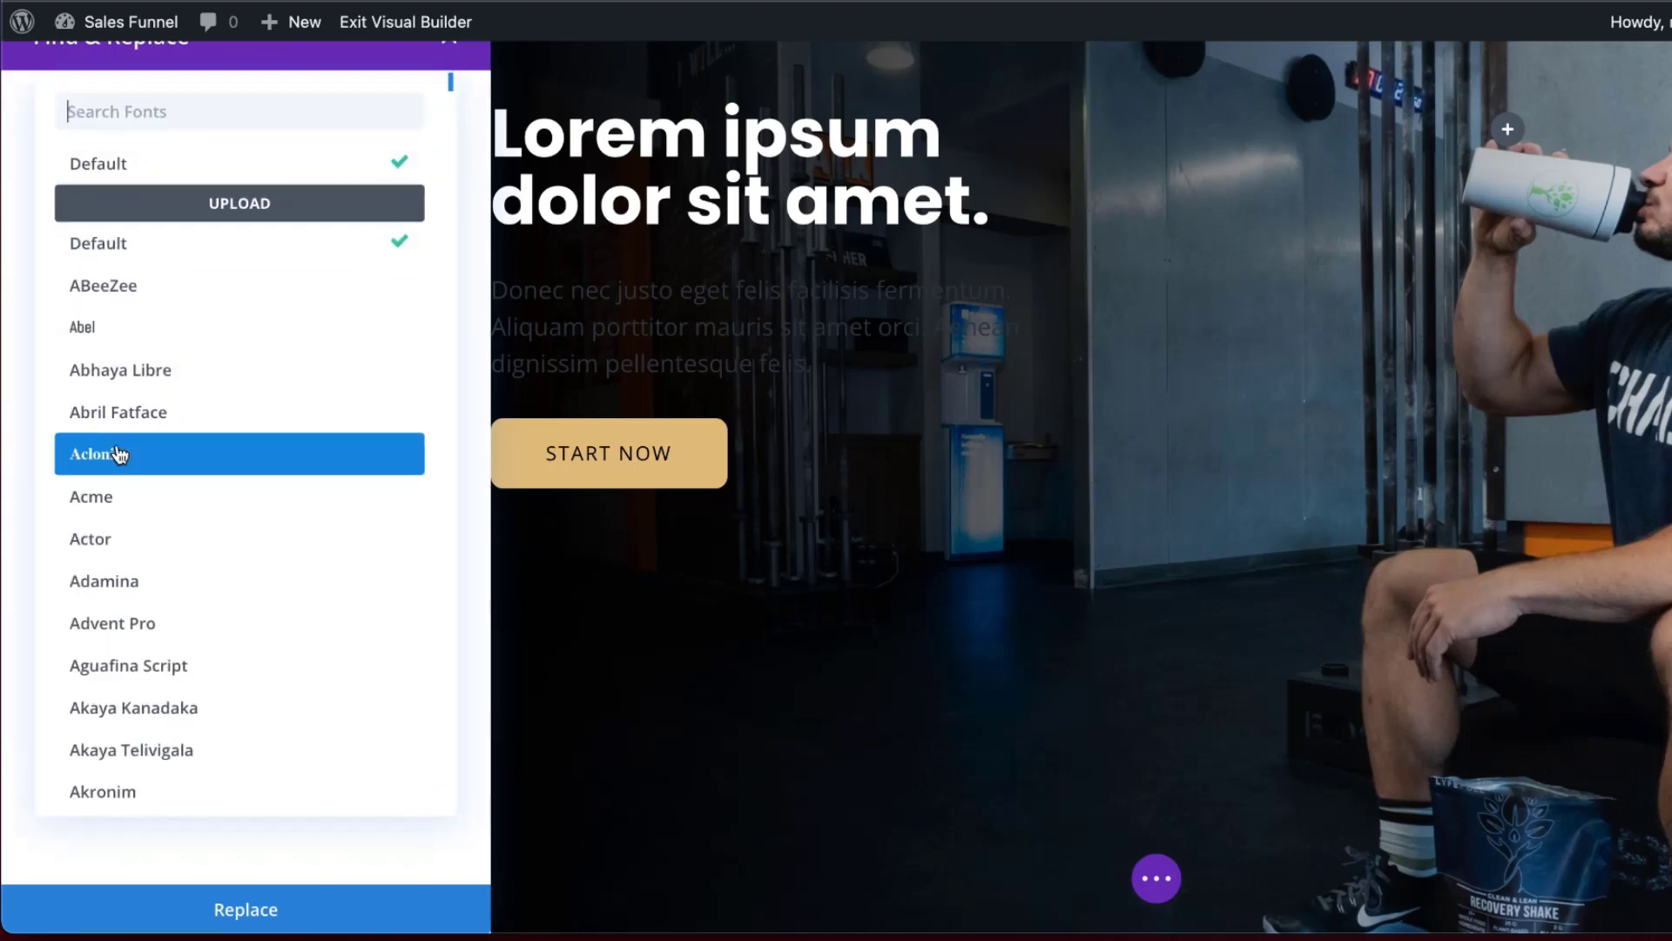
pyautogui.click(186, 129)
pyautogui.write('popp')
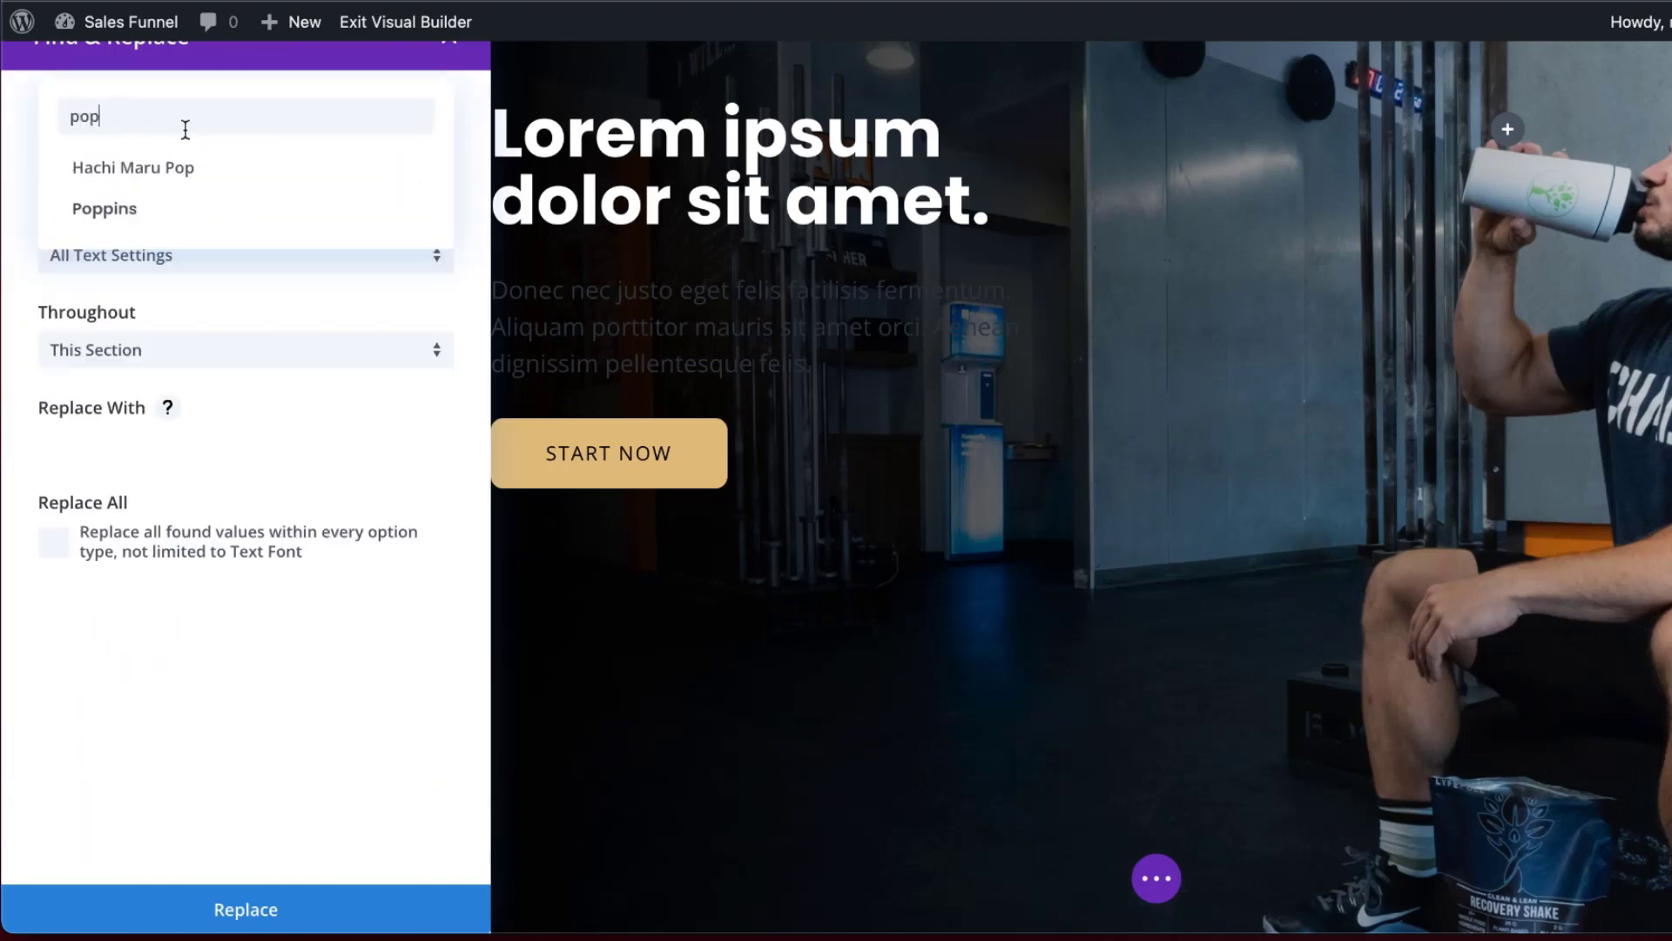
pyautogui.click(273, 168)
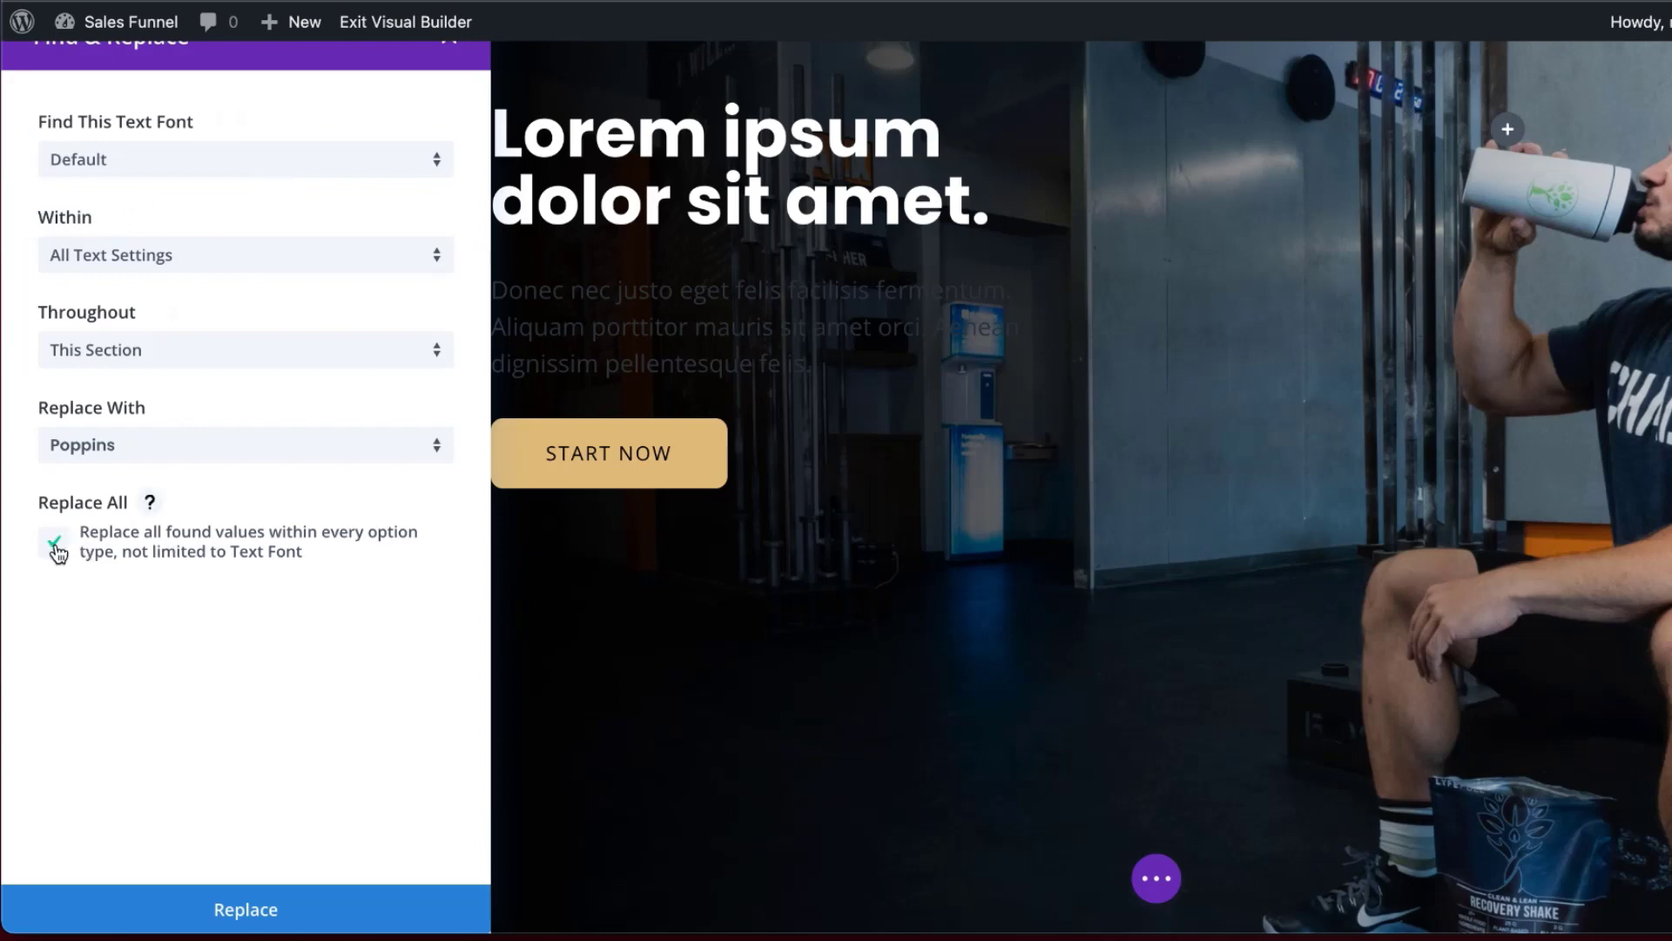
pyautogui.click(273, 909)
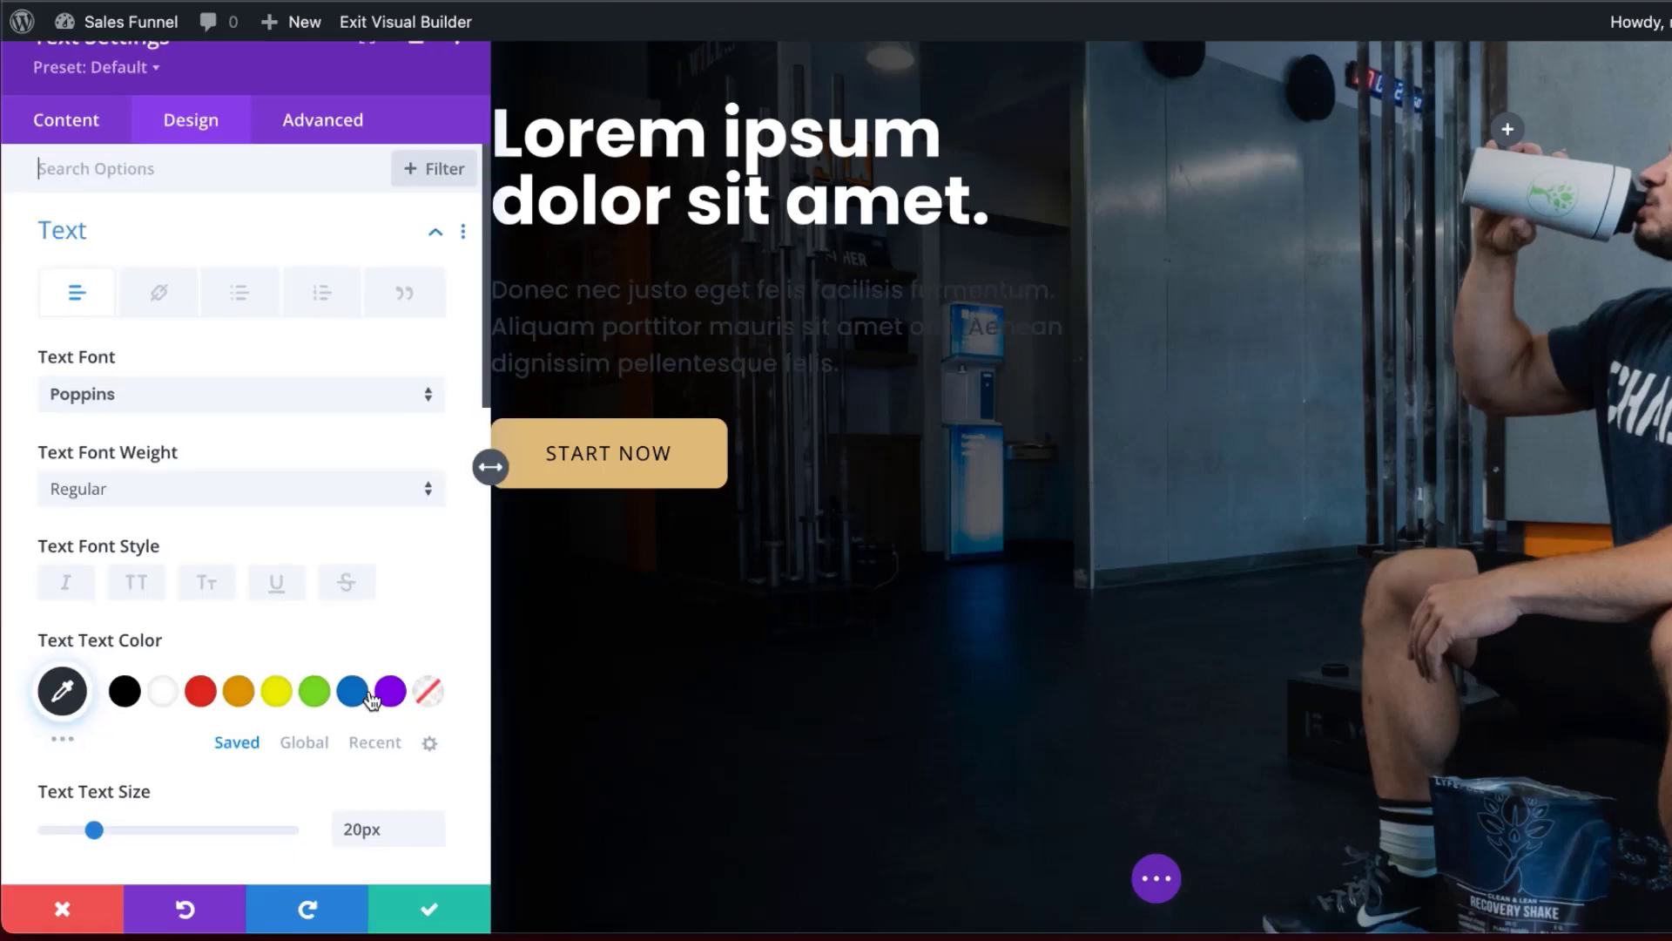
# Set the hero paragraph's text color to white (#ffffff) and save the text module
pyautogui.click(161, 692)
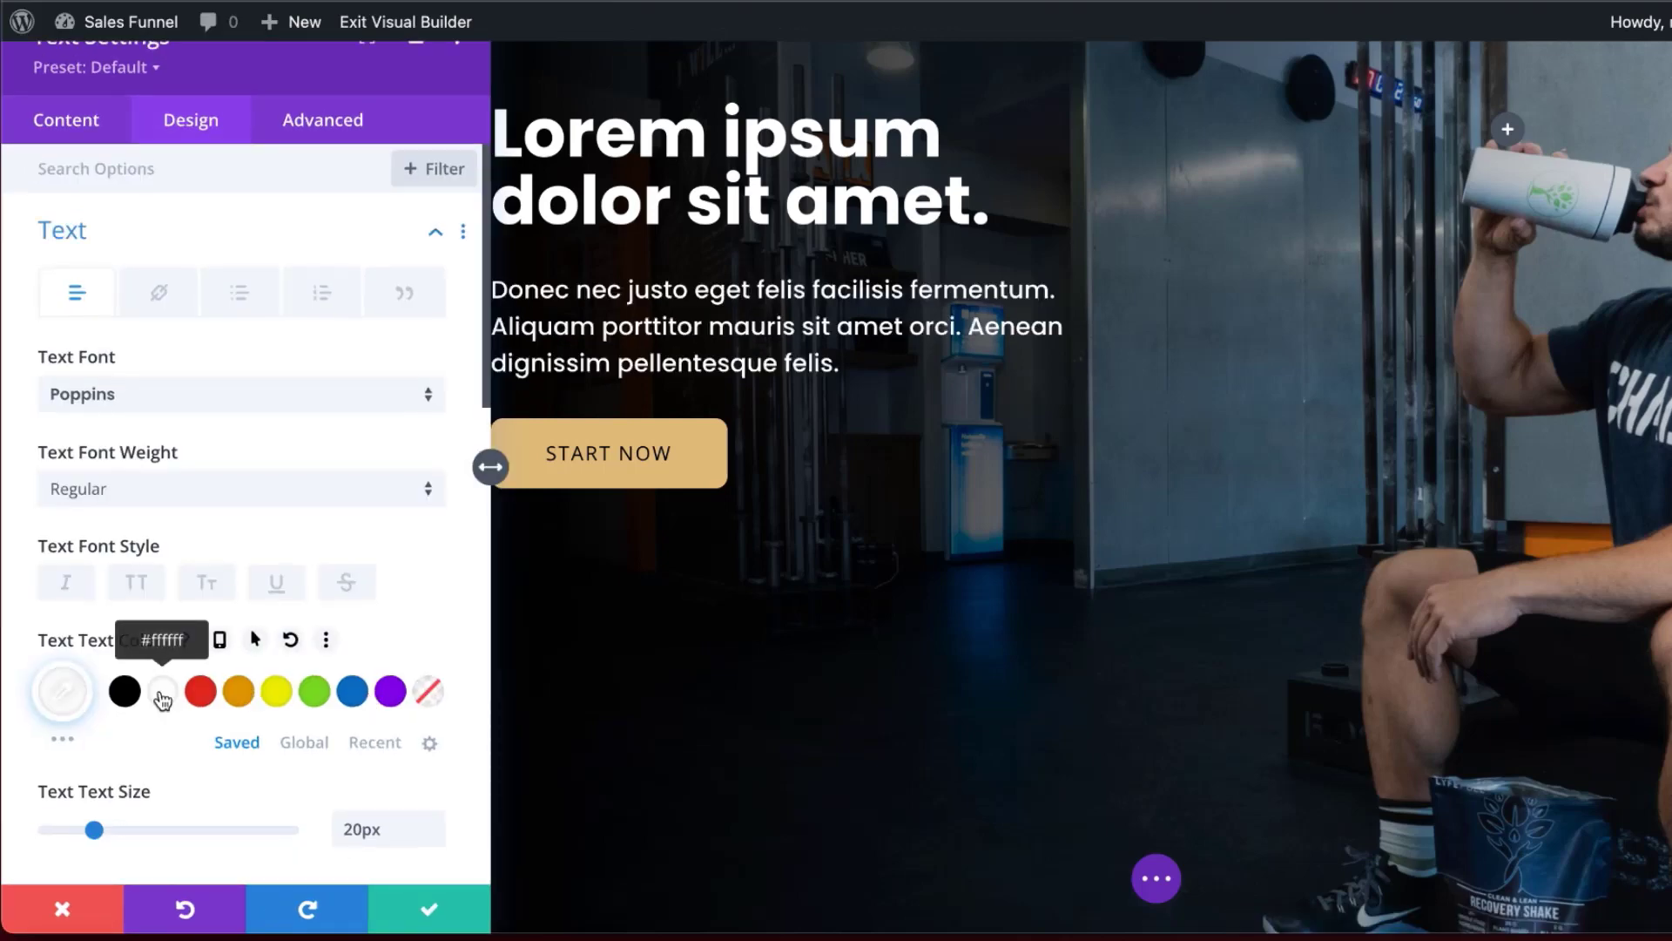
pyautogui.click(428, 910)
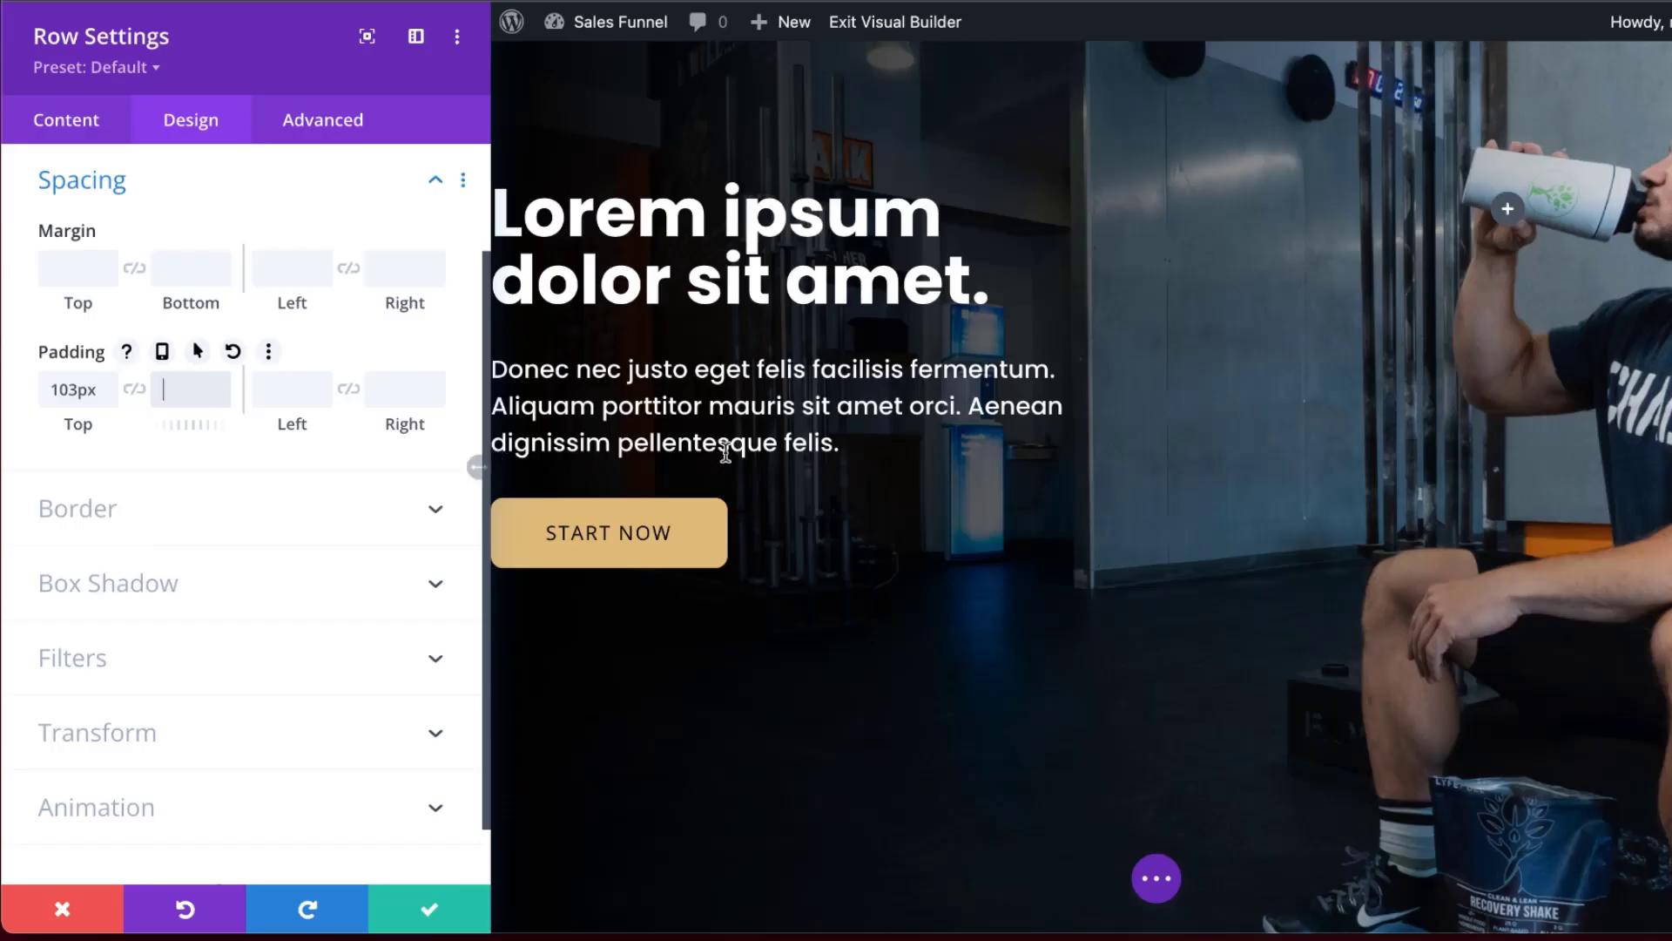
# Set the hero row's top padding to 162px and save the row settings
pyautogui.moveTo(82, 423); pyautogui.dragTo(249, 447)
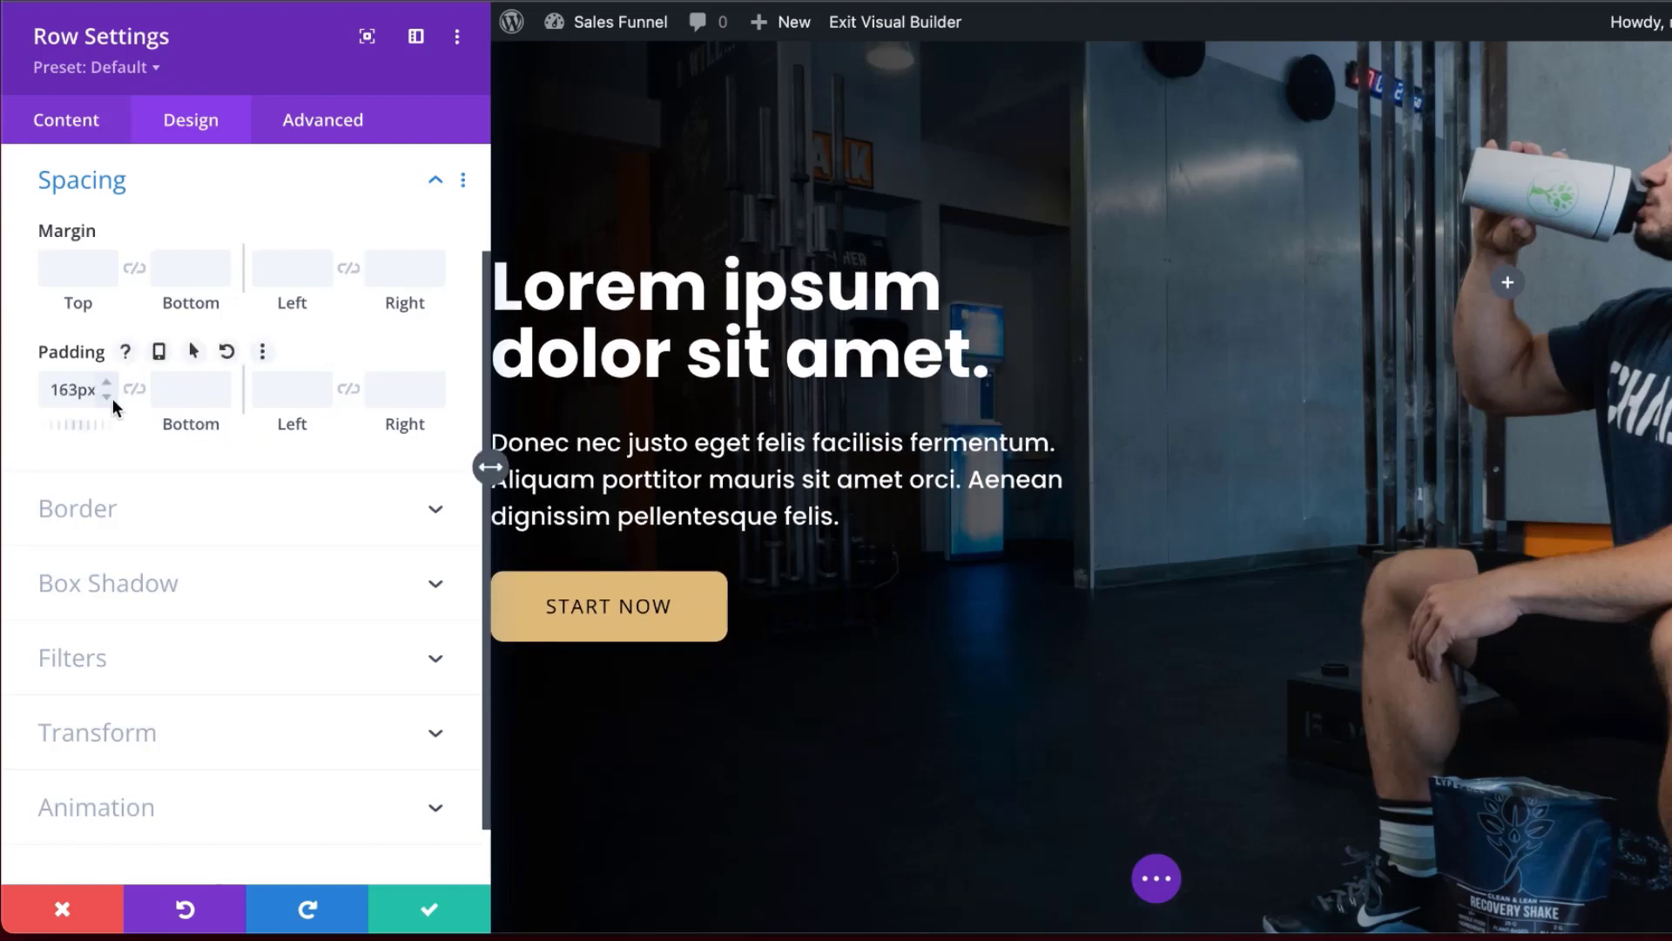
pyautogui.click(108, 397)
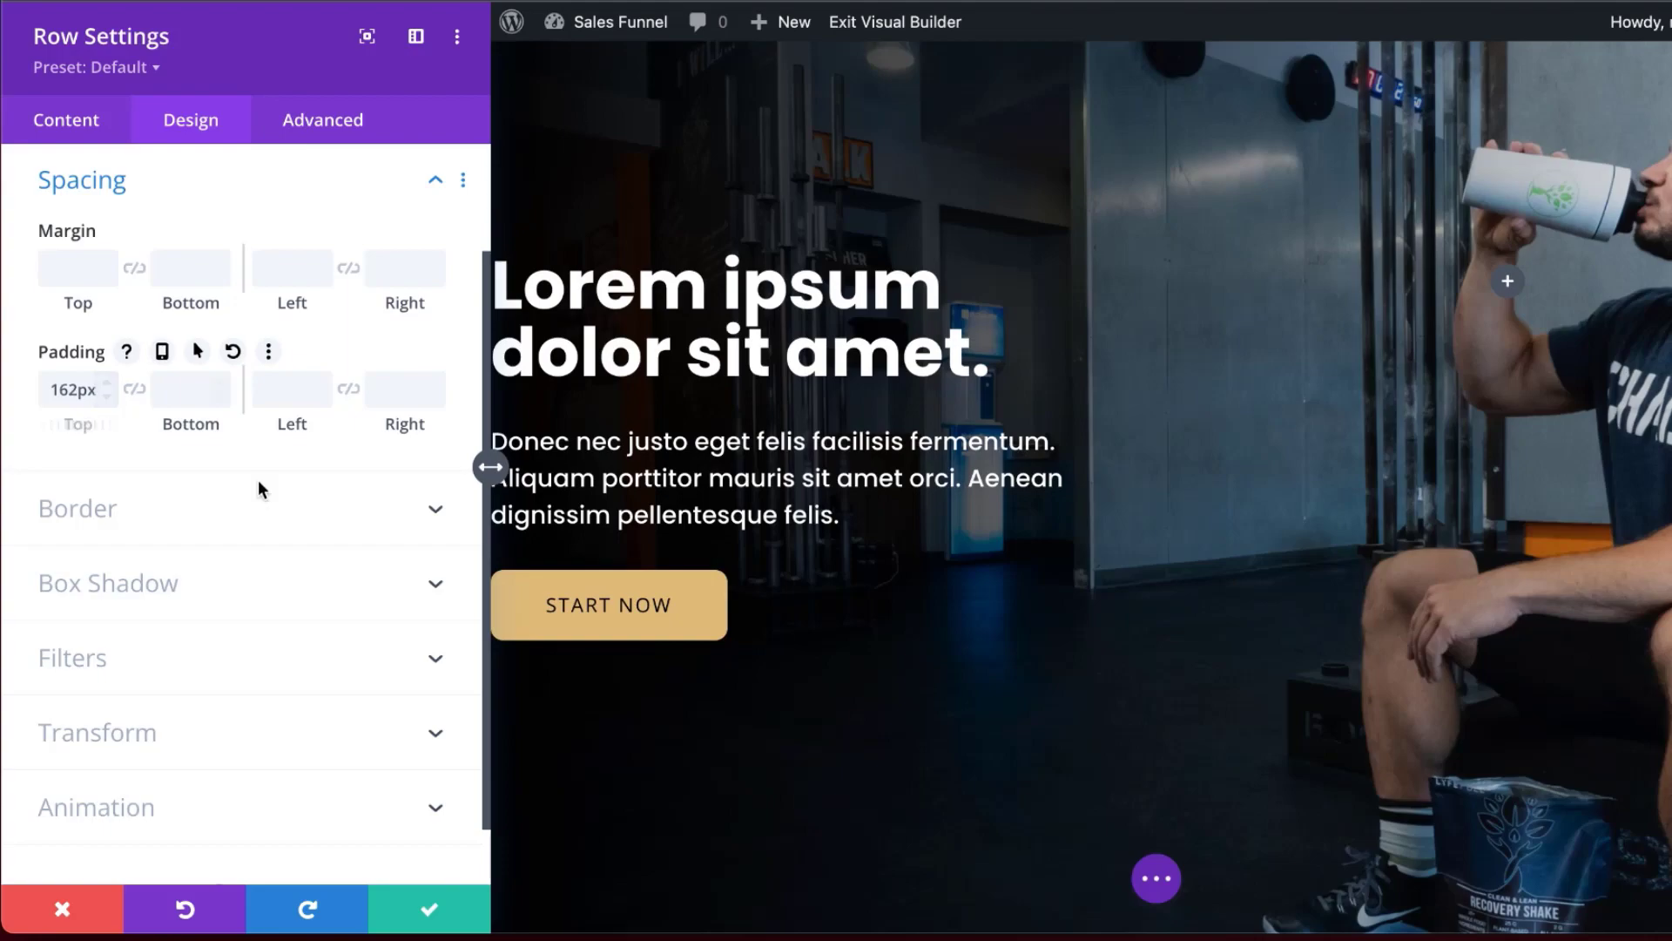
pyautogui.click(429, 909)
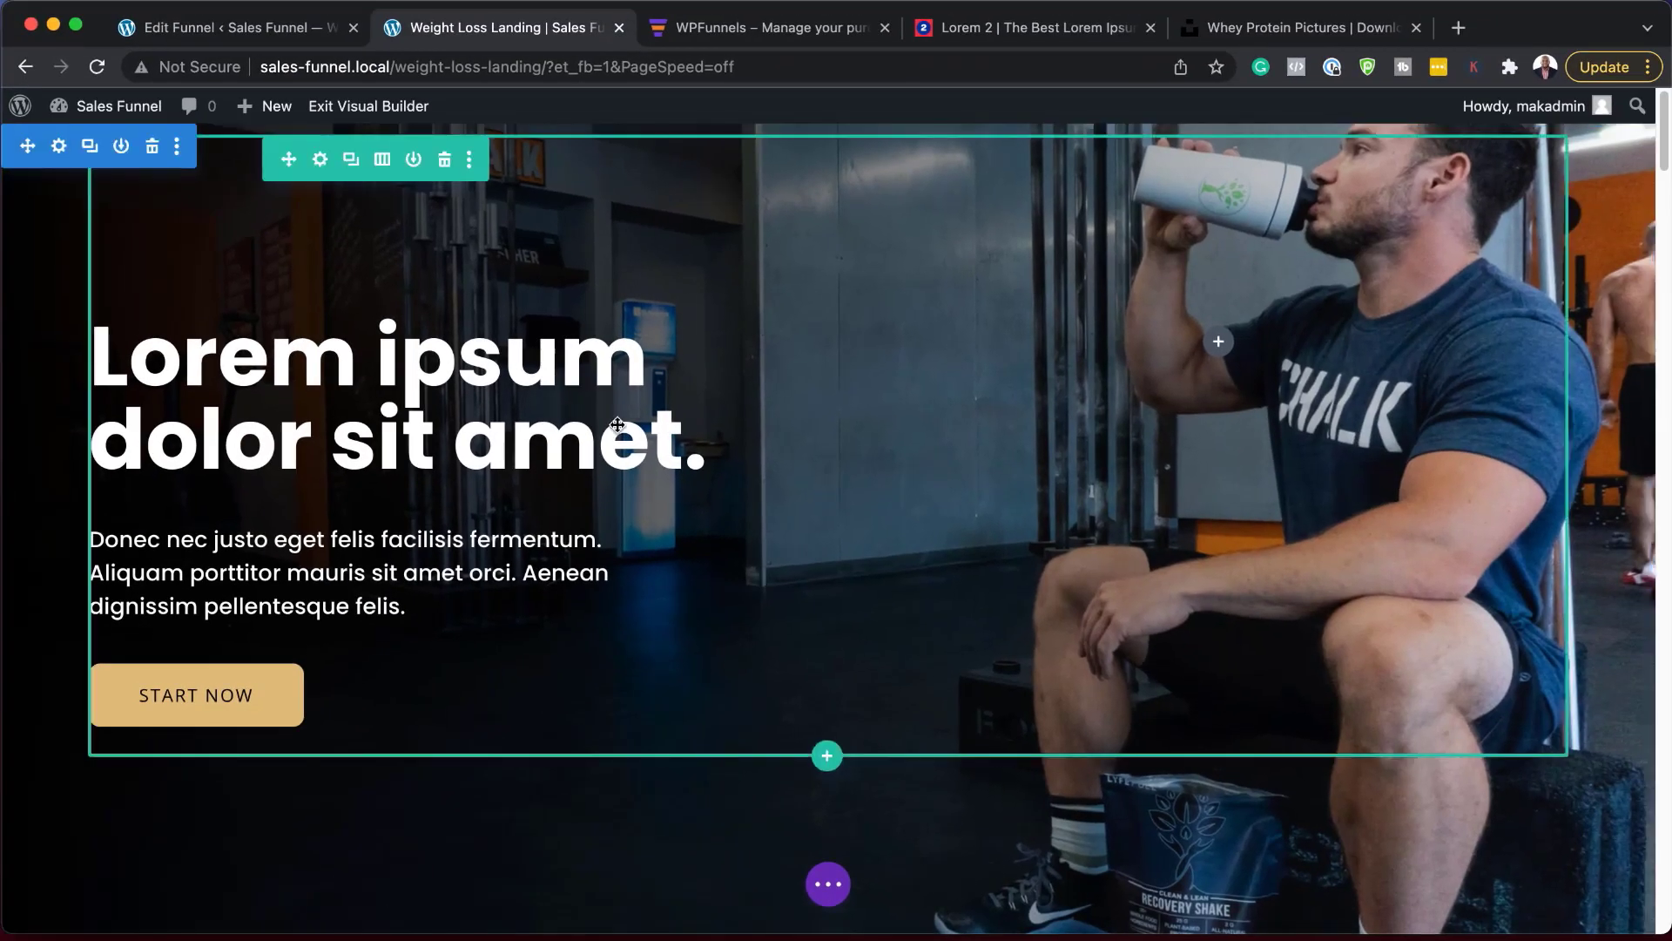
# Delete the "Powerful natural ingredients that leave no stretch marks!" and "Alli can be taken at any time of the day" sections
pyautogui.scroll(-5, 1203, 485)
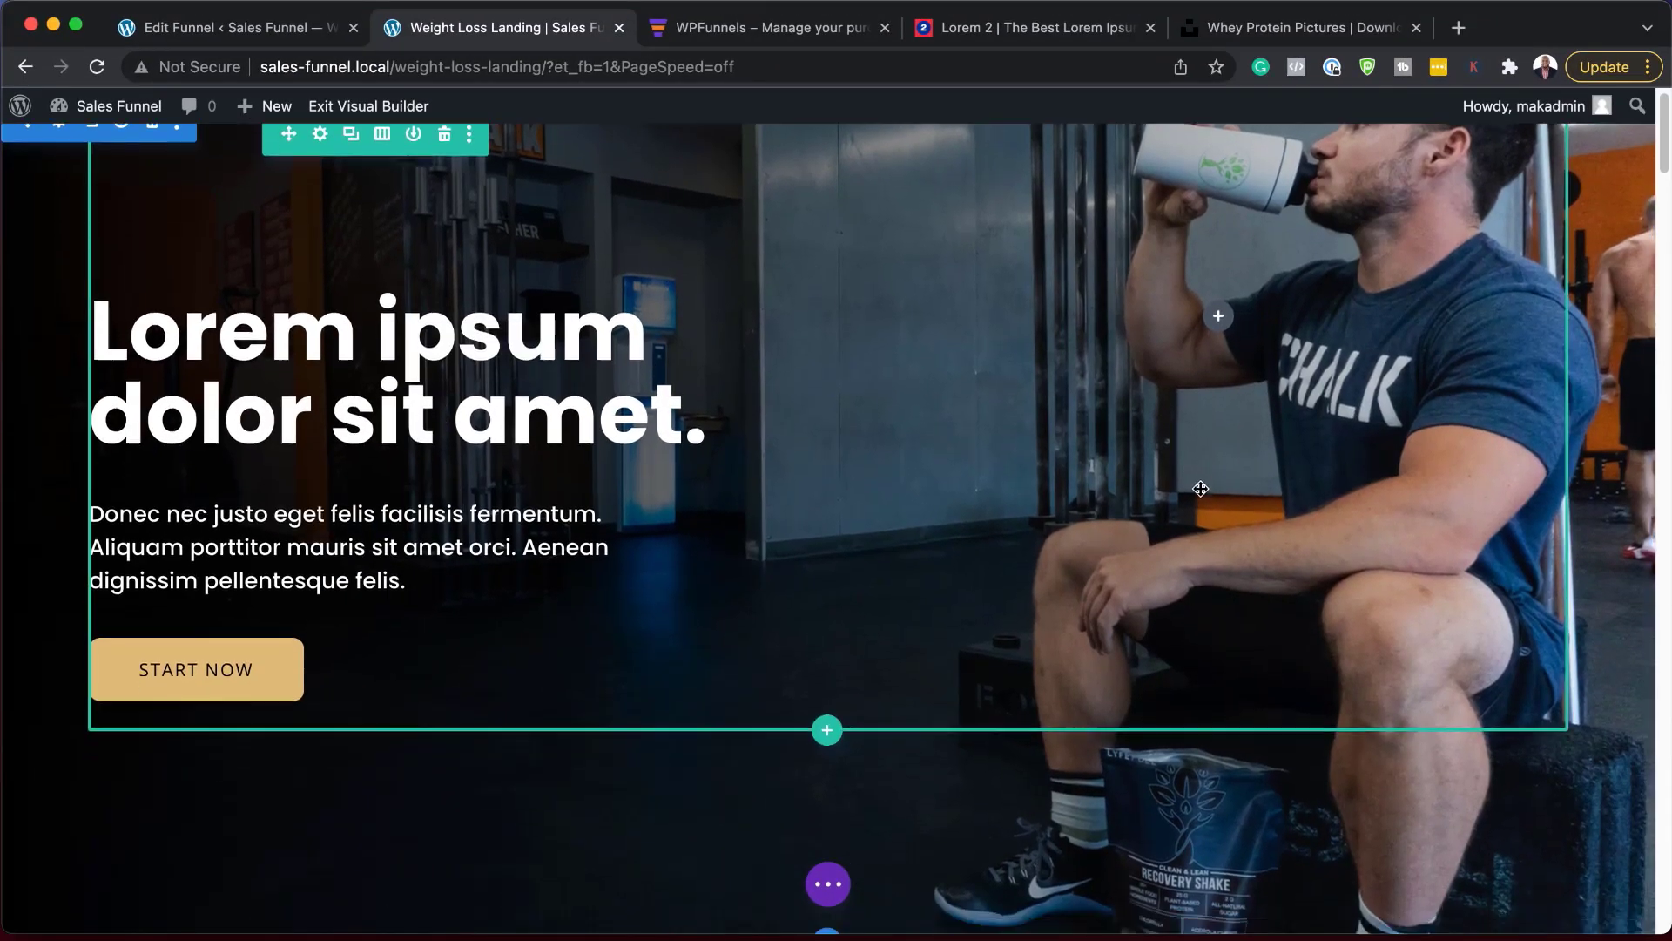
pyautogui.scroll(-3, 1204, 486)
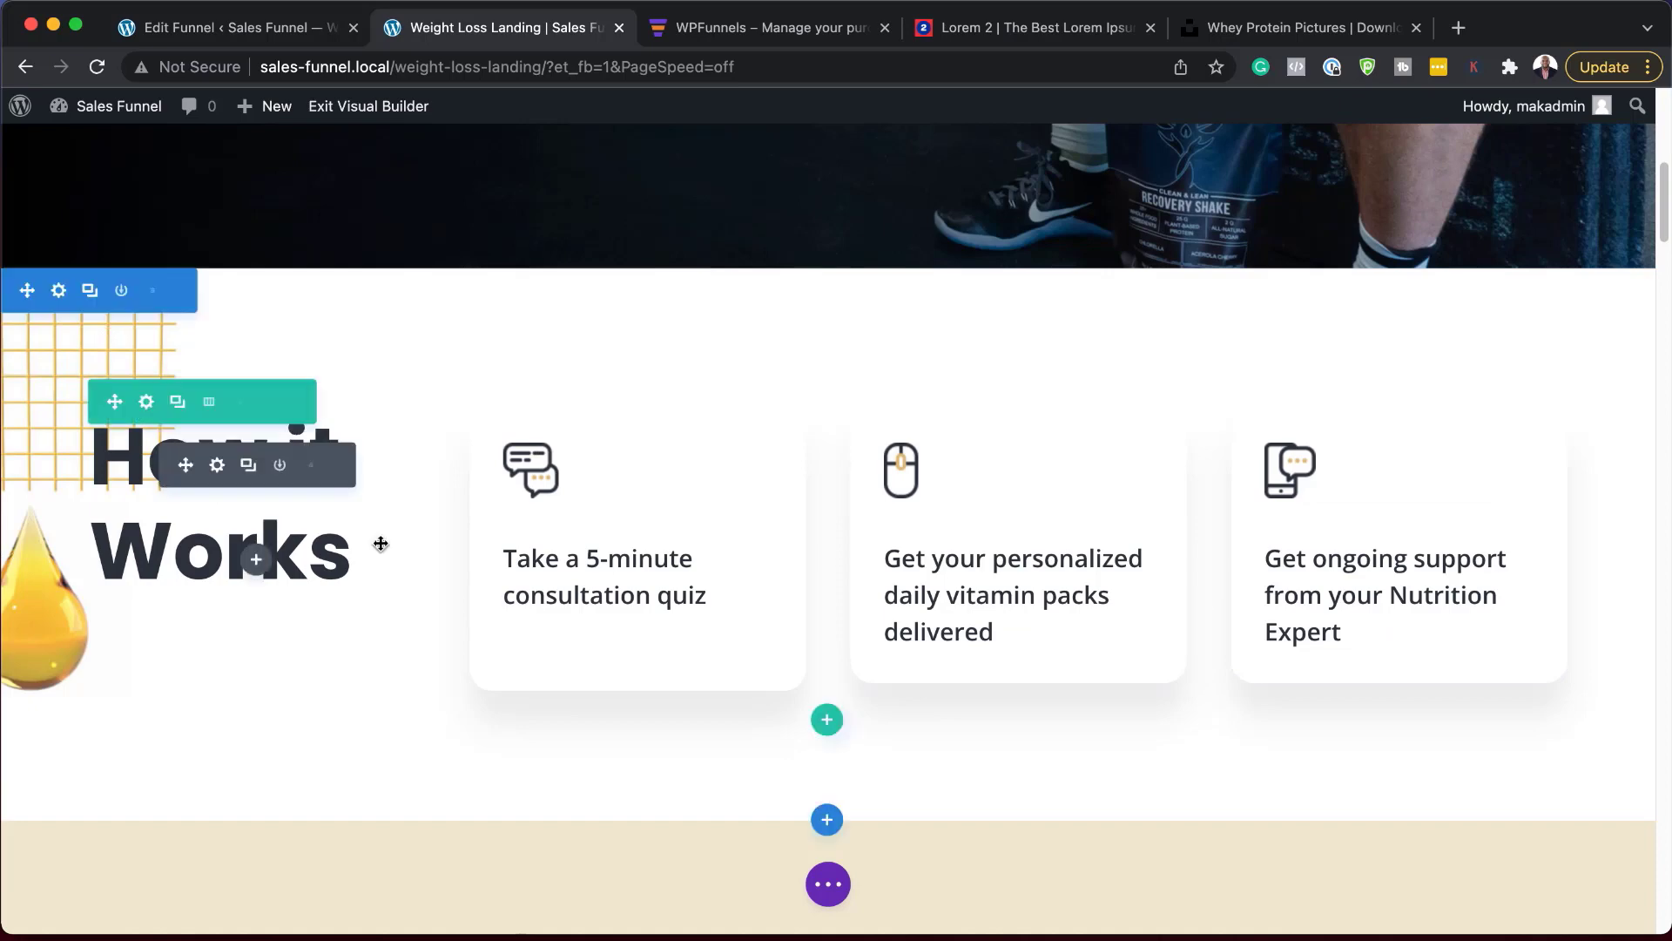
pyautogui.scroll(-10, 721, 613)
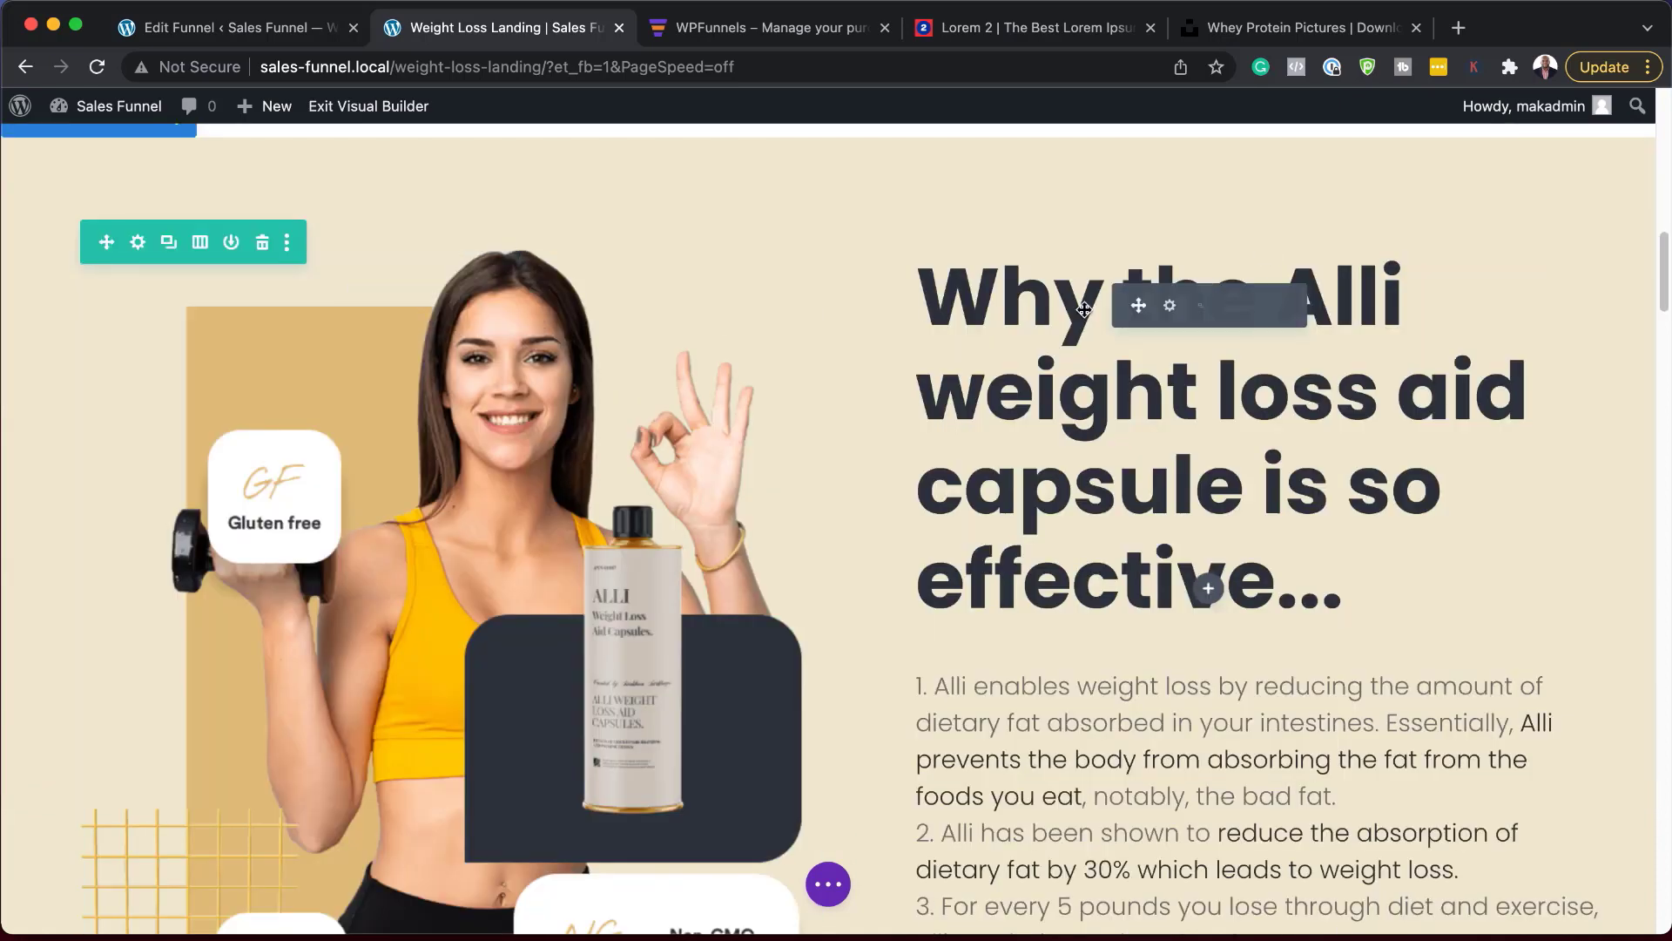
pyautogui.scroll(-10, 1157, 684)
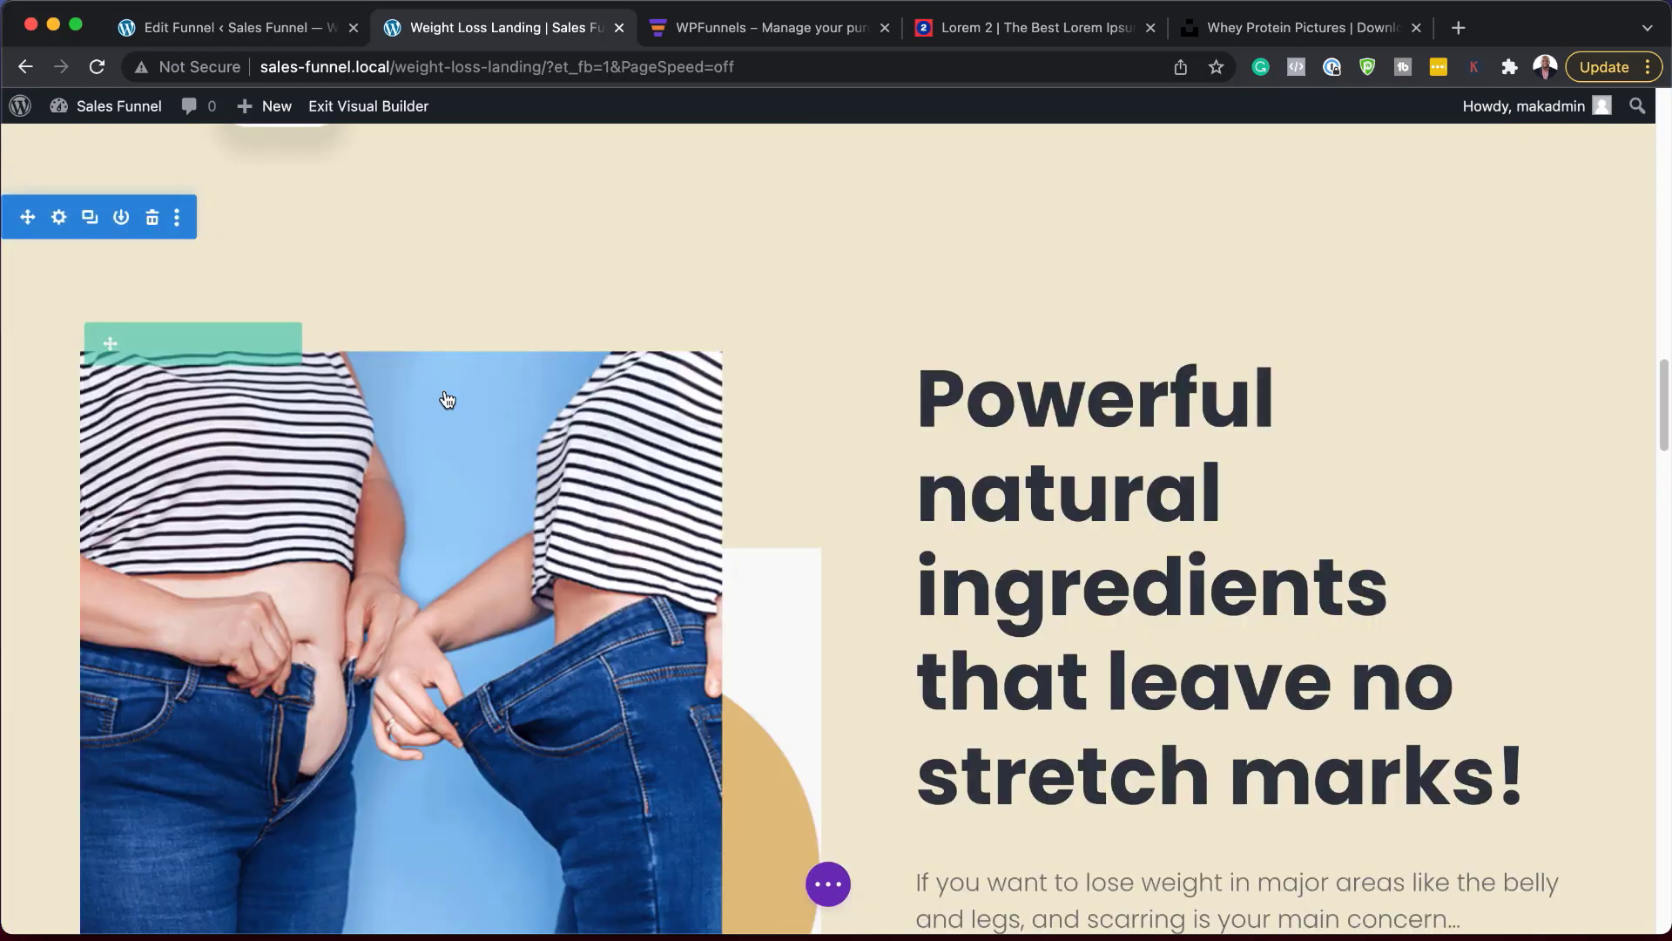
pyautogui.scroll(-5, 149, 224)
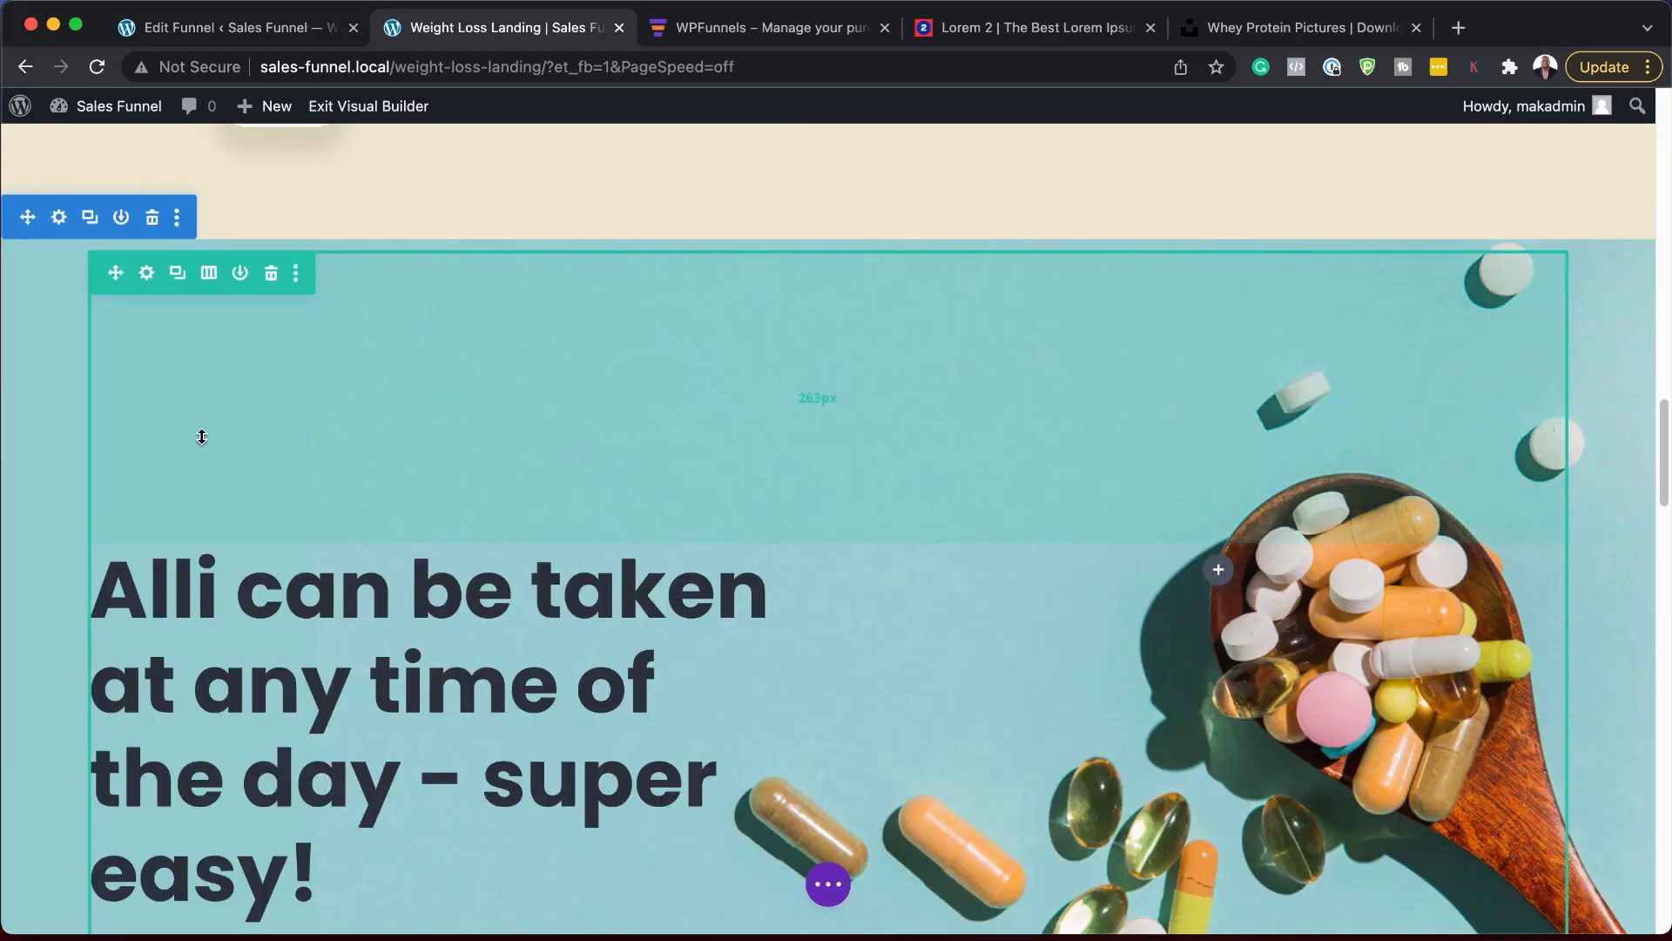
pyautogui.click(153, 225)
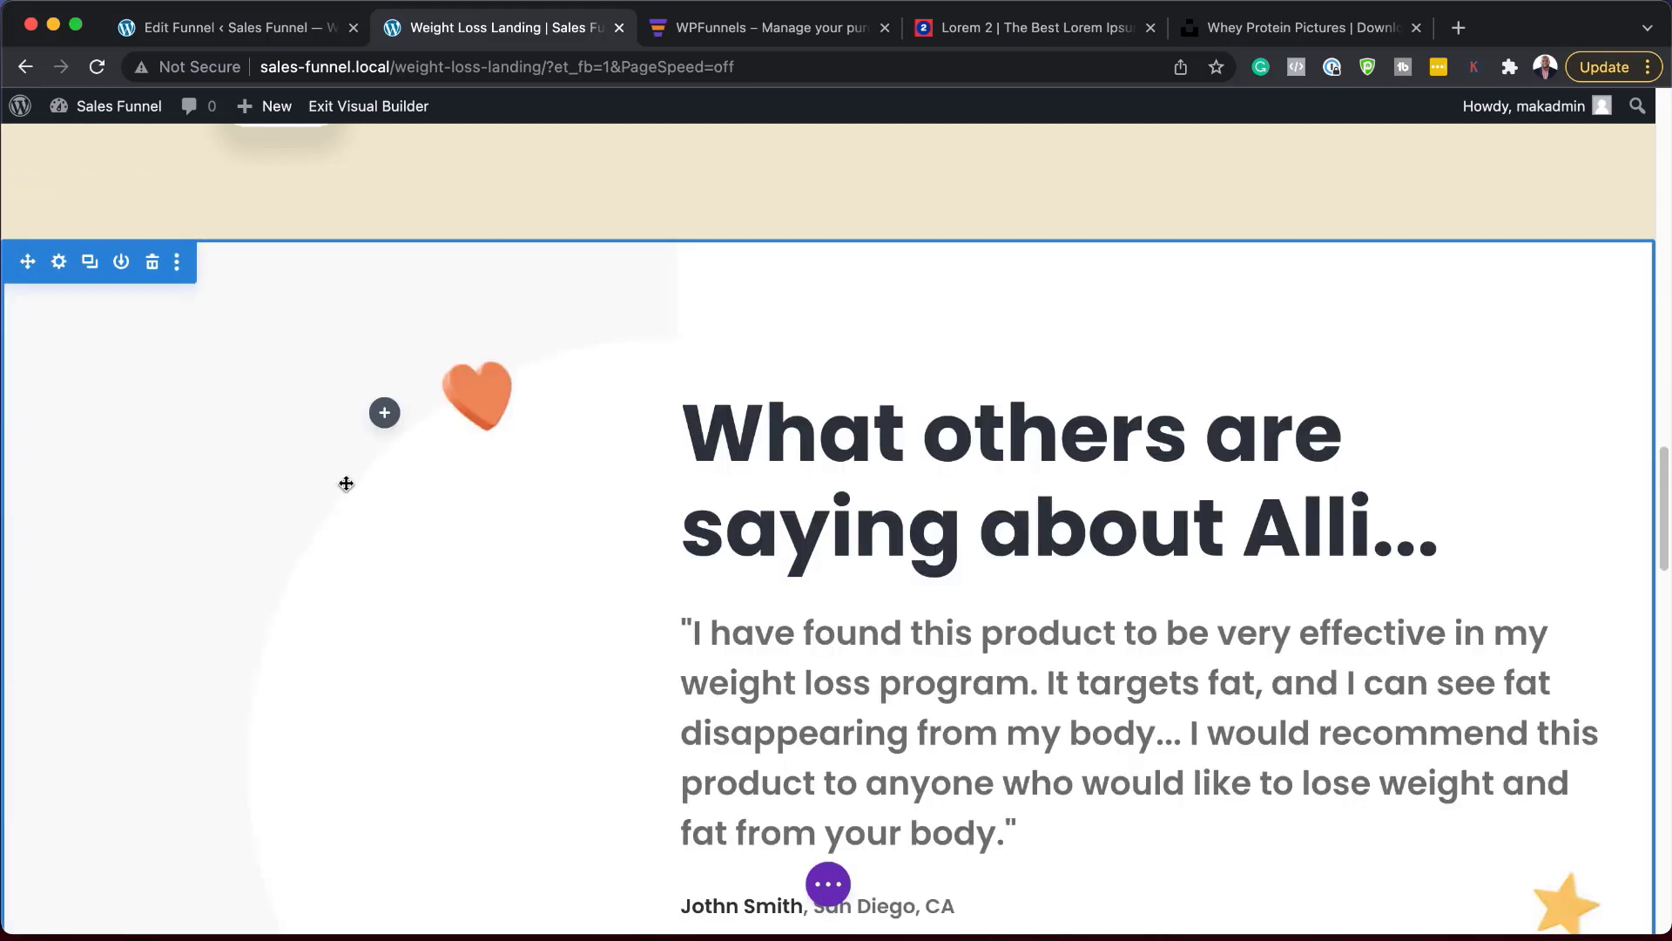
# Delete the "And because Alli weight loss aid is so convenient" and "Final verdict" sections below the testimonial
pyautogui.scroll(-5, 463, 540)
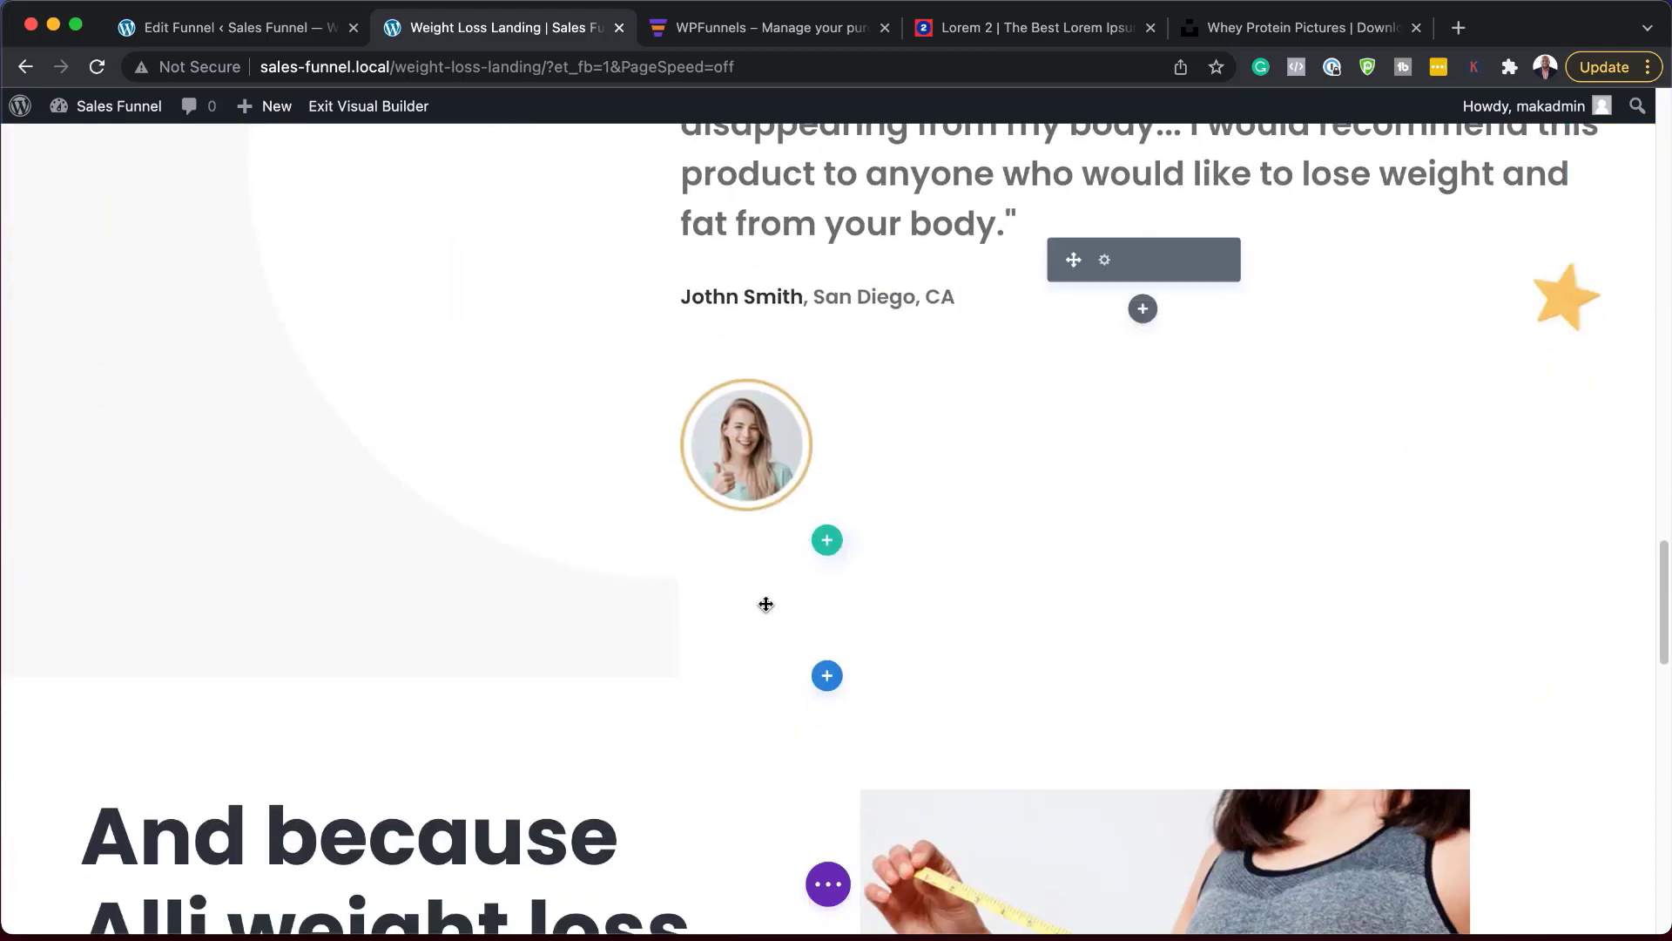
pyautogui.scroll(-5, 683, 662)
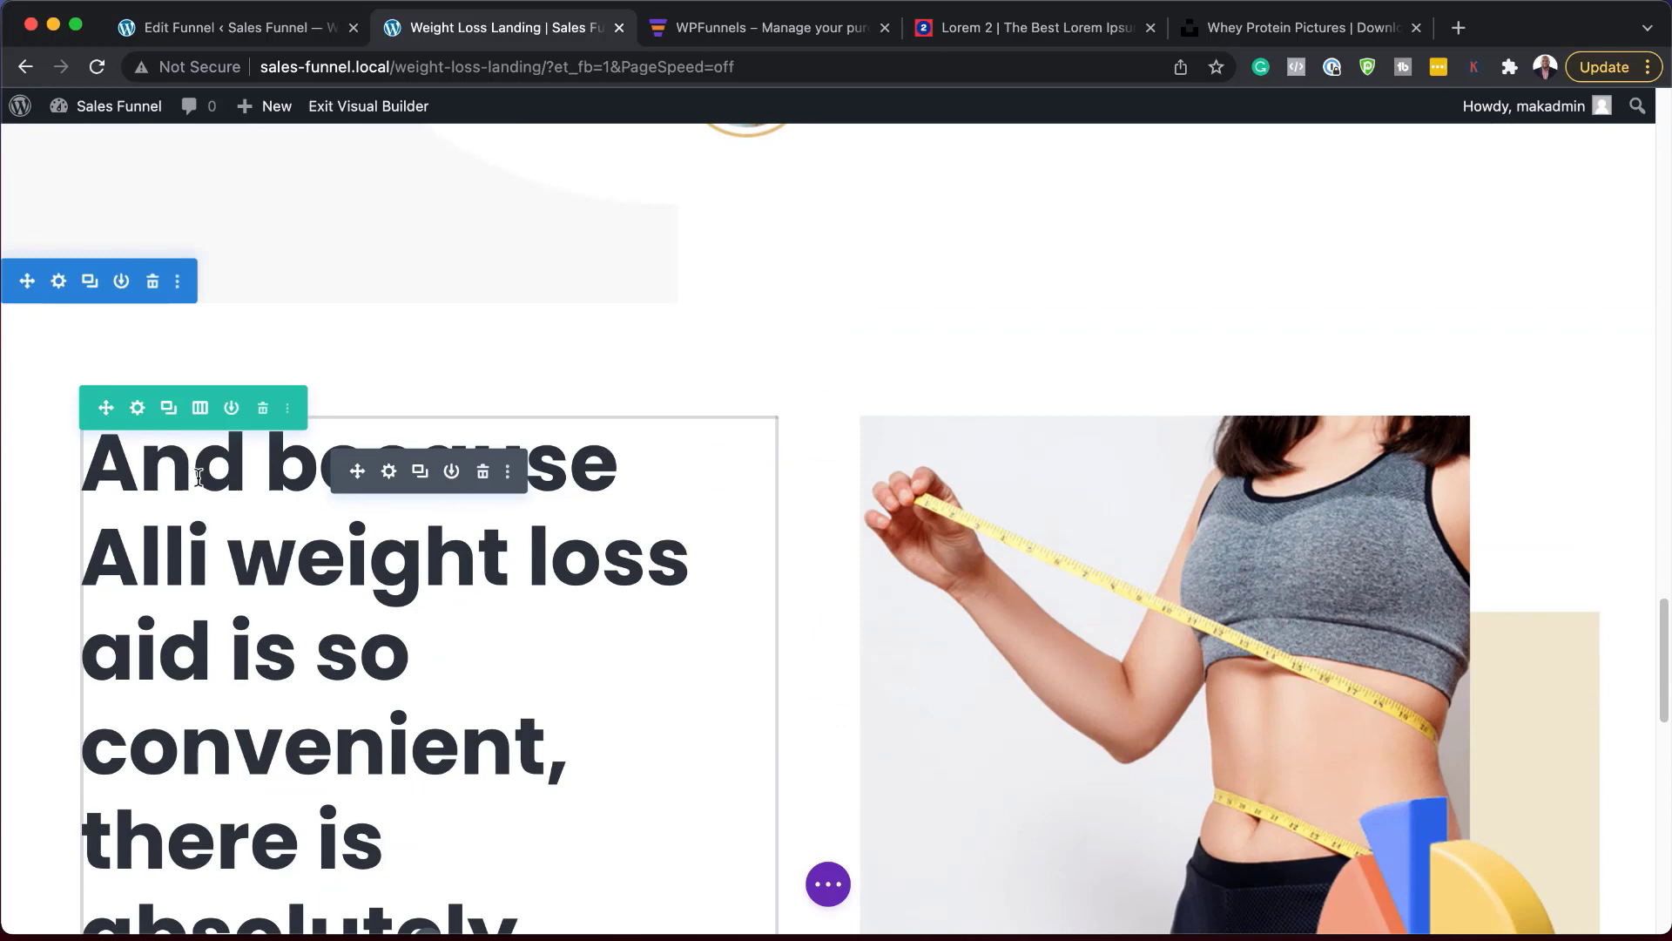
pyautogui.click(153, 280)
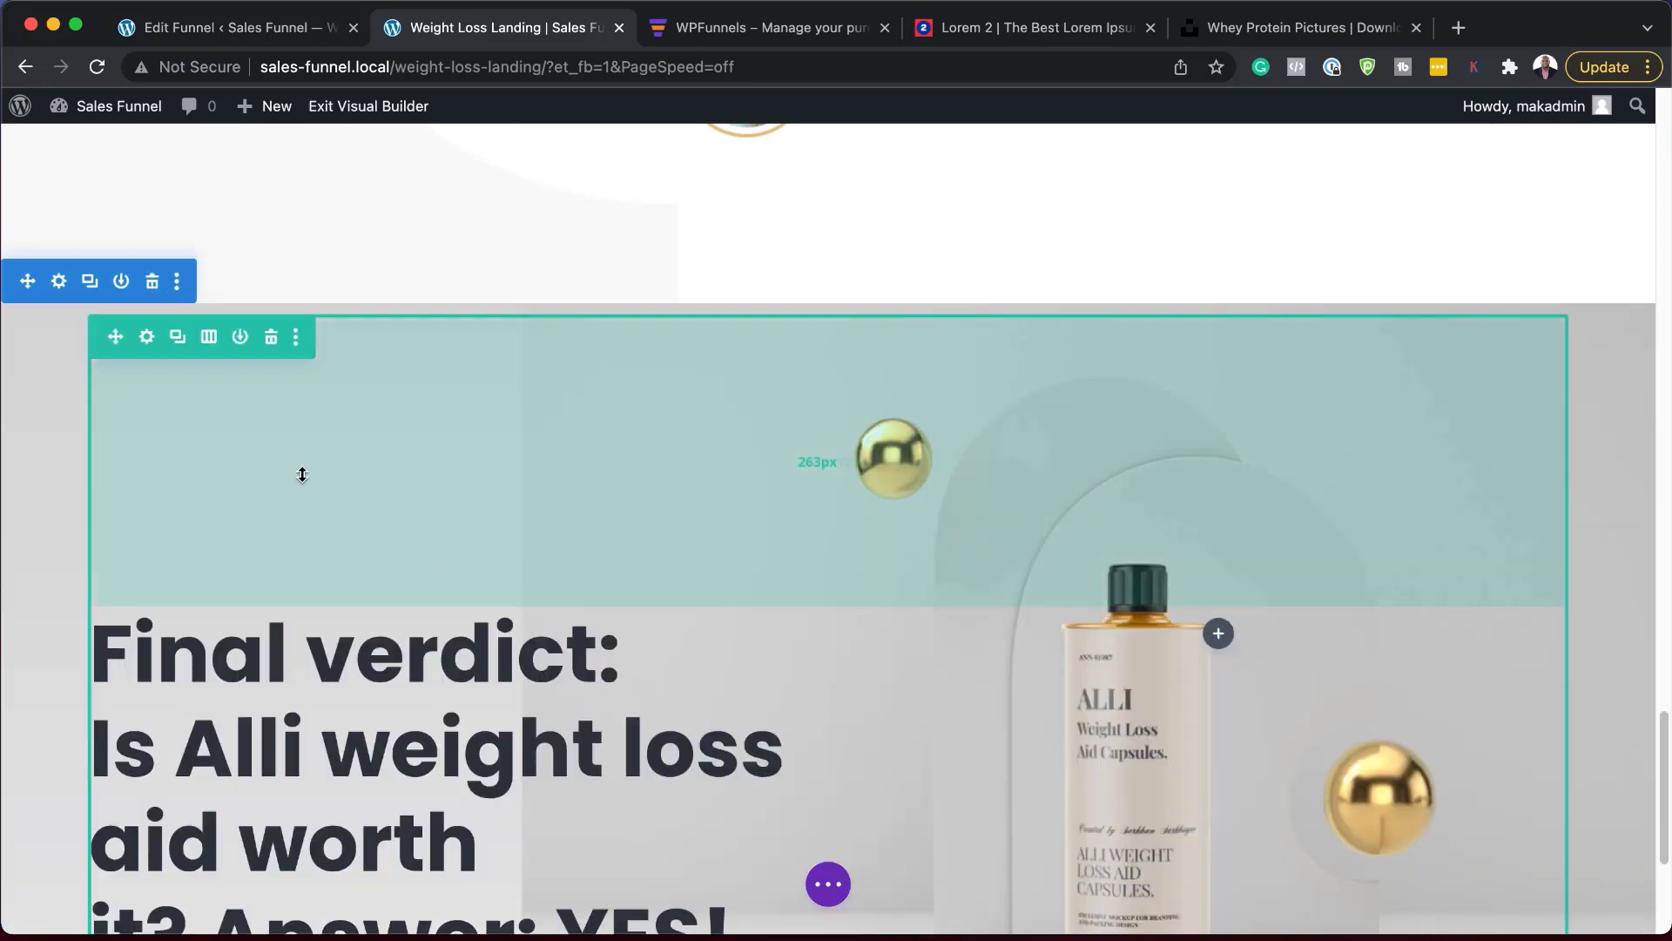
pyautogui.click(152, 280)
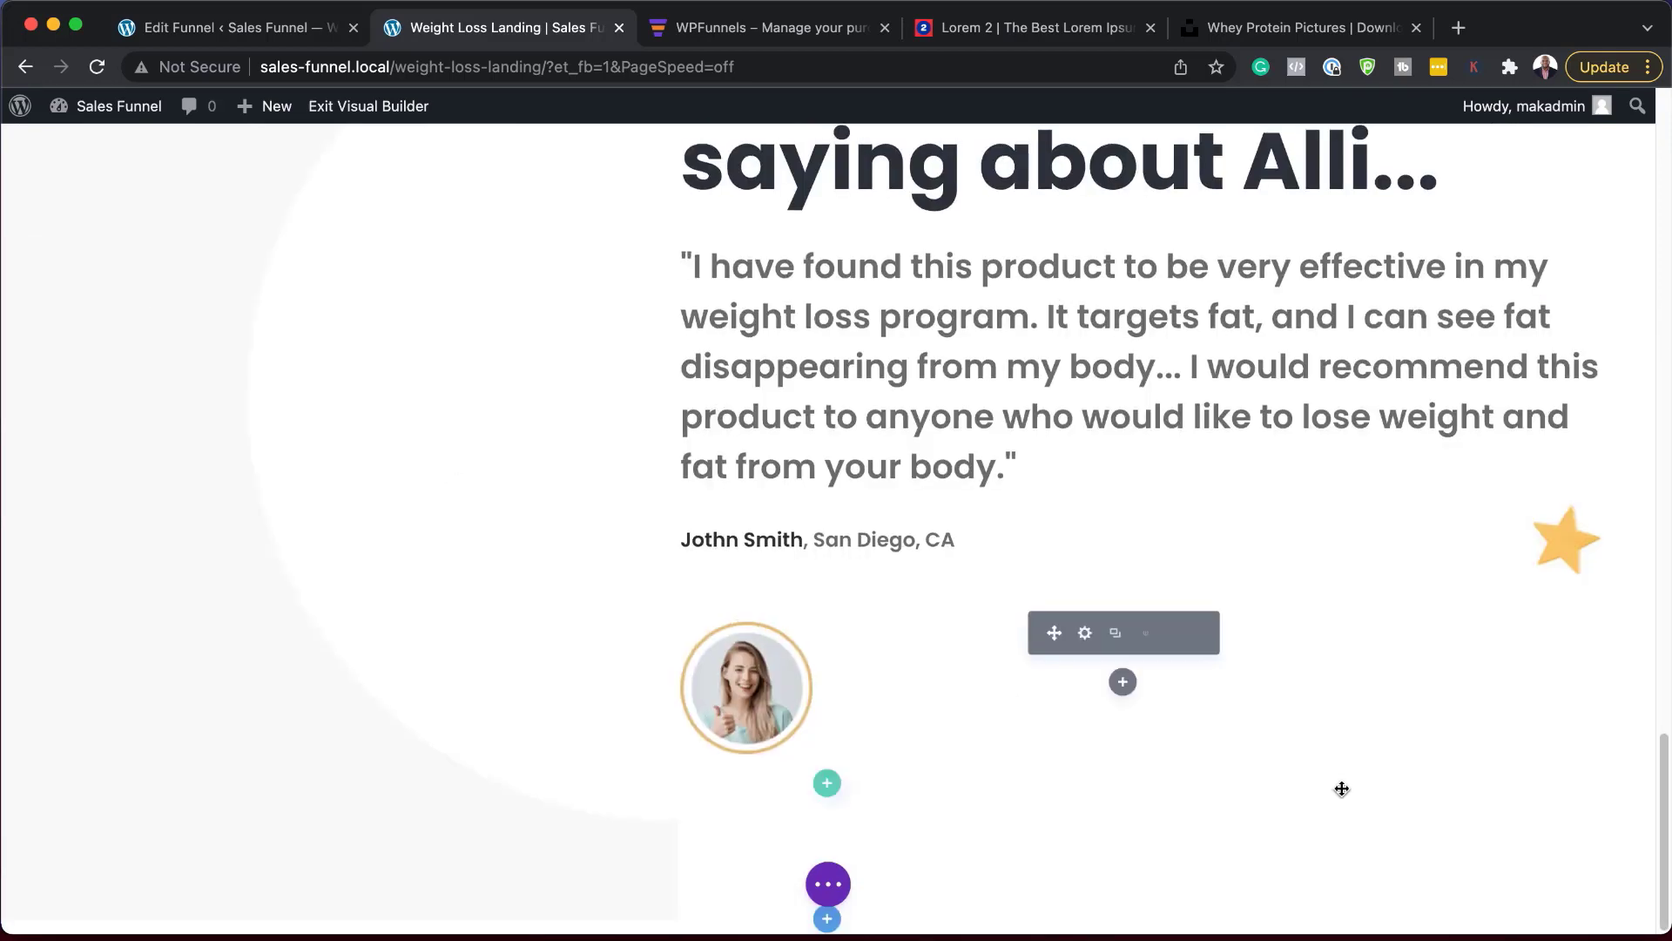
# Change the background color of the "Why the Alli weight loss aid capsule is so effective..." section to black and save it
pyautogui.scroll(4, 1340, 787)
pyautogui.scroll(10, 1354, 765)
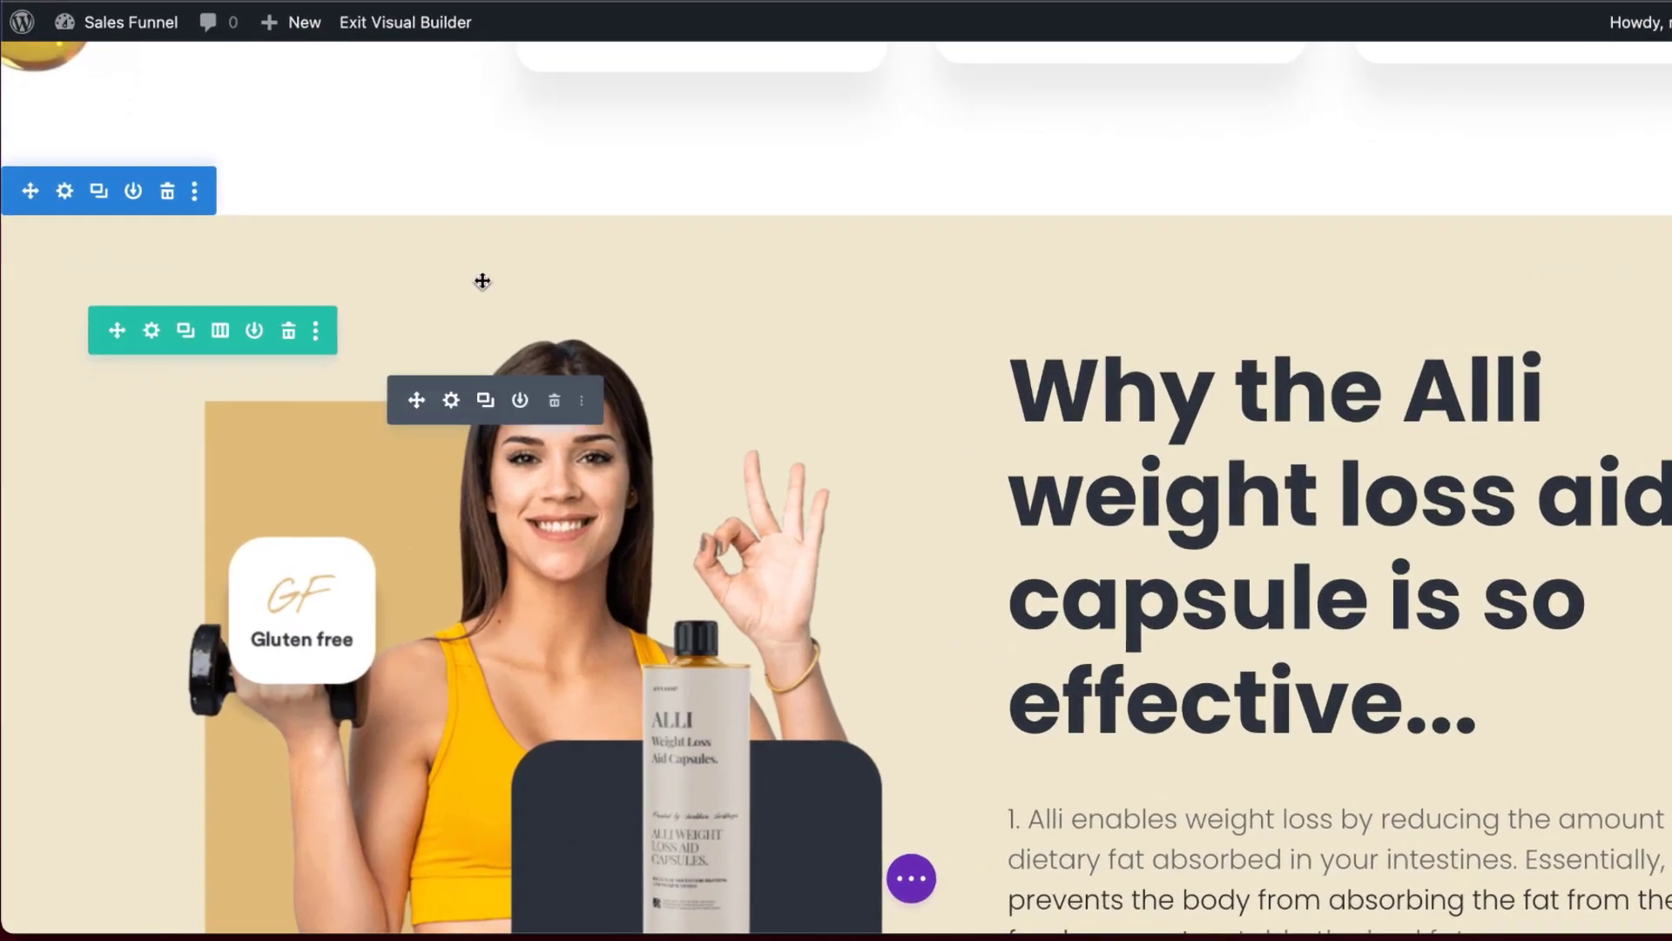
pyautogui.click(65, 189)
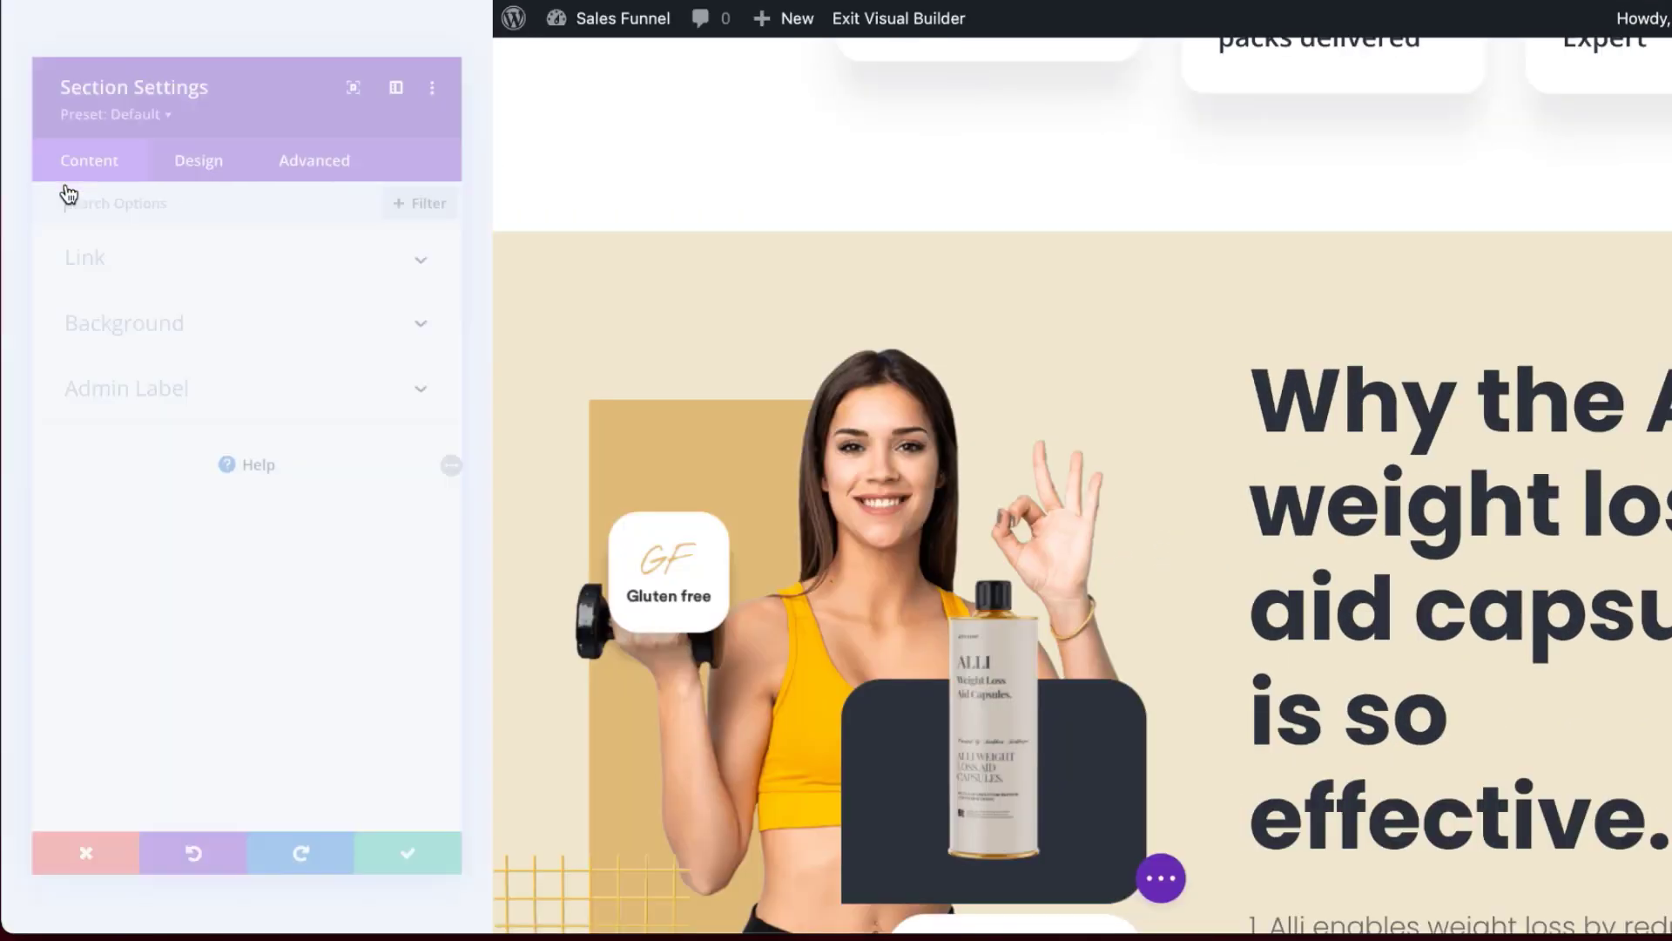
pyautogui.click(139, 305)
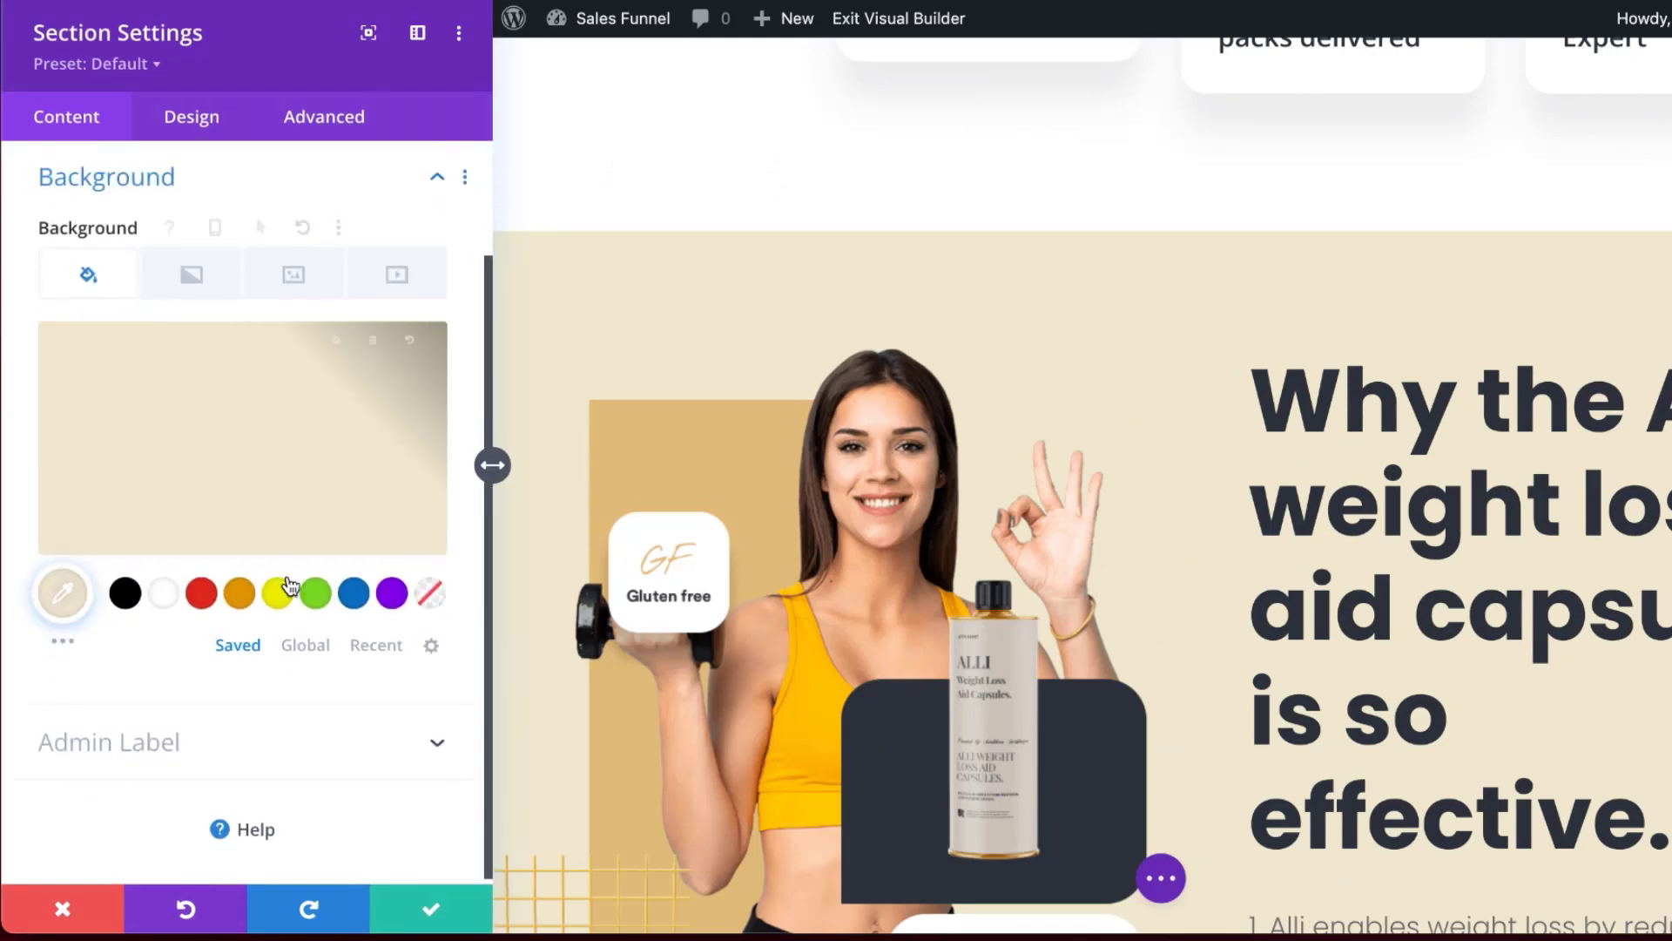
pyautogui.click(126, 595)
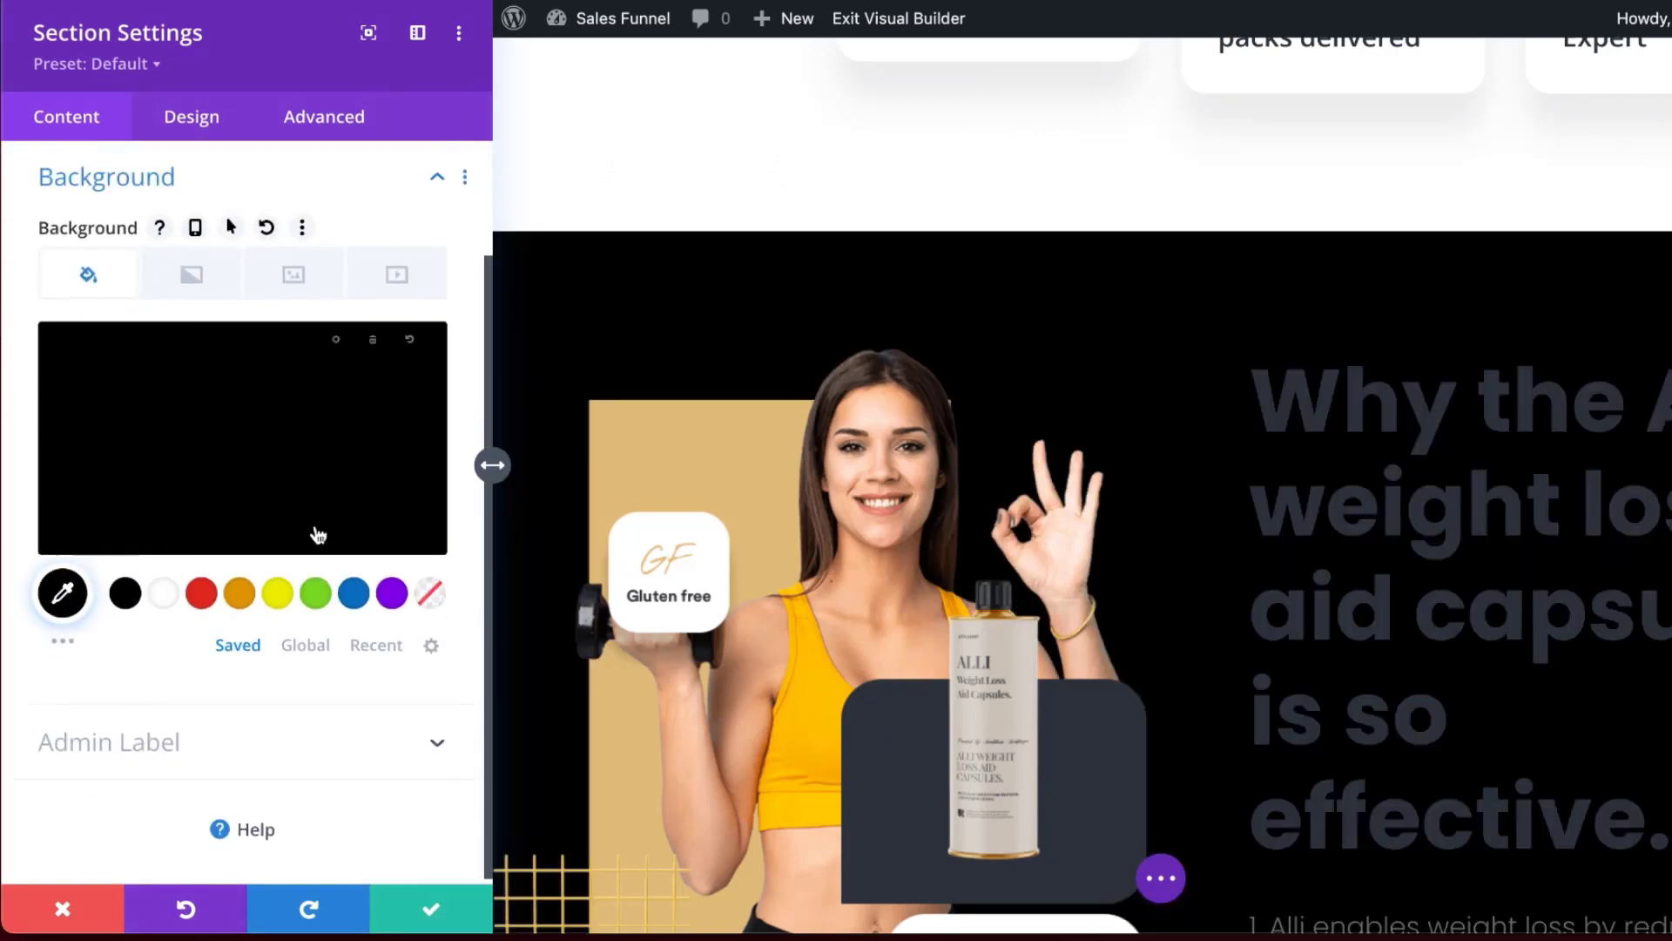
pyautogui.click(433, 910)
# Set the Heading 2 text color of the "Why the Alli weight loss aid capsule" heading to white (#ffffff)
pyautogui.scroll(-1, 1293, 557)
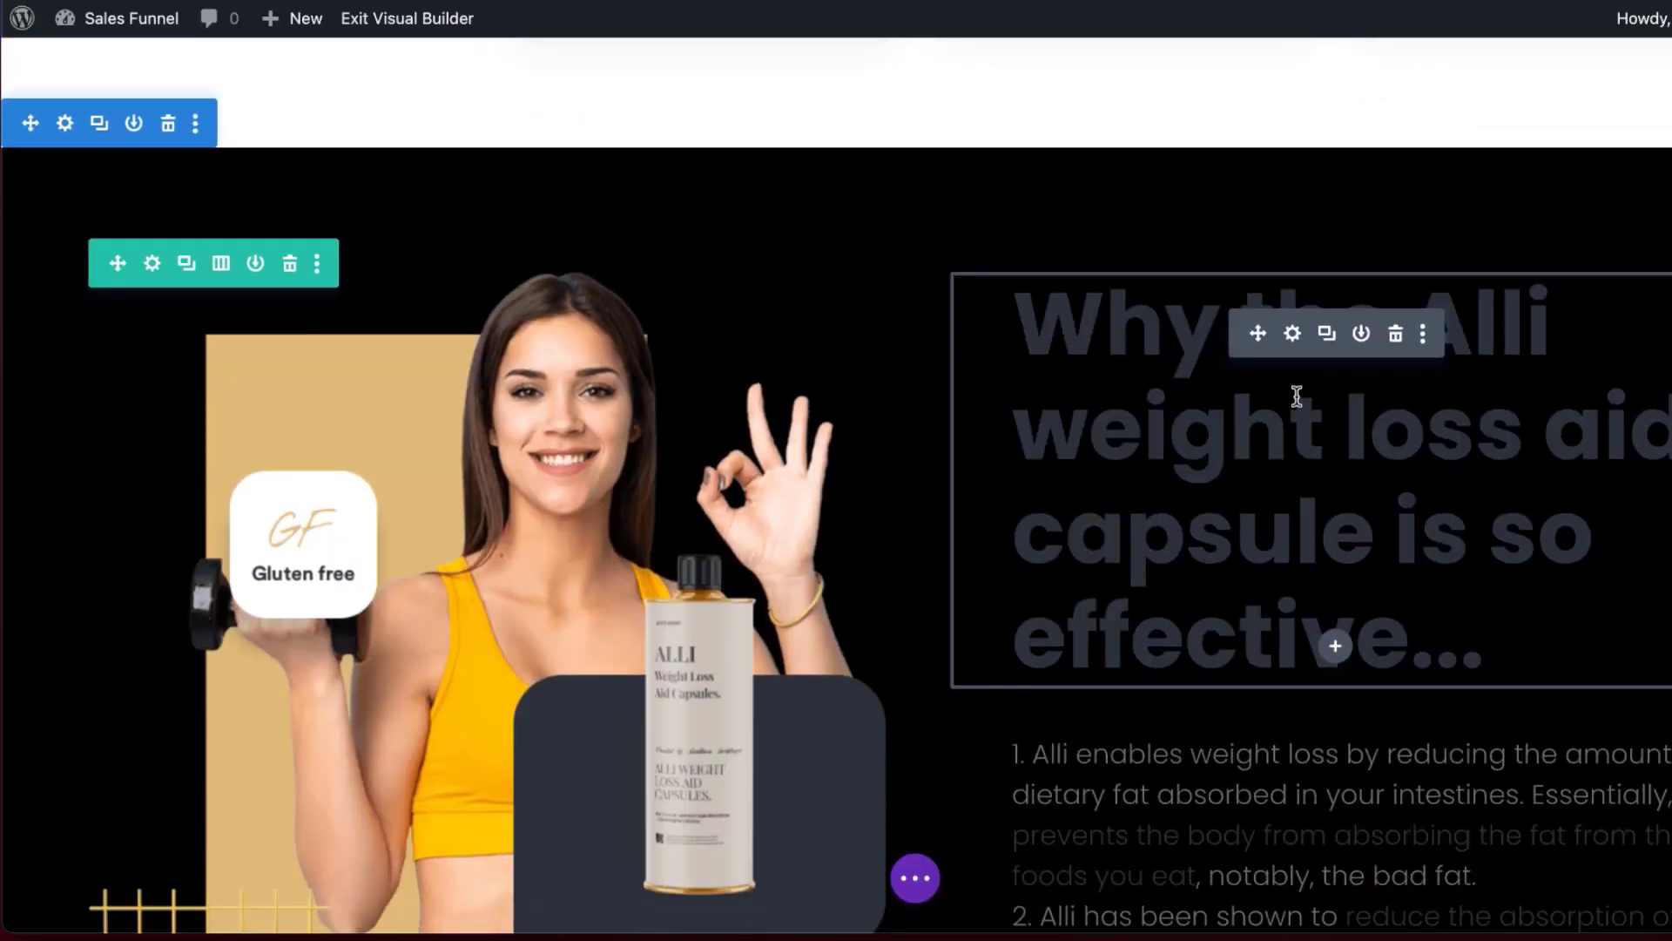
pyautogui.click(1293, 336)
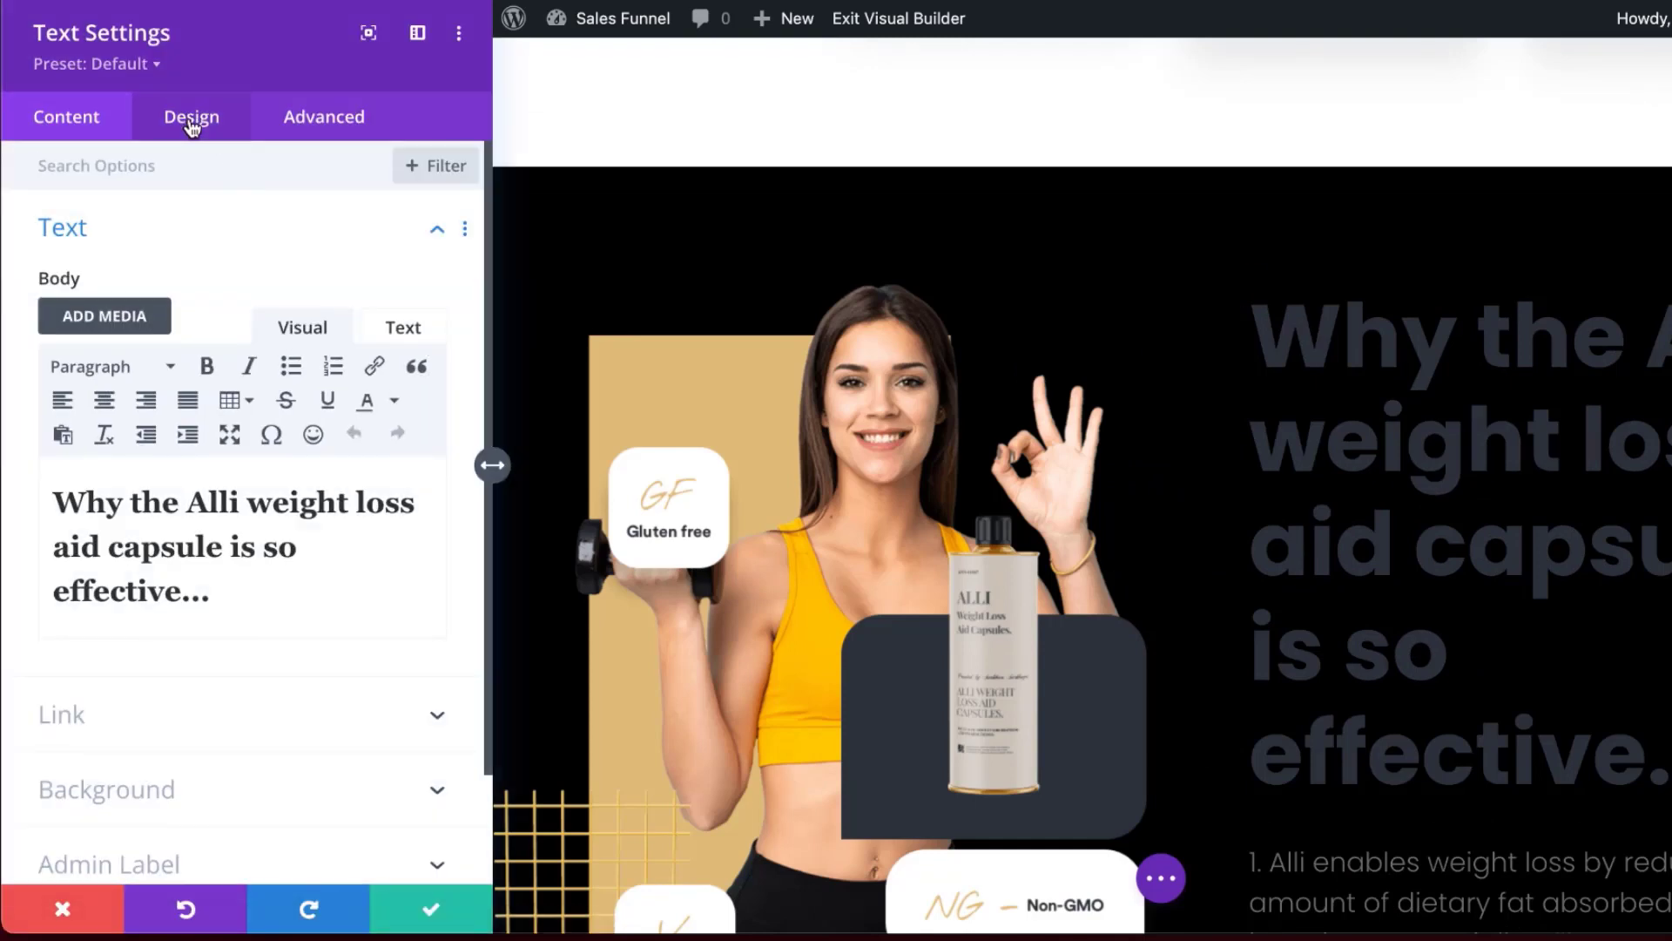
pyautogui.click(191, 127)
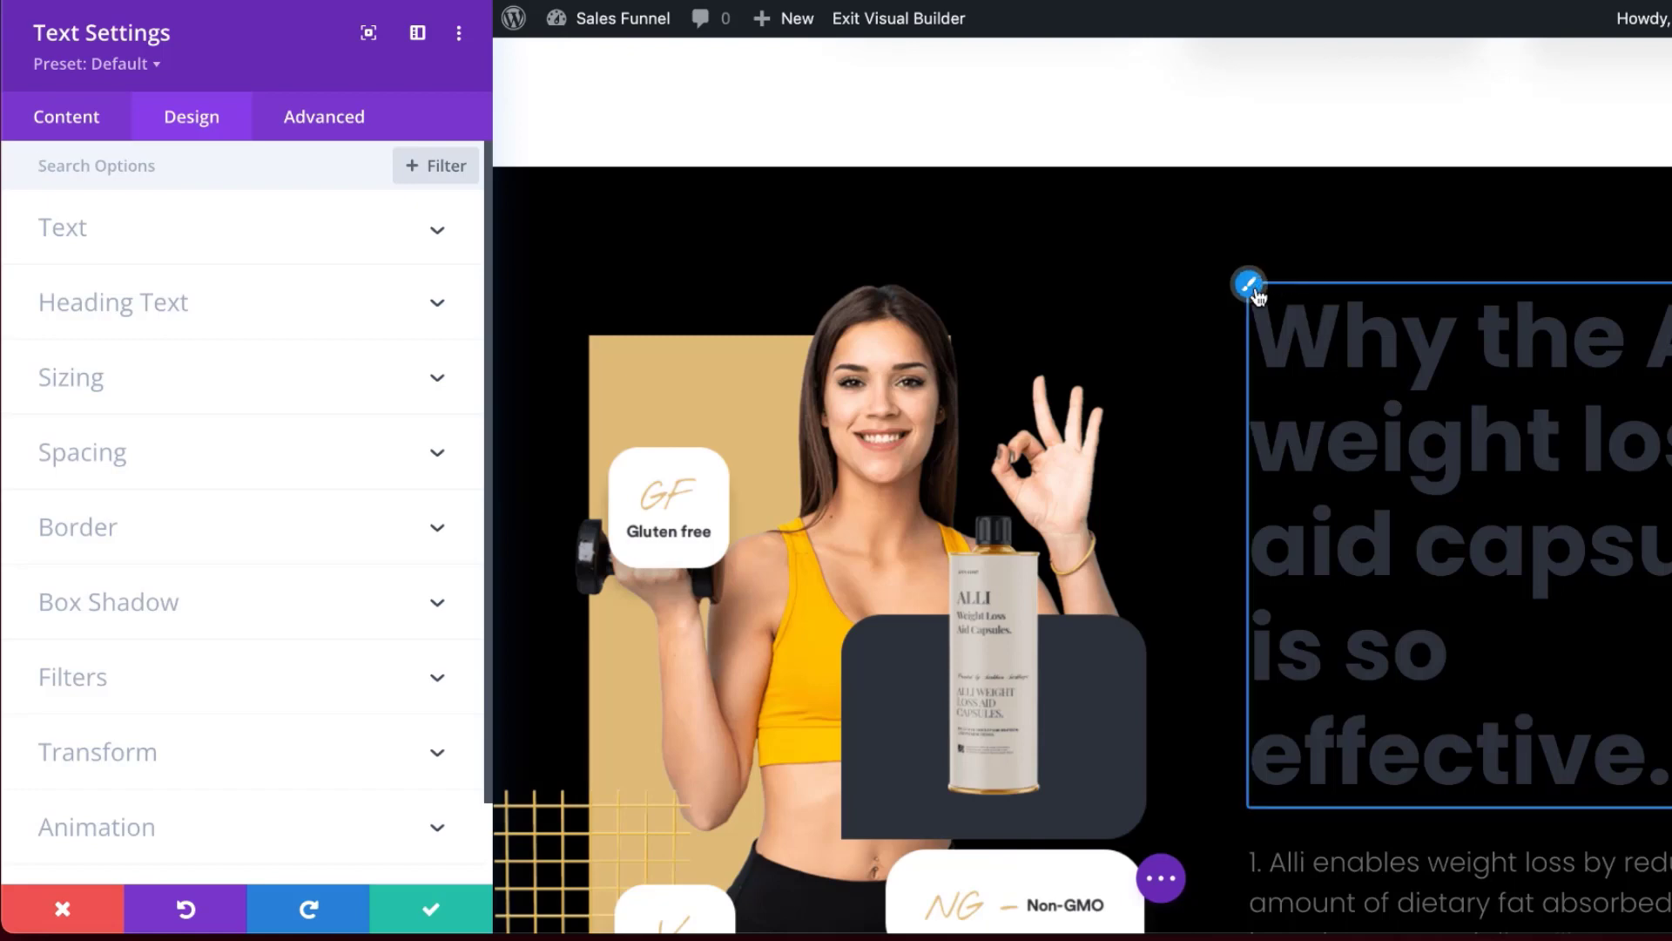
pyautogui.click(1250, 285)
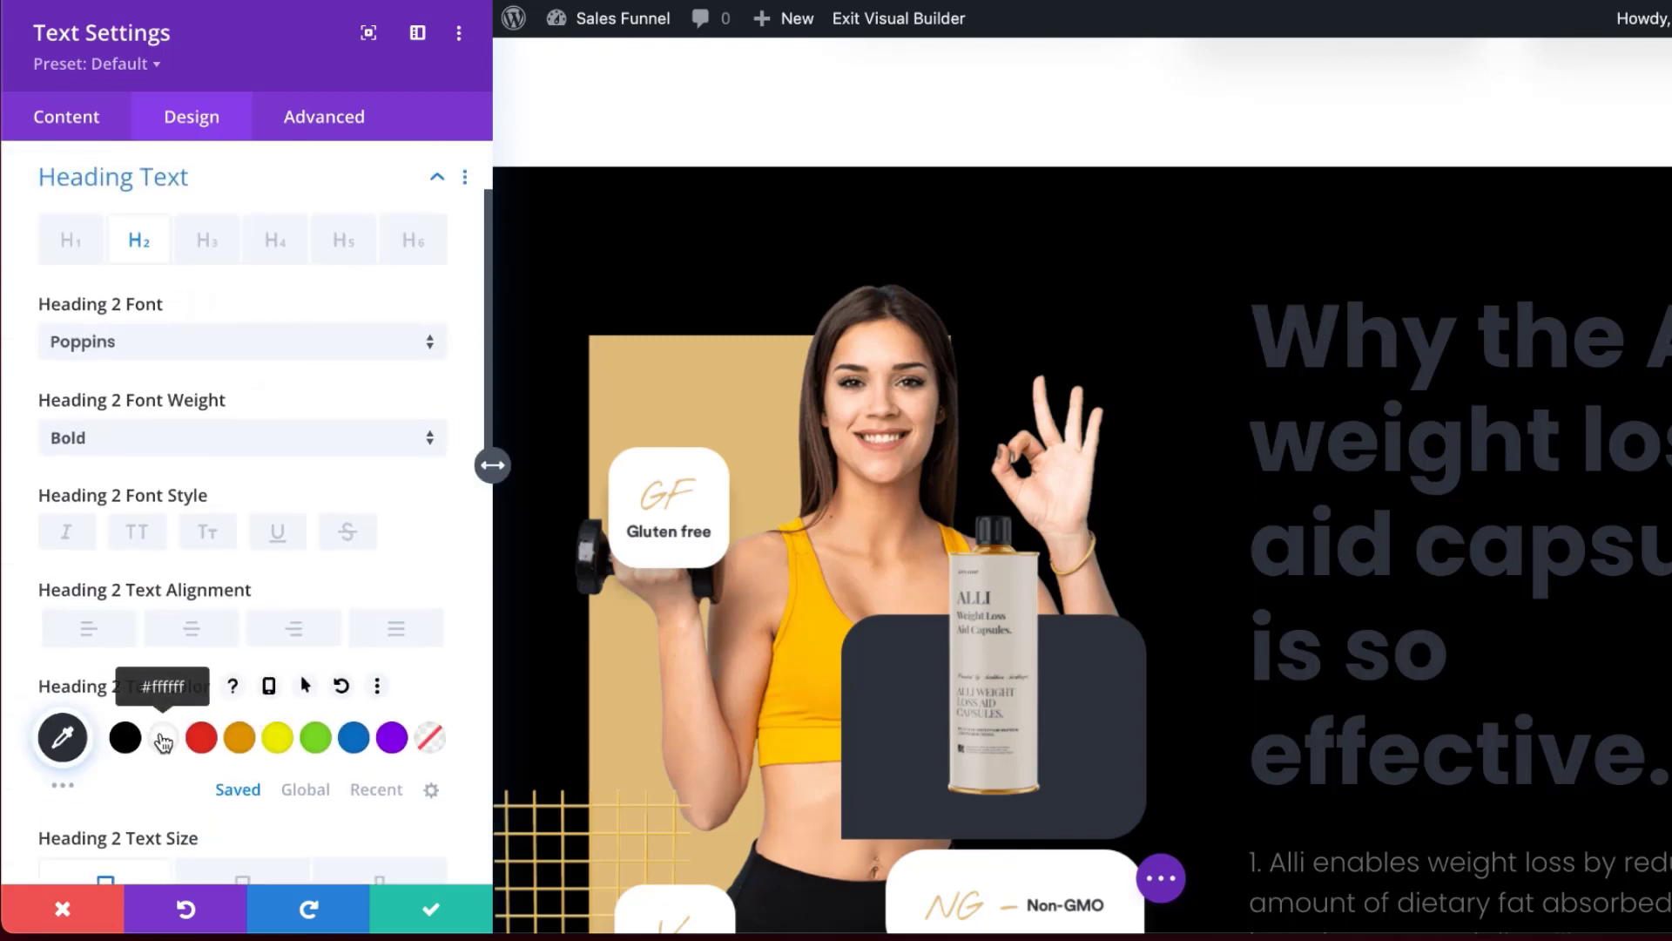
pyautogui.click(163, 742)
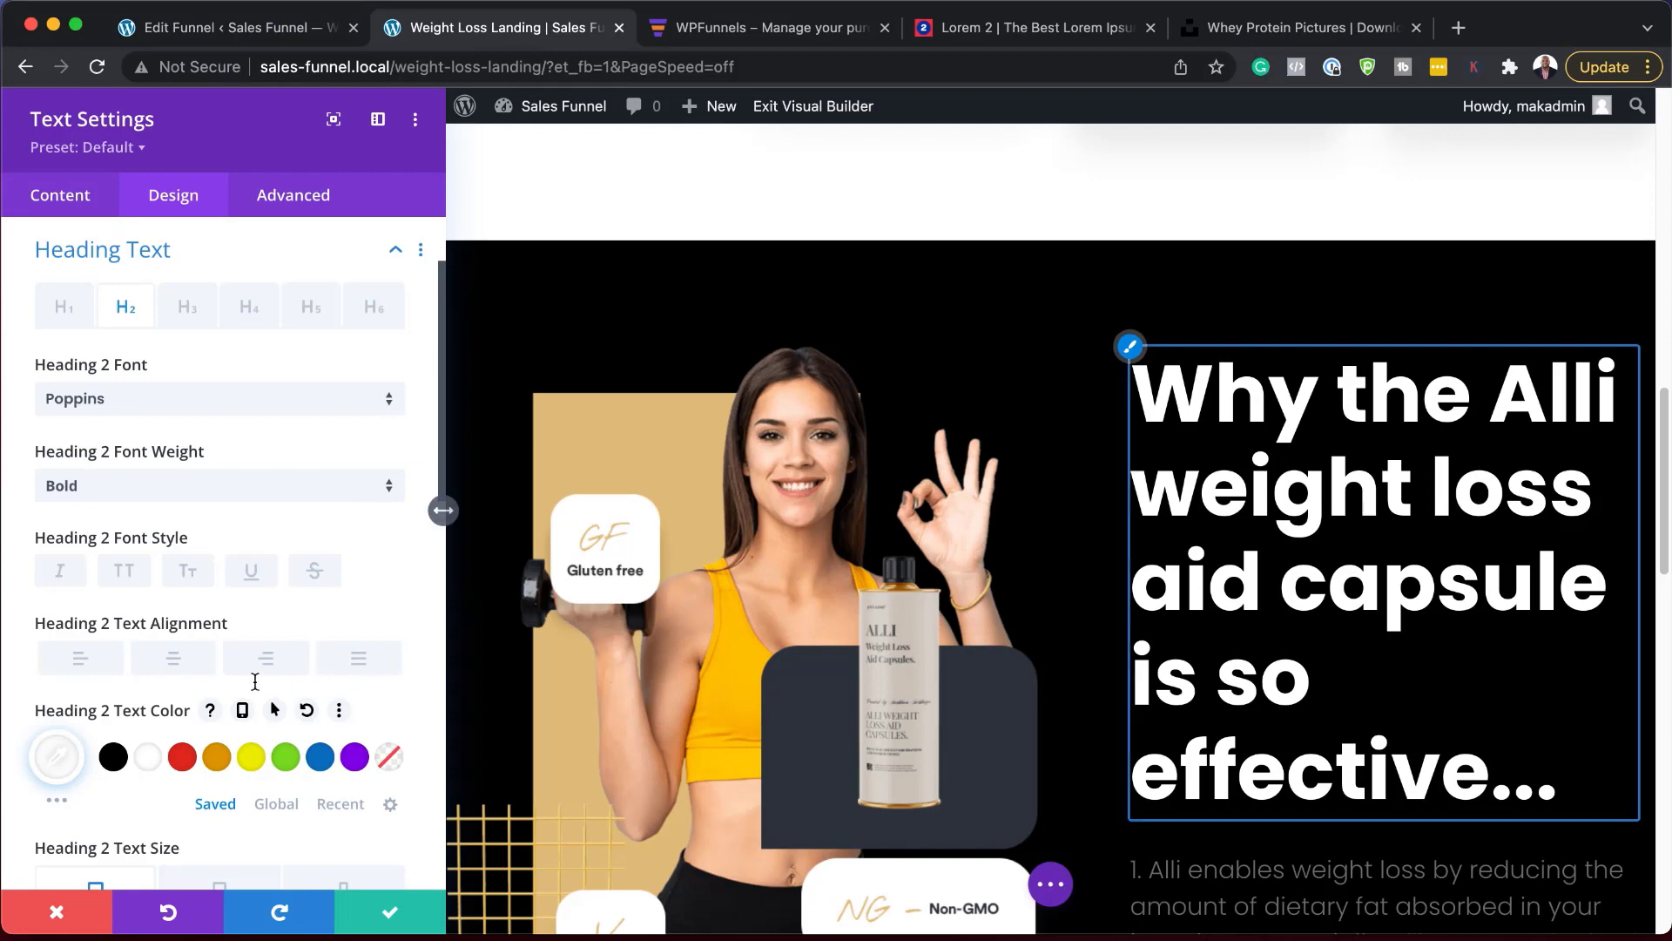
# Replace the black section's heading text with "Morbi in sem quis dui placerat ornare."
pyautogui.click(65, 199)
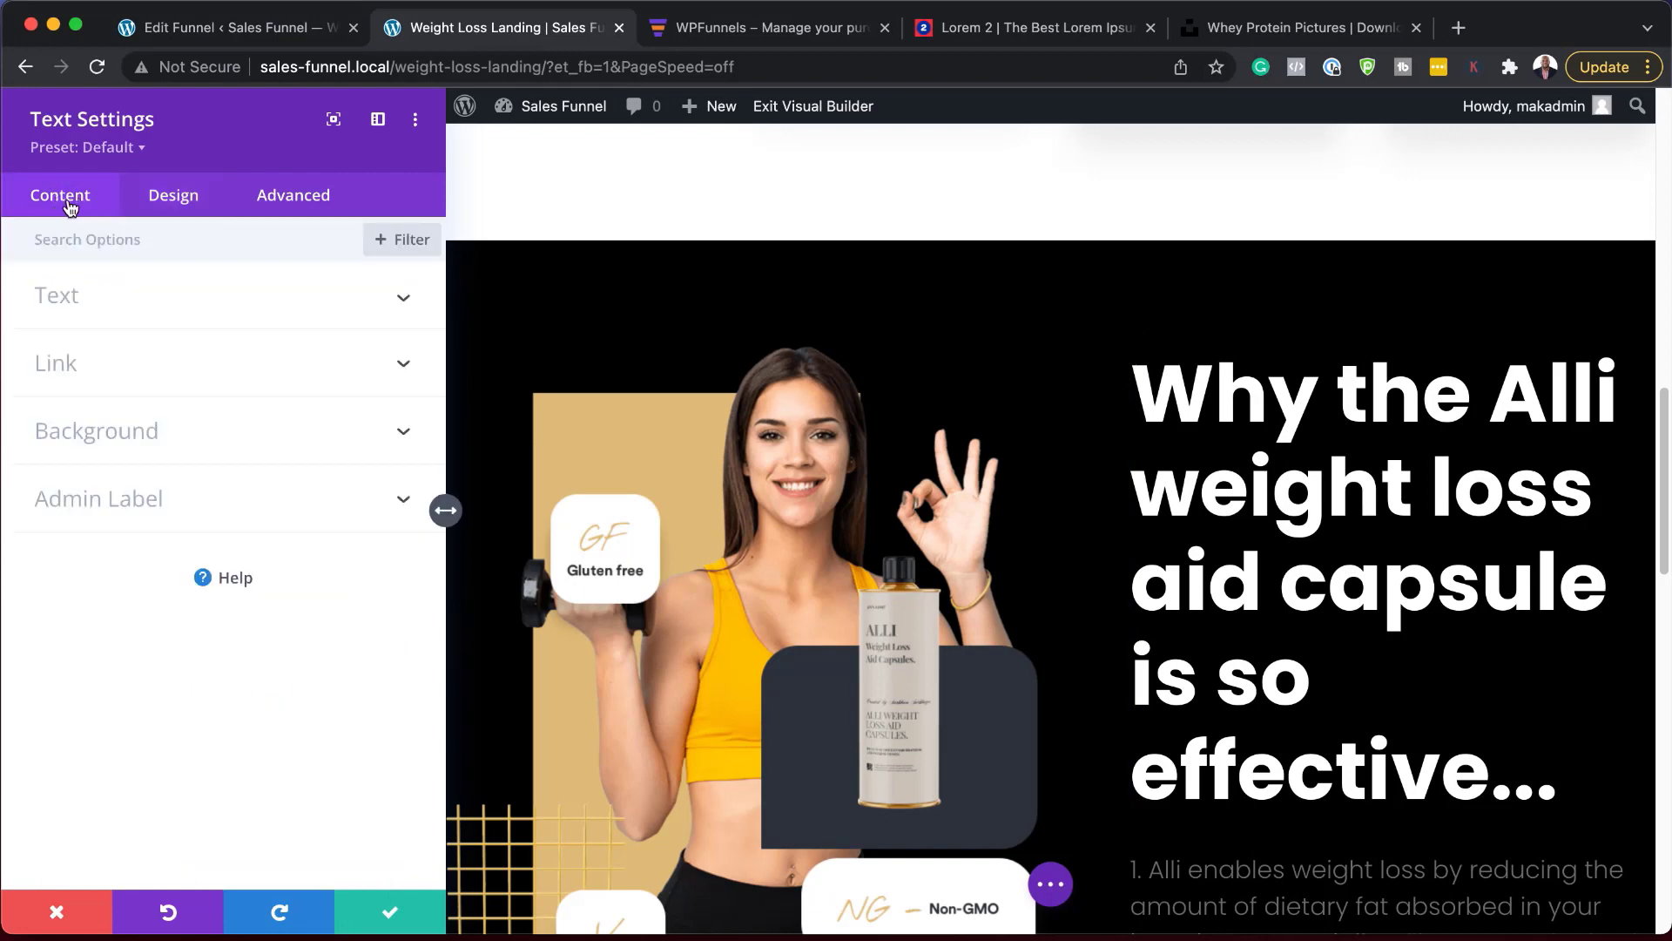
pyautogui.click(74, 299)
pyautogui.moveTo(192, 626); pyautogui.dragTo(48, 546)
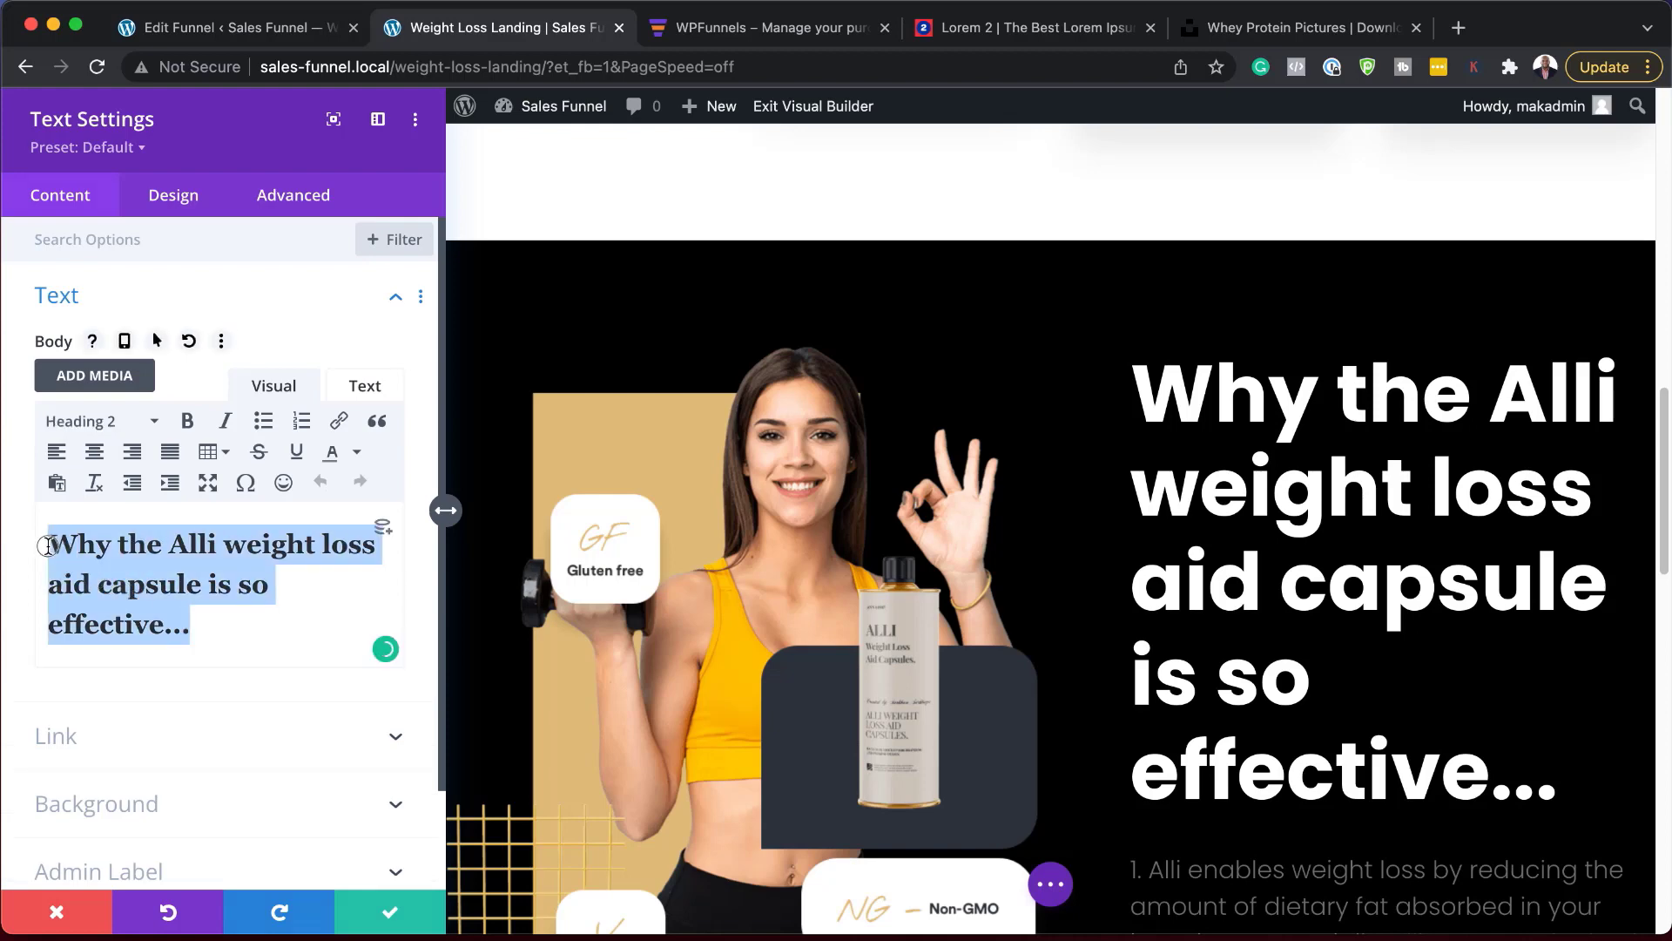
pyautogui.write('Morbi in sem quis dui placerat ornare. Pellentesque odio nisi, euismod in, pharetra')
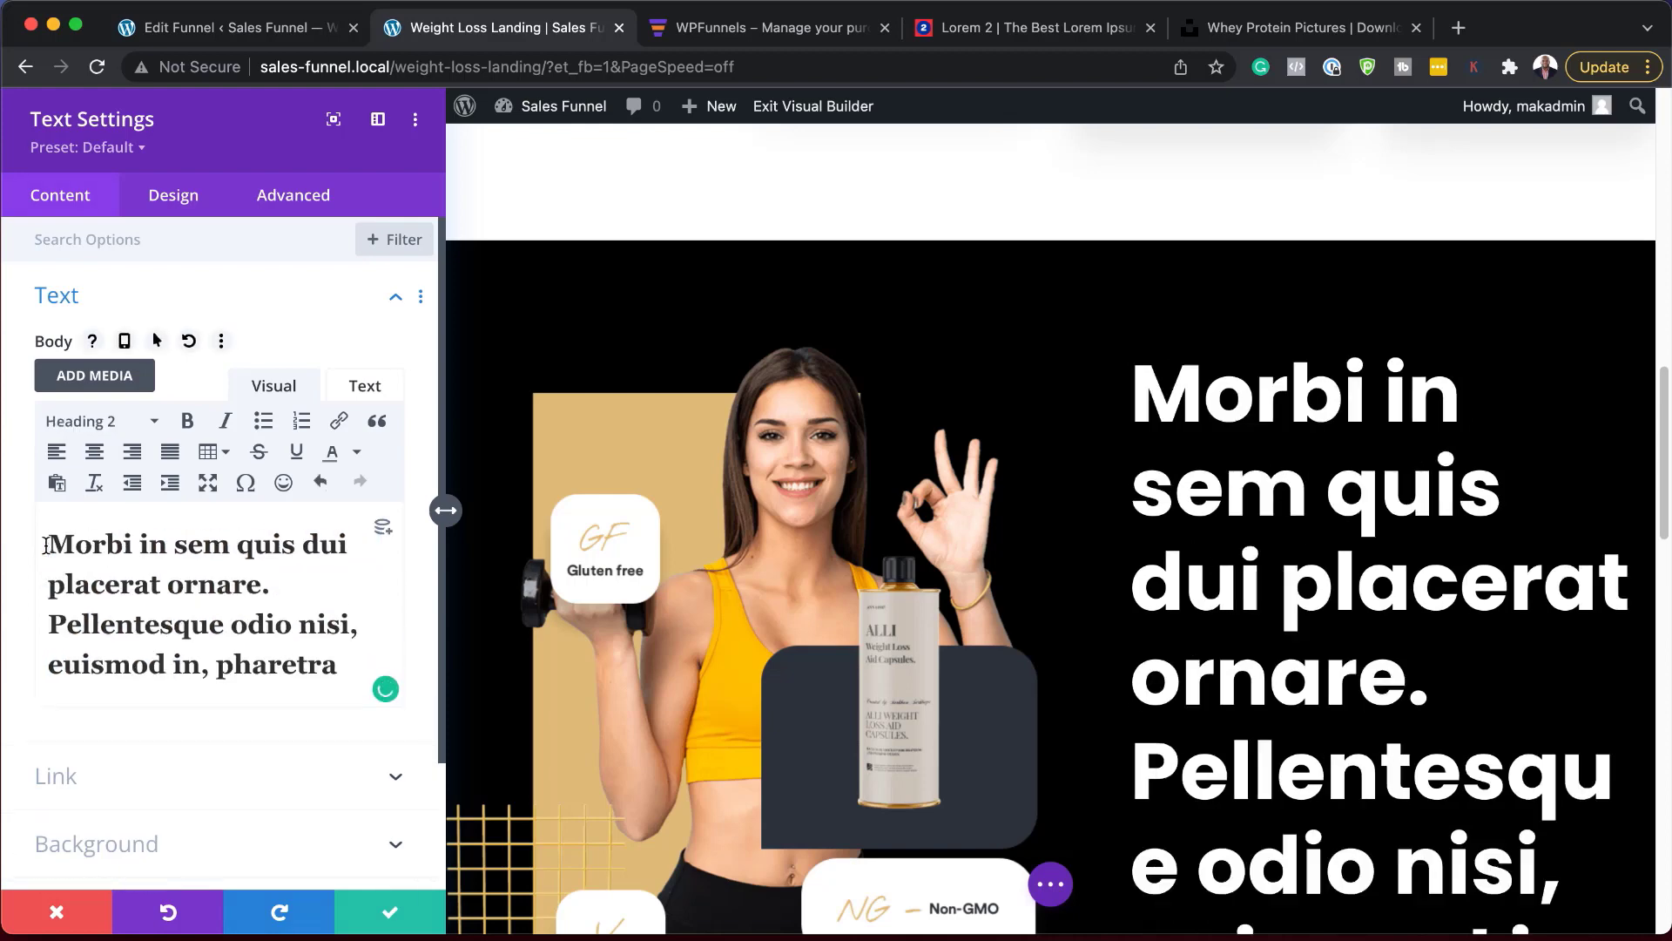
pyautogui.moveTo(54, 627); pyautogui.dragTo(346, 687)
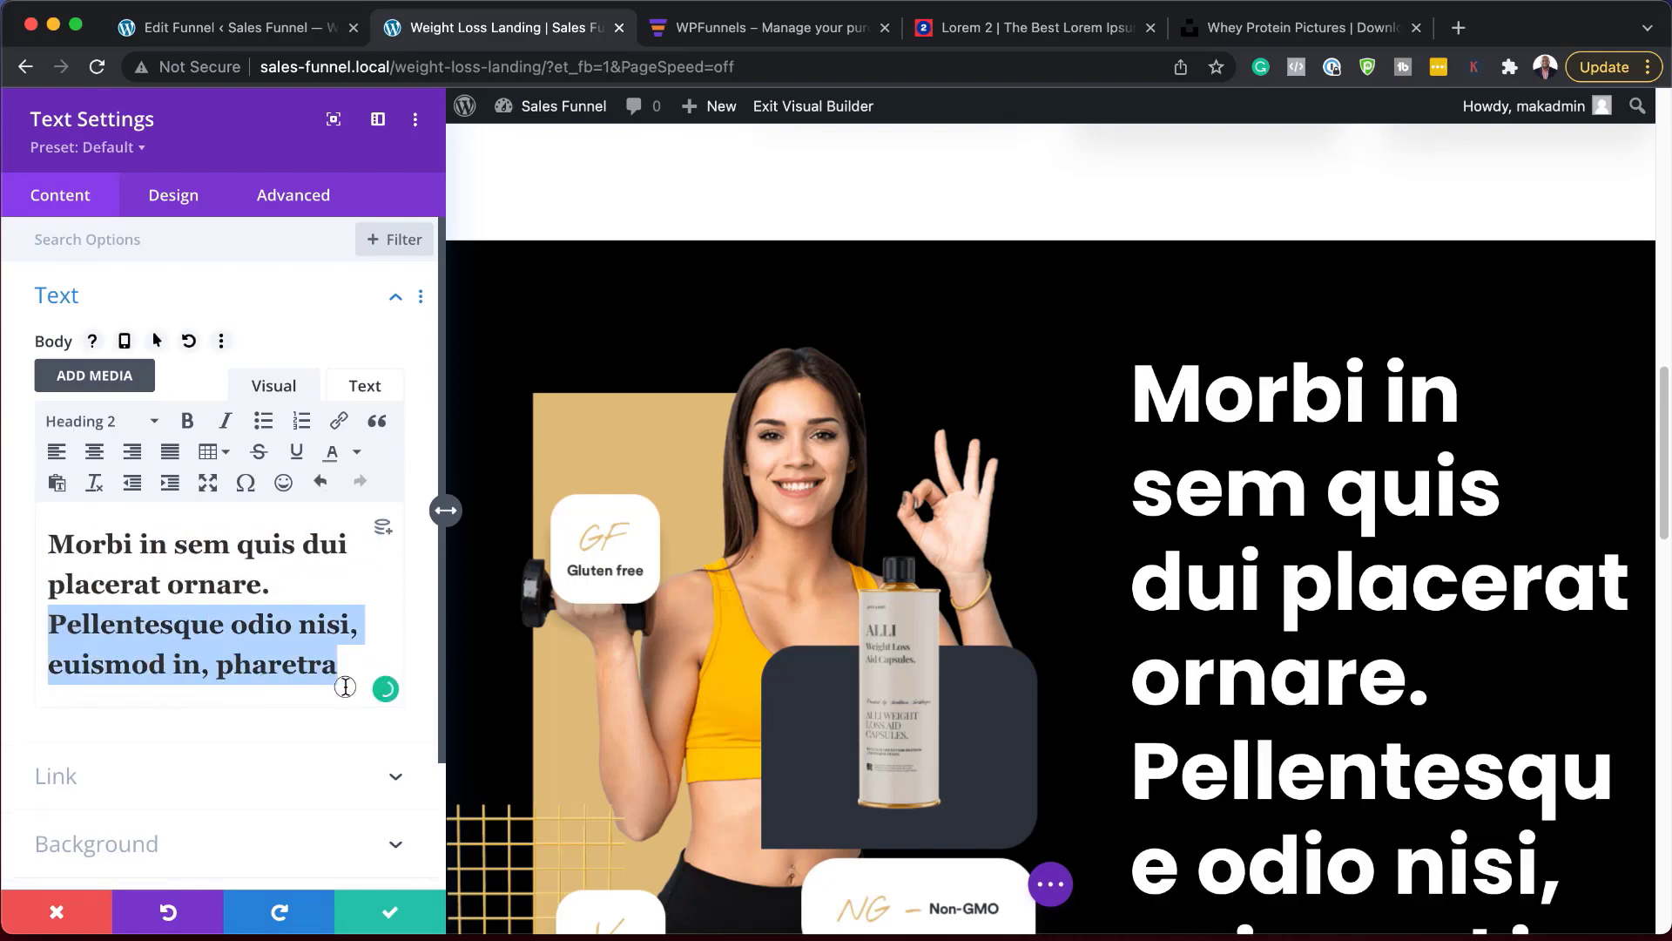
pyautogui.press('BackSpace')
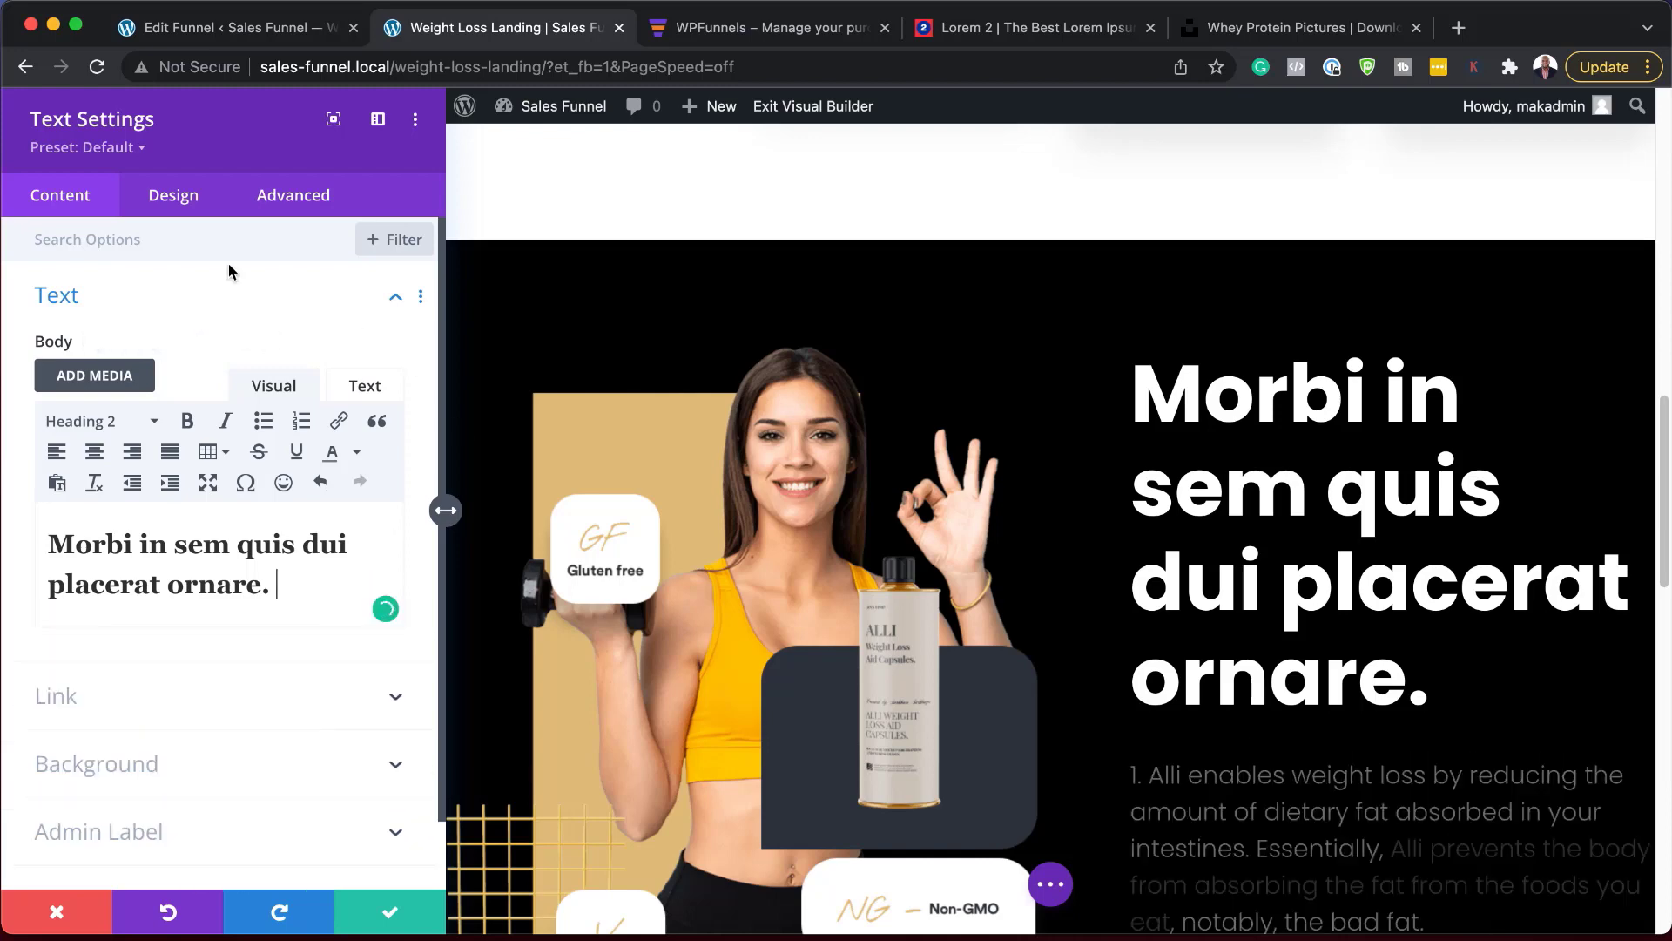
# Set the black section heading's Heading 2 text size to 5vw for desktop
pyautogui.click(177, 199)
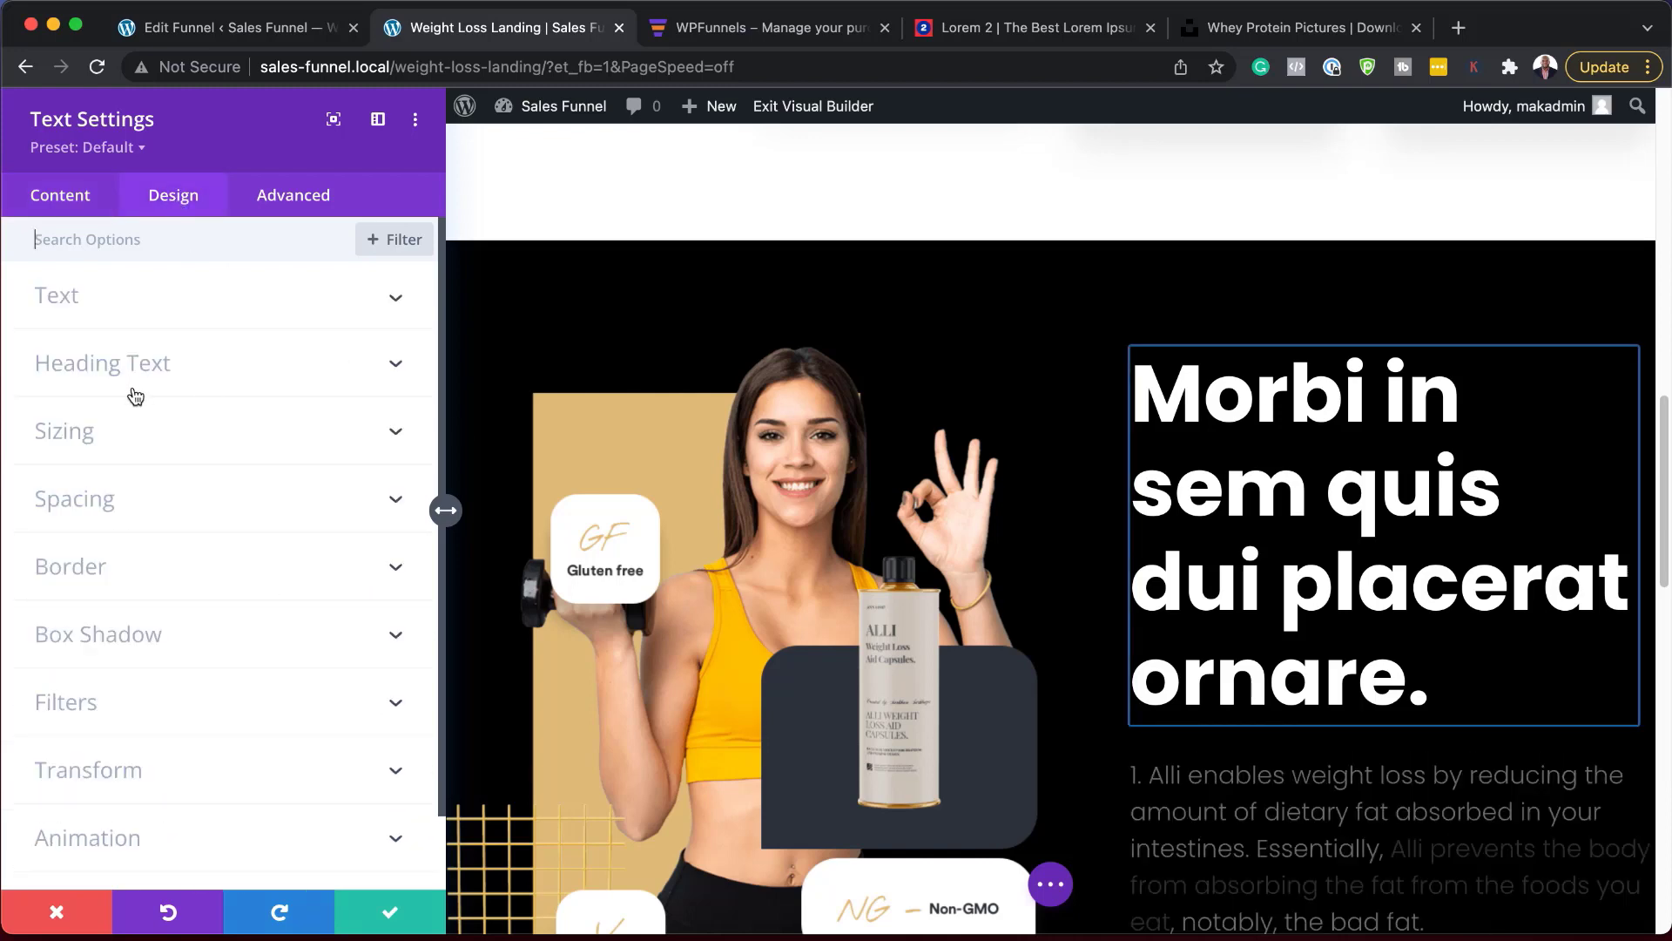
pyautogui.click(150, 364)
pyautogui.scroll(-5, 340, 665)
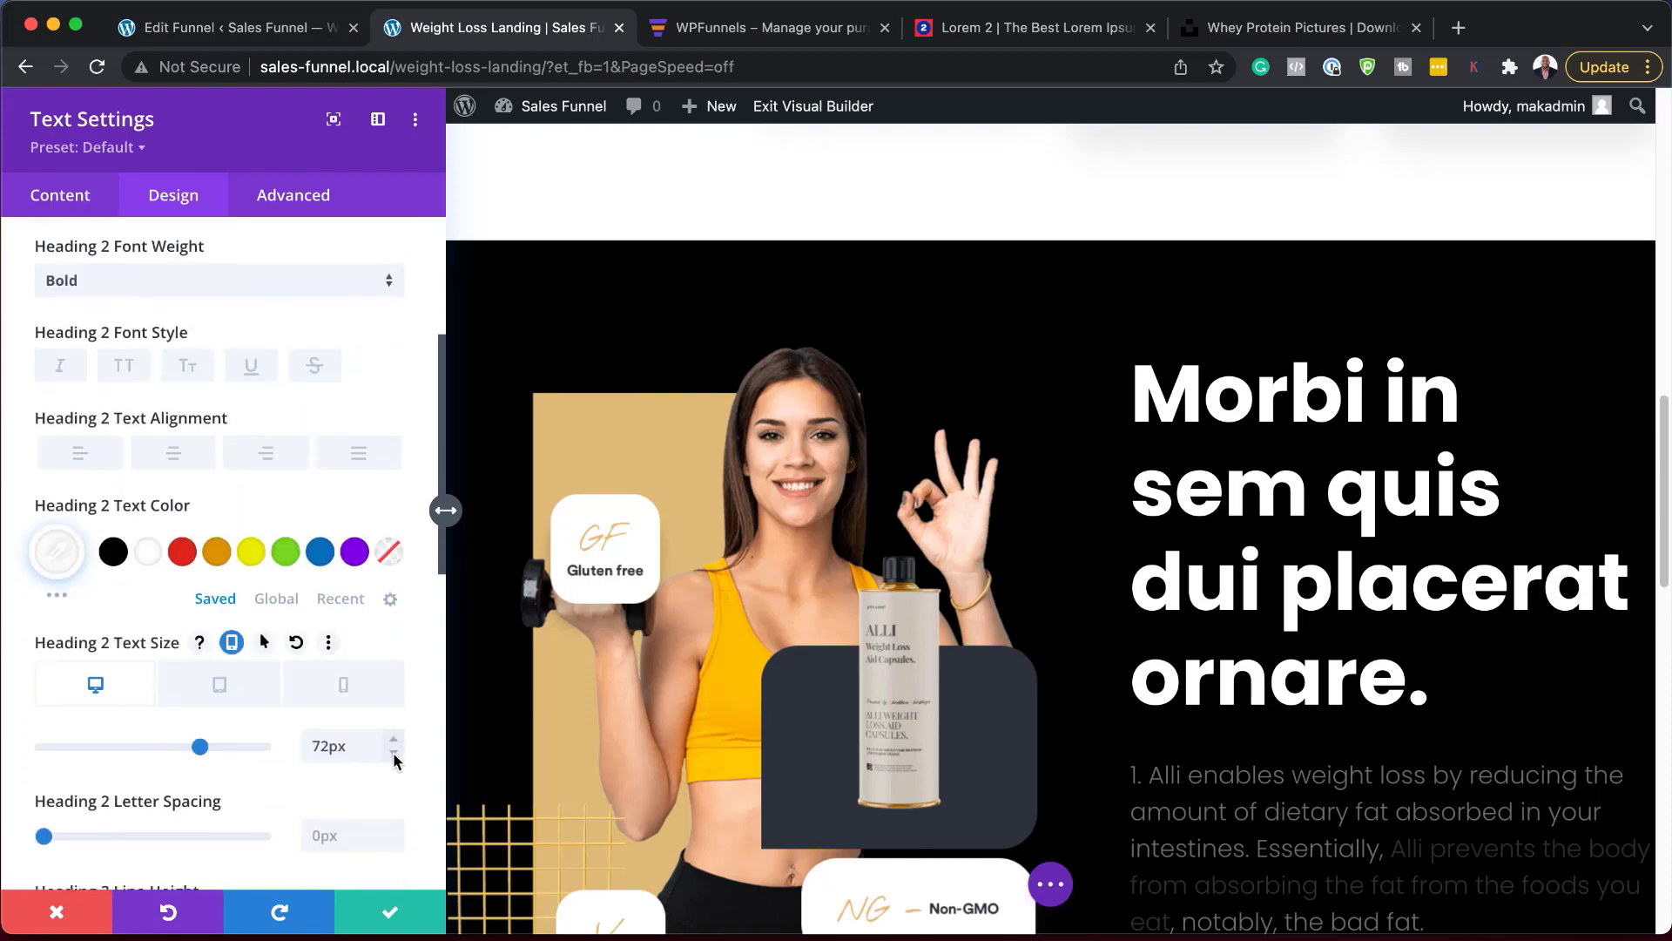
pyautogui.click(393, 760)
pyautogui.doubleClick(349, 742)
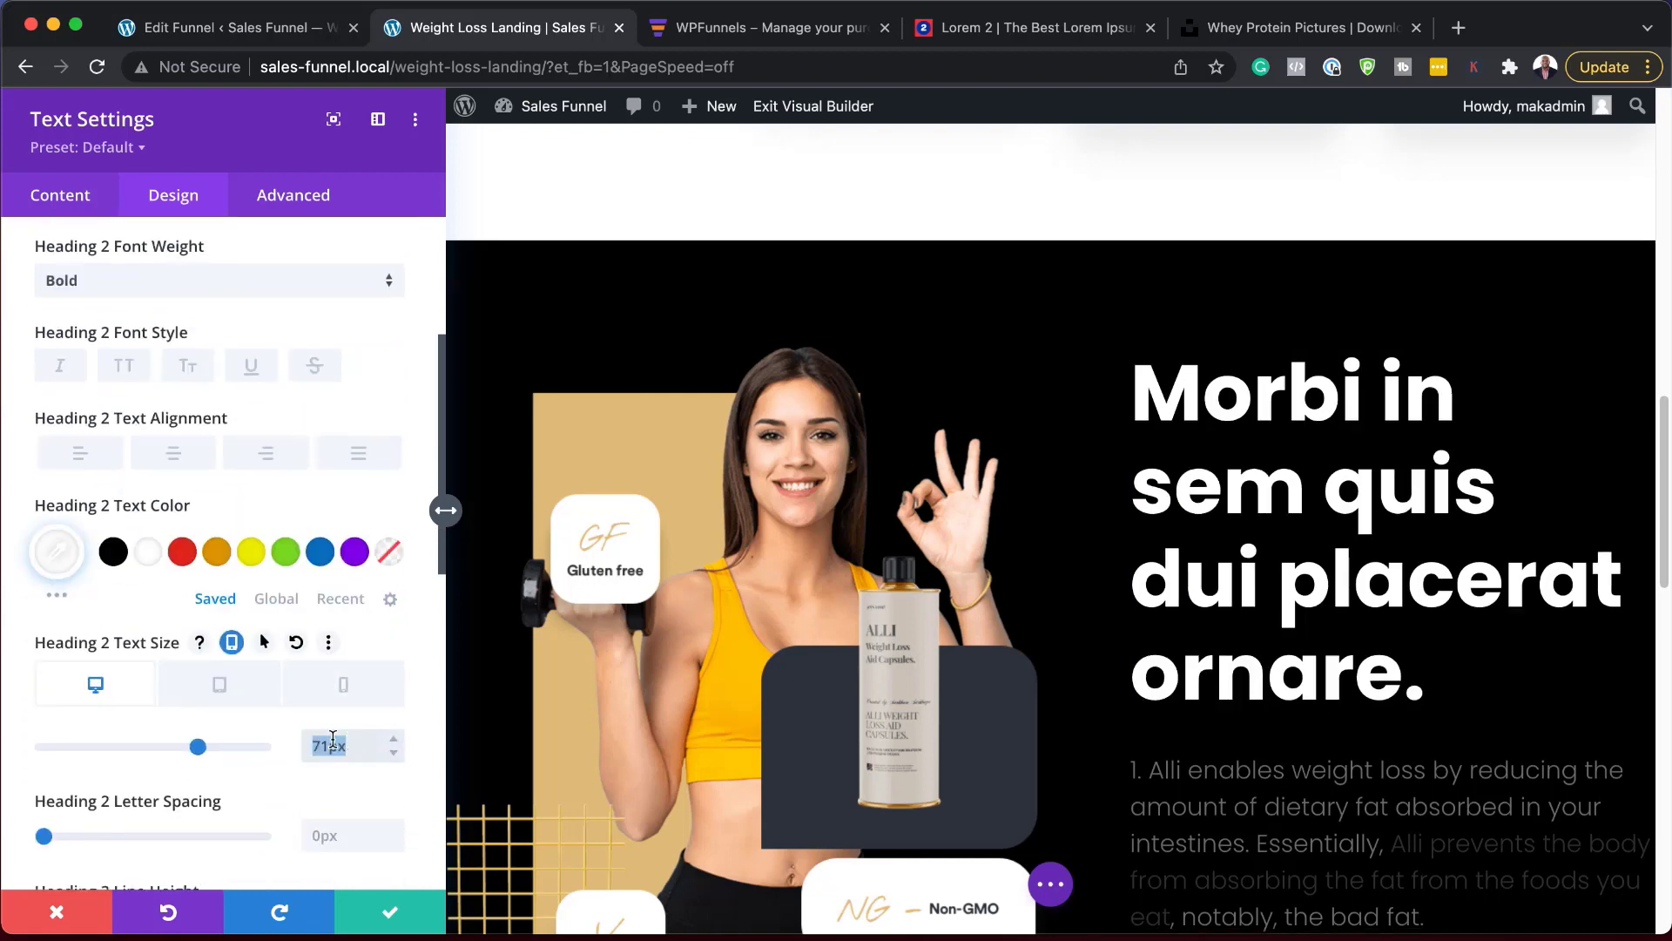
pyautogui.write('5vw')
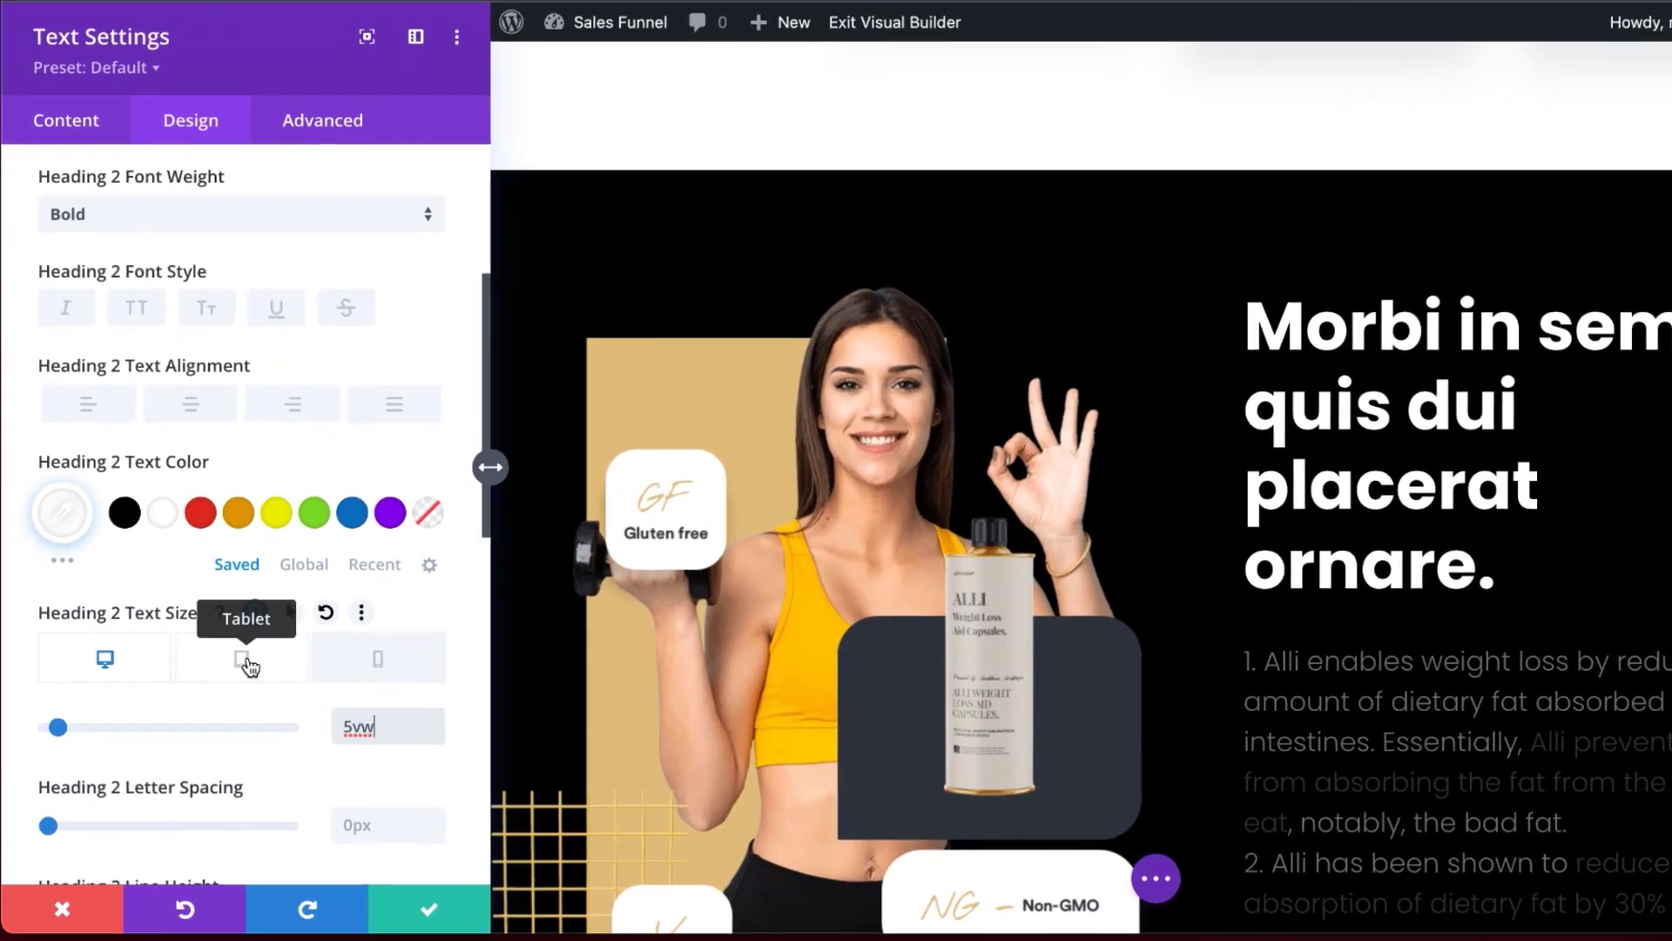
# Check the heading's size in the tablet and phone views, return to desktop and save the text module
pyautogui.click(246, 660)
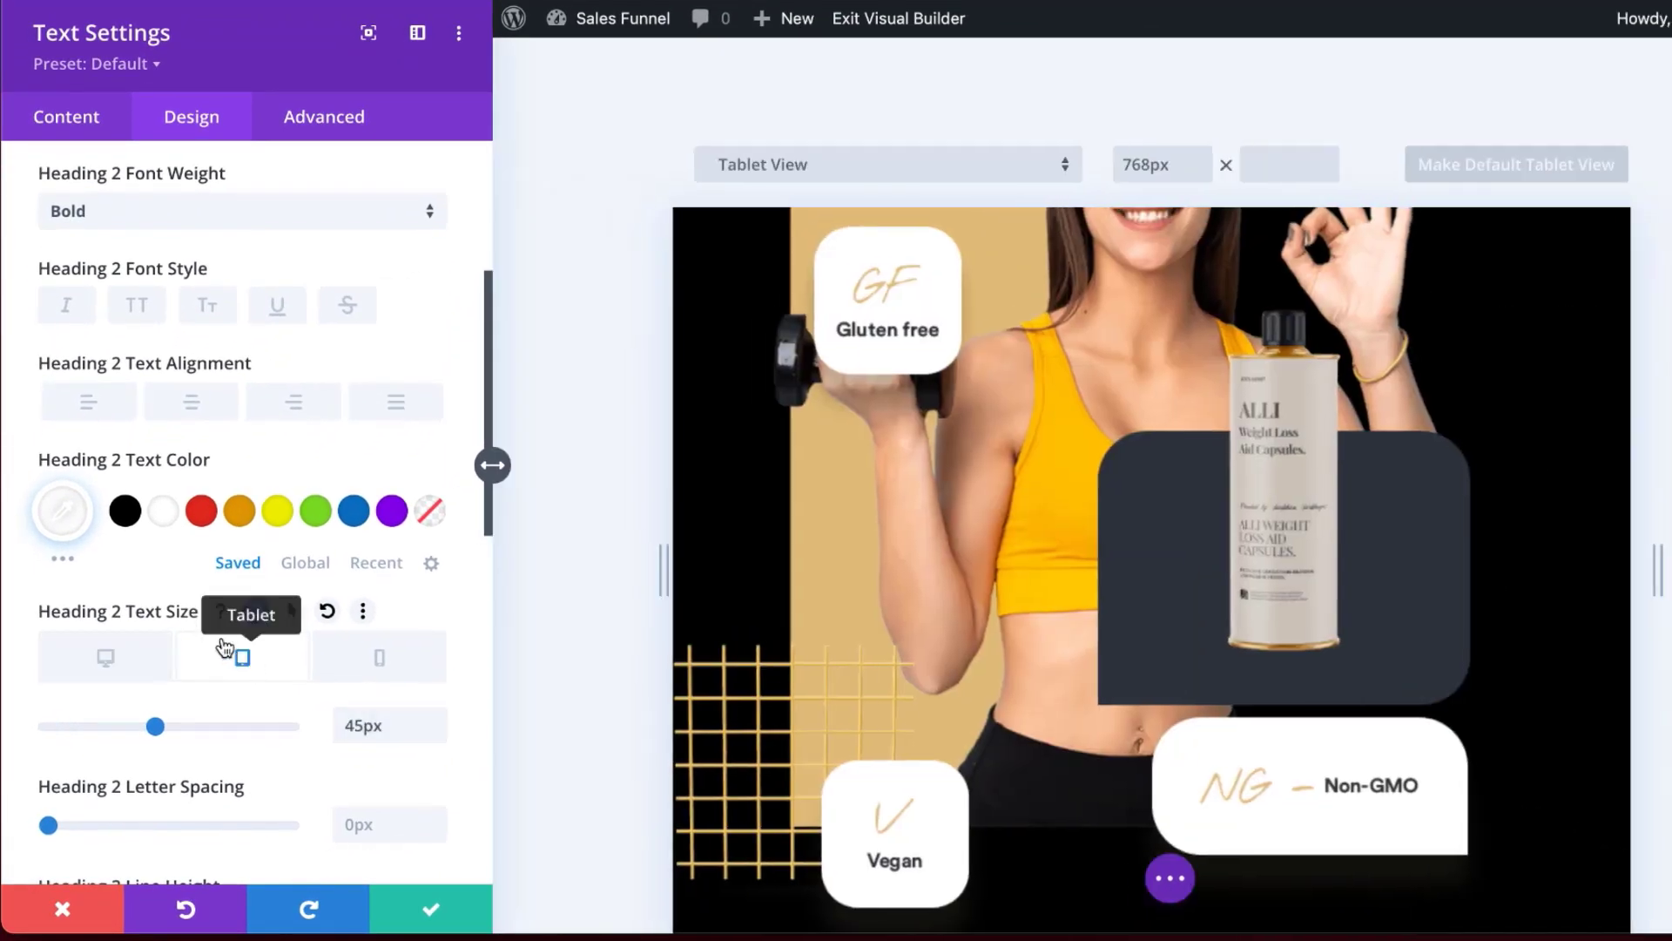
pyautogui.scroll(-4, 921, 510)
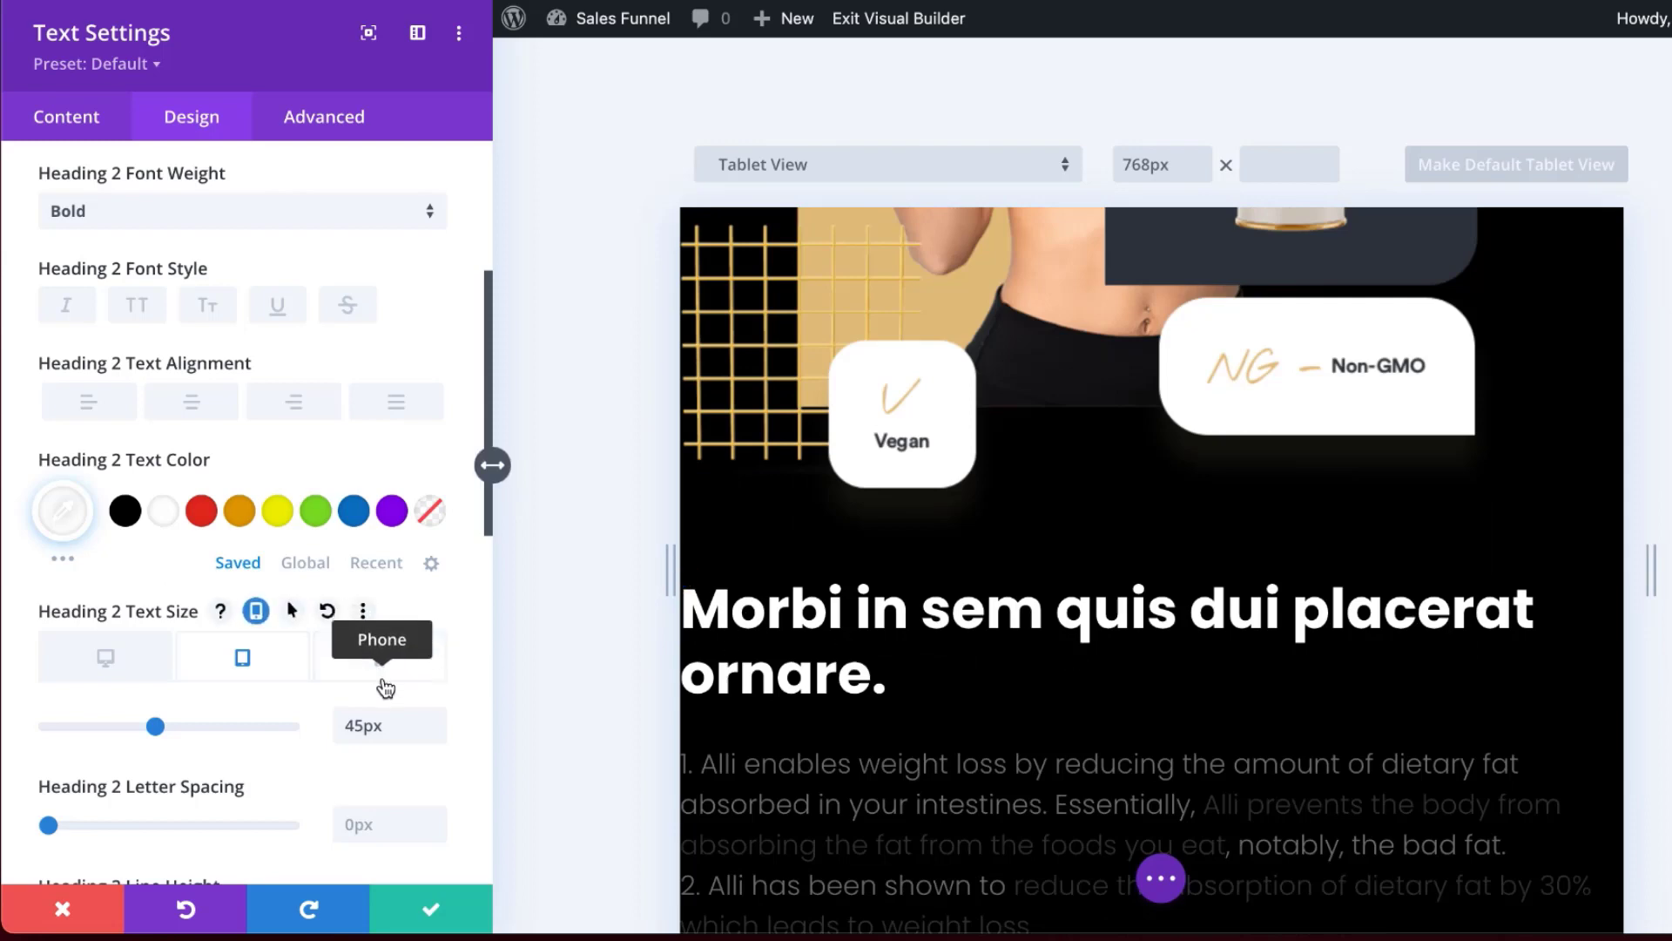
pyautogui.click(380, 660)
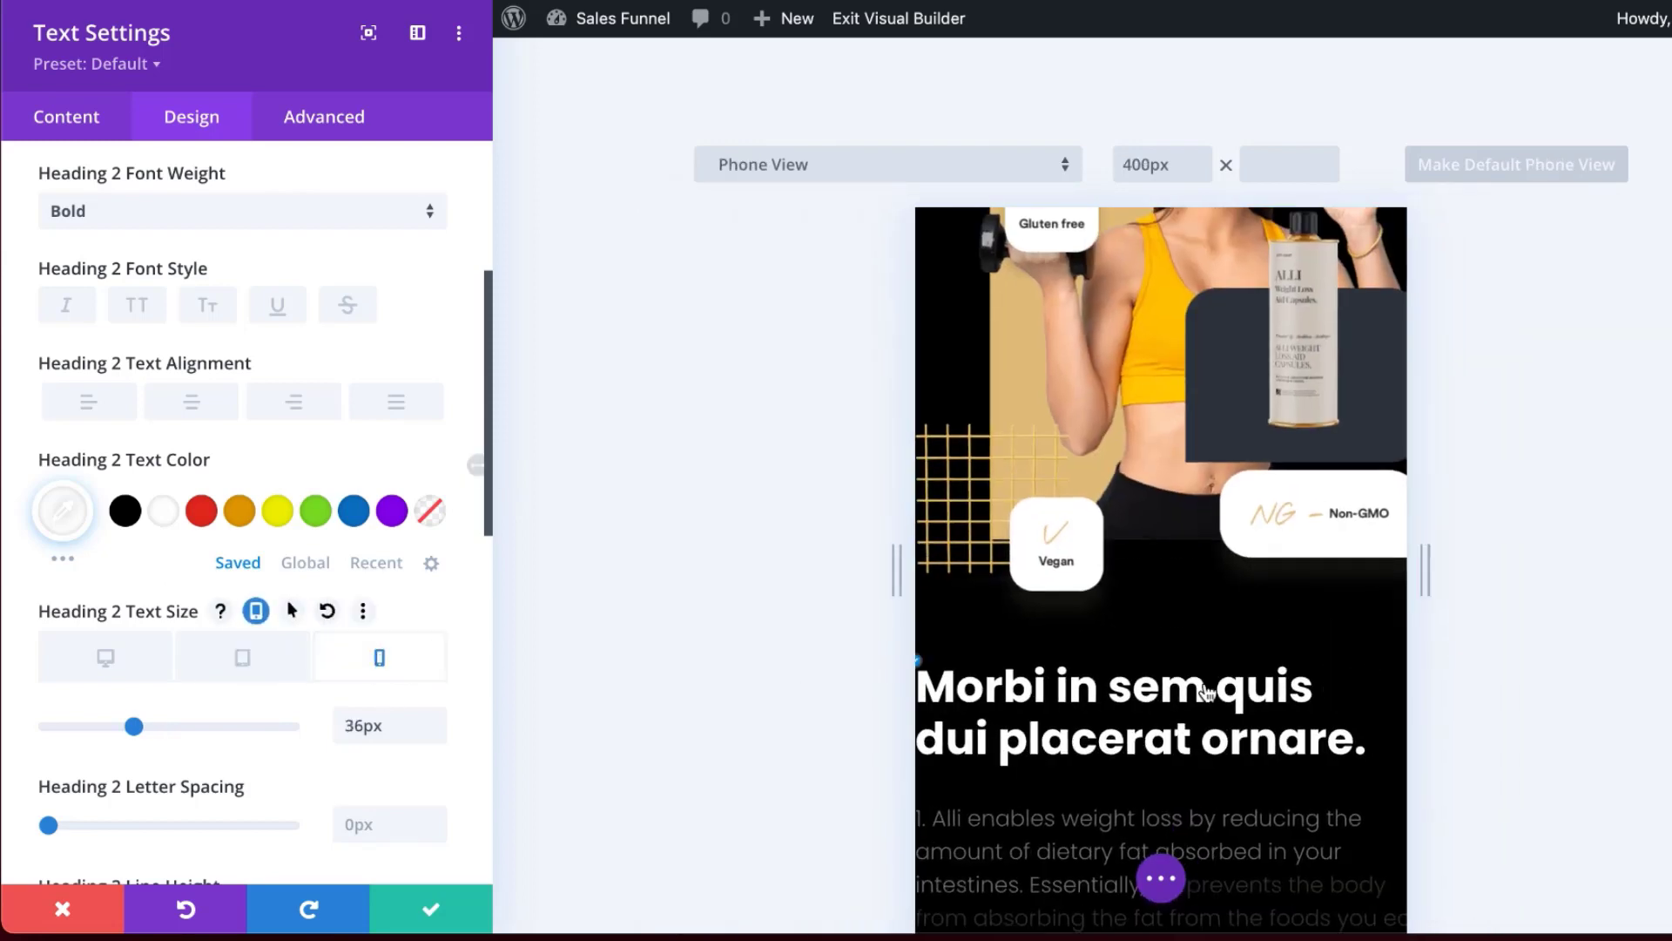
pyautogui.click(106, 660)
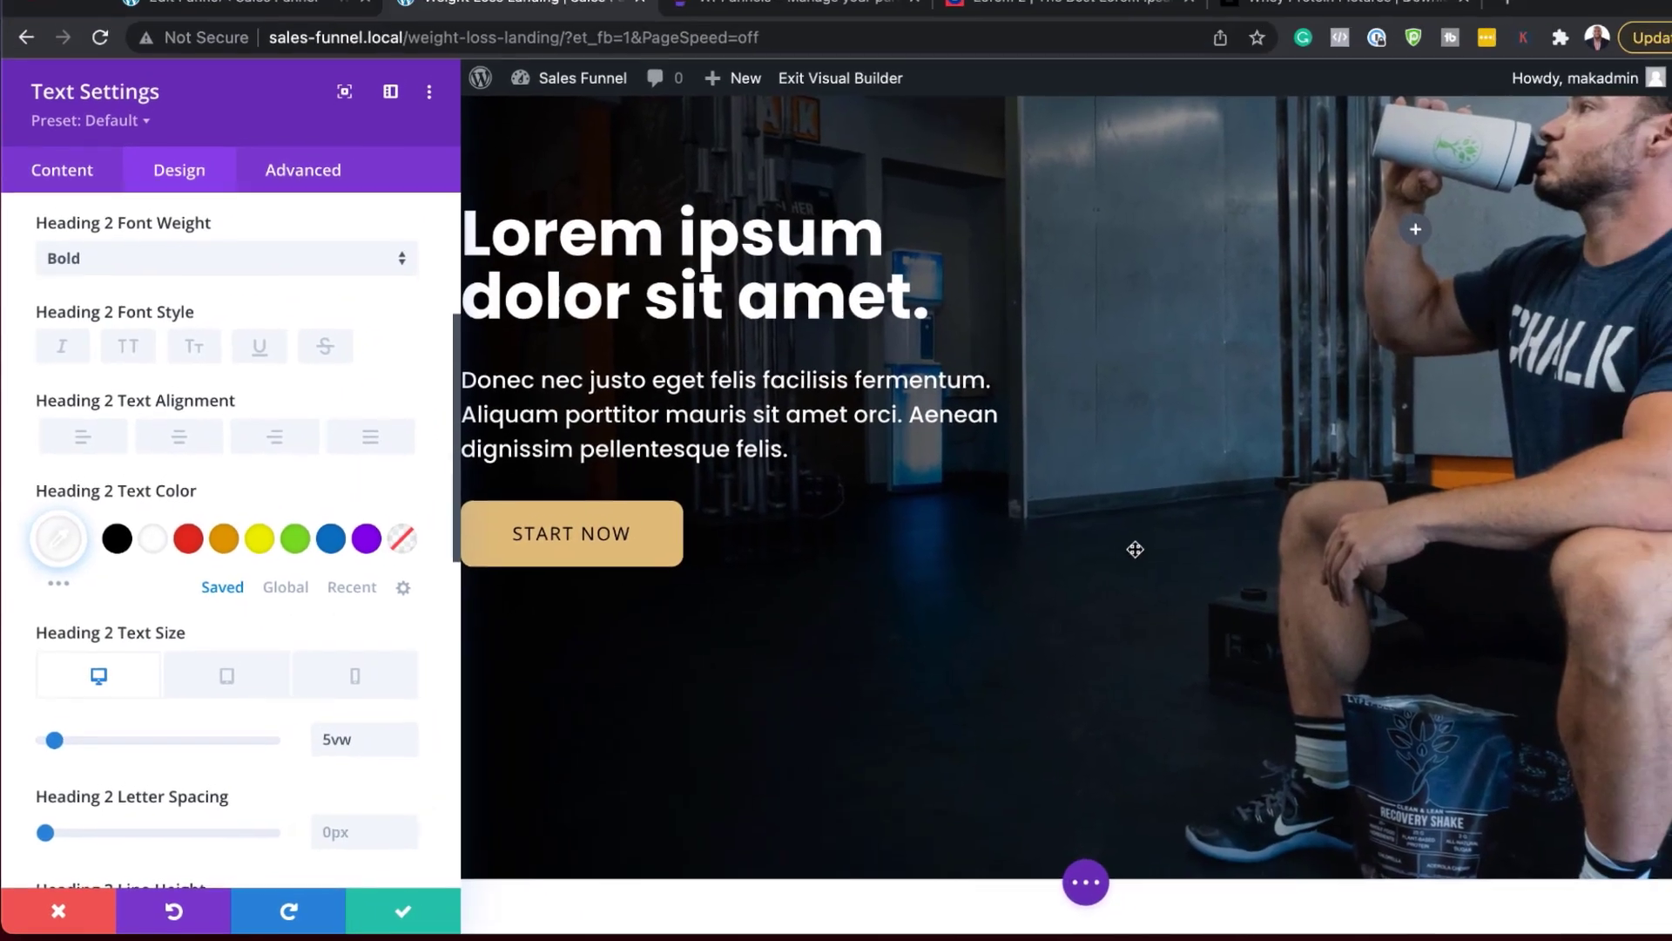
pyautogui.scroll(-4, 1215, 523)
pyautogui.scroll(-10, 1099, 562)
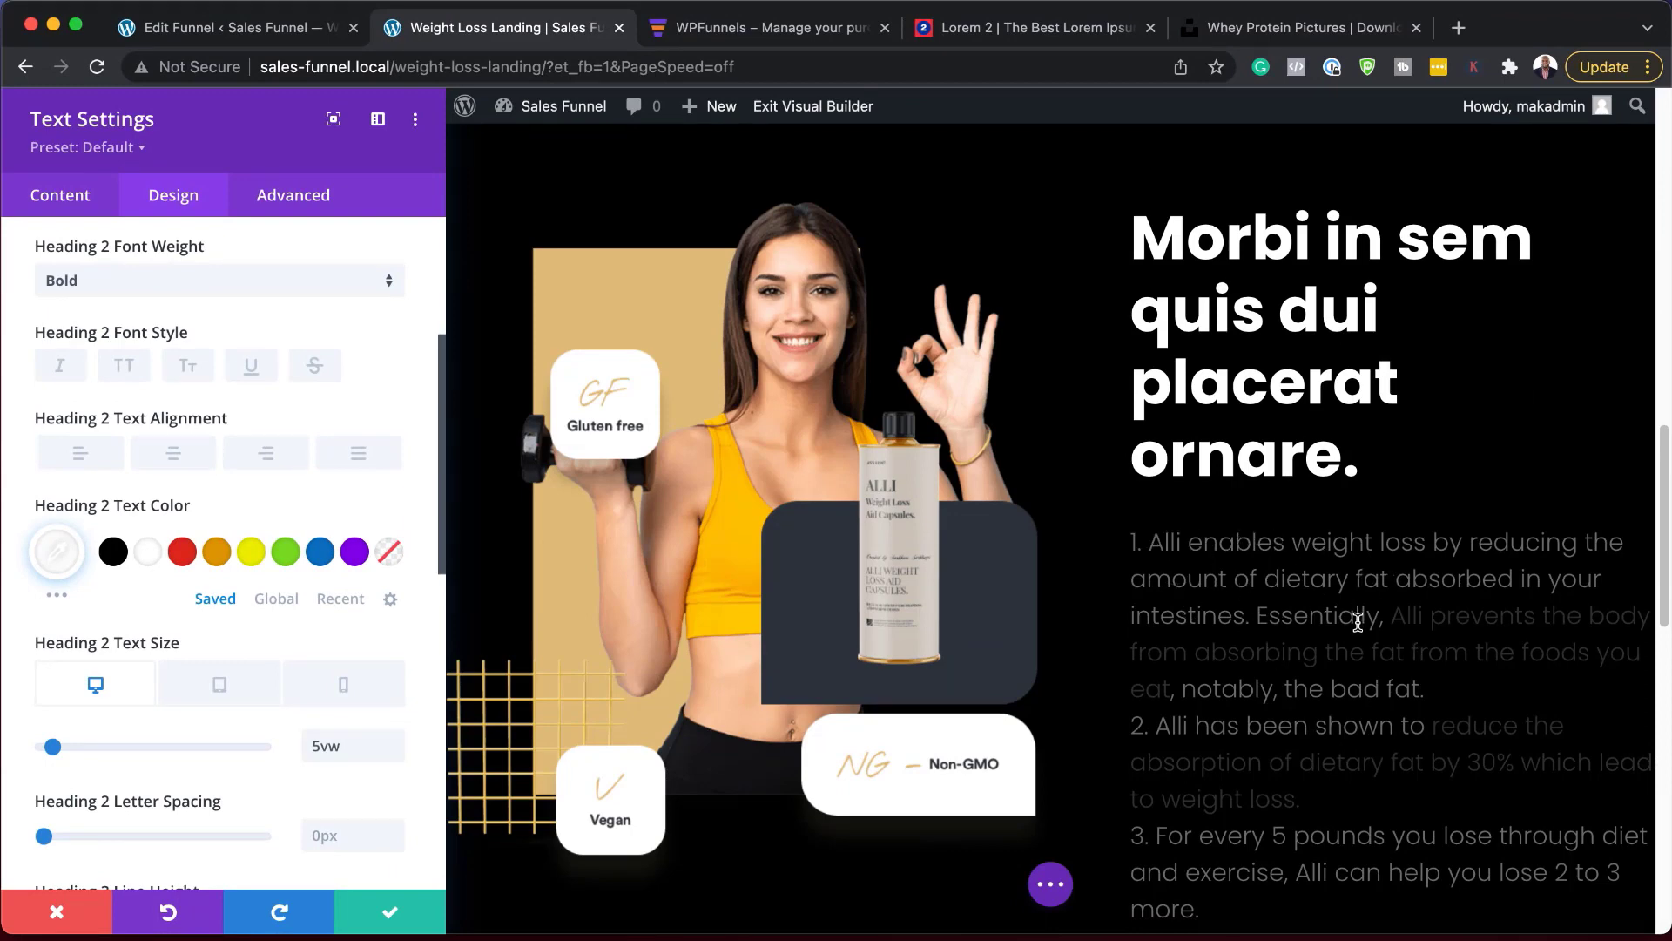
pyautogui.click(385, 913)
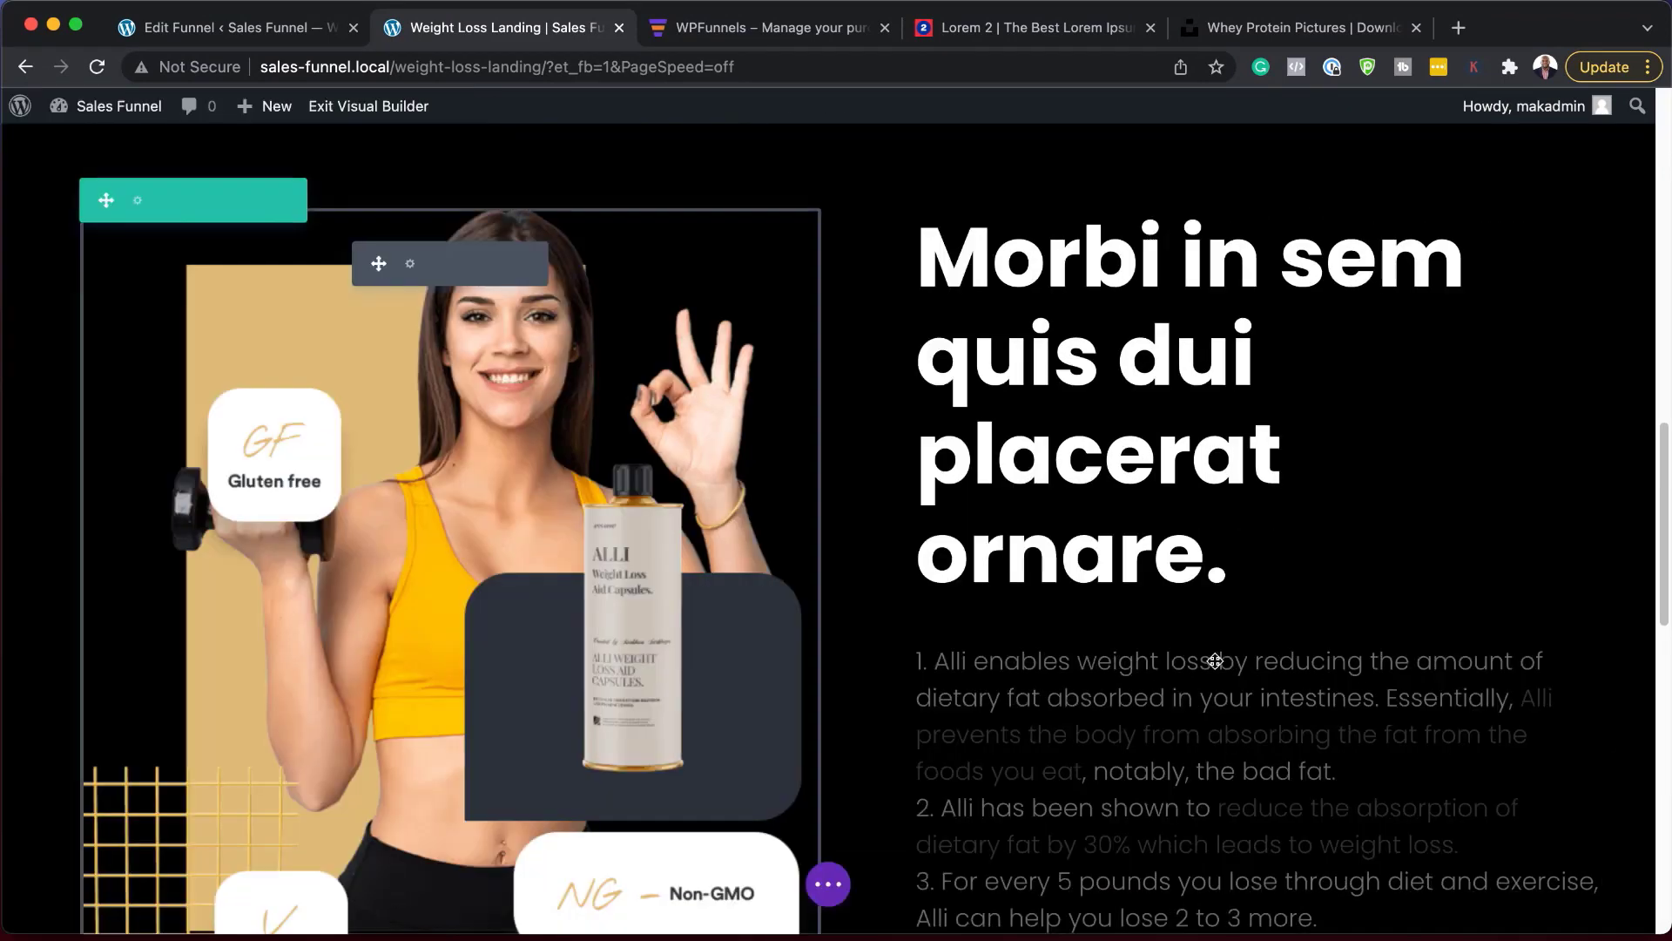
# Open the image settings of the woman-with-dumbbell picture beside the heading
pyautogui.click(410, 260)
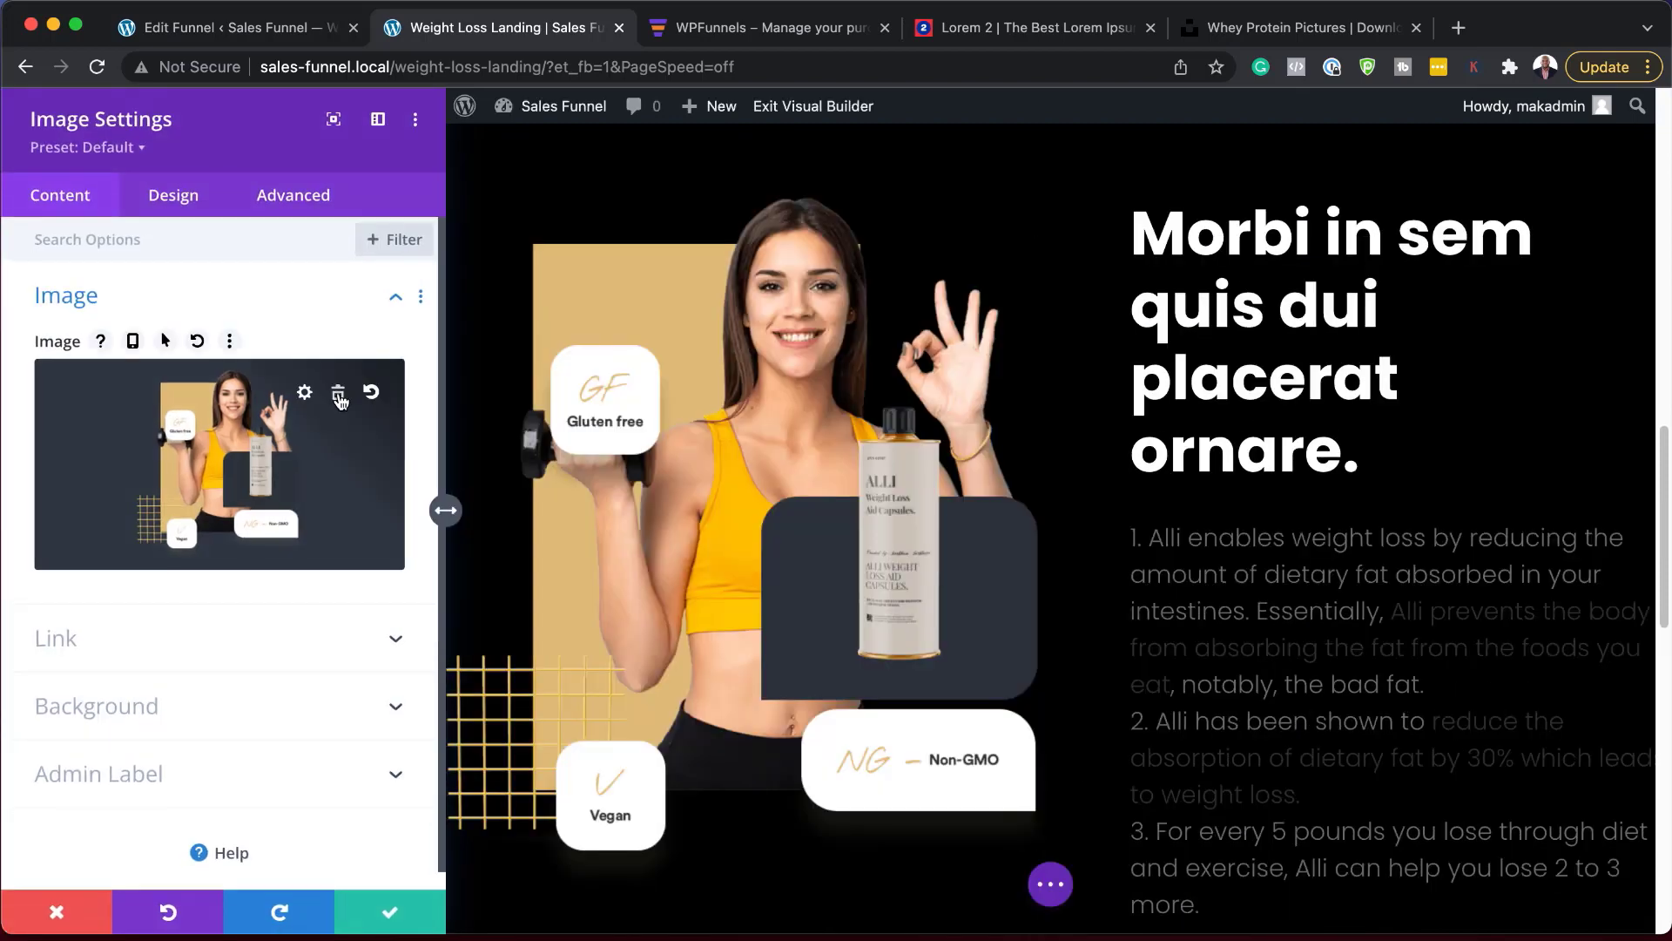
# Replace the section's woman-with-dumbbell image with the CTRL meal replacement shaker photo from the media library and save the image settings
pyautogui.click(339, 398)
pyautogui.click(220, 450)
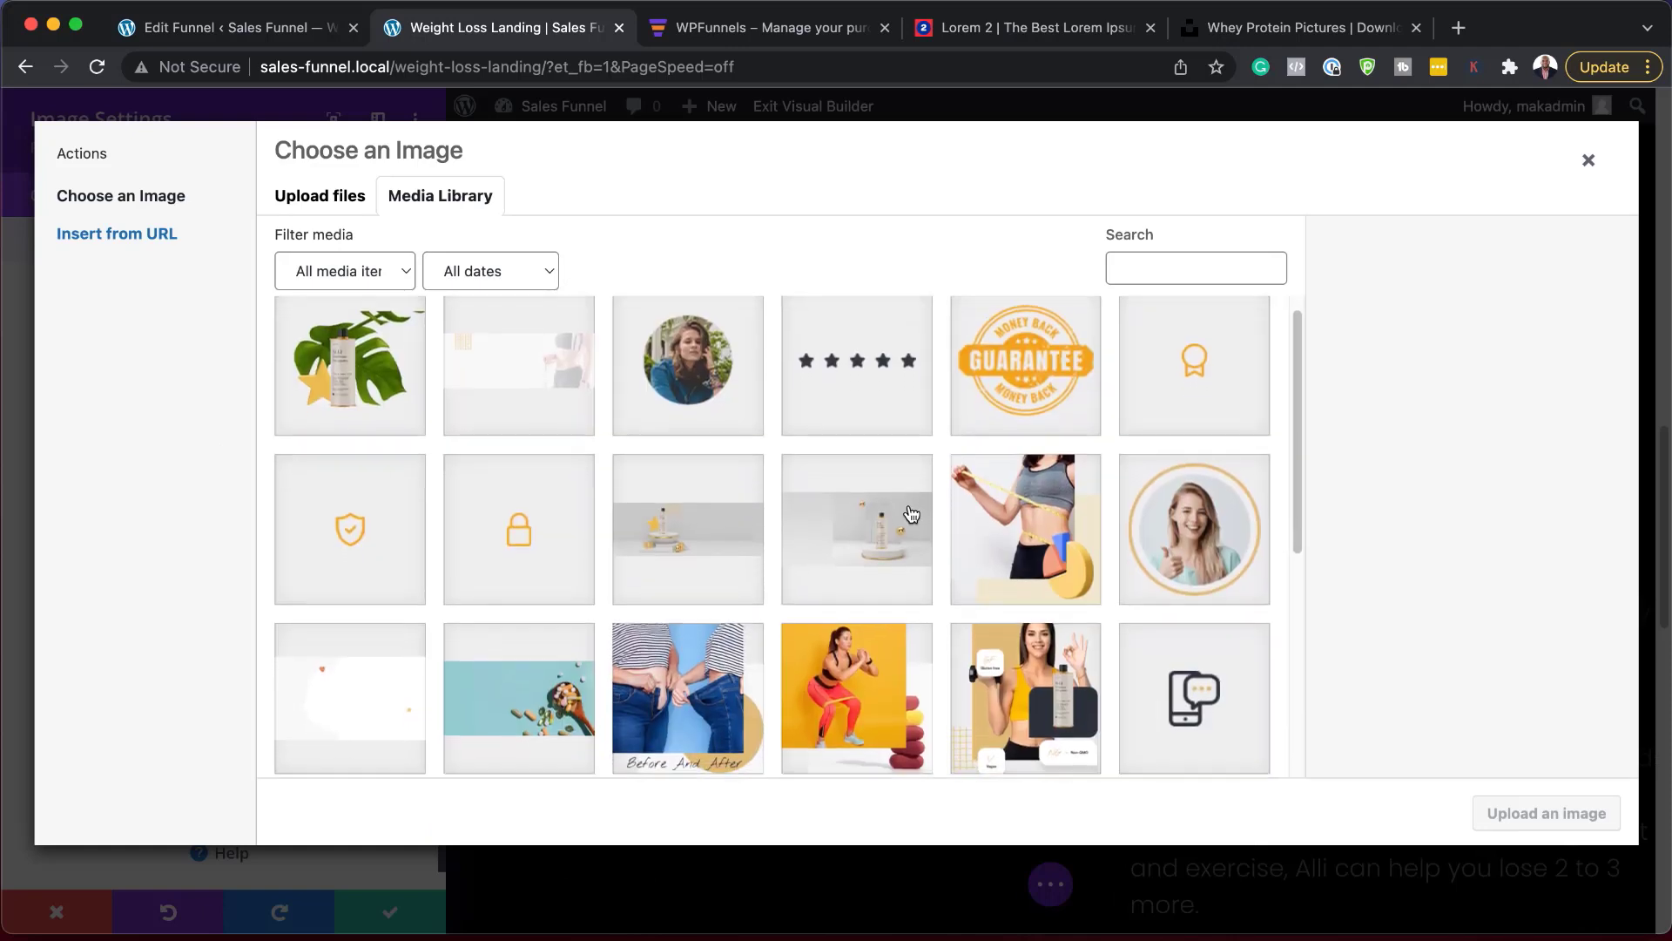
pyautogui.scroll(-5, 909, 512)
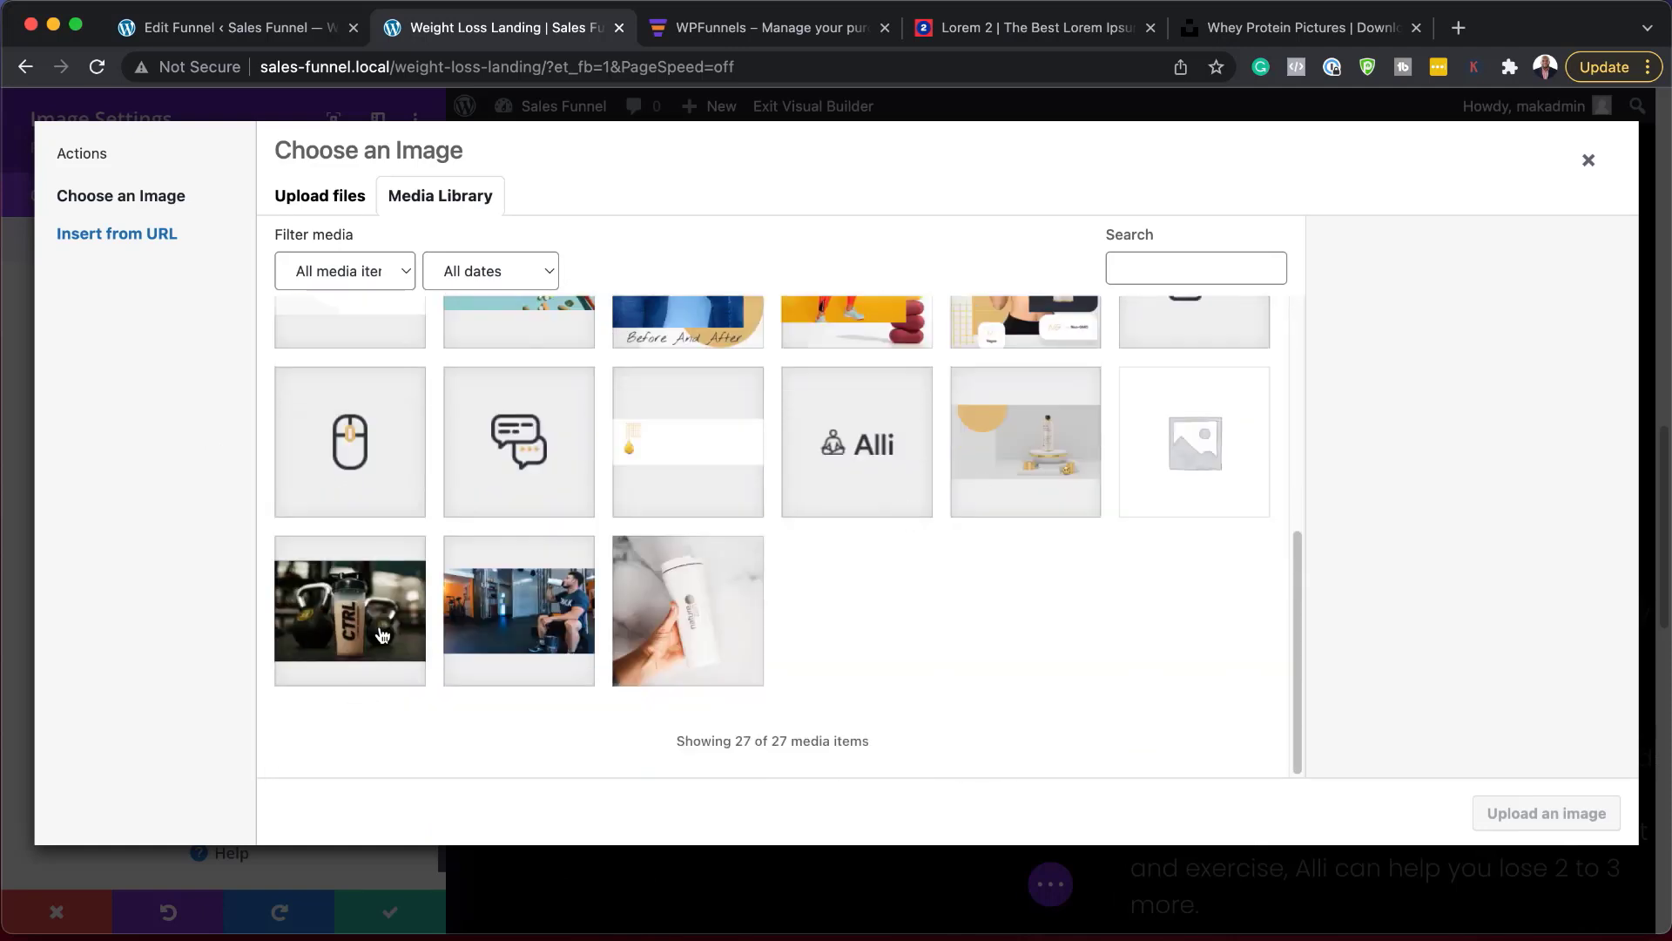
pyautogui.click(380, 634)
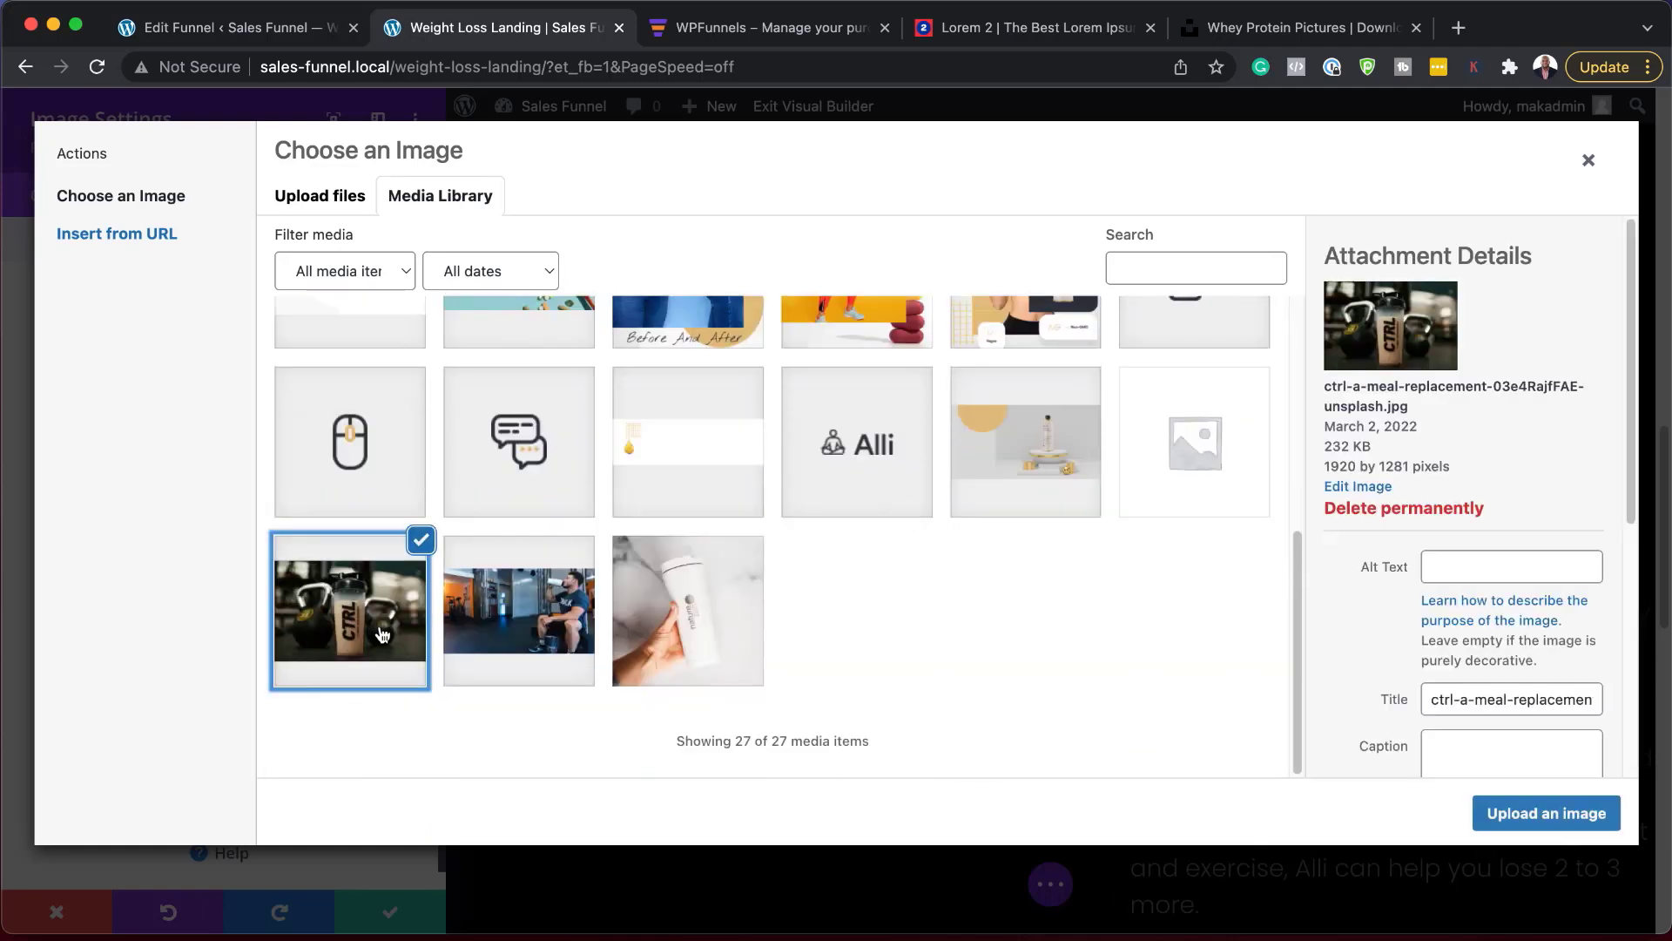
pyautogui.click(1559, 813)
pyautogui.click(394, 916)
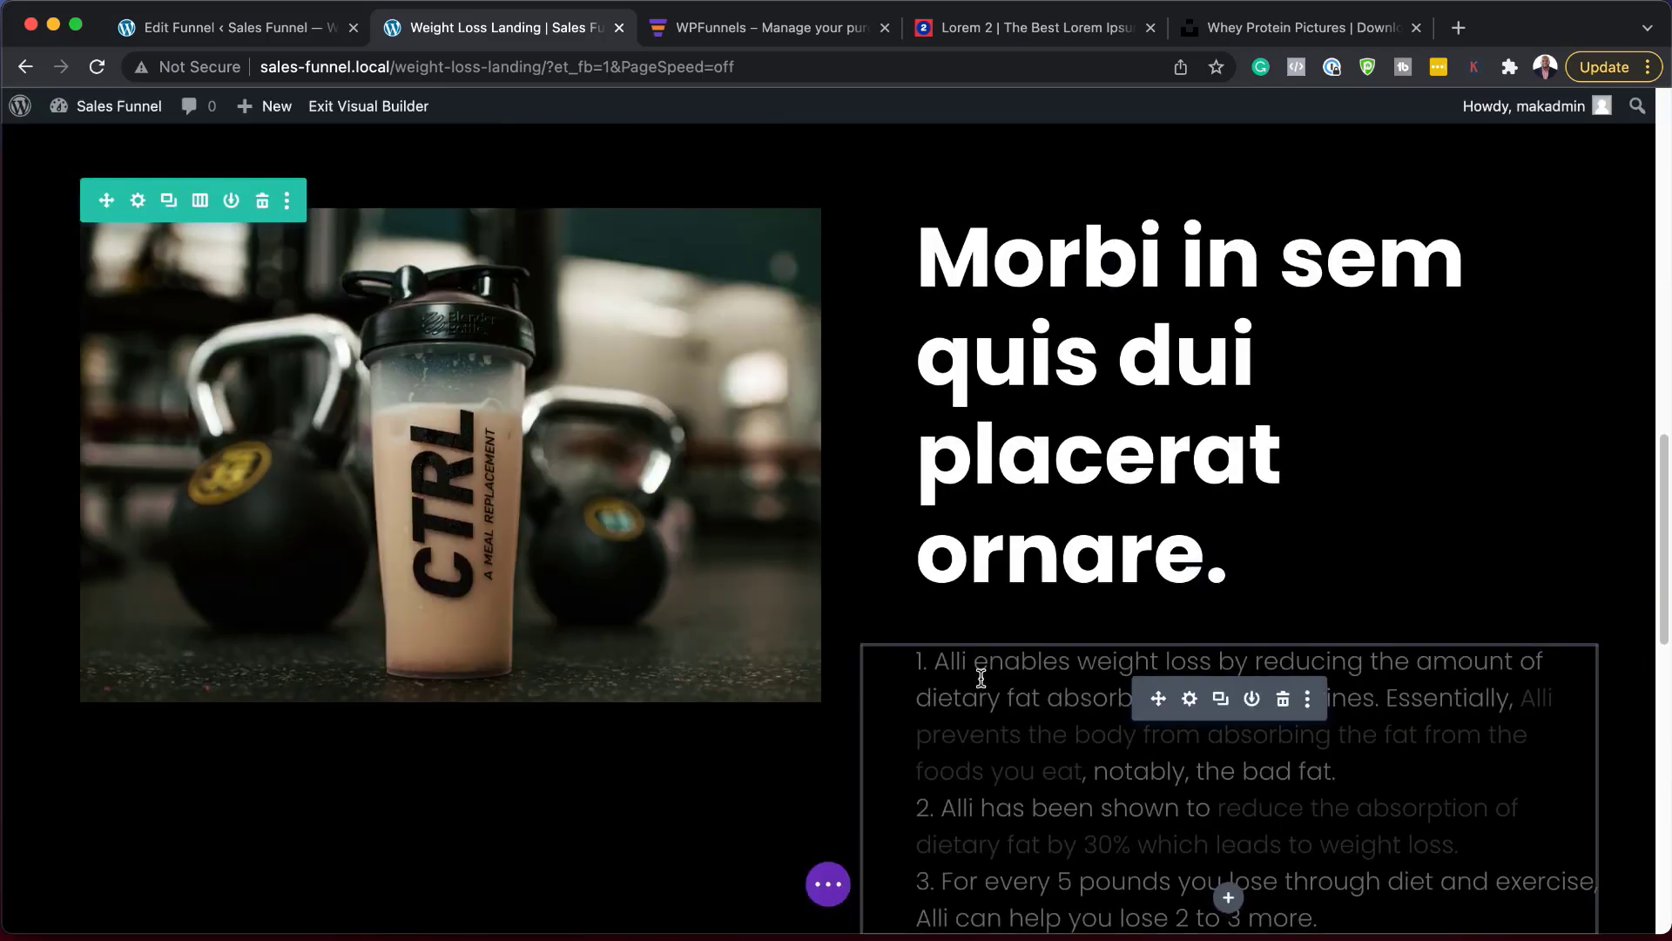
# Set the hero section's Start Now button to black #000000 text on an orange #e09900 background
pyautogui.scroll(-3, 1172, 693)
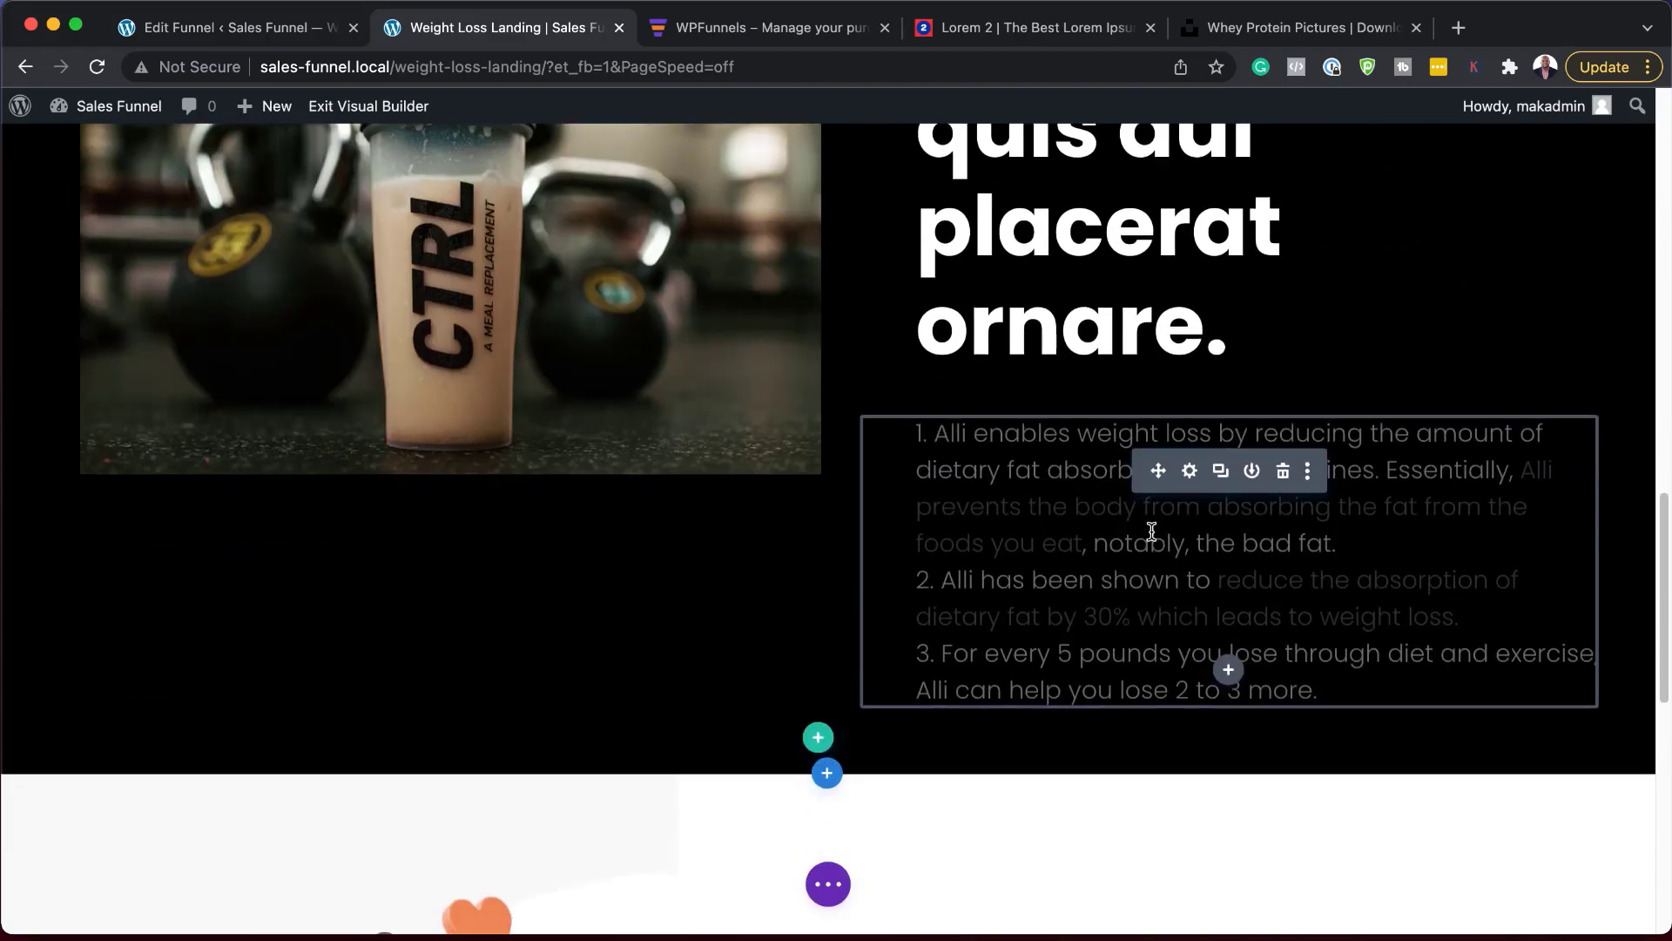
pyautogui.scroll(2, 756, 550)
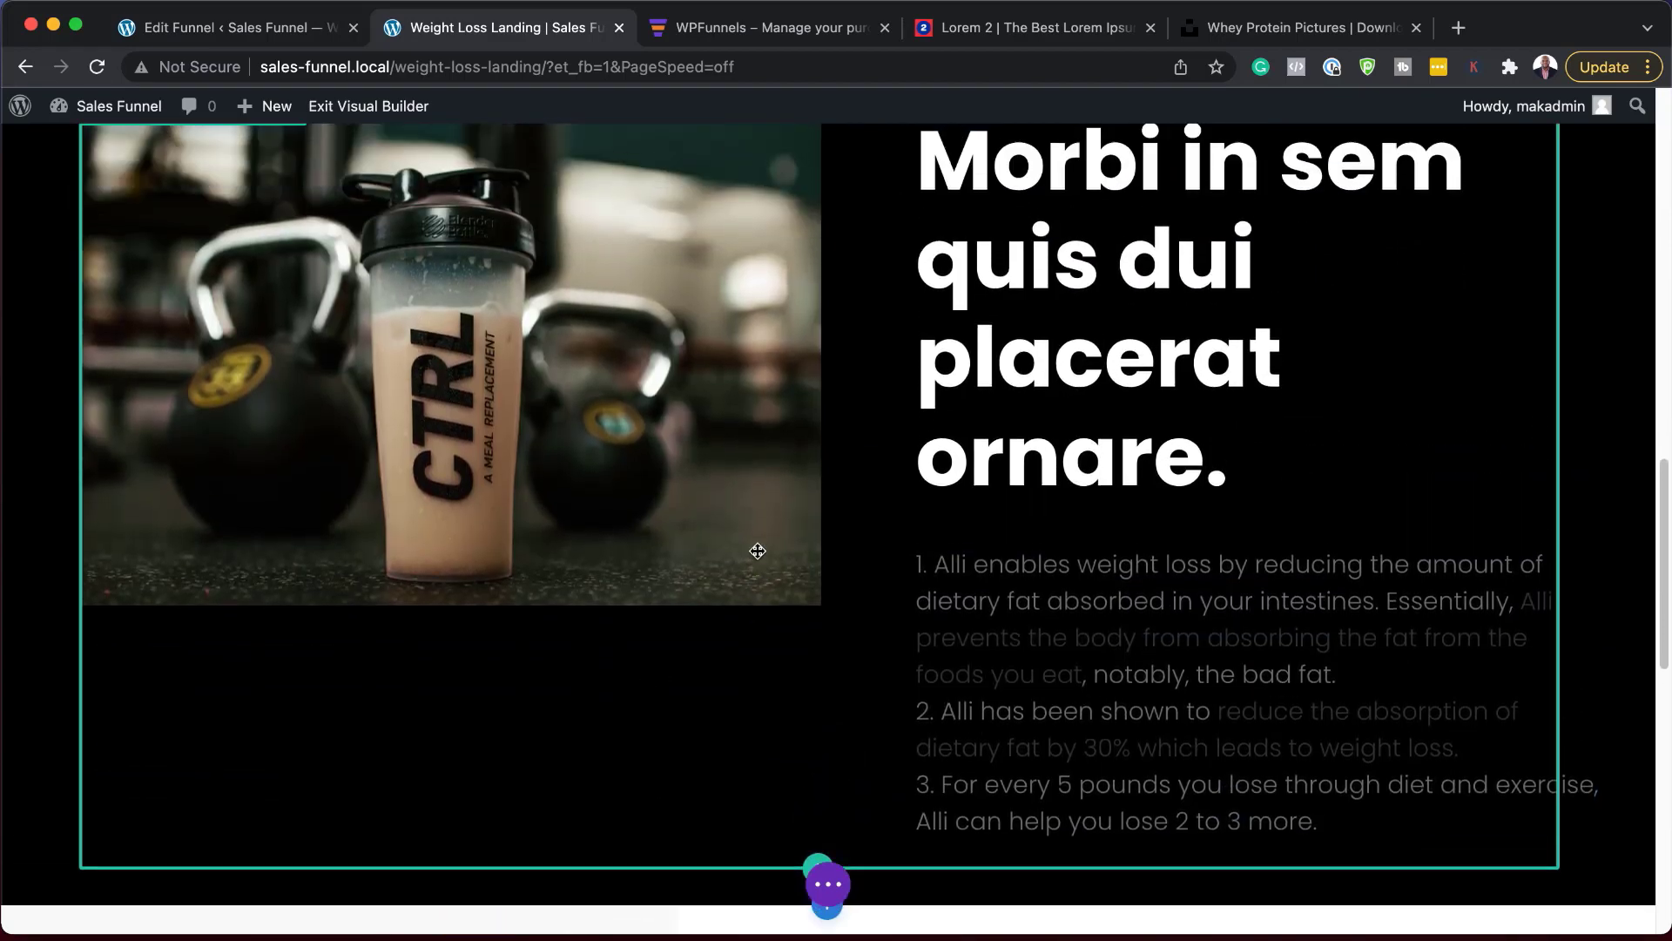
pyautogui.scroll(-4, 758, 549)
pyautogui.scroll(6, 767, 554)
pyautogui.scroll(15, 776, 554)
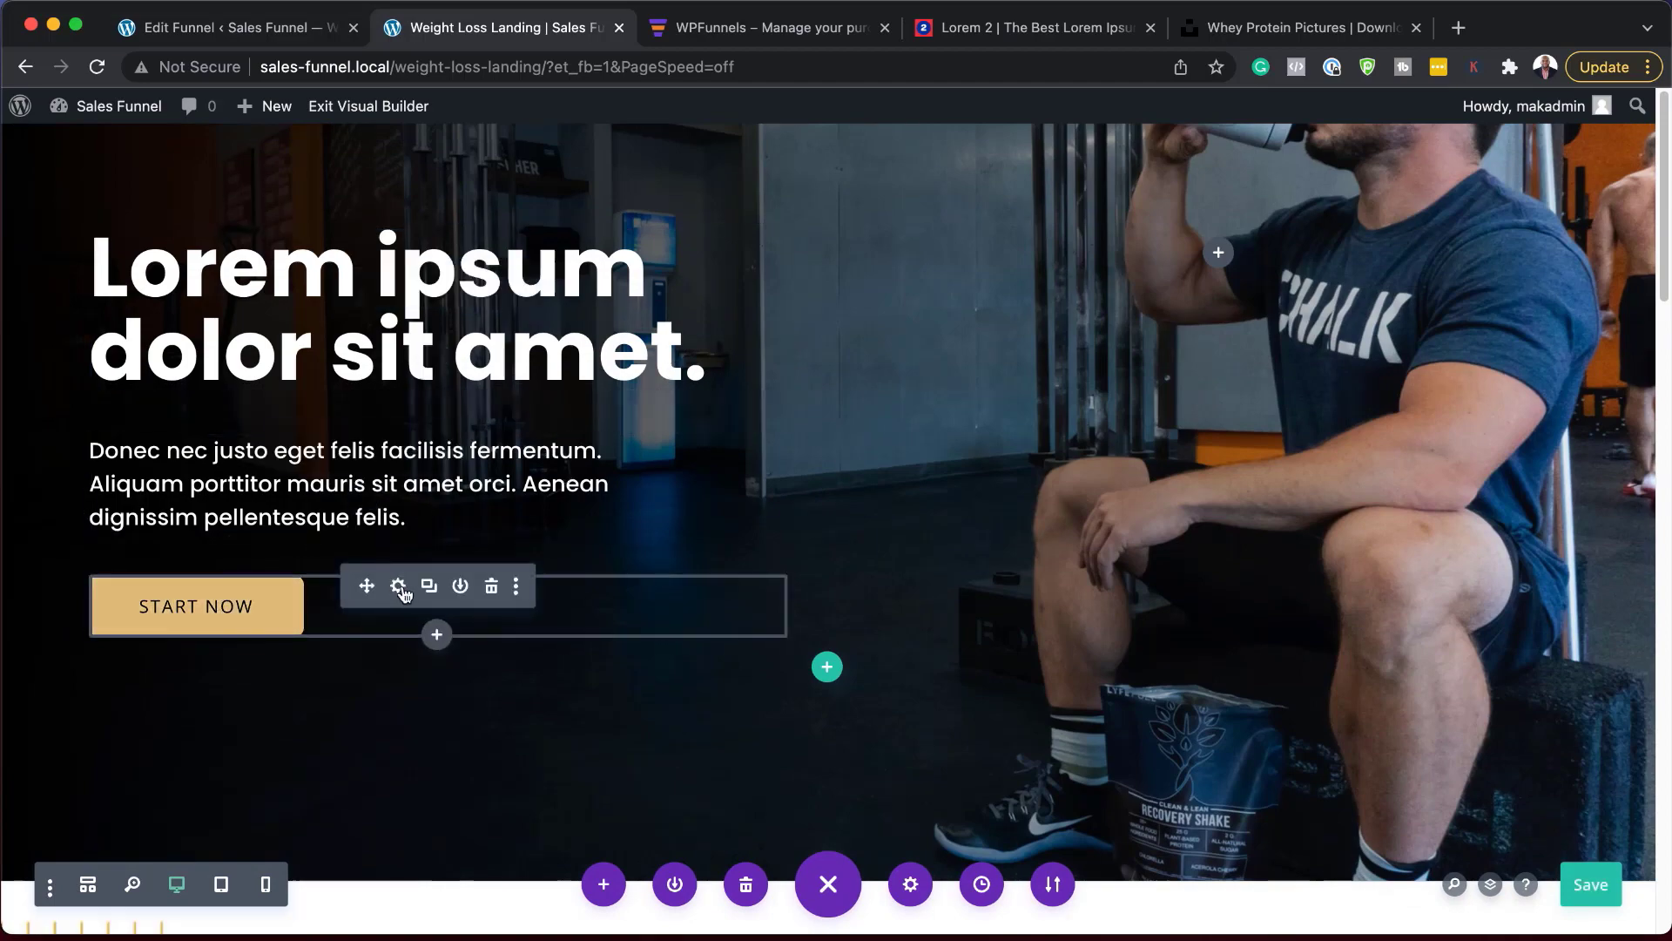
pyautogui.click(398, 586)
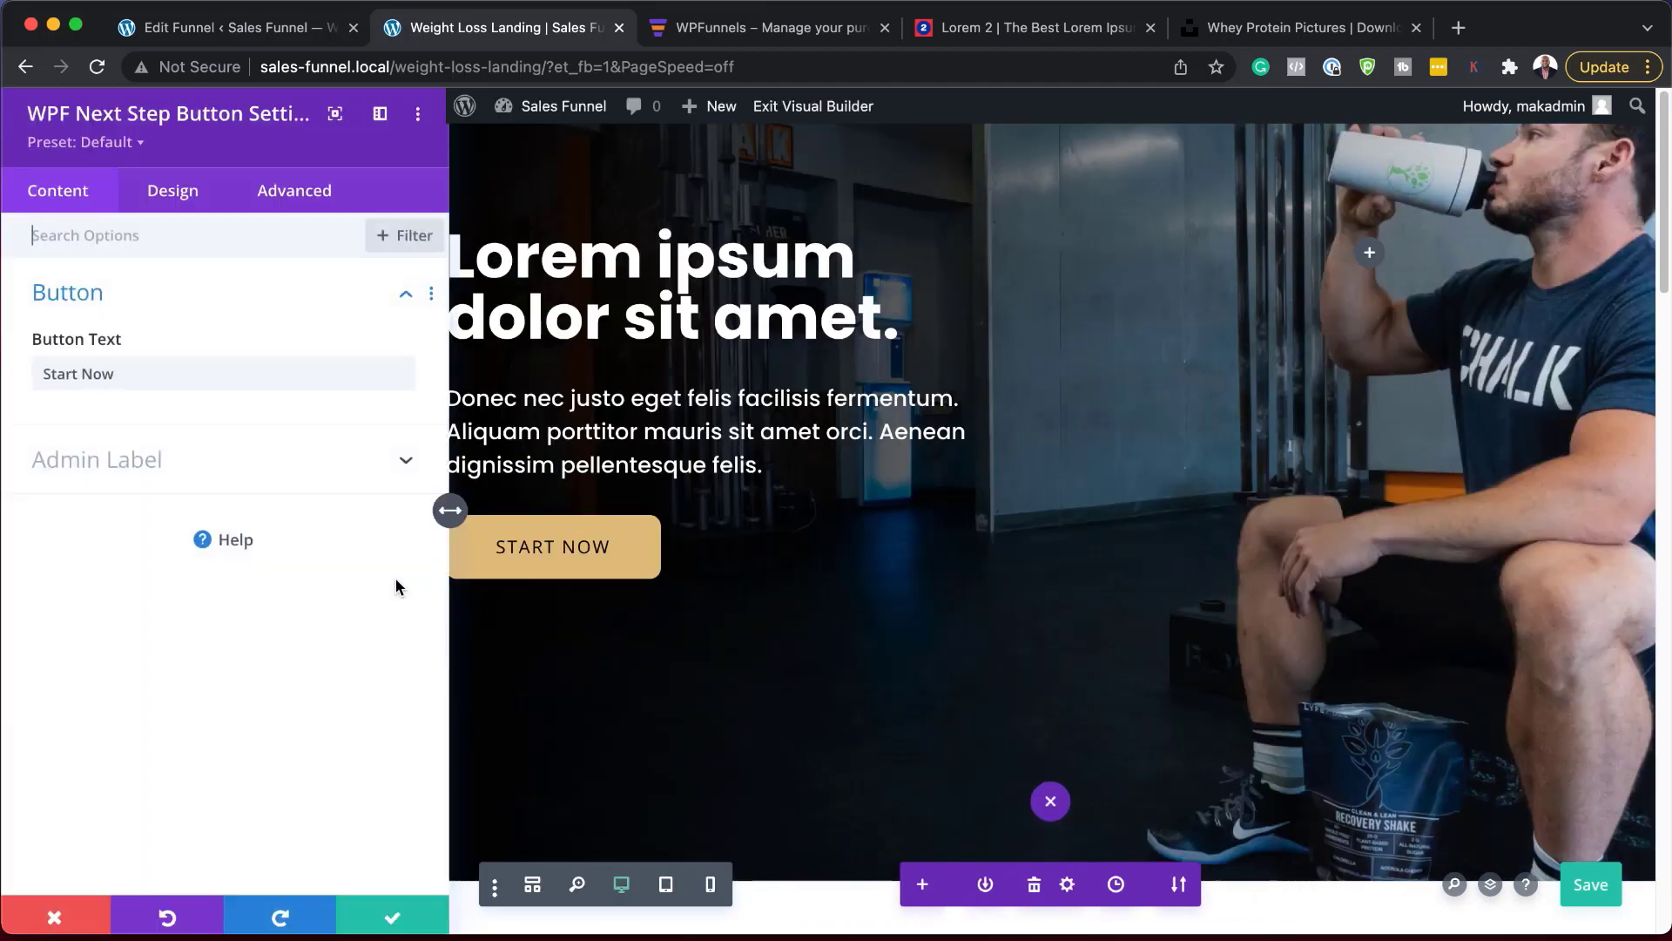
pyautogui.click(173, 196)
pyautogui.scroll(-3, 191, 531)
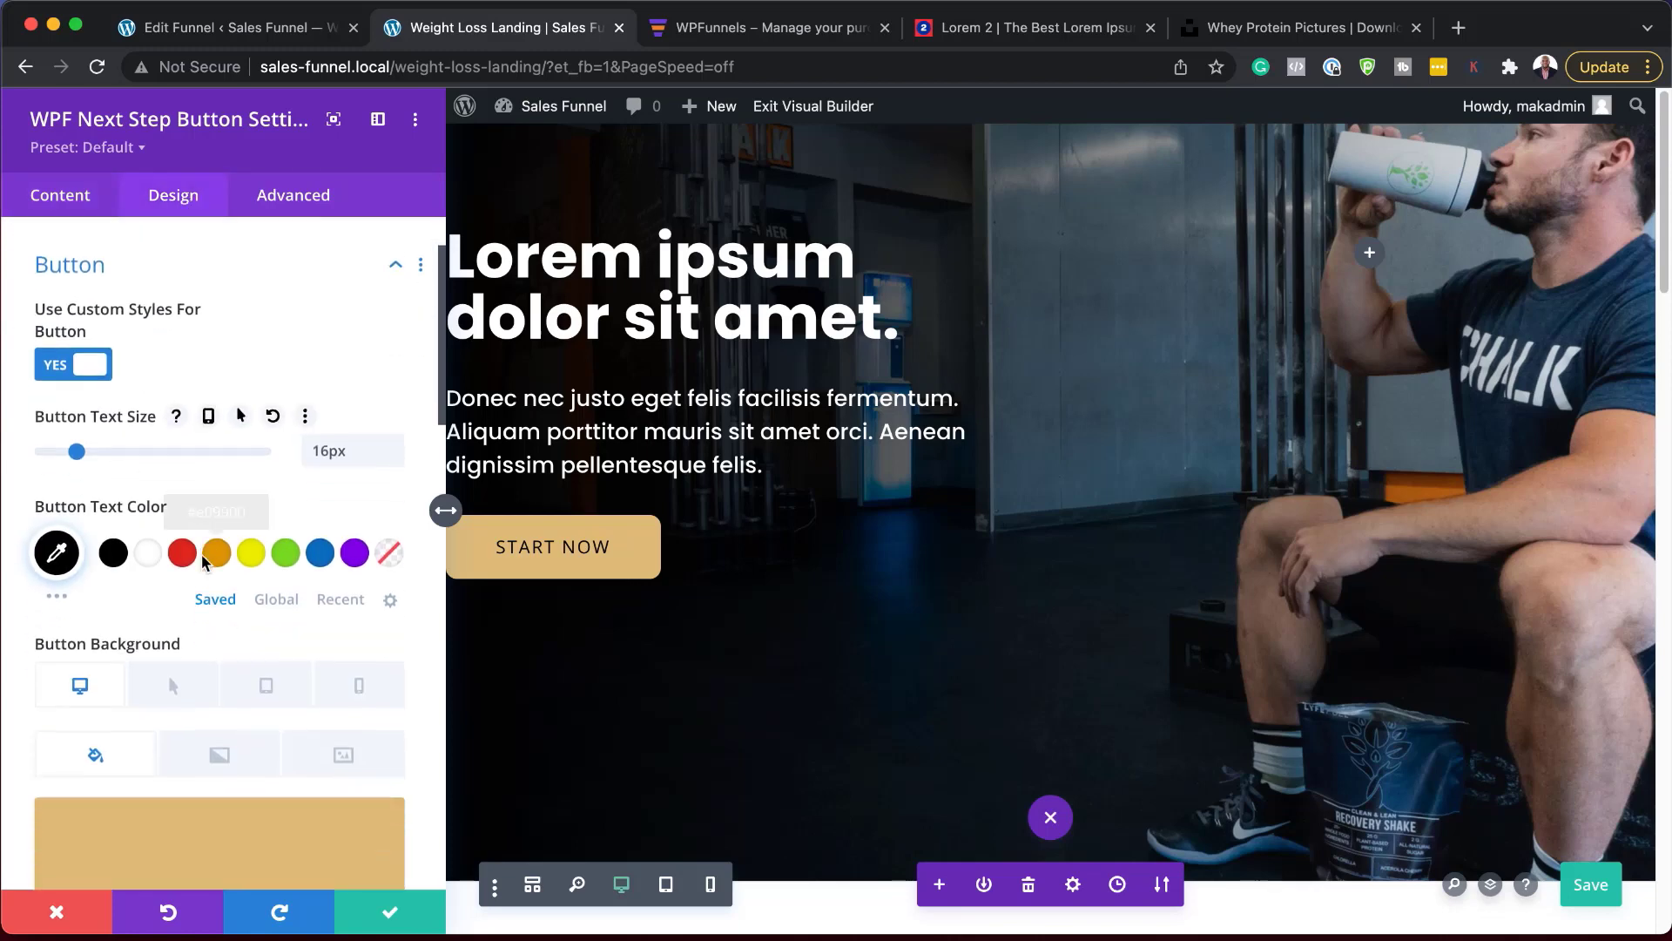
pyautogui.click(114, 550)
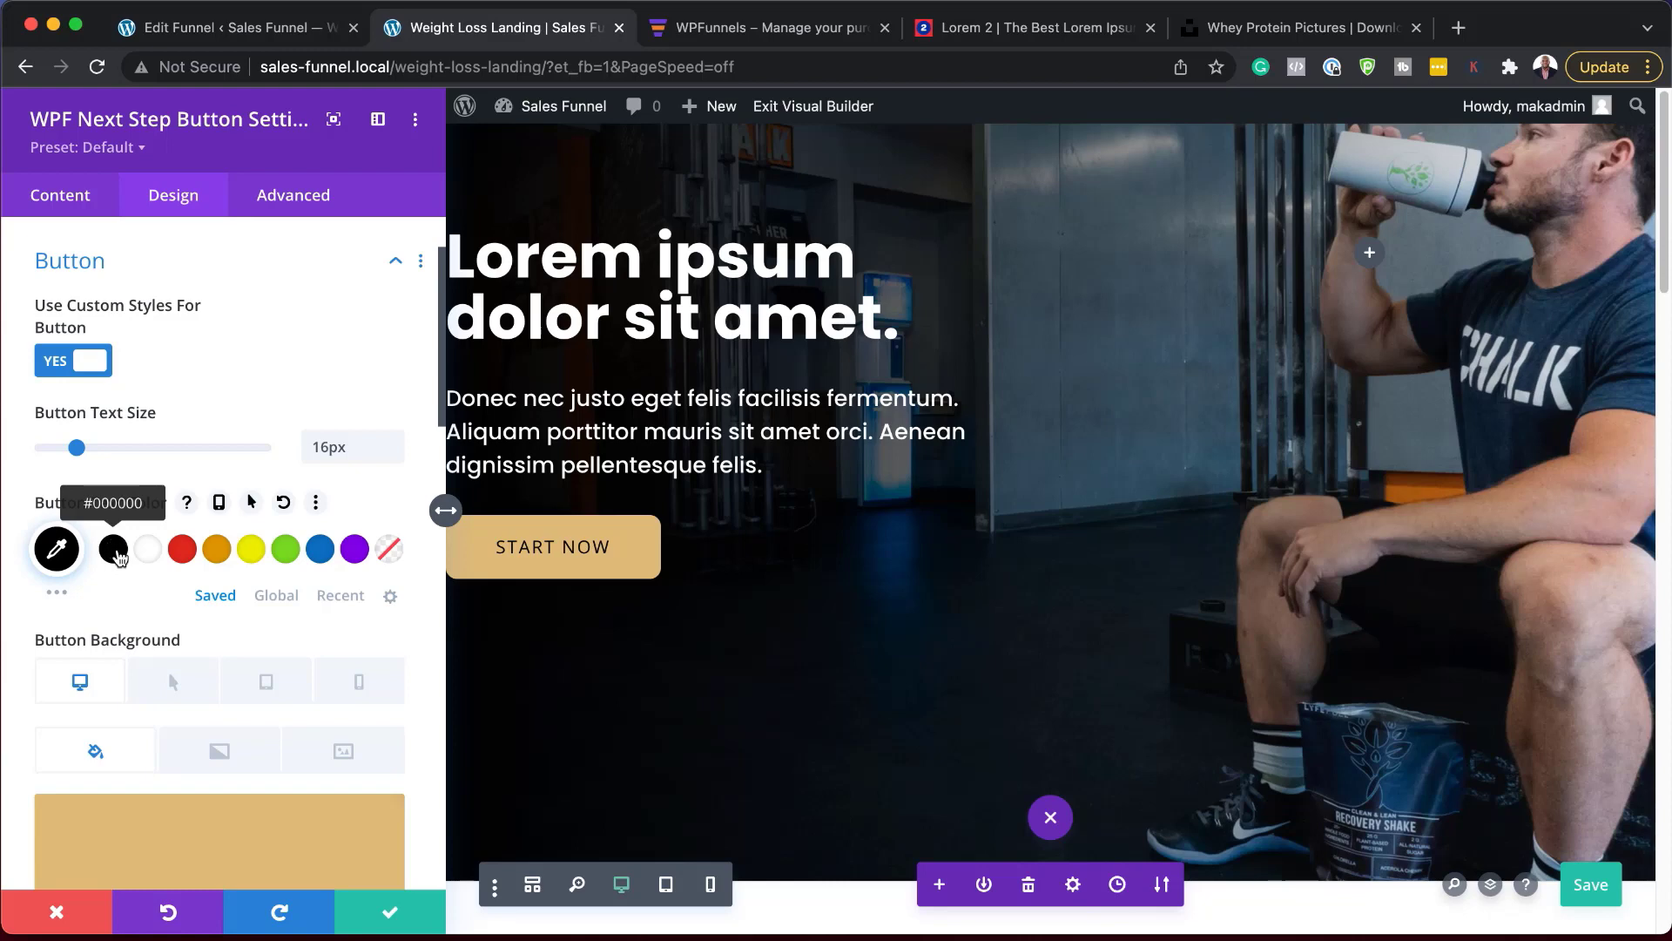
pyautogui.scroll(-5, 217, 715)
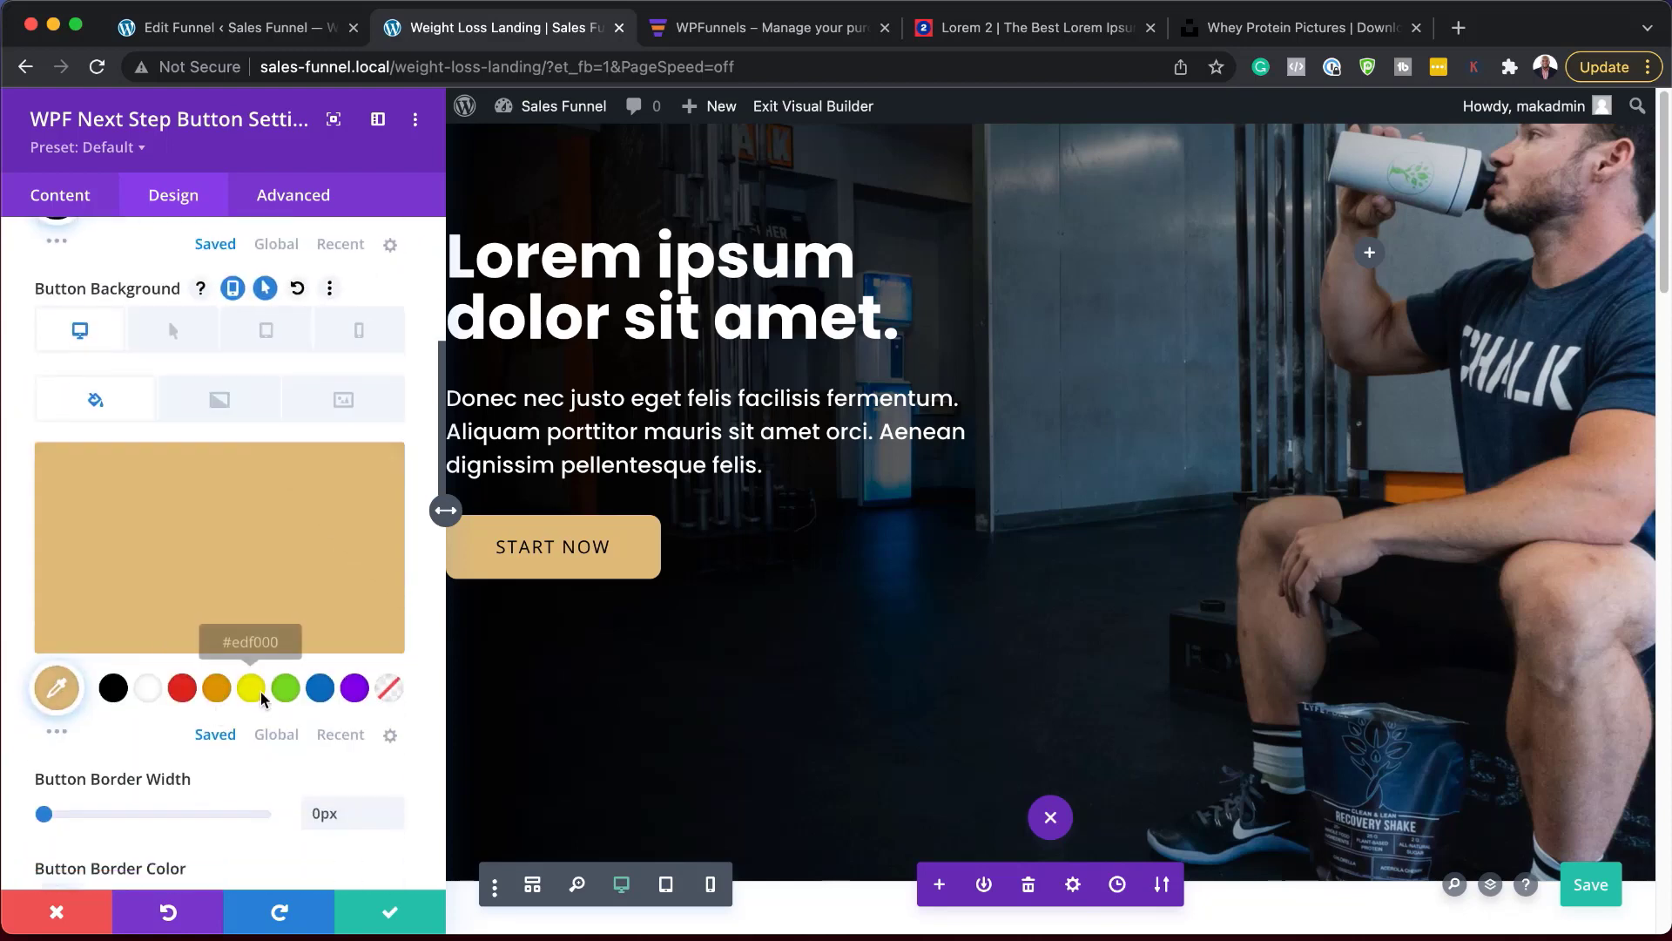
pyautogui.click(217, 692)
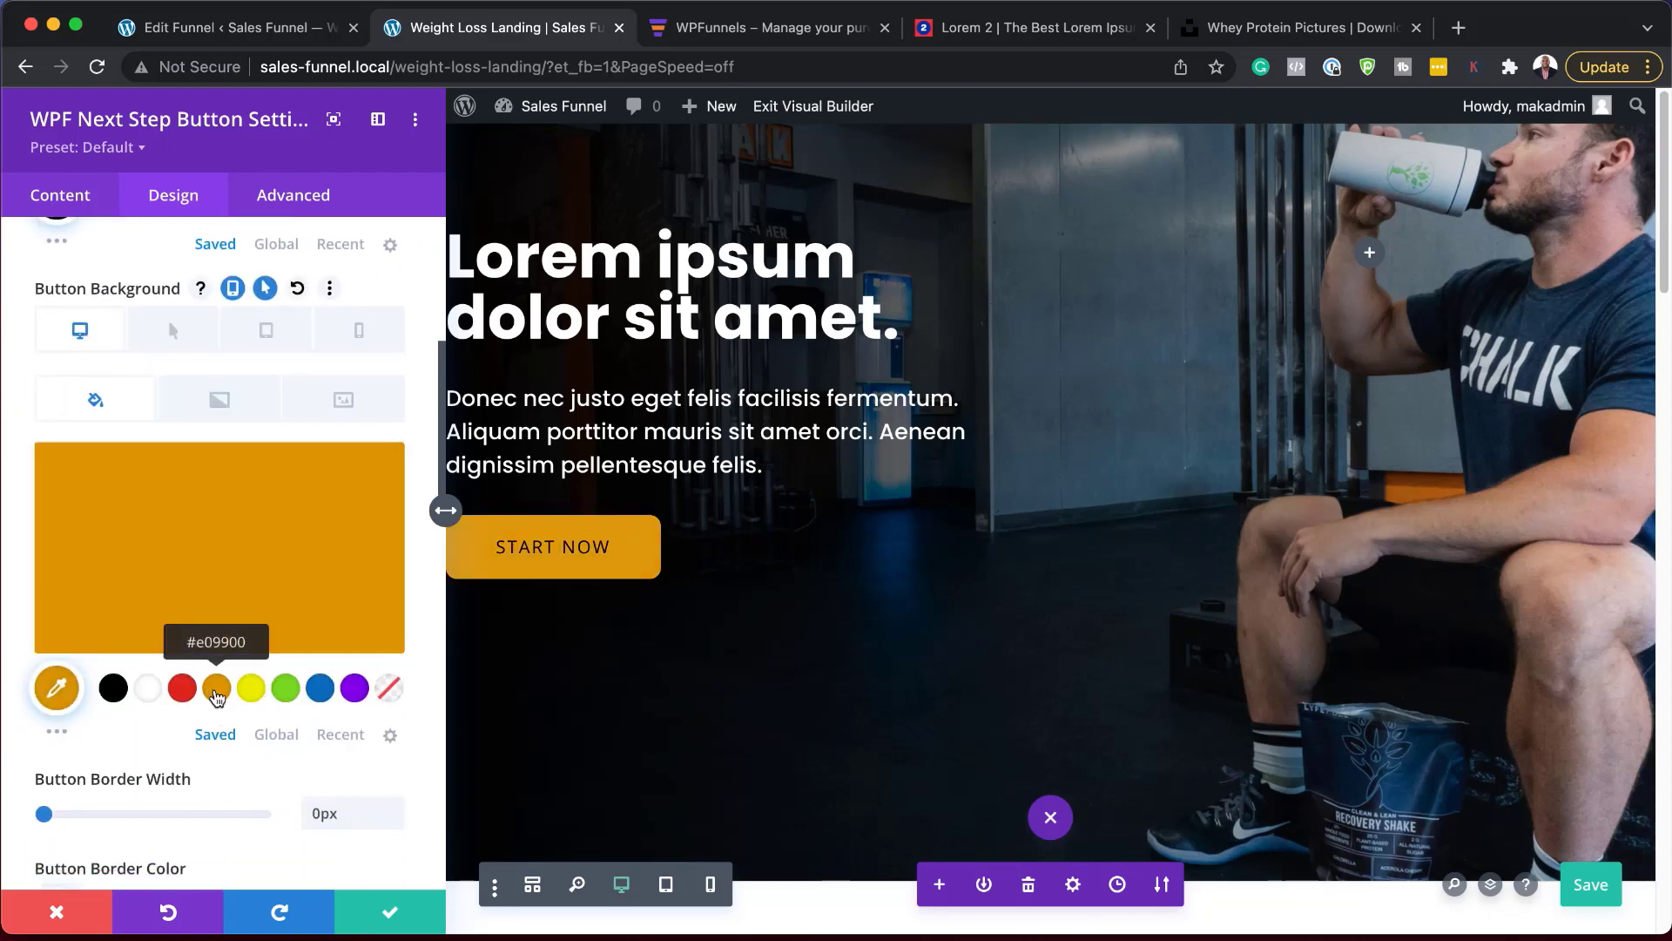
# Change the Start Now button's font to Poppins with a Bold font weight
pyautogui.scroll(-8, 217, 688)
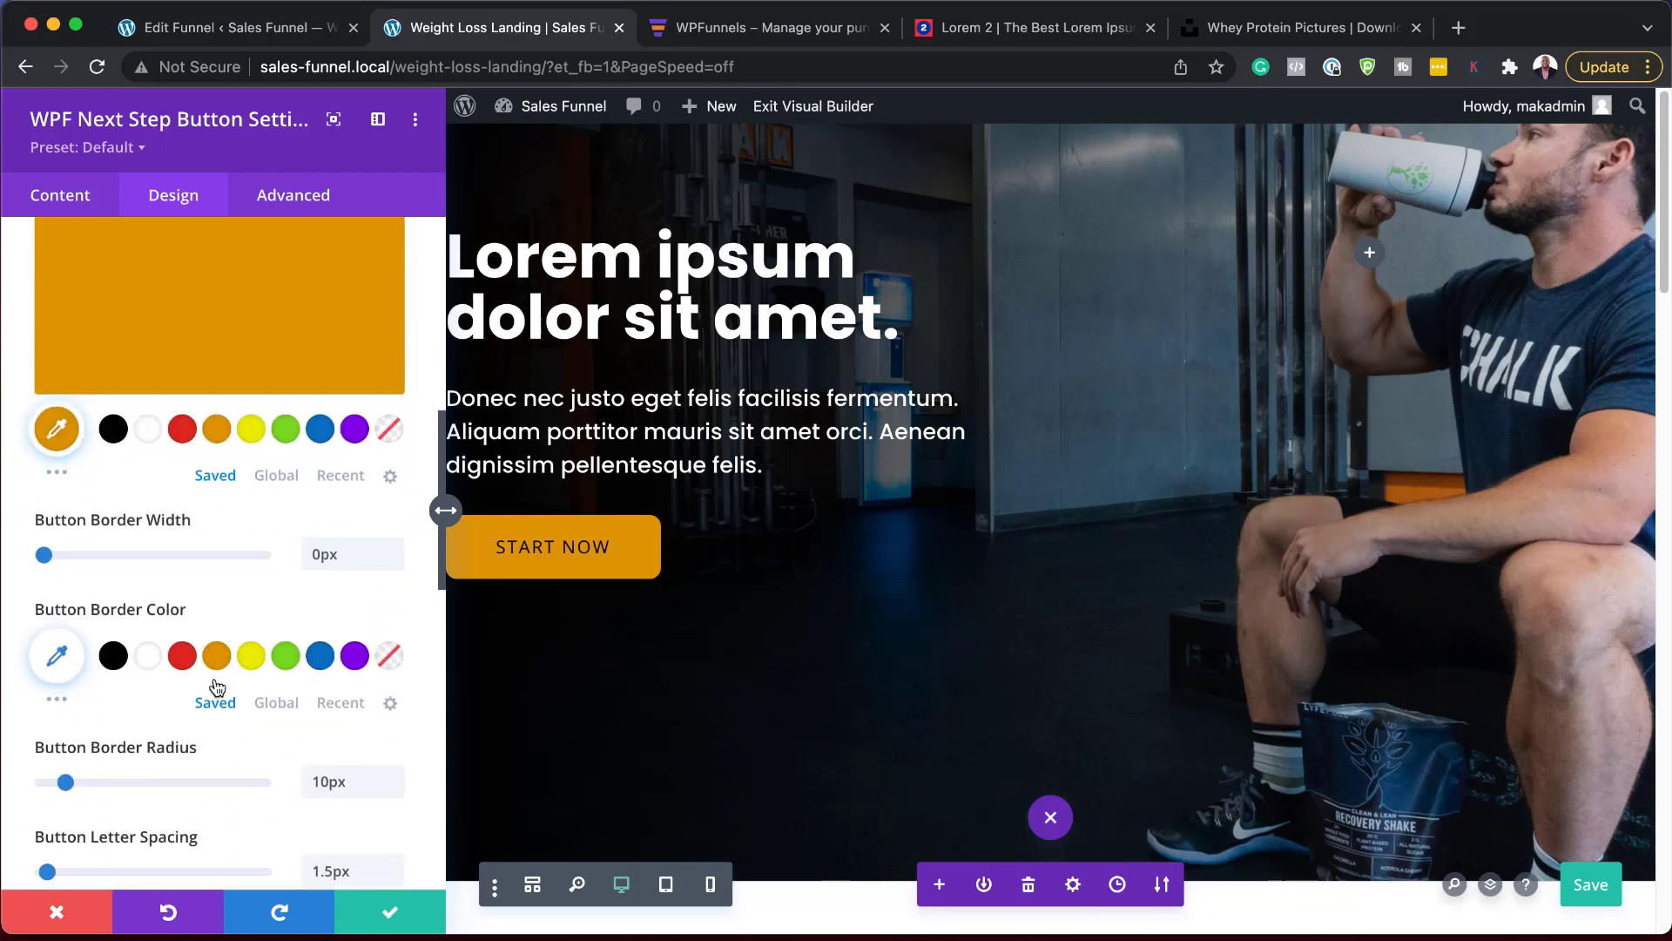
pyautogui.scroll(-1, 217, 685)
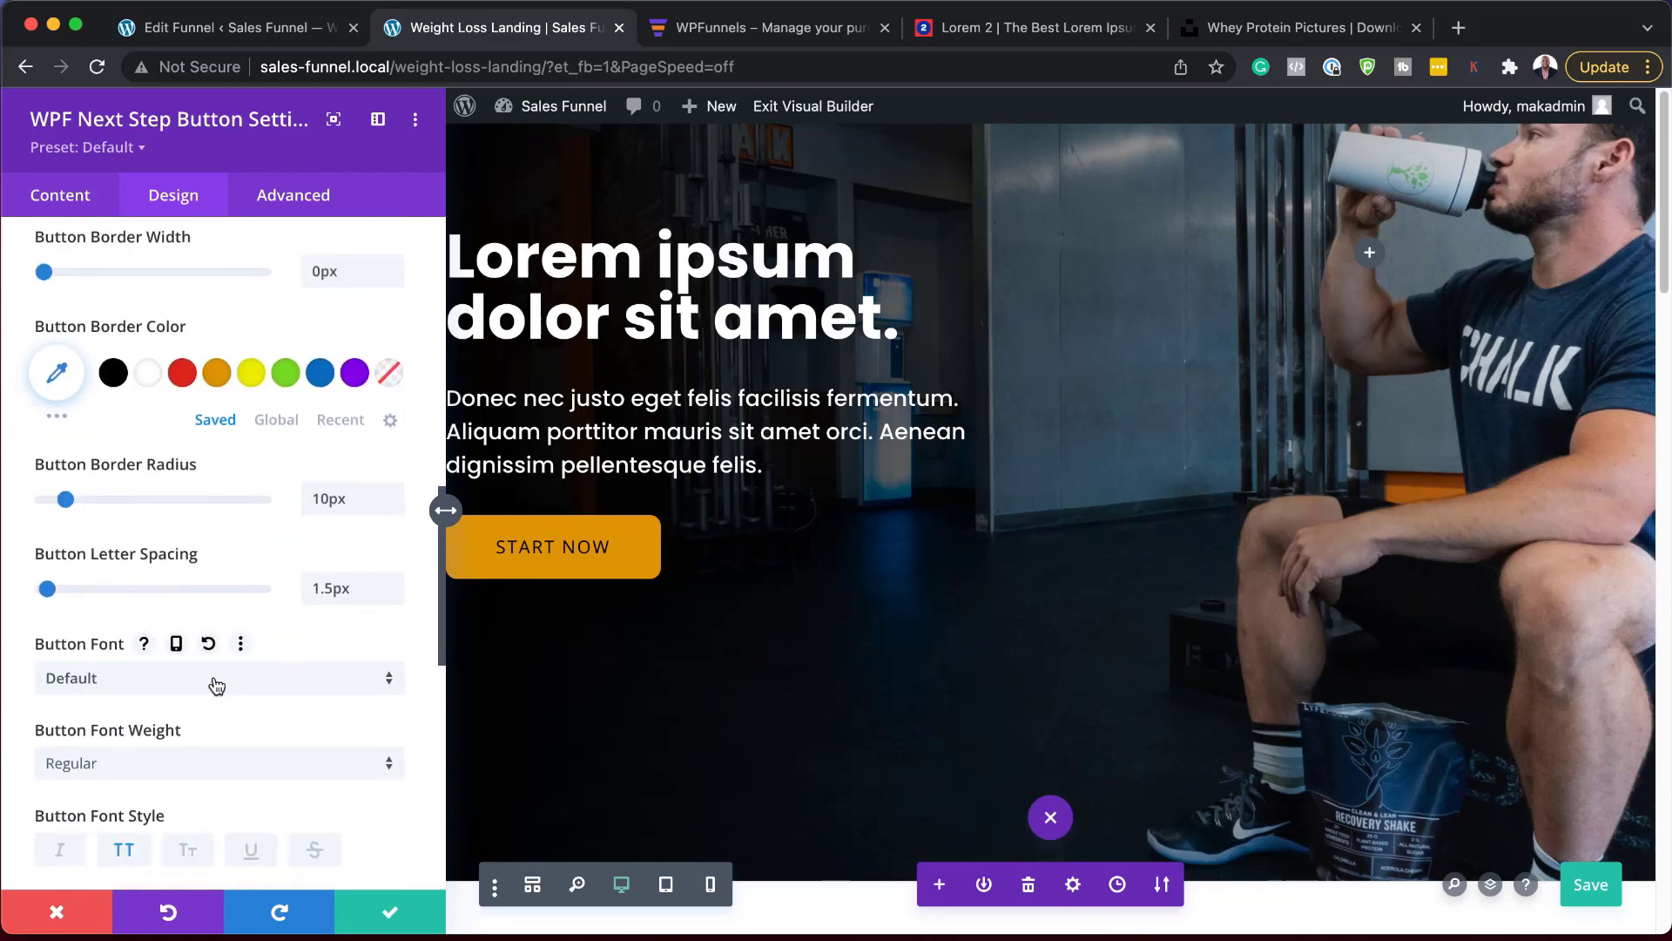
pyautogui.click(217, 686)
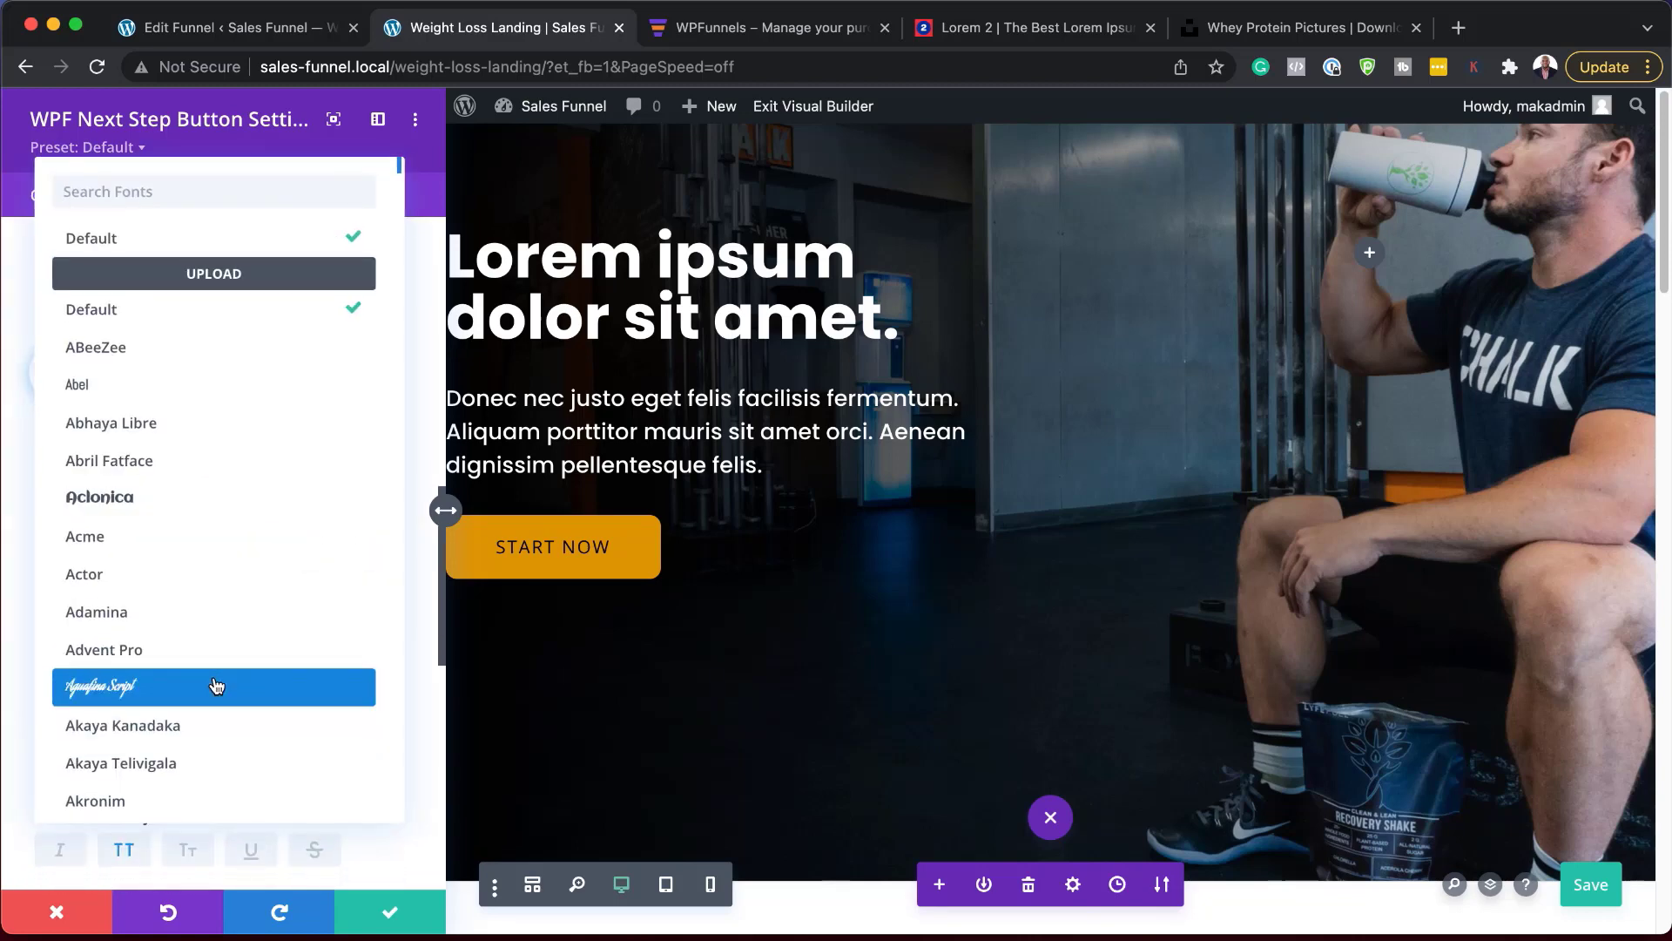
pyautogui.write('popp')
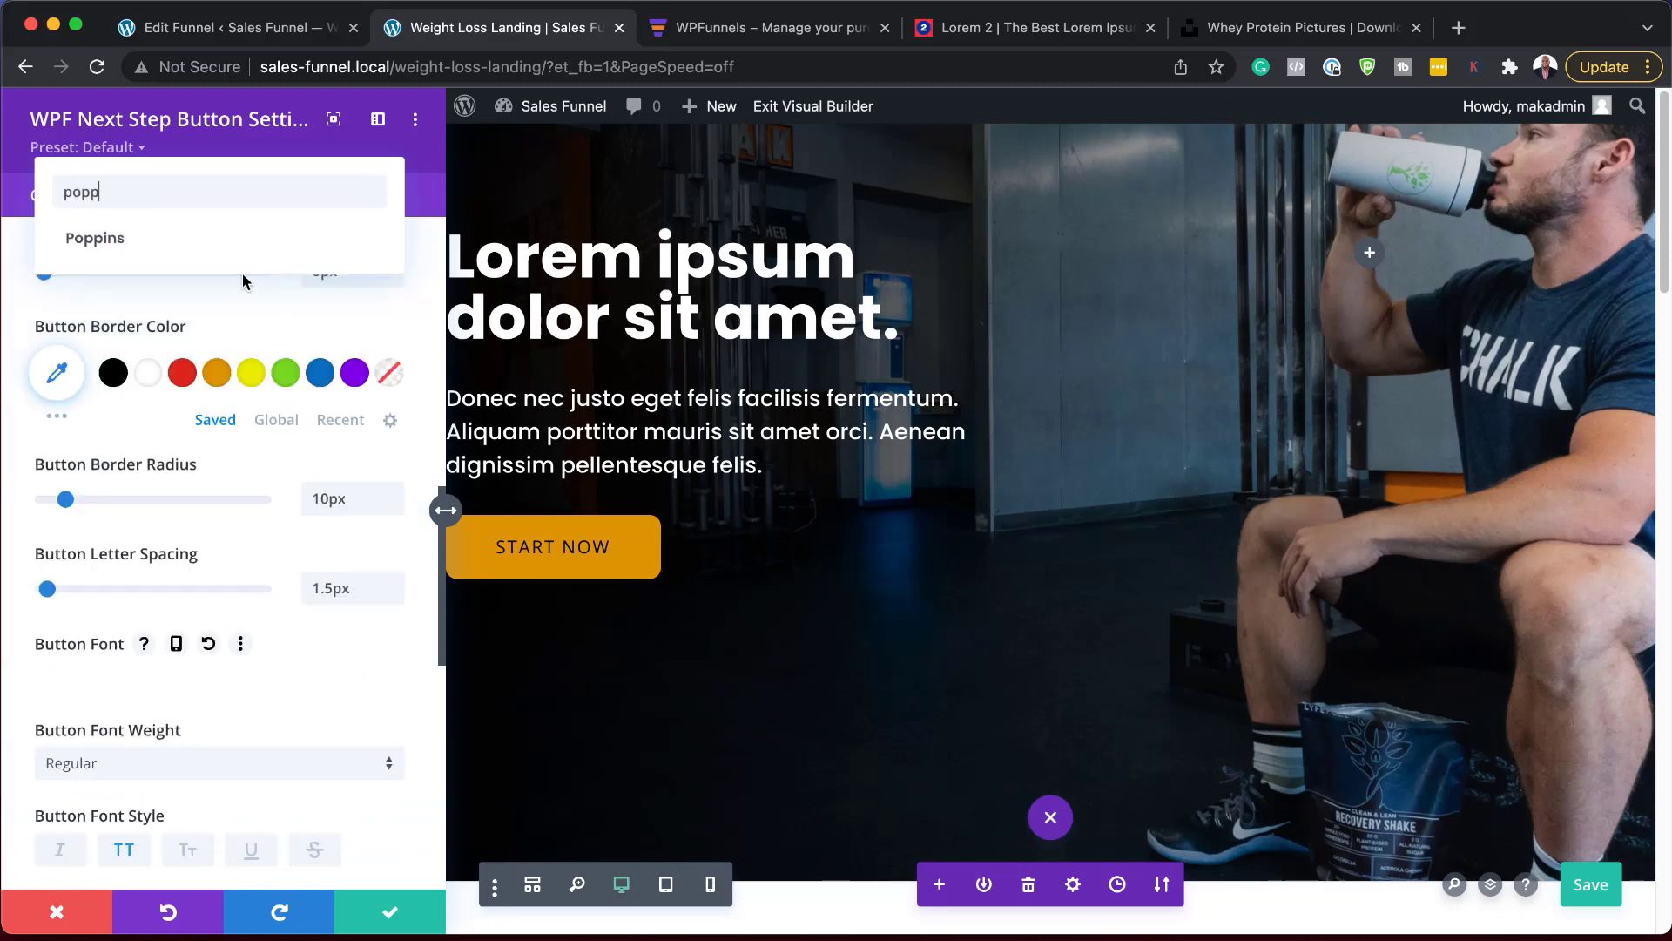
pyautogui.click(134, 238)
pyautogui.scroll(-1, 144, 668)
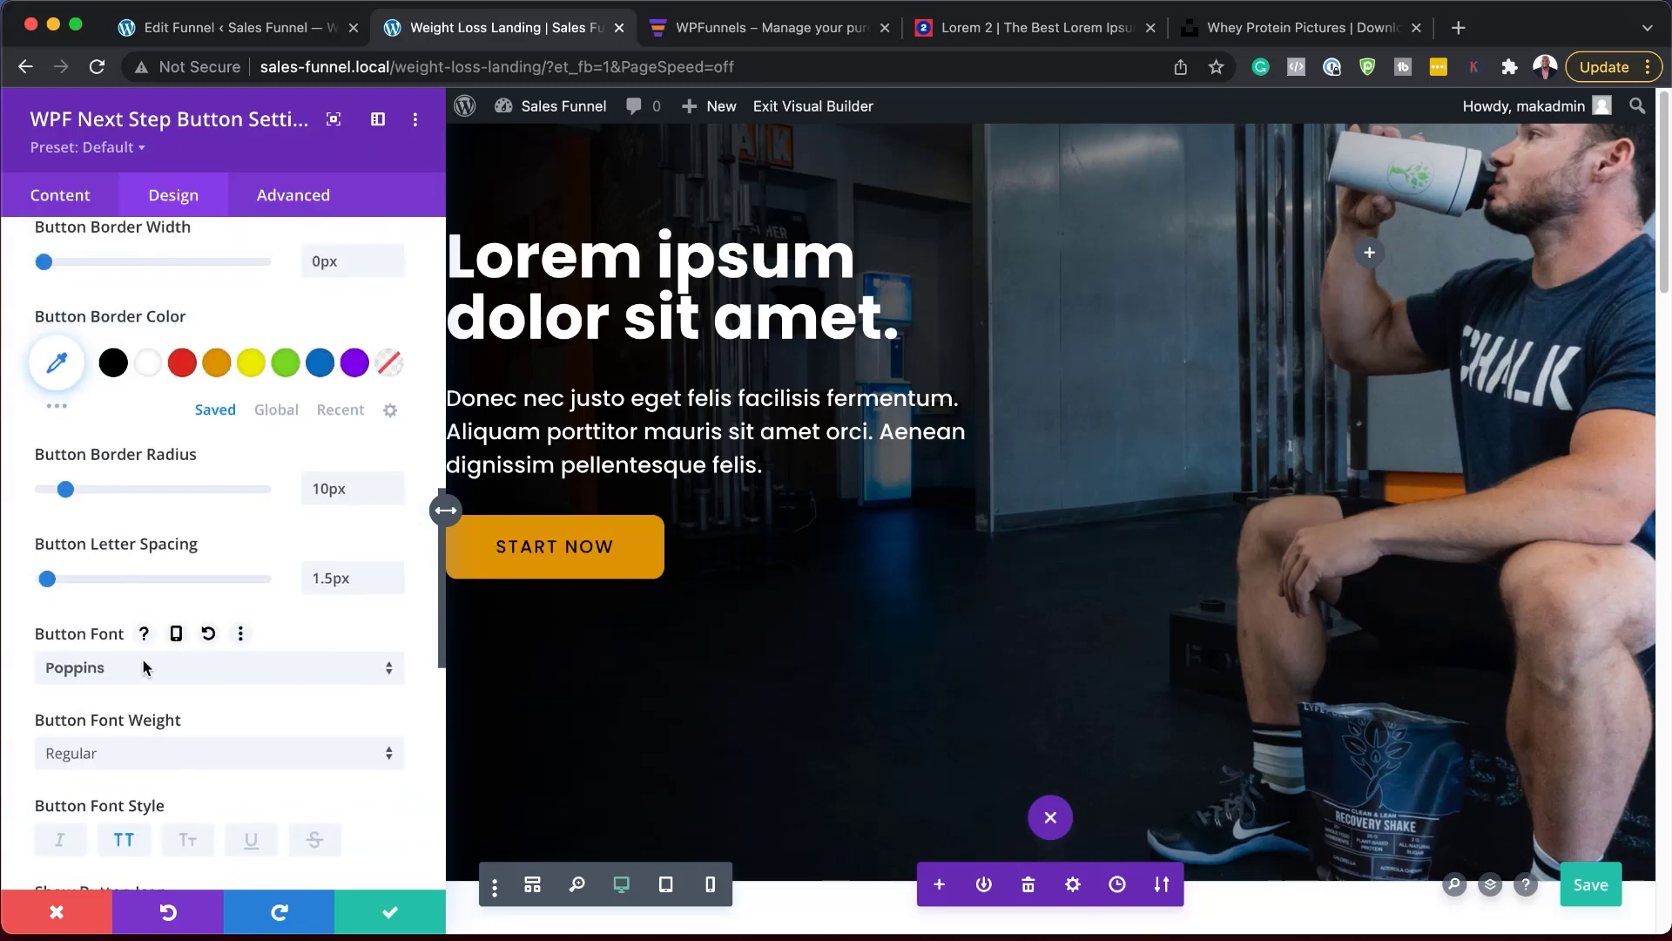
pyautogui.click(182, 754)
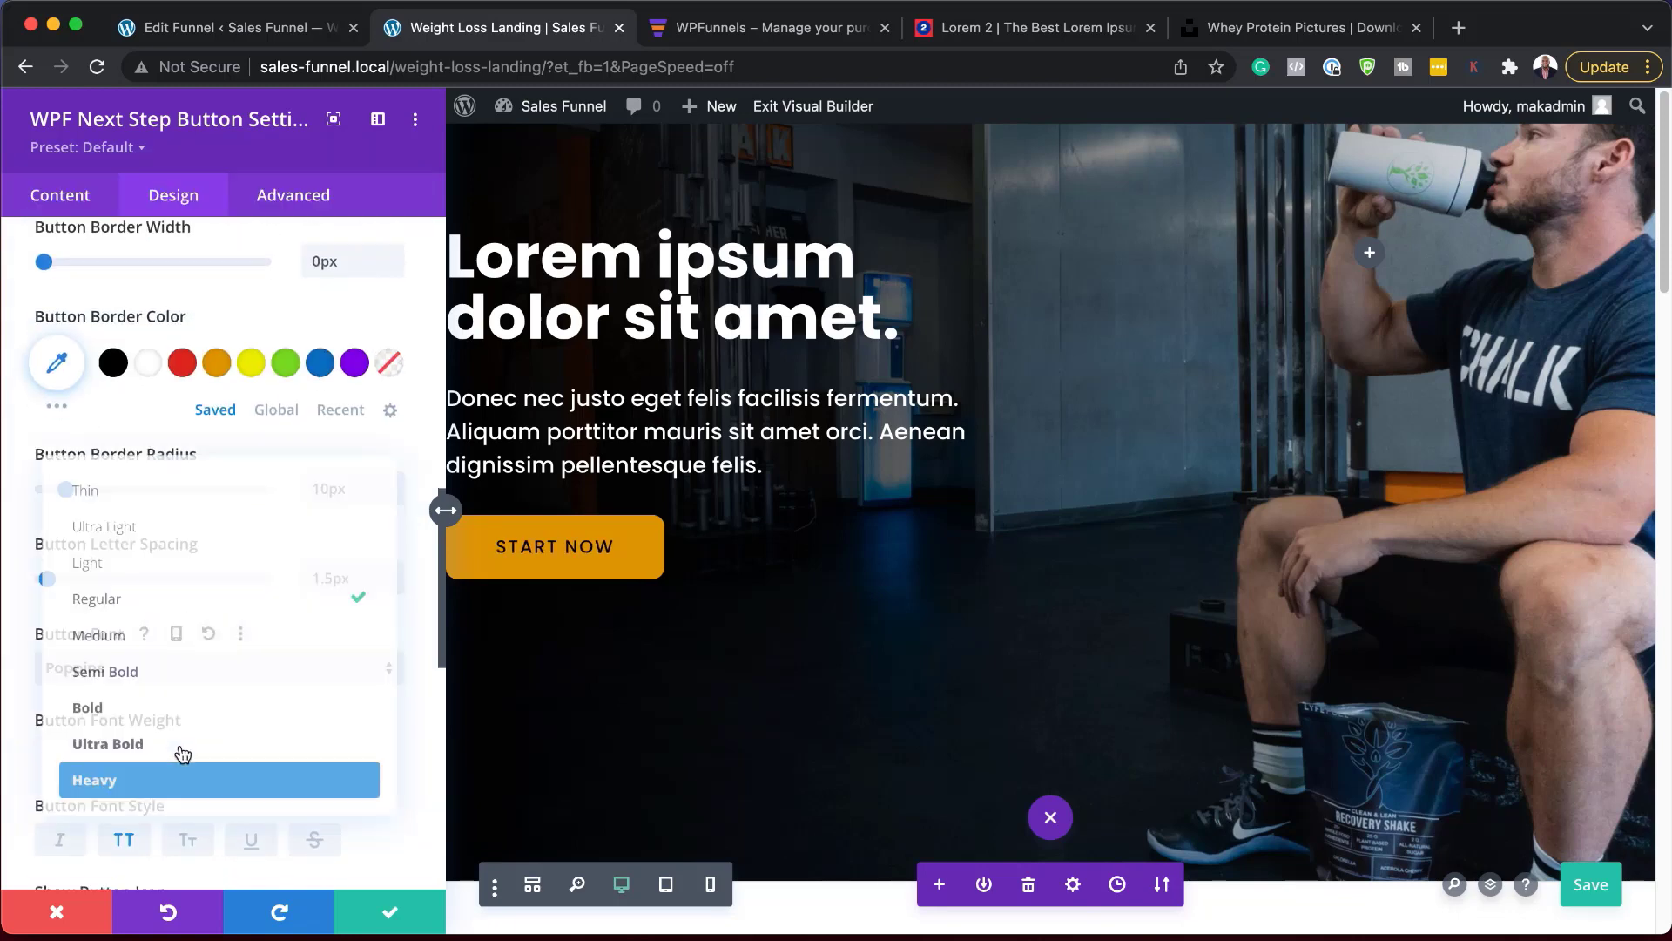
pyautogui.click(150, 705)
# Set the Start Now button's border radius to 5px, apply the button settings, and save the Weight Loss funnel in the funnel editor
pyautogui.scroll(-5, 251, 591)
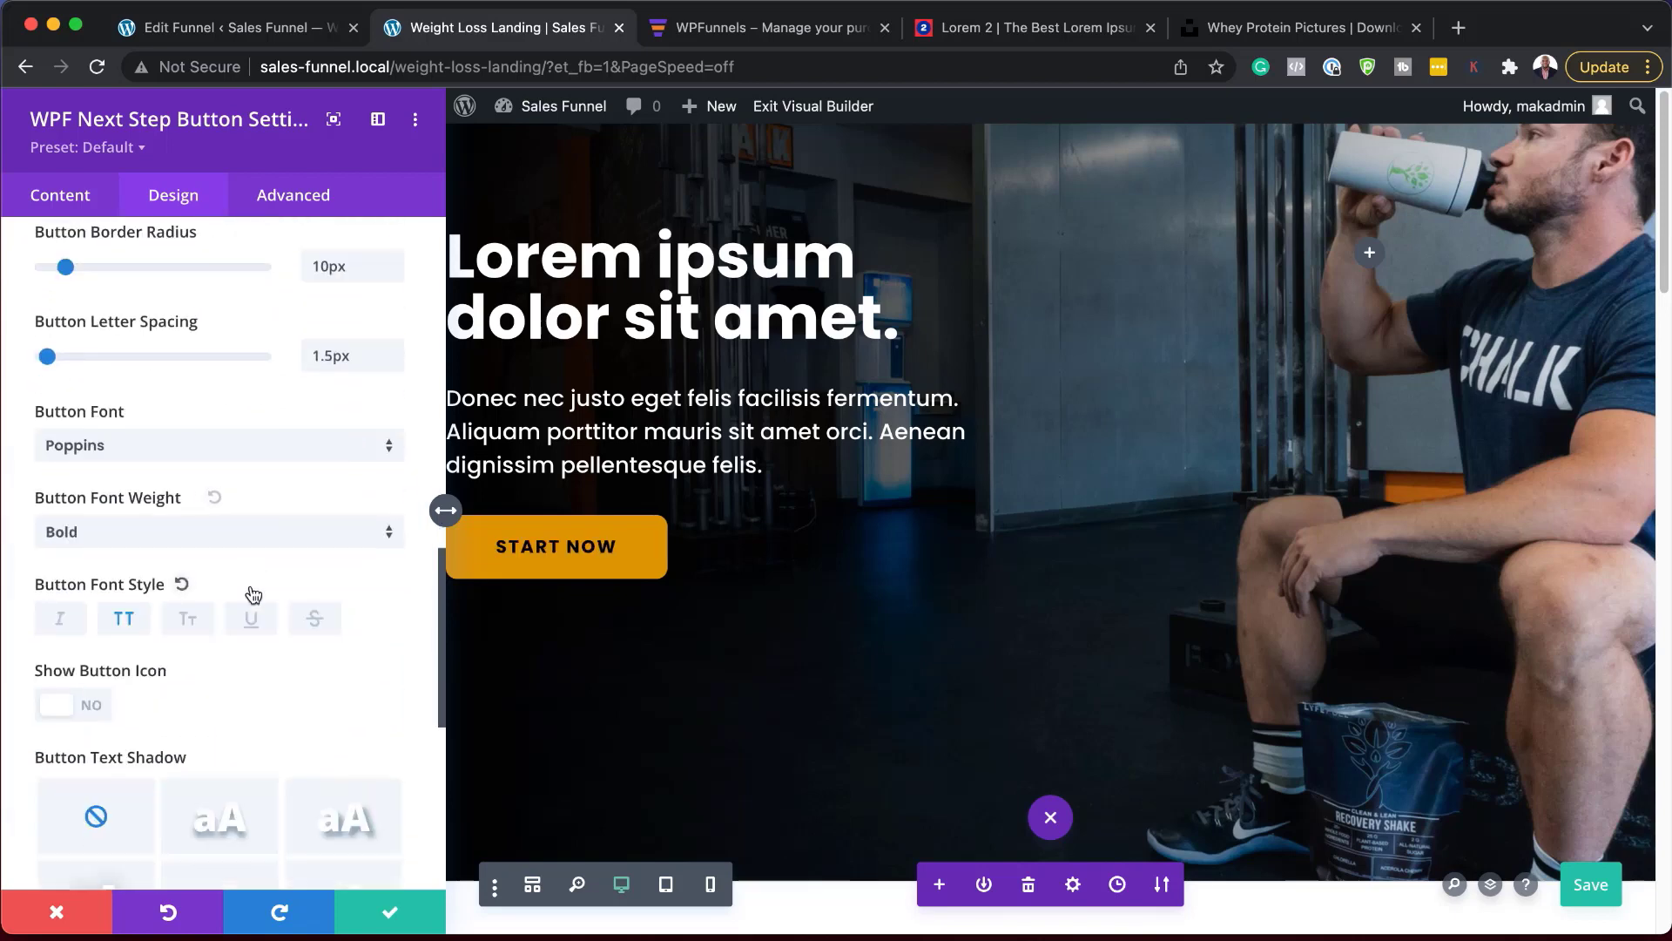
pyautogui.scroll(-5, 252, 593)
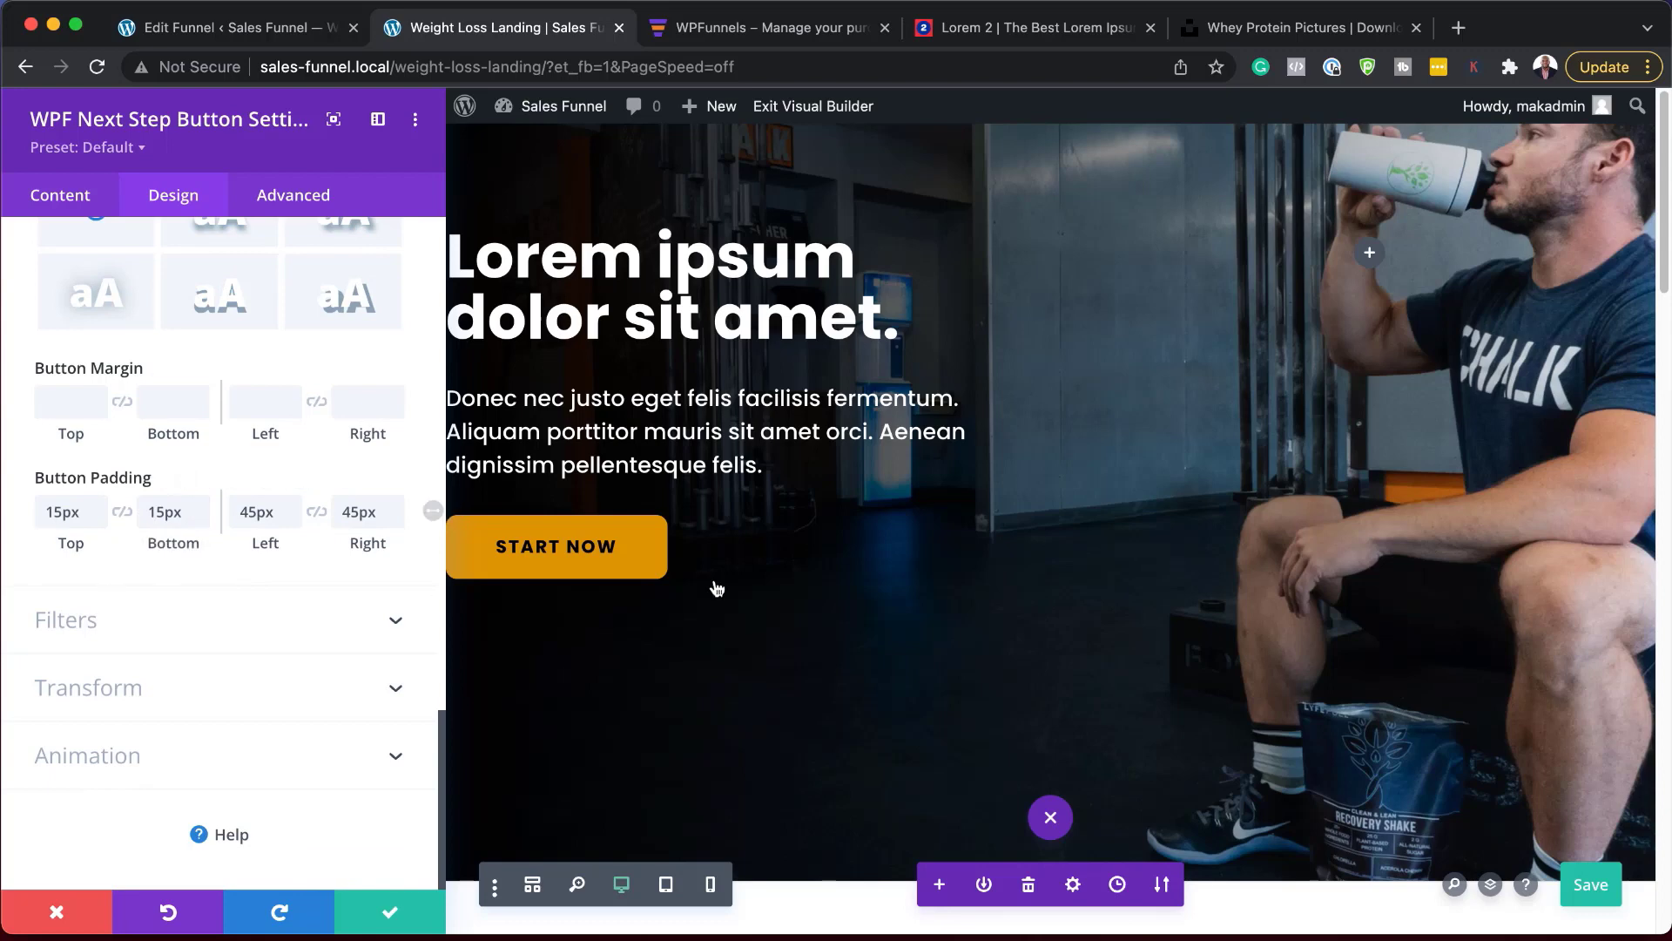
pyautogui.scroll(4, 262, 655)
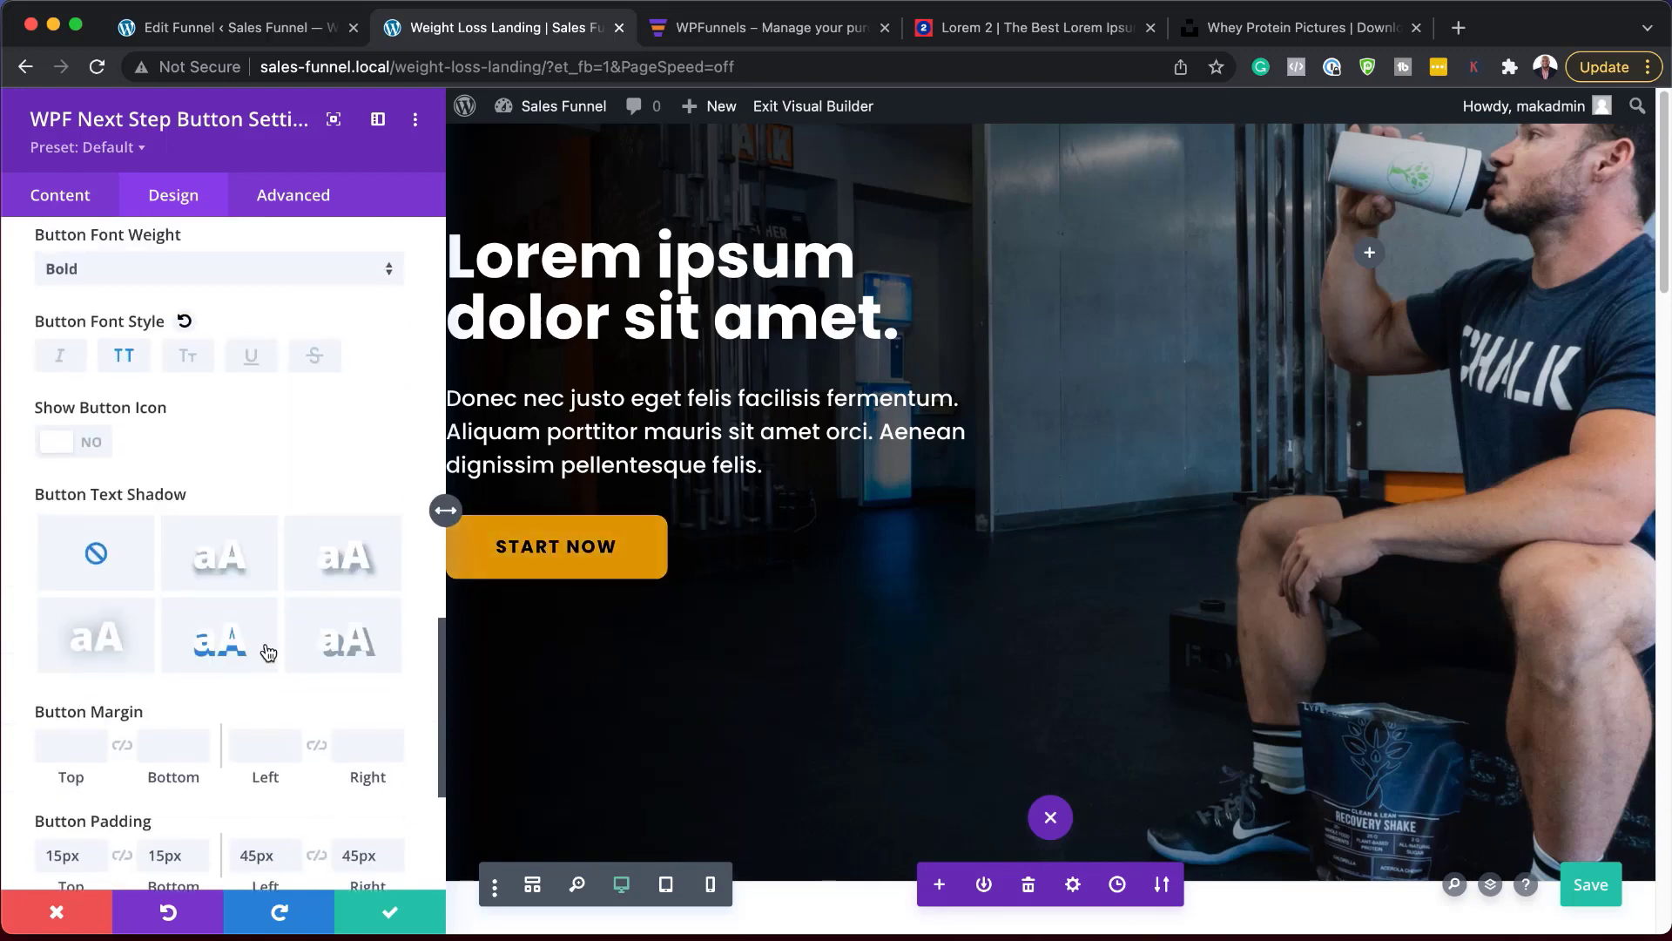
pyautogui.scroll(4, 267, 652)
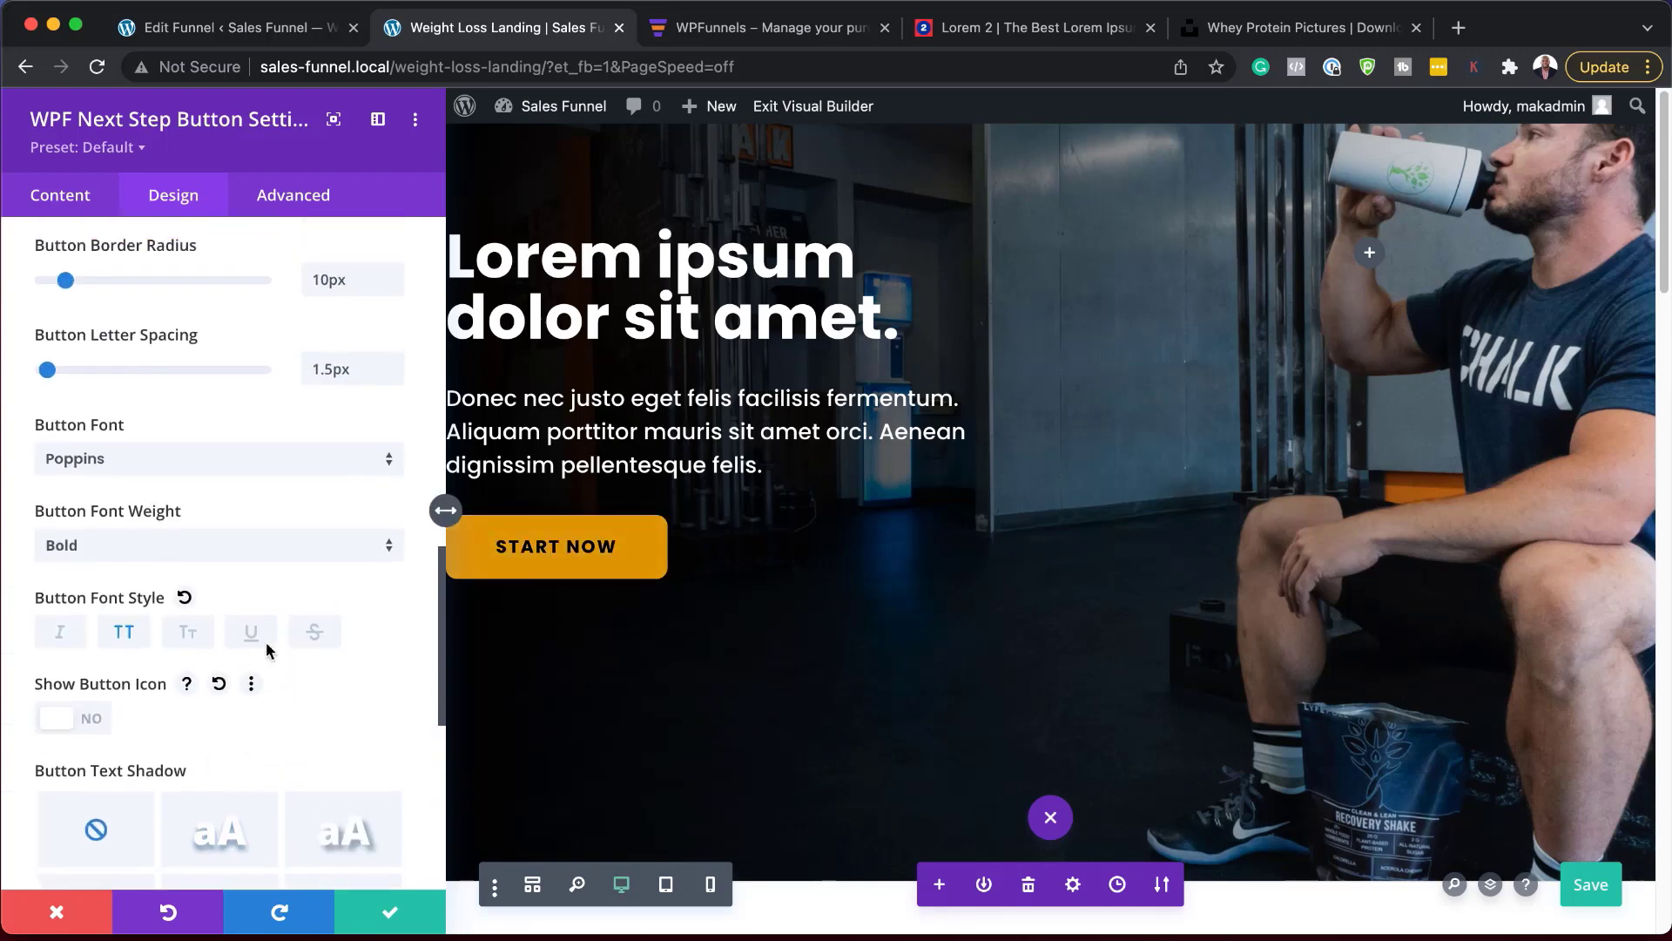
pyautogui.scroll(1, 264, 641)
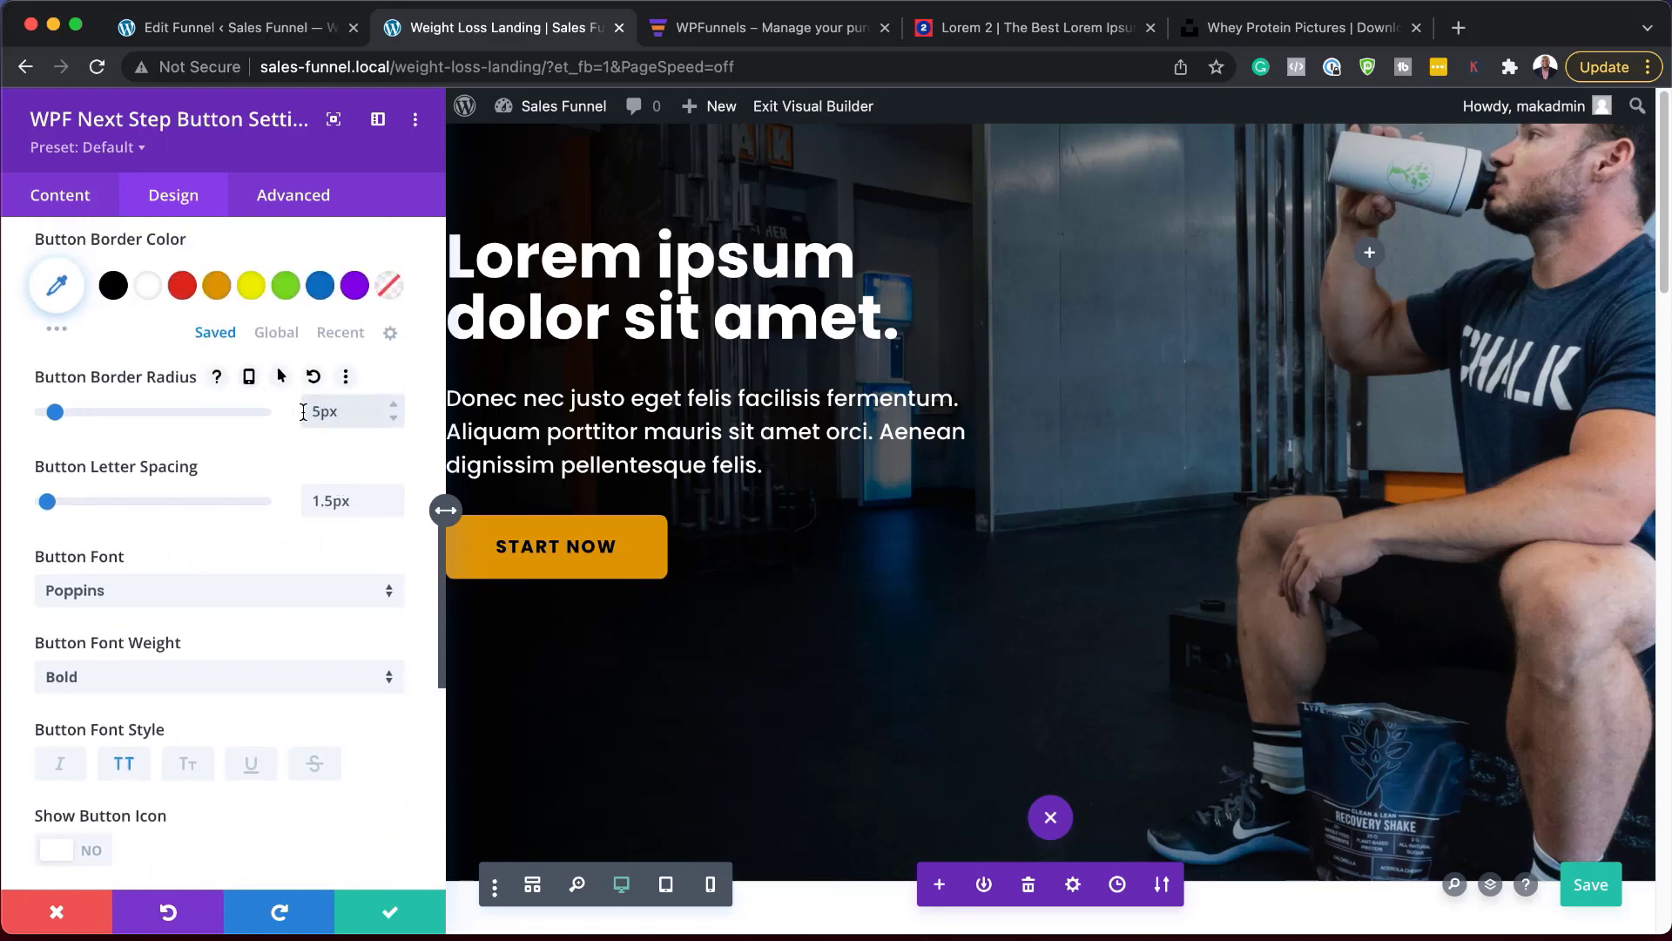
pyautogui.click(389, 915)
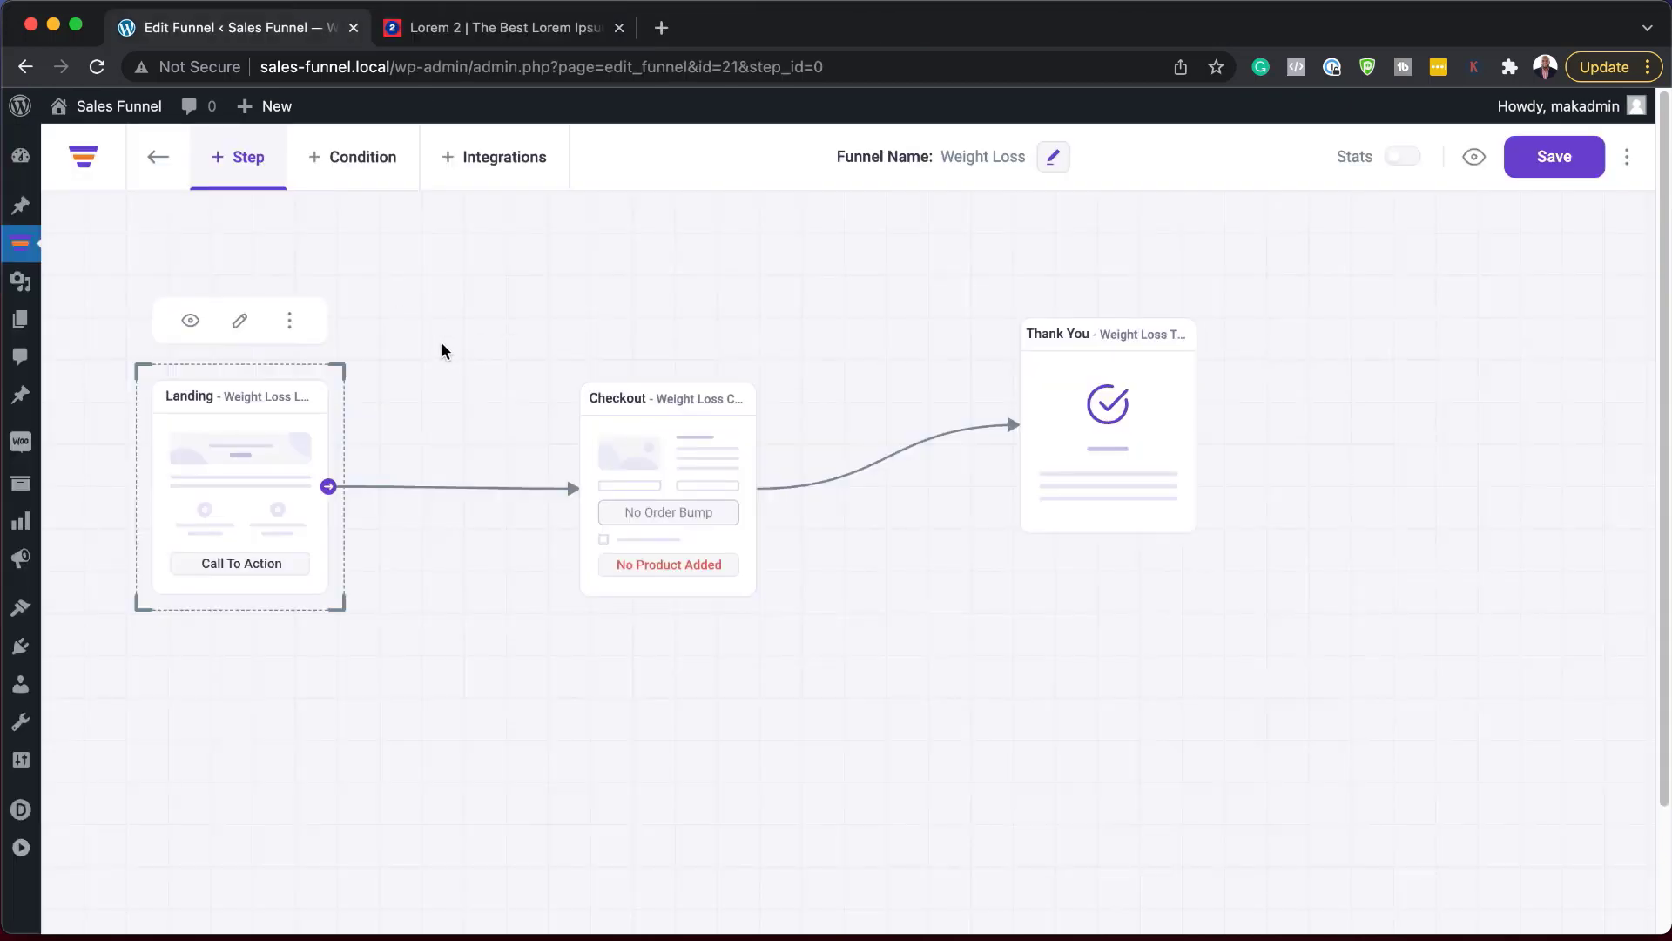
pyautogui.click(1572, 164)
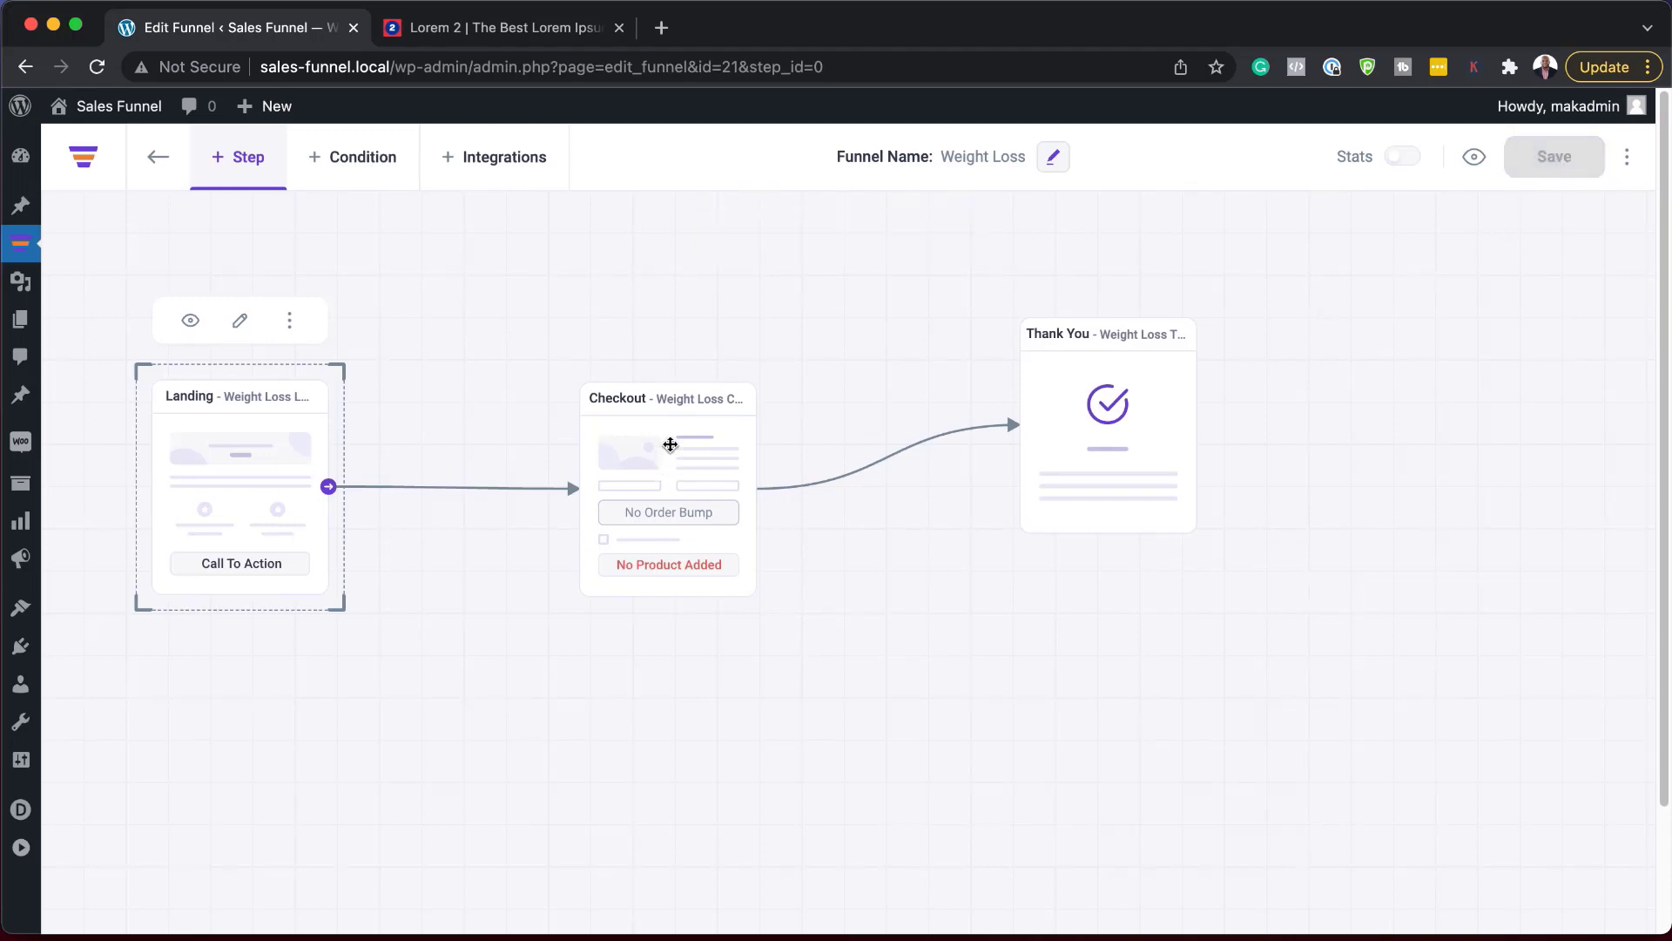
# Add Main Product to the Checkout step's funnel products and turn off the use of coupons
pyautogui.click(670, 444)
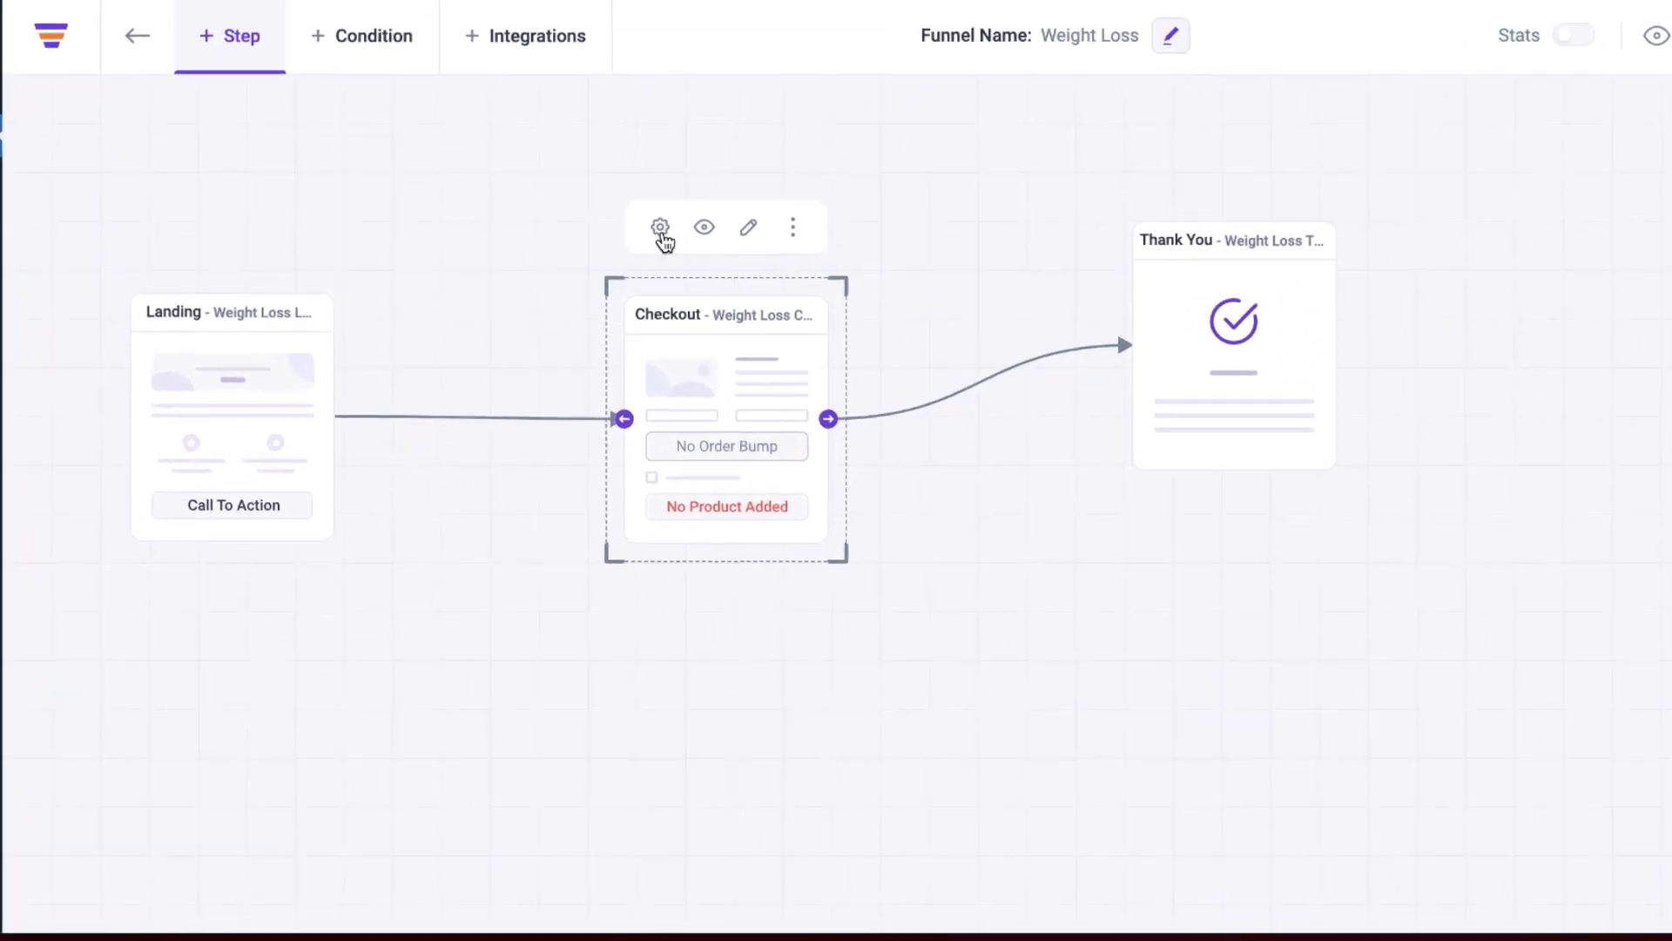
pyautogui.click(662, 232)
pyautogui.click(1123, 272)
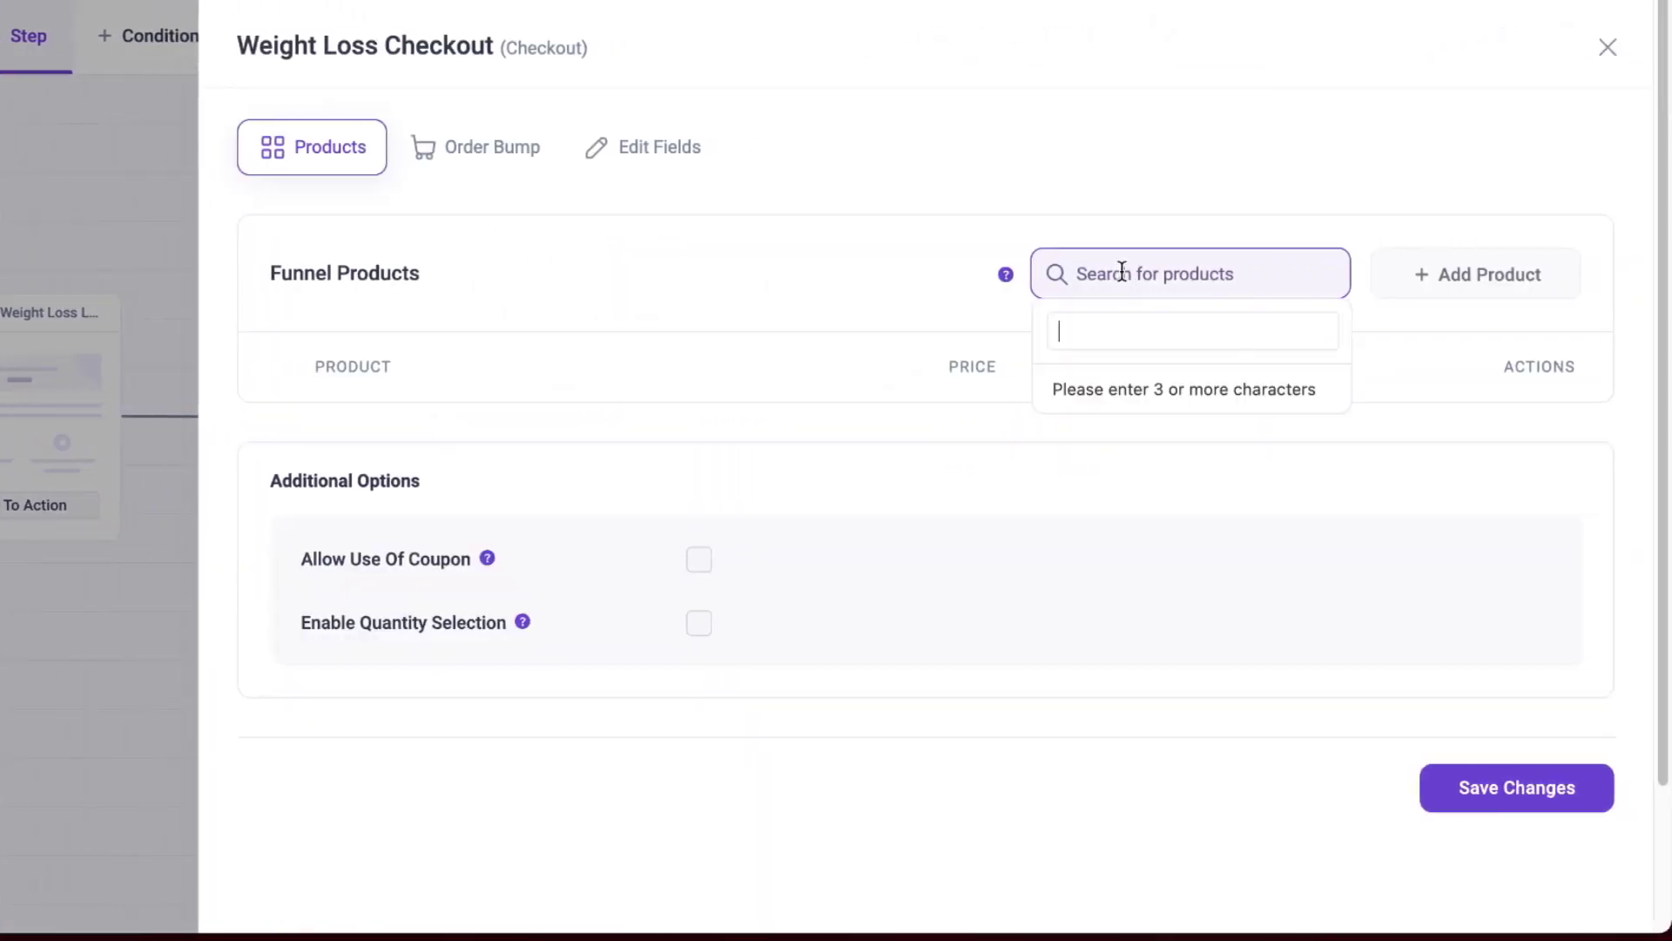
pyautogui.write('main')
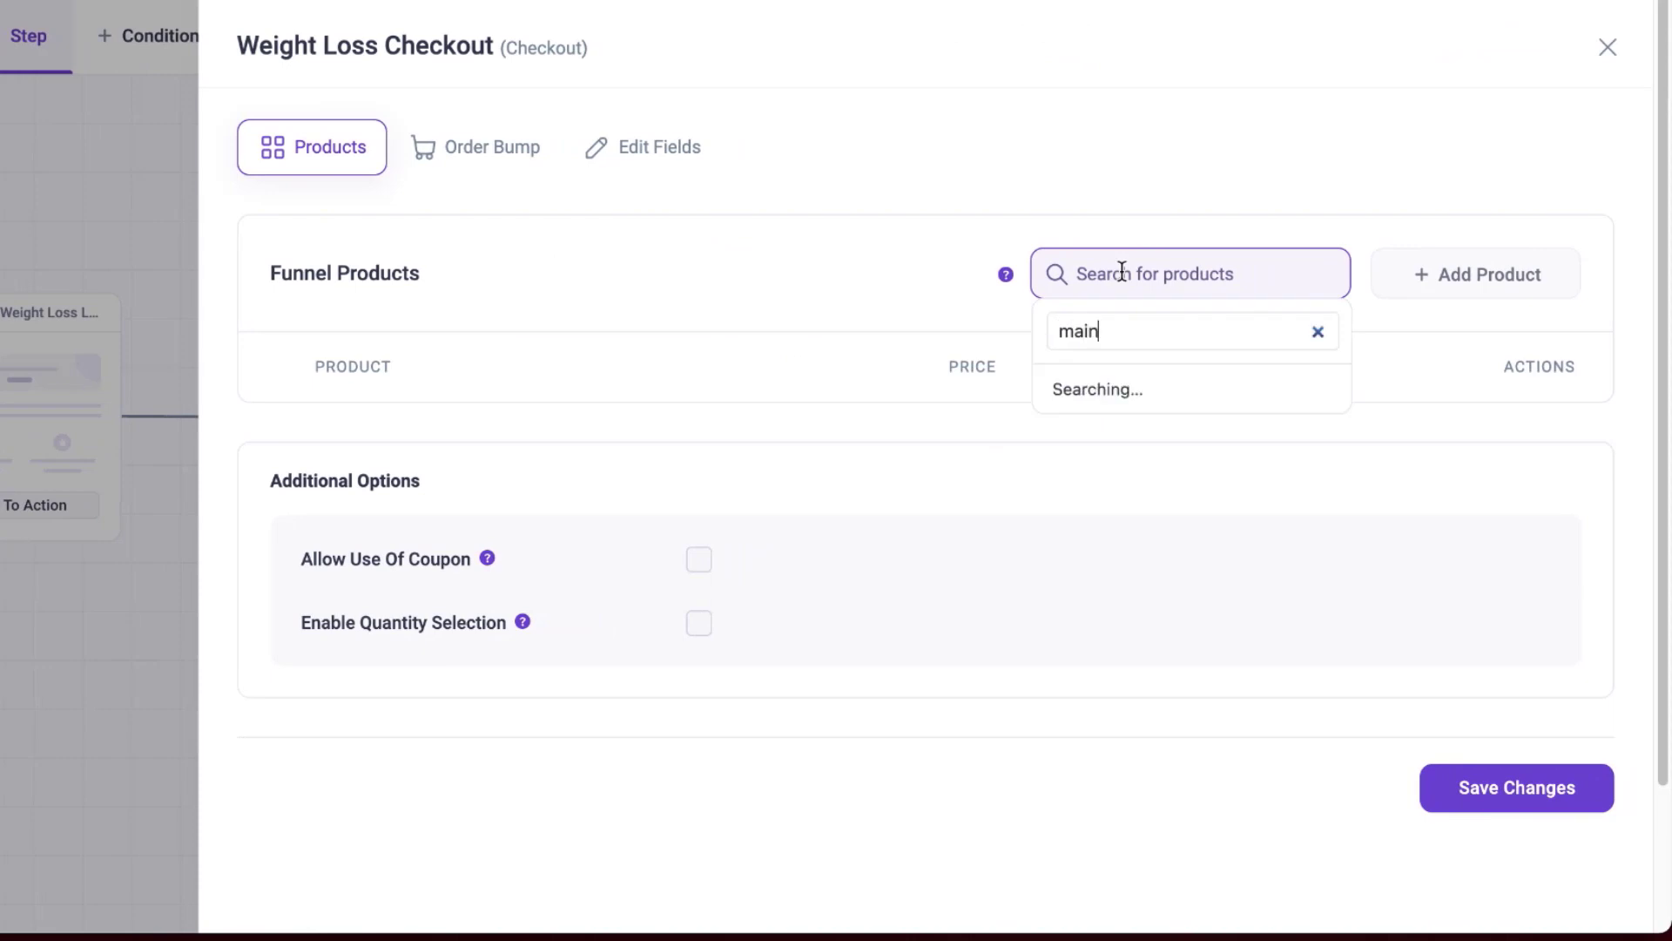
pyautogui.click(1130, 394)
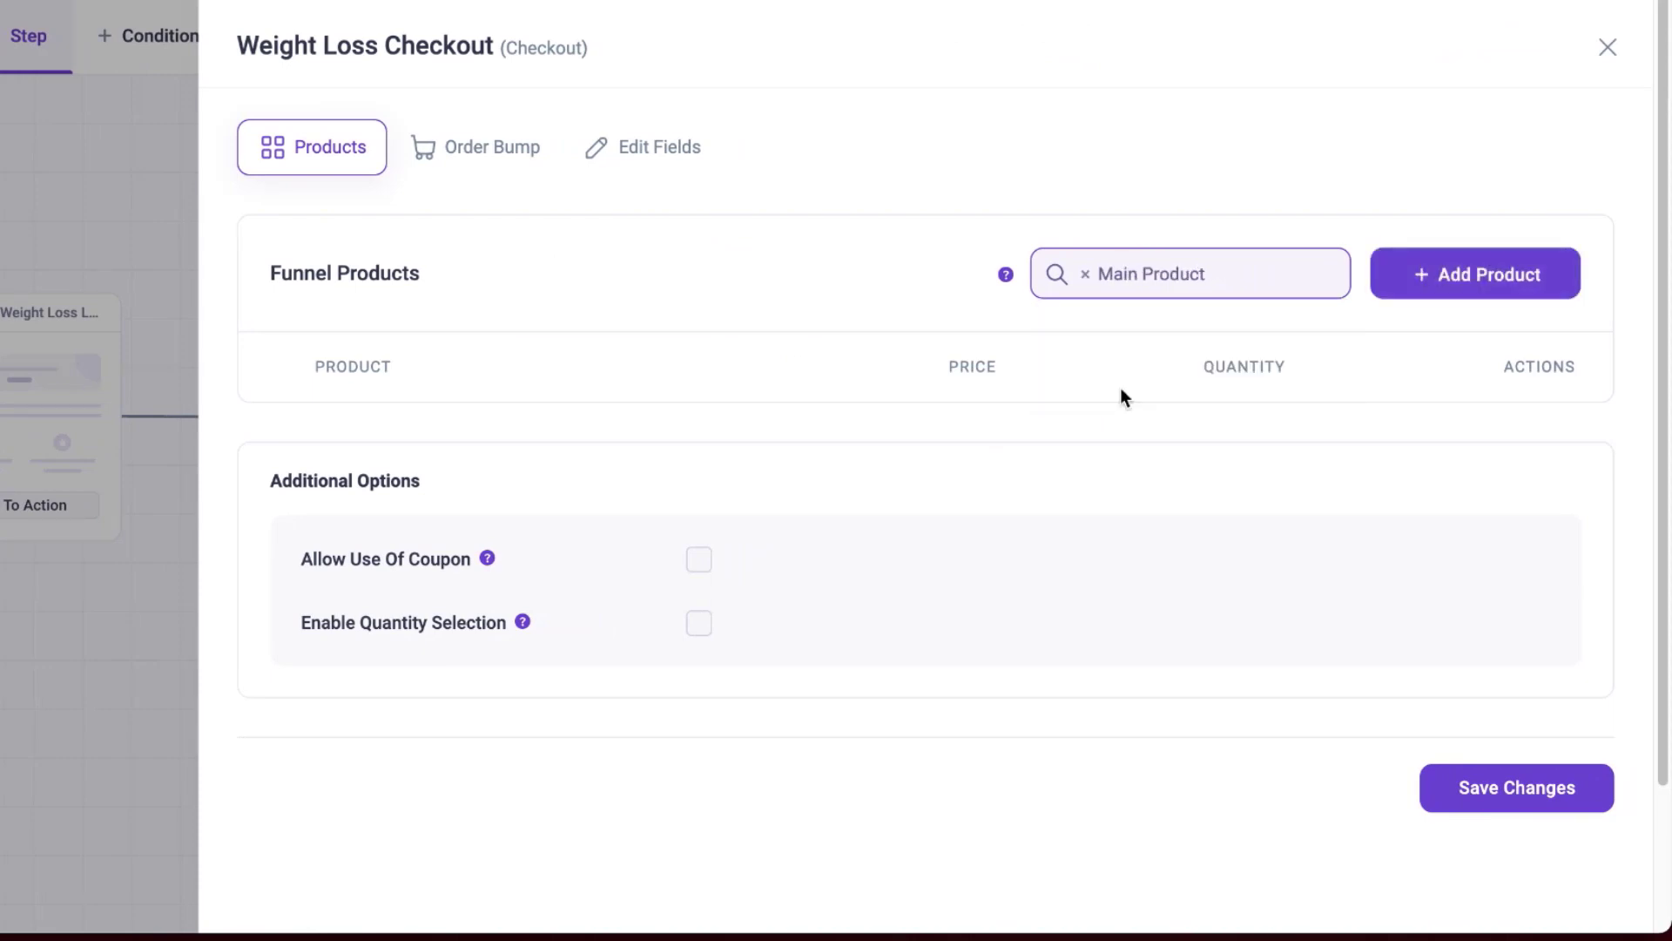
pyautogui.click(1498, 279)
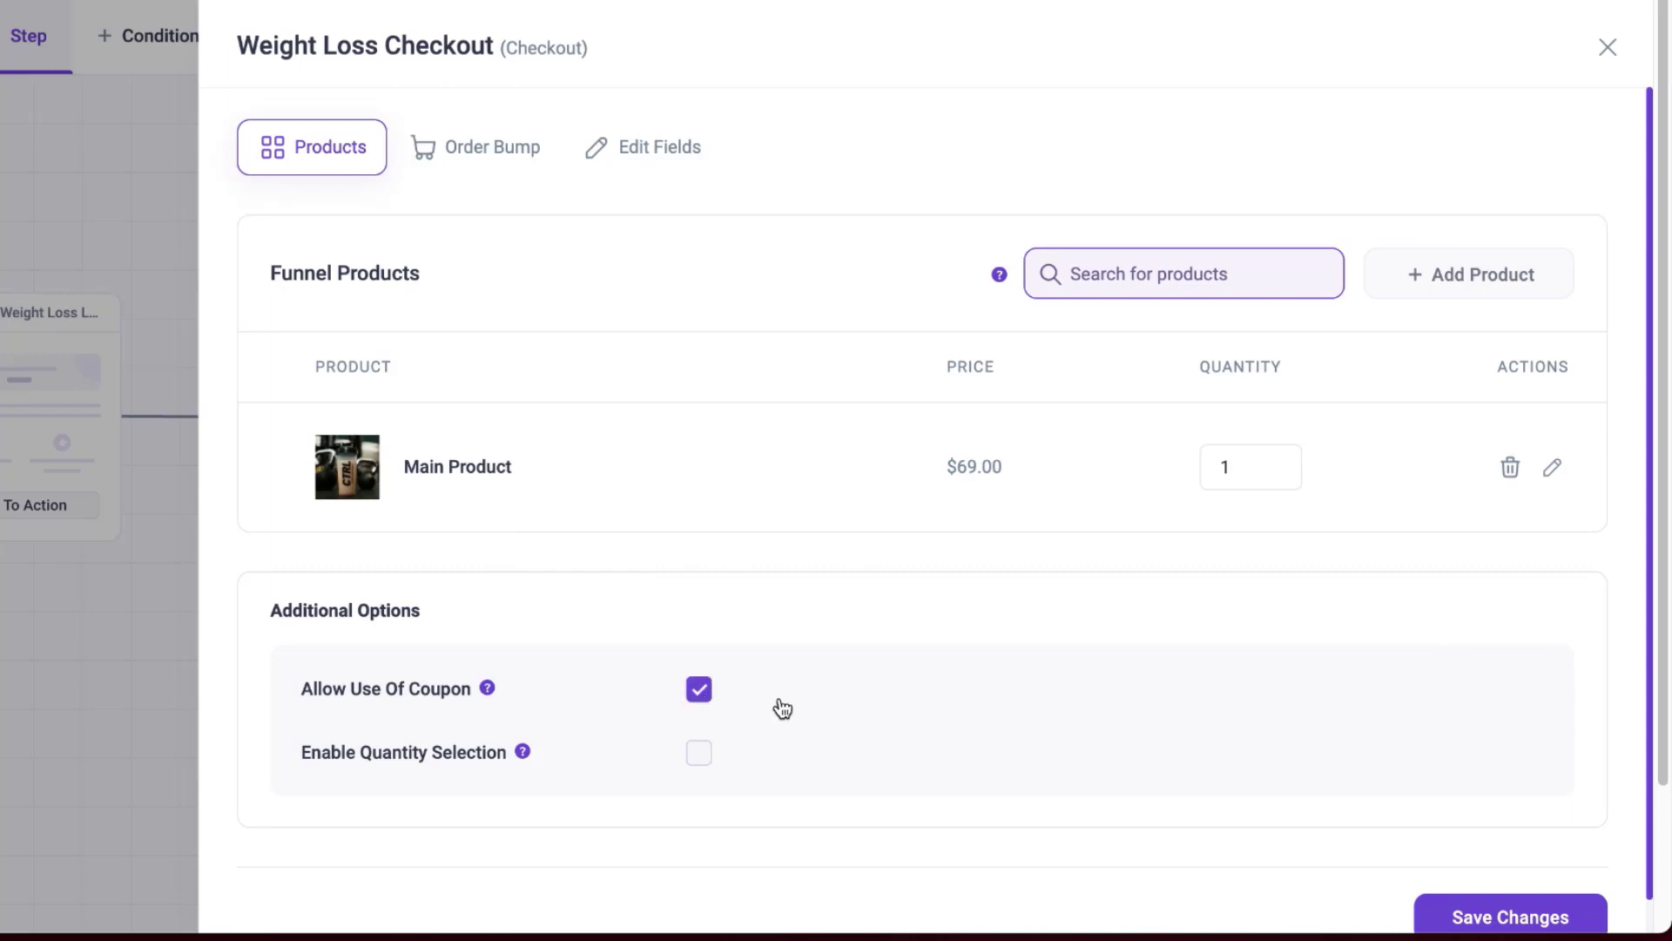
pyautogui.click(699, 693)
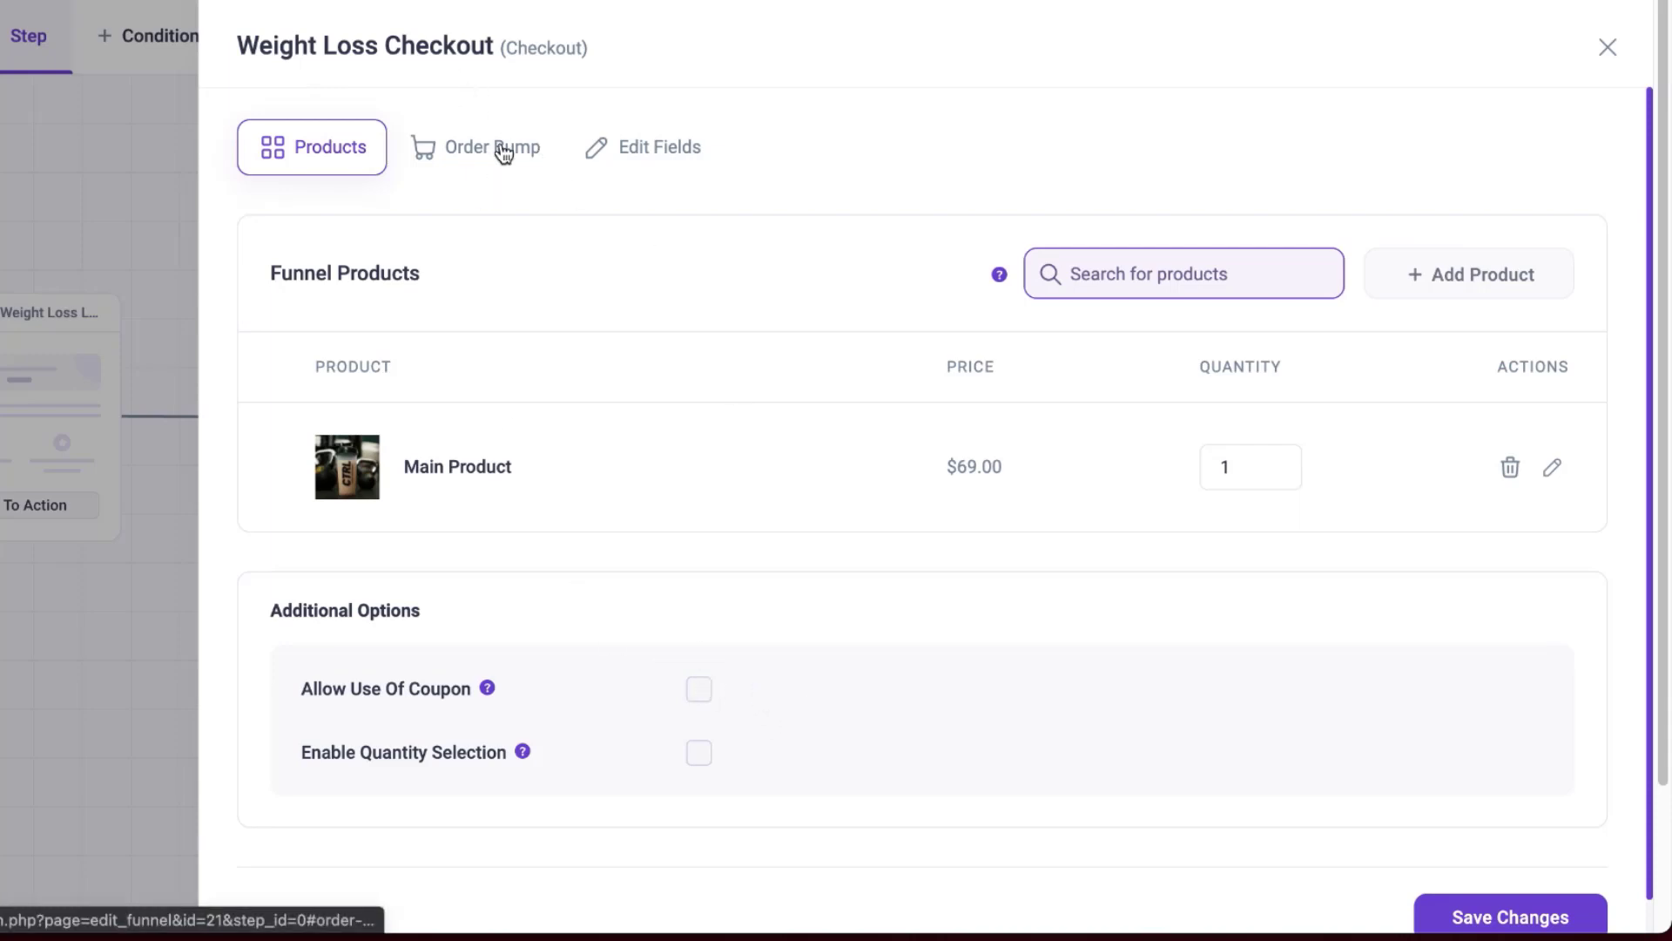
# Disable the billing_company field in the checkout's billing fields and review the remaining fields down to billing_email
pyautogui.click(697, 154)
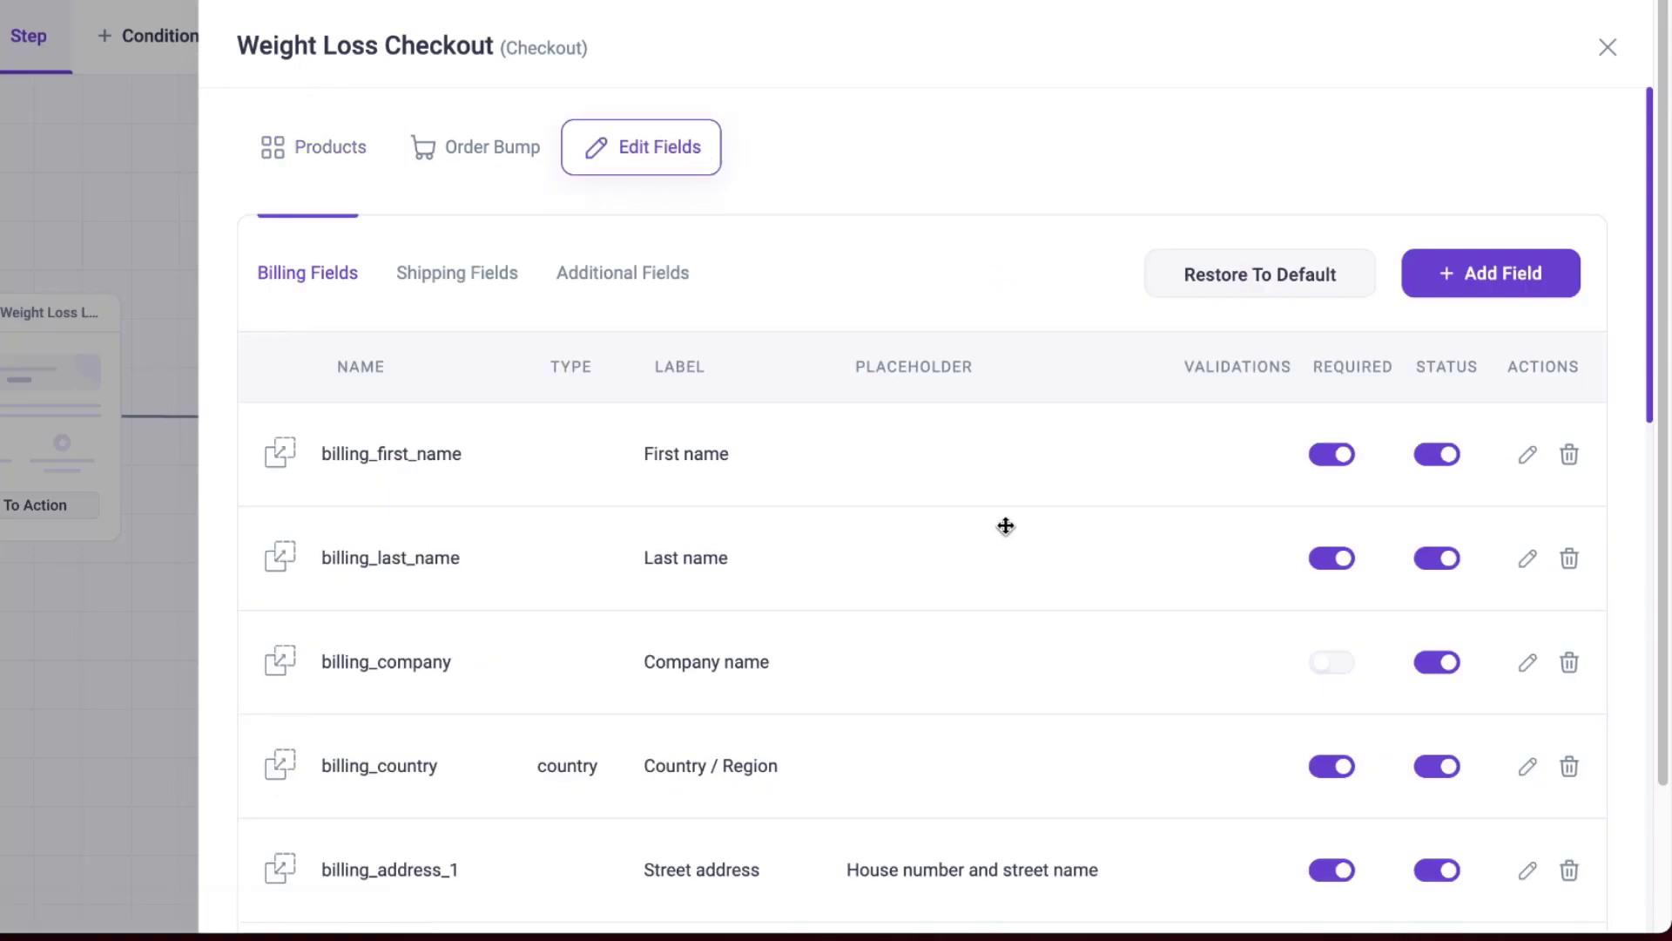
pyautogui.scroll(-2, 1006, 525)
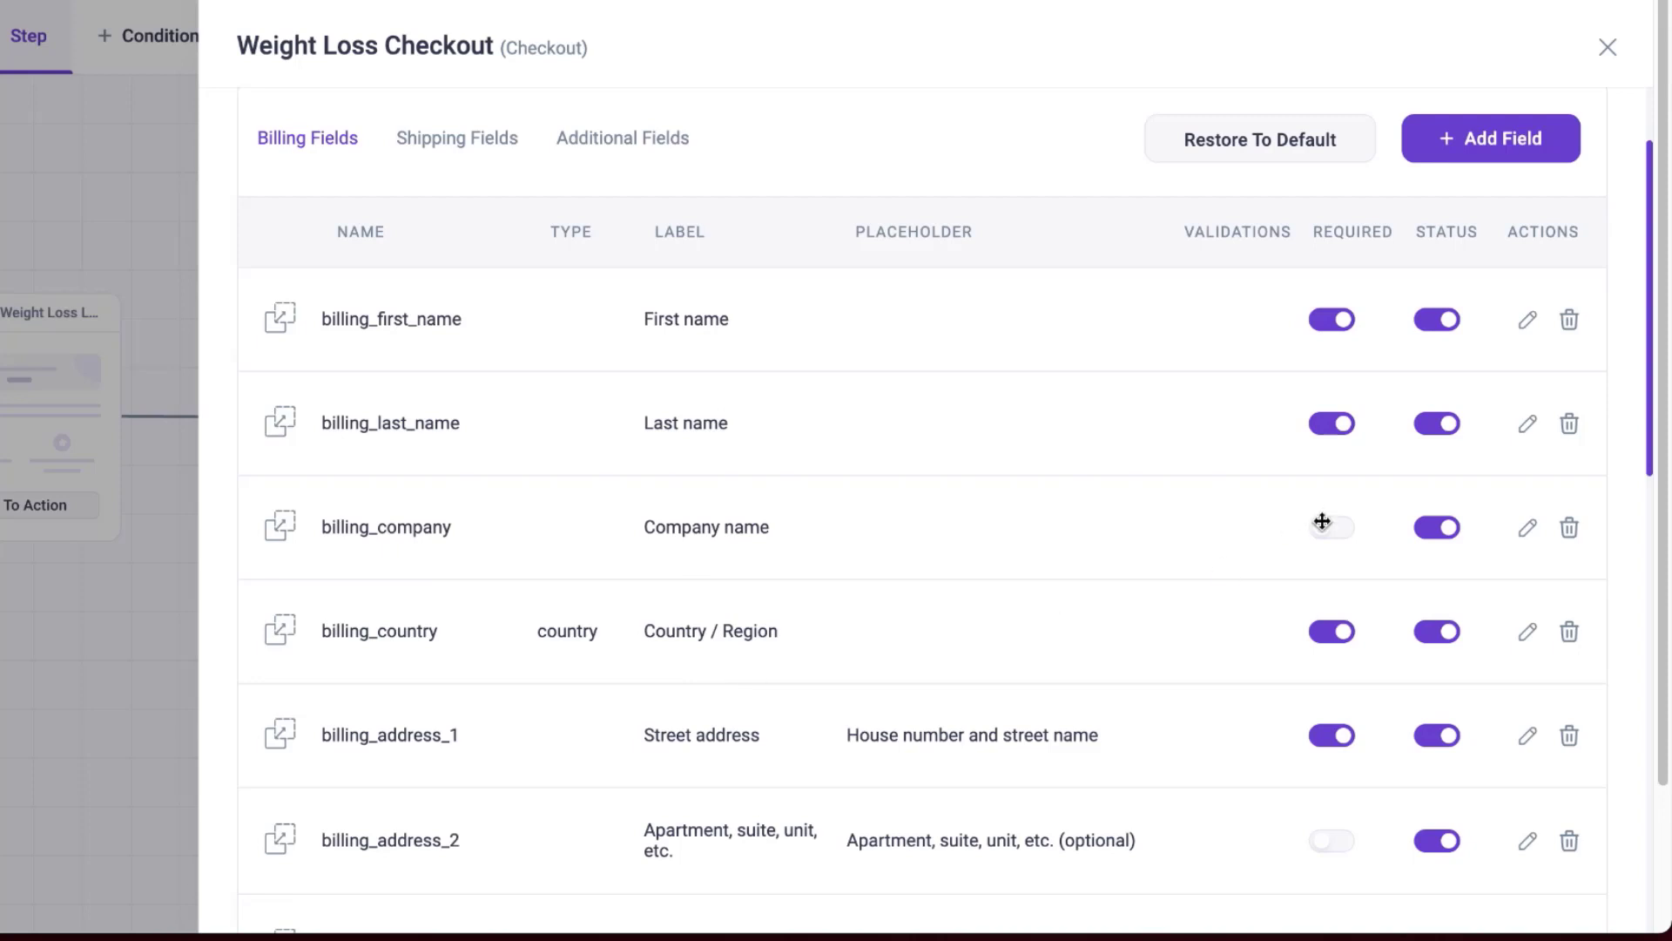
pyautogui.click(1437, 528)
pyautogui.scroll(-3, 933, 578)
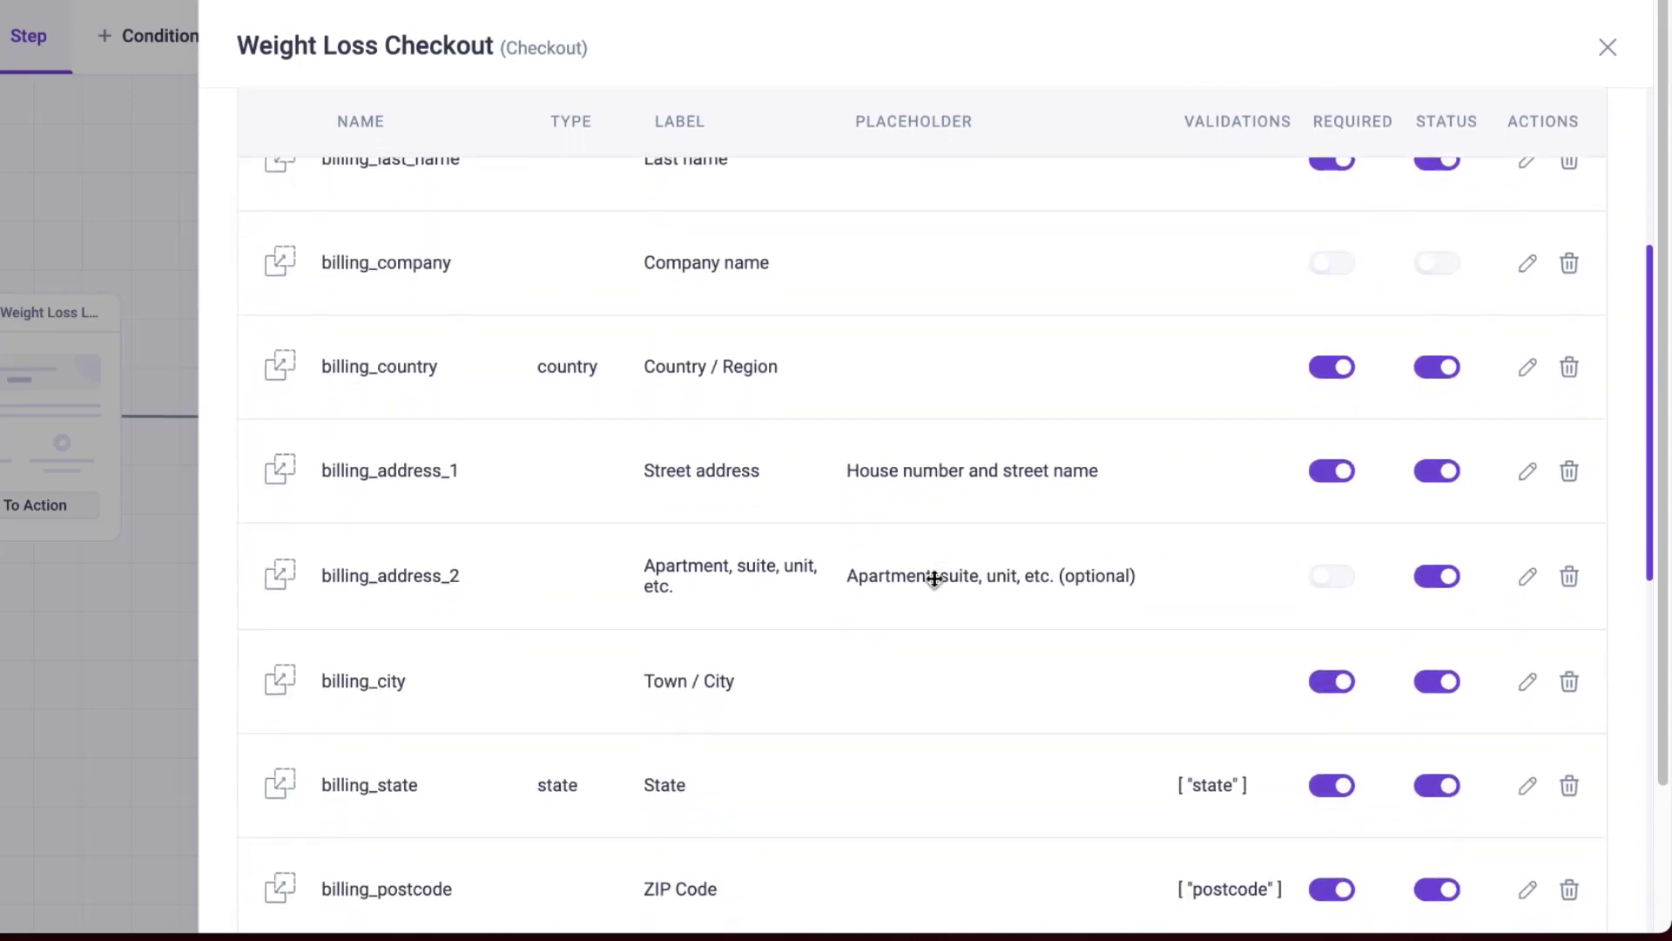
pyautogui.scroll(-3, 935, 578)
pyautogui.scroll(-3, 934, 579)
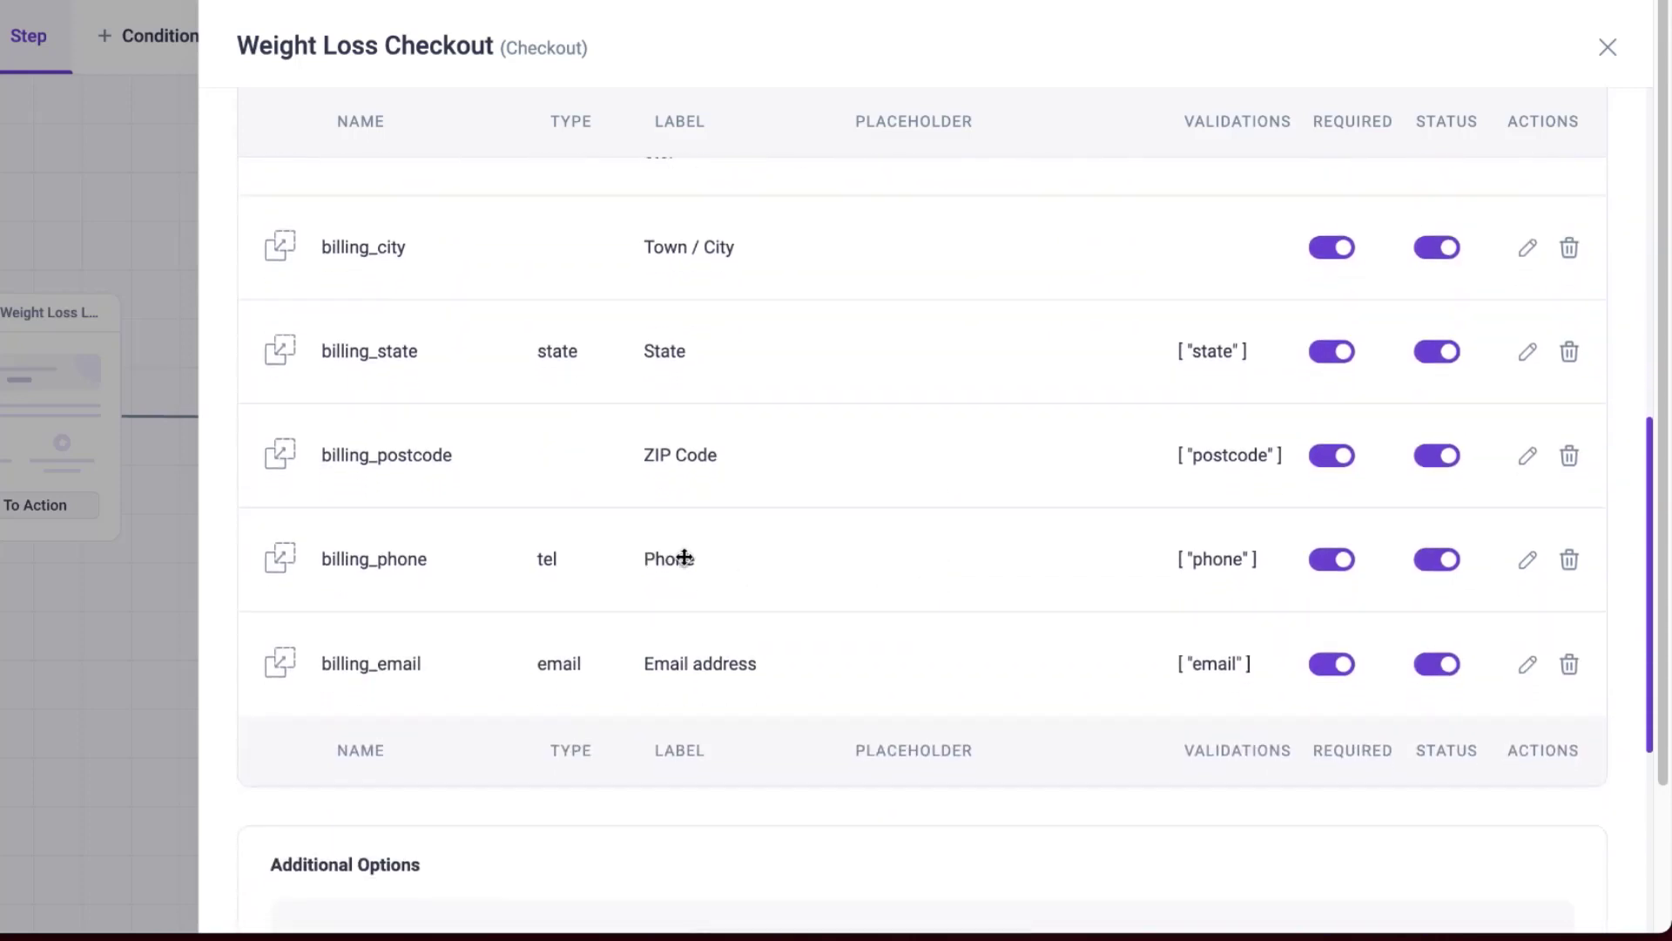
# Make the billing_phone field optional and disable it in the checkout's billing fields
pyautogui.click(1326, 566)
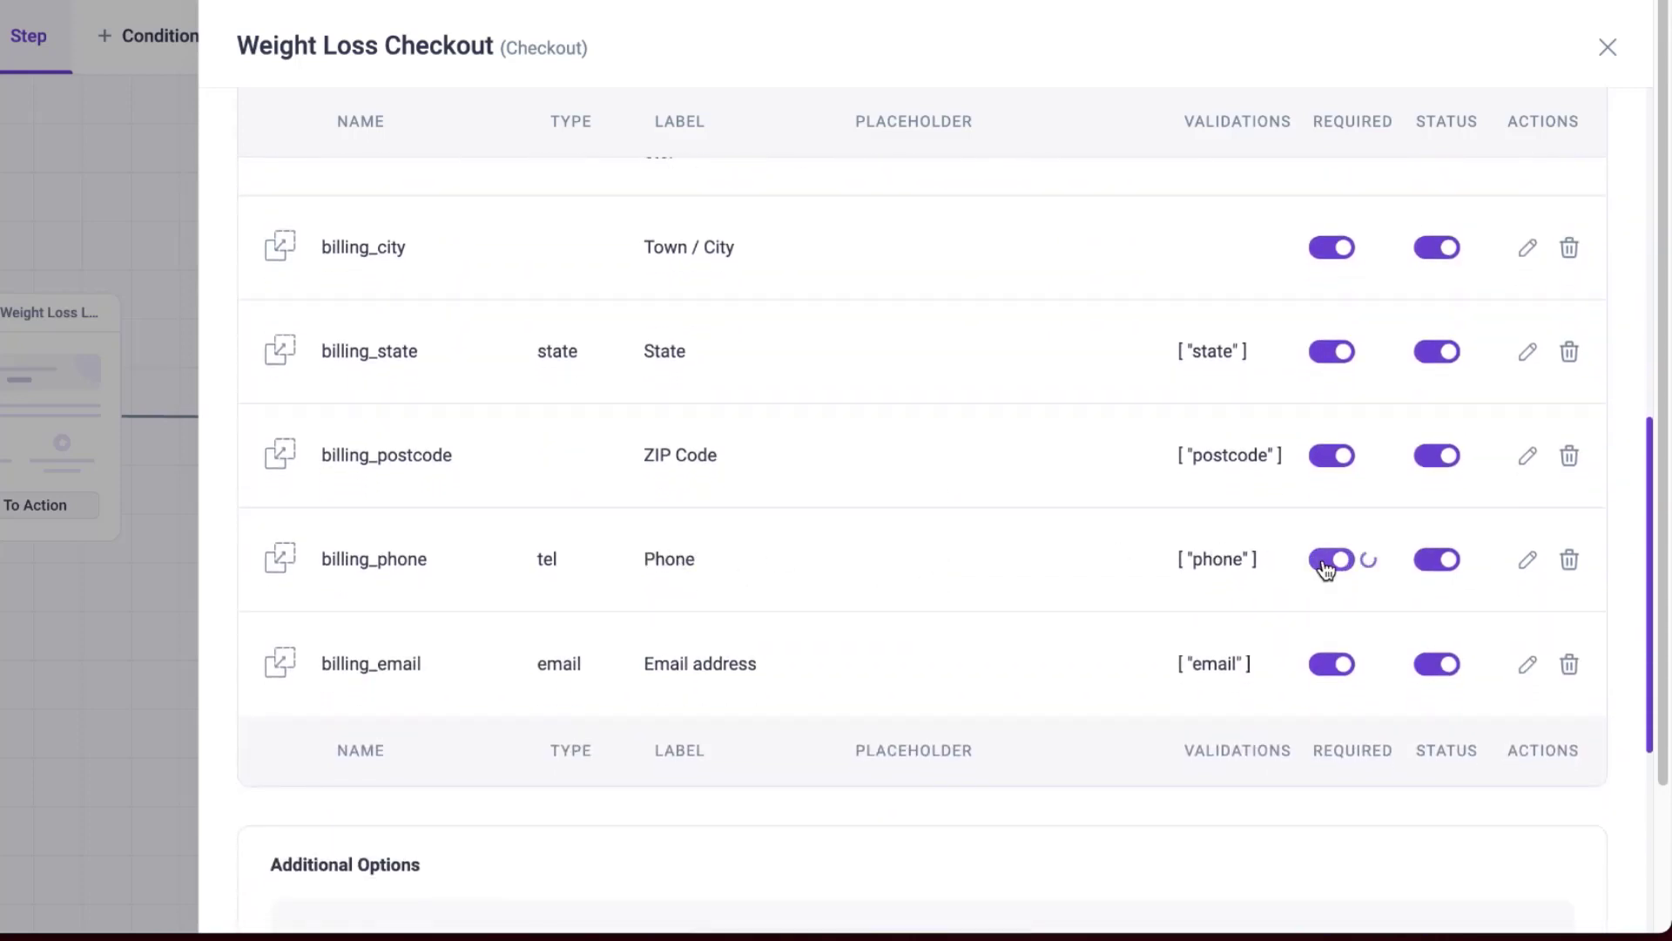
pyautogui.click(1425, 570)
pyautogui.scroll(-6, 740, 545)
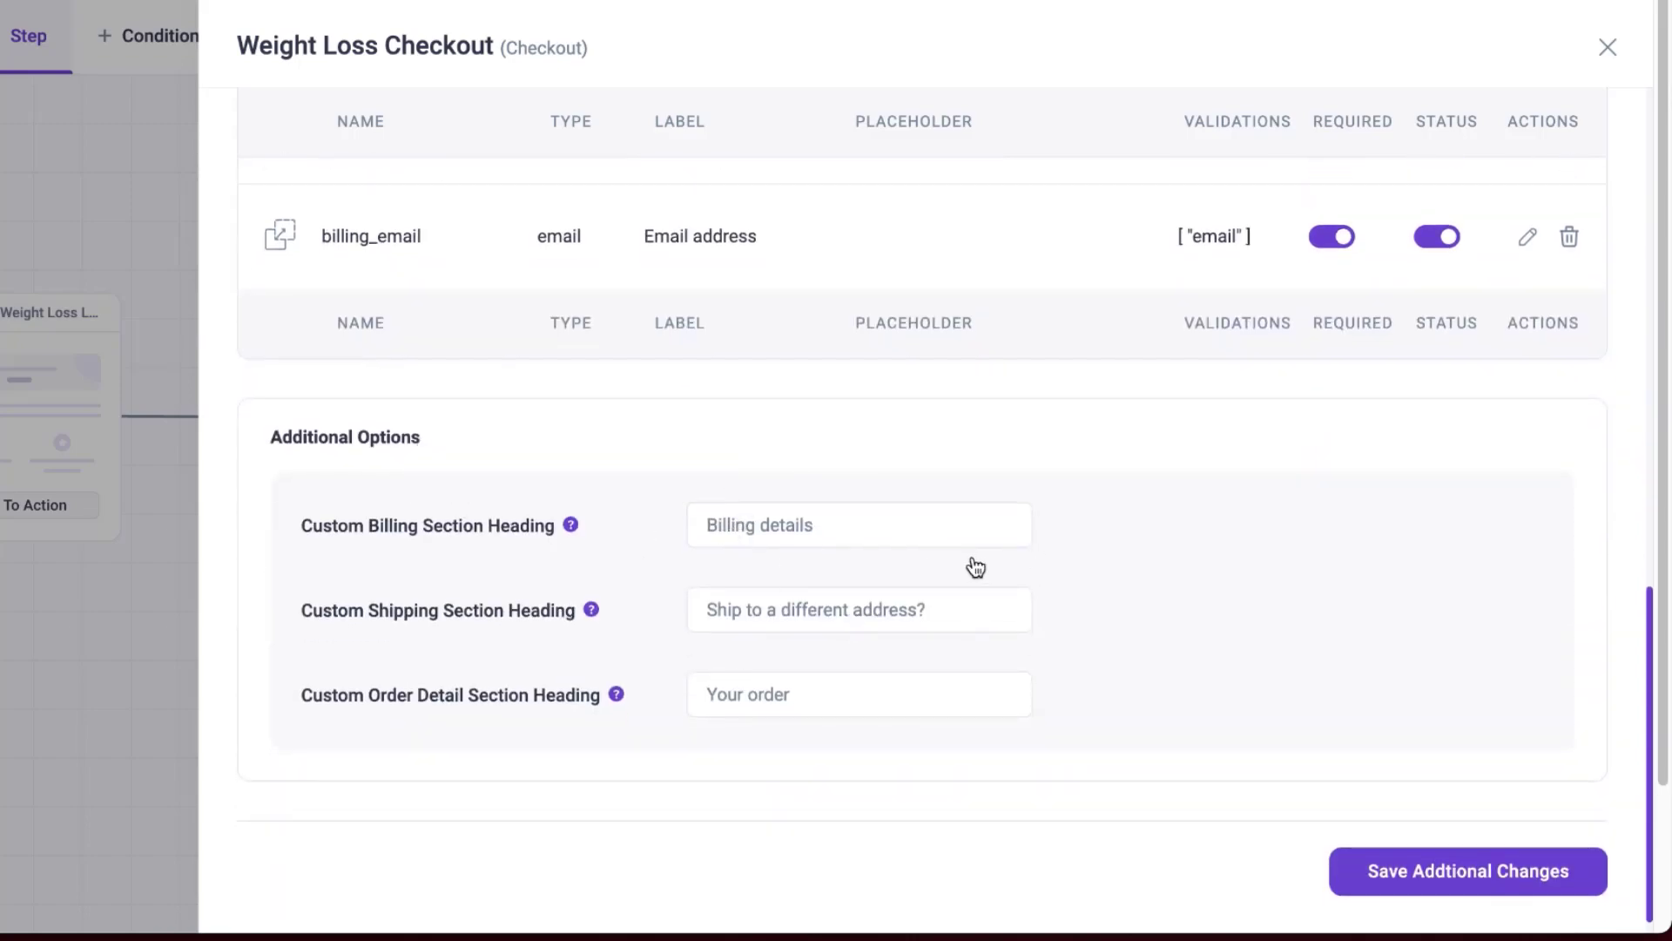
# Disable the order_comments field in the checkout's additional fields
pyautogui.scroll(9, 1034, 562)
pyautogui.scroll(8, 1055, 558)
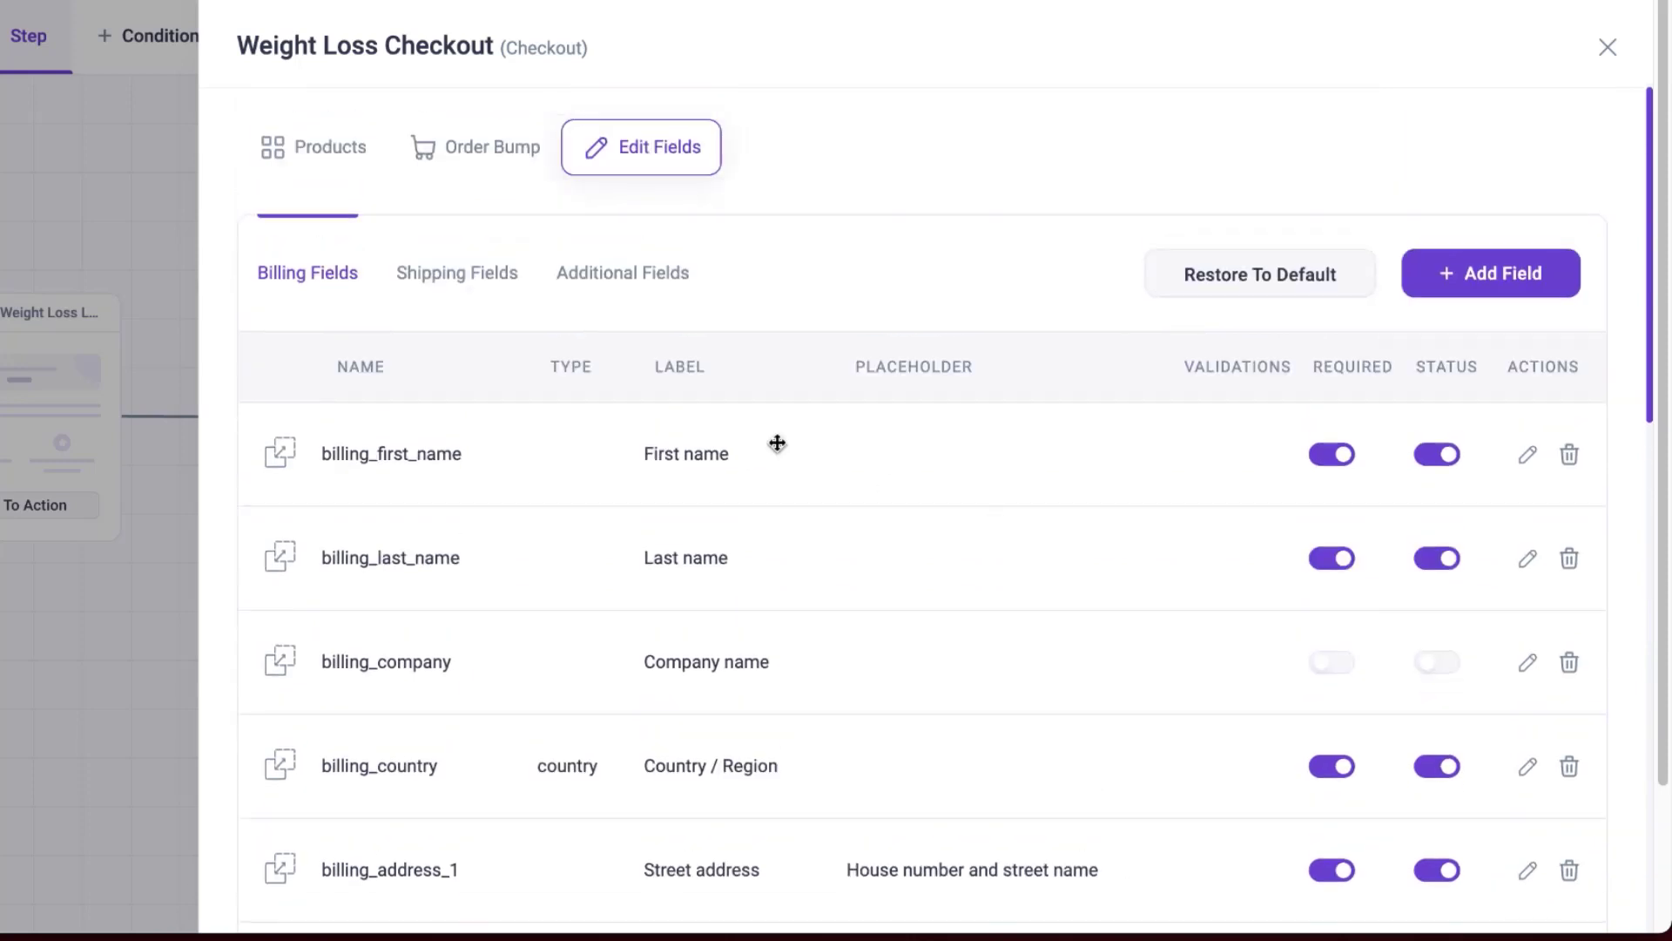
pyautogui.click(597, 277)
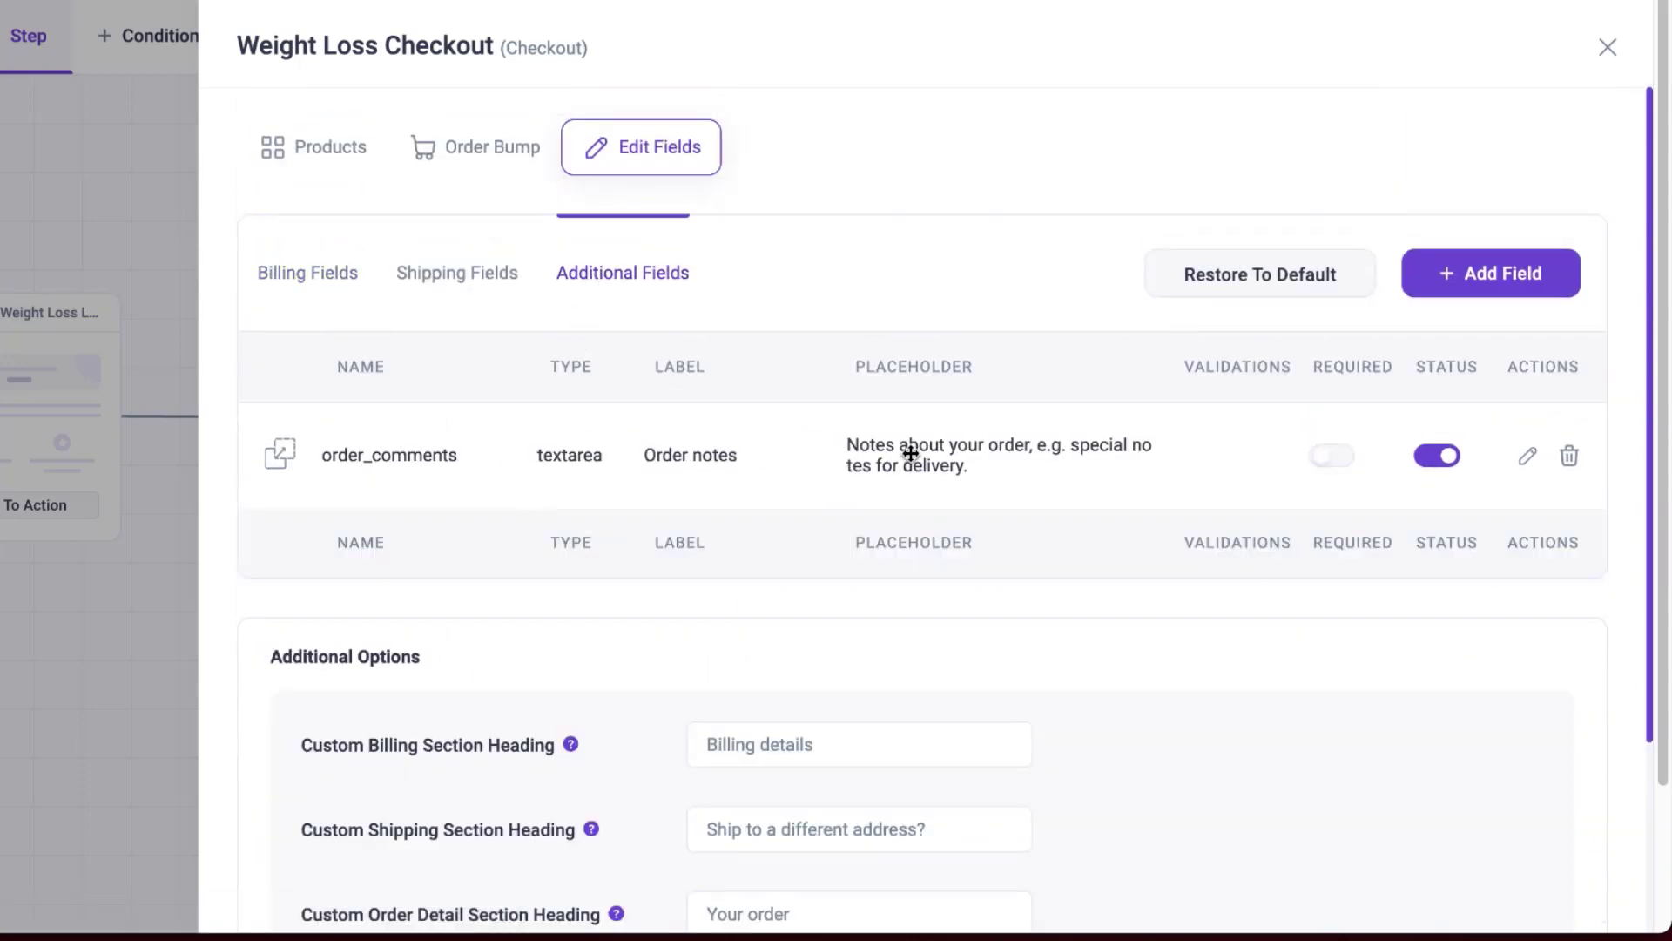
pyautogui.click(1437, 456)
# Disable the shipping_company field in the checkout's shipping fields and save the additional changes
pyautogui.click(481, 277)
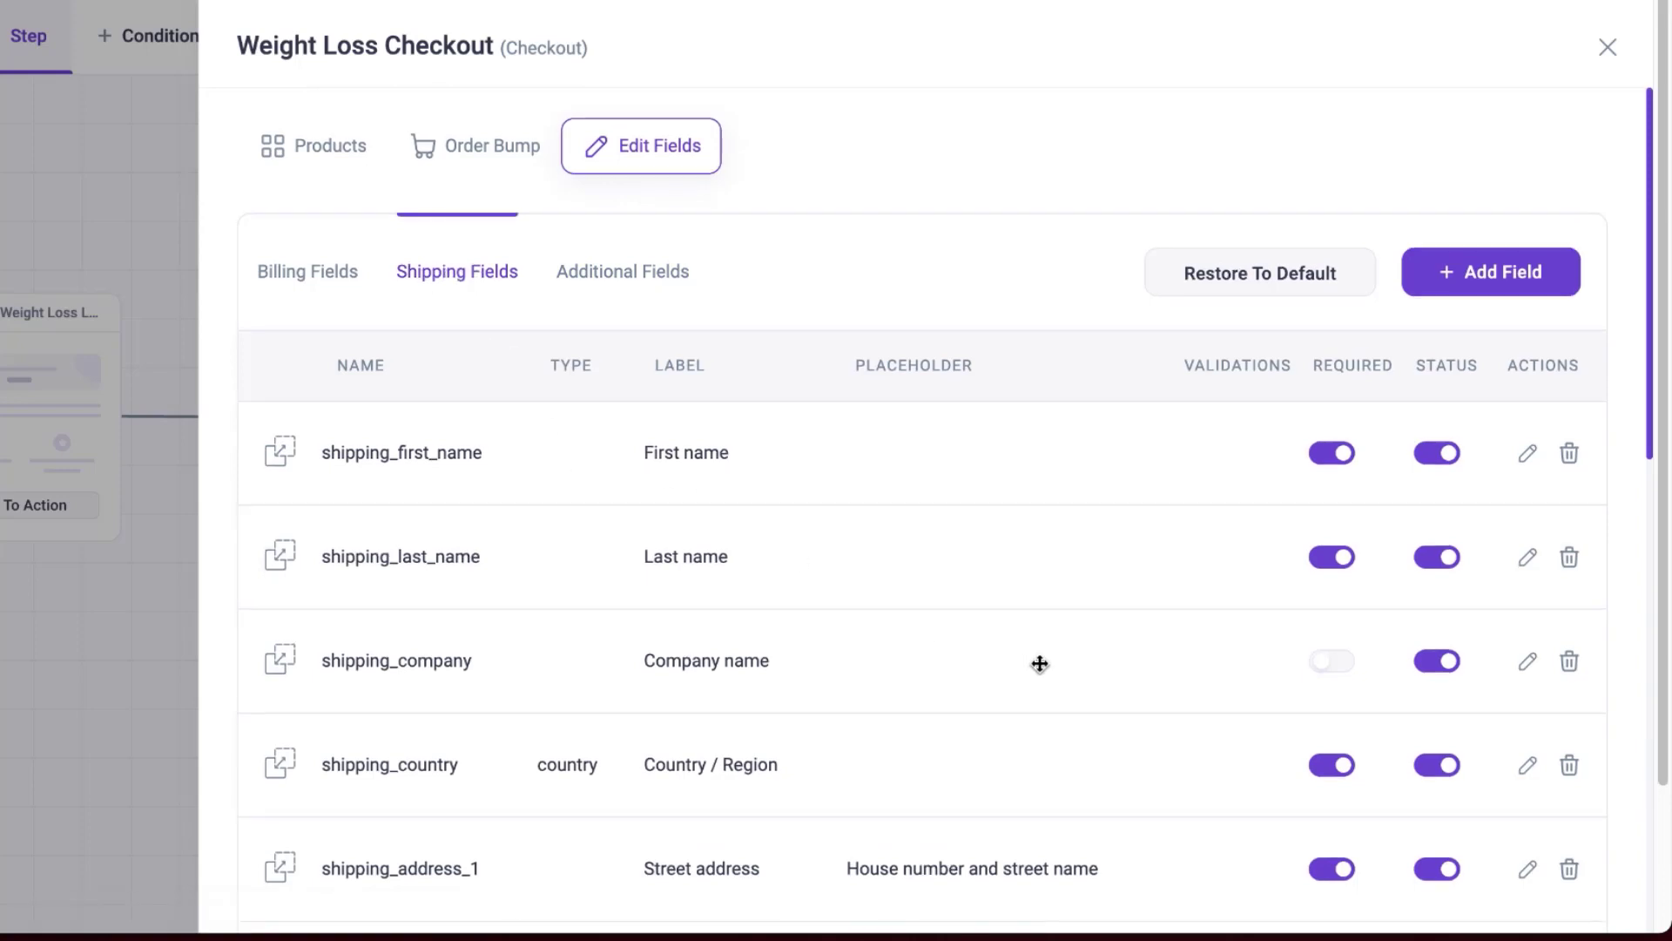
pyautogui.scroll(-1, 1040, 663)
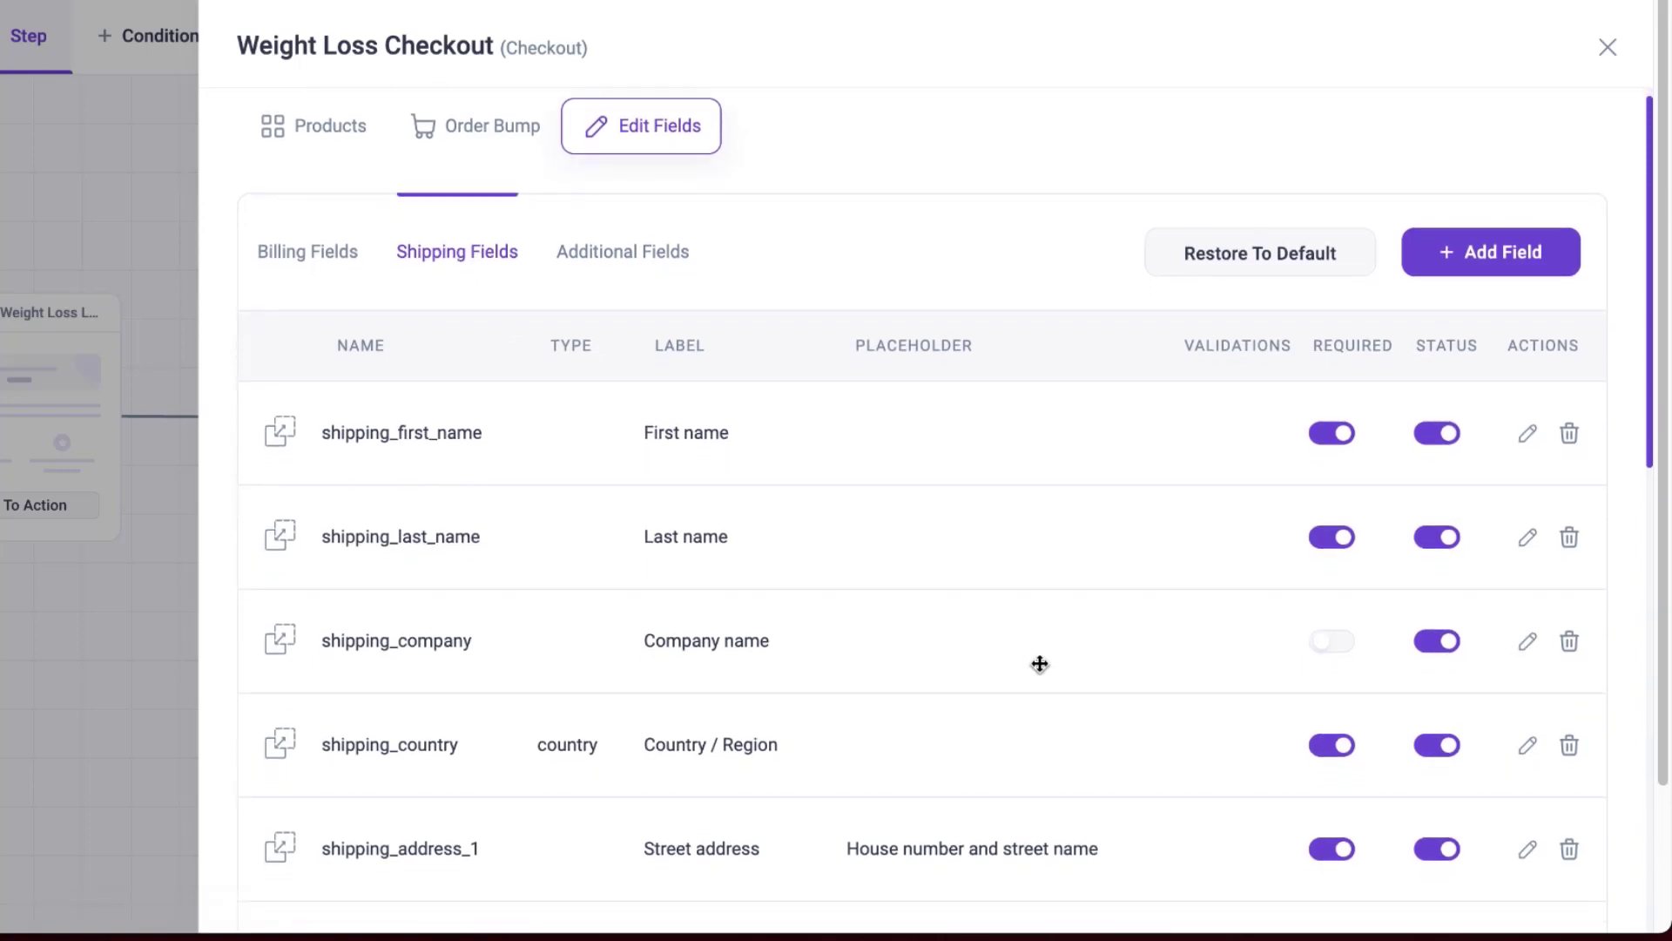
pyautogui.click(1431, 633)
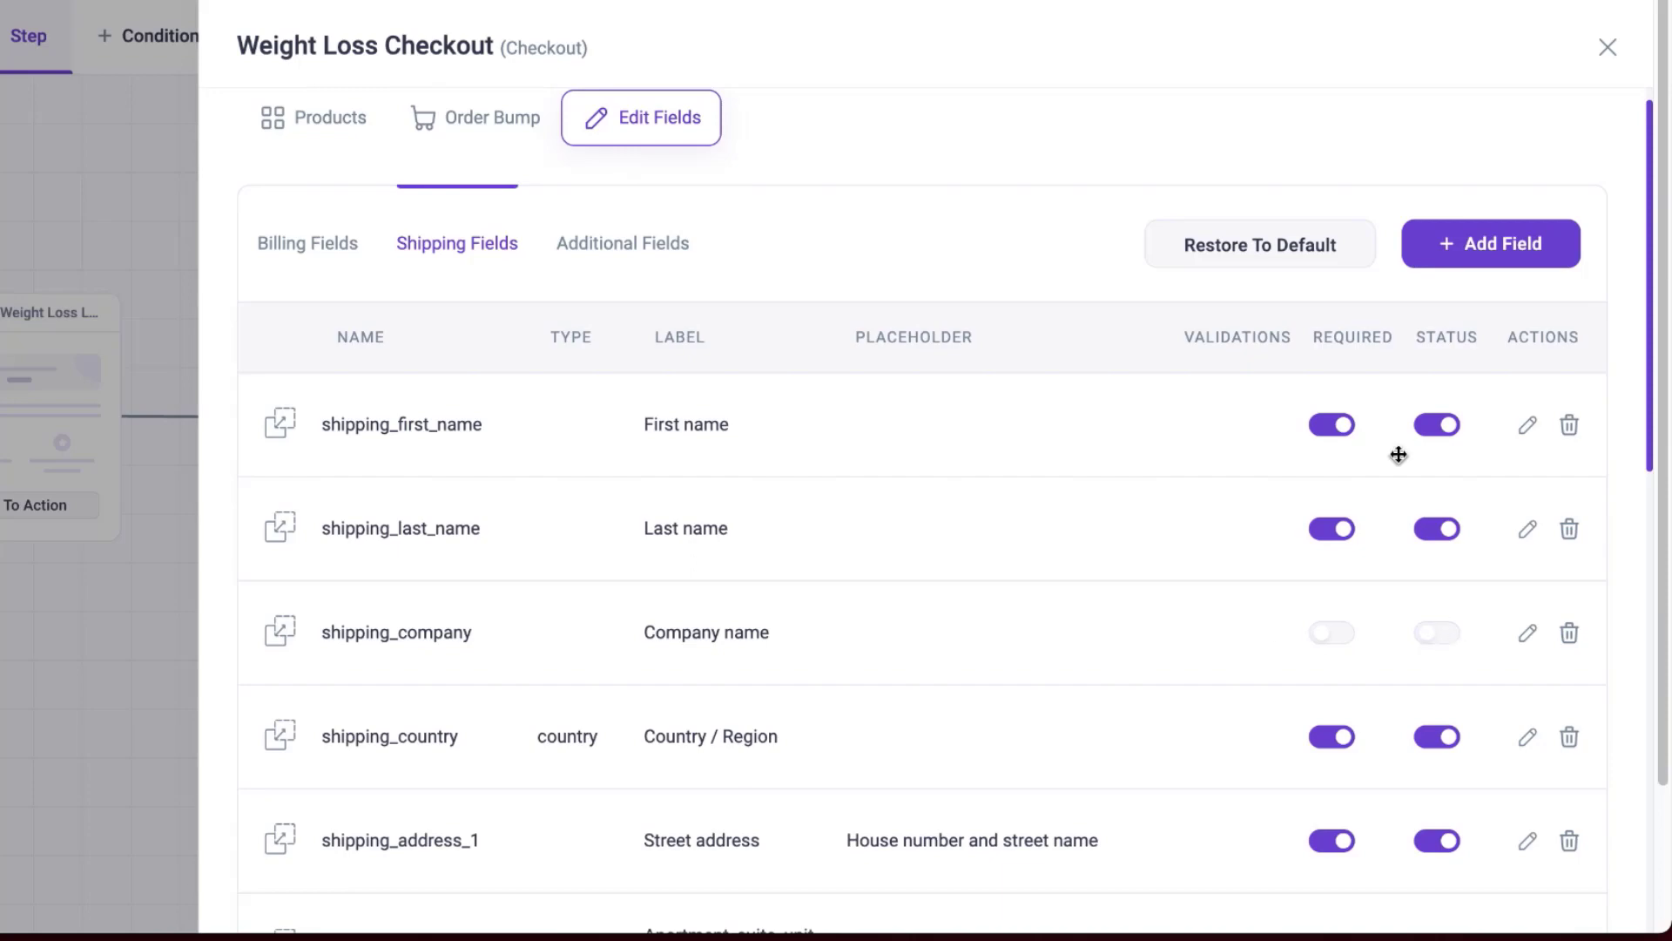
pyautogui.scroll(-5, 1142, 709)
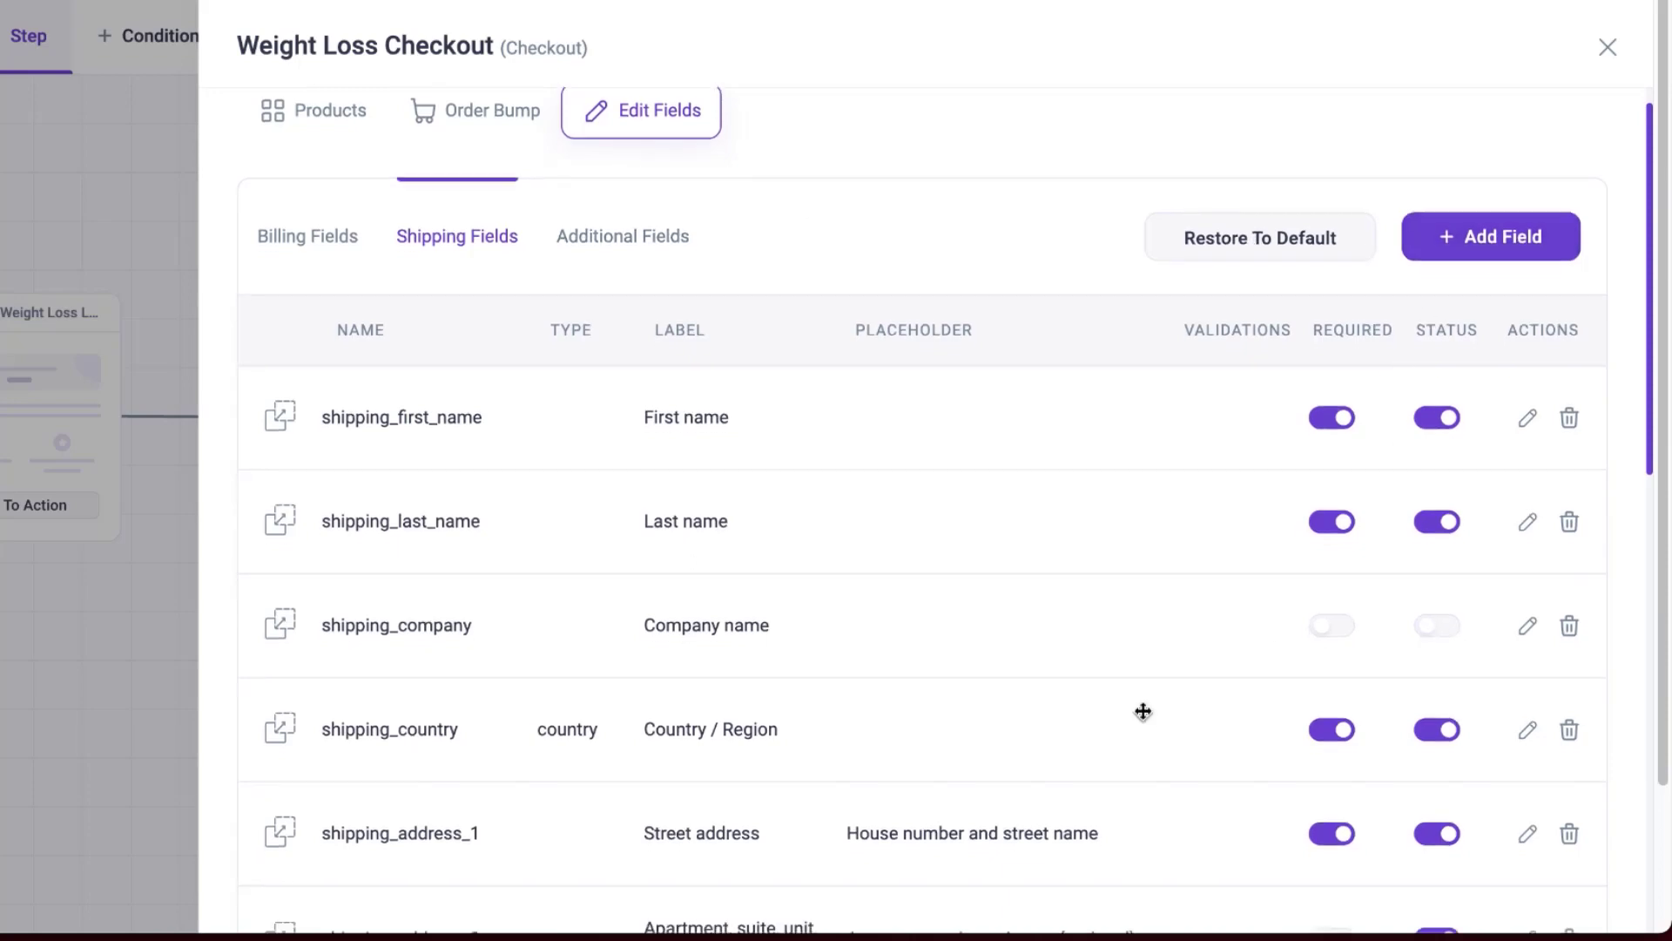
pyautogui.scroll(2, 1143, 711)
pyautogui.scroll(-8, 1143, 709)
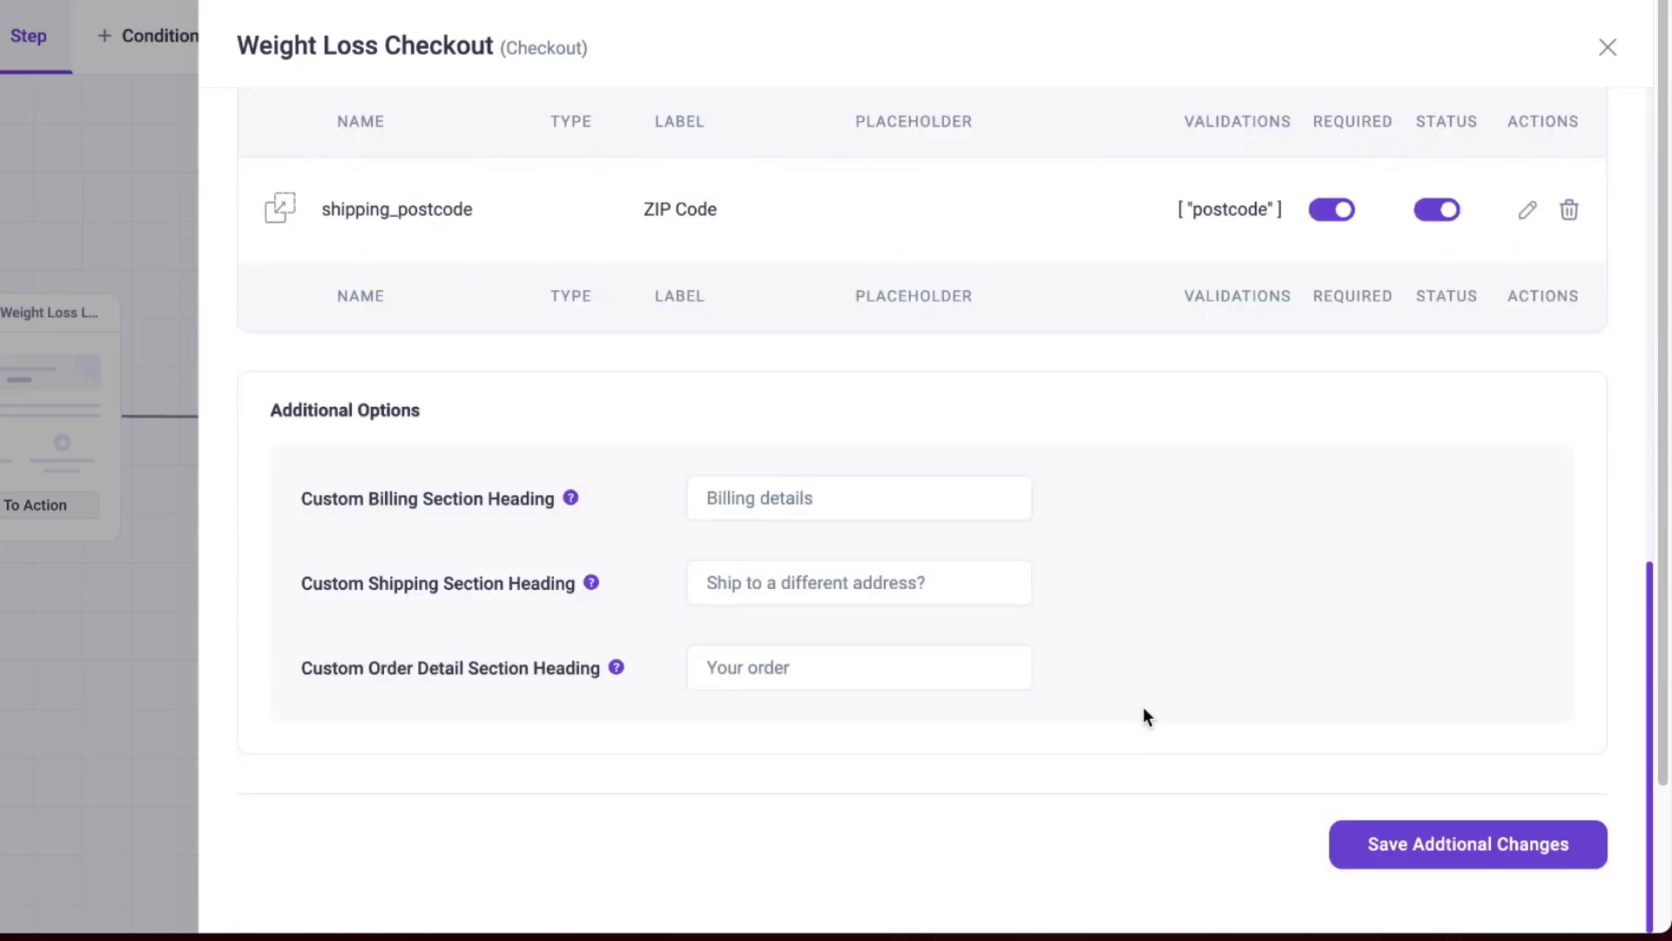
pyautogui.click(1472, 850)
# Enable the checkout's order bump to view its options, then turn it off and save the changes
pyautogui.scroll(10, 1011, 589)
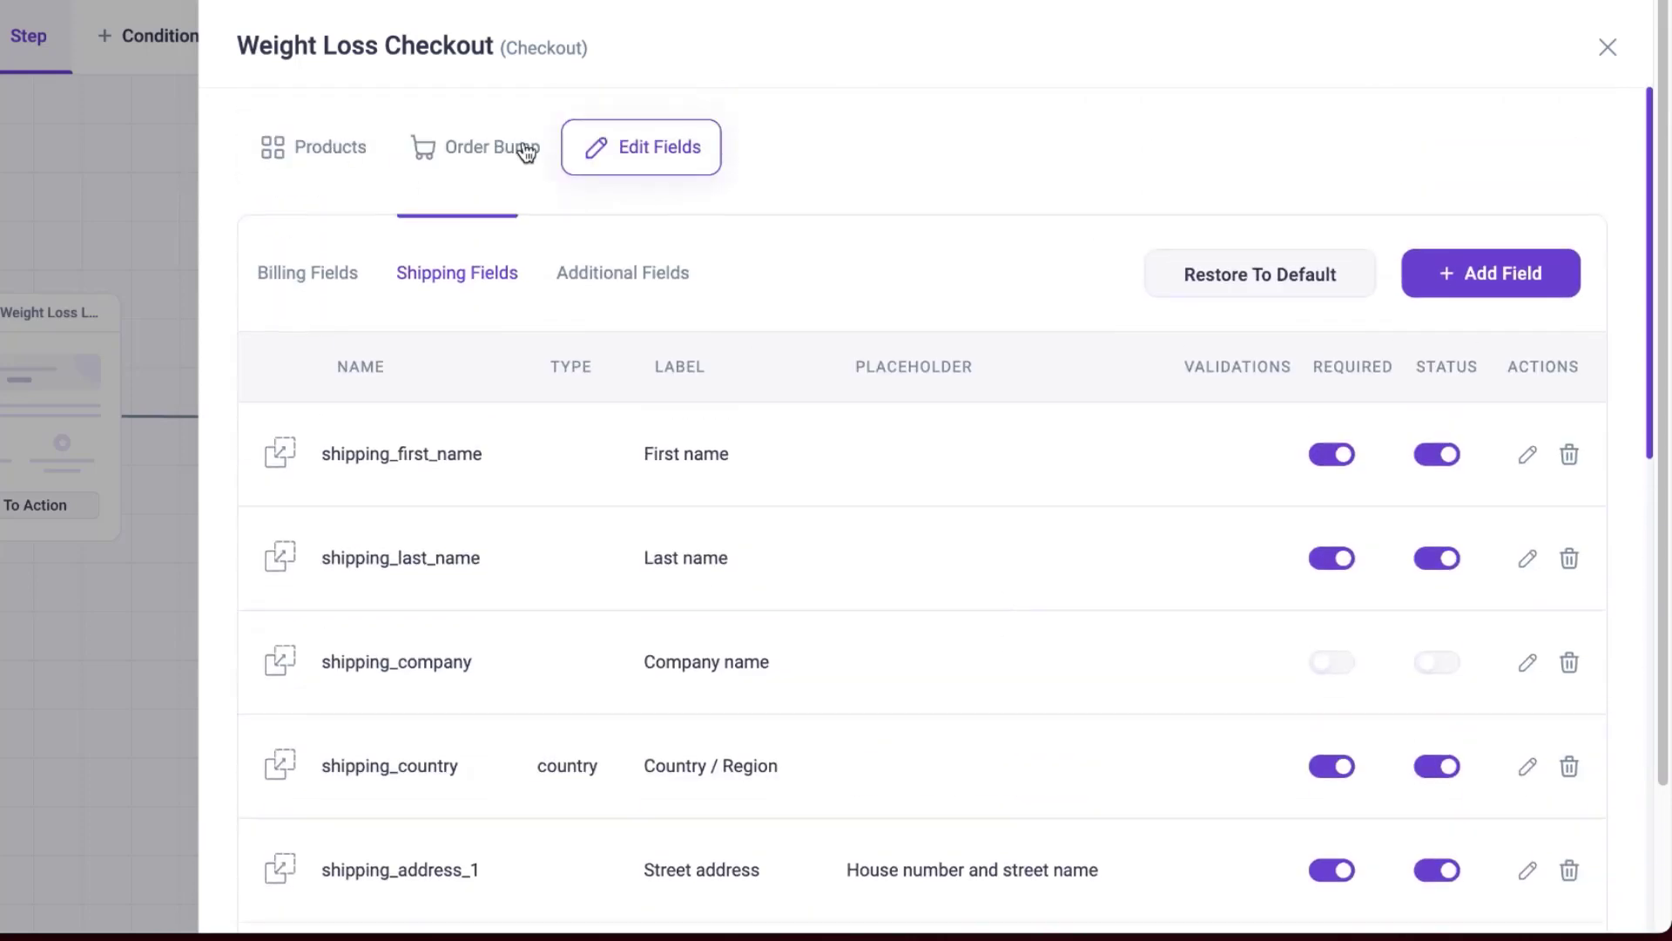
pyautogui.click(502, 159)
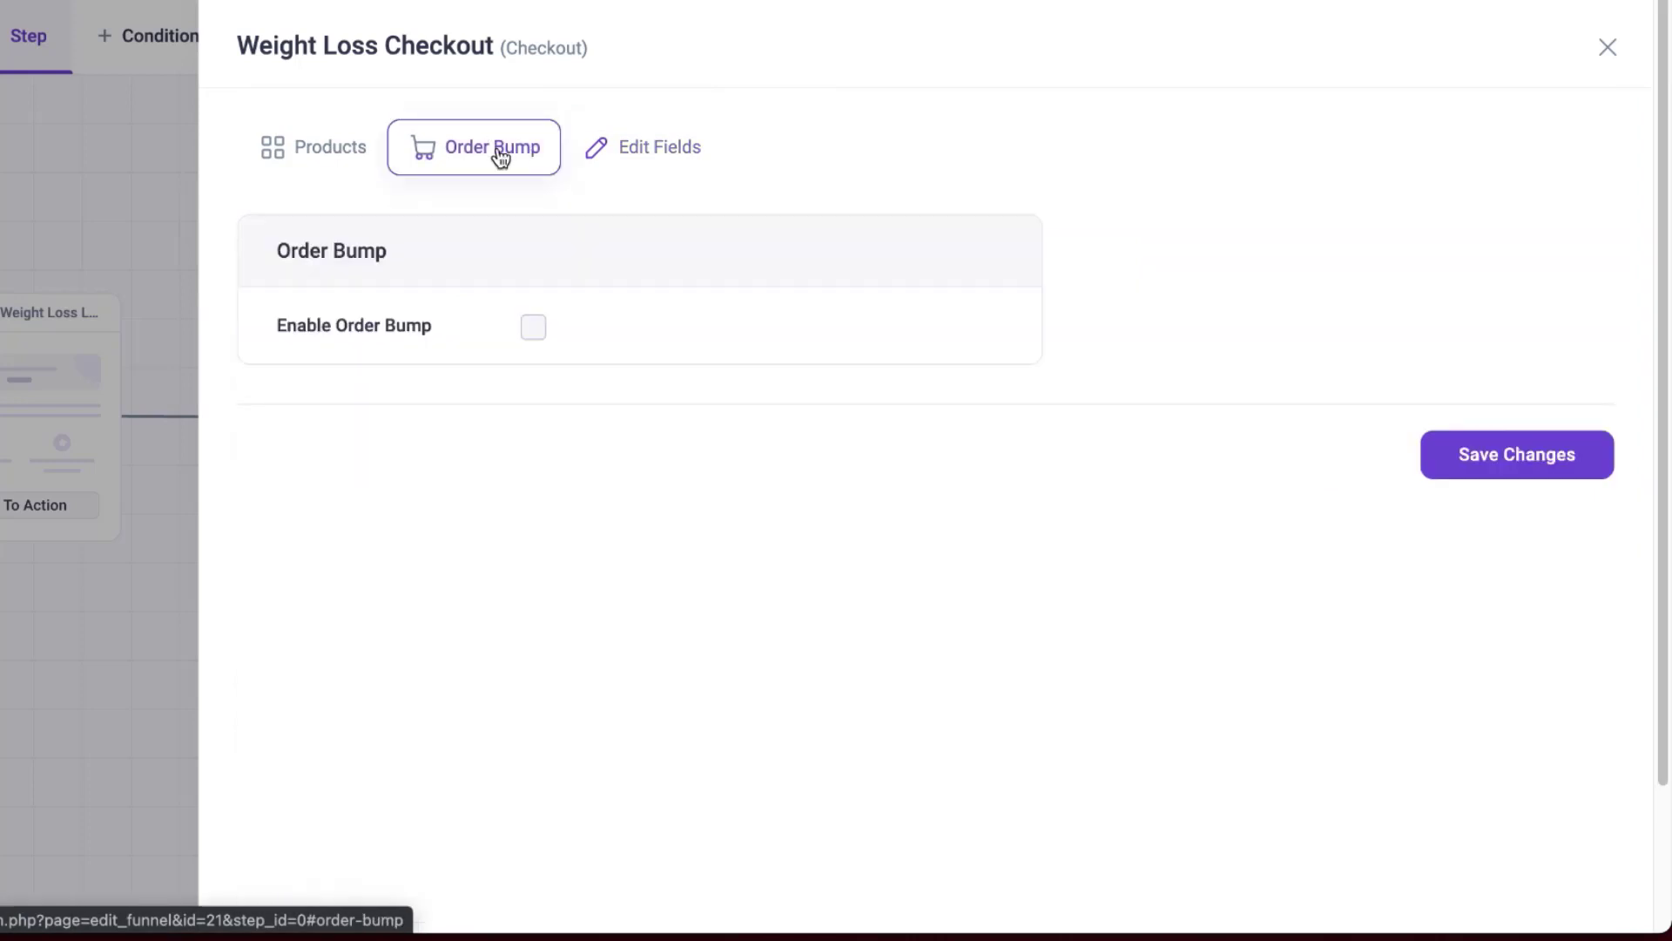
pyautogui.click(535, 338)
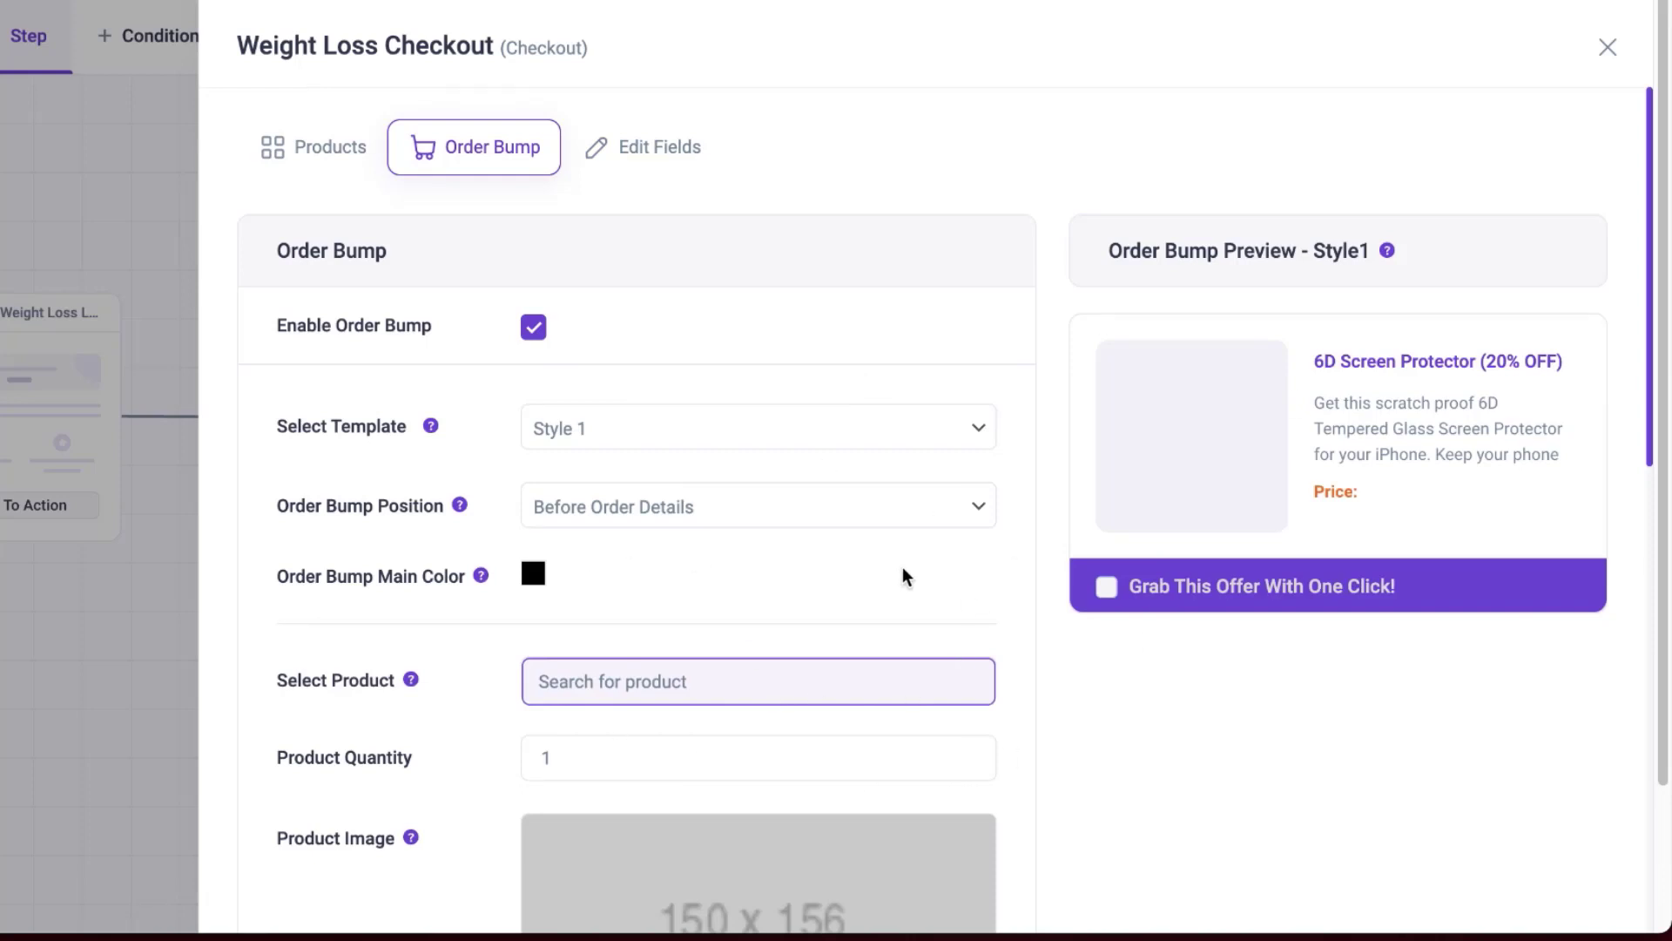
pyautogui.click(534, 328)
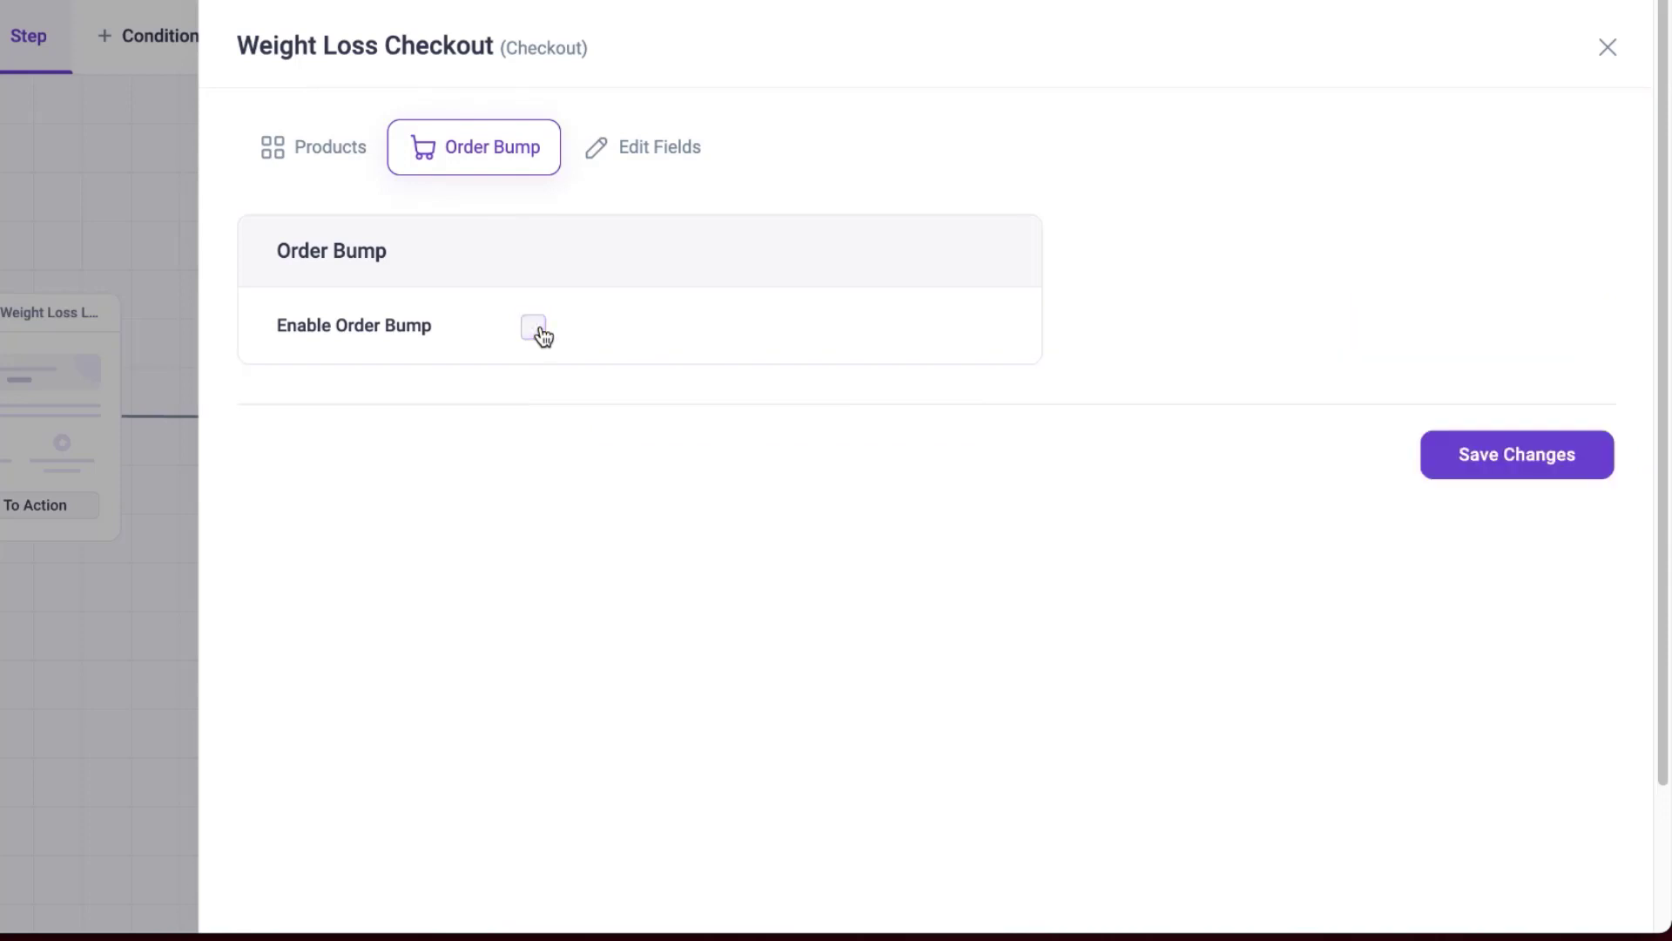
pyautogui.click(1497, 452)
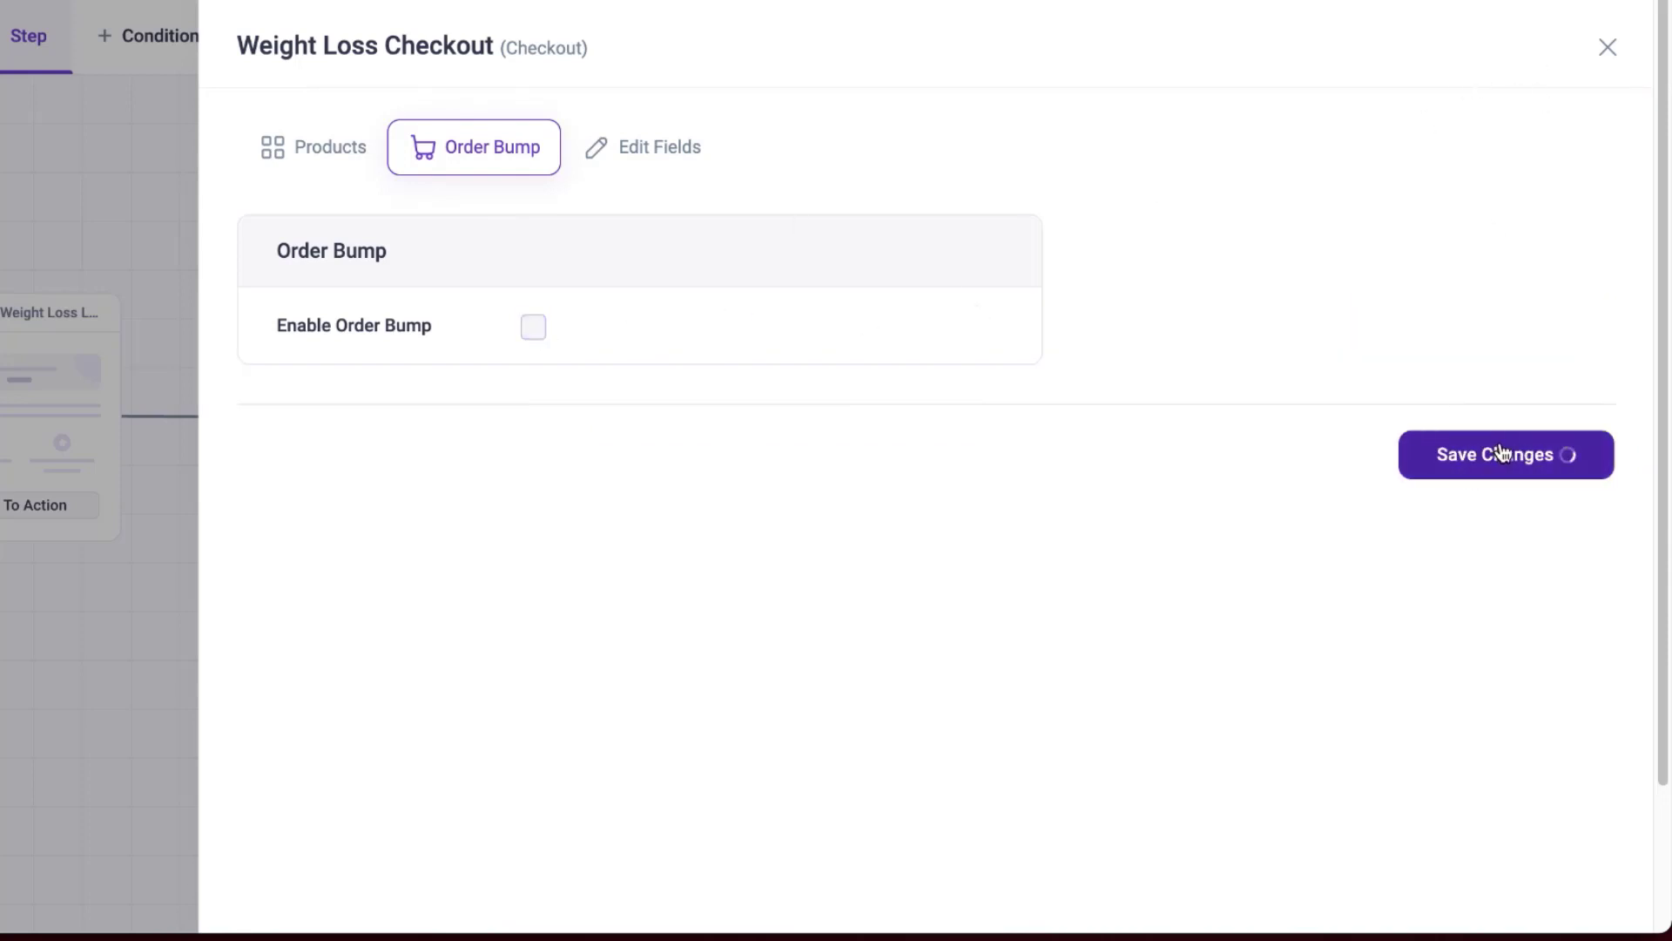
# Close the checkout settings and align the Thank You step horizontally with the Checkout step on the funnel canvas
pyautogui.click(1607, 51)
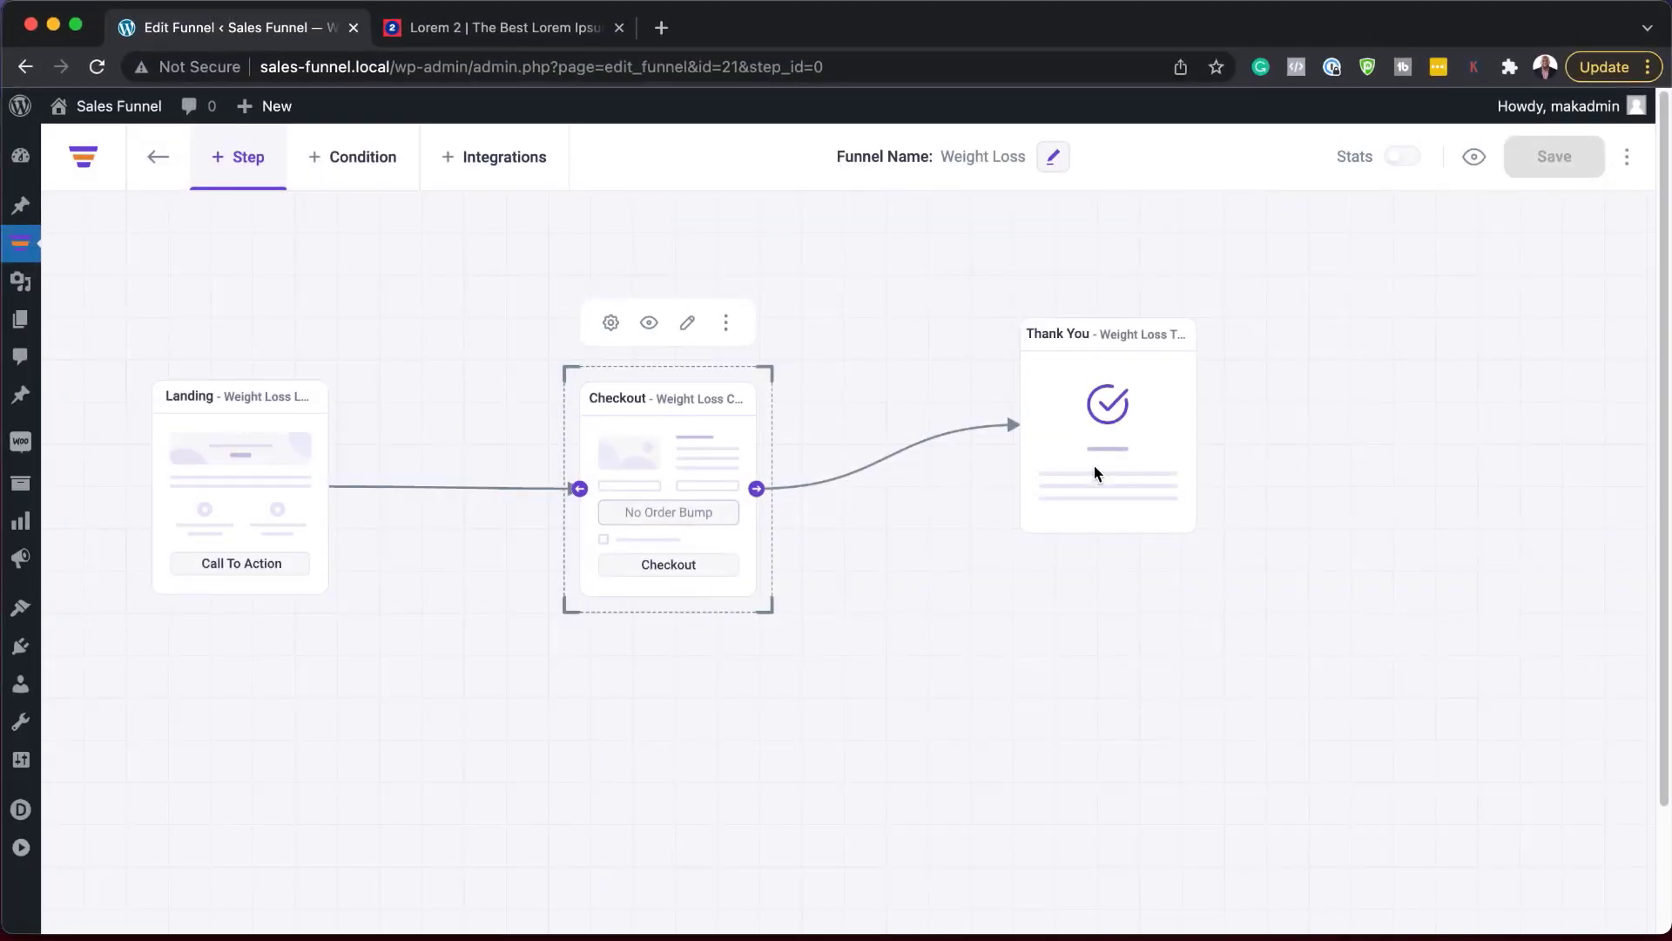
pyautogui.moveTo(1096, 473); pyautogui.dragTo(1112, 541)
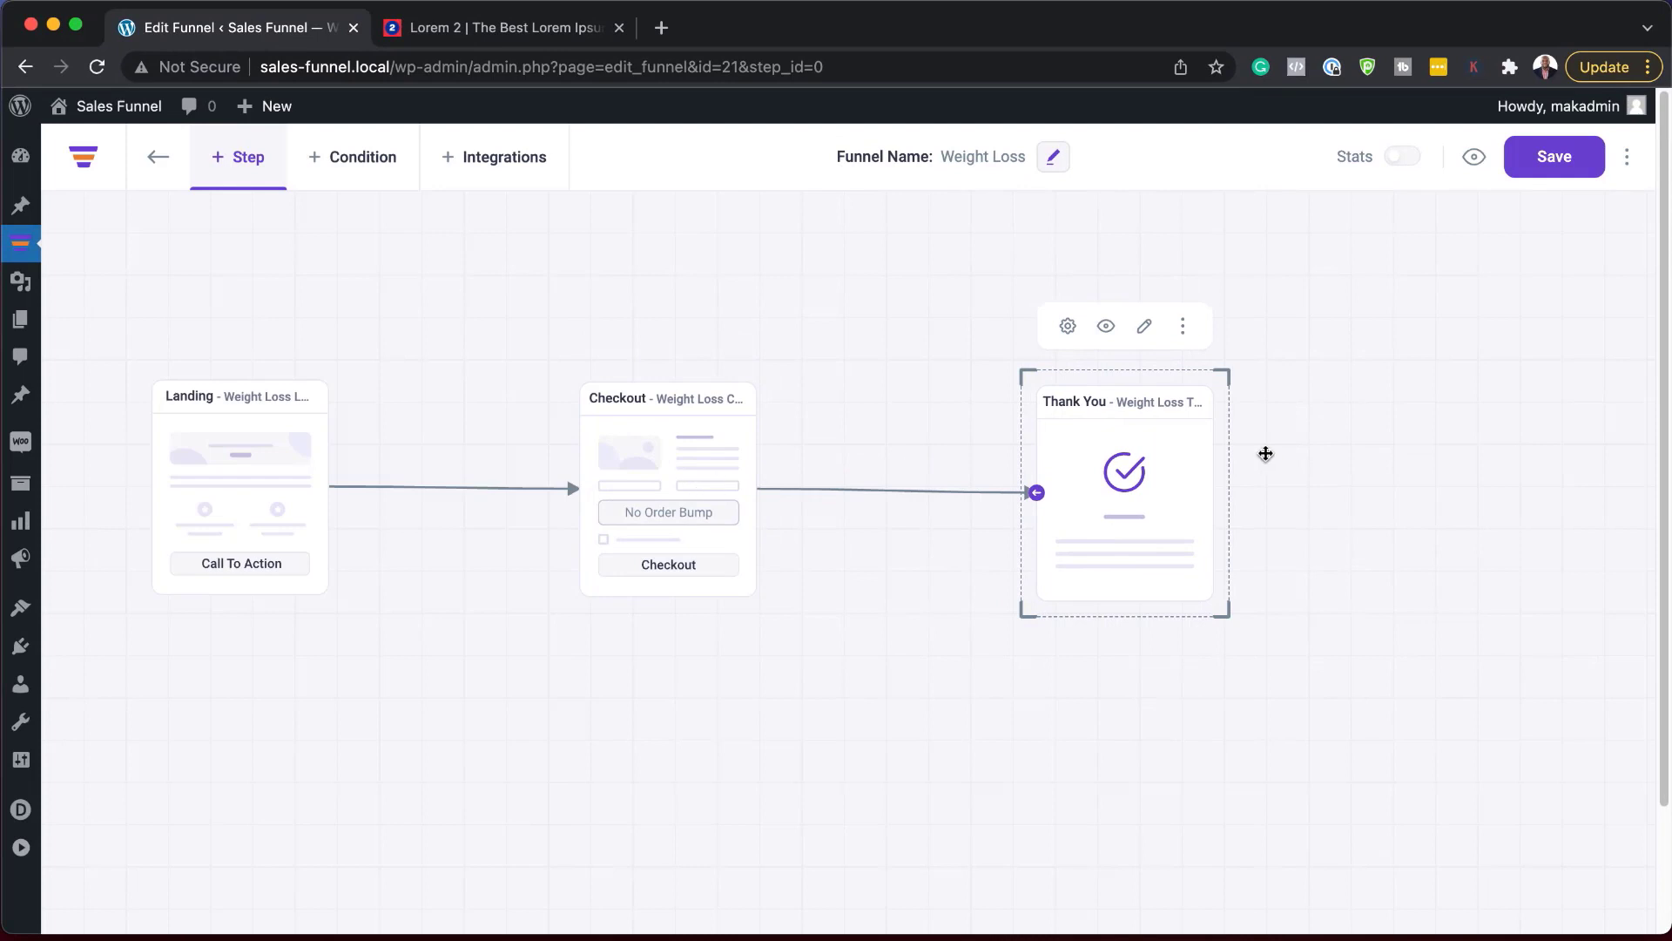
# Preview the Weight Loss Checkout page and examine its billing fields, order summary and Place Order section
pyautogui.click(664, 432)
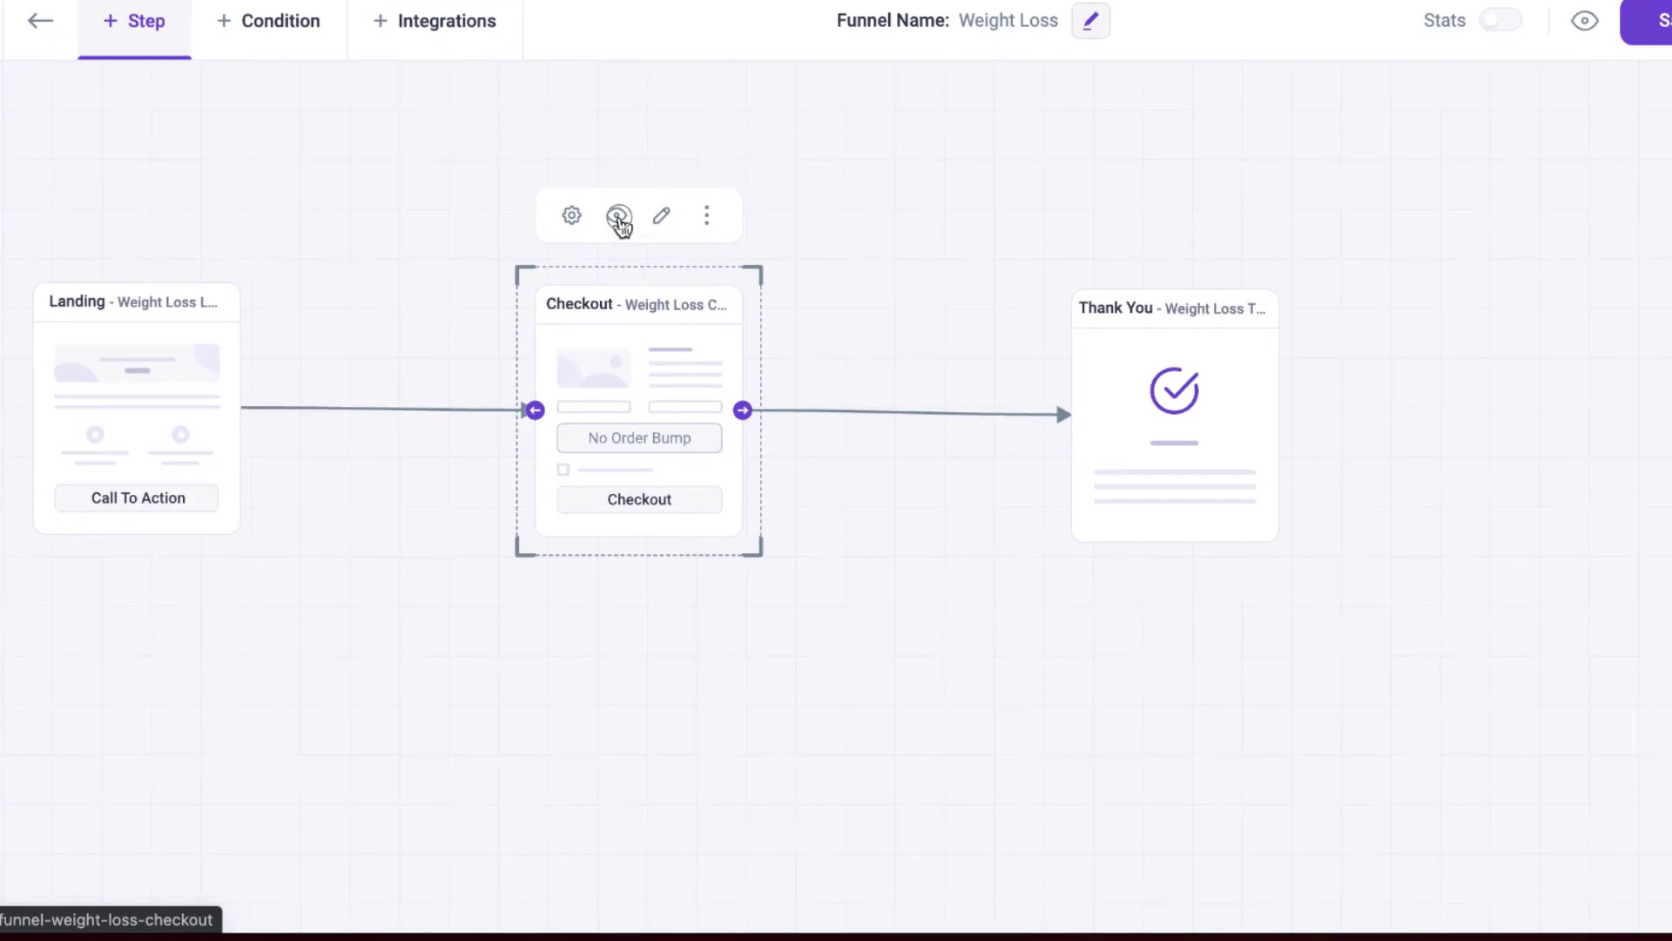
pyautogui.click(619, 218)
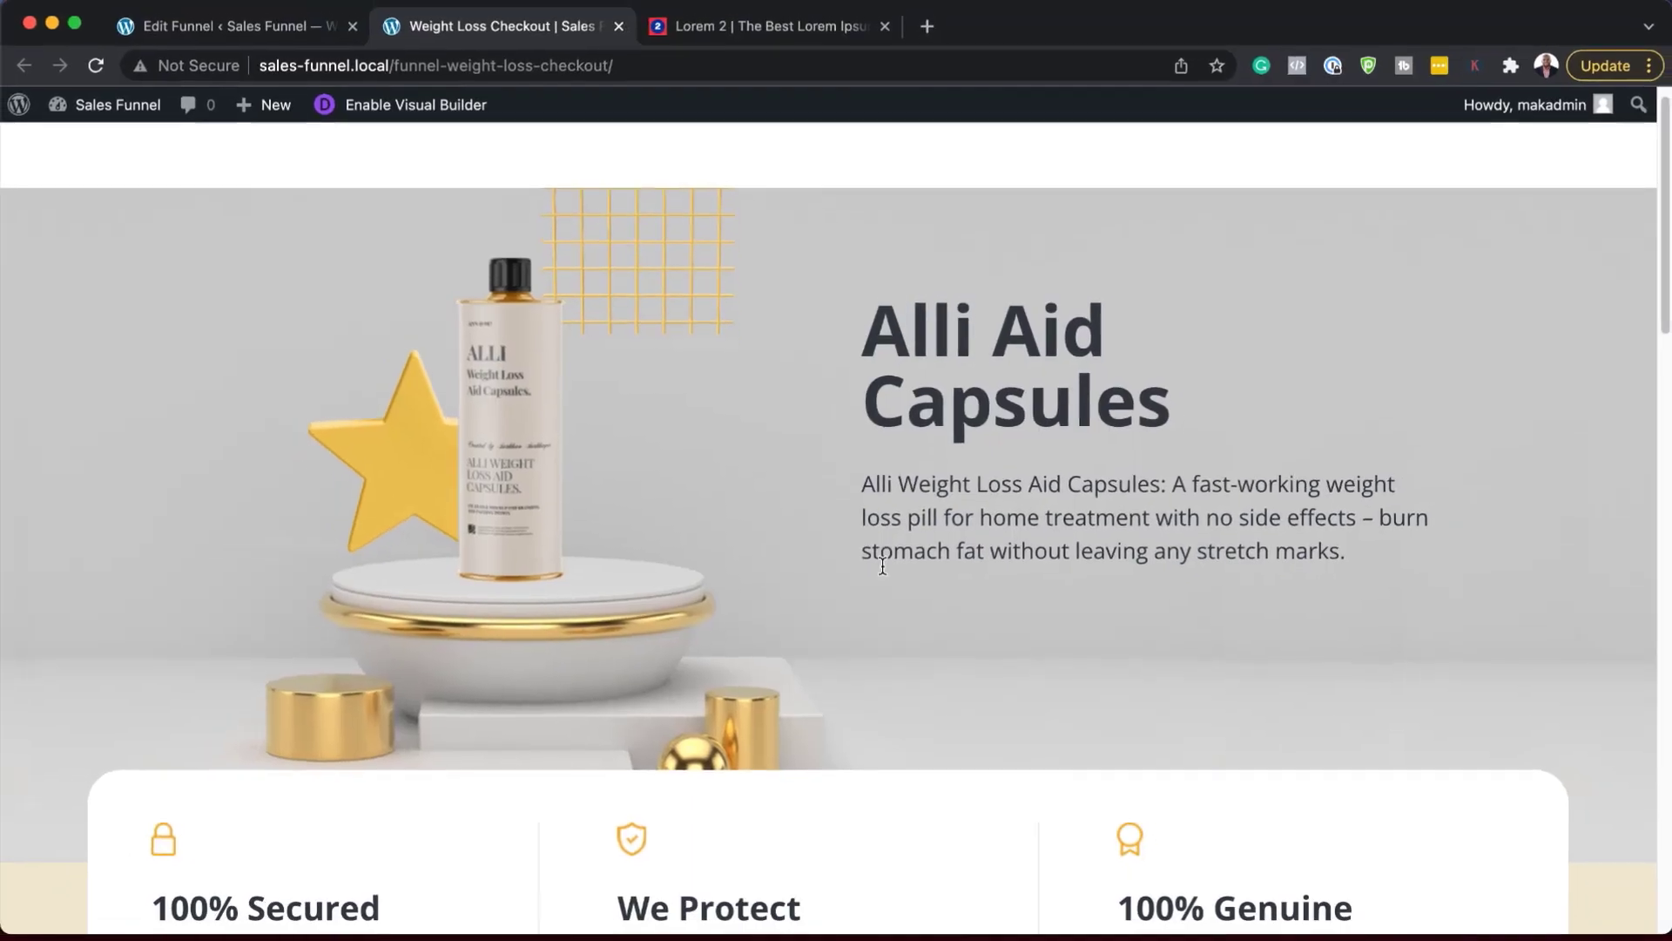
pyautogui.scroll(-8, 881, 571)
pyautogui.scroll(-4, 882, 566)
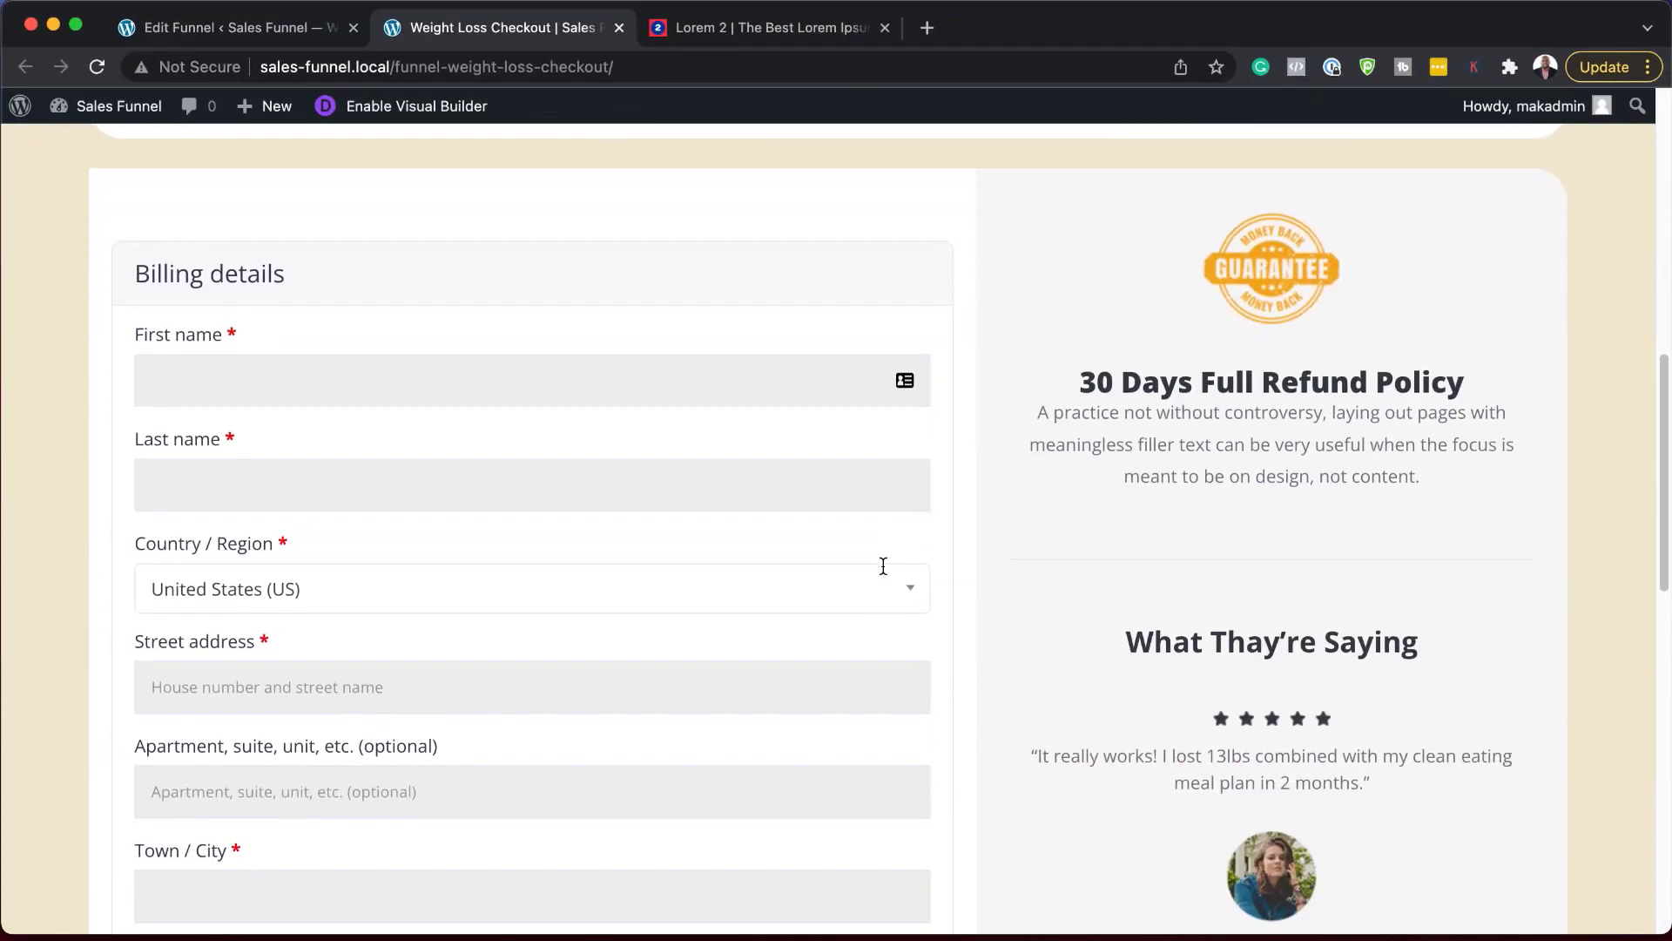
pyautogui.scroll(-9, 885, 570)
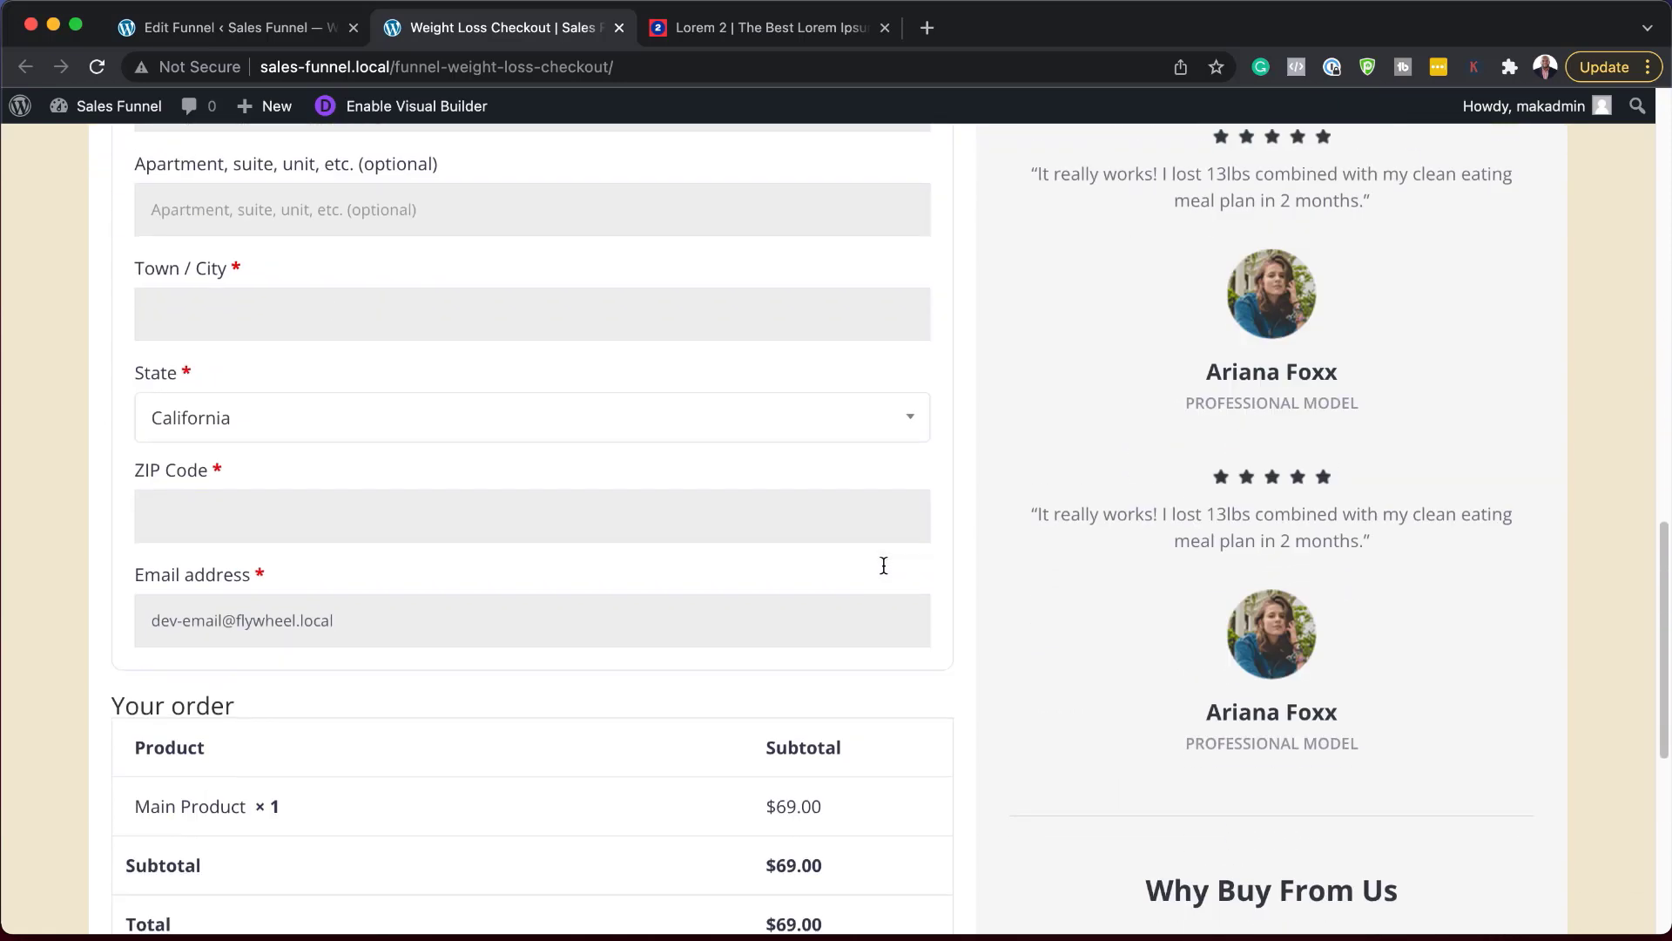
pyautogui.scroll(-1, 883, 566)
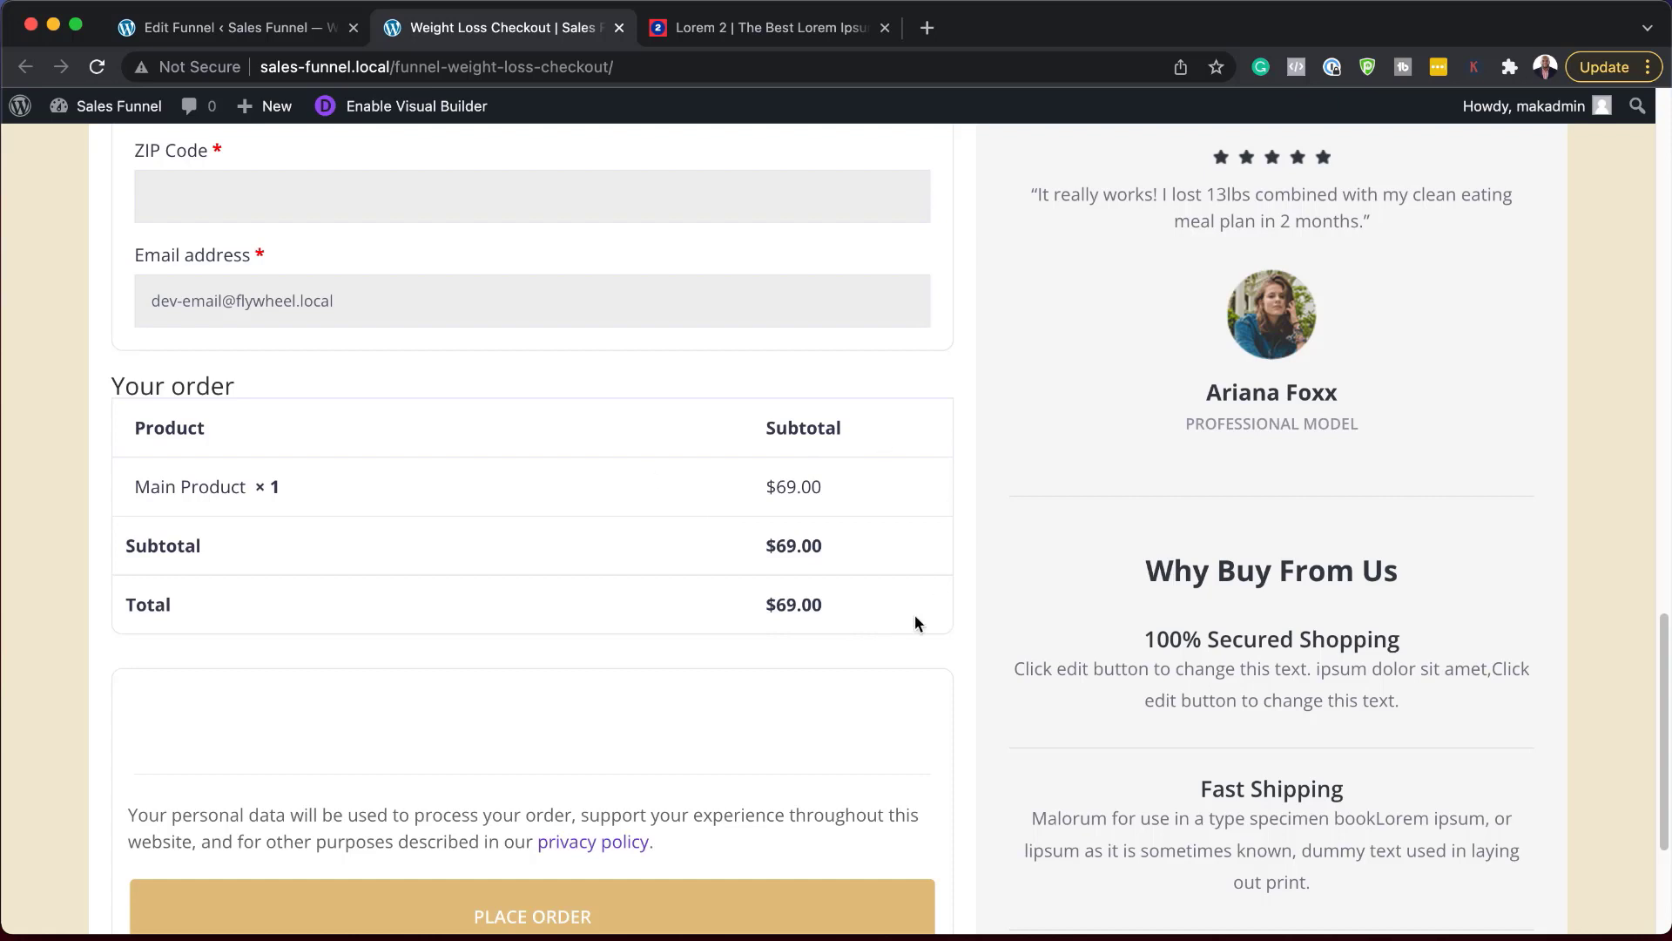
pyautogui.scroll(-4, 897, 601)
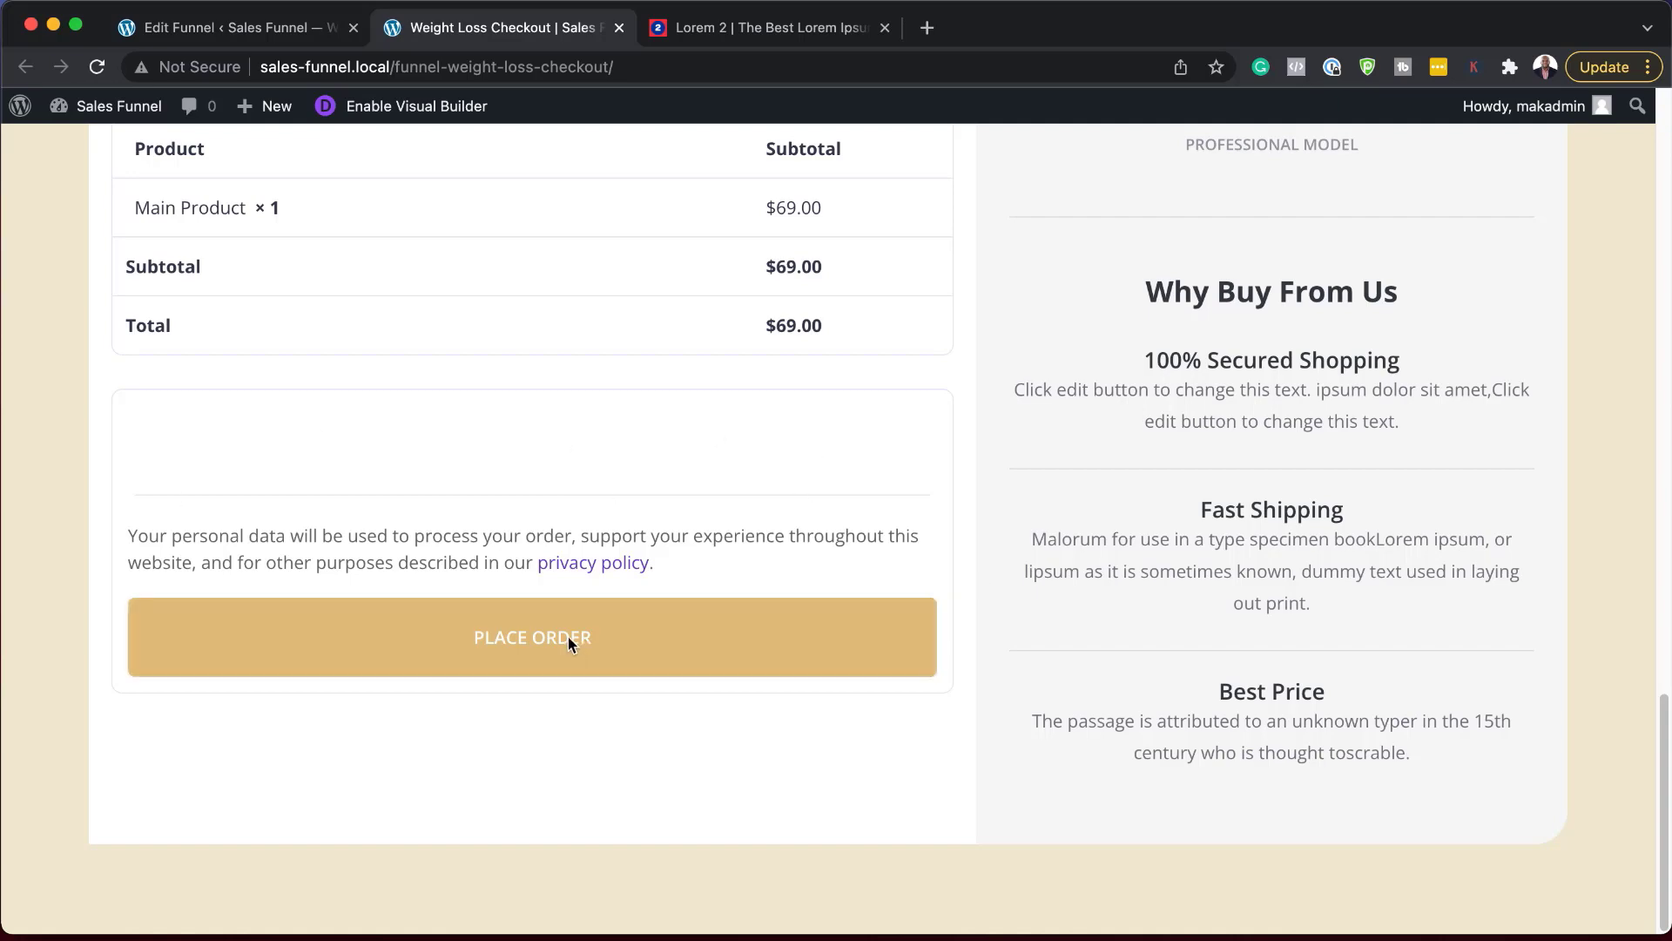
pyautogui.click(826, 678)
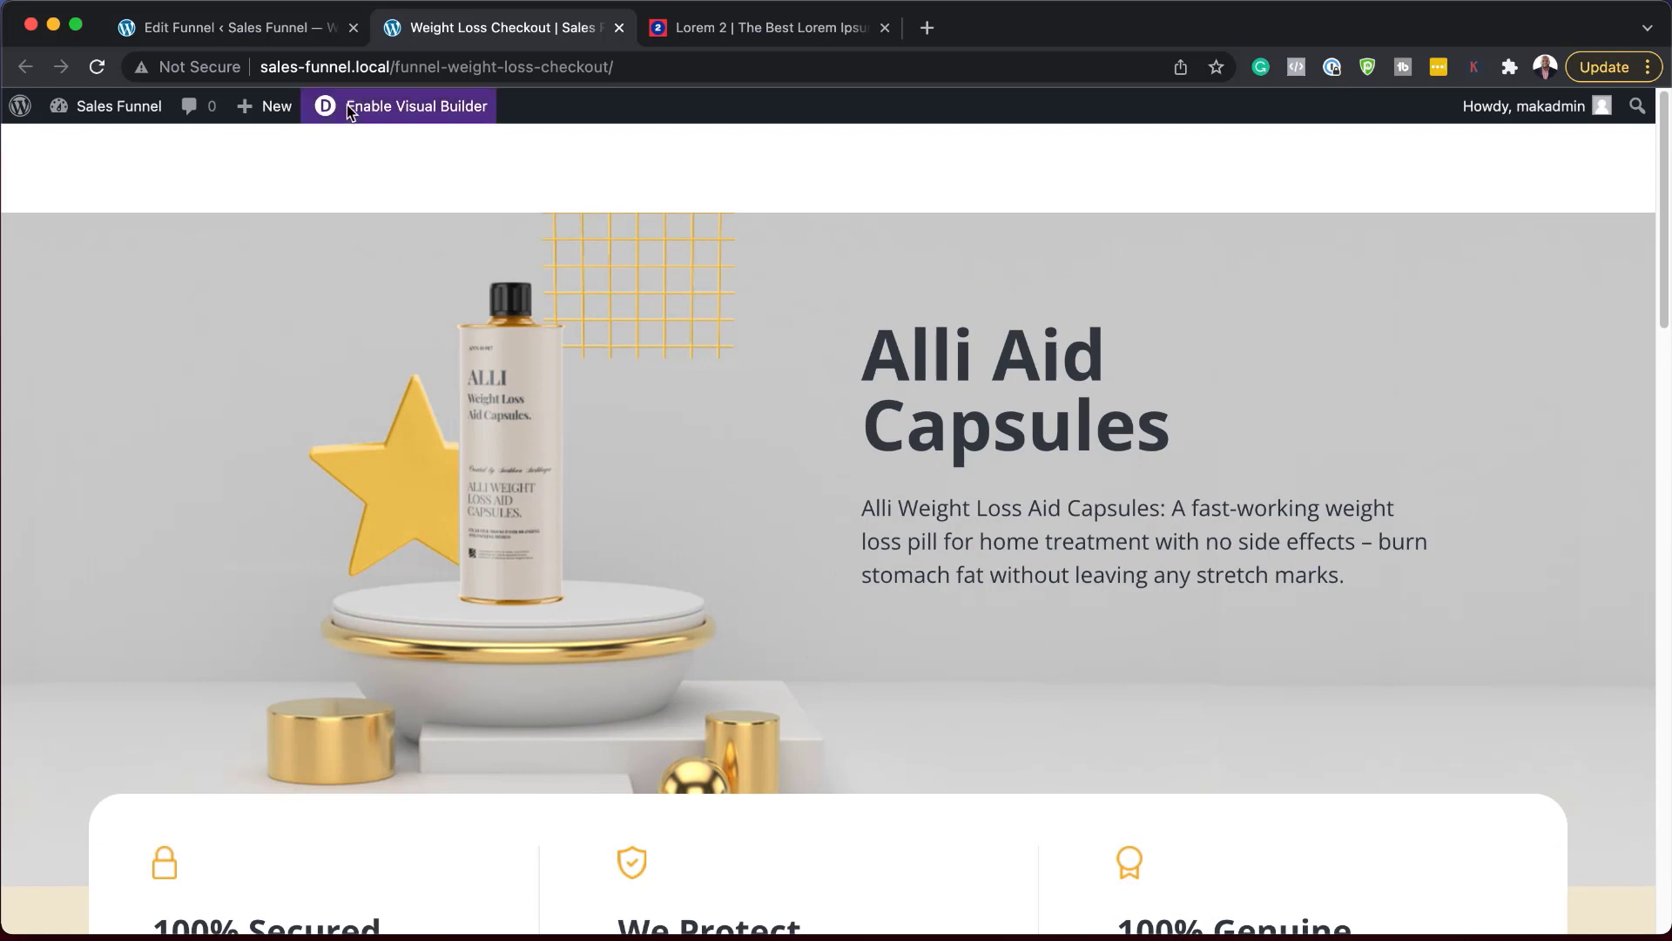
# Open the checkout page in the Divi Visual Builder and set the hero section's top margin to -80px
pyautogui.click(383, 111)
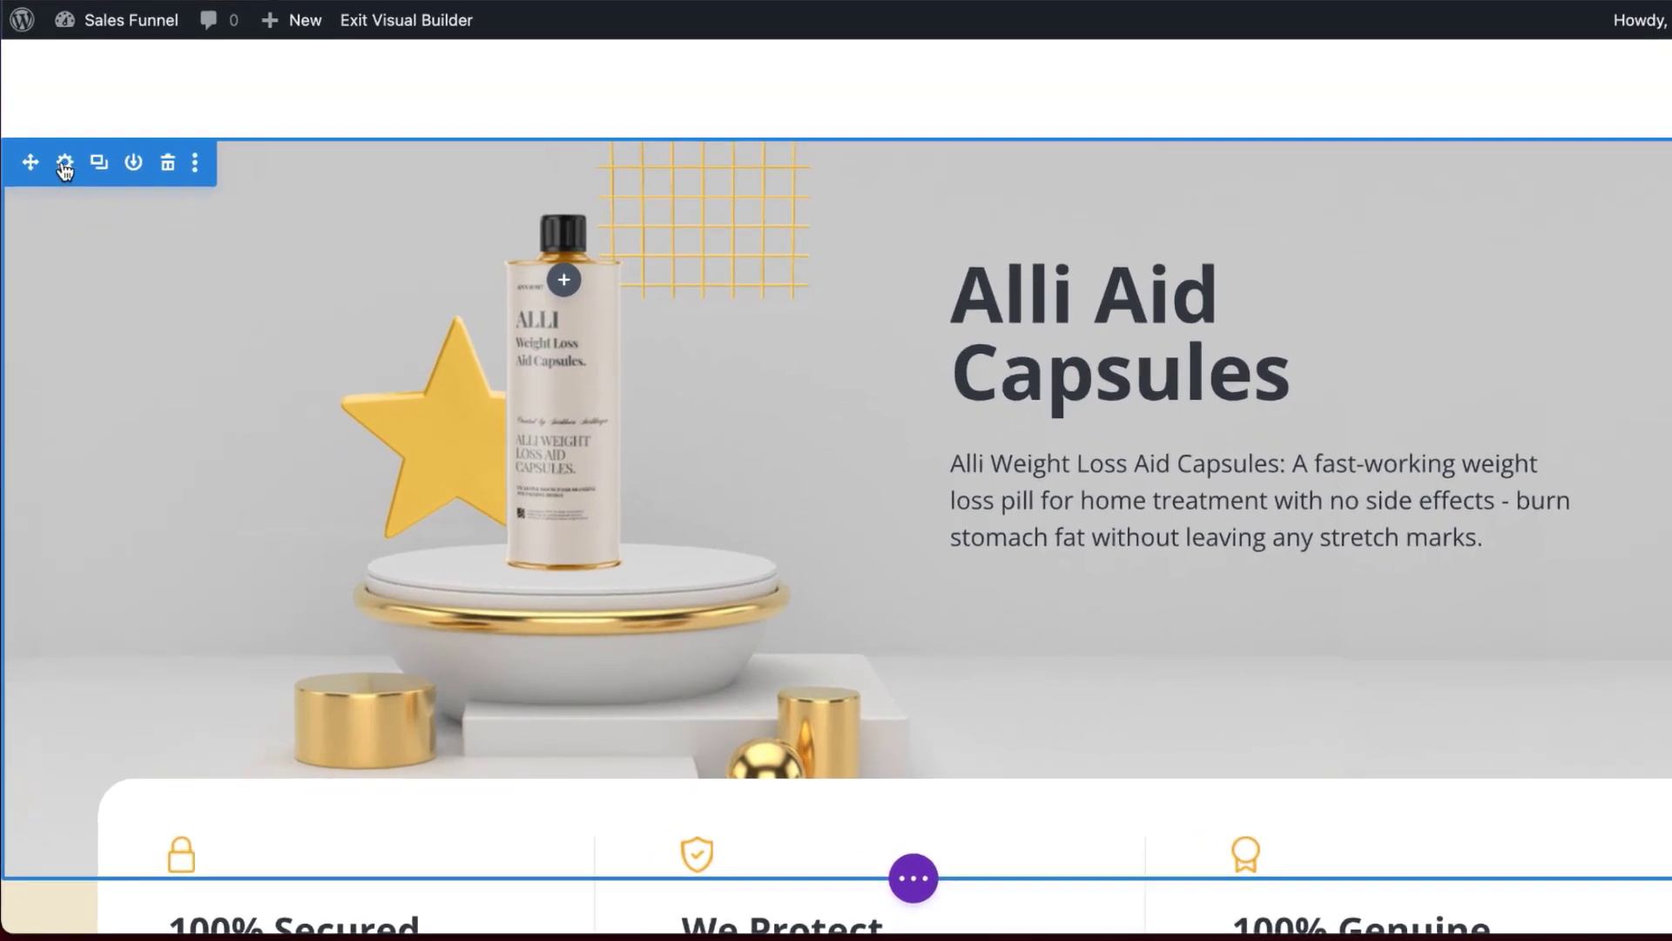
pyautogui.click(67, 163)
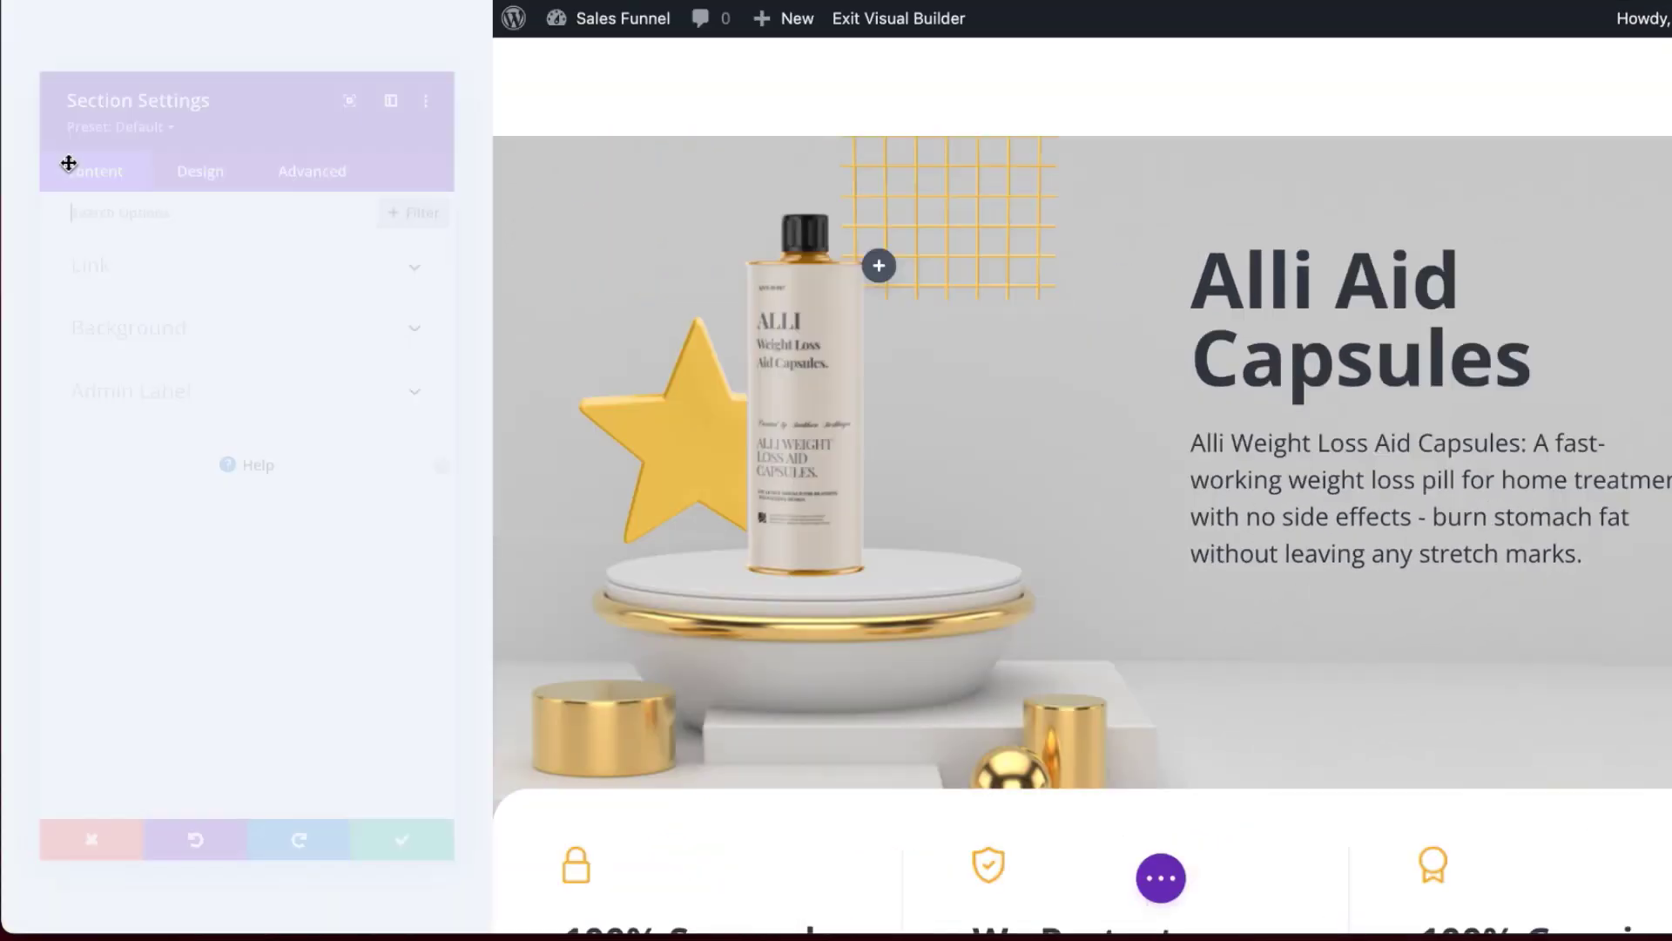
pyautogui.click(187, 113)
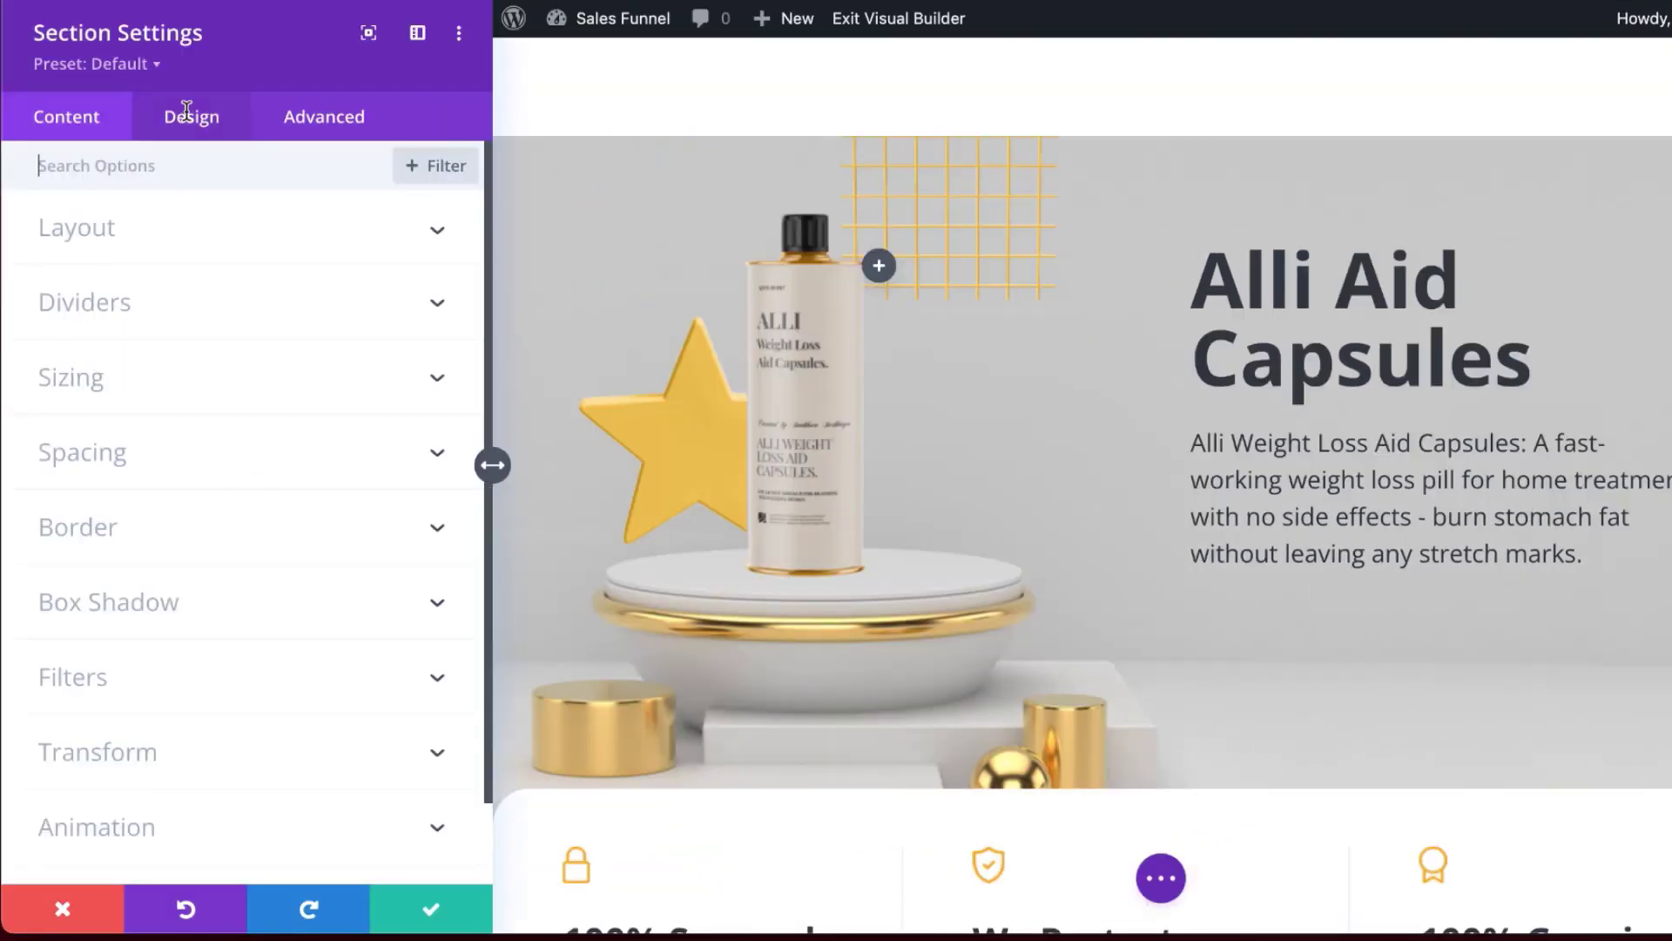
pyautogui.click(85, 454)
pyautogui.click(73, 269)
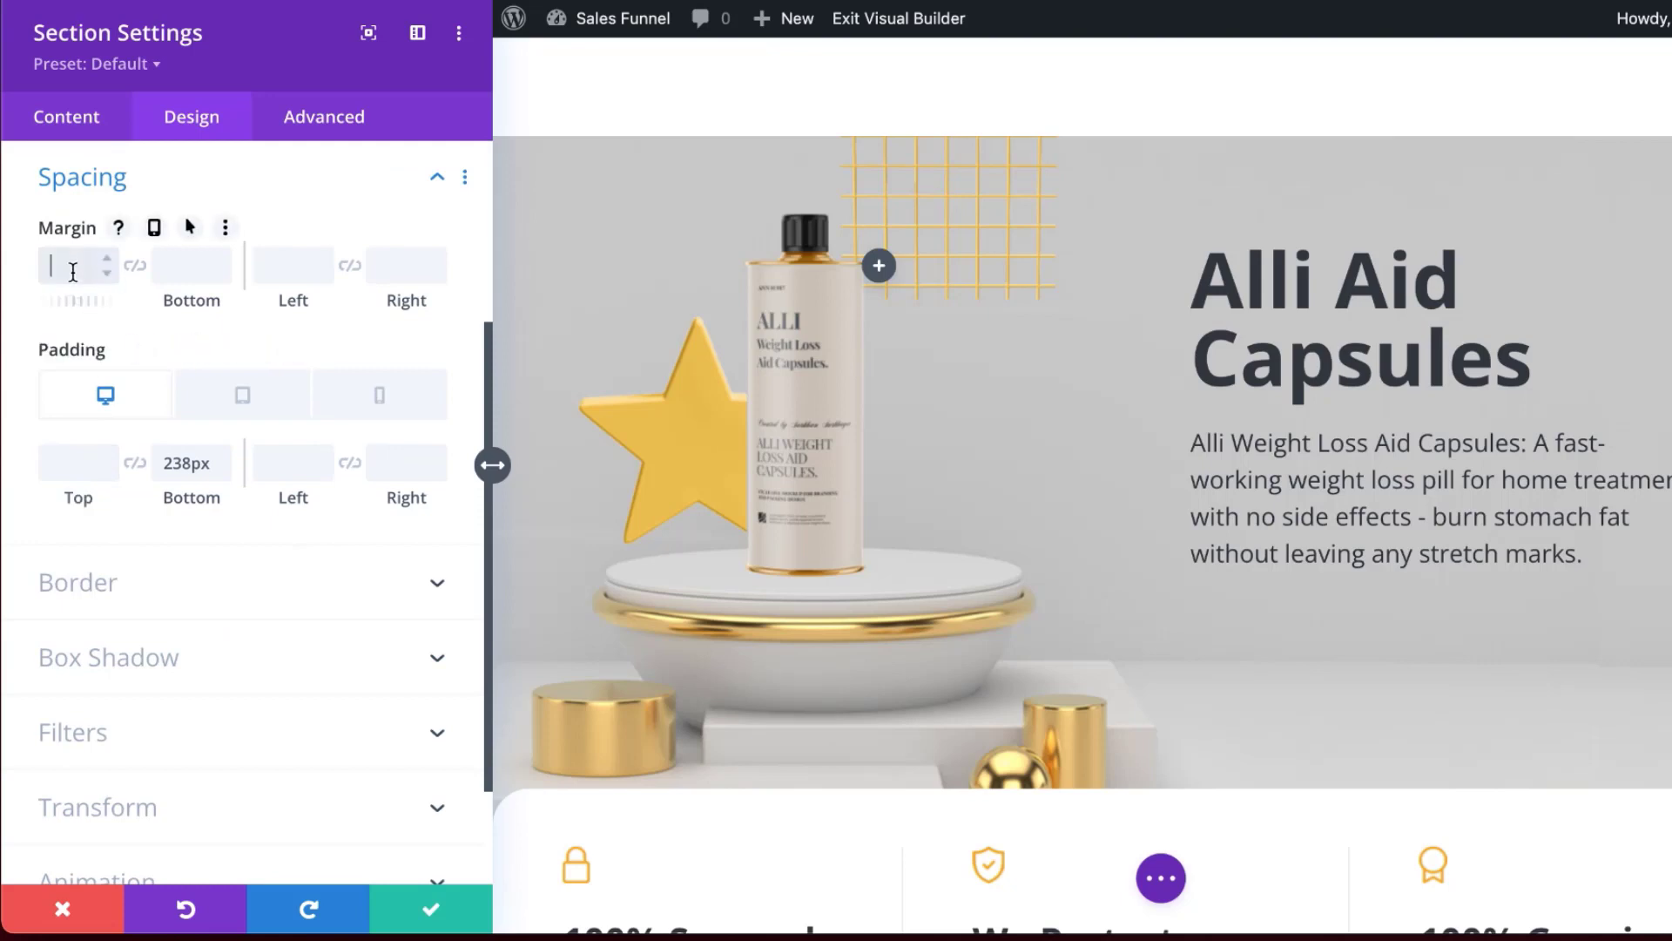
pyautogui.write('-80px')
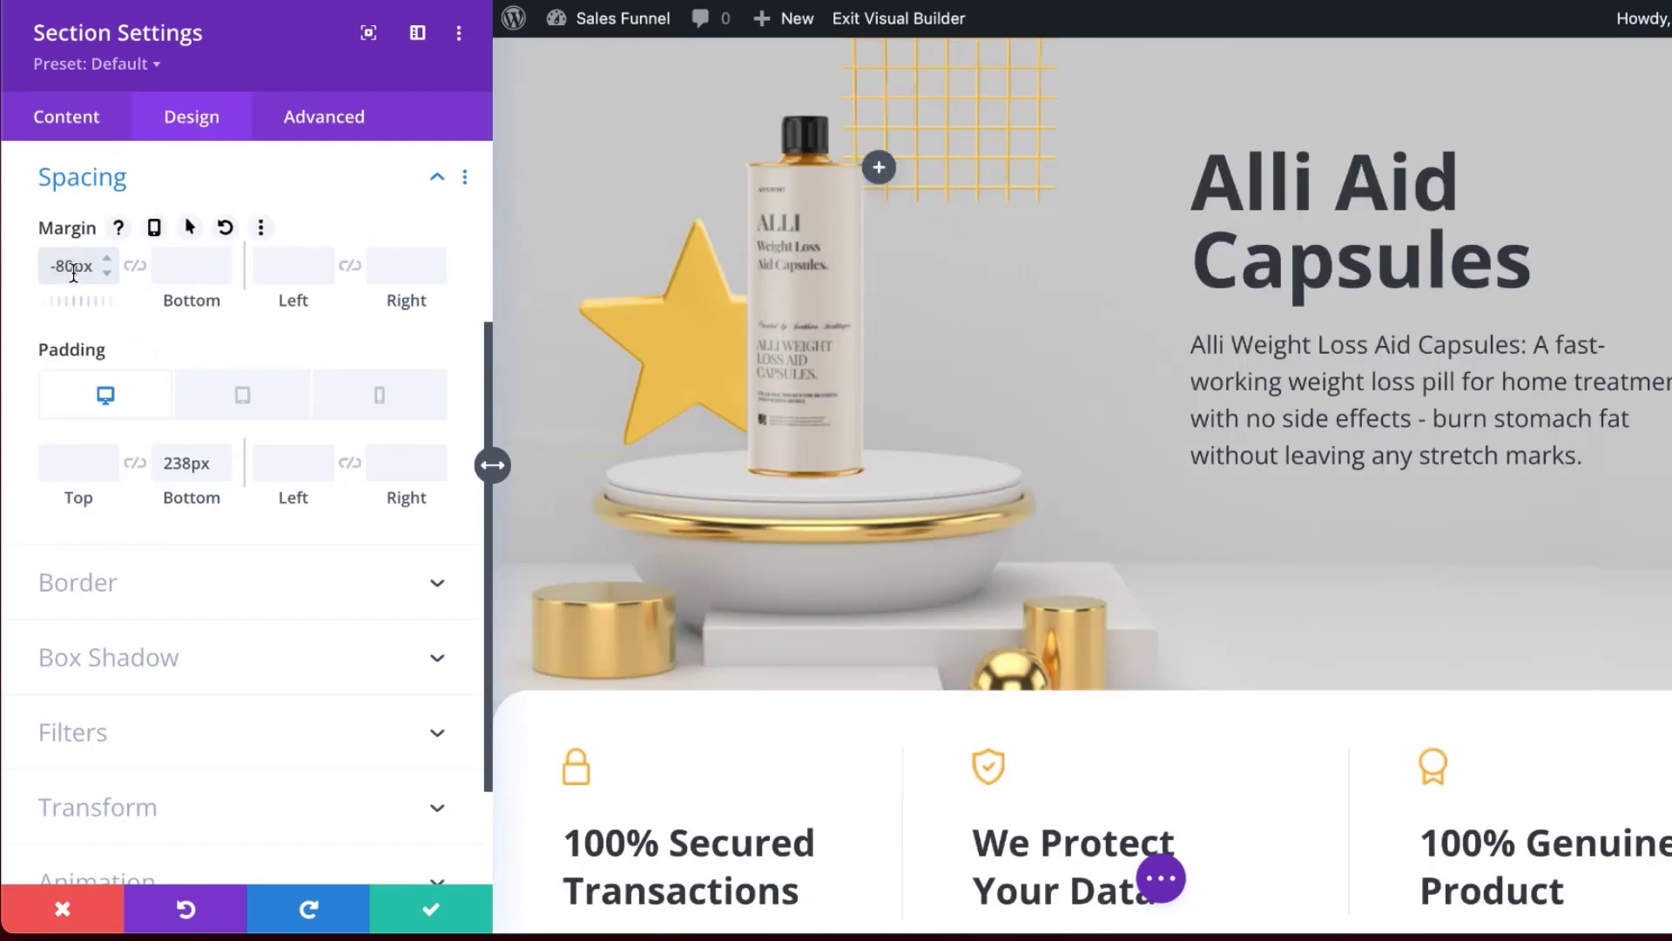
# Replace the hero section's background image with the gym photo lyfe-fuel-s6YTjhwnMkI-unsplash.jpg from the media library
pyautogui.click(78, 121)
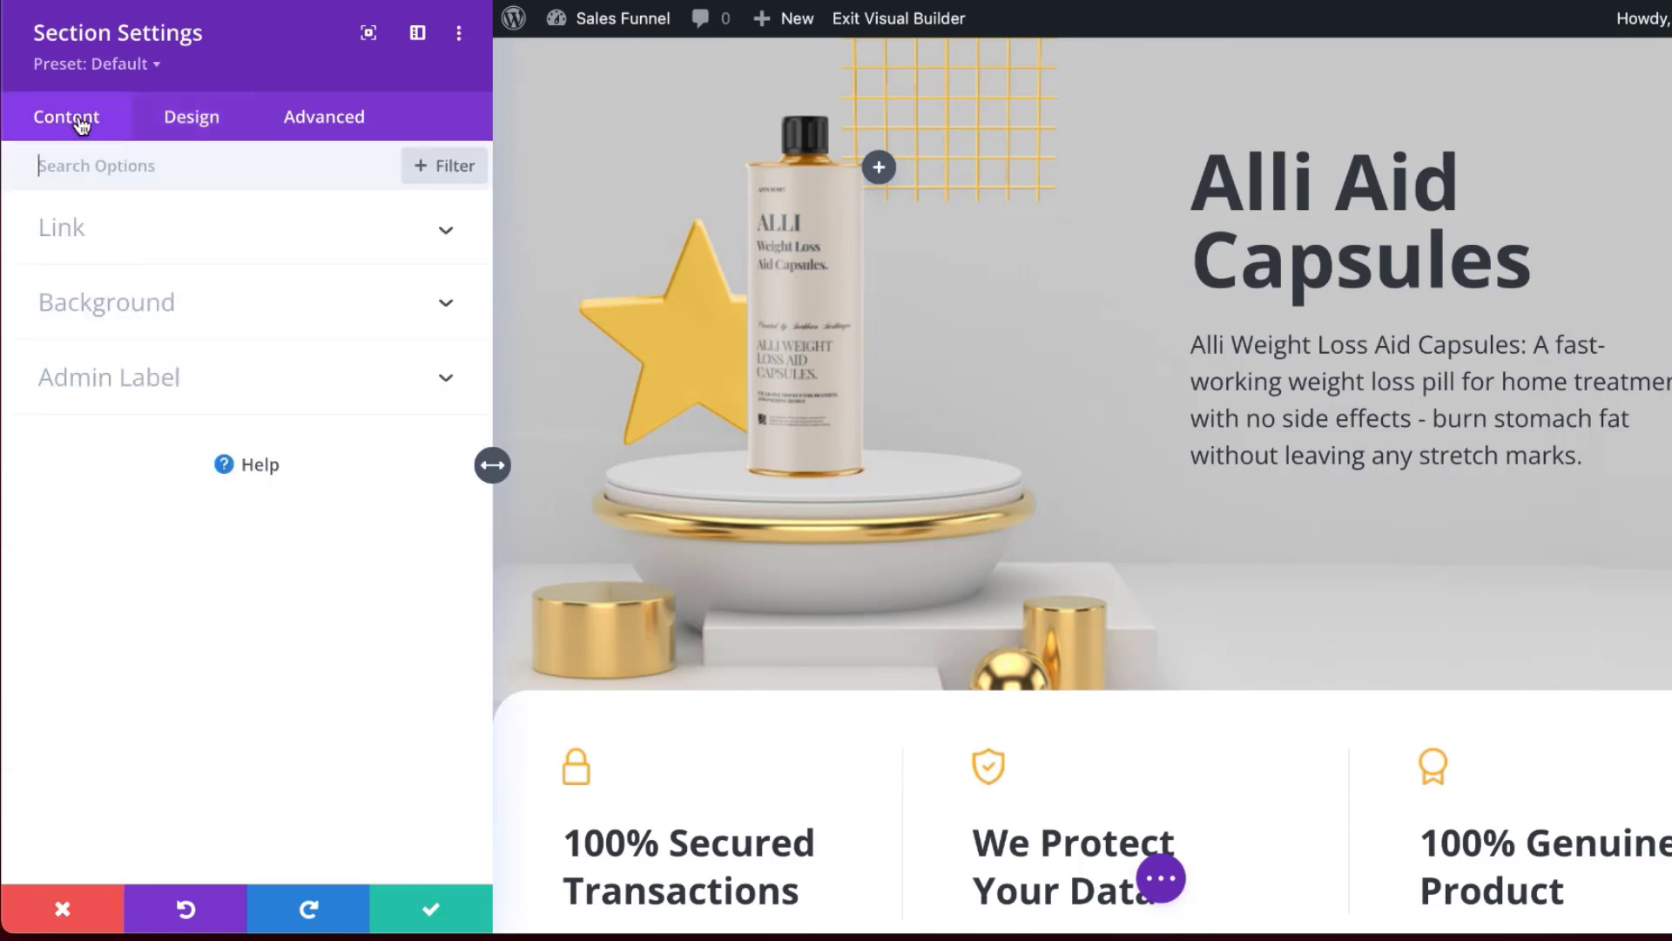
pyautogui.click(139, 312)
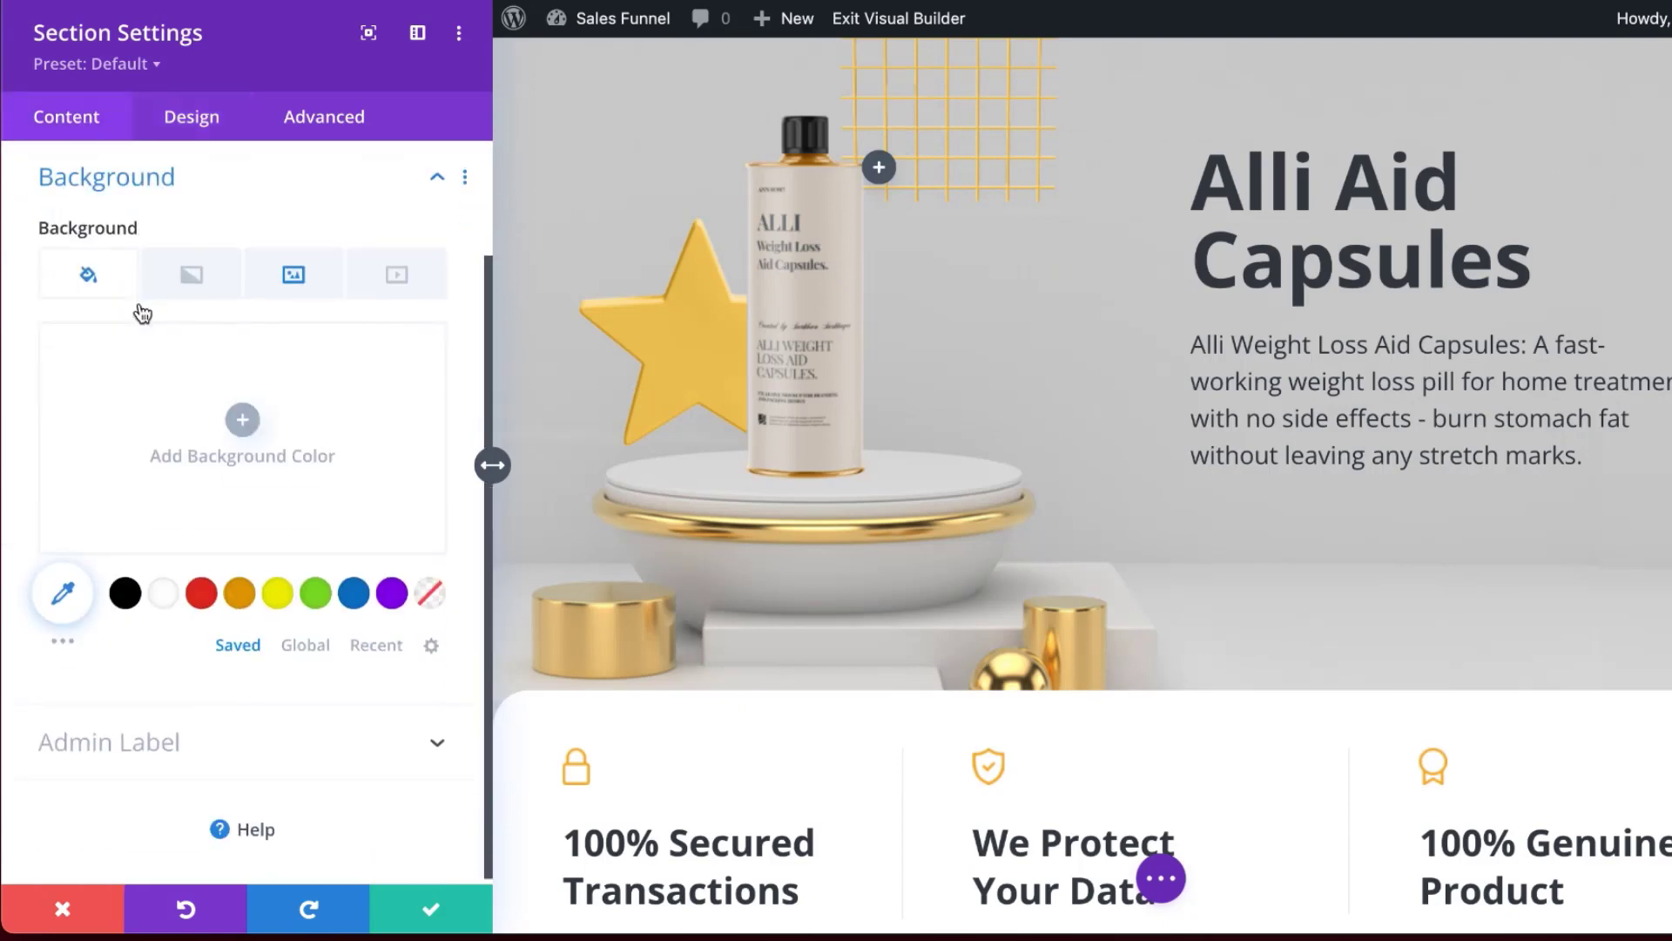
pyautogui.click(297, 277)
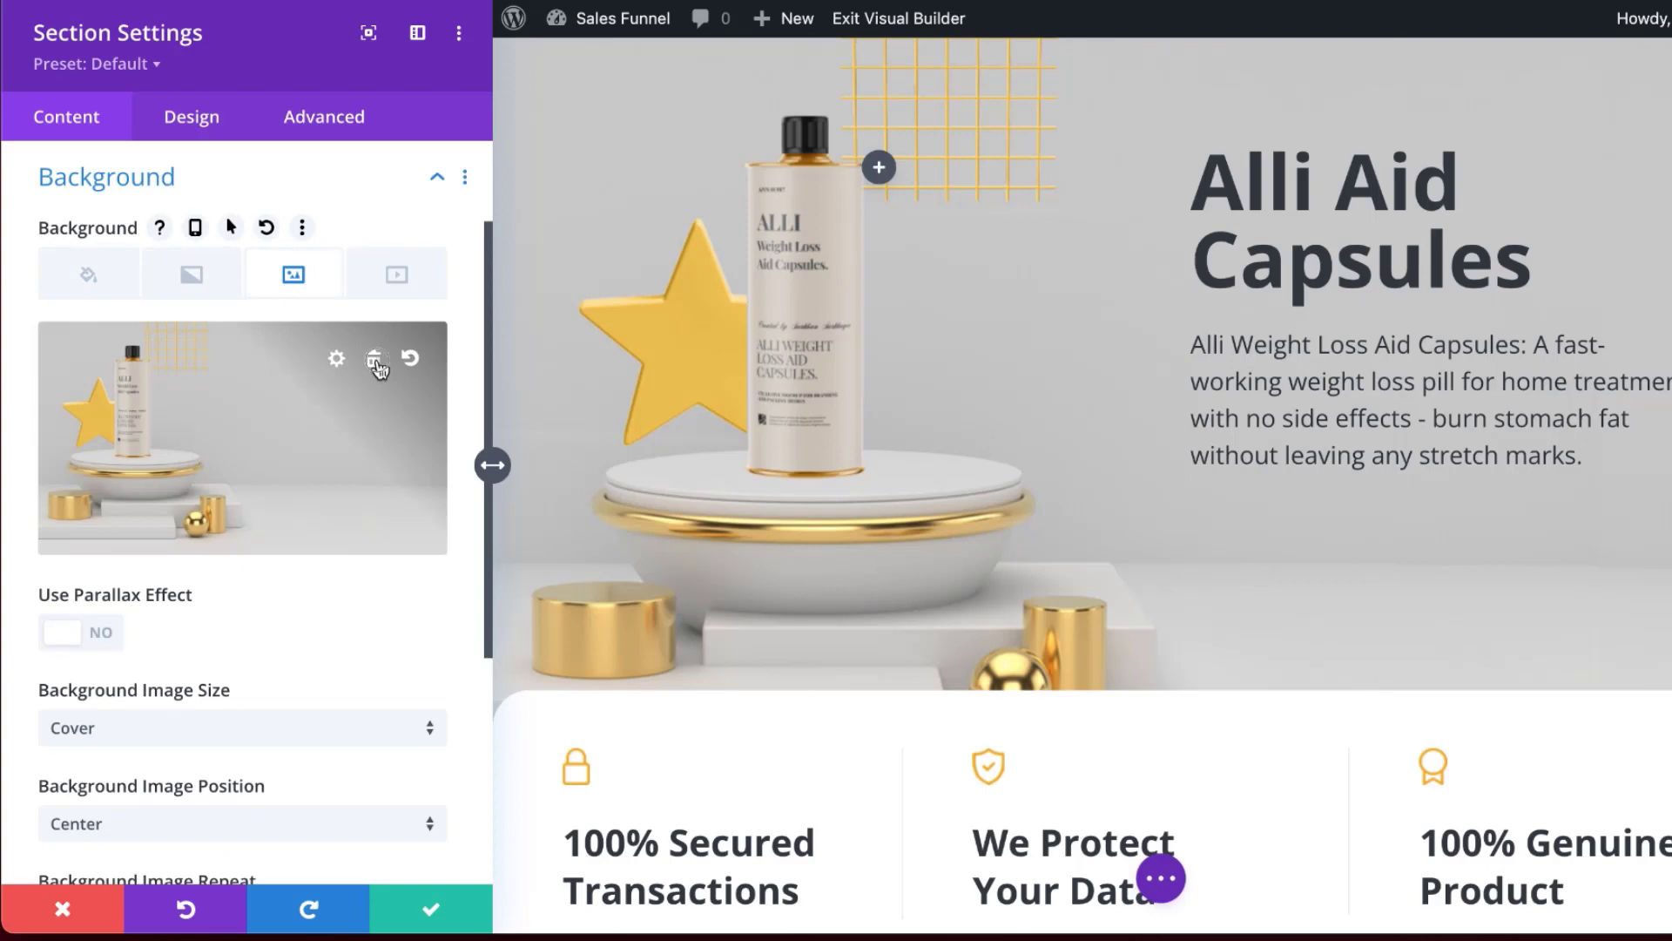
pyautogui.click(374, 361)
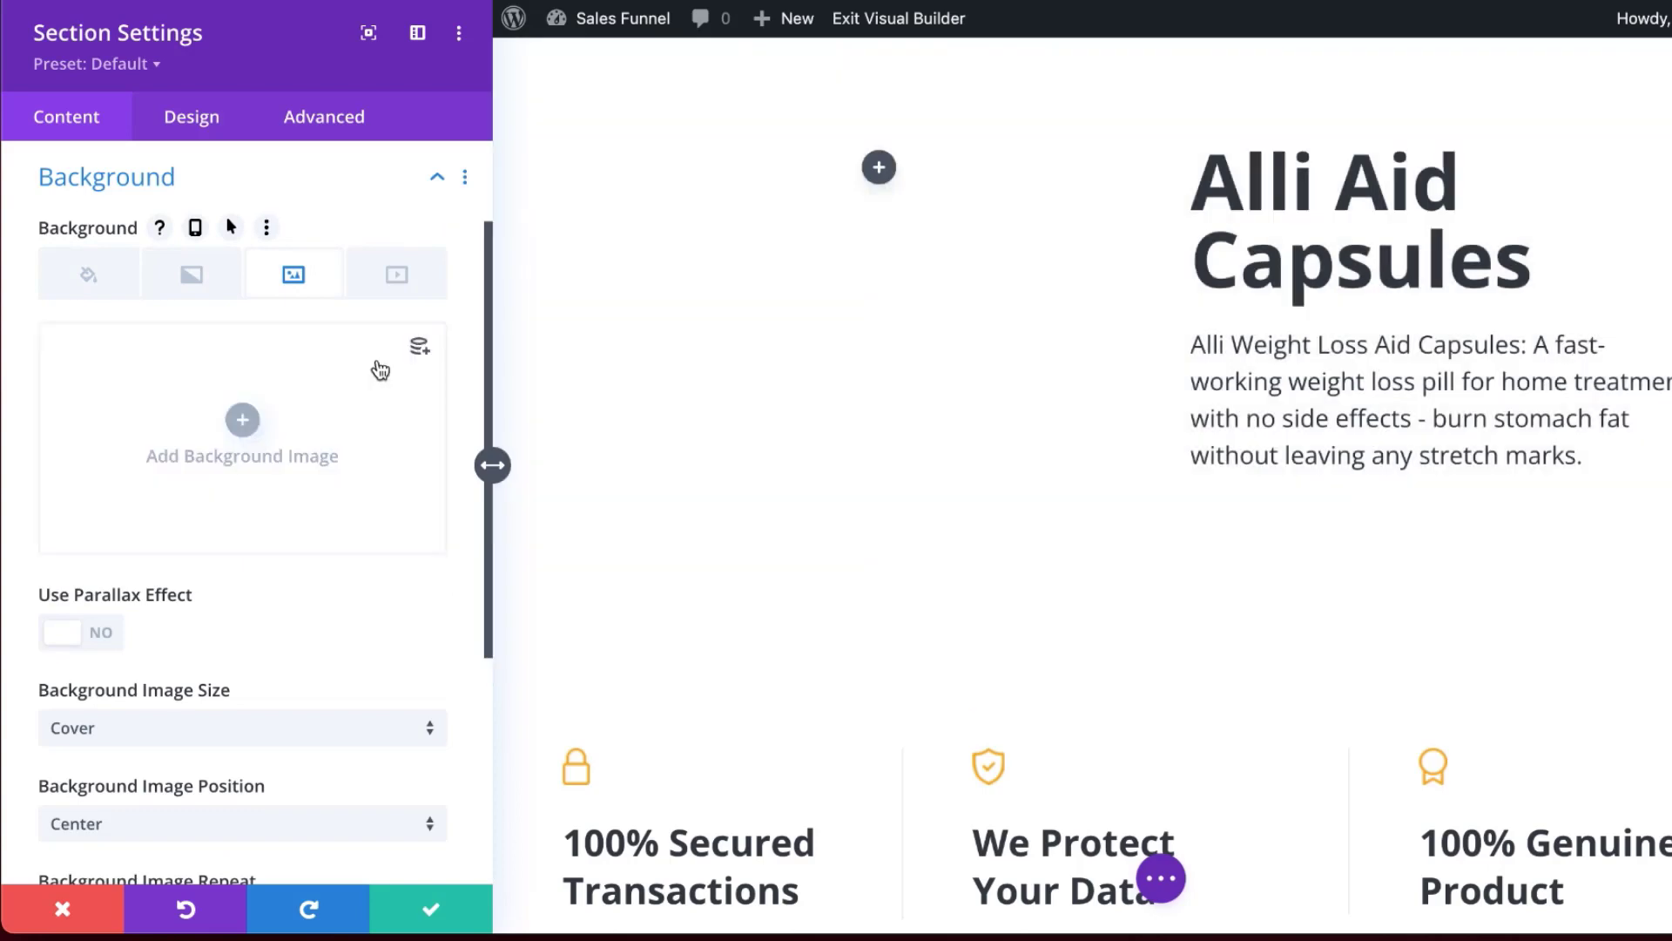
pyautogui.click(244, 422)
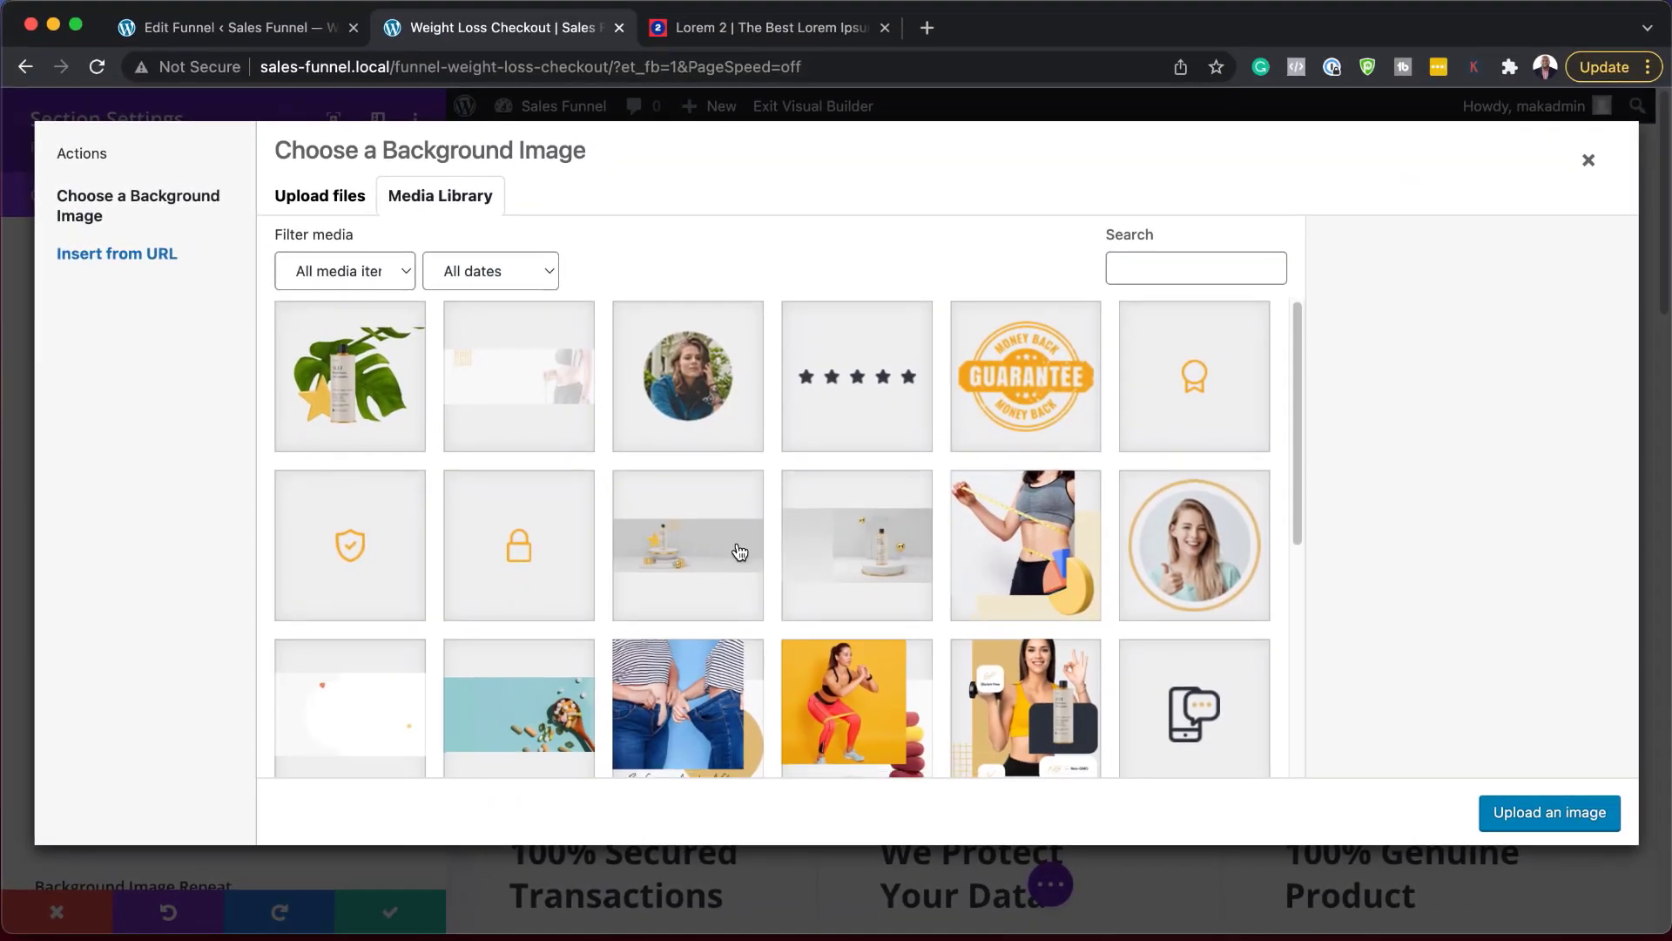
pyautogui.scroll(-5, 740, 551)
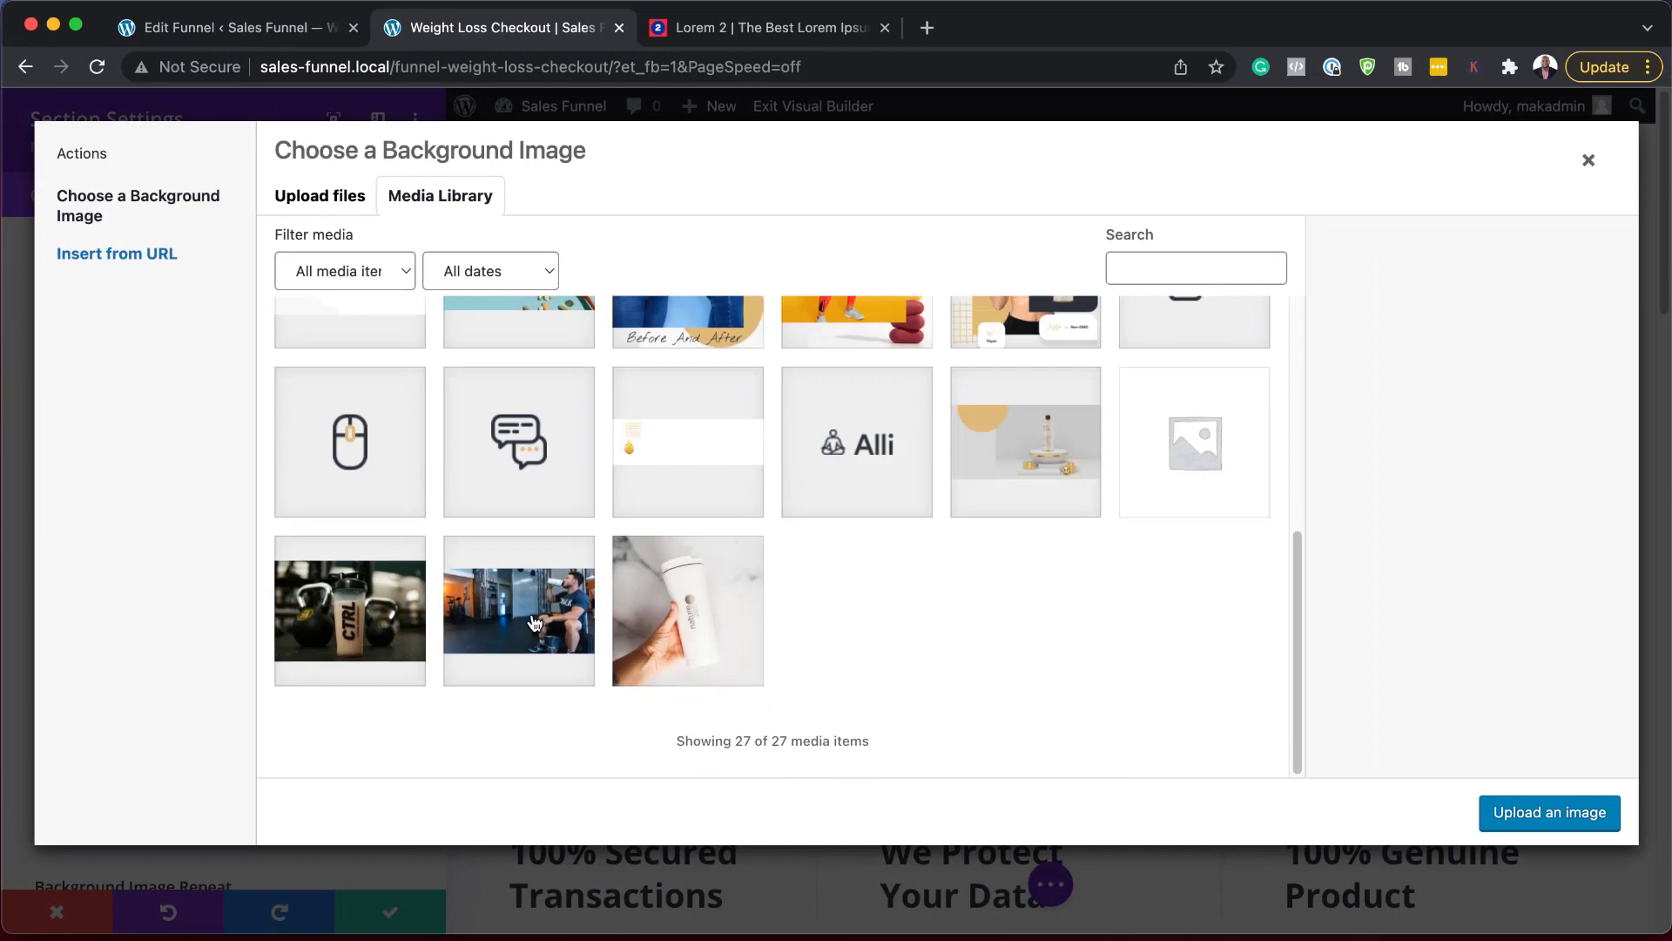
pyautogui.click(534, 622)
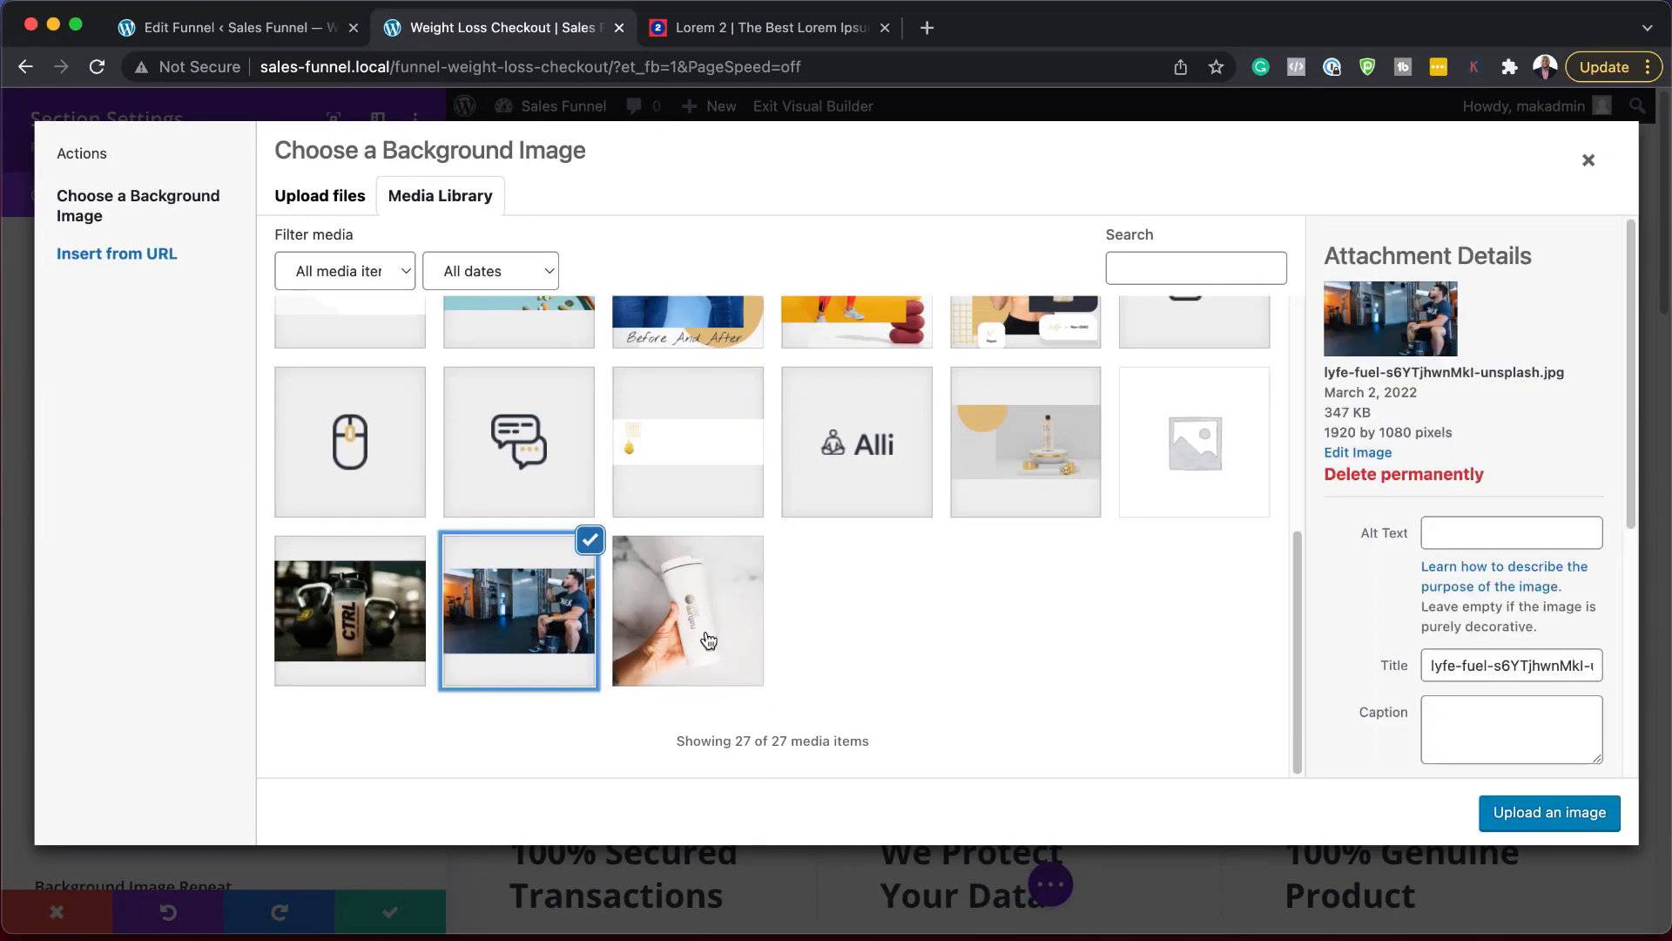
pyautogui.click(1550, 814)
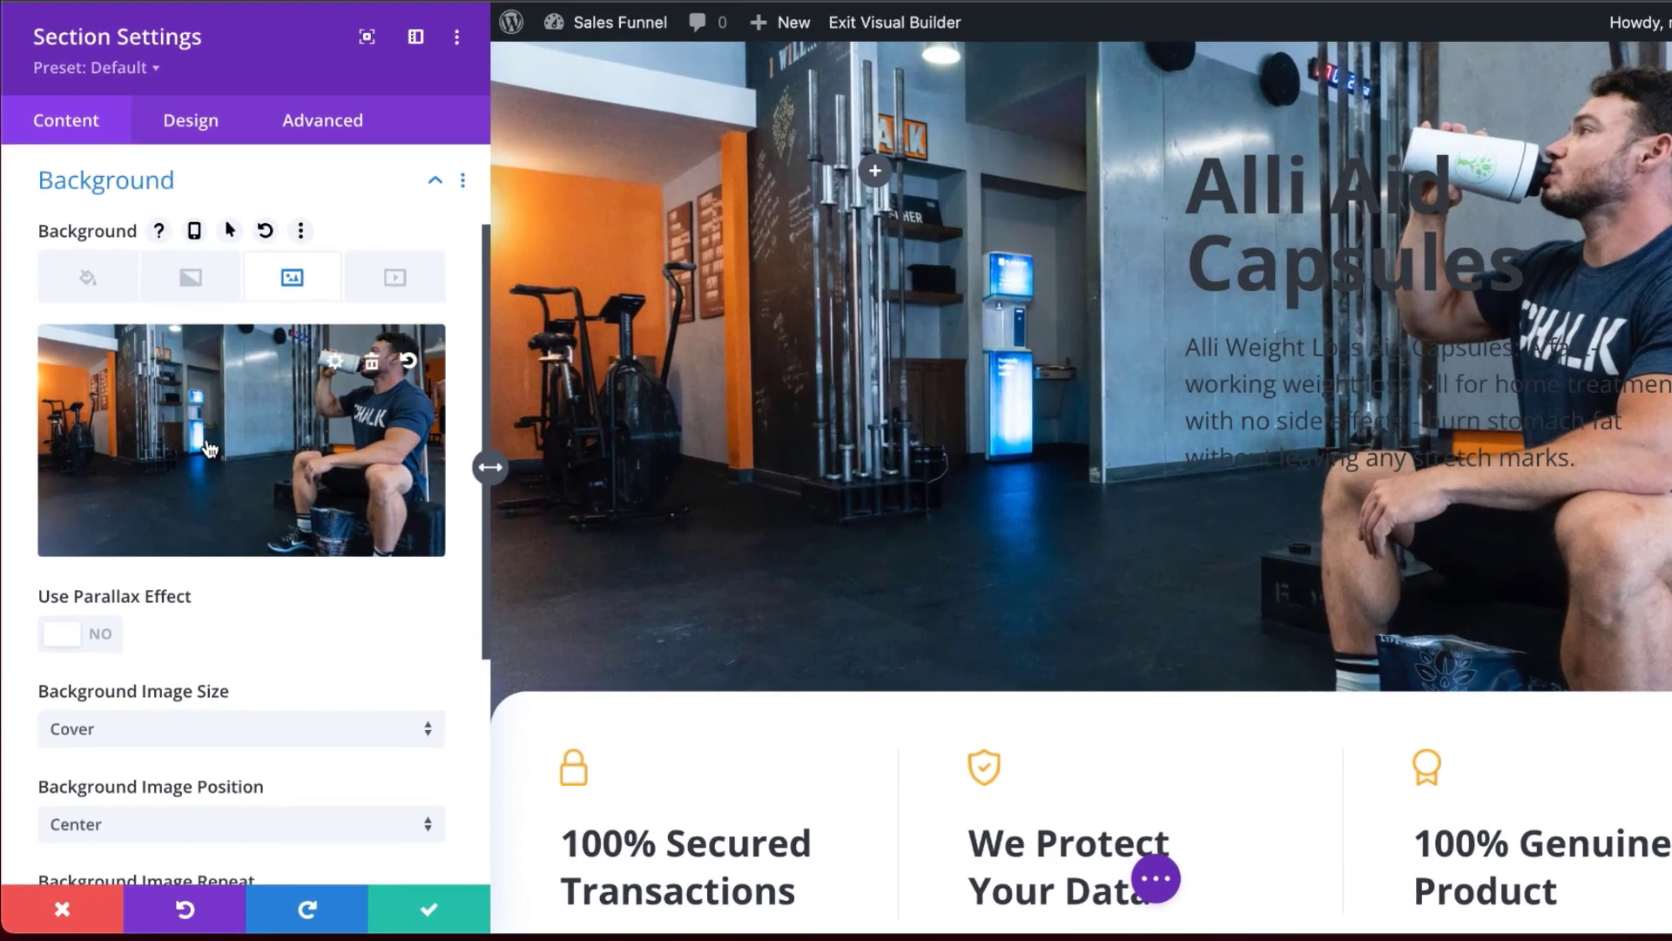
# Give the hero section a white background color and set its background image blend to Lighten
pyautogui.click(90, 280)
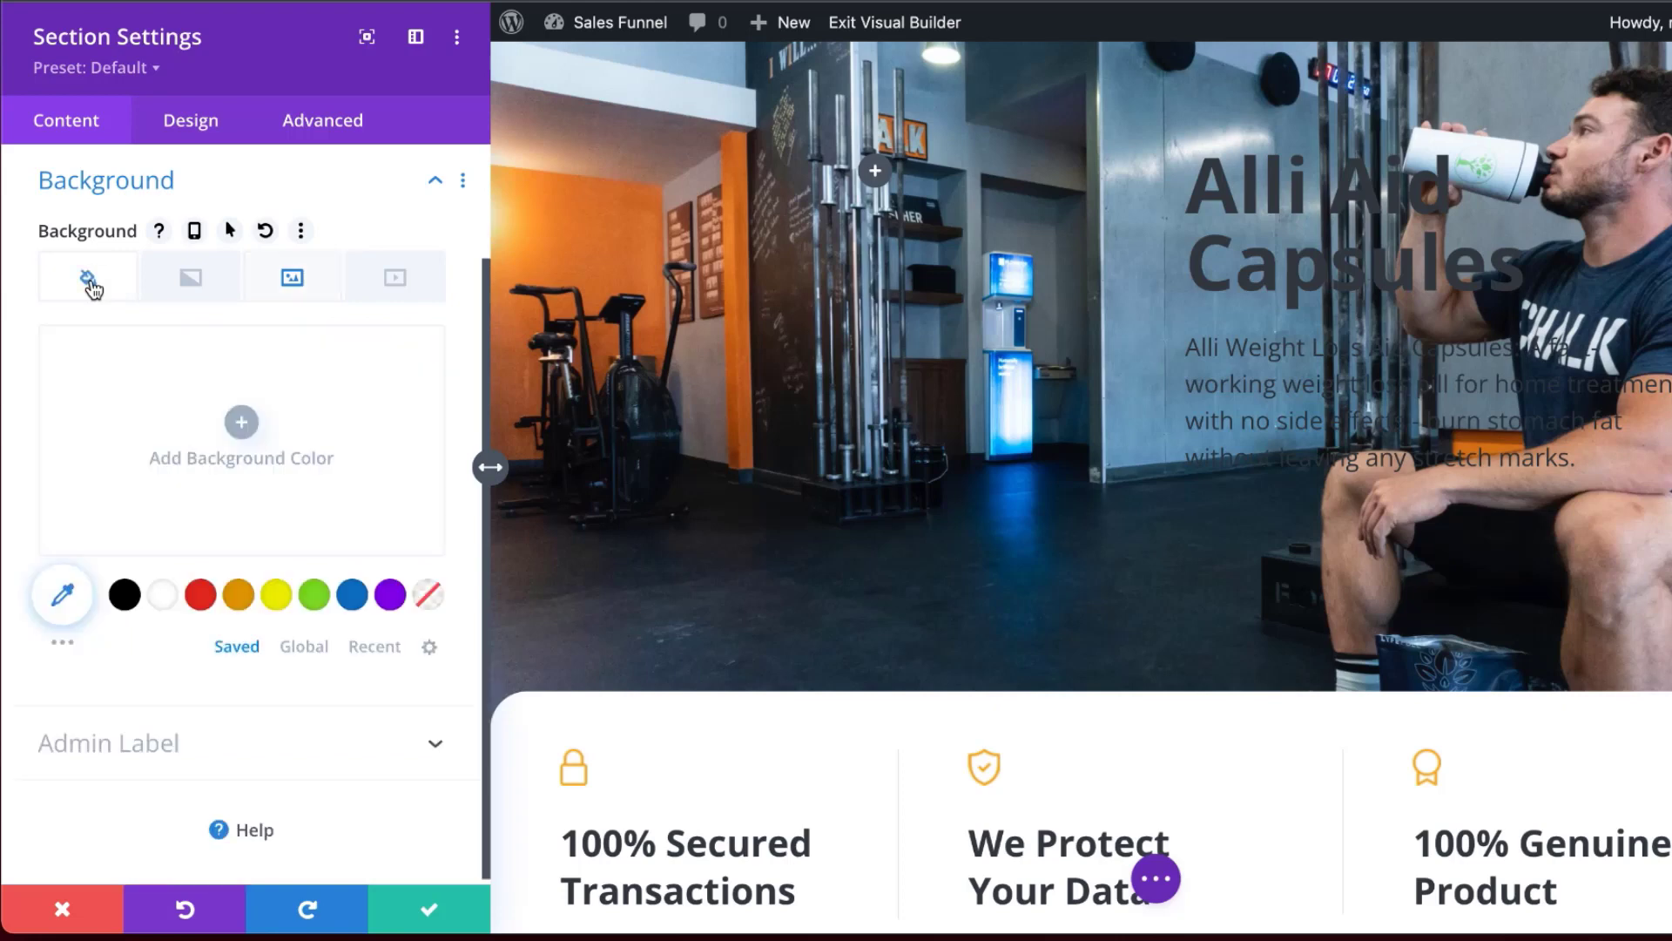
pyautogui.click(166, 602)
pyautogui.click(305, 289)
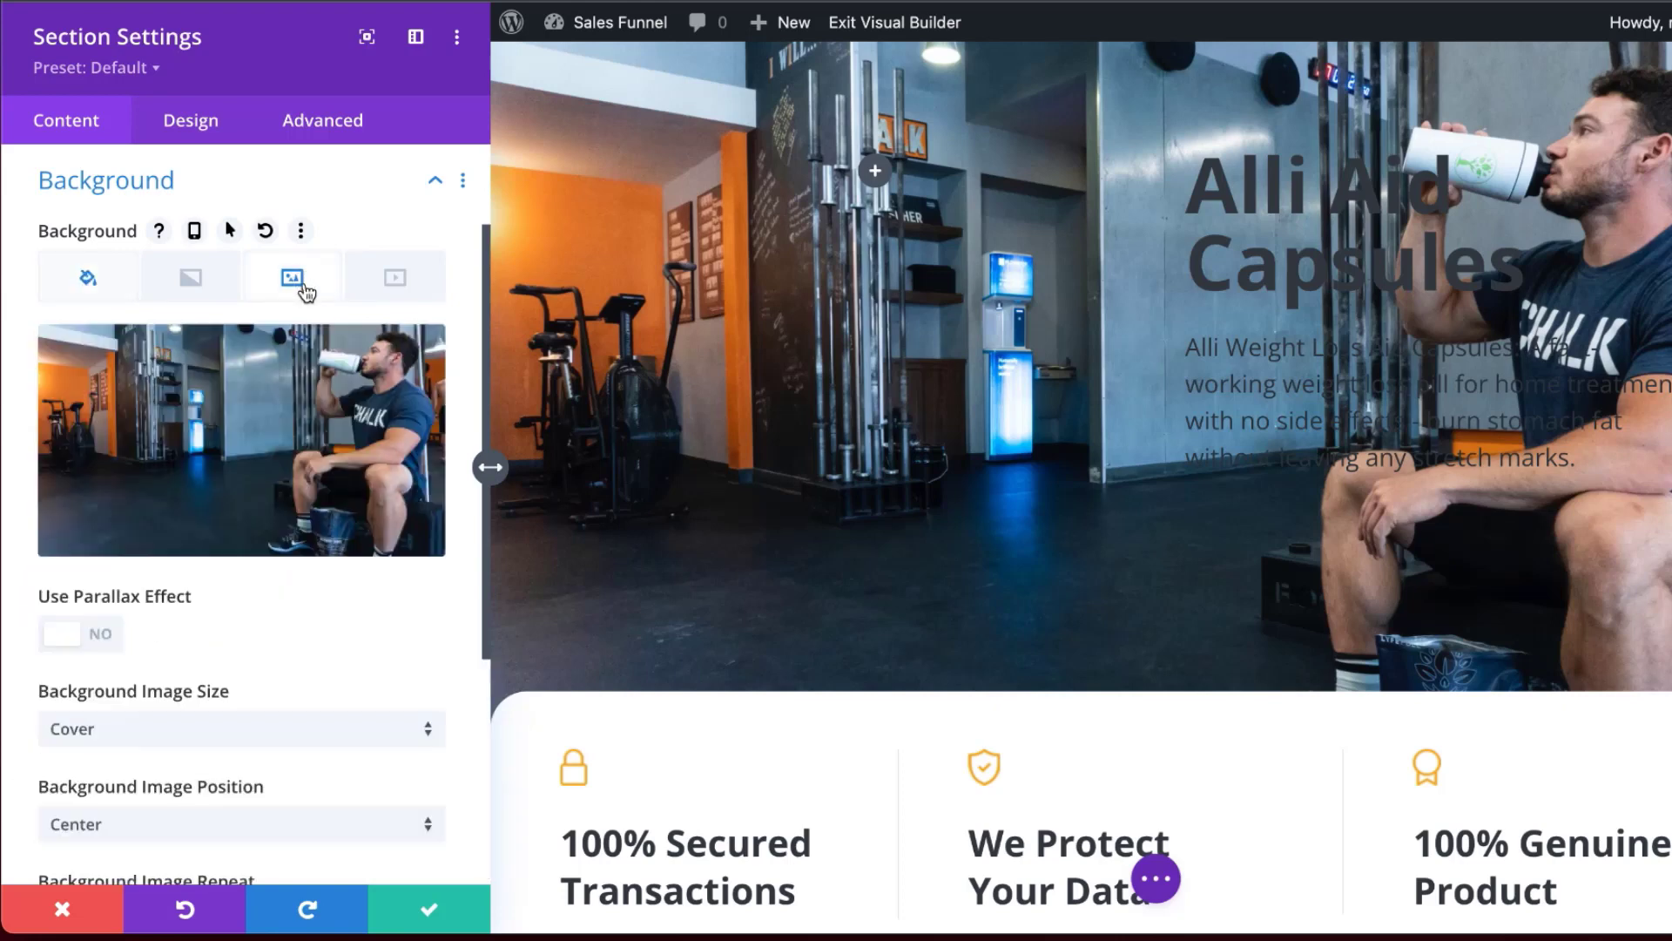
pyautogui.scroll(-5, 362, 594)
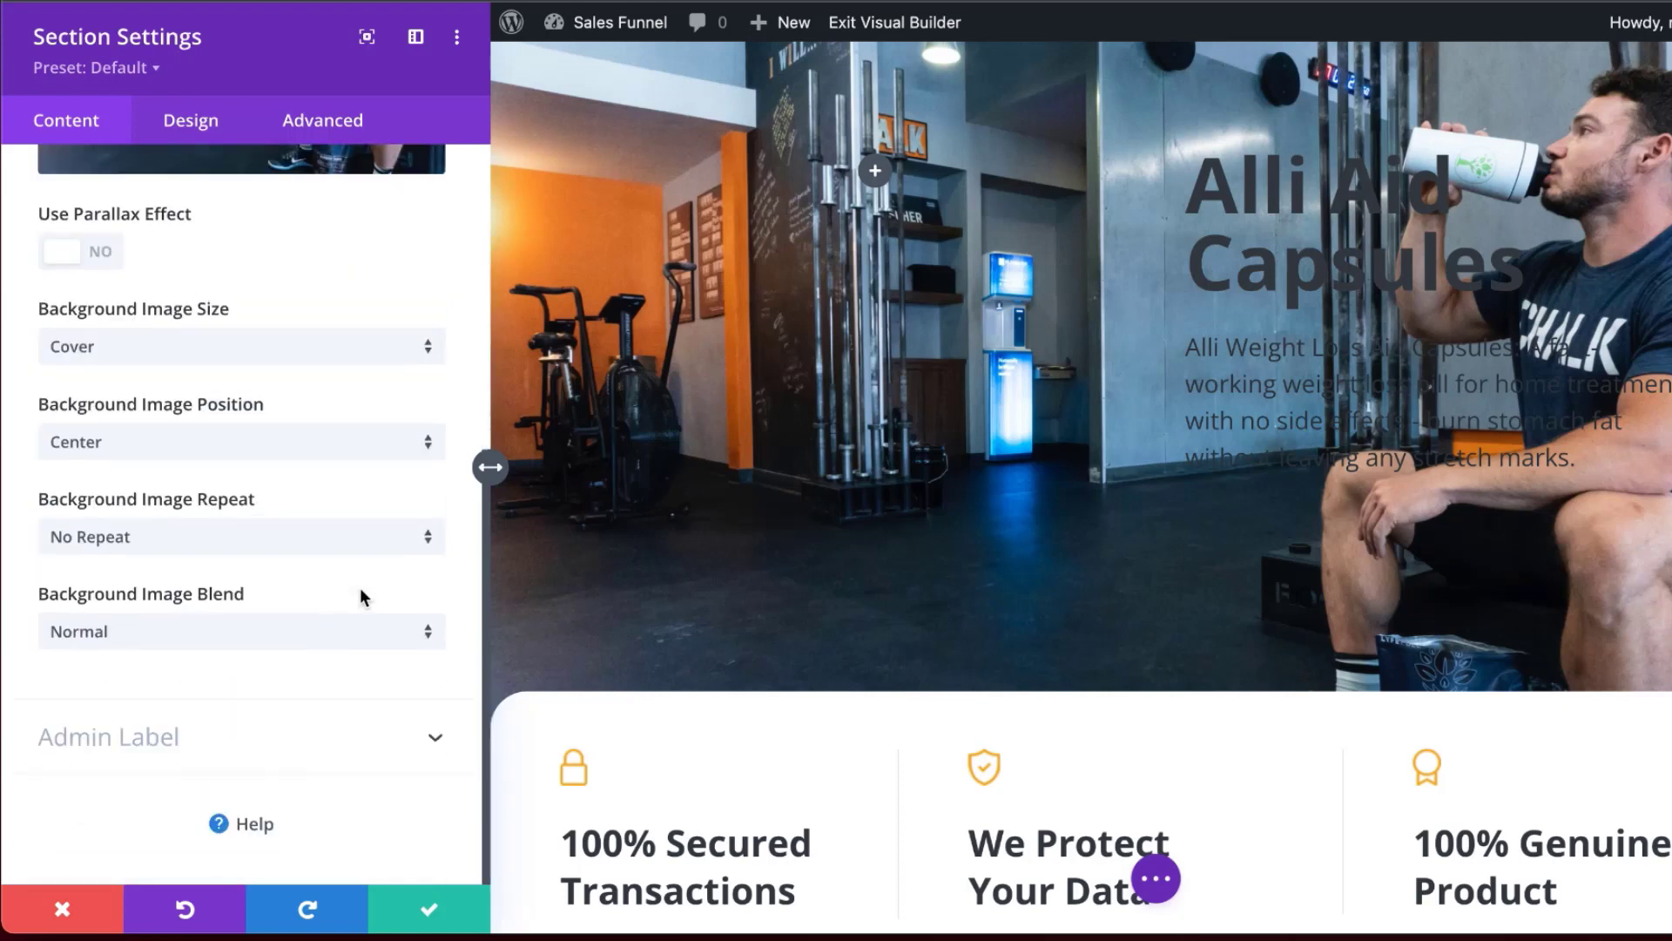
pyautogui.click(253, 629)
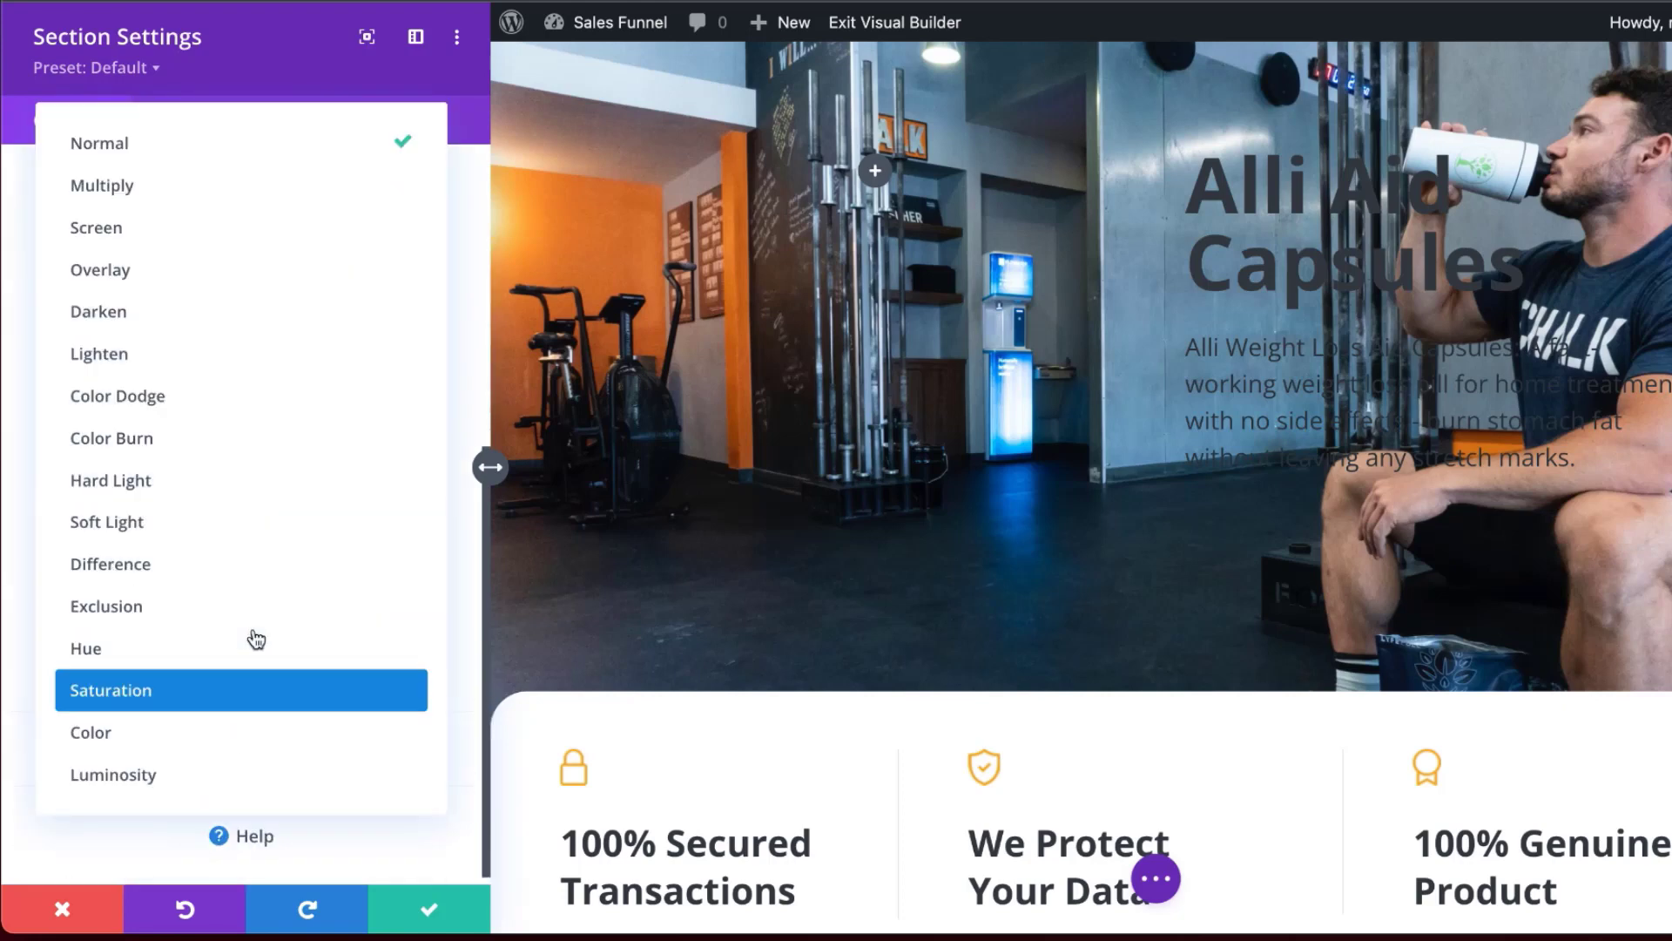
pyautogui.click(229, 354)
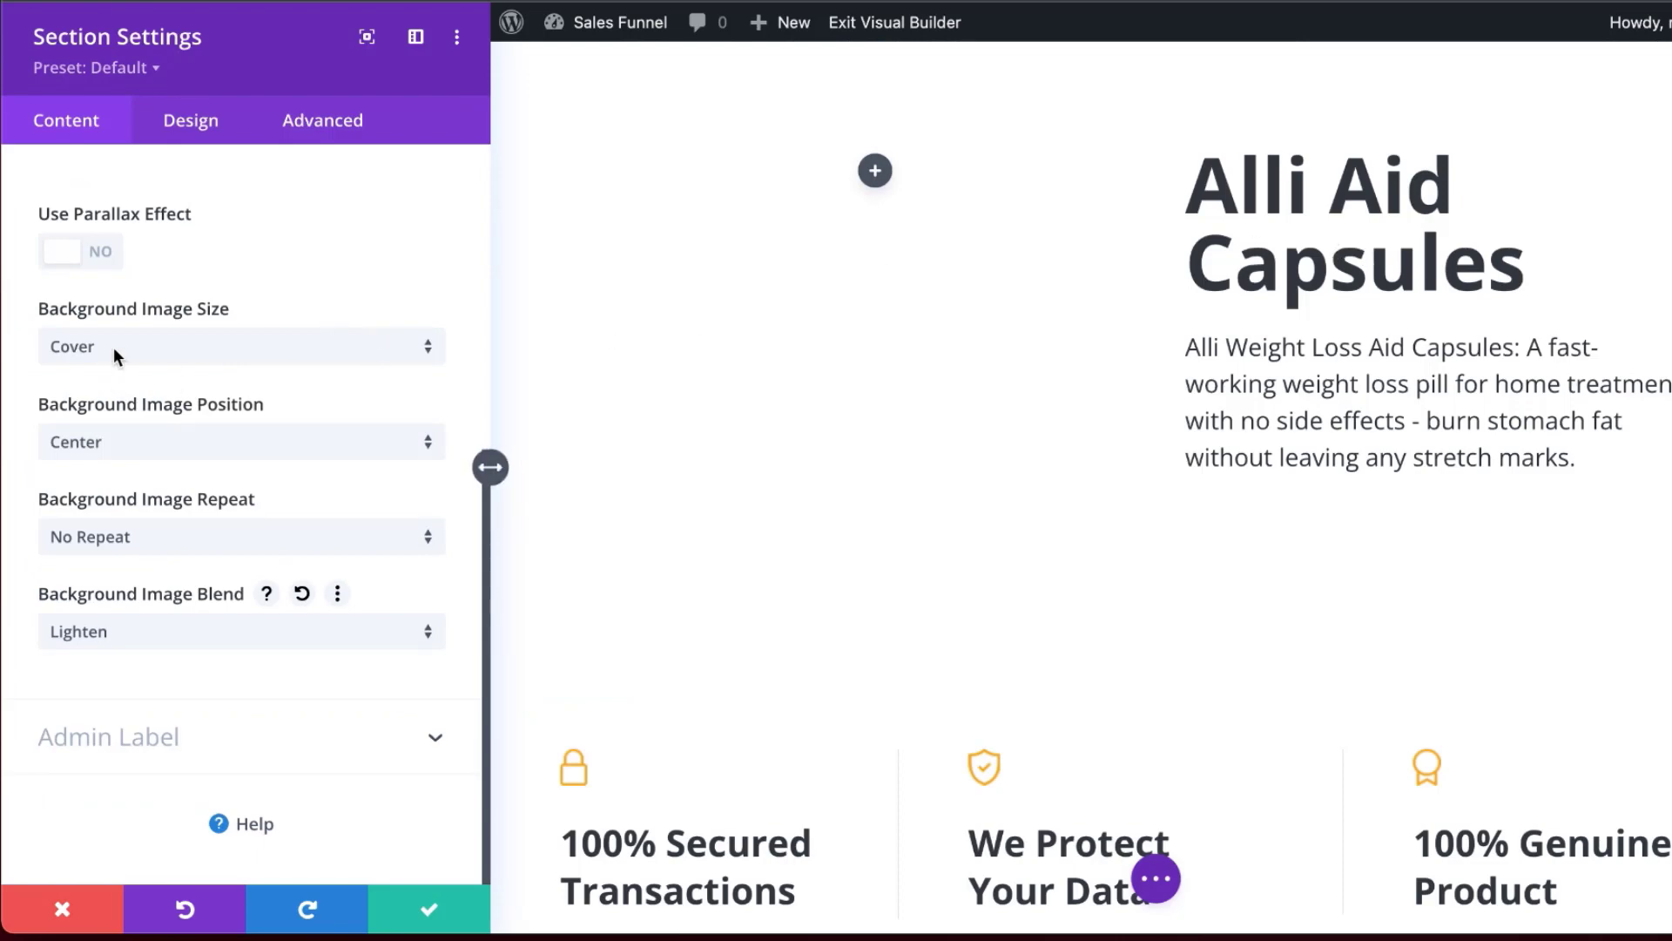
# Lower the hero's white background color opacity to 0.84 and save the section settings
pyautogui.scroll(5, 197, 298)
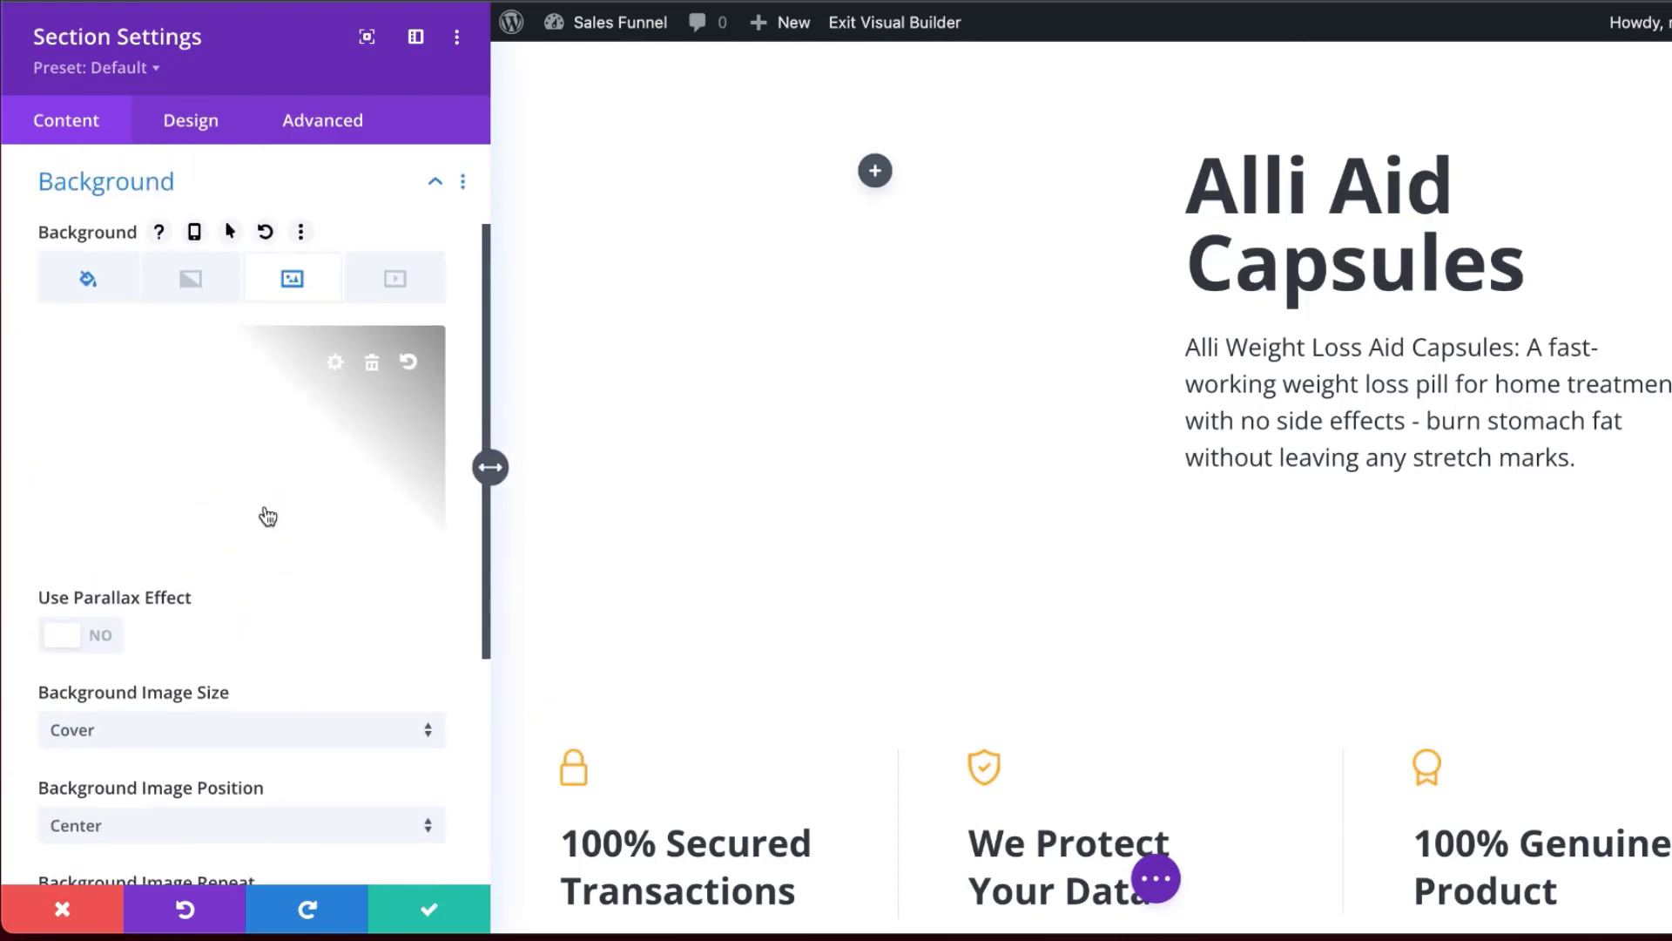
pyautogui.click(109, 290)
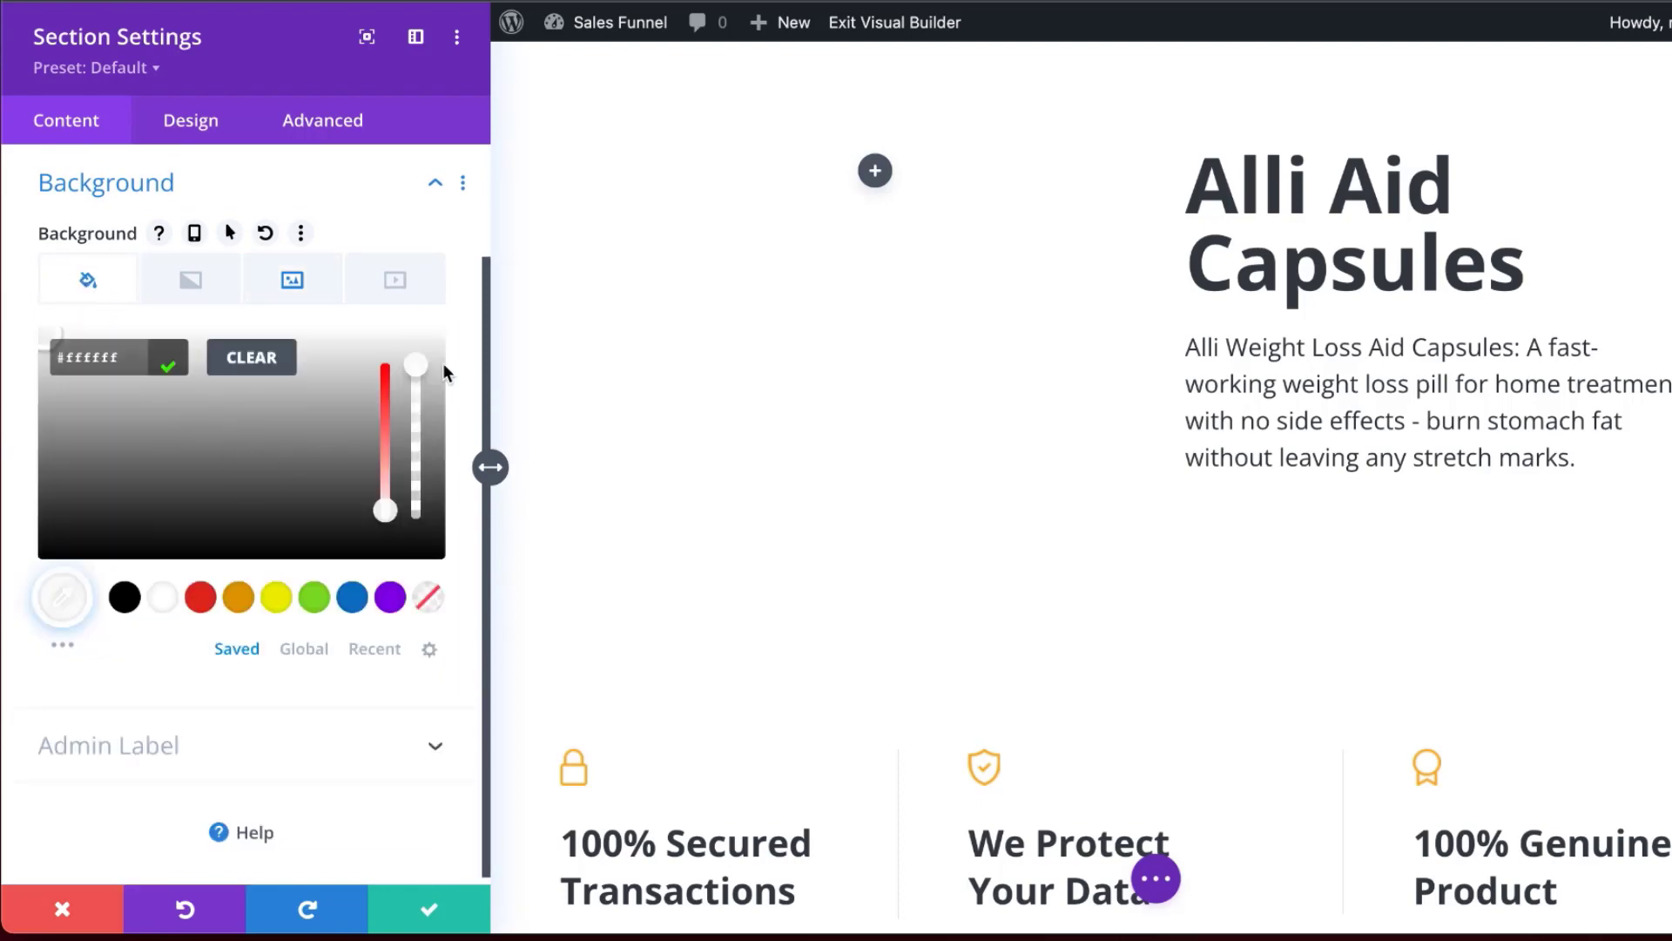
pyautogui.moveTo(418, 365); pyautogui.dragTo(422, 388)
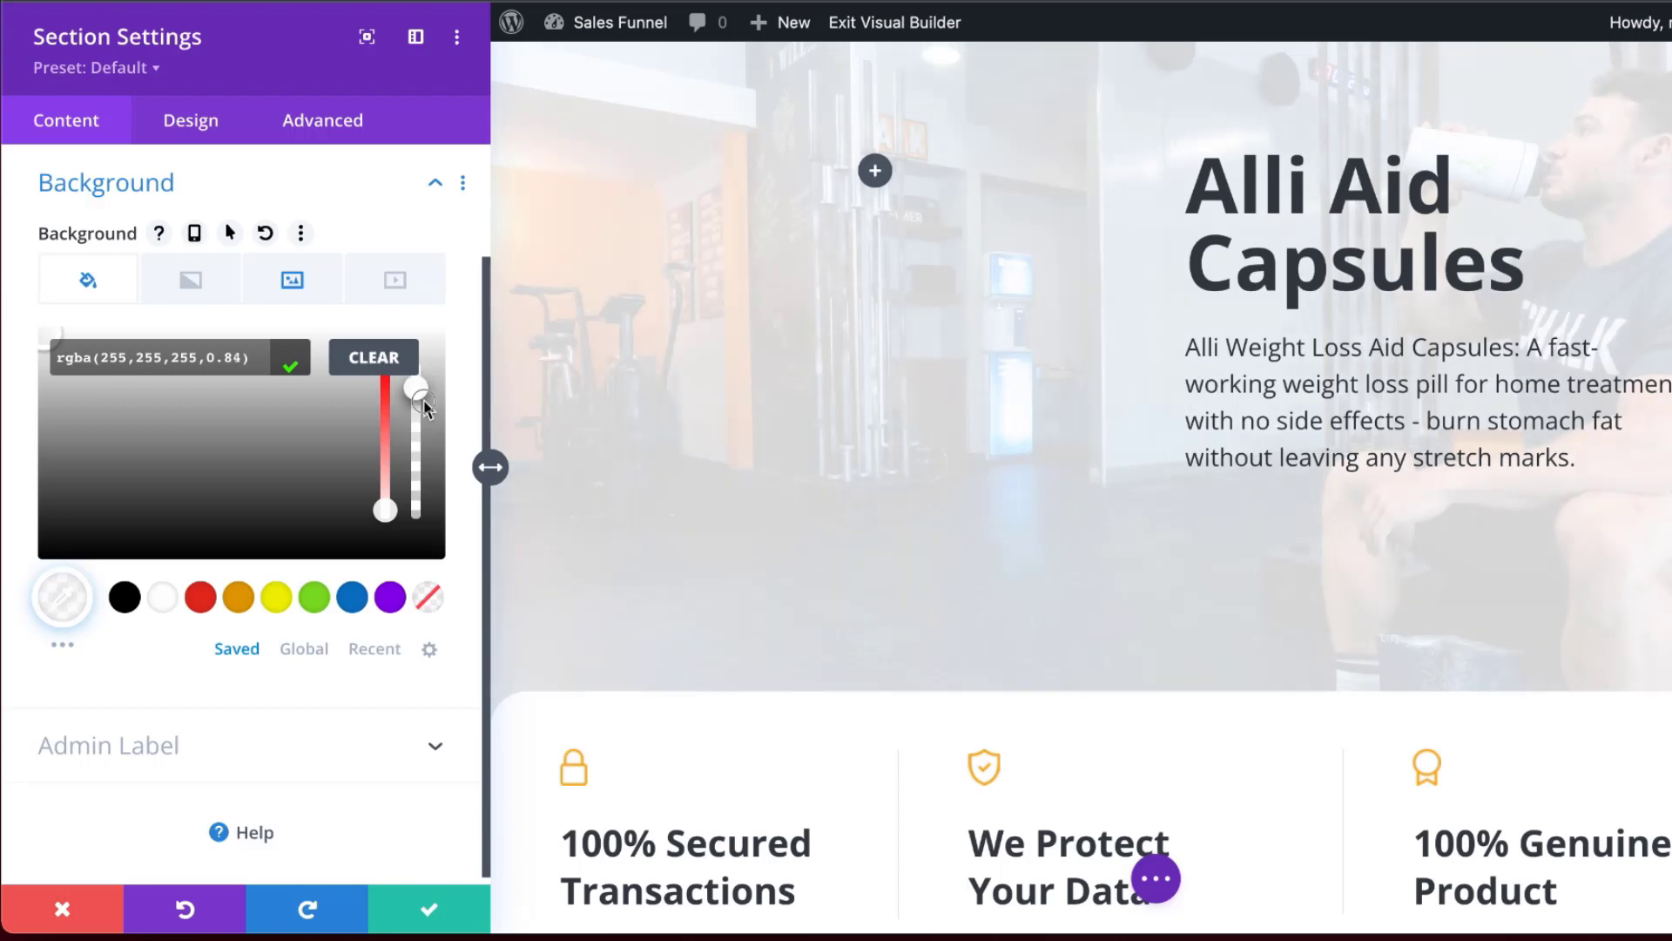
pyautogui.click(433, 913)
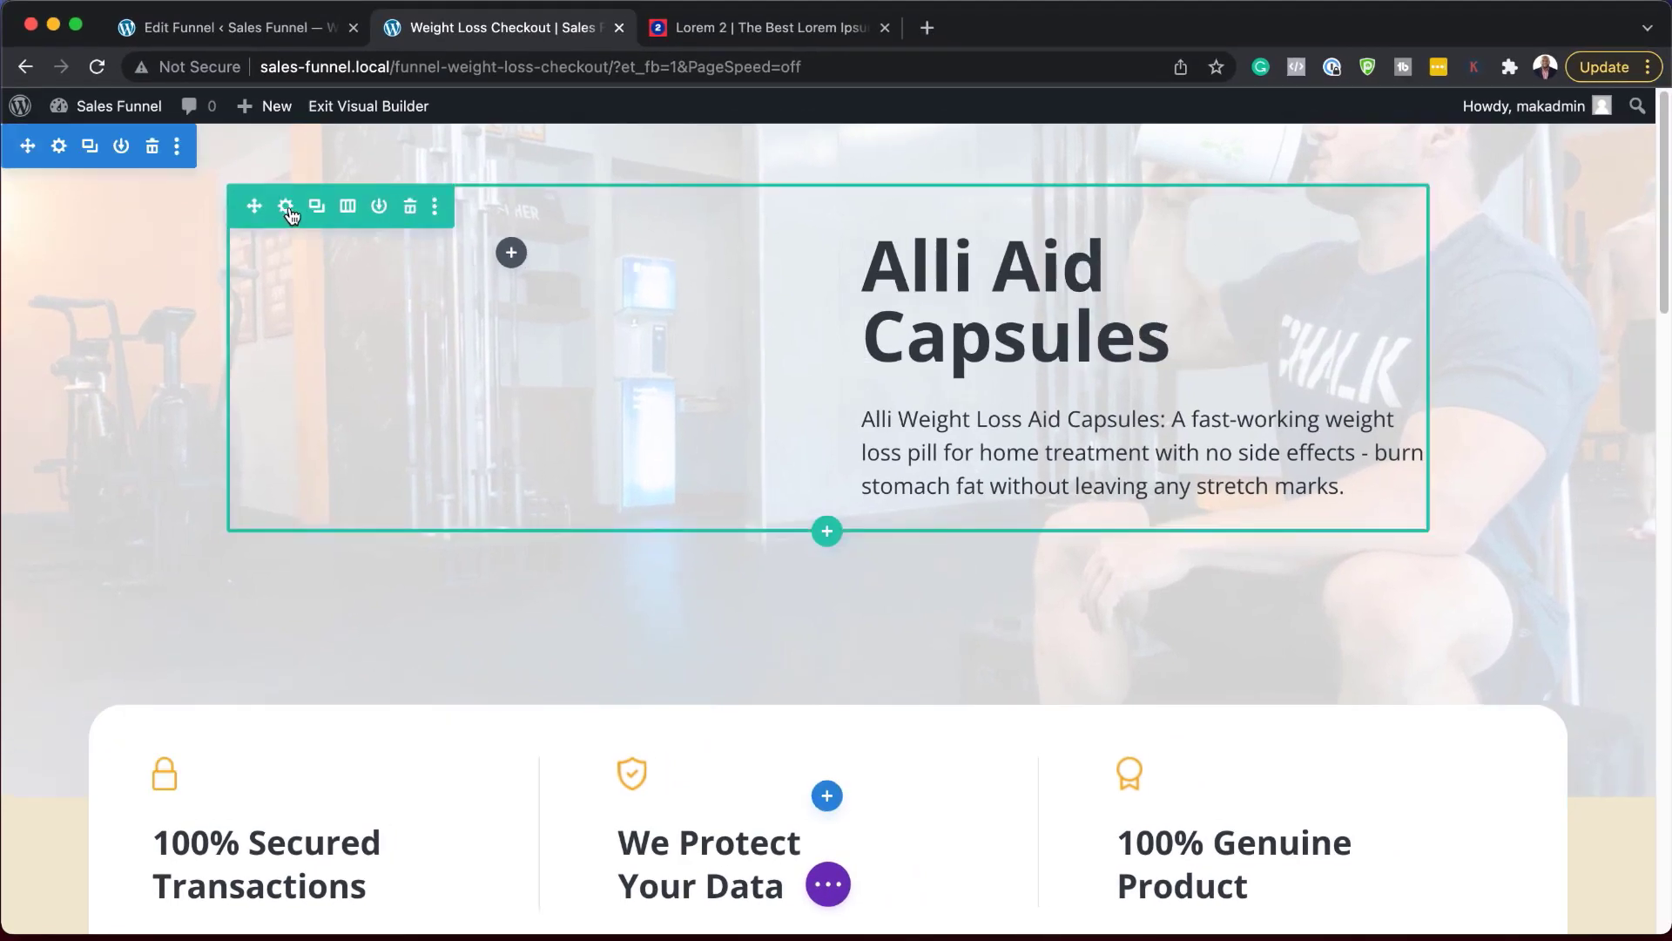
# Change the hero row from two columns to a single full-width column
pyautogui.click(348, 209)
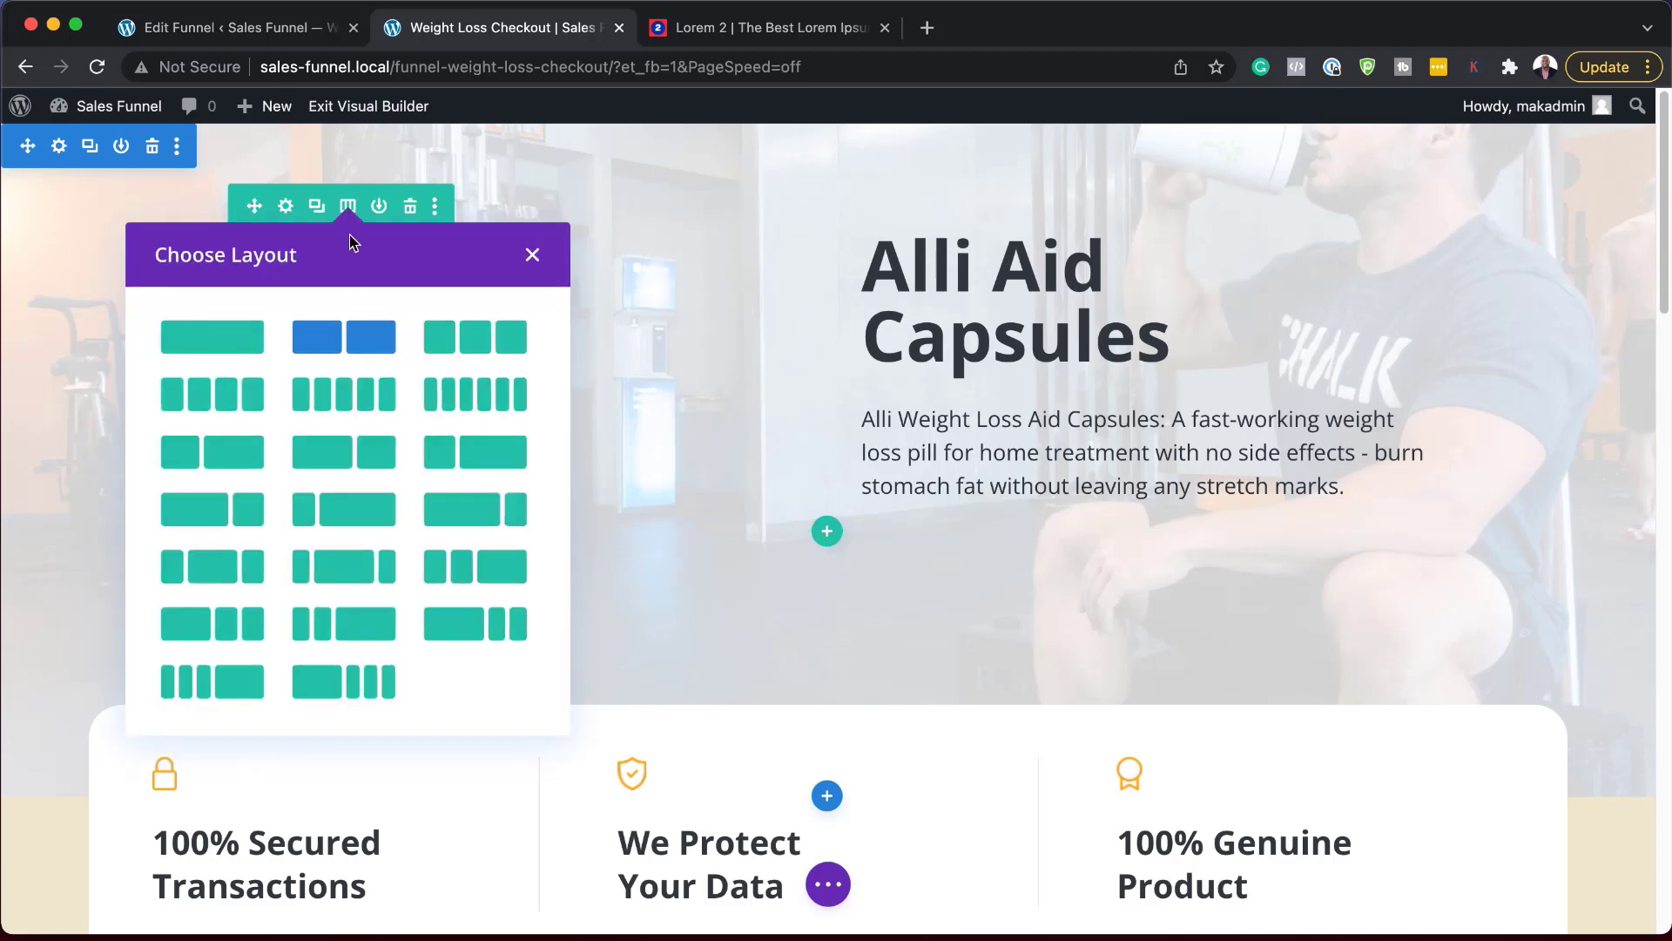
pyautogui.click(231, 343)
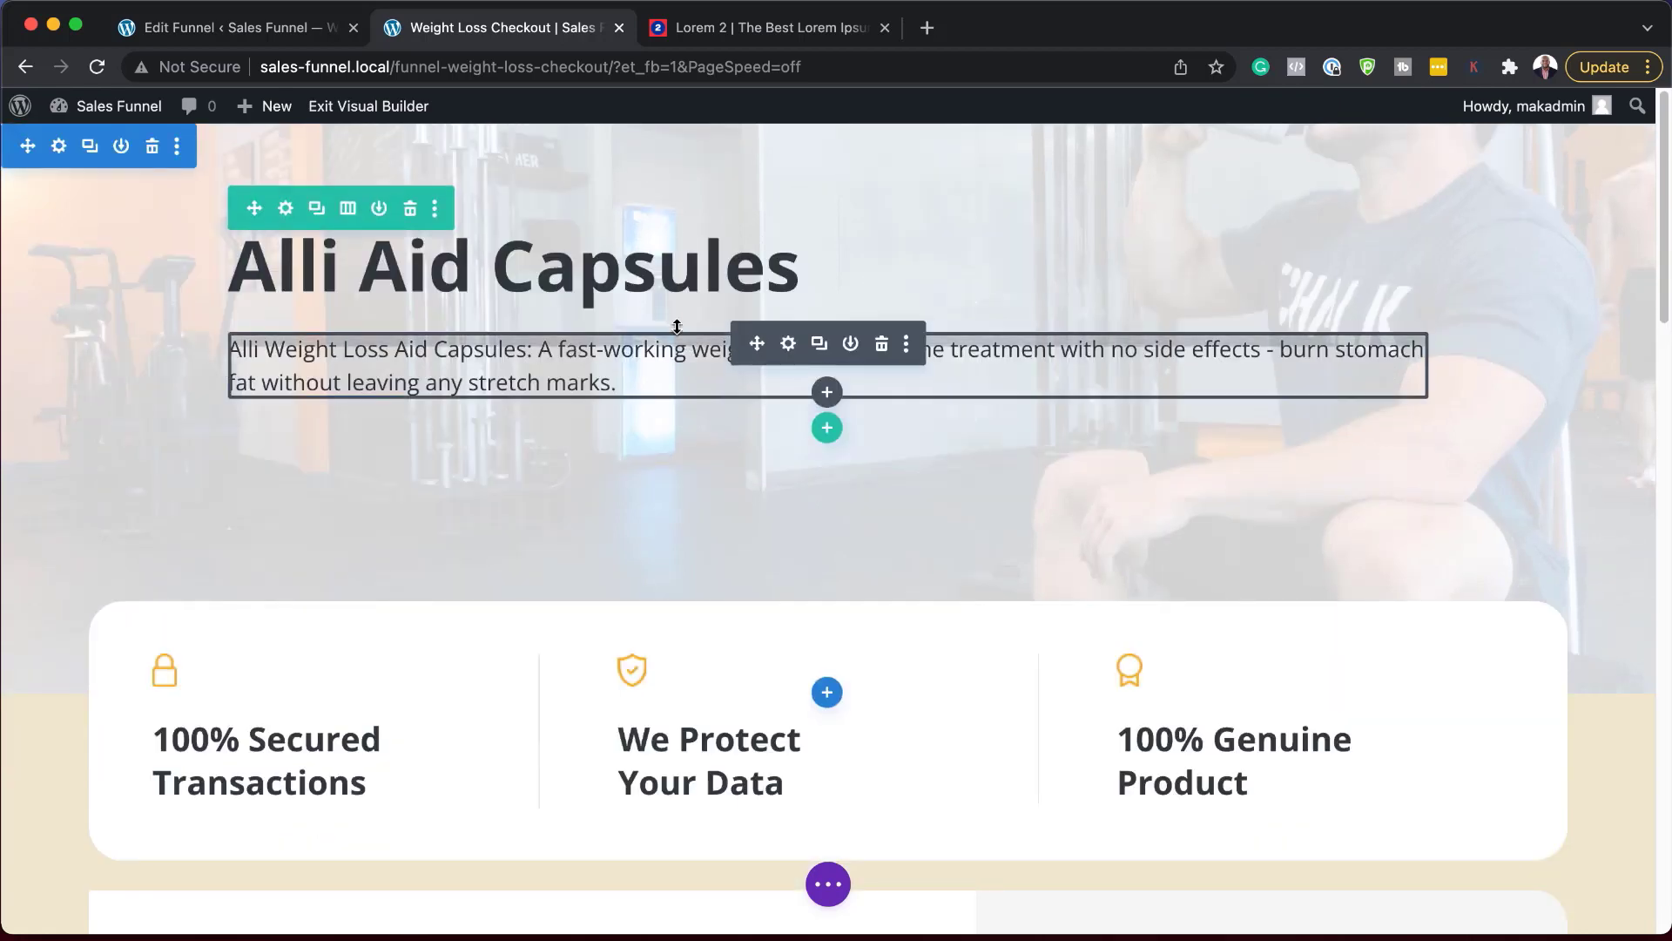
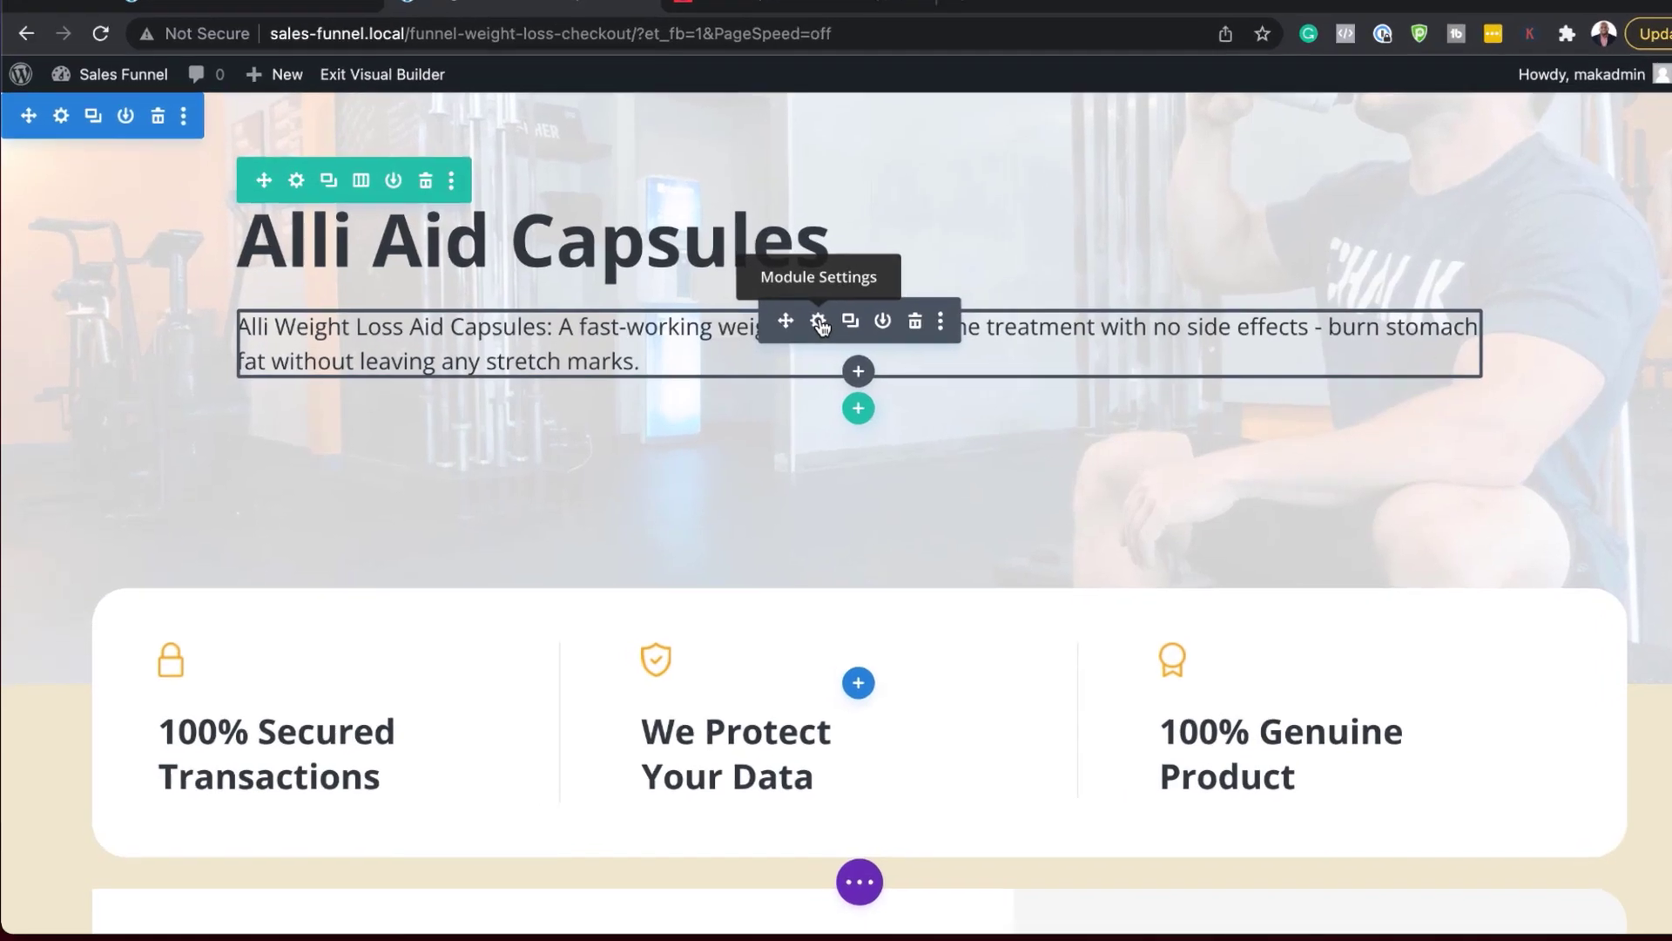
# Starting from the hero description's text font, find and replace the Default font with Poppins in all modules and every option type
pyautogui.click(790, 346)
pyautogui.click(188, 200)
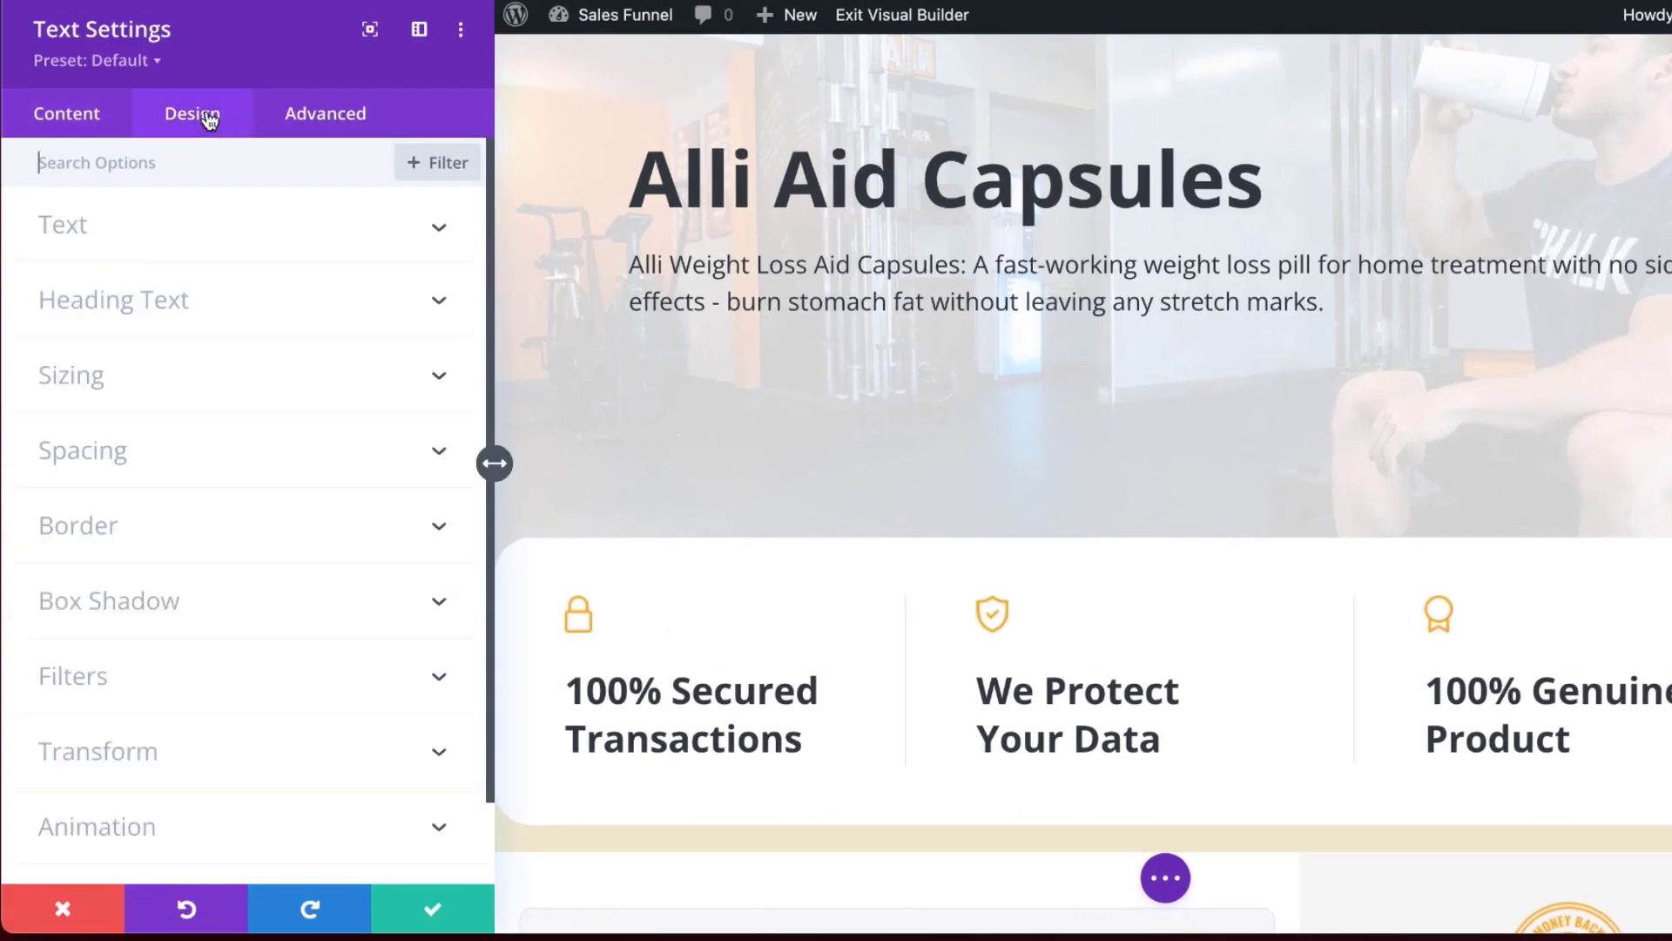
pyautogui.click(186, 234)
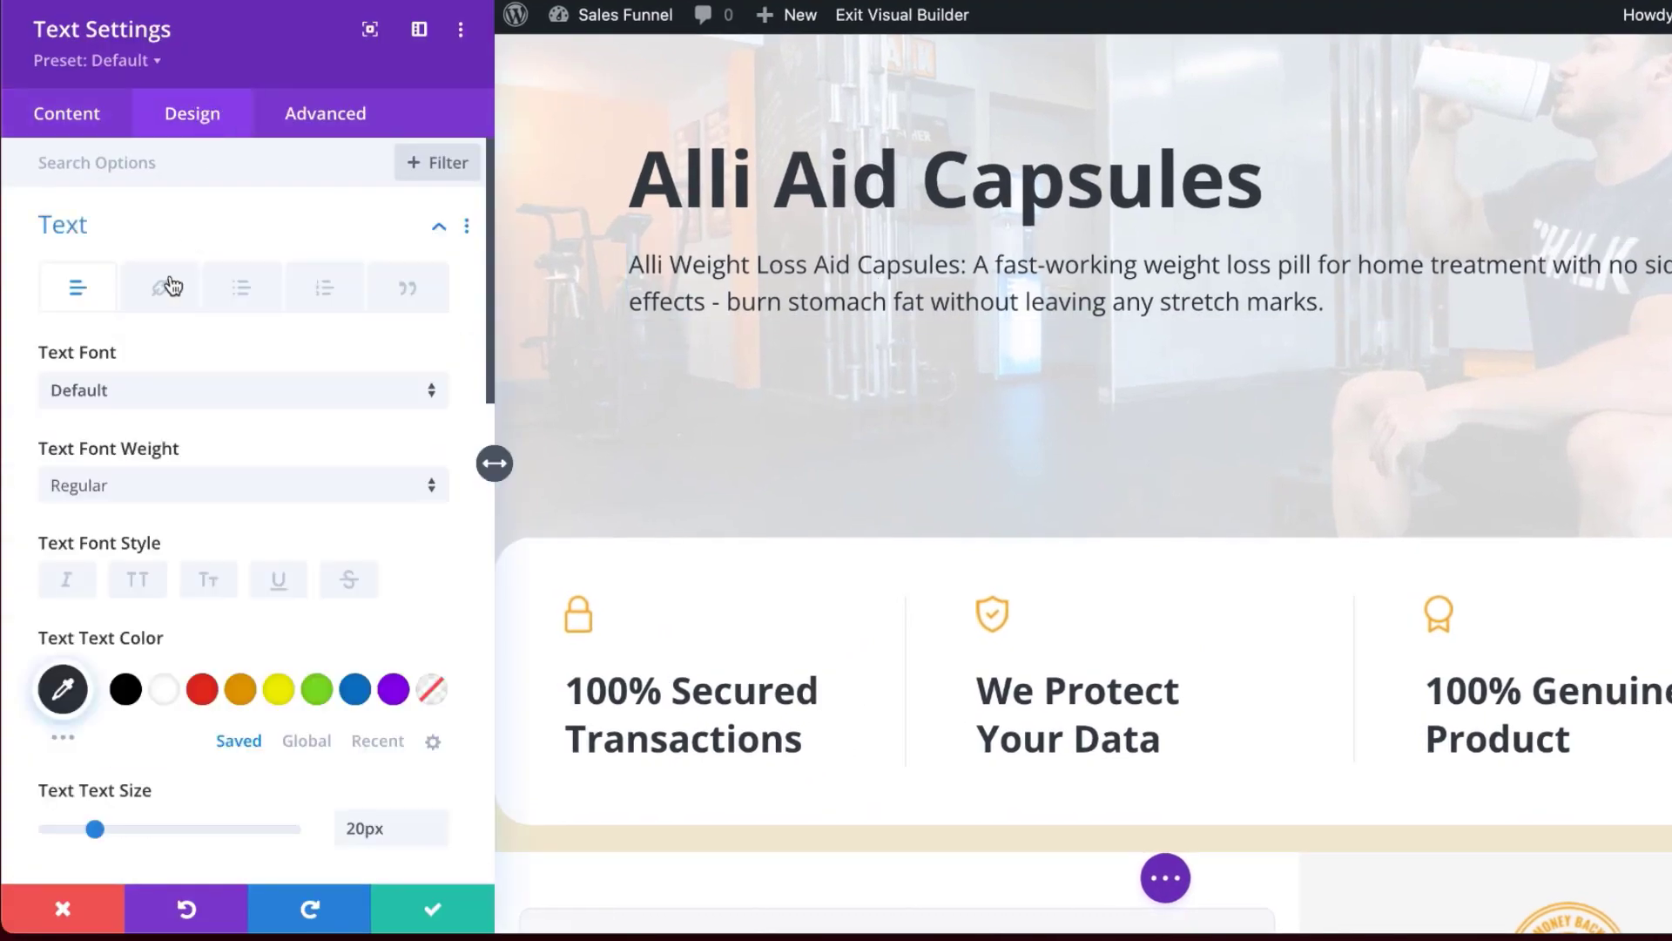
pyautogui.rightClick(247, 353)
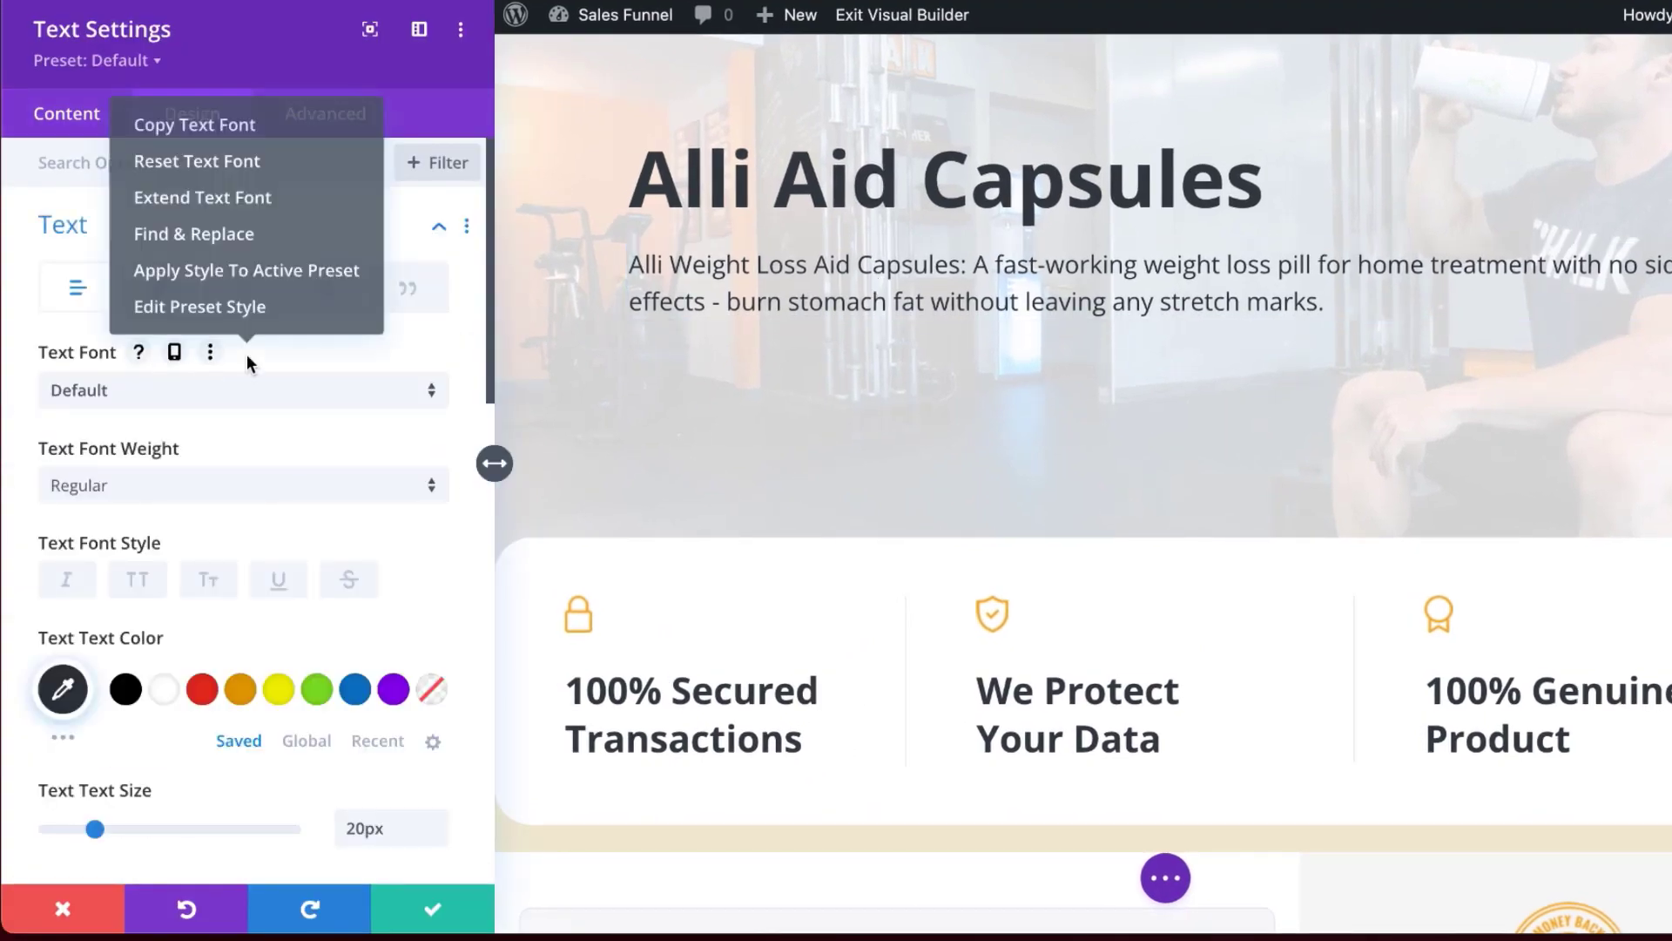
pyautogui.click(246, 236)
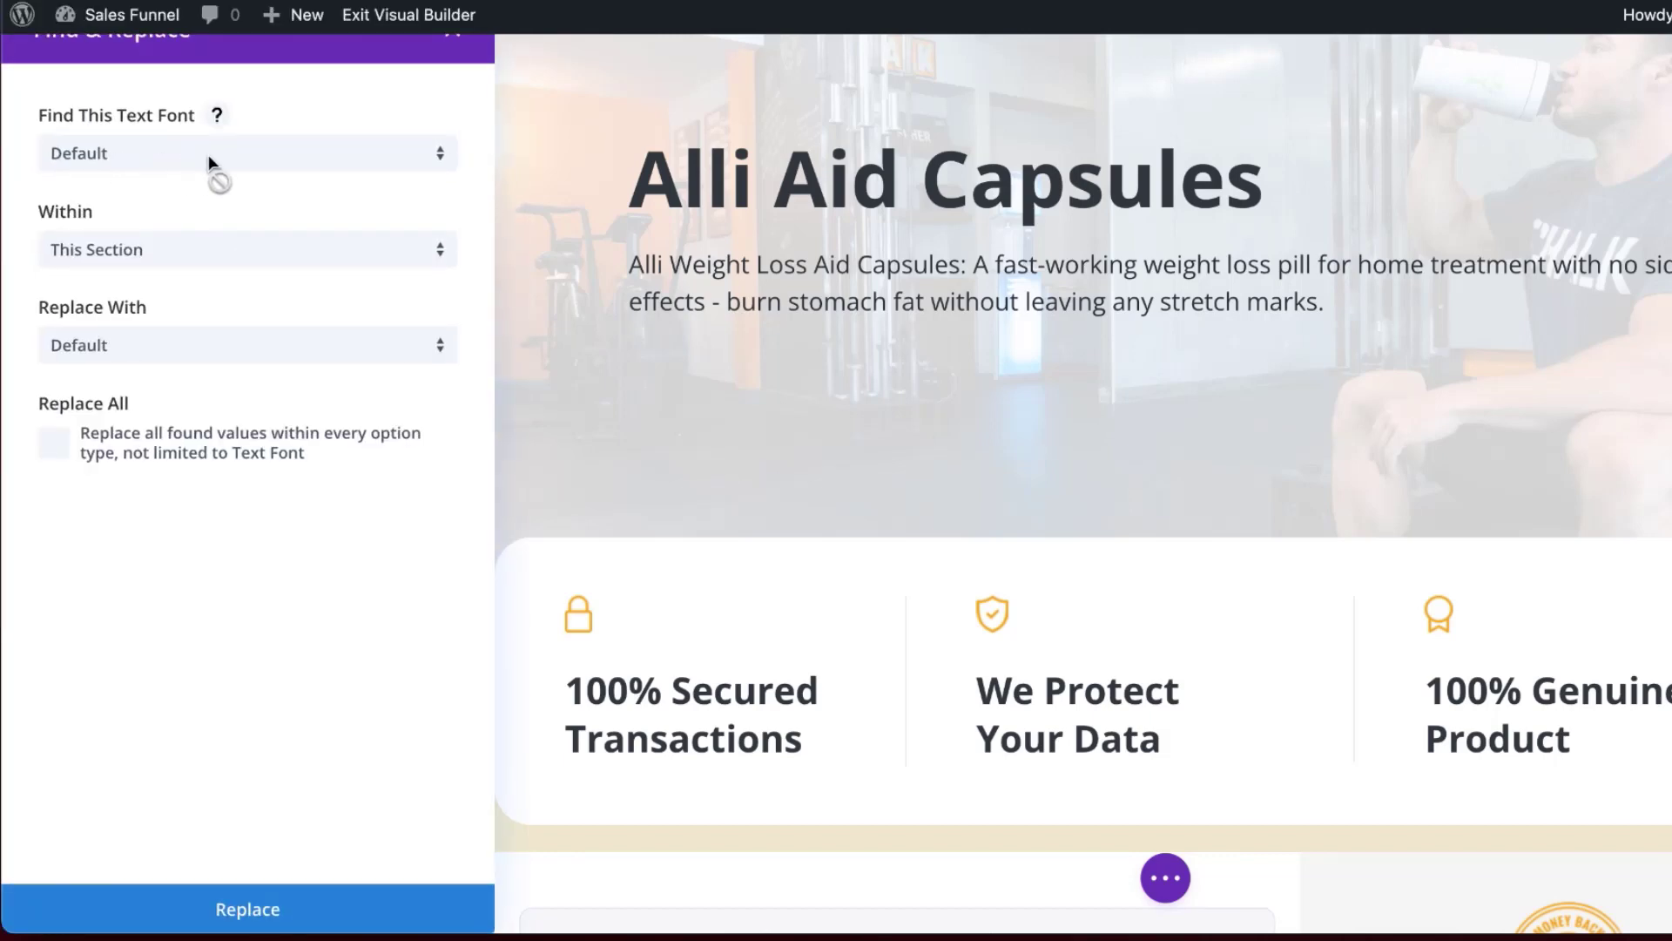
pyautogui.click(133, 361)
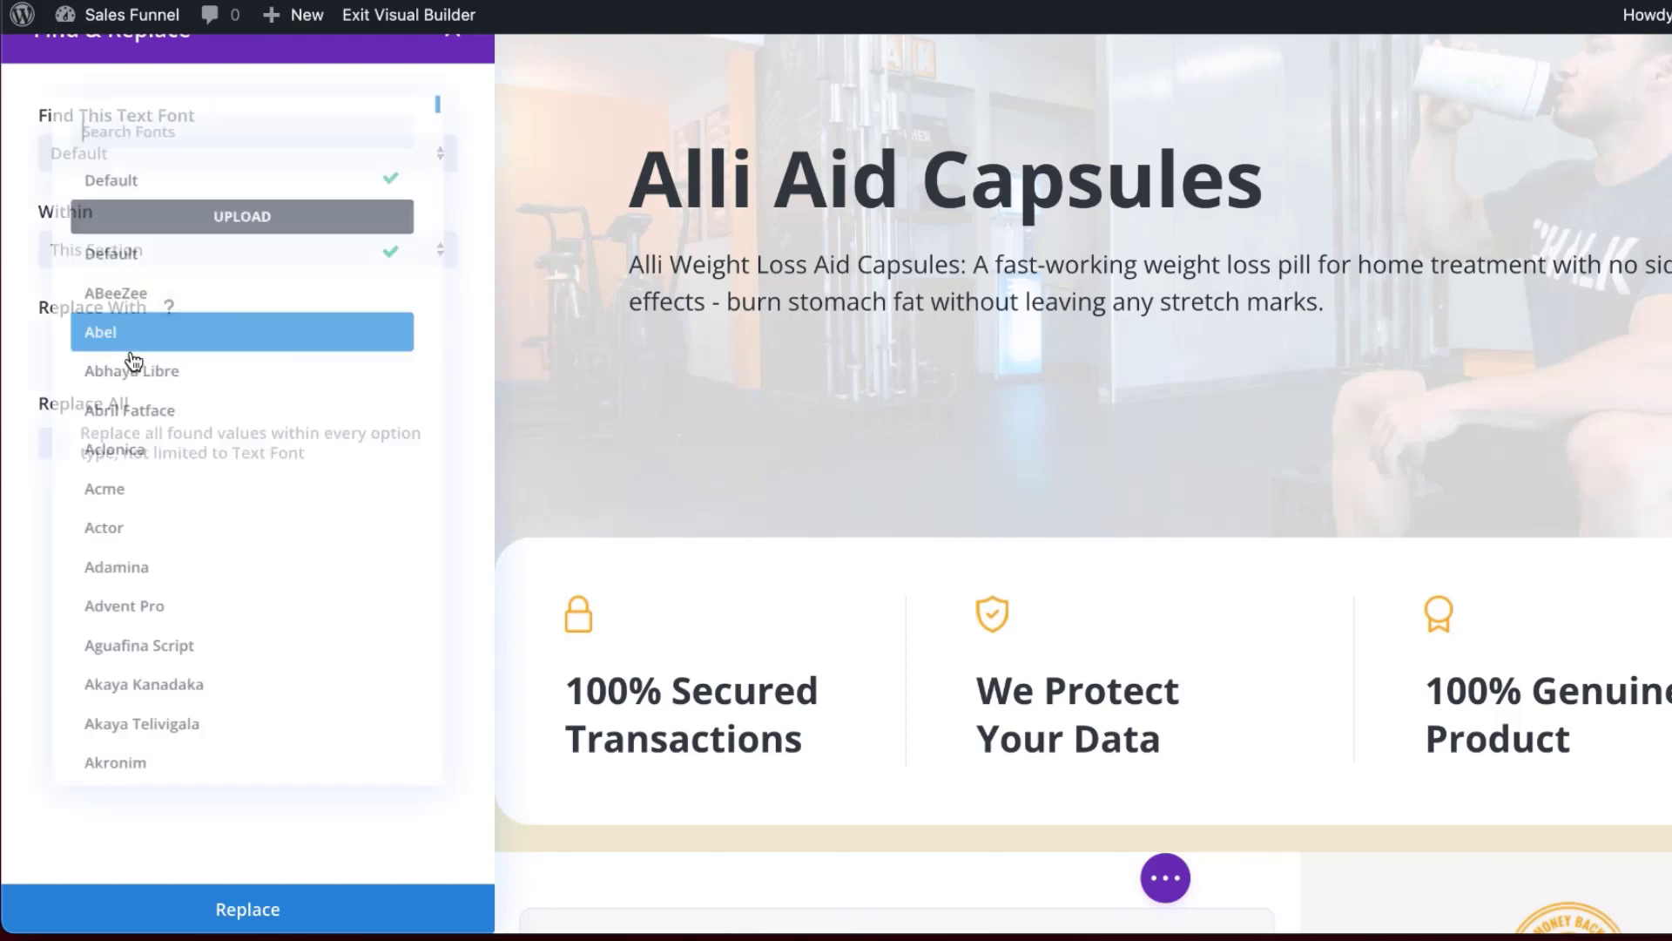
pyautogui.write('popp')
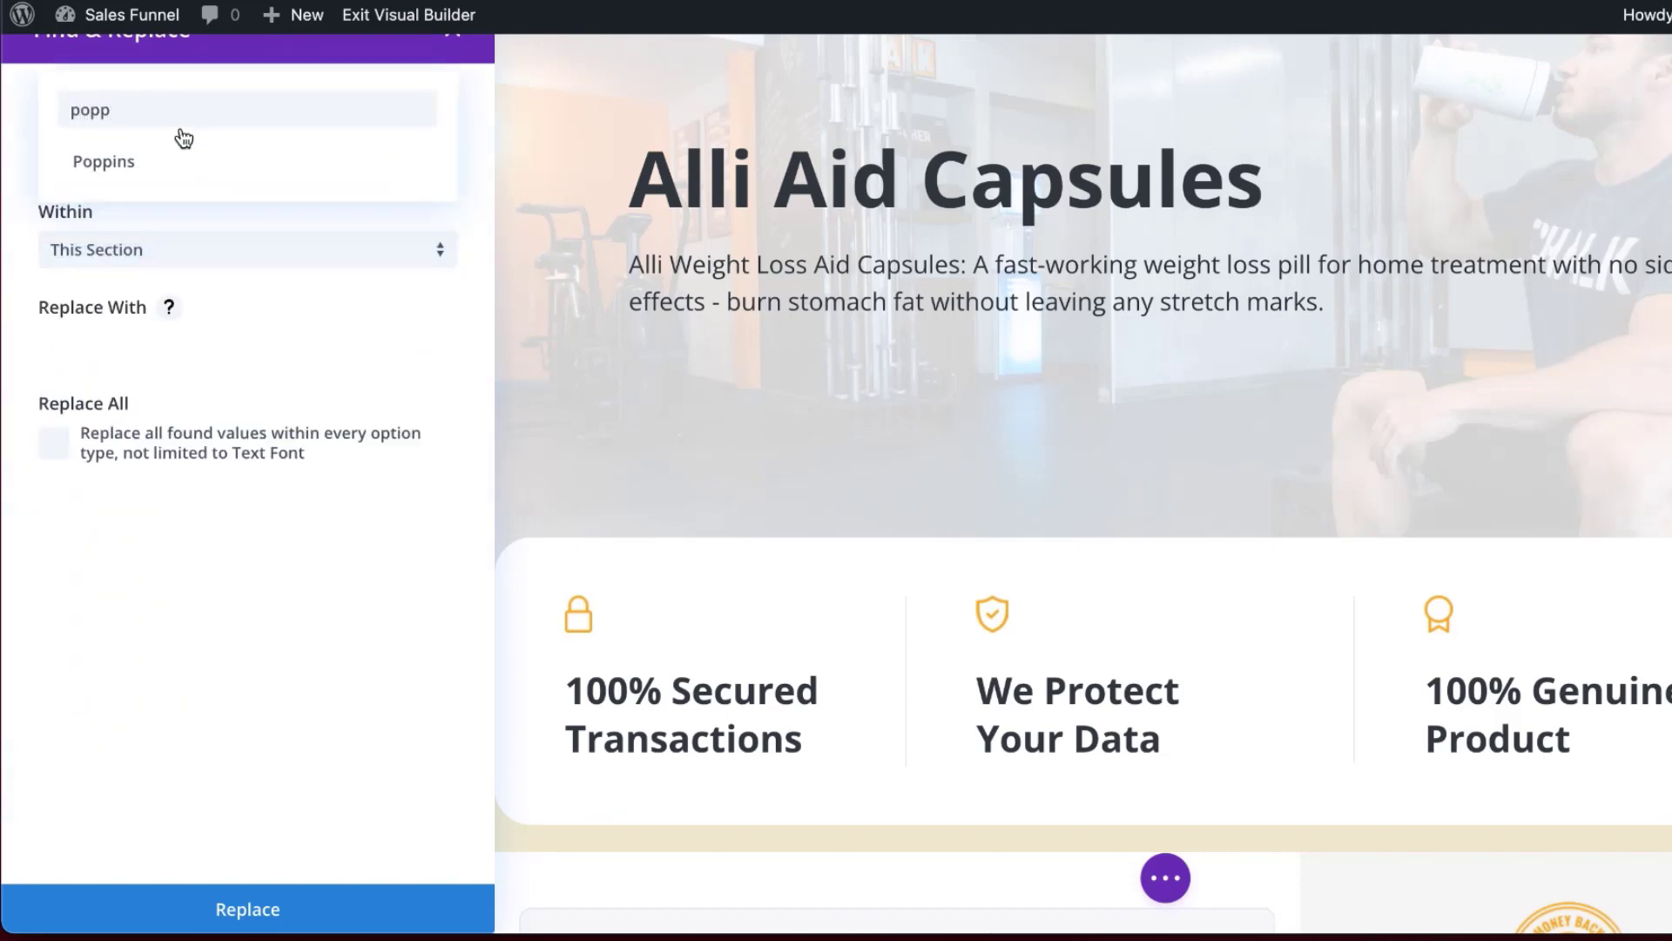
pyautogui.click(172, 161)
pyautogui.click(196, 251)
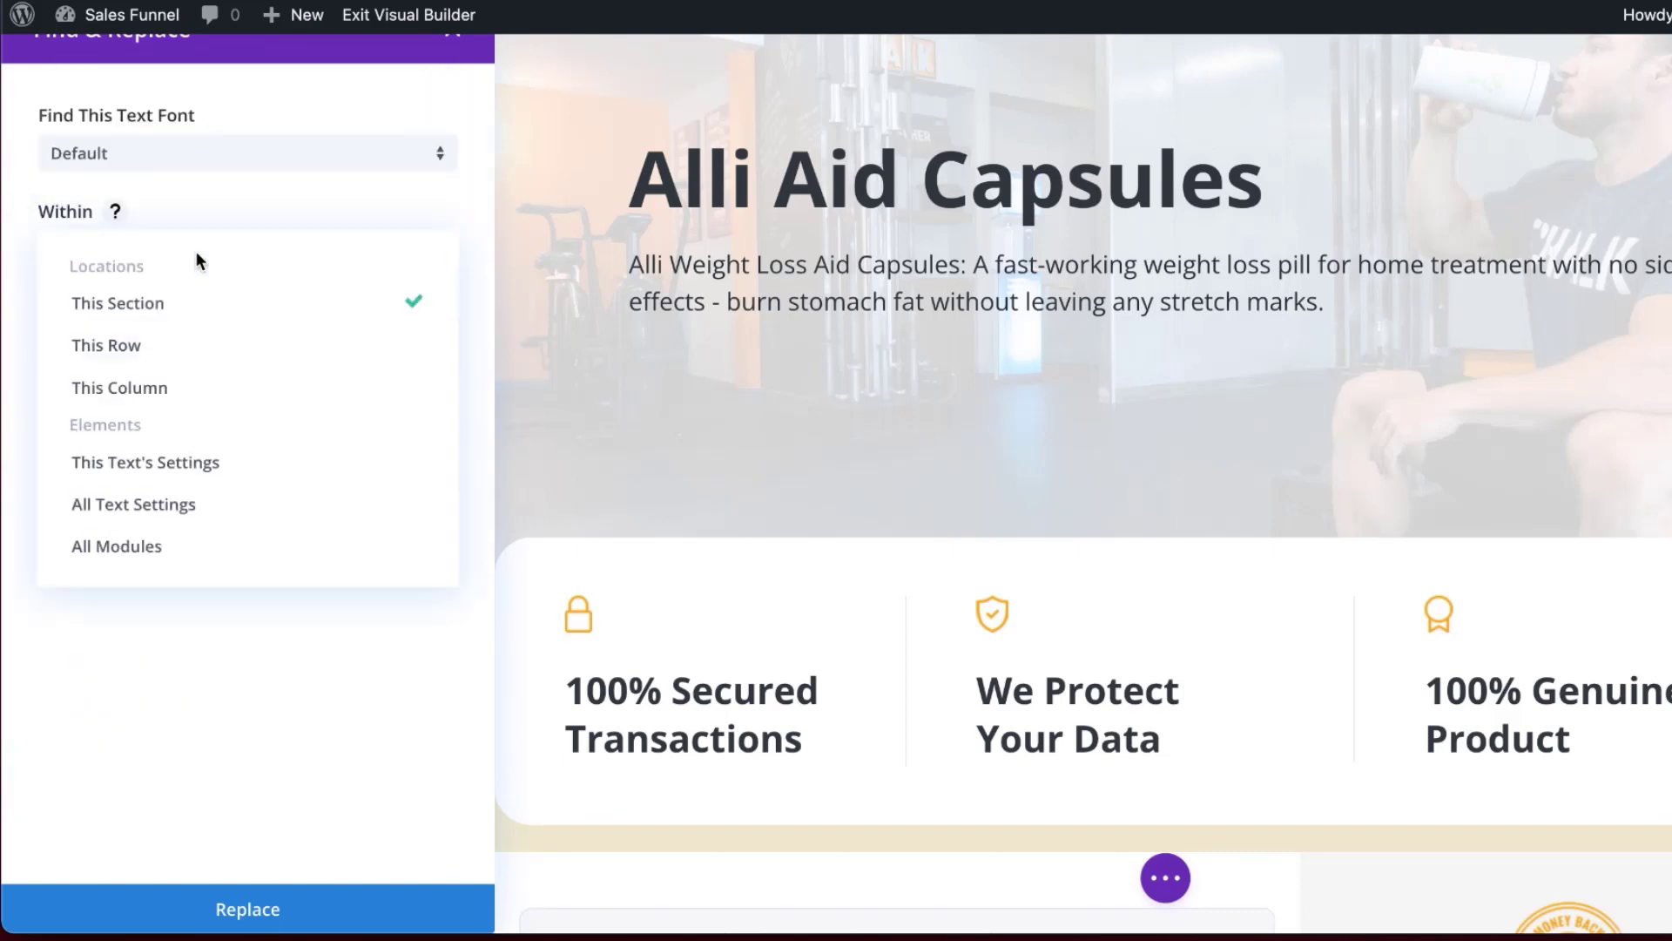
pyautogui.click(162, 549)
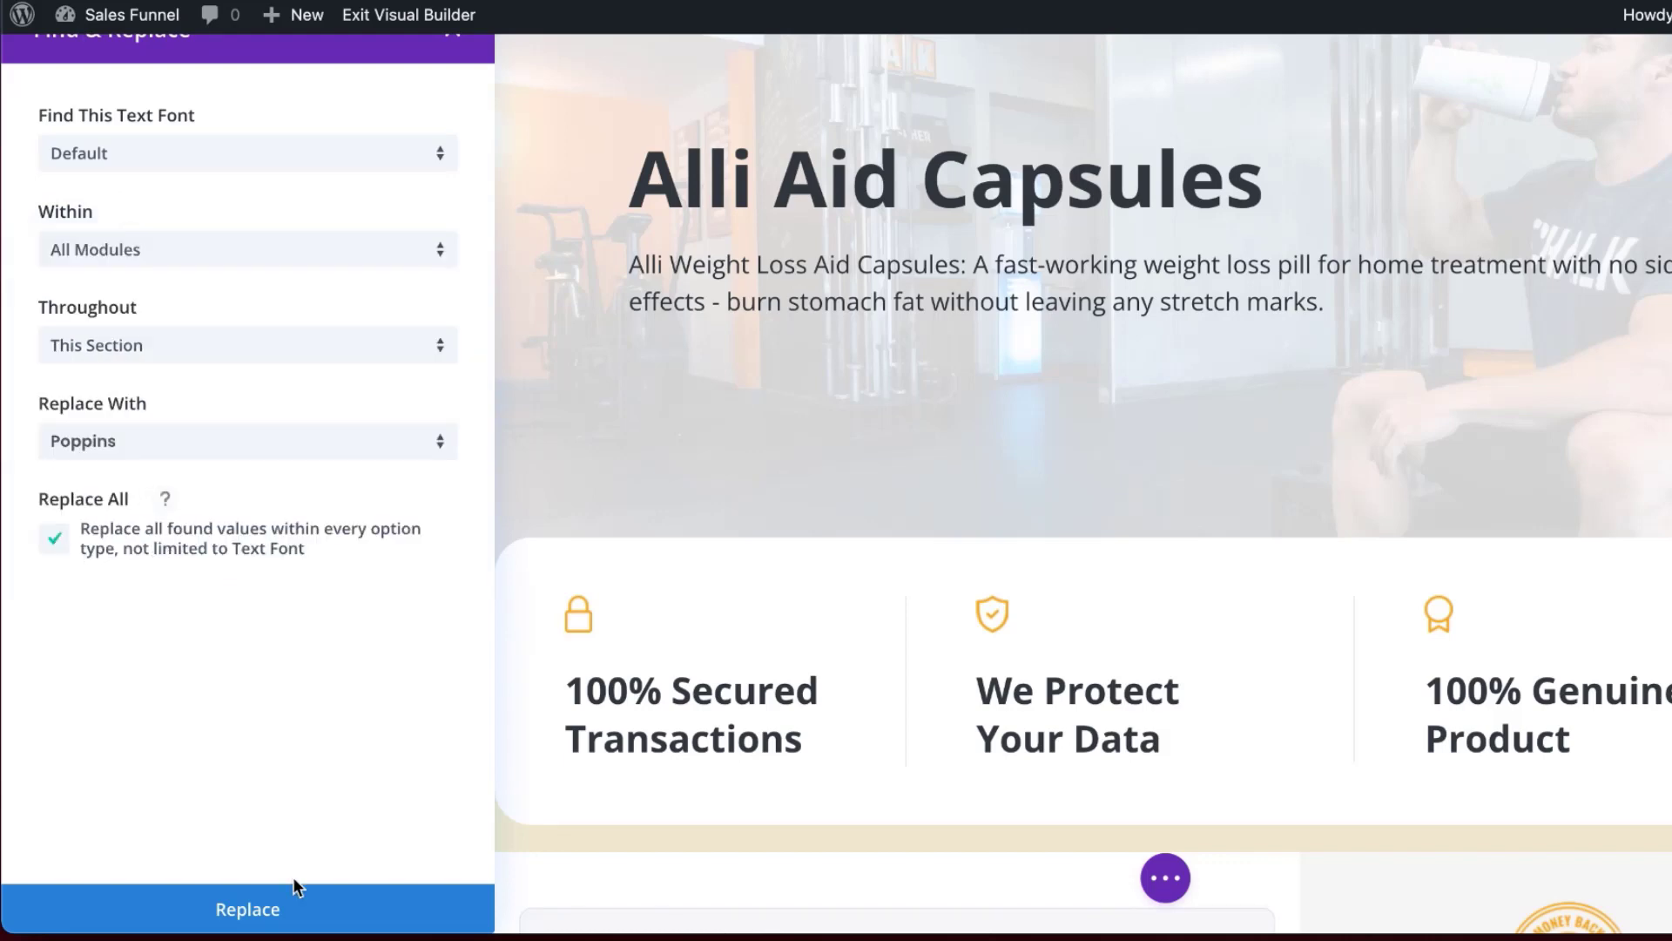
pyautogui.click(248, 910)
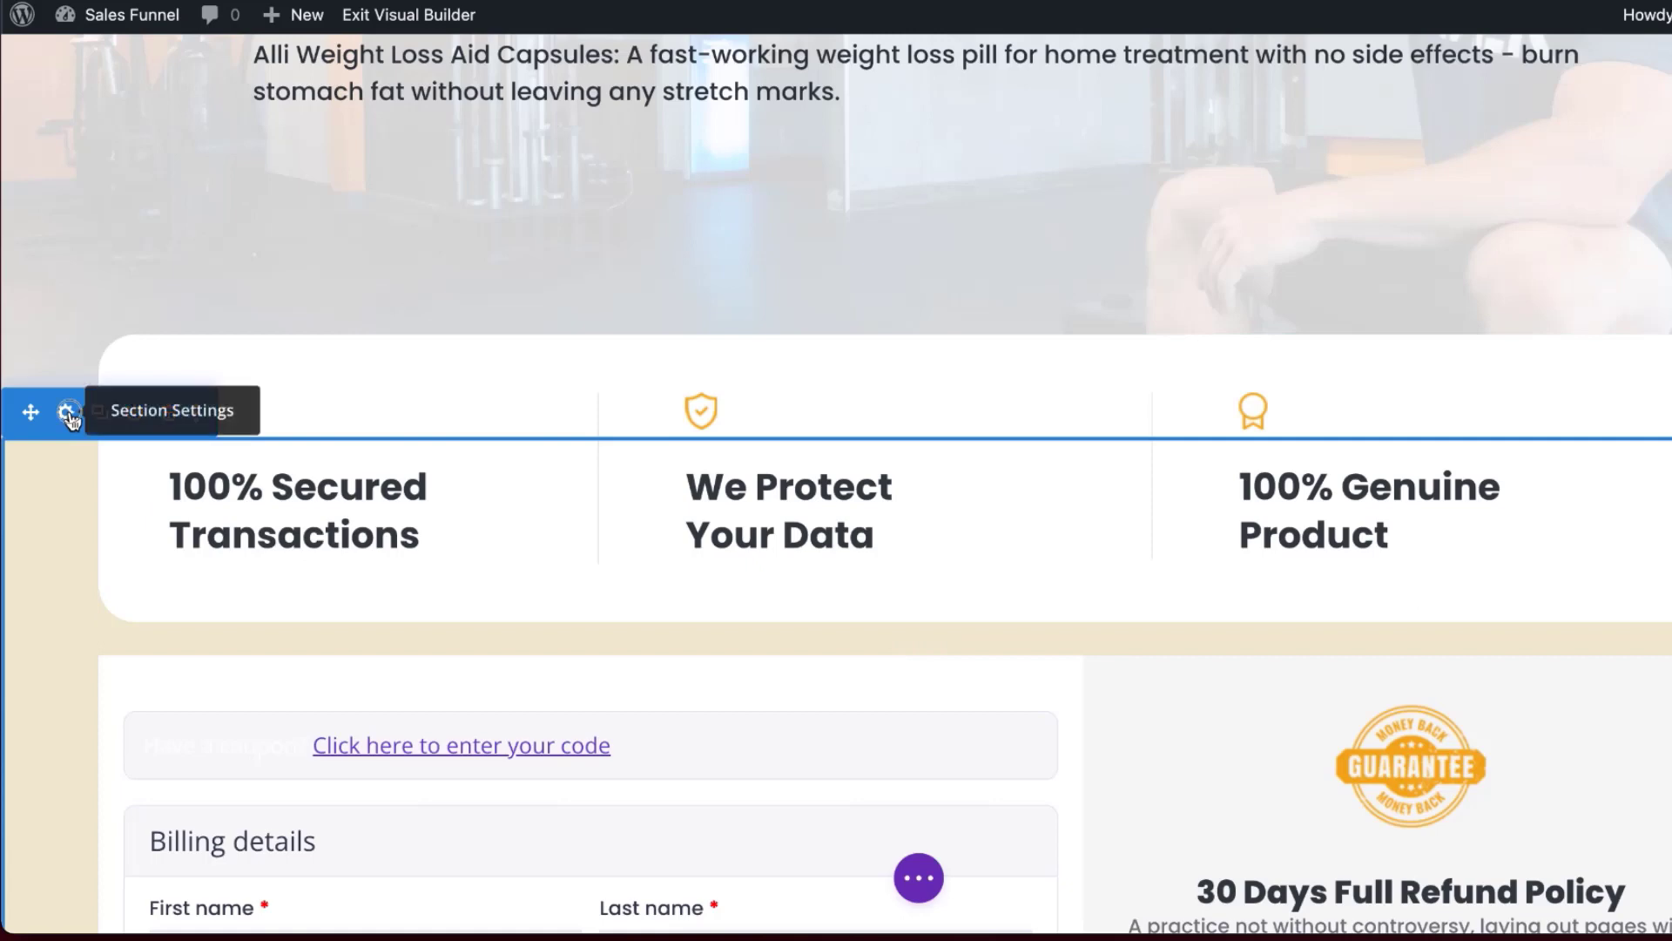
# Set the background color of the section holding the checkout form to black (#000000) and save it
pyautogui.click(67, 413)
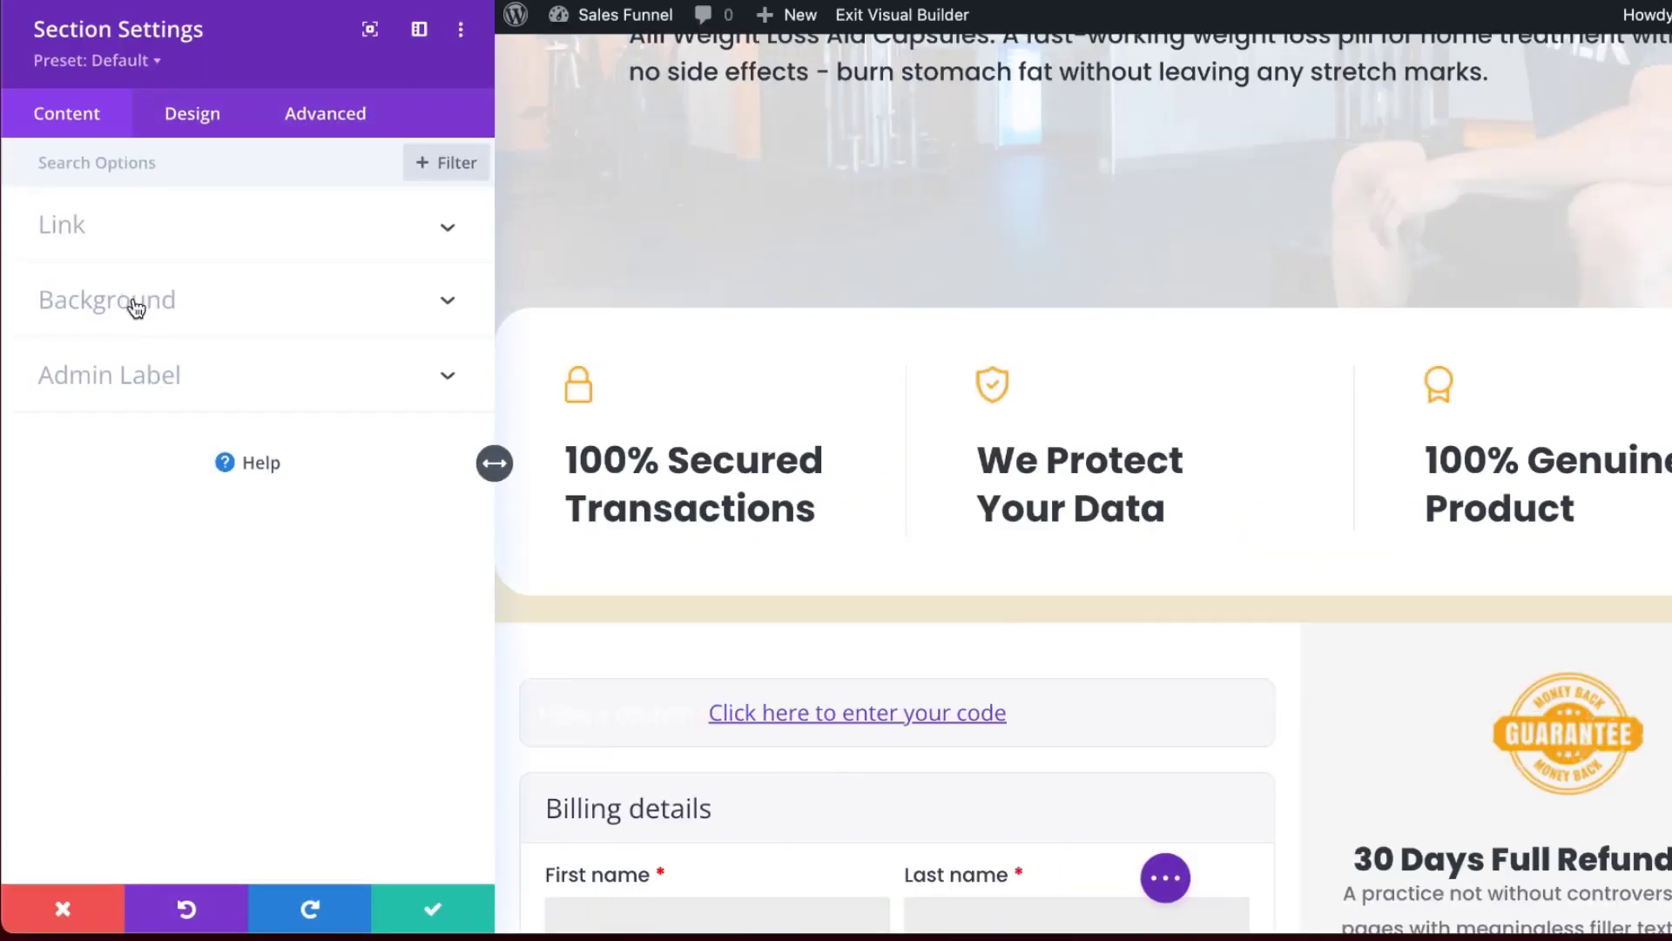
pyautogui.click(135, 307)
pyautogui.click(126, 593)
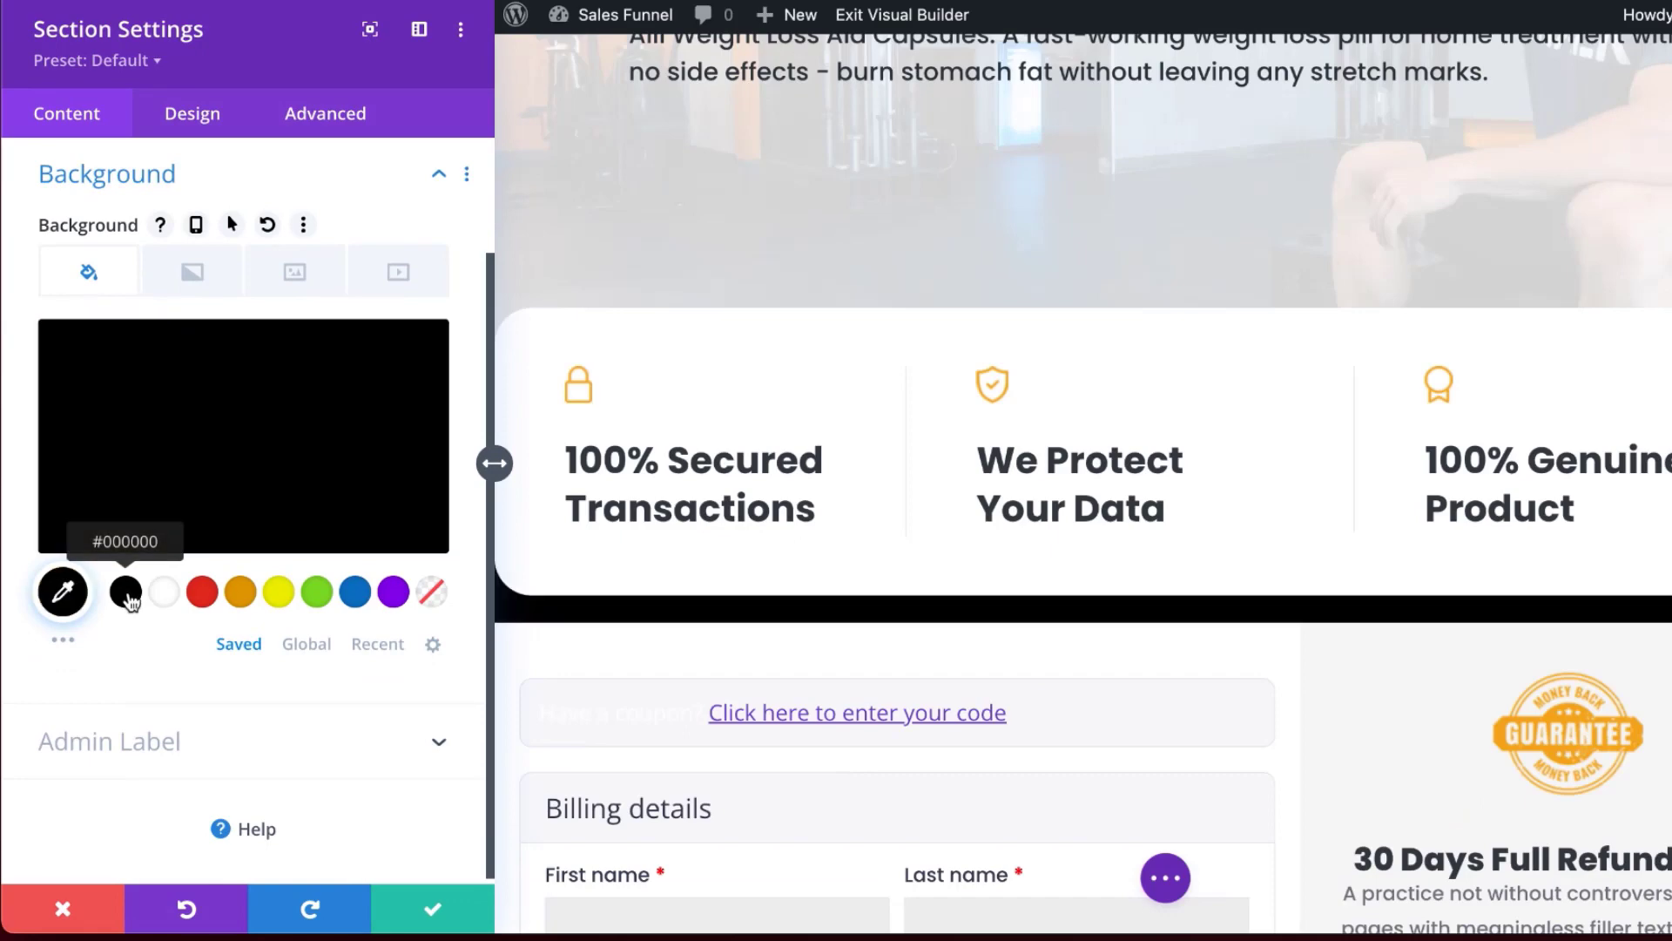
pyautogui.click(434, 914)
# Delete the quote, photo, name and job title modules of the second testimonial in the checkout page's sidebar
pyautogui.scroll(-2, 308, 649)
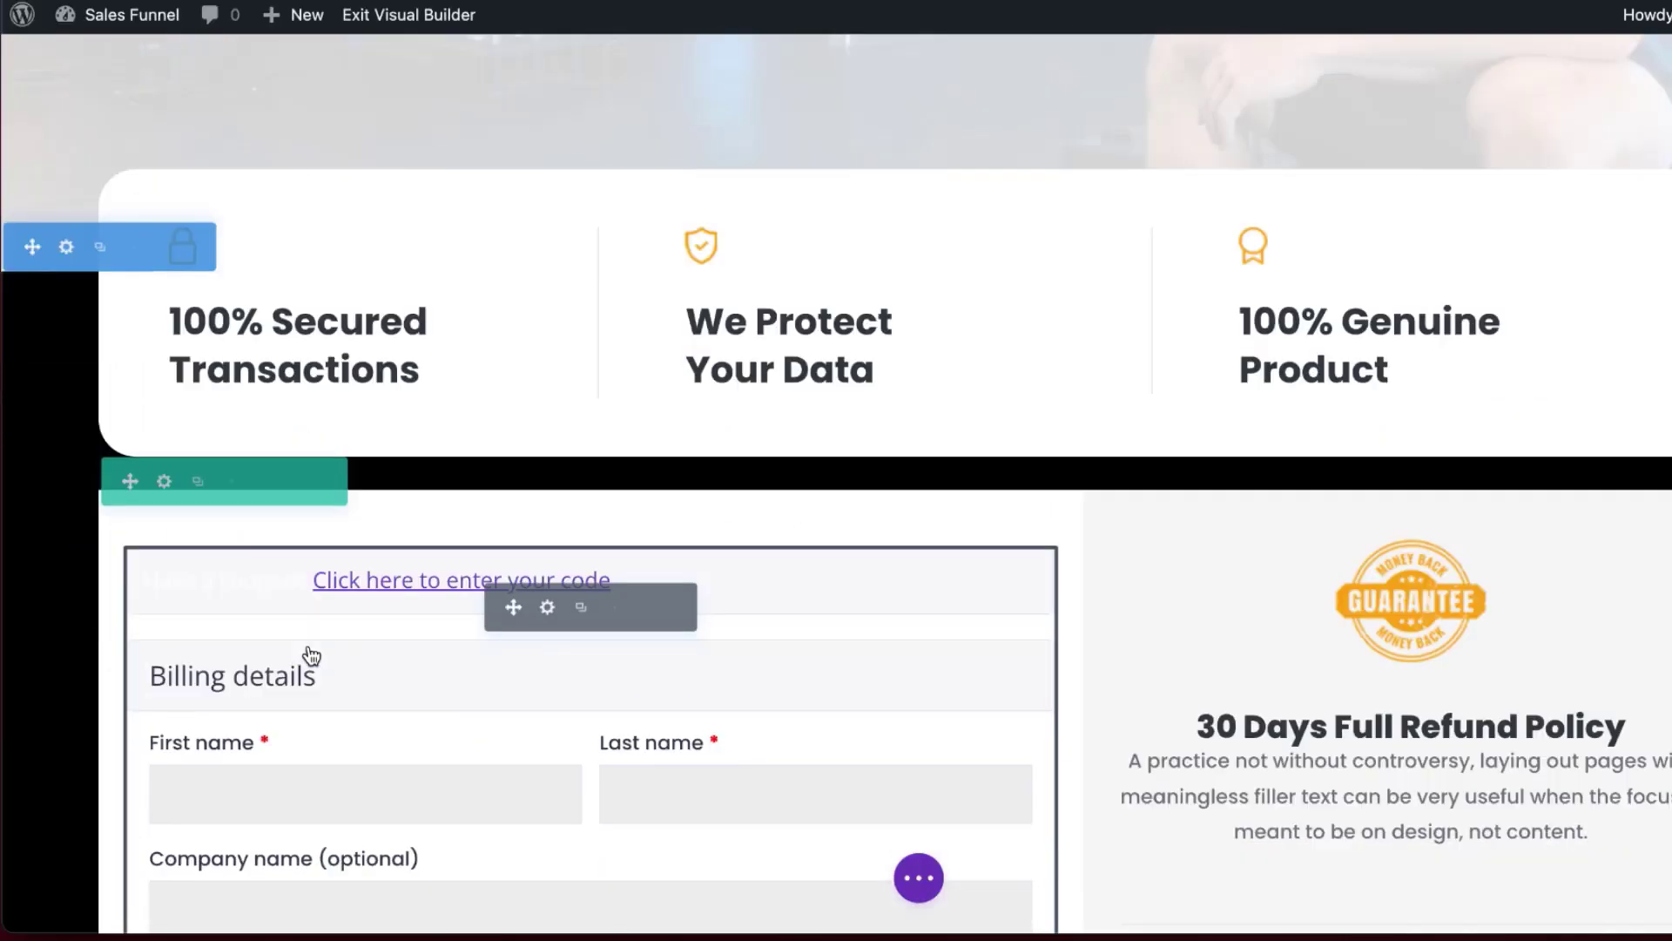
pyautogui.scroll(-10, 1572, 666)
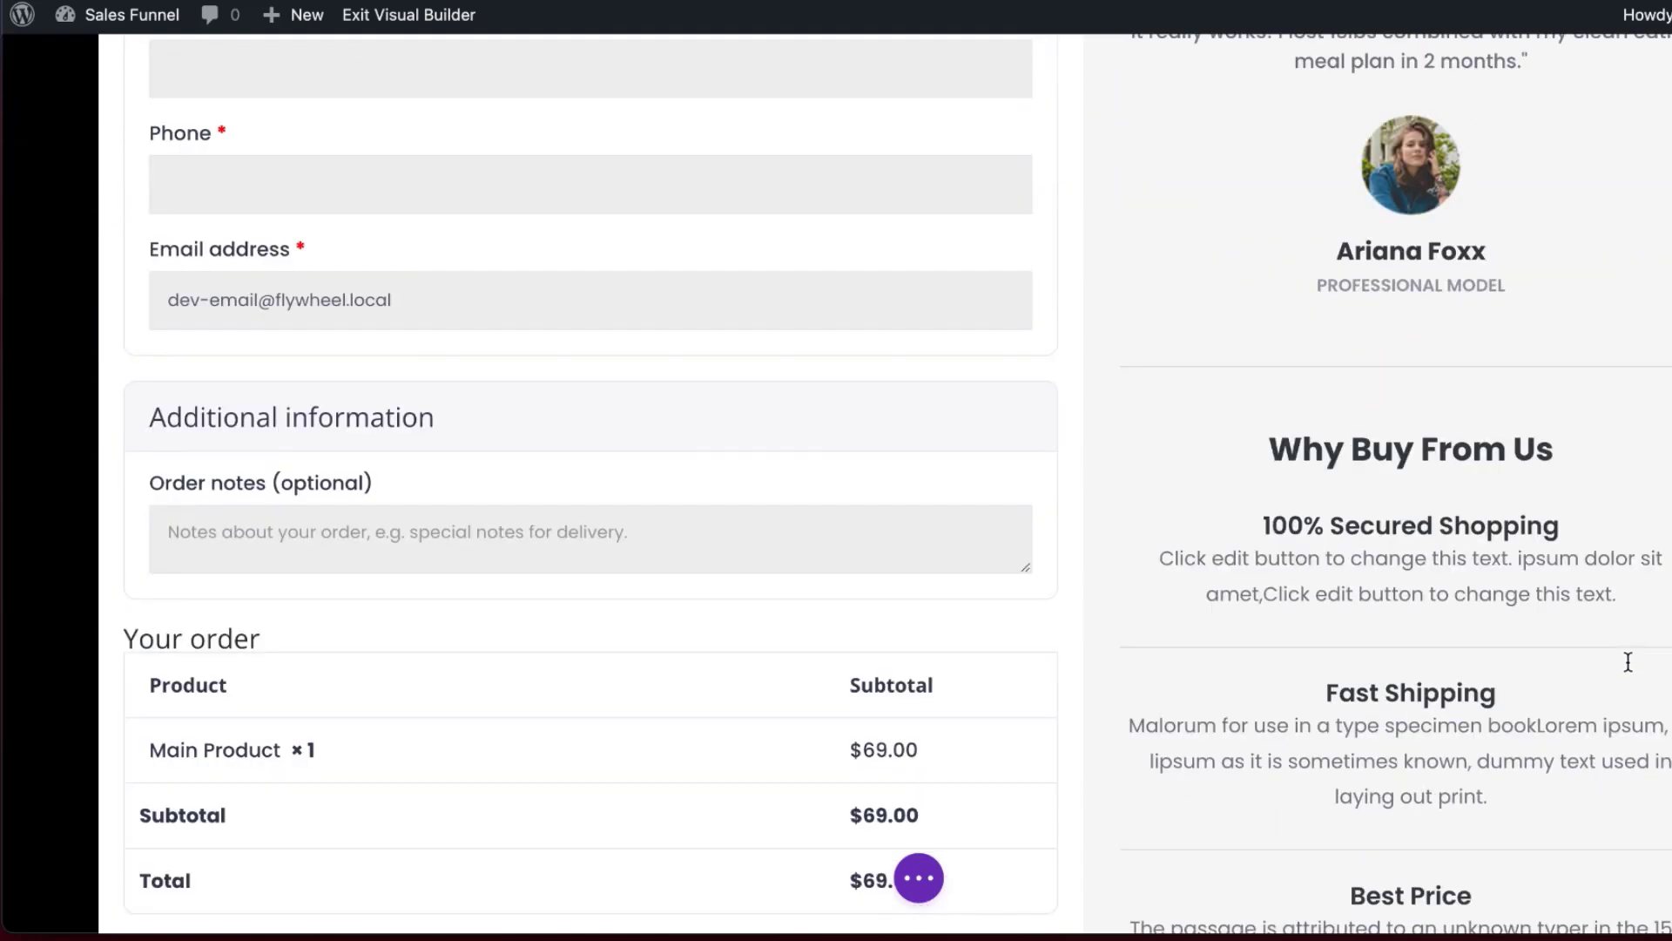
pyautogui.scroll(8, 1524, 680)
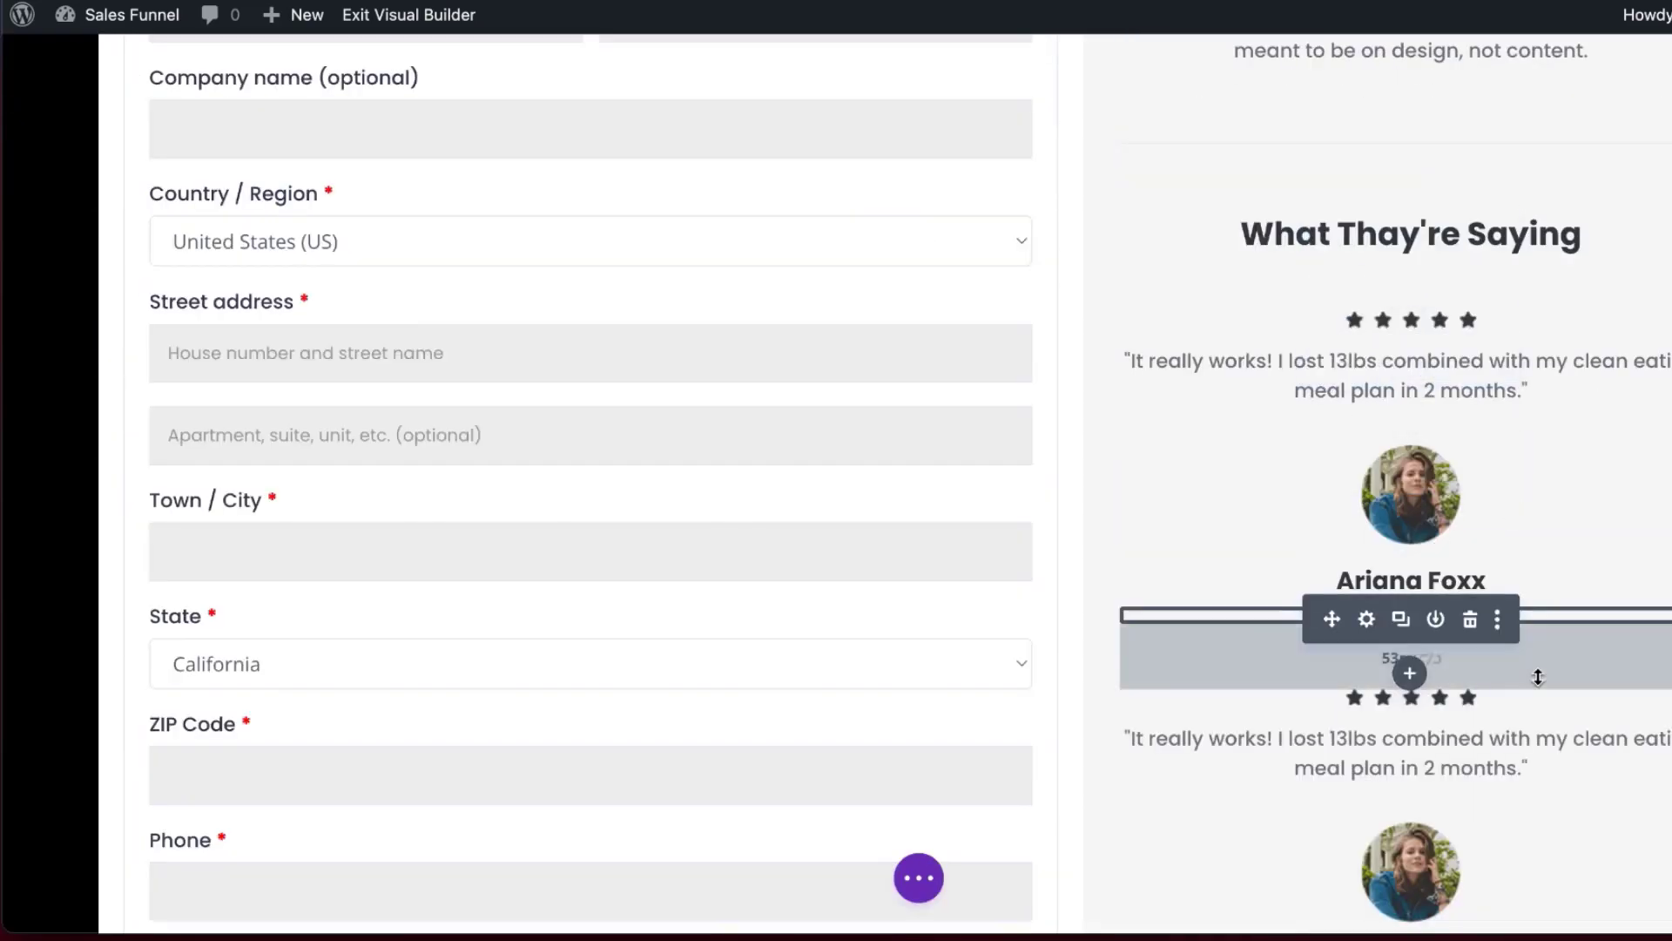
pyautogui.scroll(-3, 1535, 680)
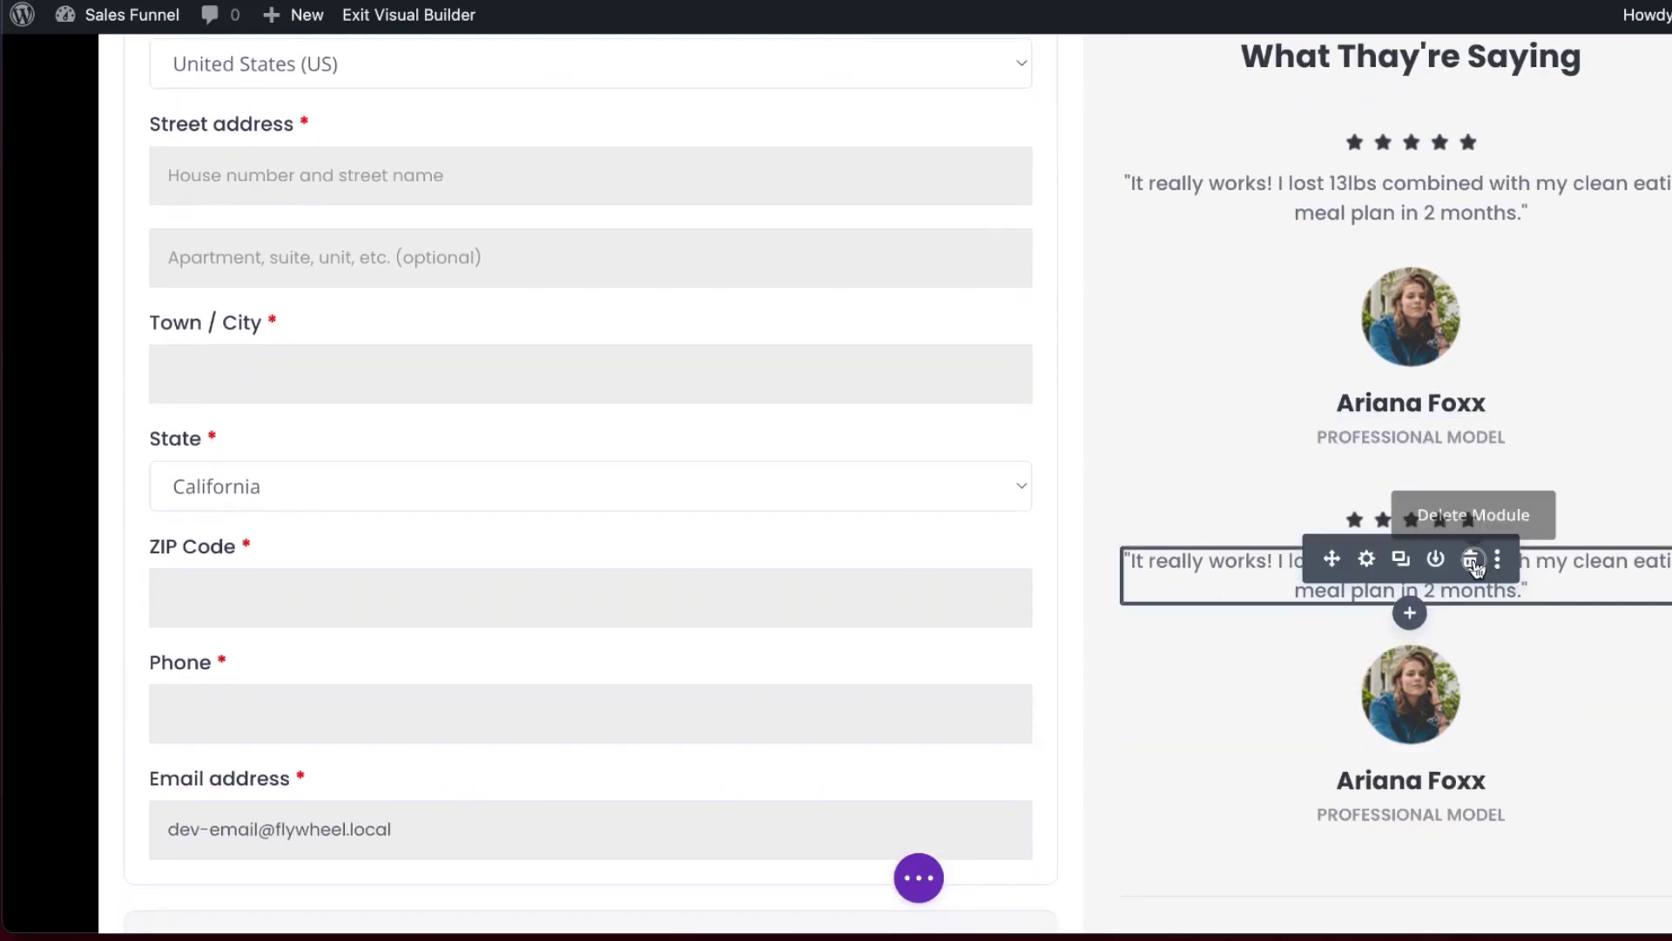
pyautogui.click(1472, 562)
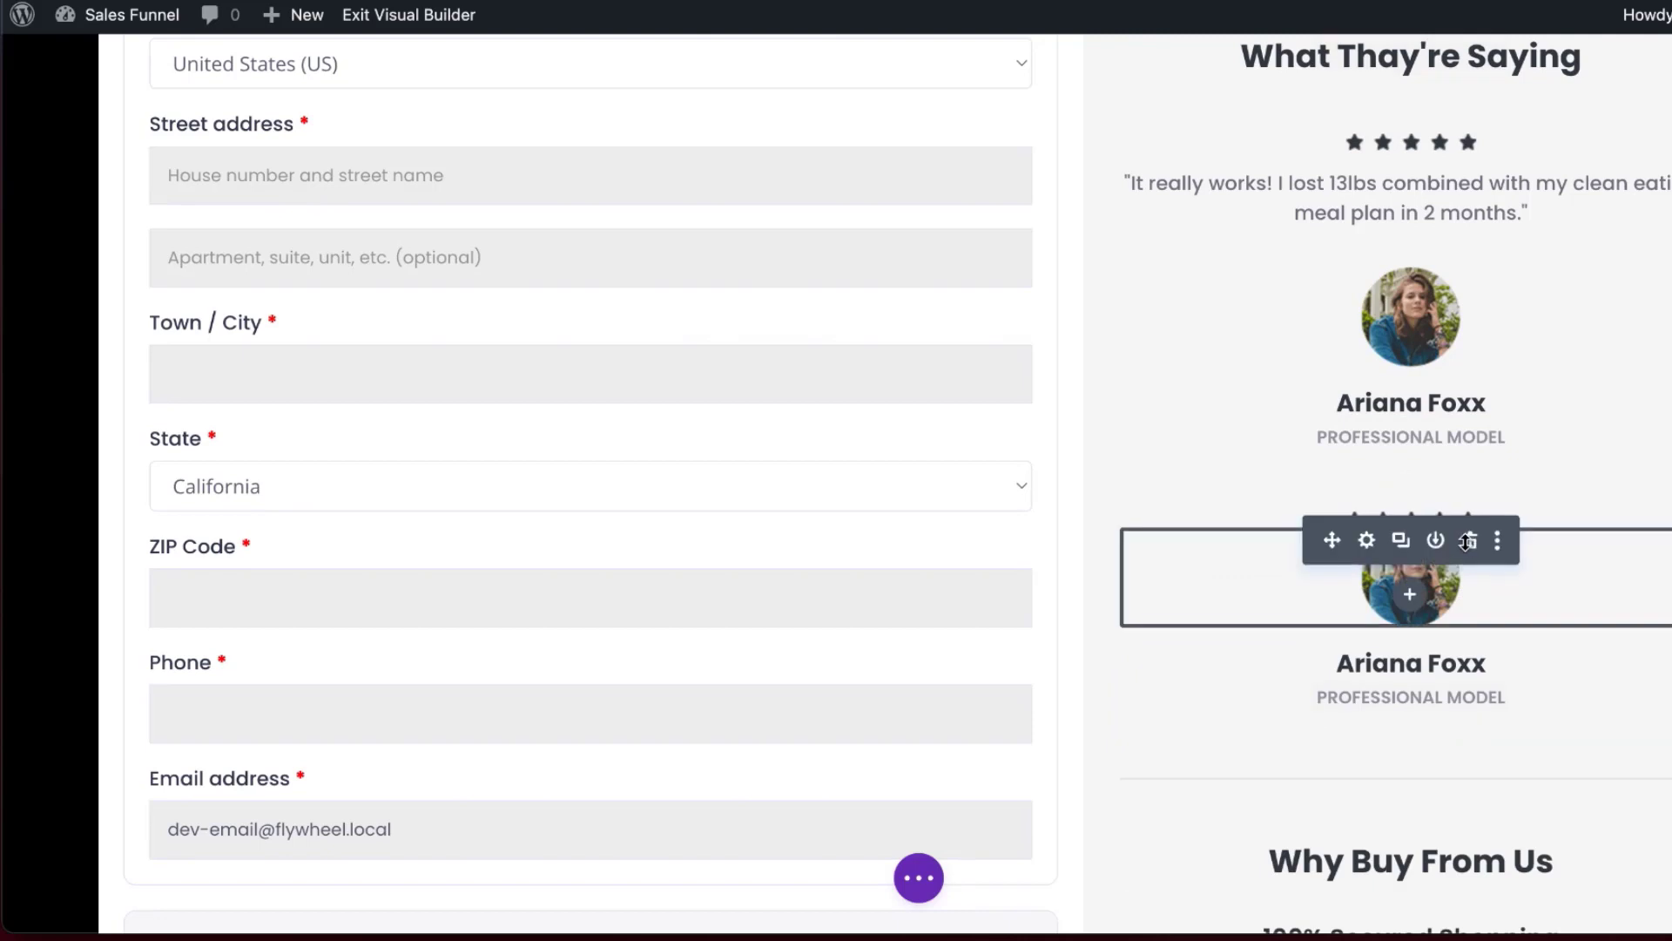
pyautogui.click(1471, 543)
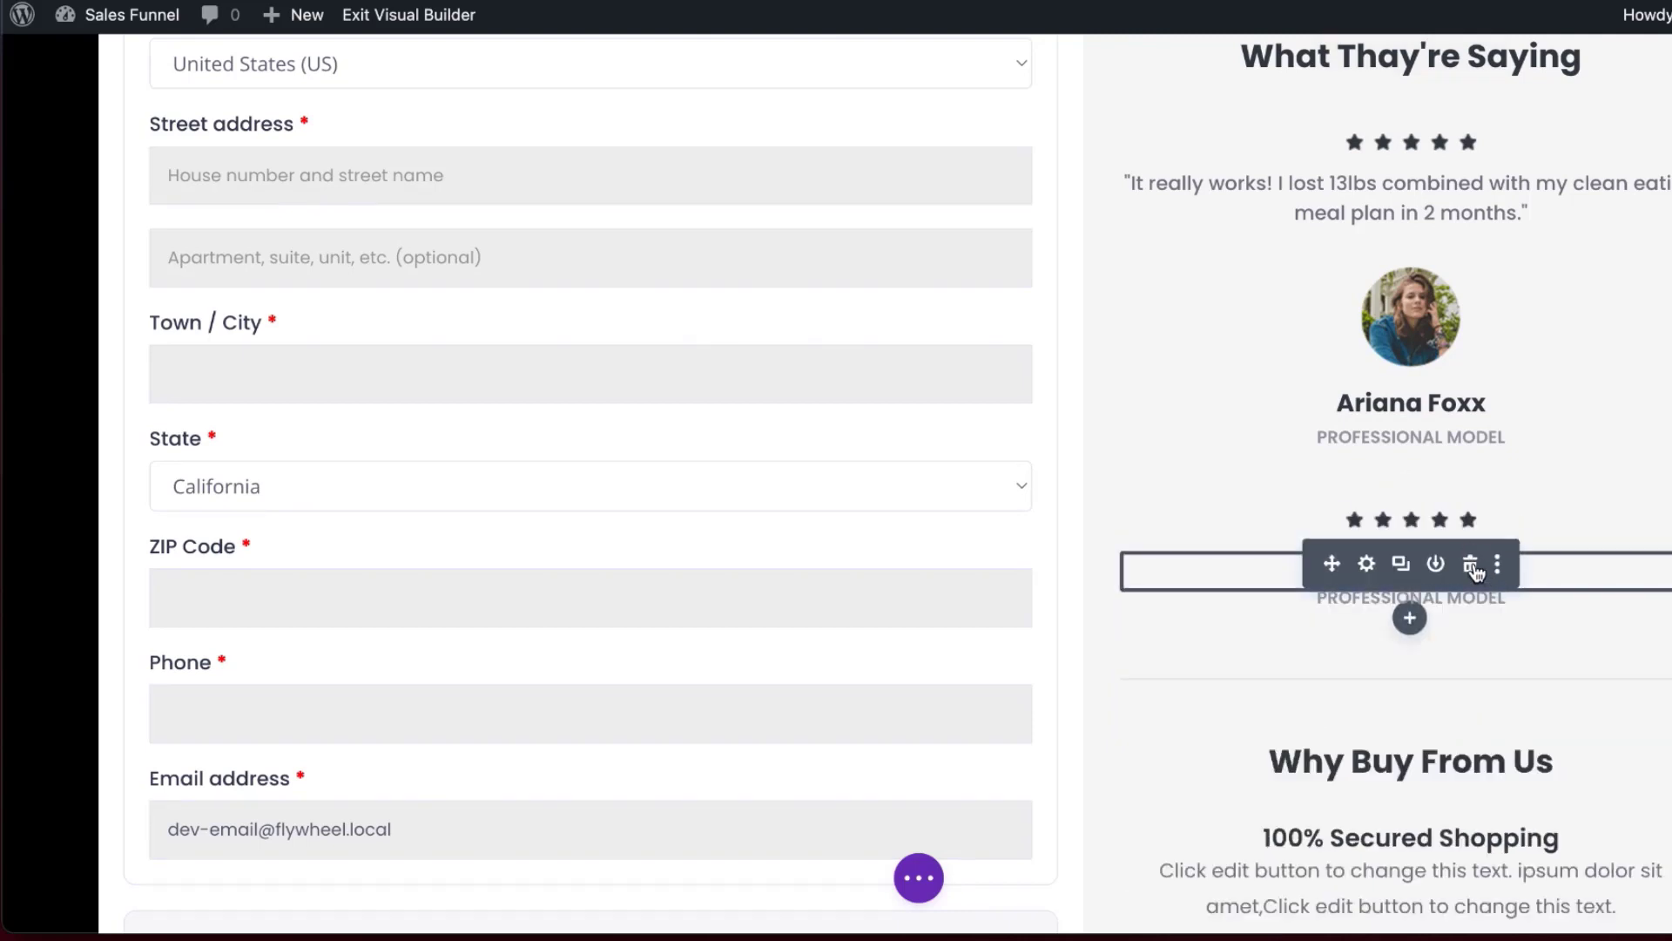
pyautogui.click(1472, 564)
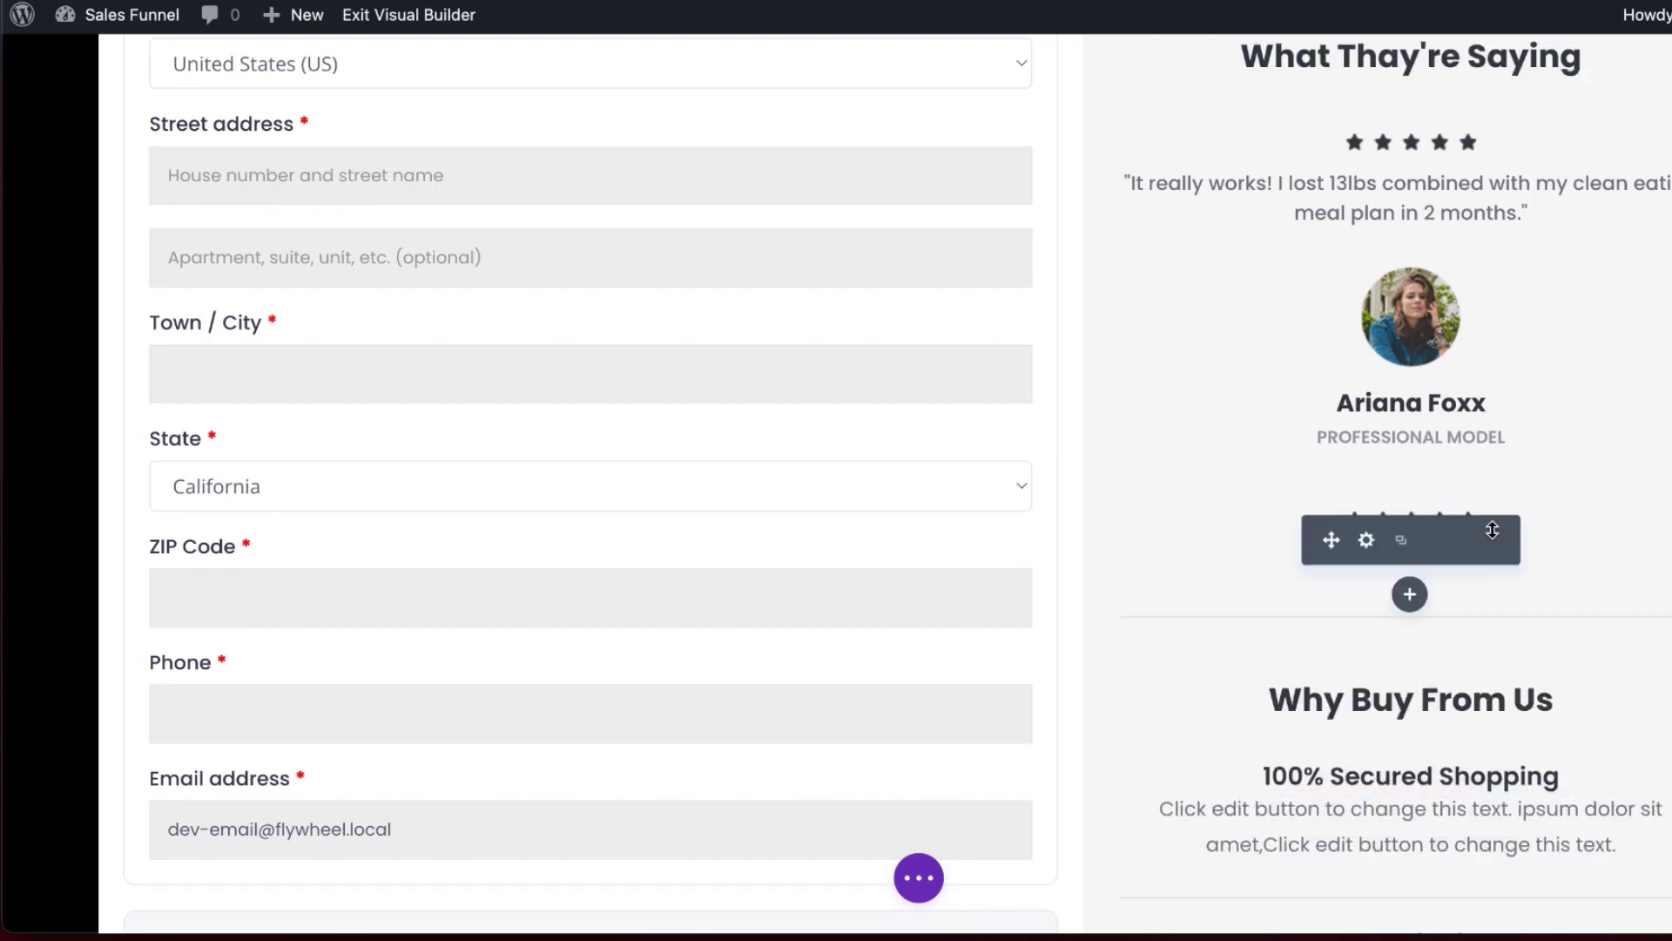
pyautogui.click(1472, 544)
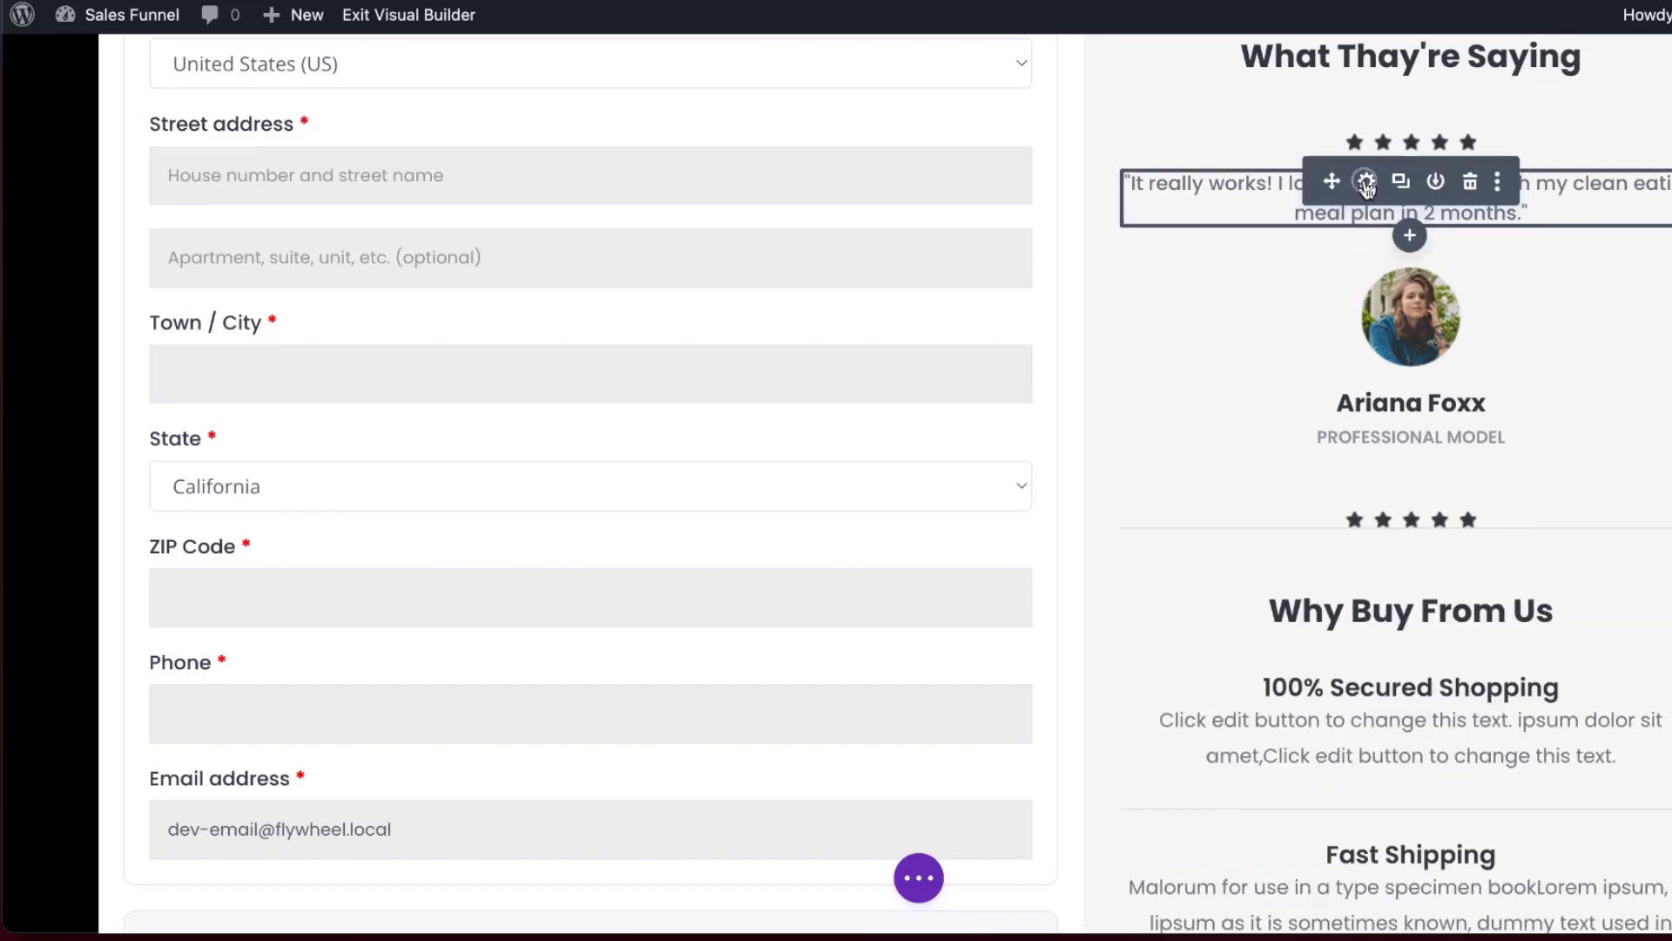
pyautogui.click(1366, 185)
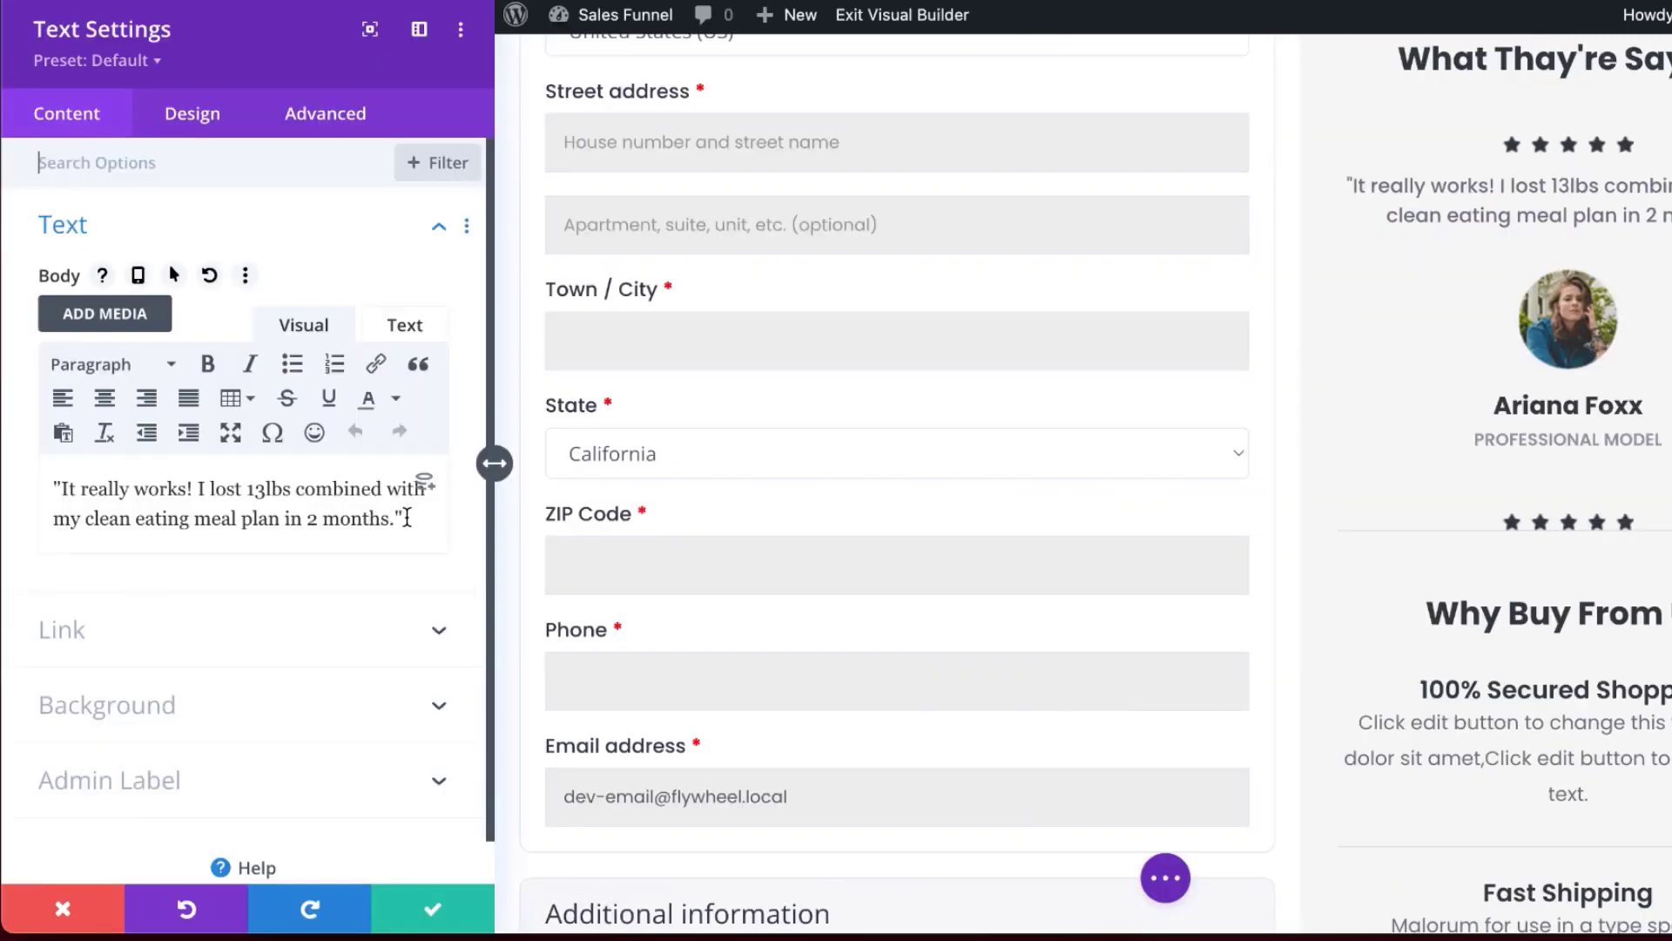
pyautogui.moveTo(403, 518); pyautogui.dragTo(14, 478)
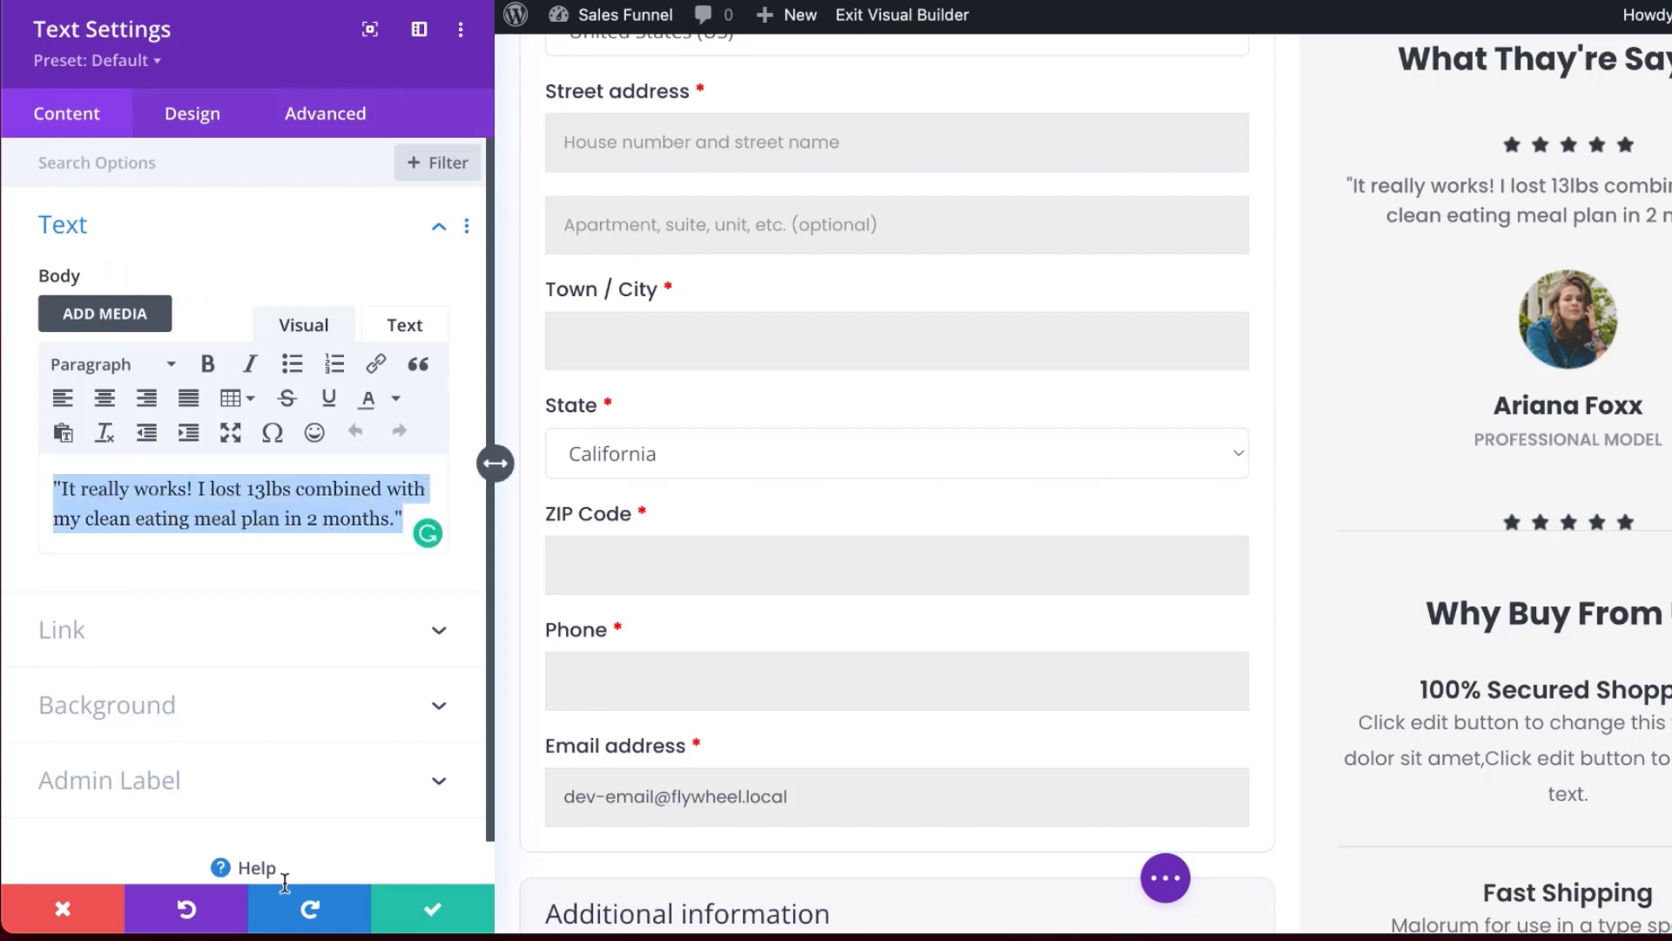
pyautogui.click(433, 910)
# Replace the checkout page's hero heading text with "CHECKOUT"
pyautogui.scroll(6, 944, 602)
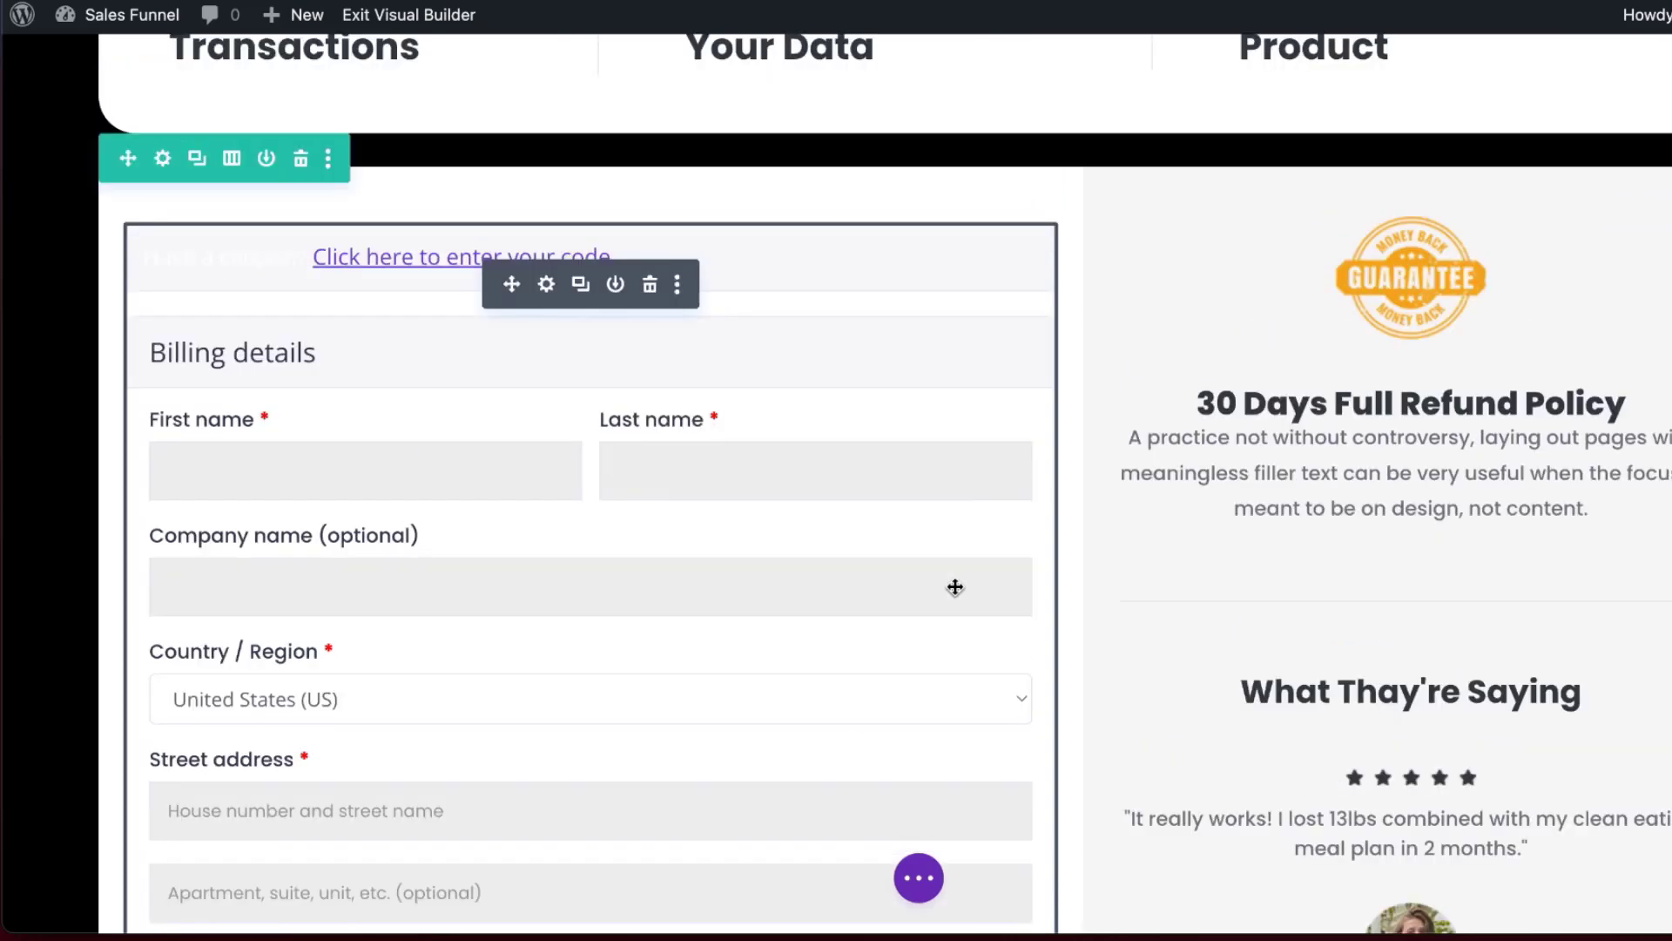
pyautogui.scroll(2, 944, 603)
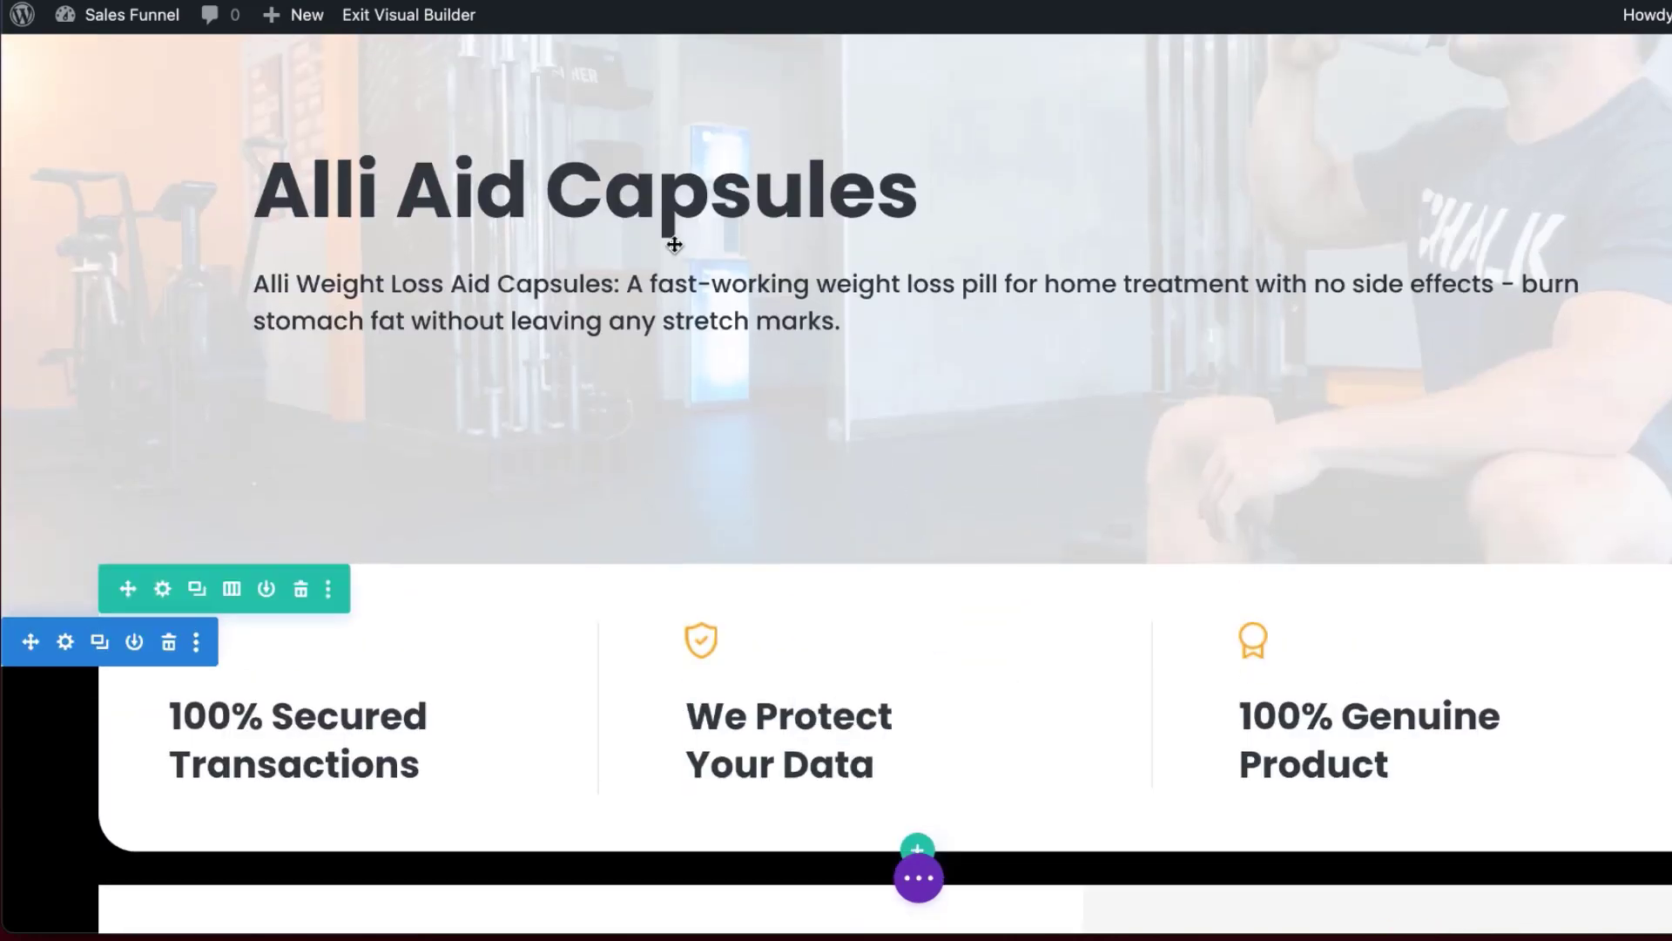
pyautogui.tripleClick(595, 191)
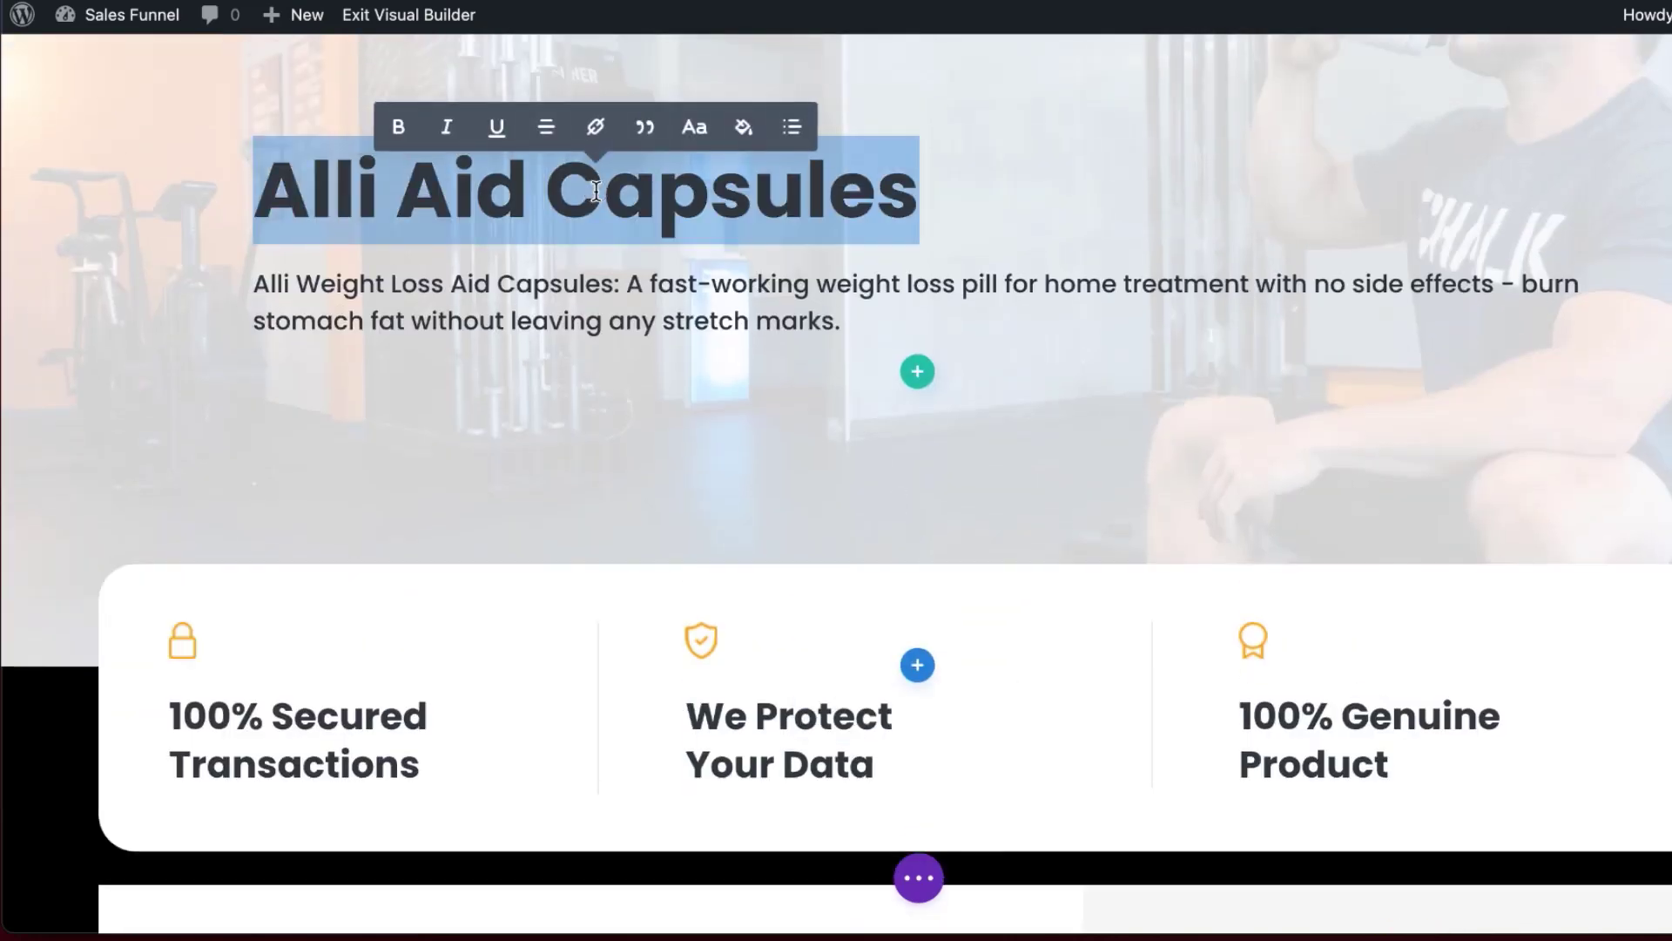
pyautogui.write('CHEC')
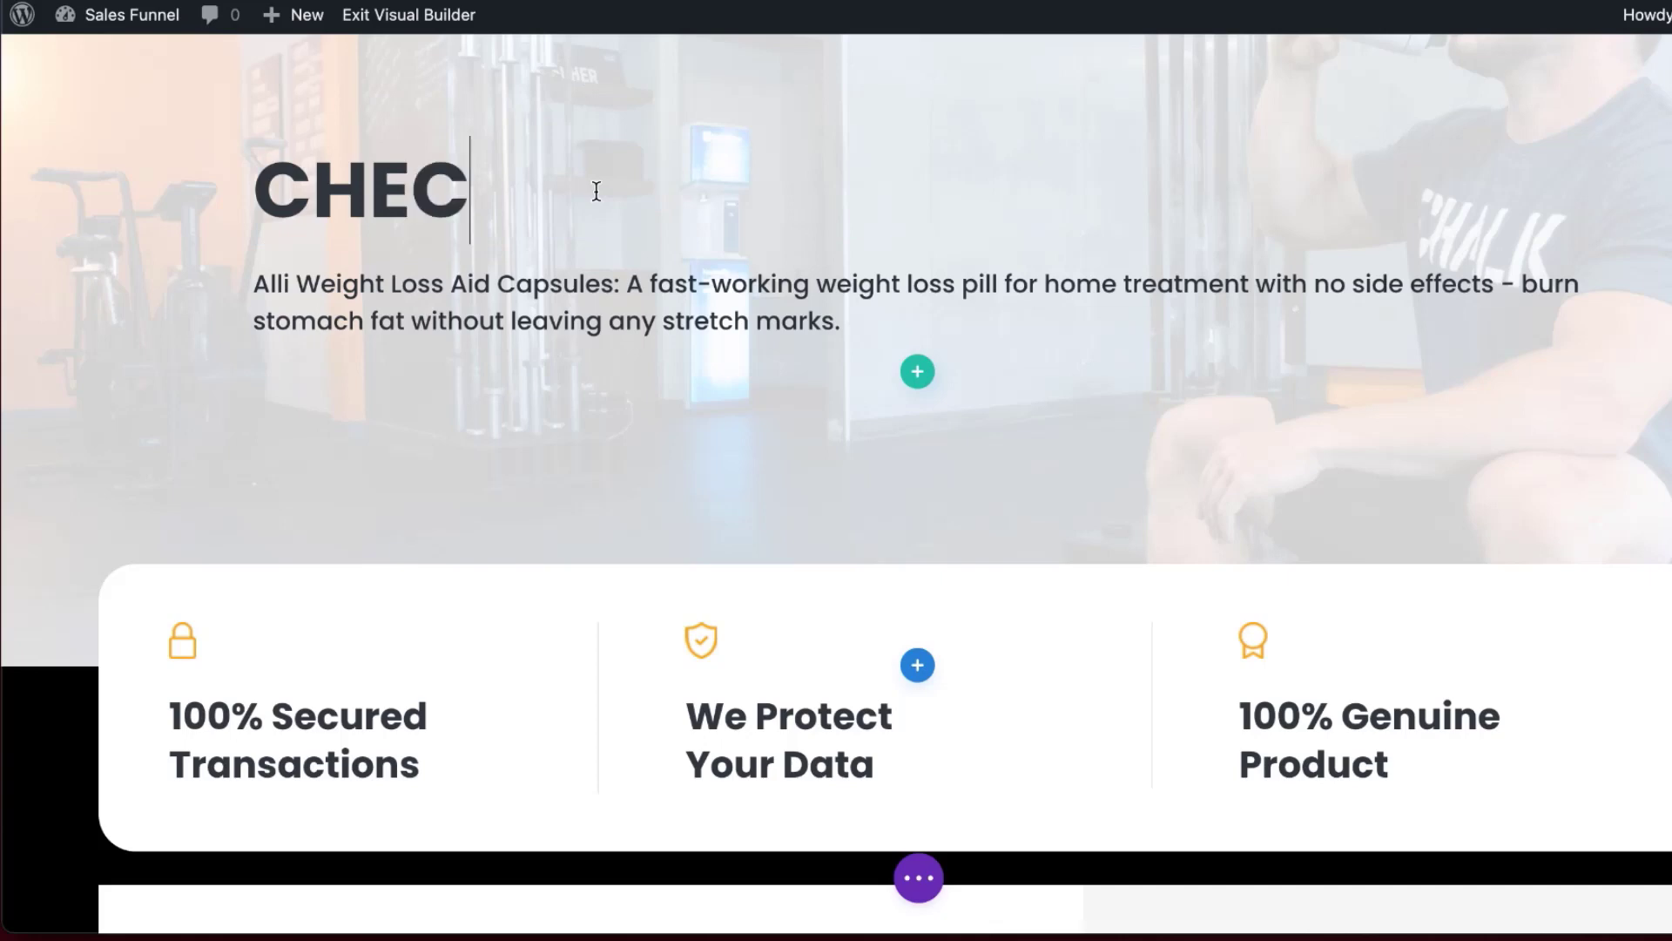
pyautogui.write('KOUT')
# Replace the hero description with "Donec nec justo eget felis facilisis fermentum. Aliquam porttitor mauris sit amet orci. Aenean dignissim pellentesque felis." and save it
pyautogui.moveTo(505, 316)
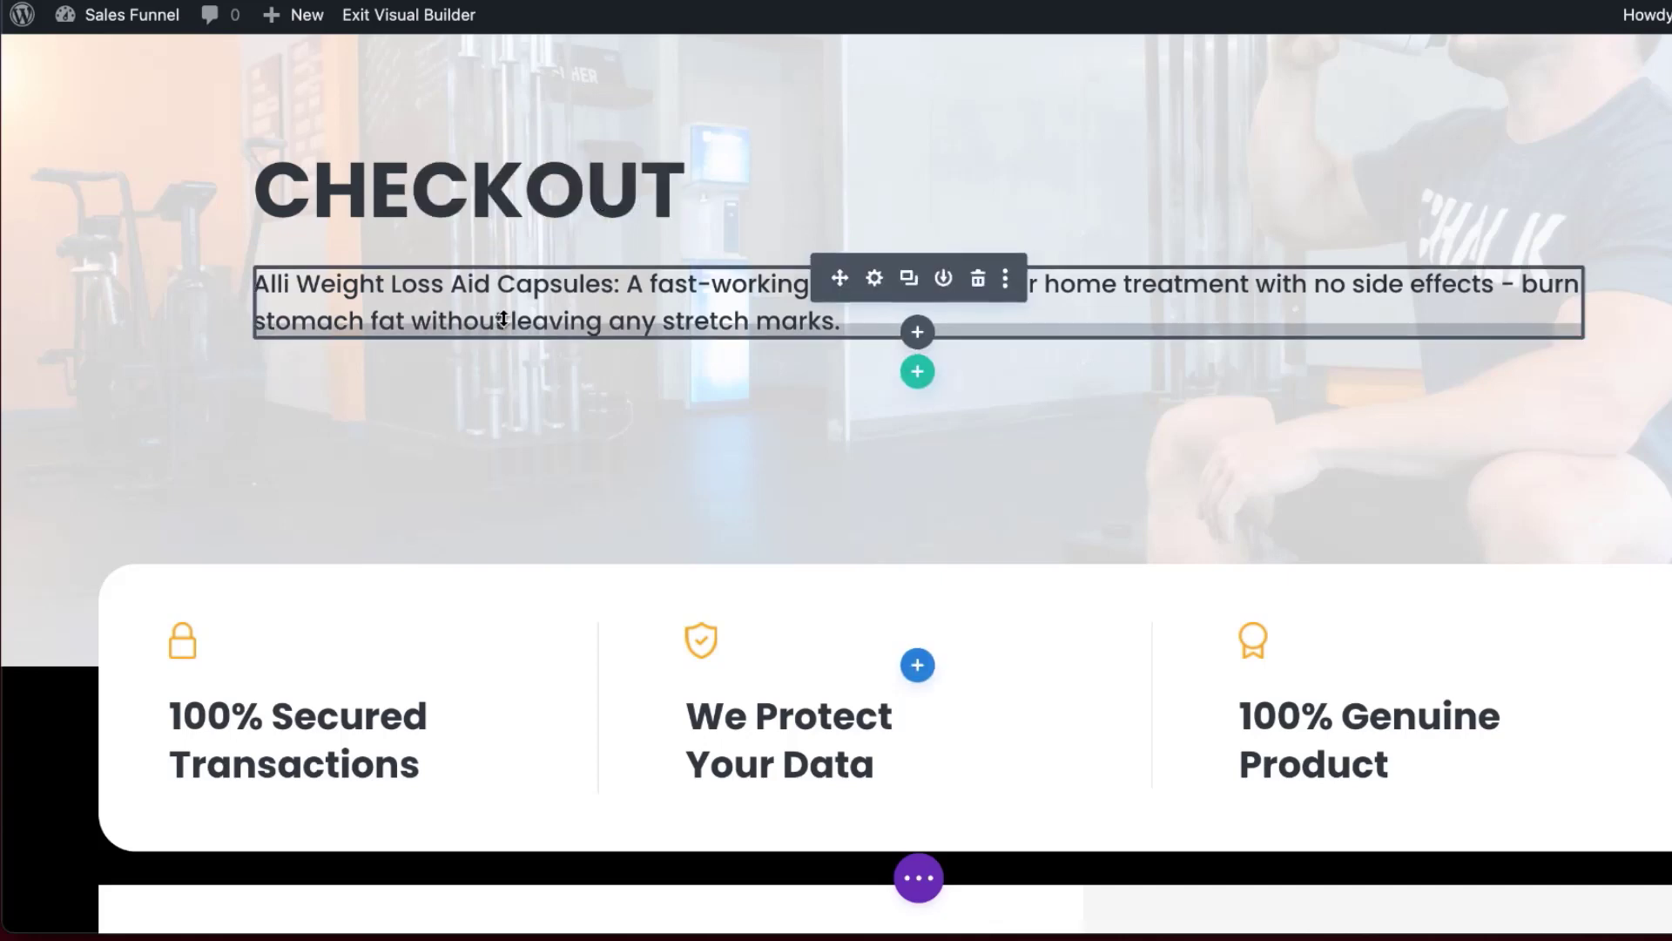
pyautogui.click(876, 281)
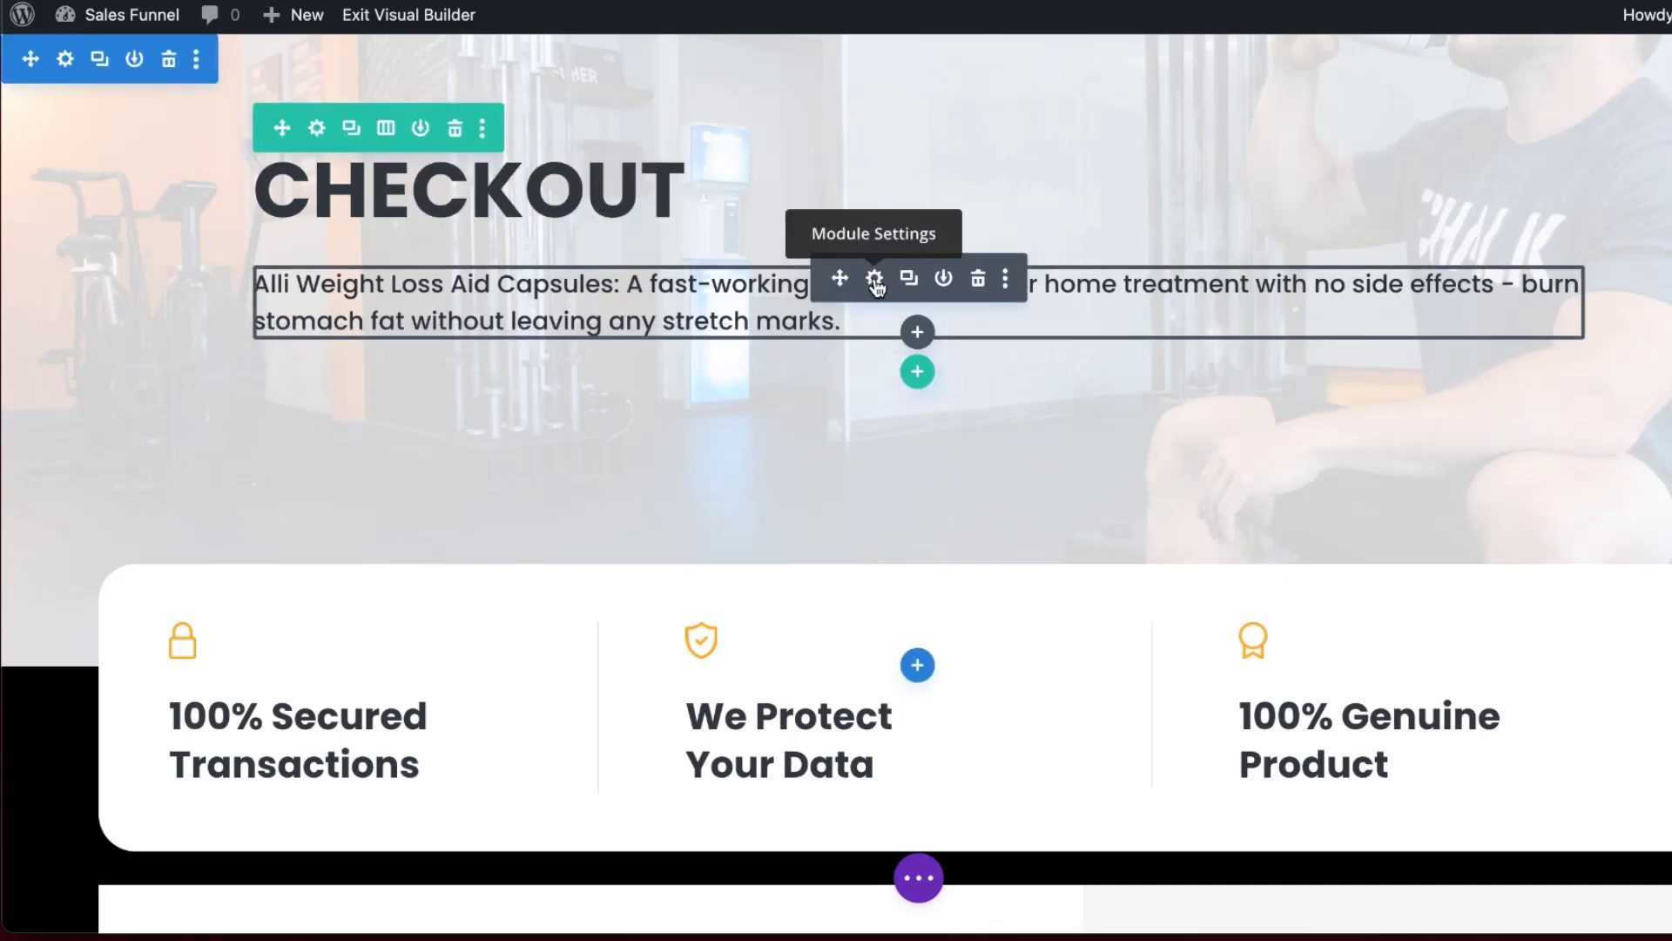
pyautogui.click(875, 281)
pyautogui.moveTo(380, 579); pyautogui.dragTo(15, 469)
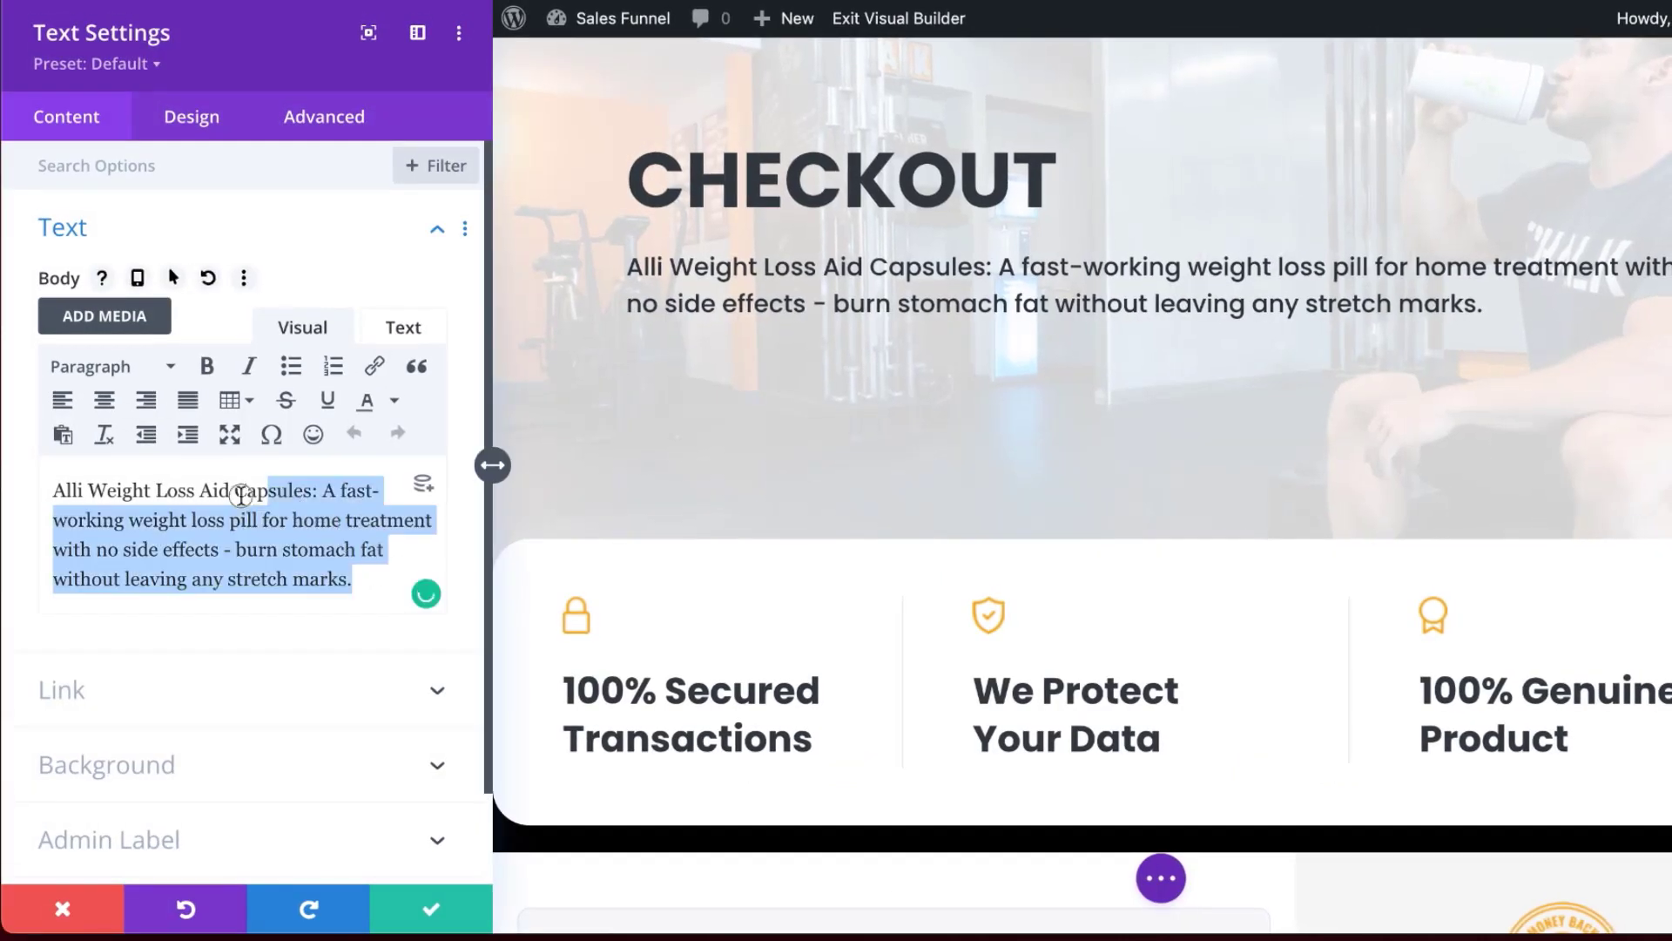
pyautogui.write('Donec nec justo eget felis facilisis fermentum. Aliquam porttitor mauris sit amet orci. Aenean dignissim pellentesque felis.')
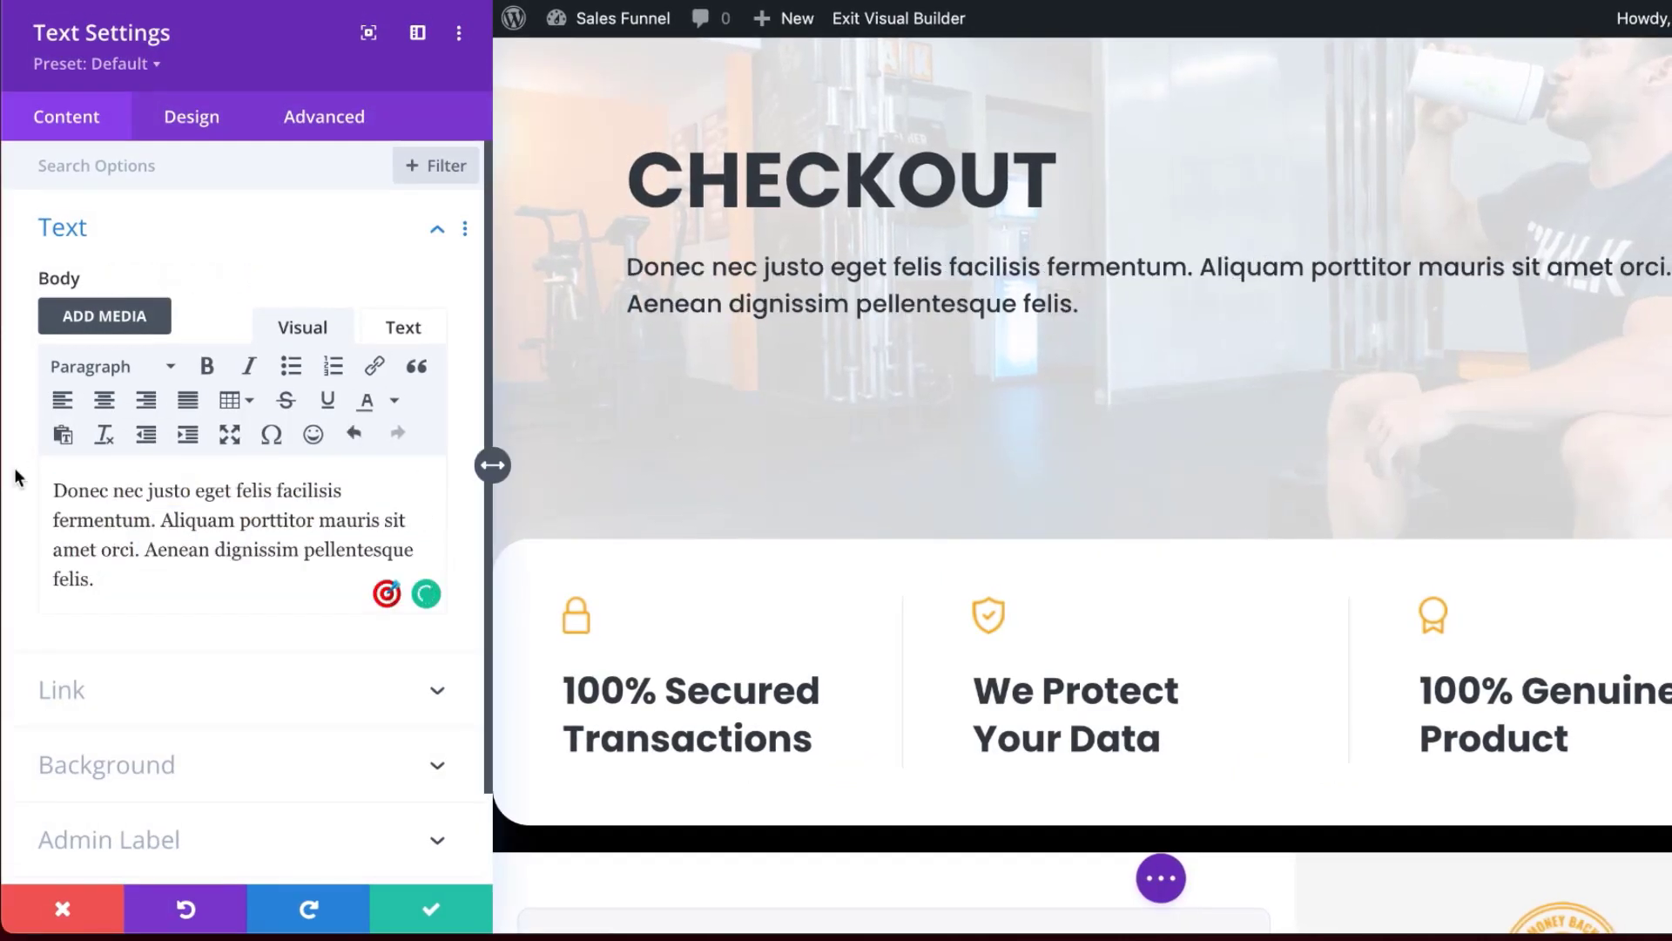
pyautogui.click(431, 910)
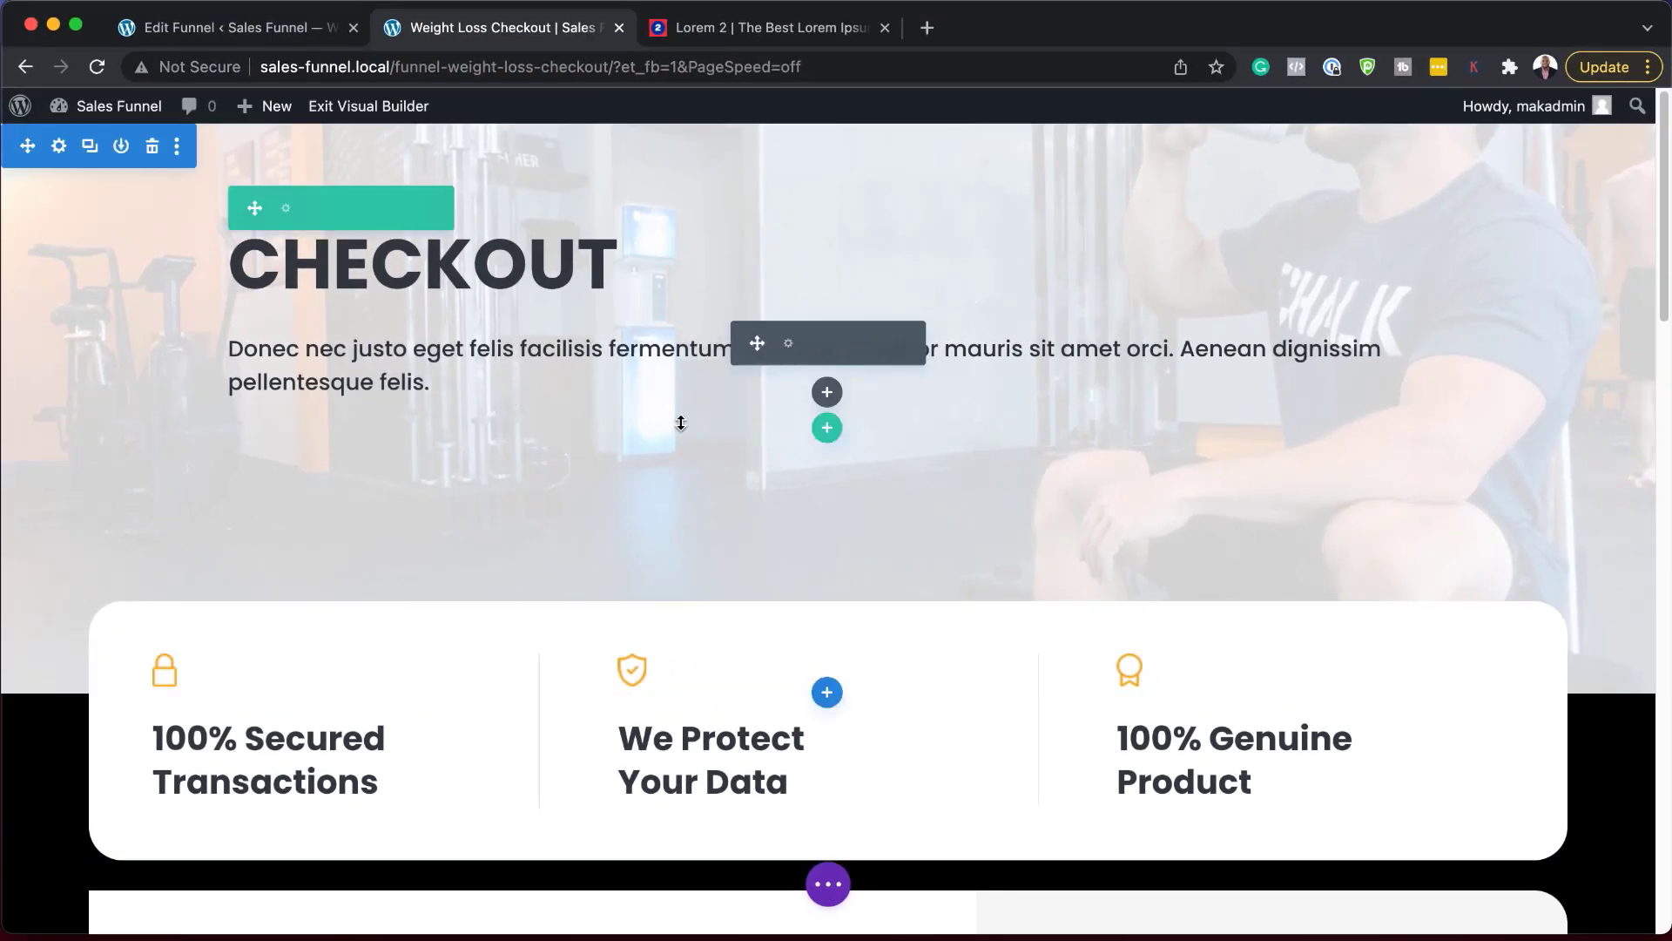
# Reduce the rounded corners of the three-column row with the security, data protection and genuine product features, and save the row settings
pyautogui.scroll(-1, 662, 542)
pyautogui.scroll(-18, 662, 542)
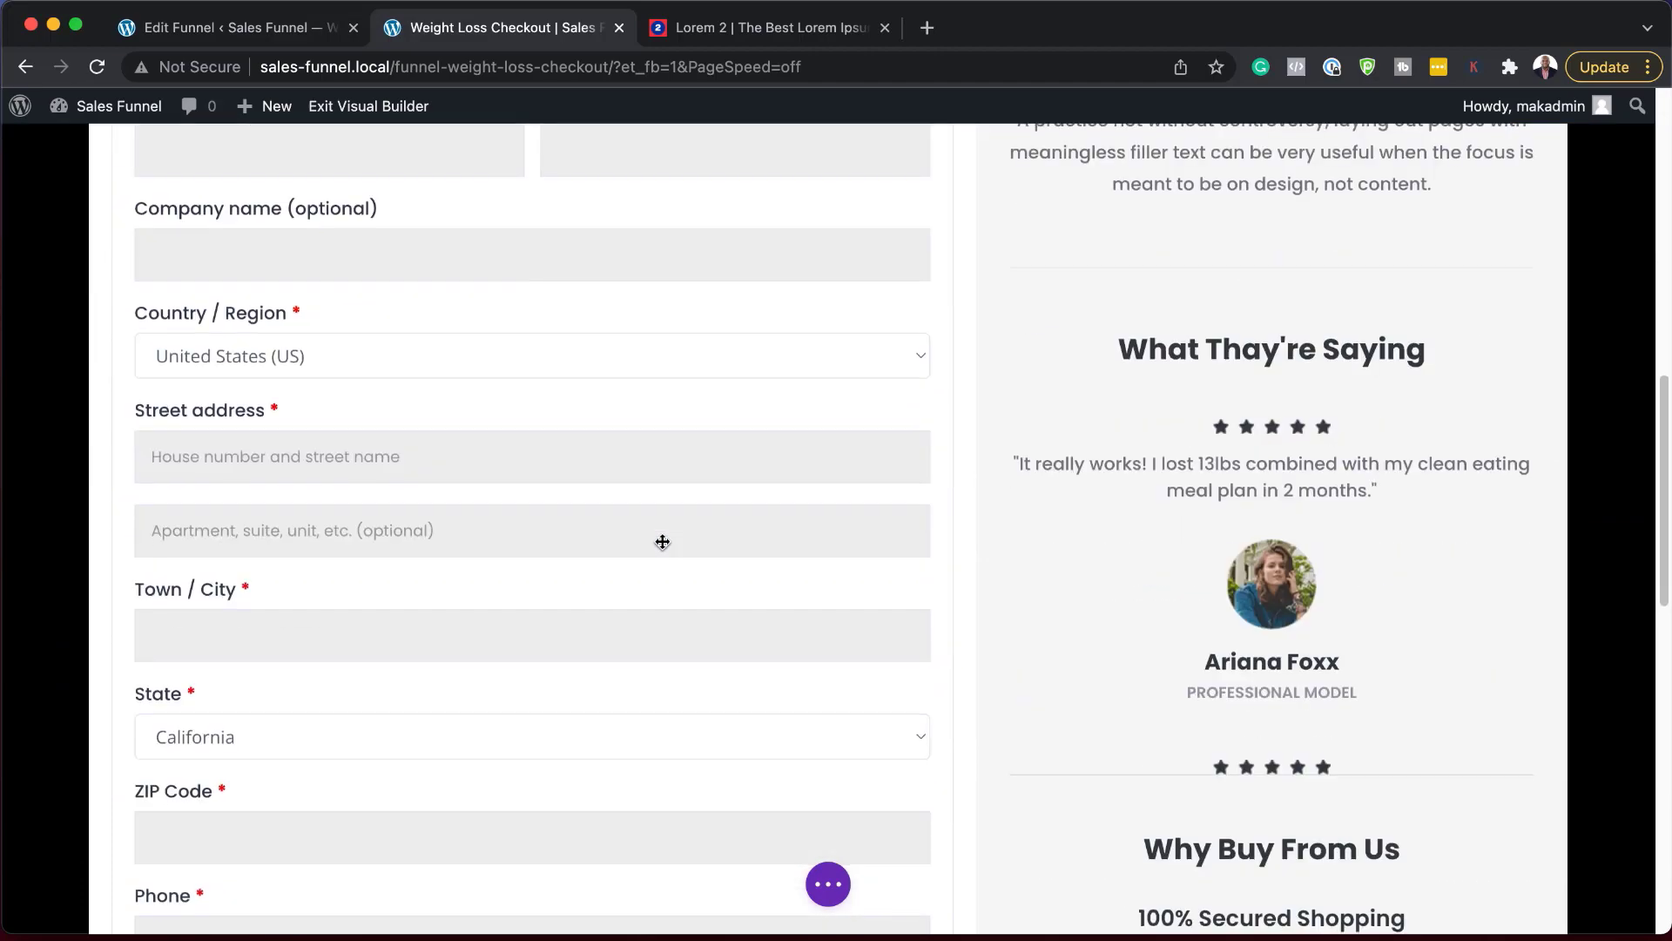
pyautogui.scroll(-6, 662, 542)
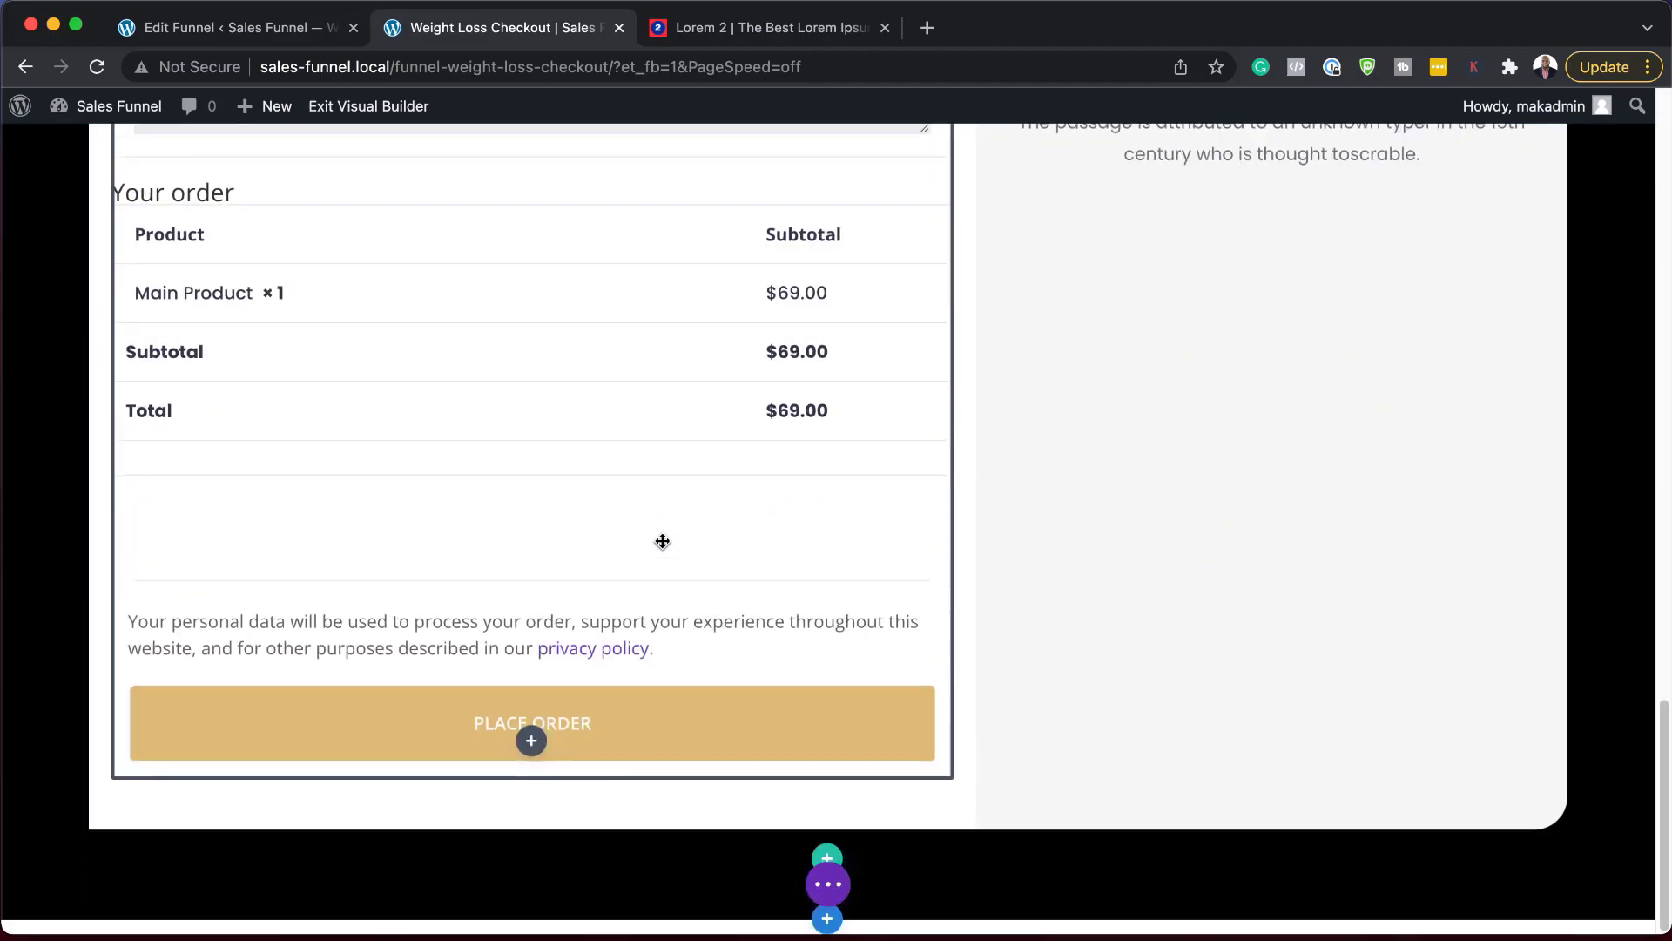
pyautogui.scroll(20, 662, 542)
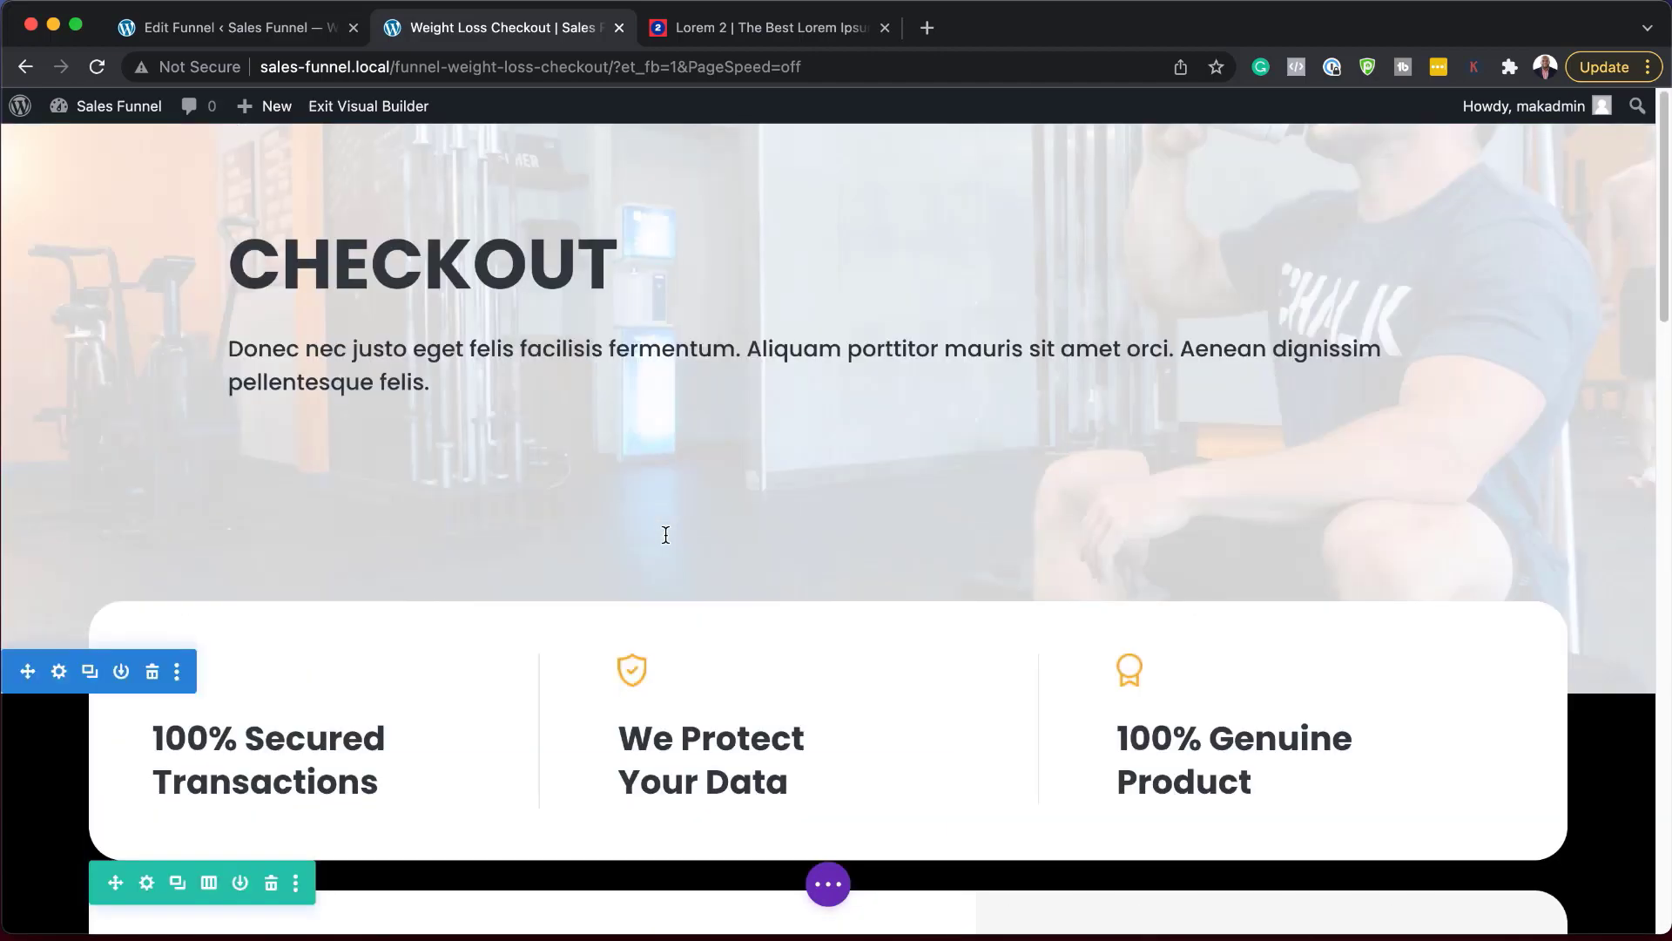
pyautogui.scroll(-2, 665, 533)
pyautogui.moveTo(302, 571)
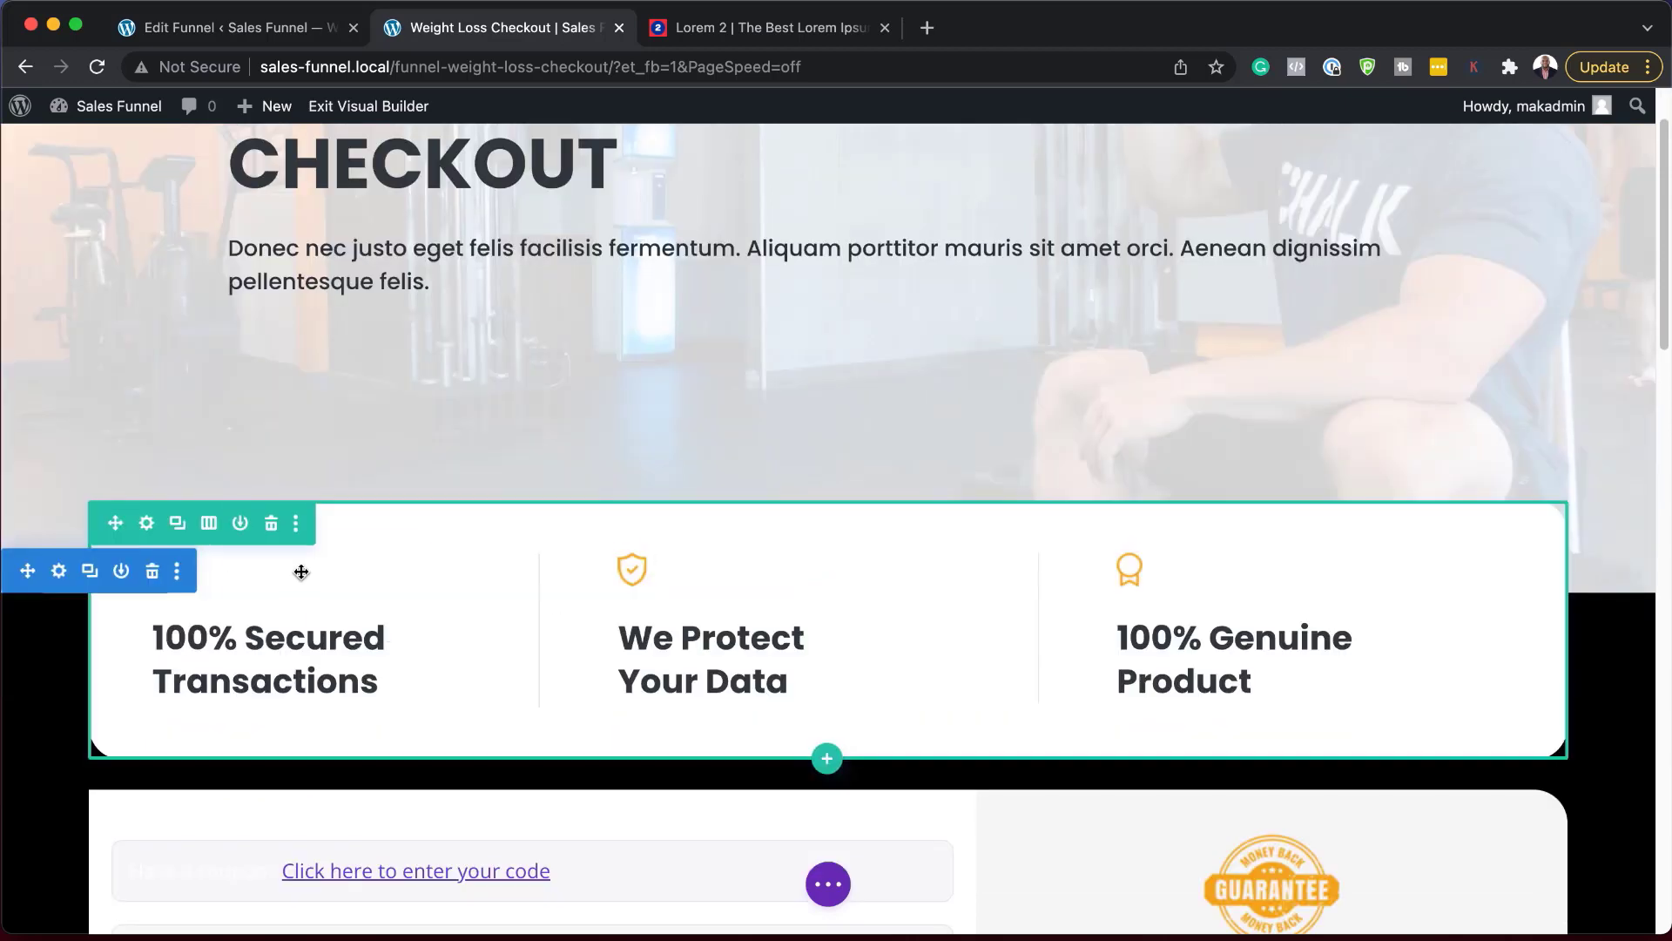
pyautogui.click(148, 526)
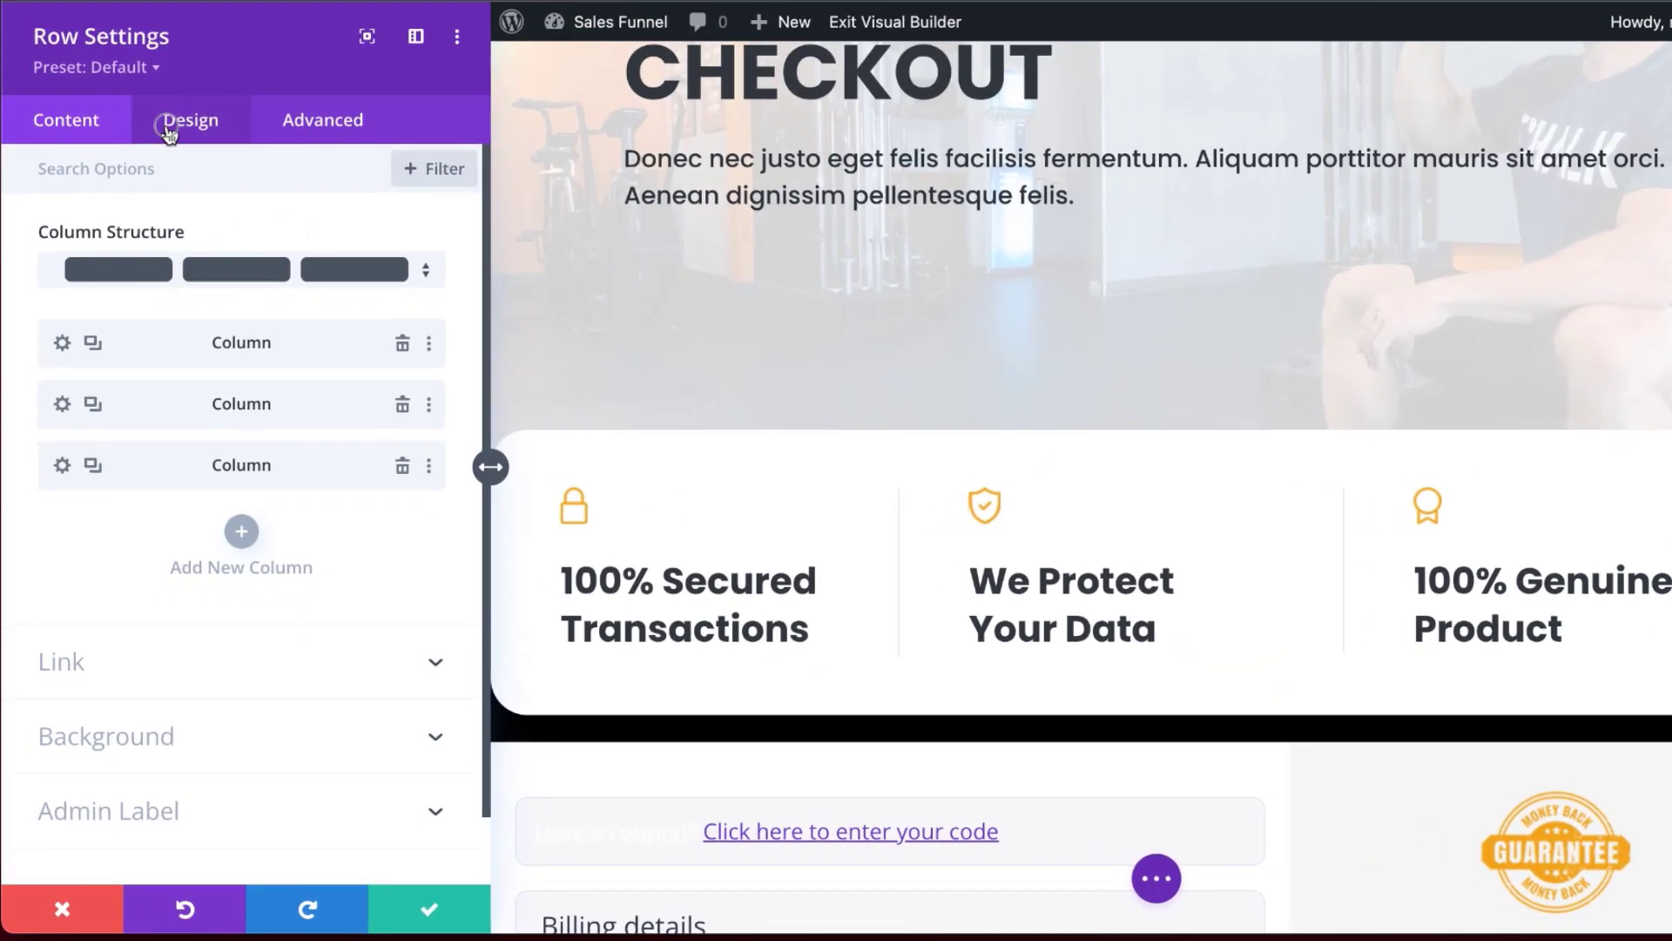
pyautogui.click(171, 213)
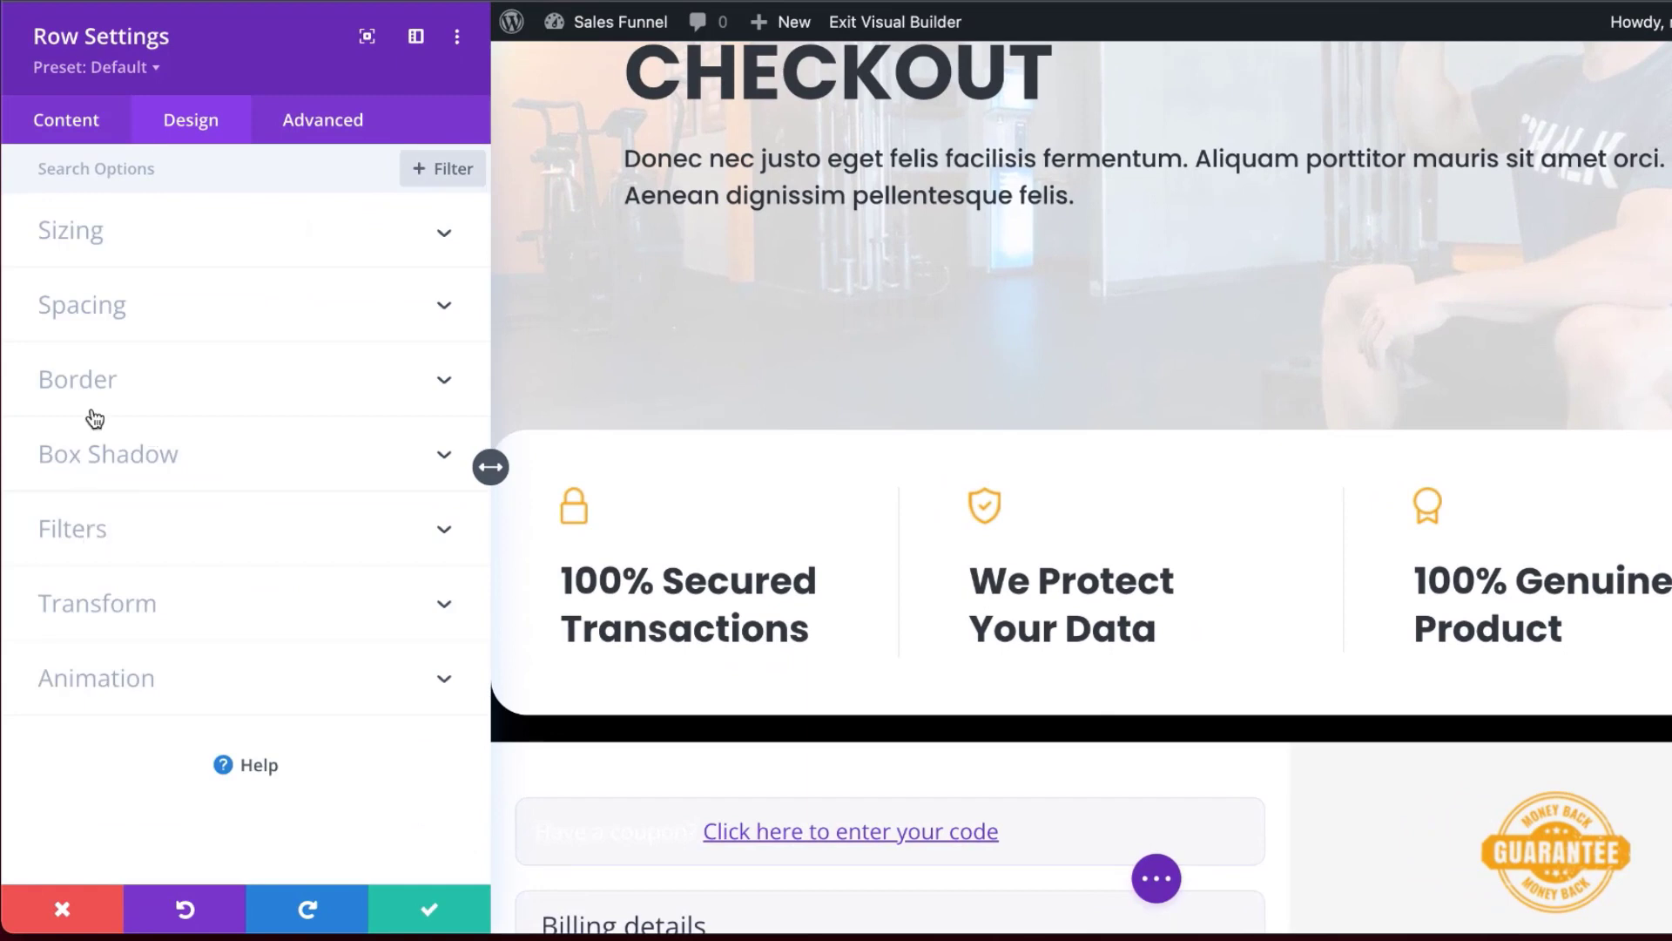
pyautogui.click(94, 381)
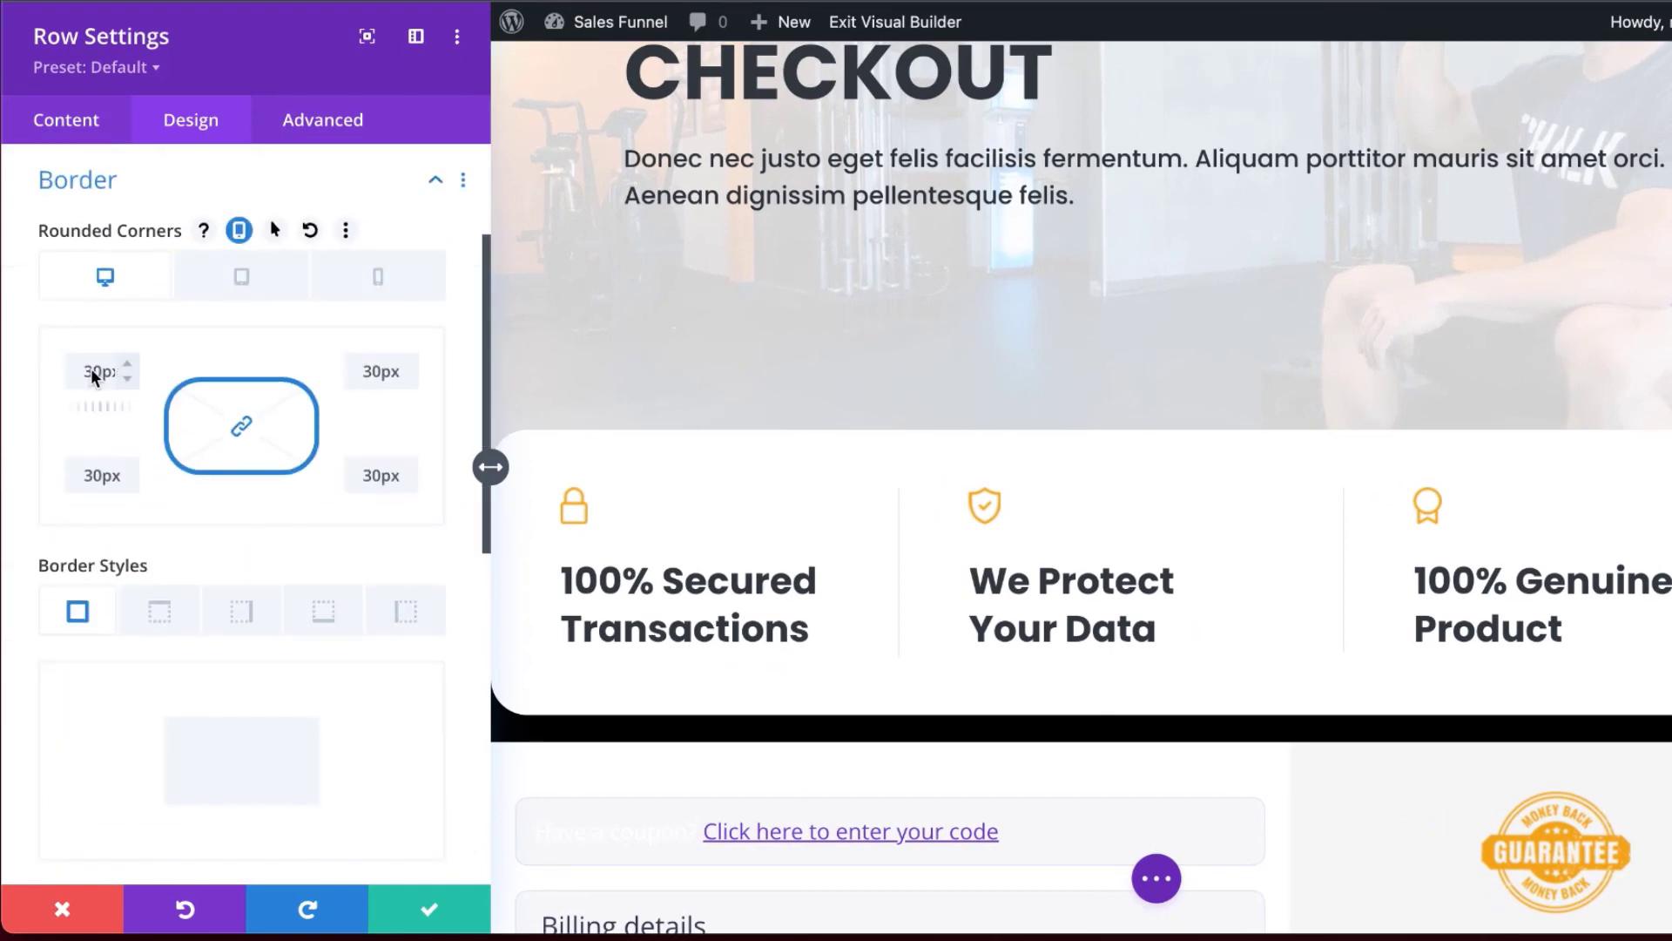
pyautogui.moveTo(90, 368); pyautogui.dragTo(58, 373)
pyautogui.click(429, 910)
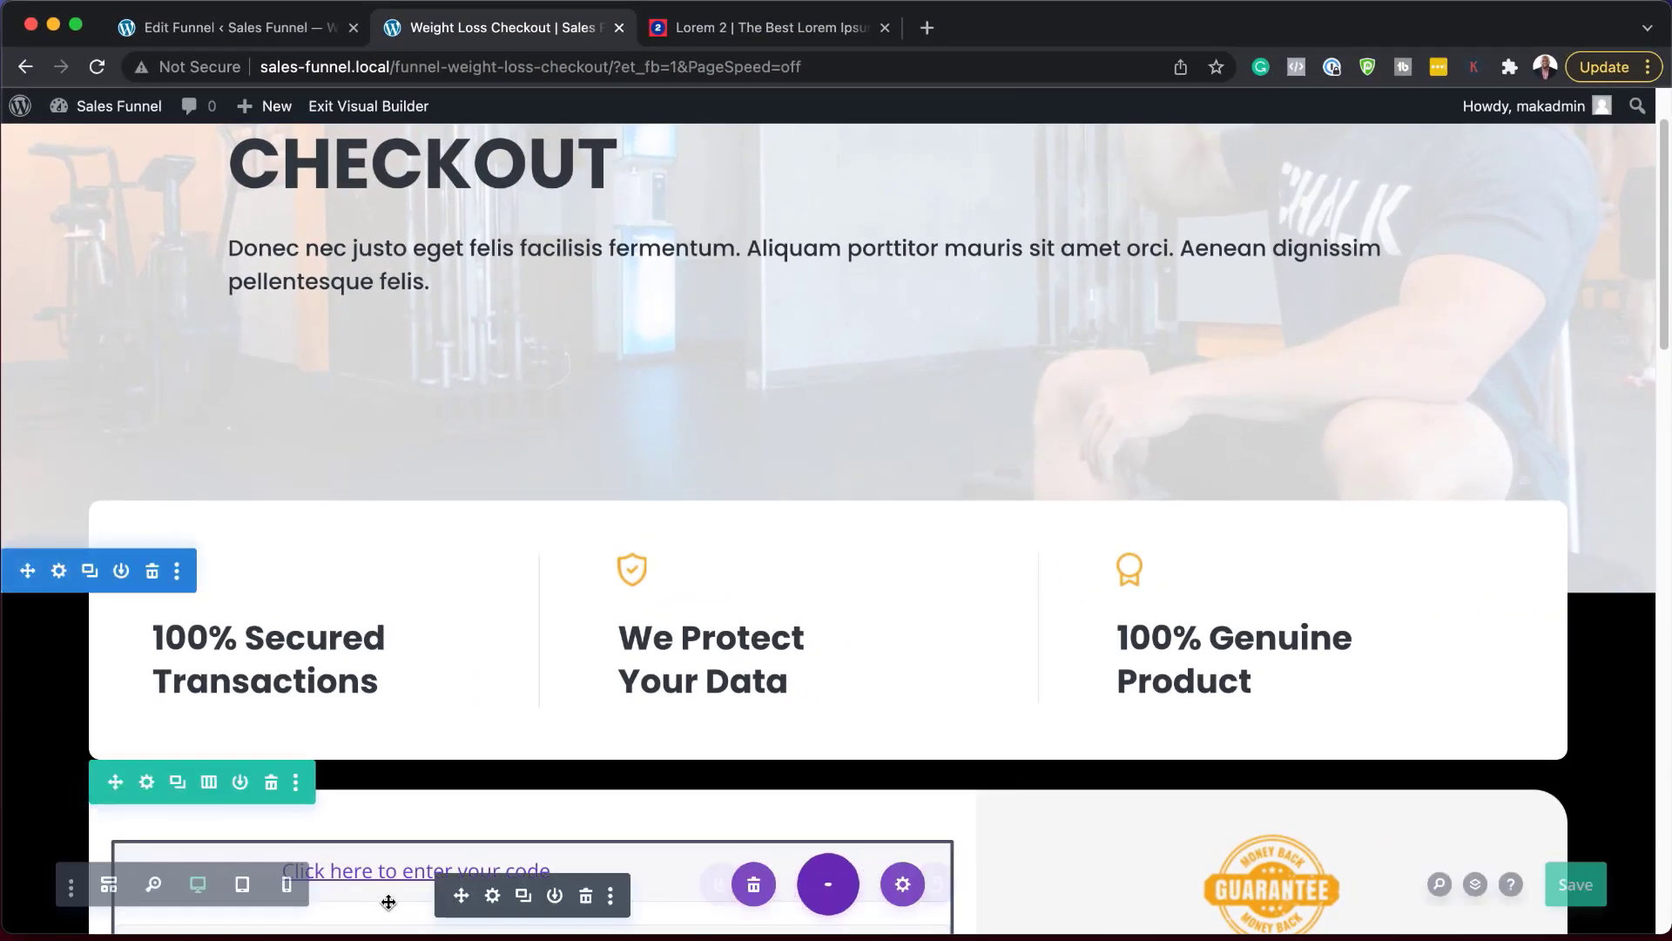
# Return to the Weight Loss funnel editor and add a new upsell step by importing the Life Coach upsell template
pyautogui.press('super+w')
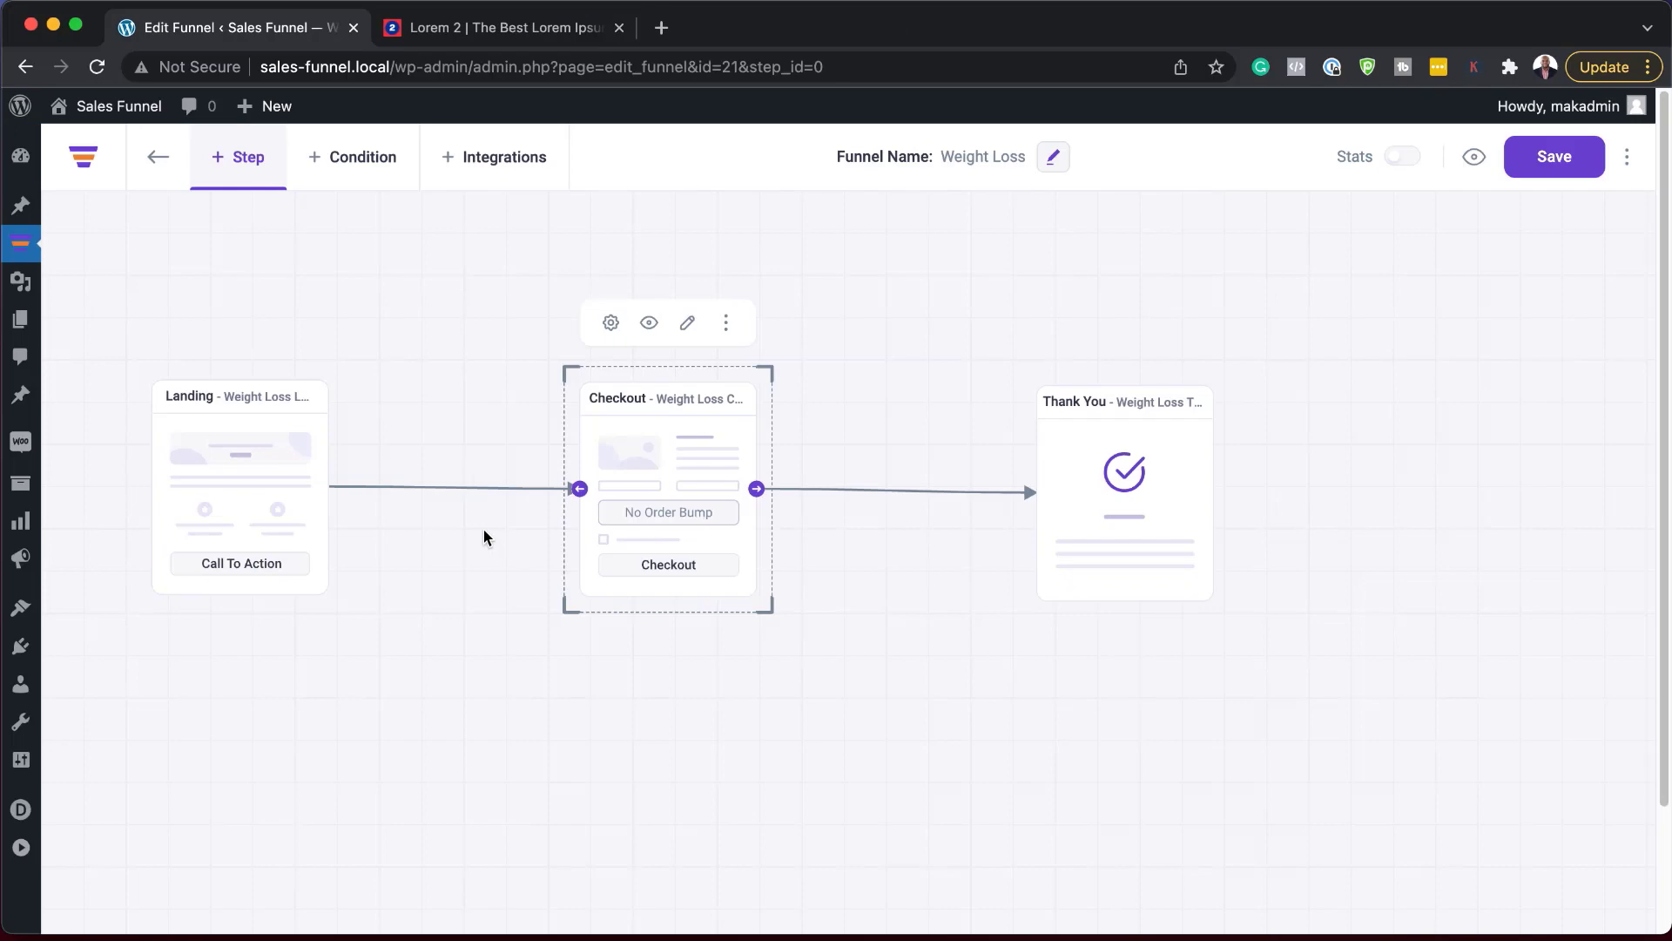
pyautogui.click(244, 157)
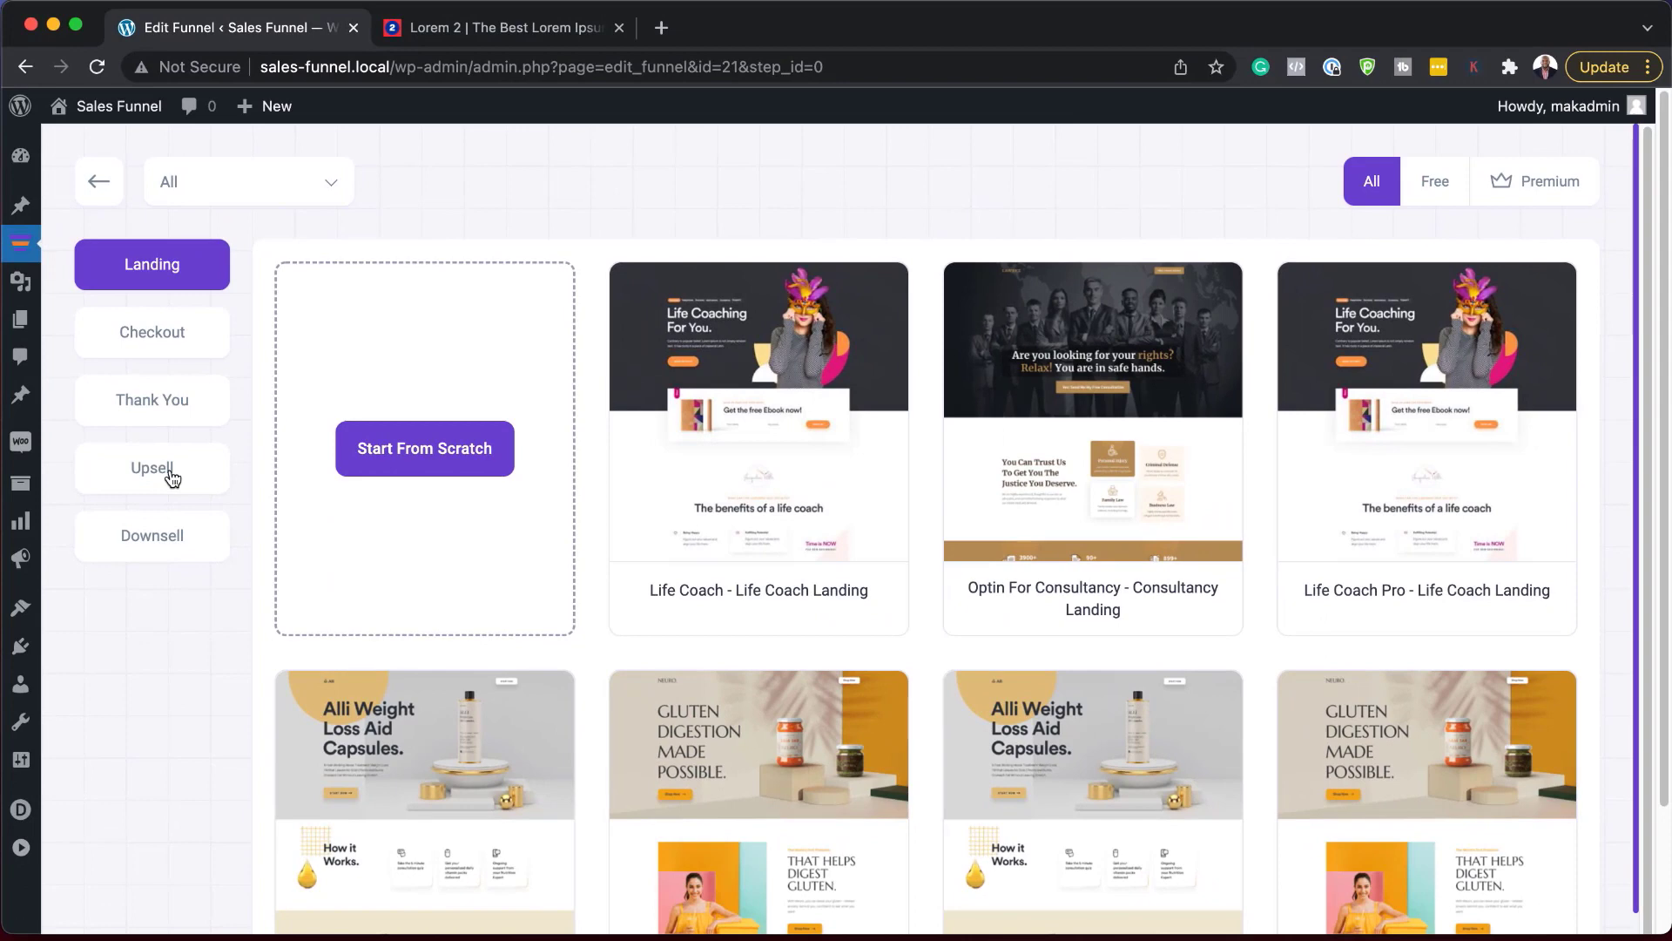
pyautogui.click(171, 473)
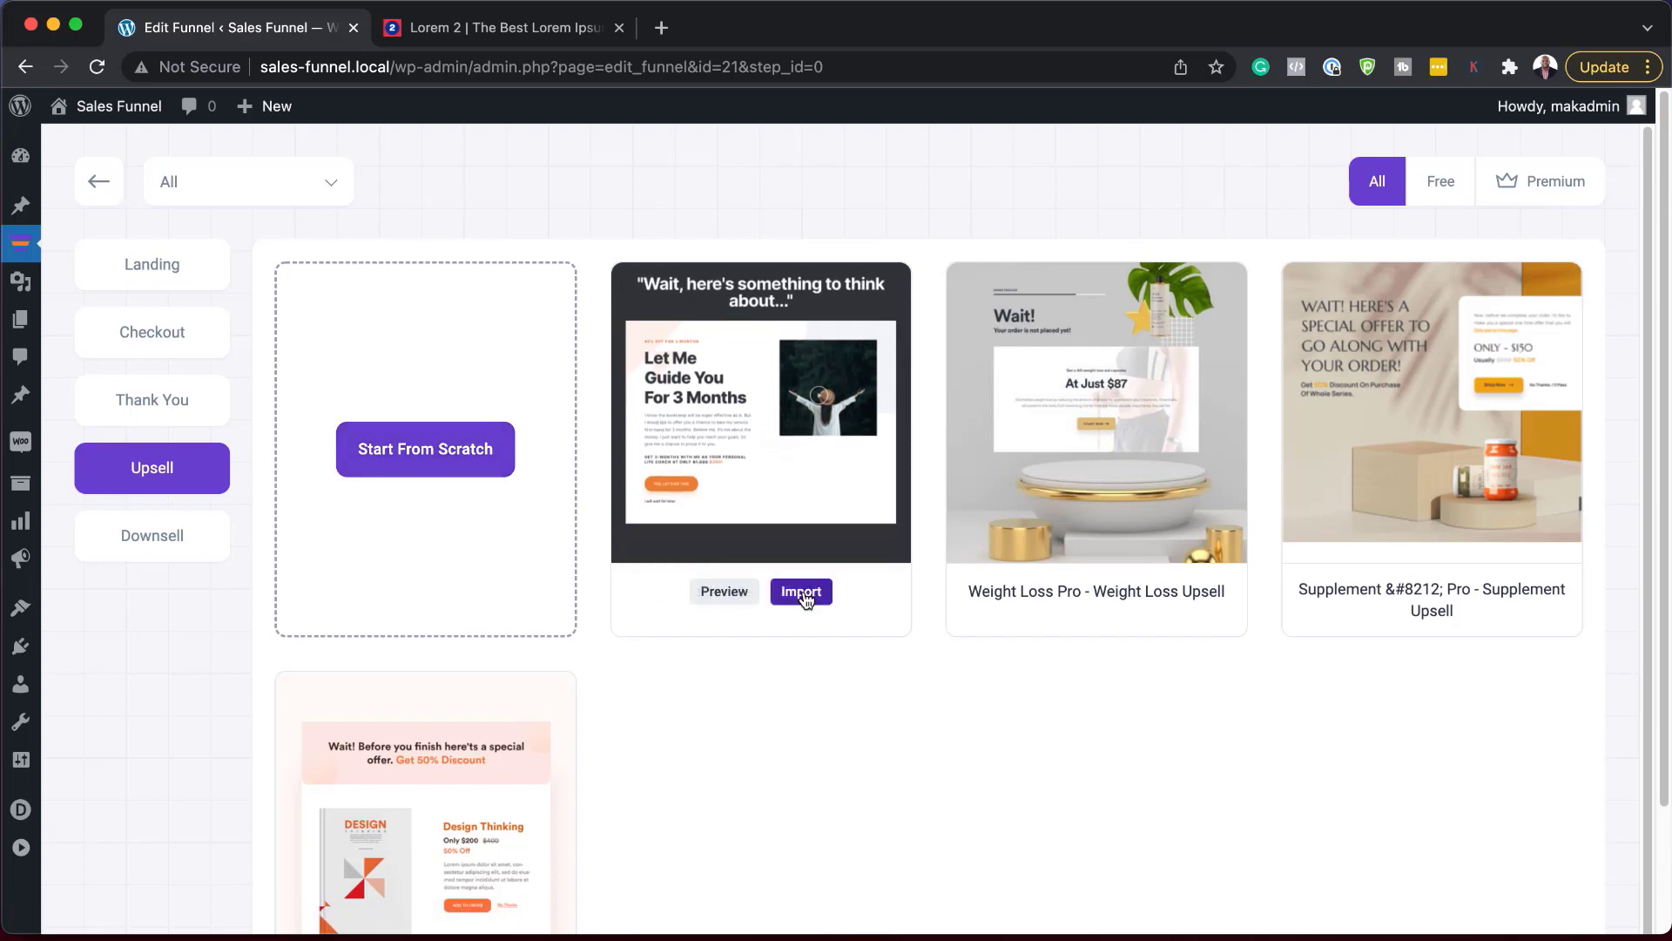
pyautogui.click(802, 592)
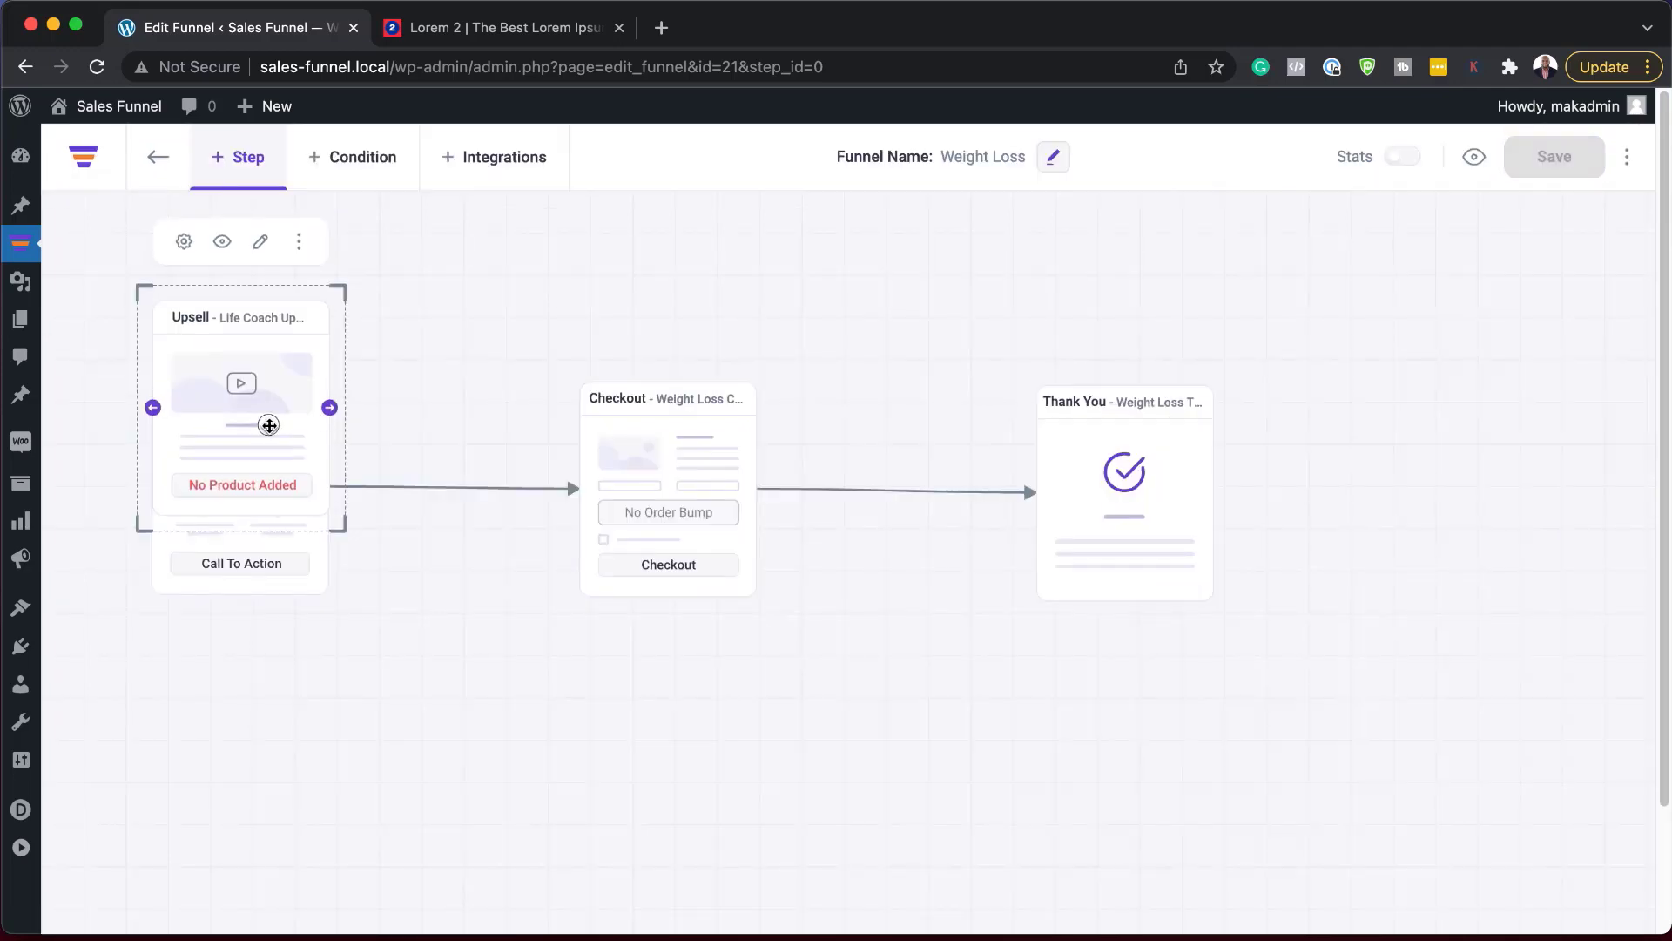
# Connect Checkout to the Upsell step and Upsell to Thank You, arranging the Upsell between the two steps on the funnel canvas
pyautogui.moveTo(269, 425); pyautogui.dragTo(945, 757)
pyautogui.click(737, 494)
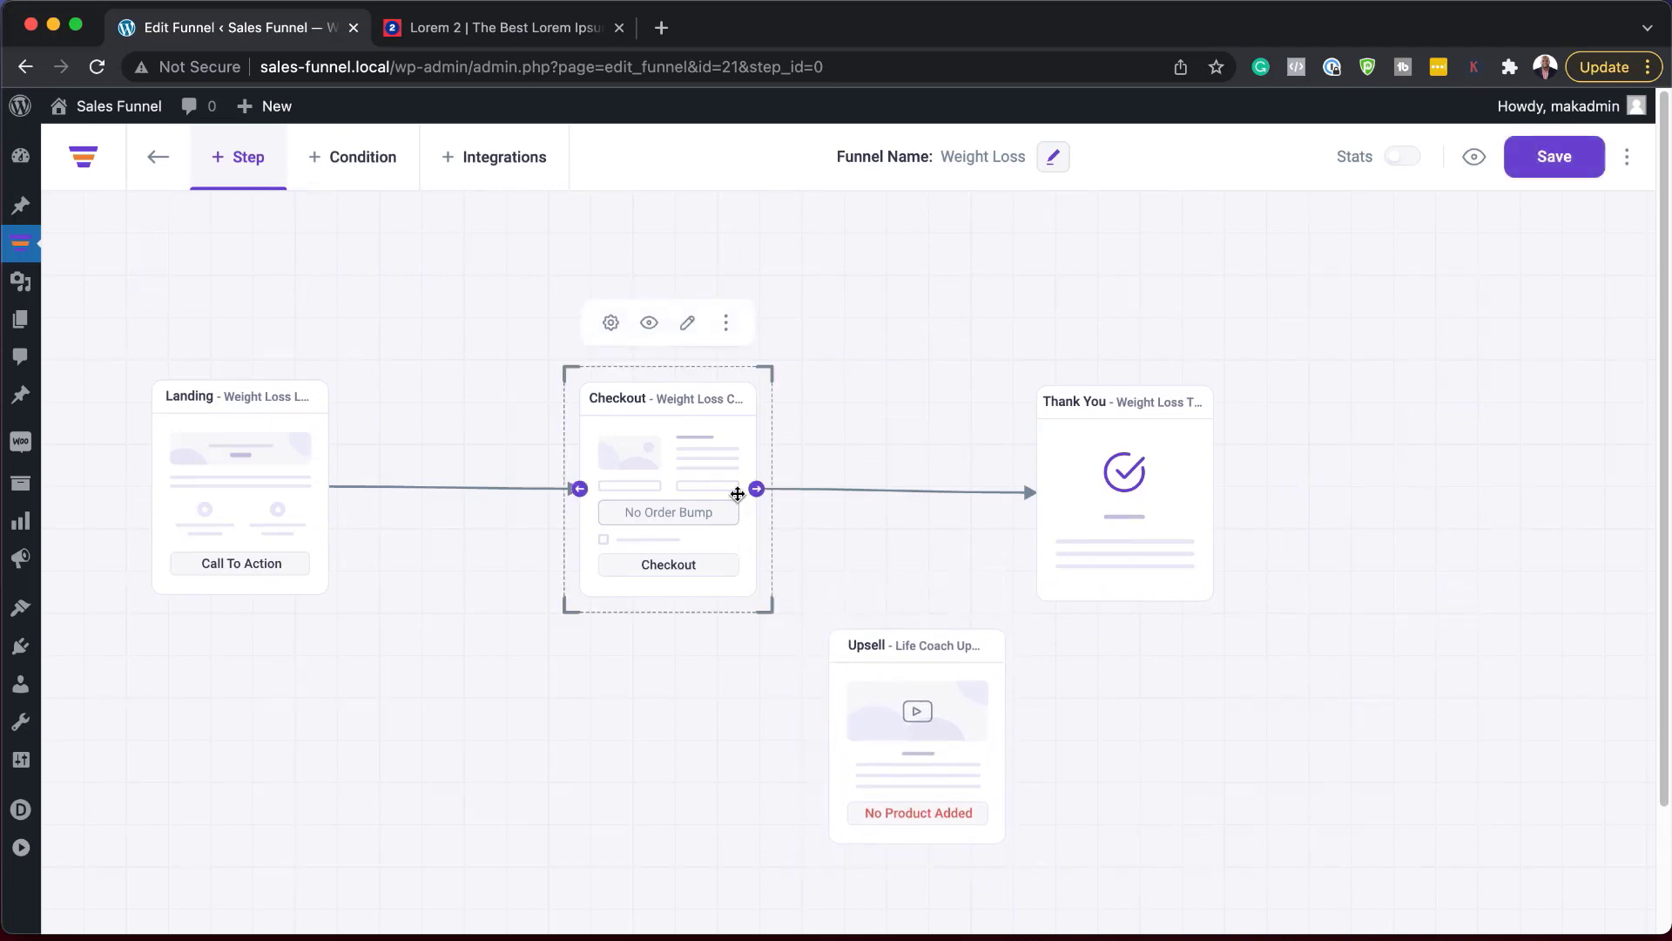
pyautogui.moveTo(756, 489); pyautogui.dragTo(930, 526)
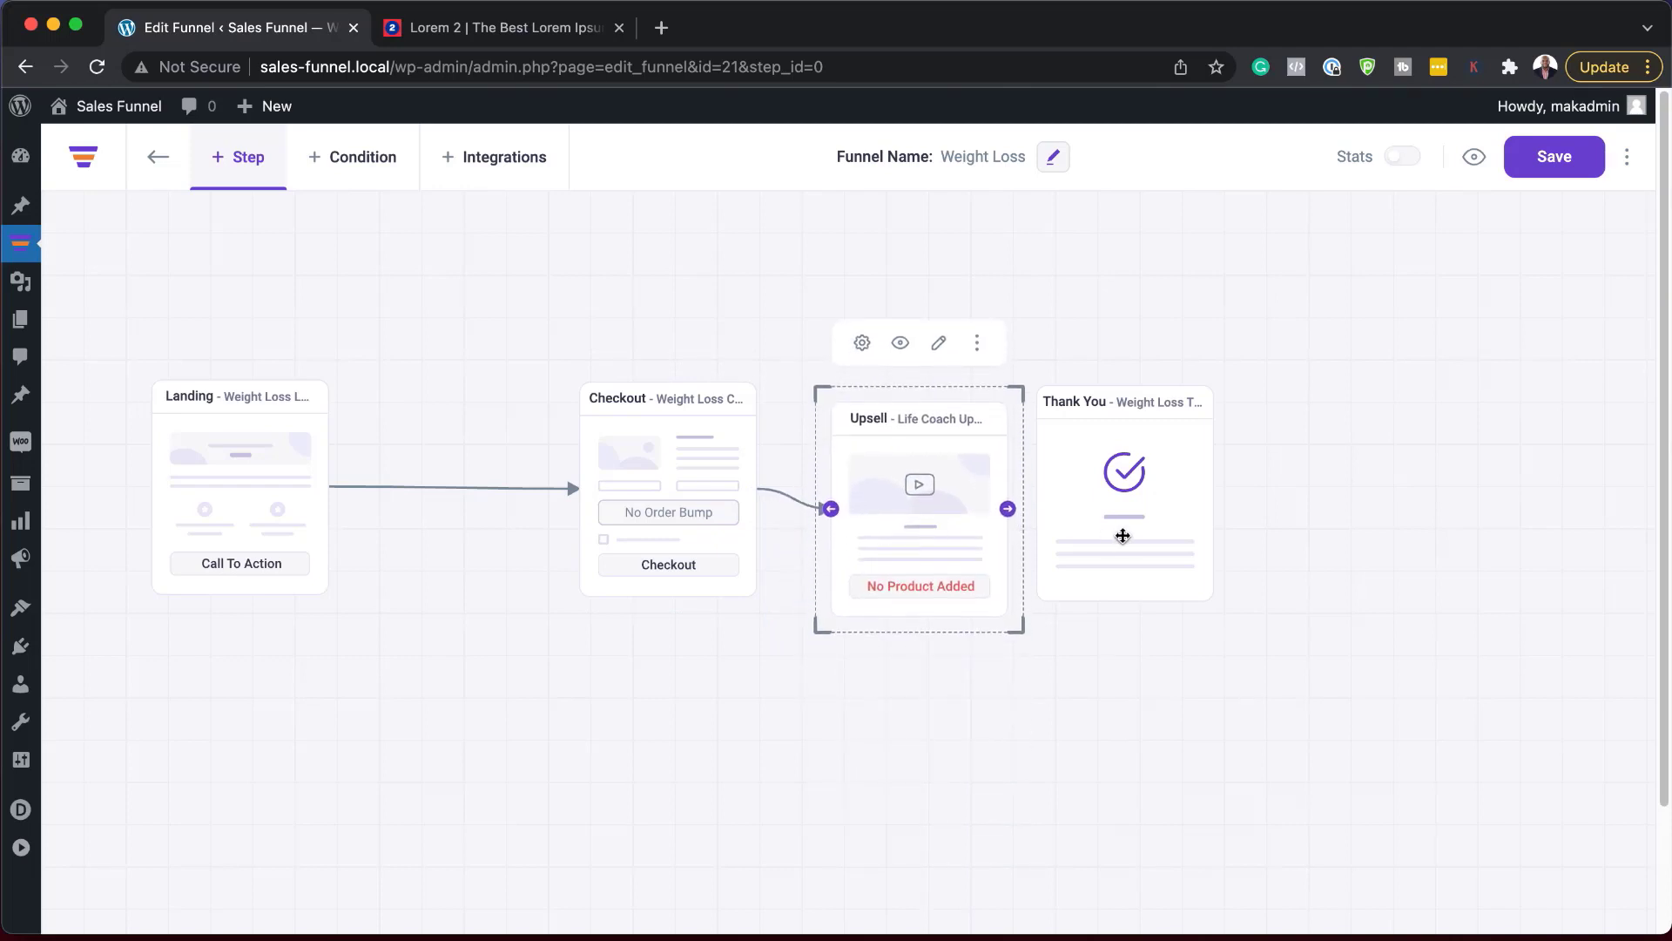
pyautogui.moveTo(1115, 487); pyautogui.dragTo(1339, 478)
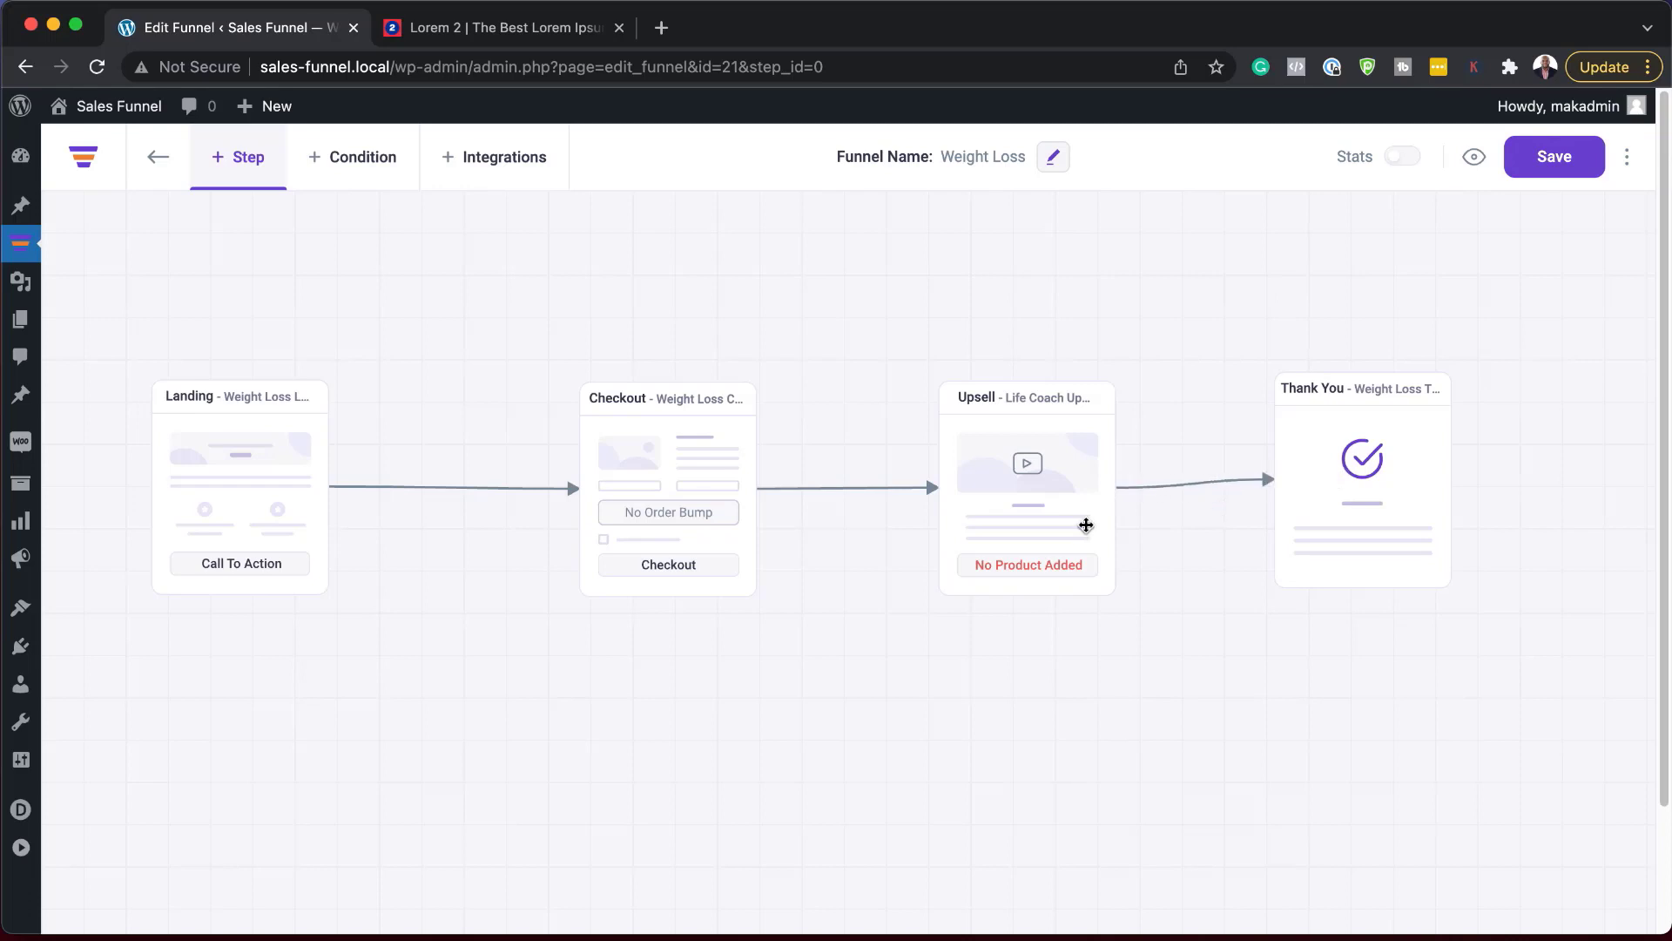
pyautogui.moveTo(1086, 525); pyautogui.dragTo(1033, 518)
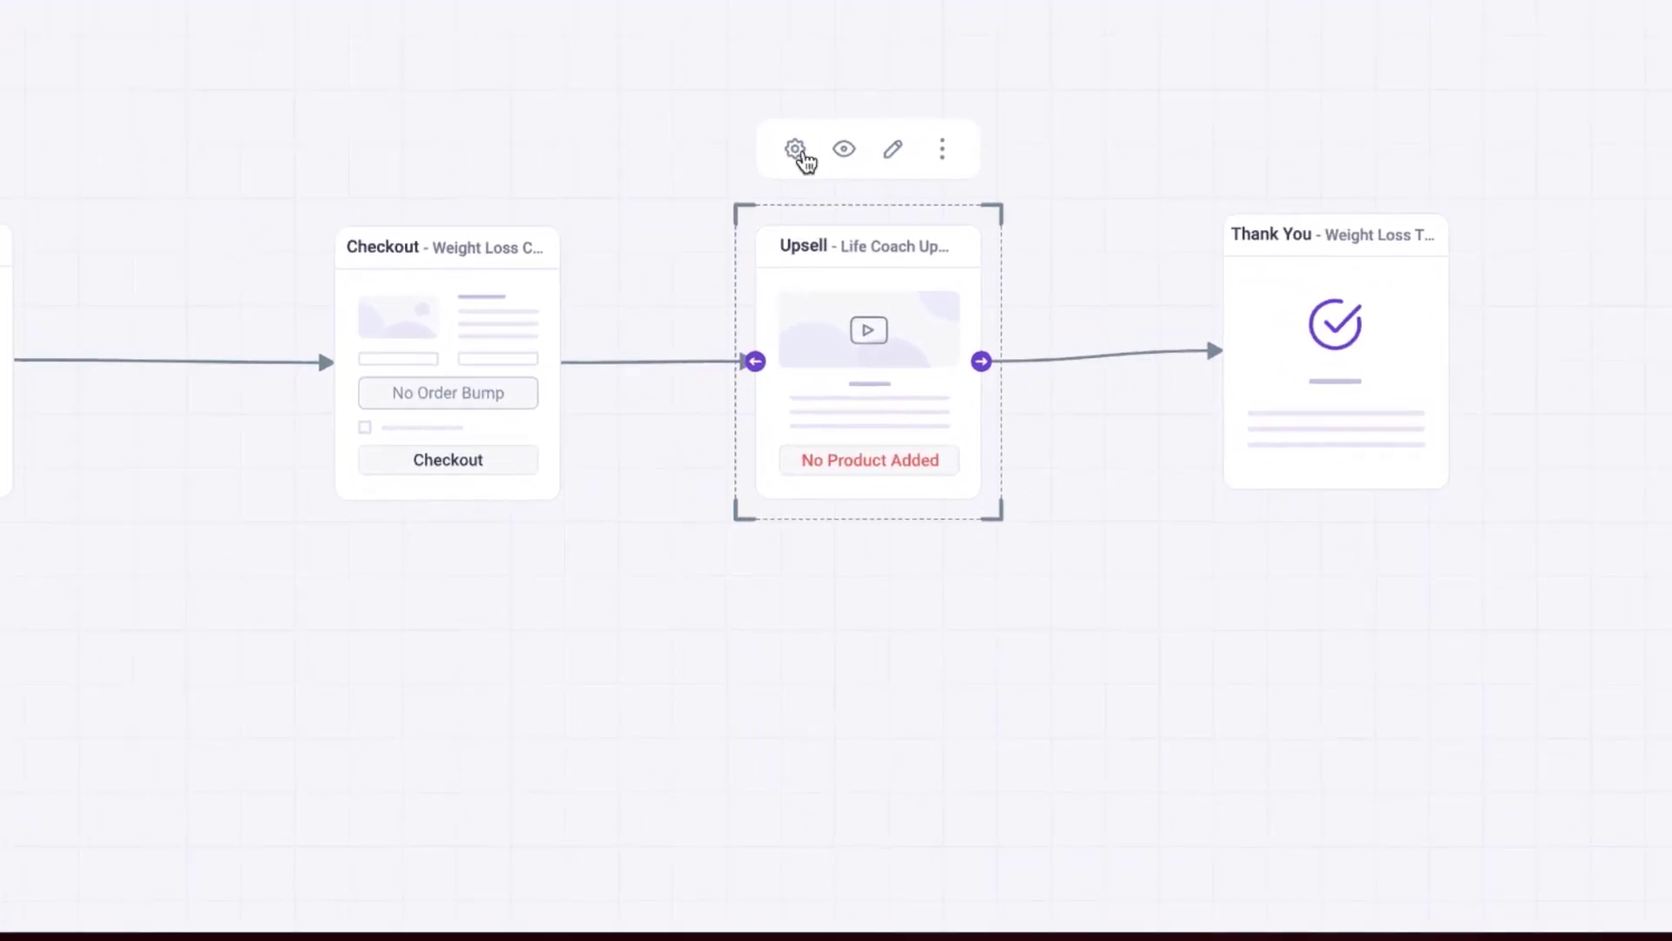
# Open the Life Coach Upsell step's settings and add "Upsell Product" as its offer product
pyautogui.click(798, 154)
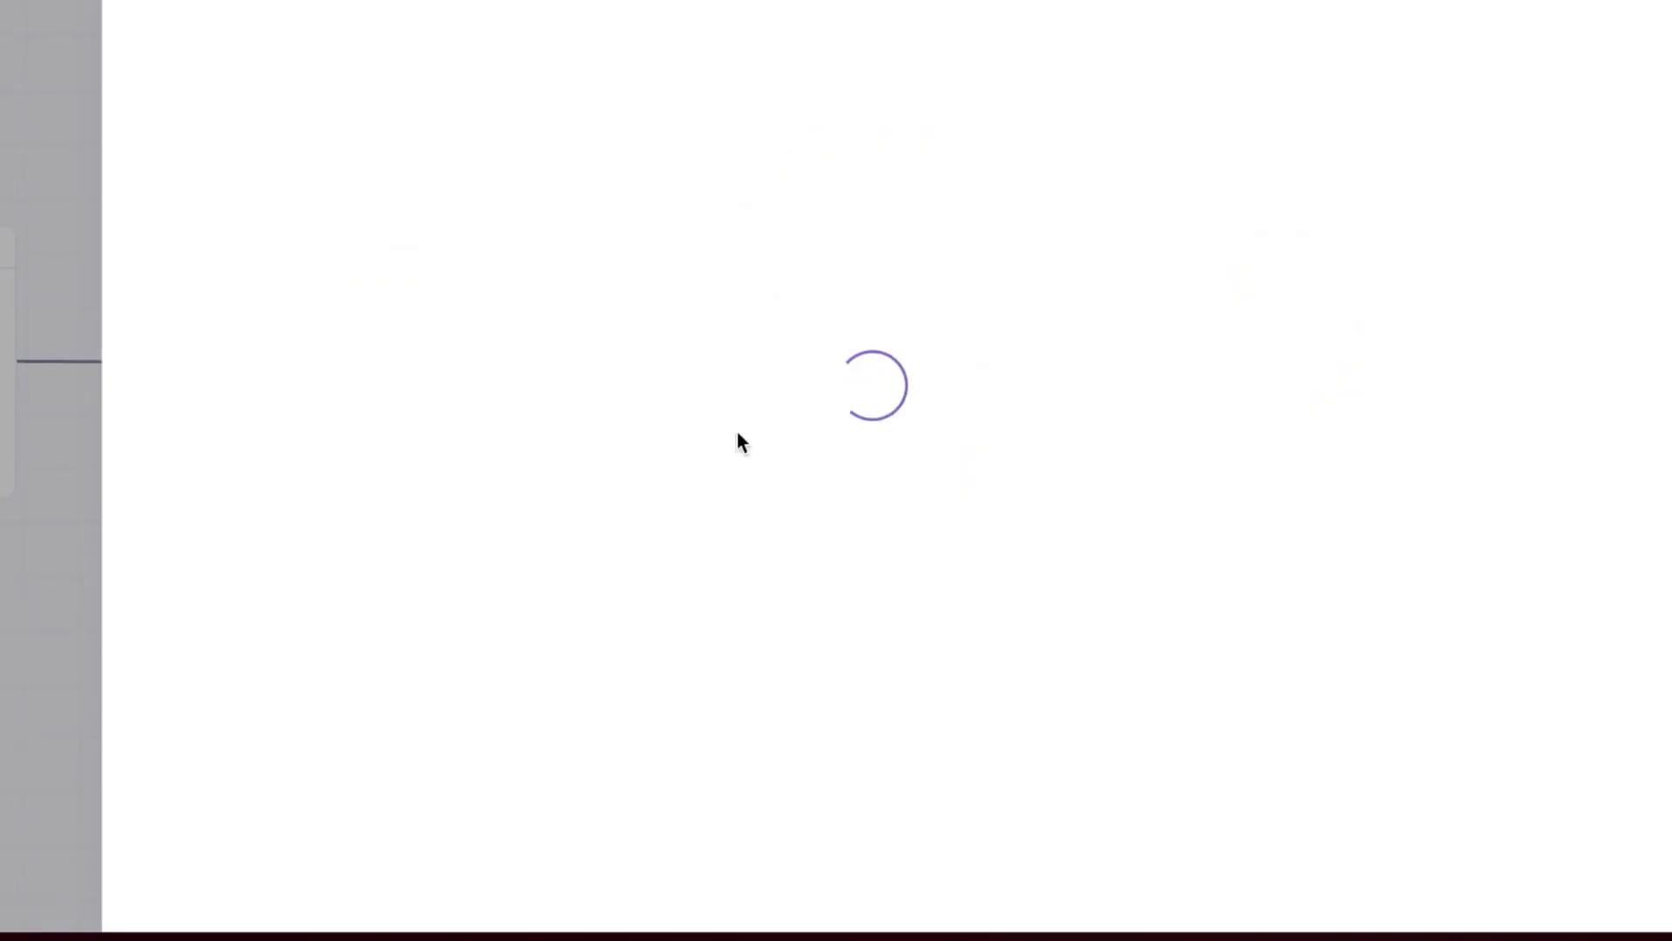
pyautogui.click(1150, 269)
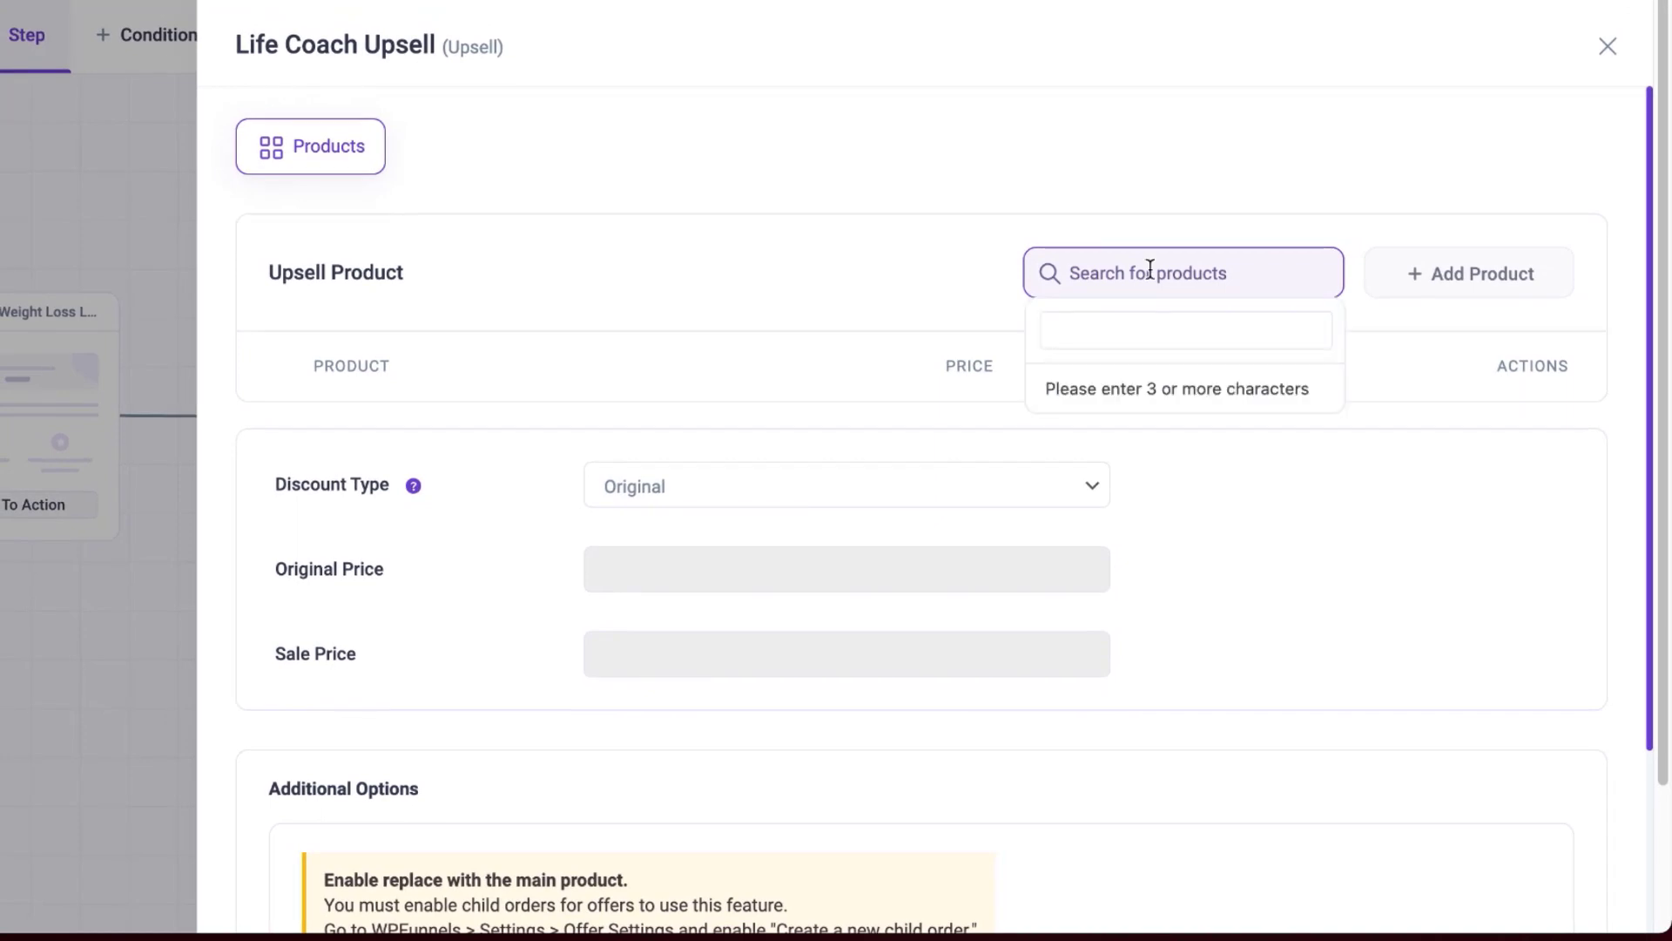
pyautogui.write('up')
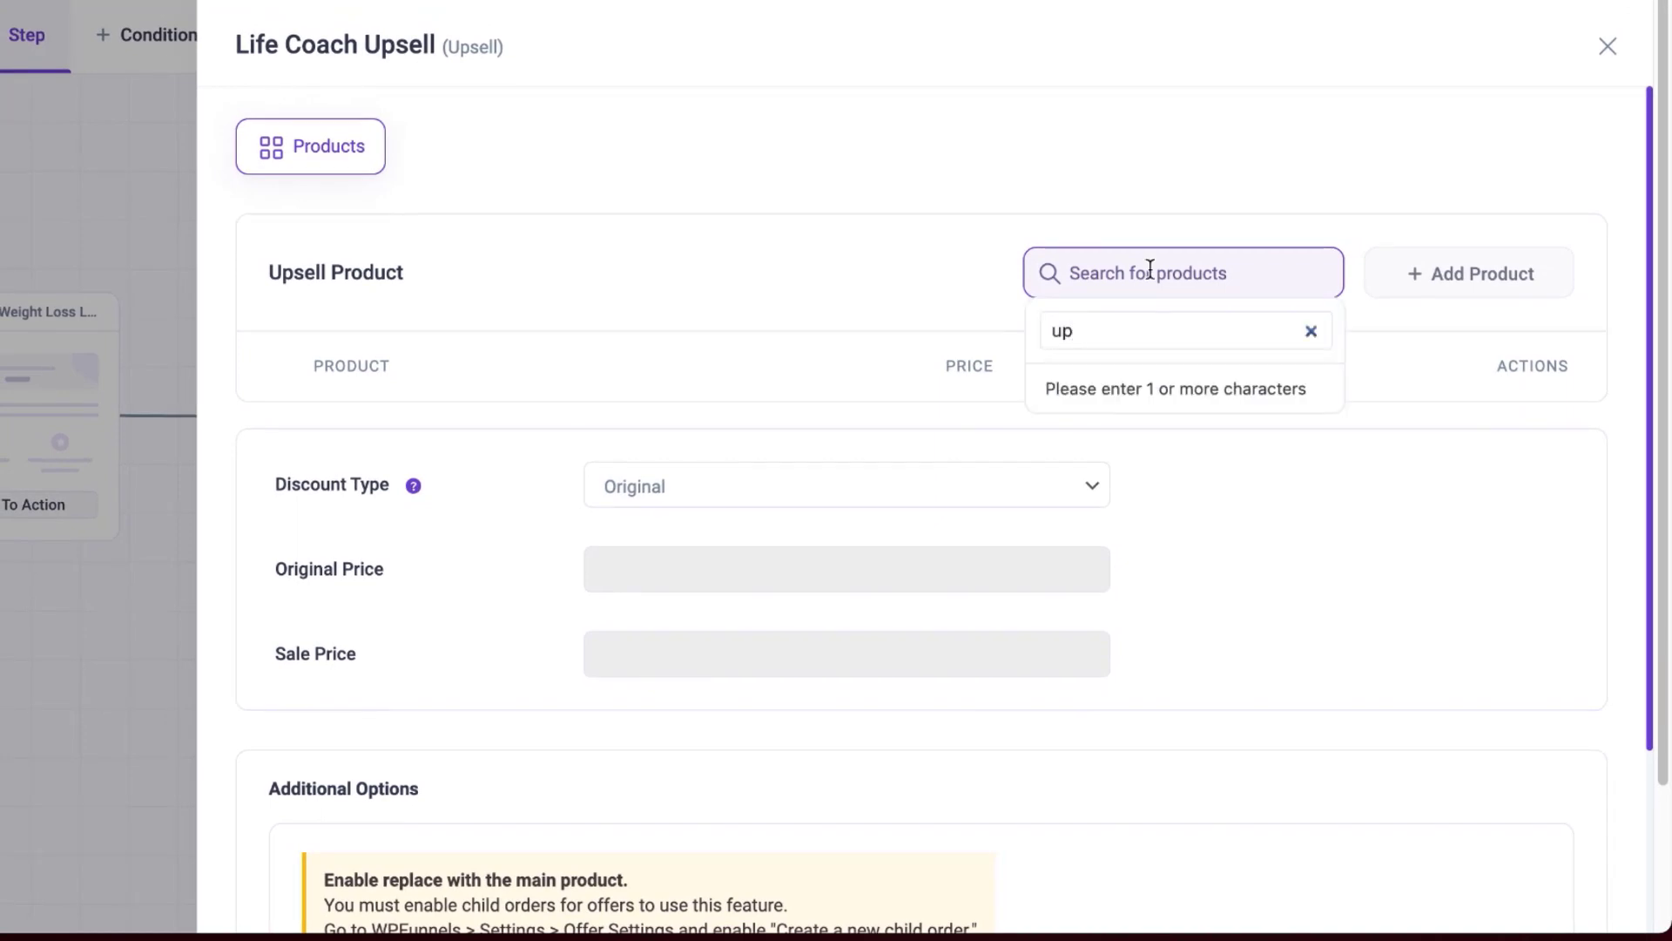
pyautogui.write('s')
pyautogui.click(1120, 403)
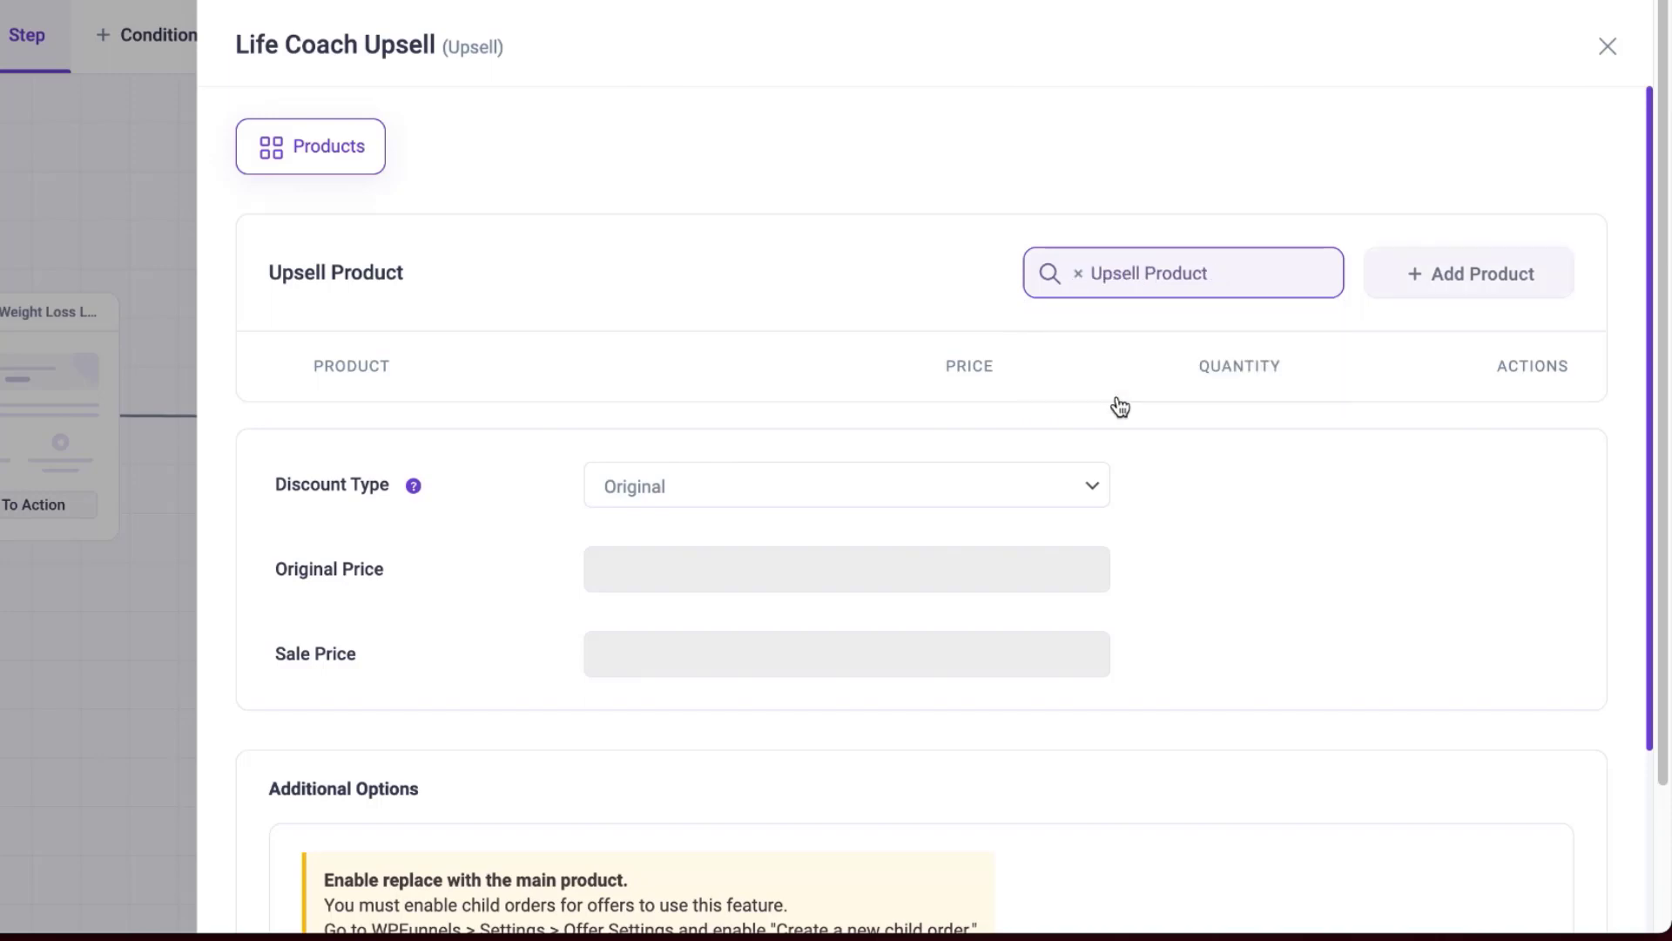
pyautogui.click(1425, 277)
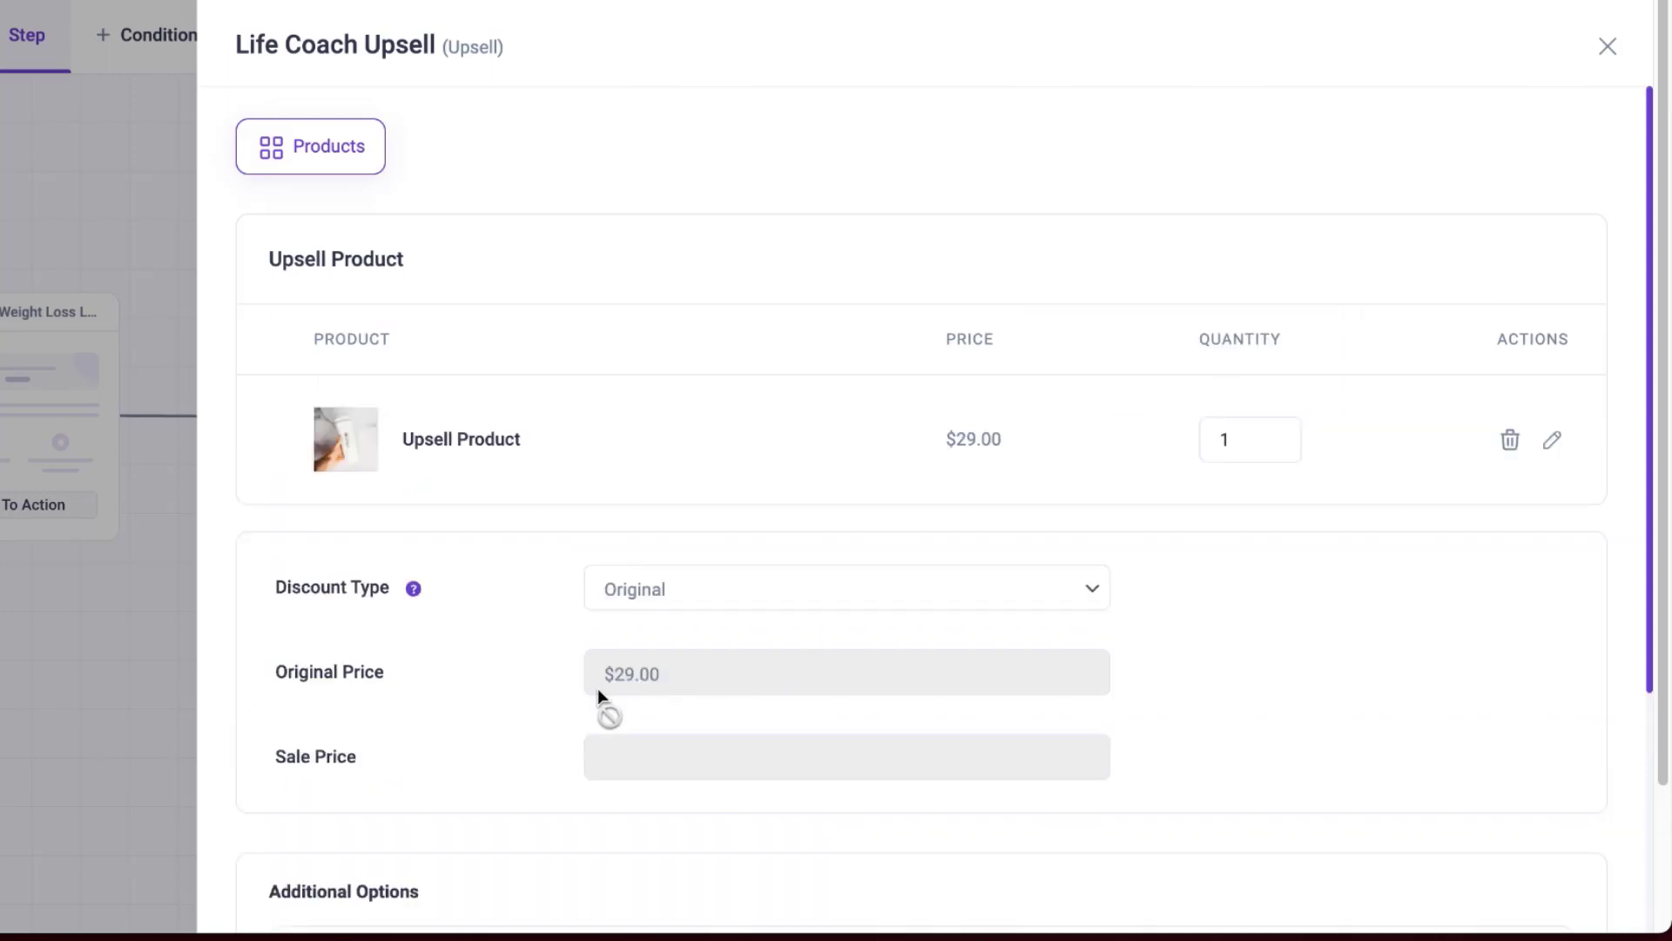
# Apply a percentage discount of 20 on the regular price to the upsell product and save the changes
pyautogui.scroll(-2, 567, 660)
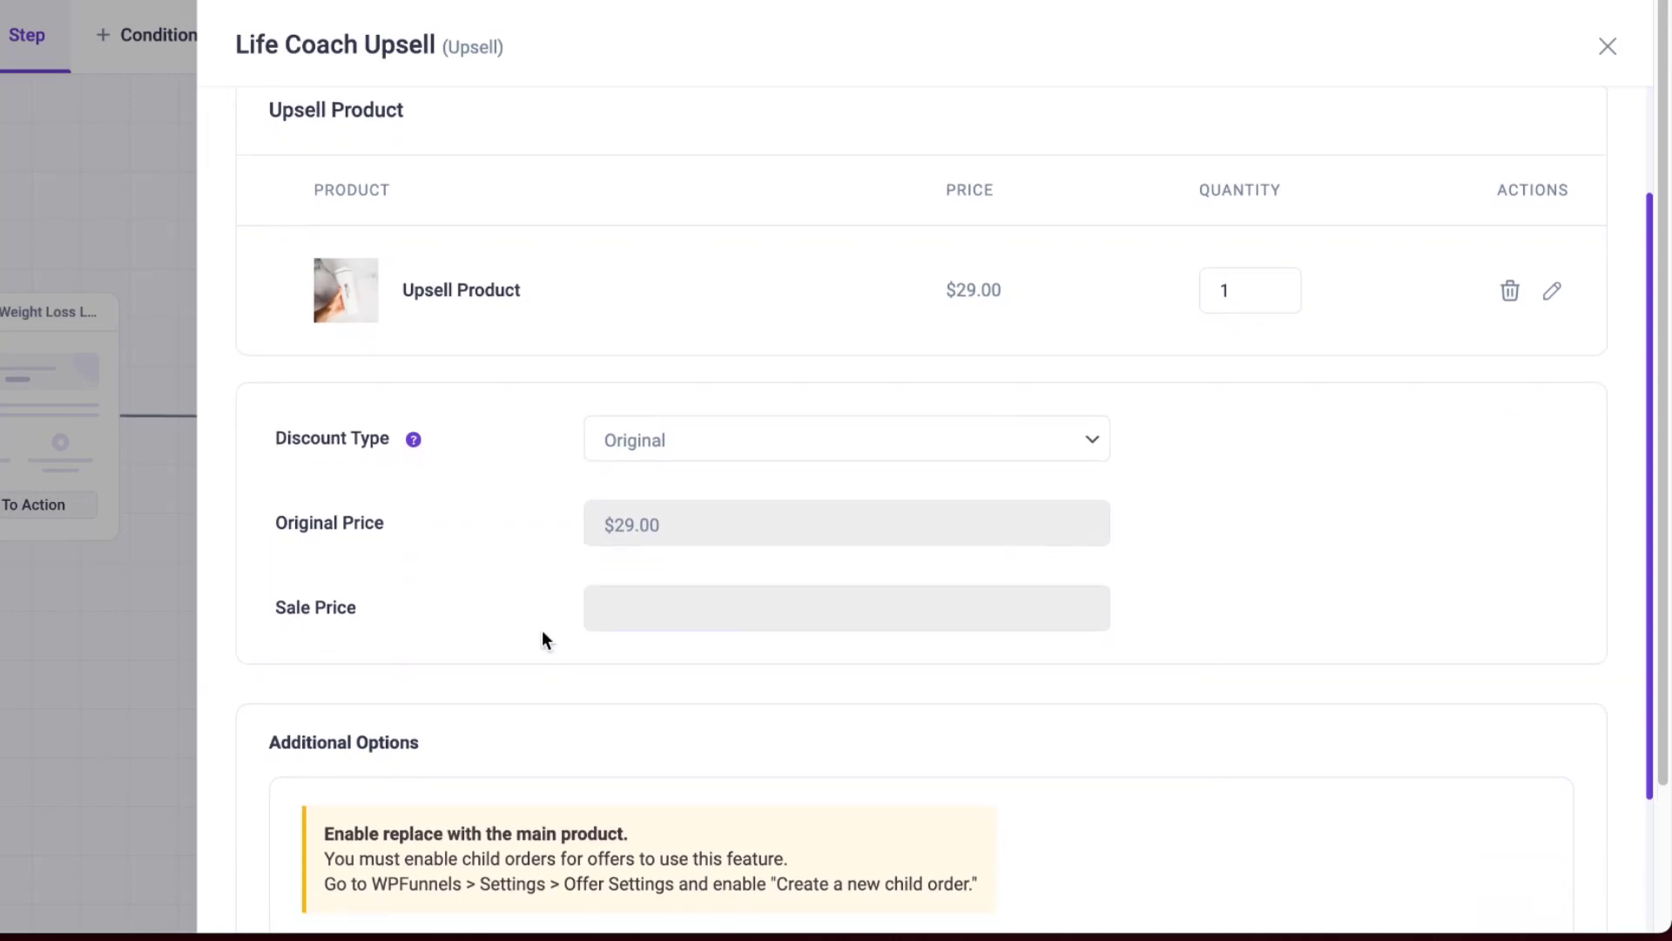
pyautogui.click(692, 449)
pyautogui.click(756, 484)
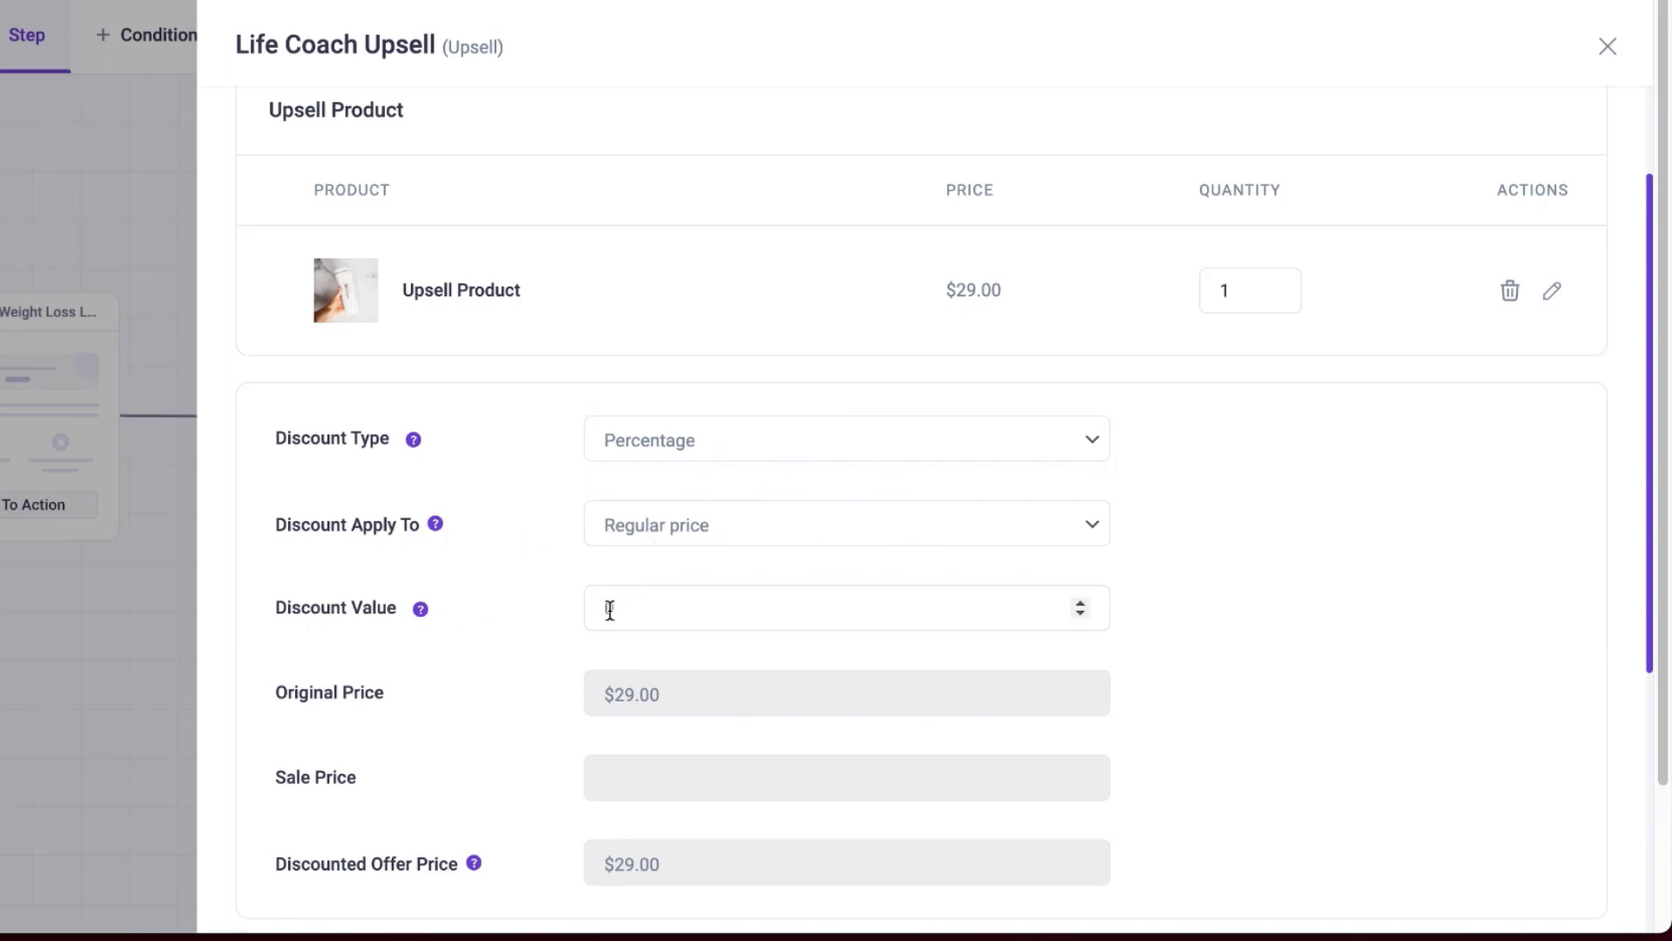
pyautogui.write('20')
pyautogui.scroll(-4, 1034, 555)
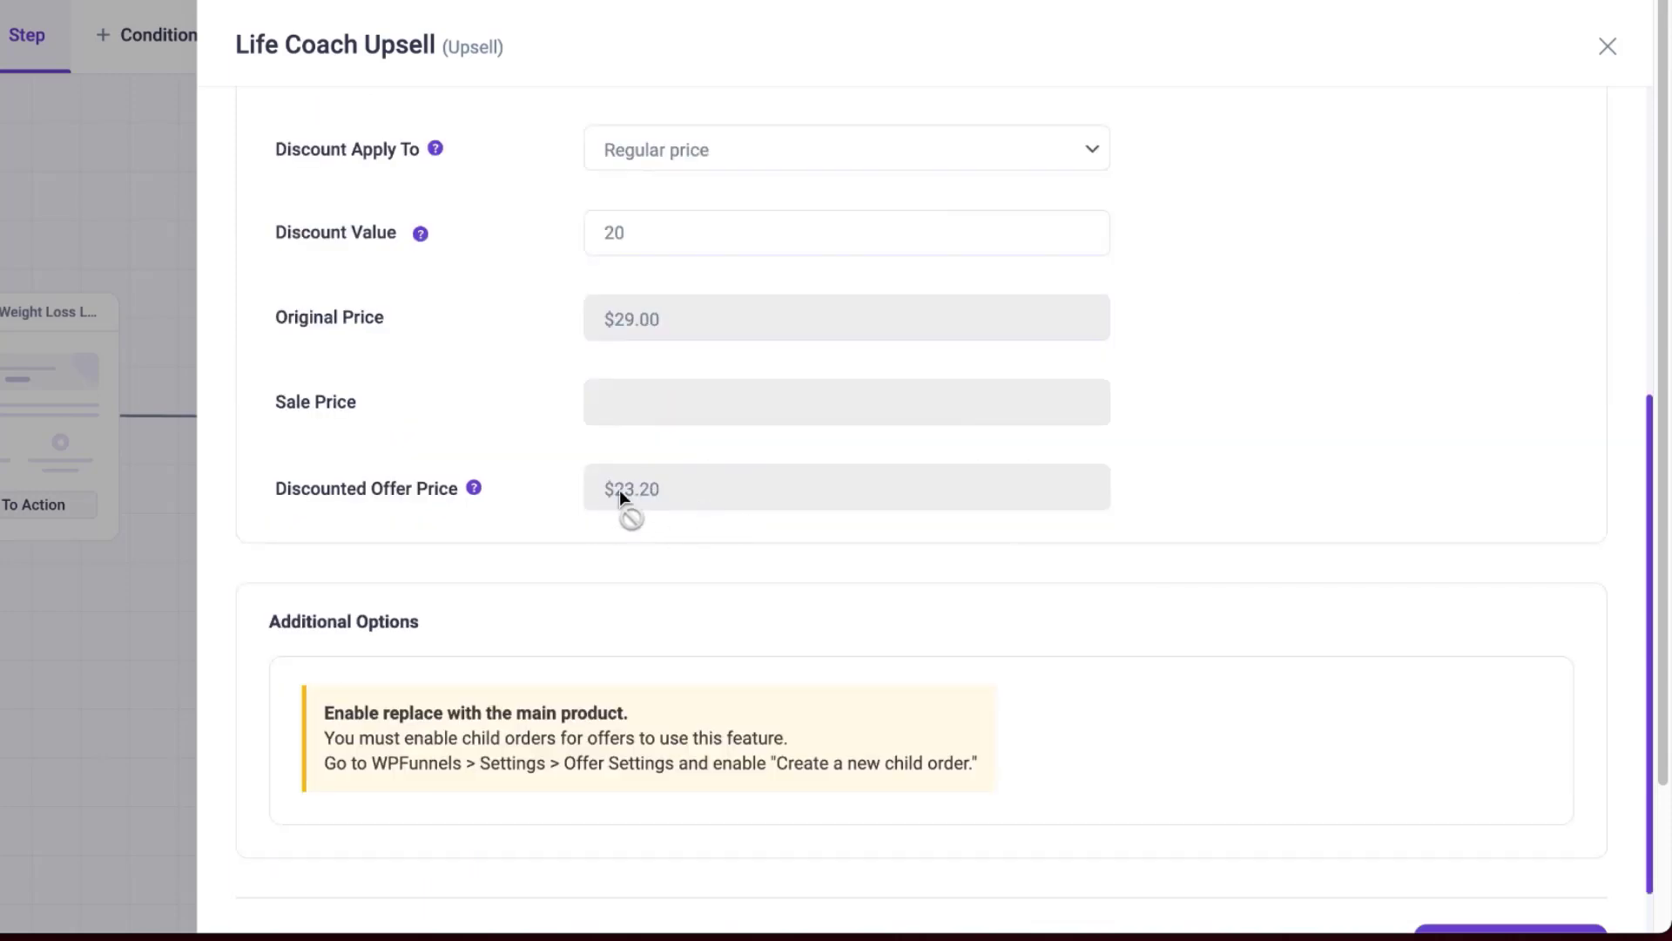
pyautogui.scroll(-1, 1420, 641)
pyautogui.click(1544, 906)
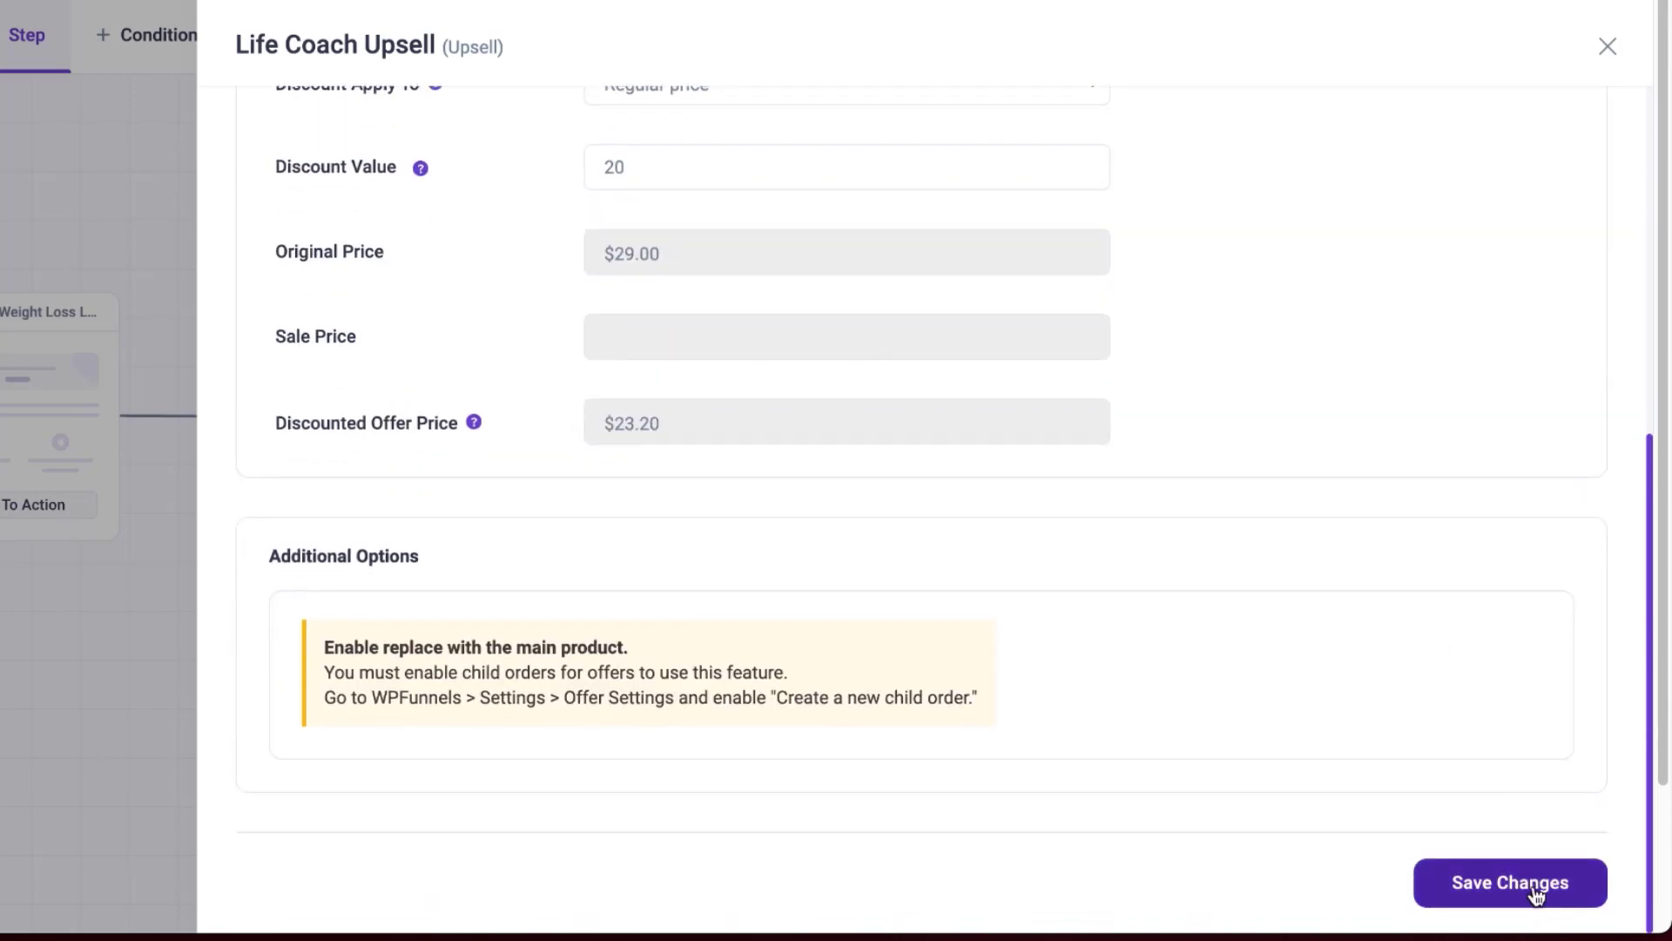
pyautogui.scroll(3, 1486, 658)
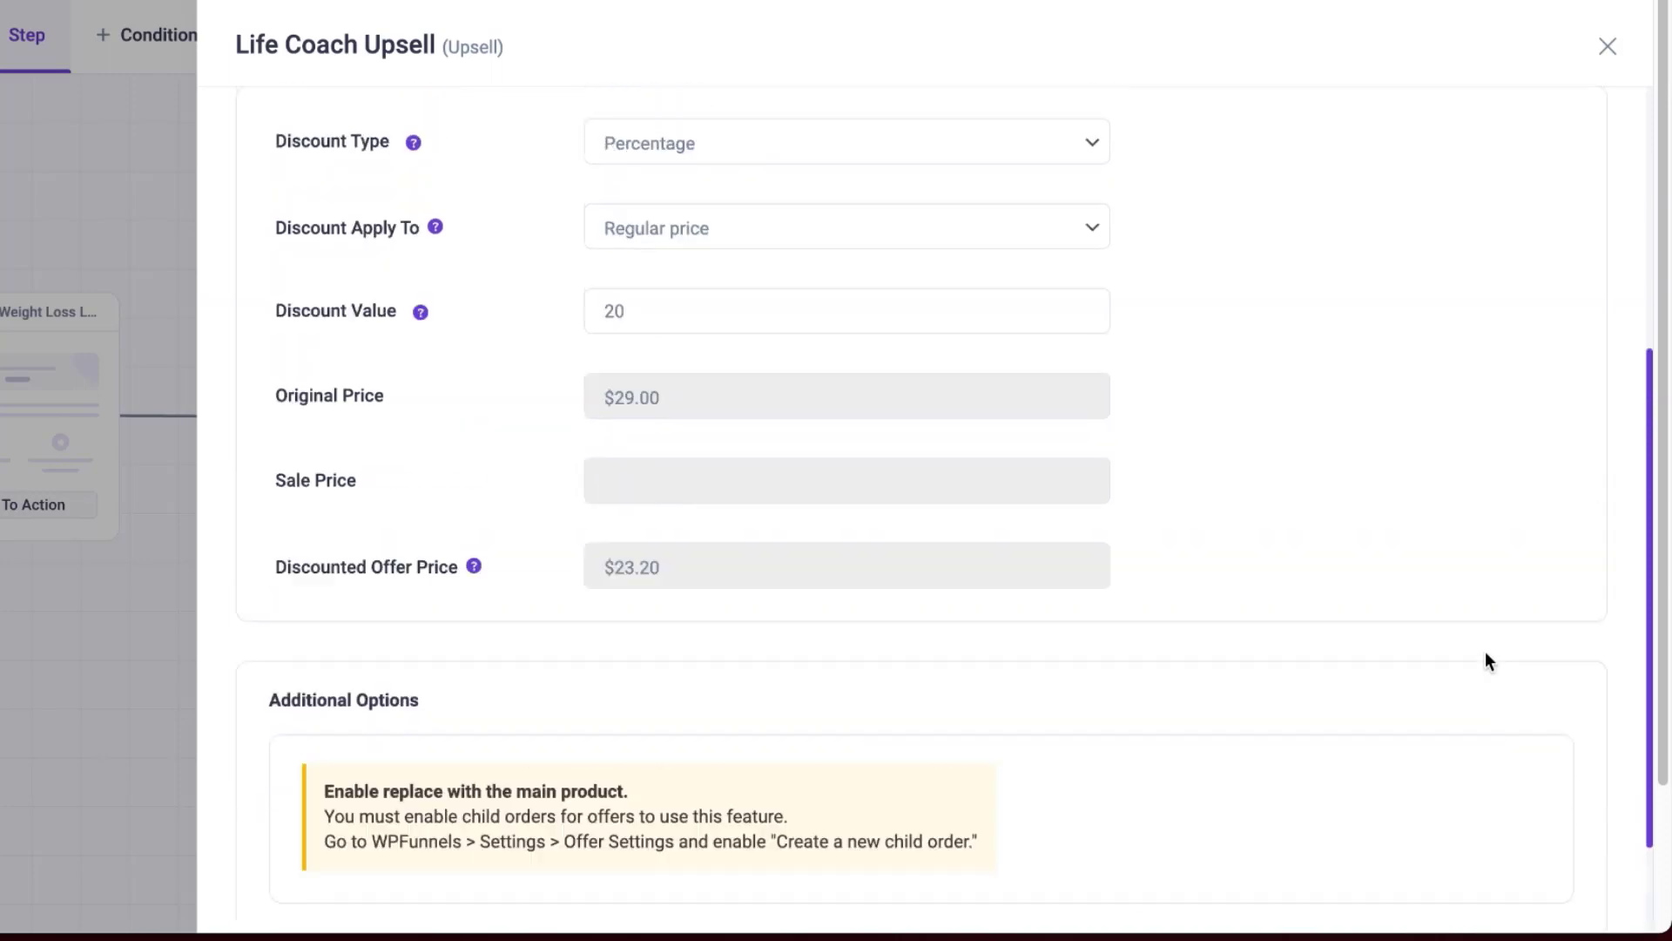
pyautogui.scroll(-2, 1486, 654)
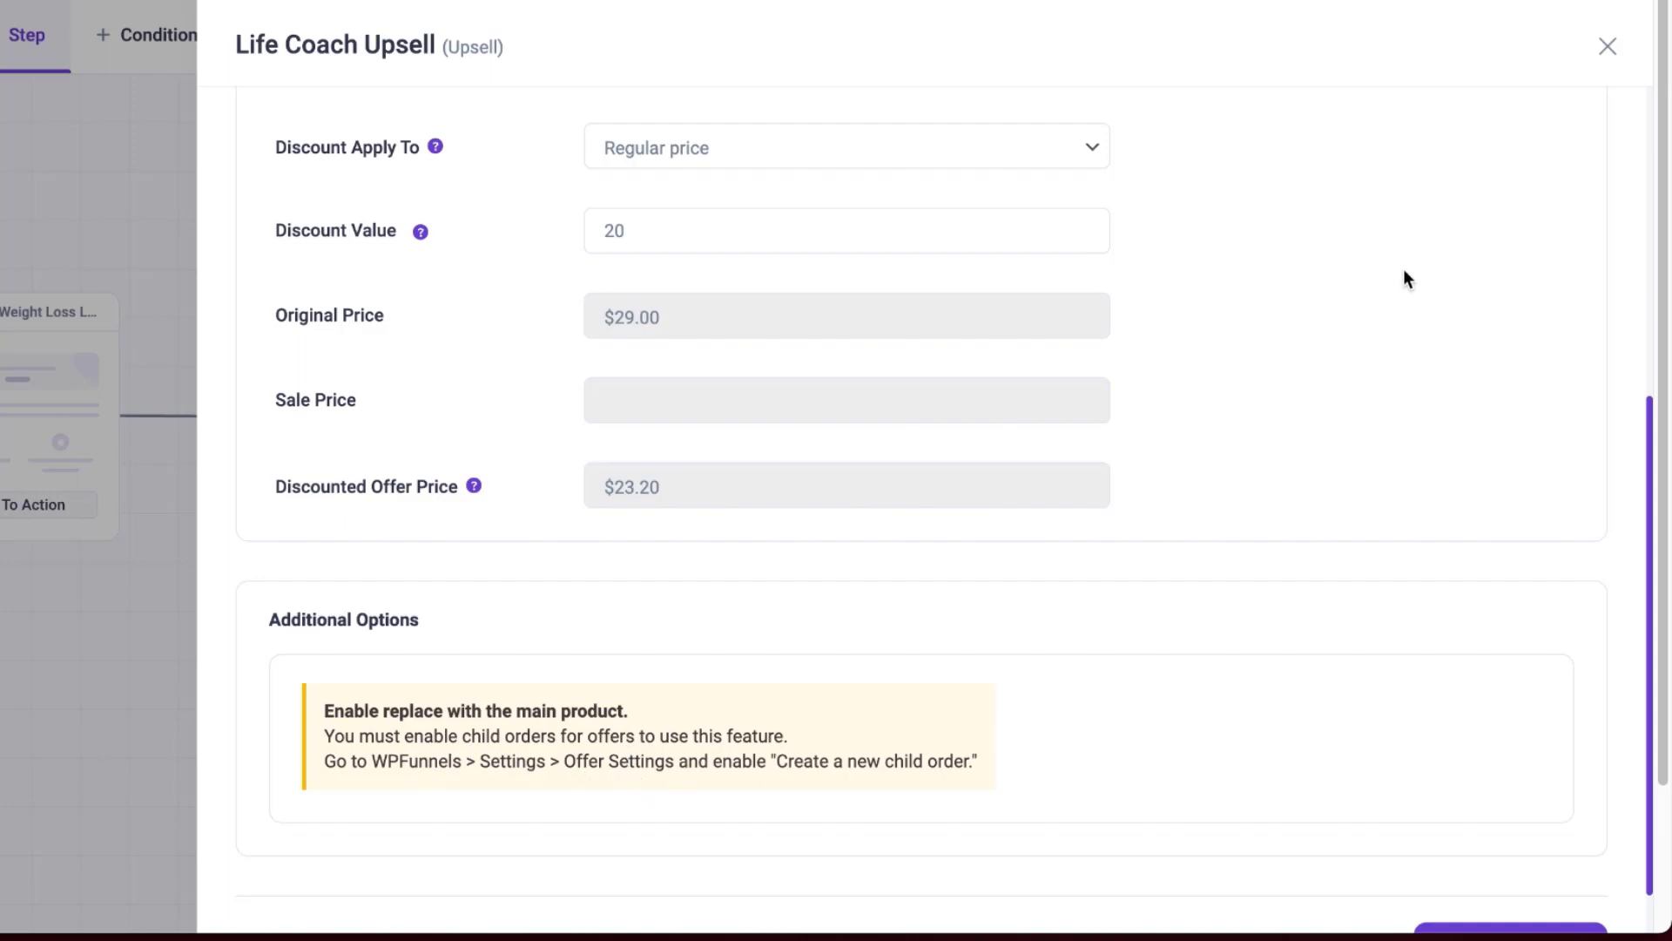
pyautogui.scroll(-1, 1487, 838)
pyautogui.click(1497, 883)
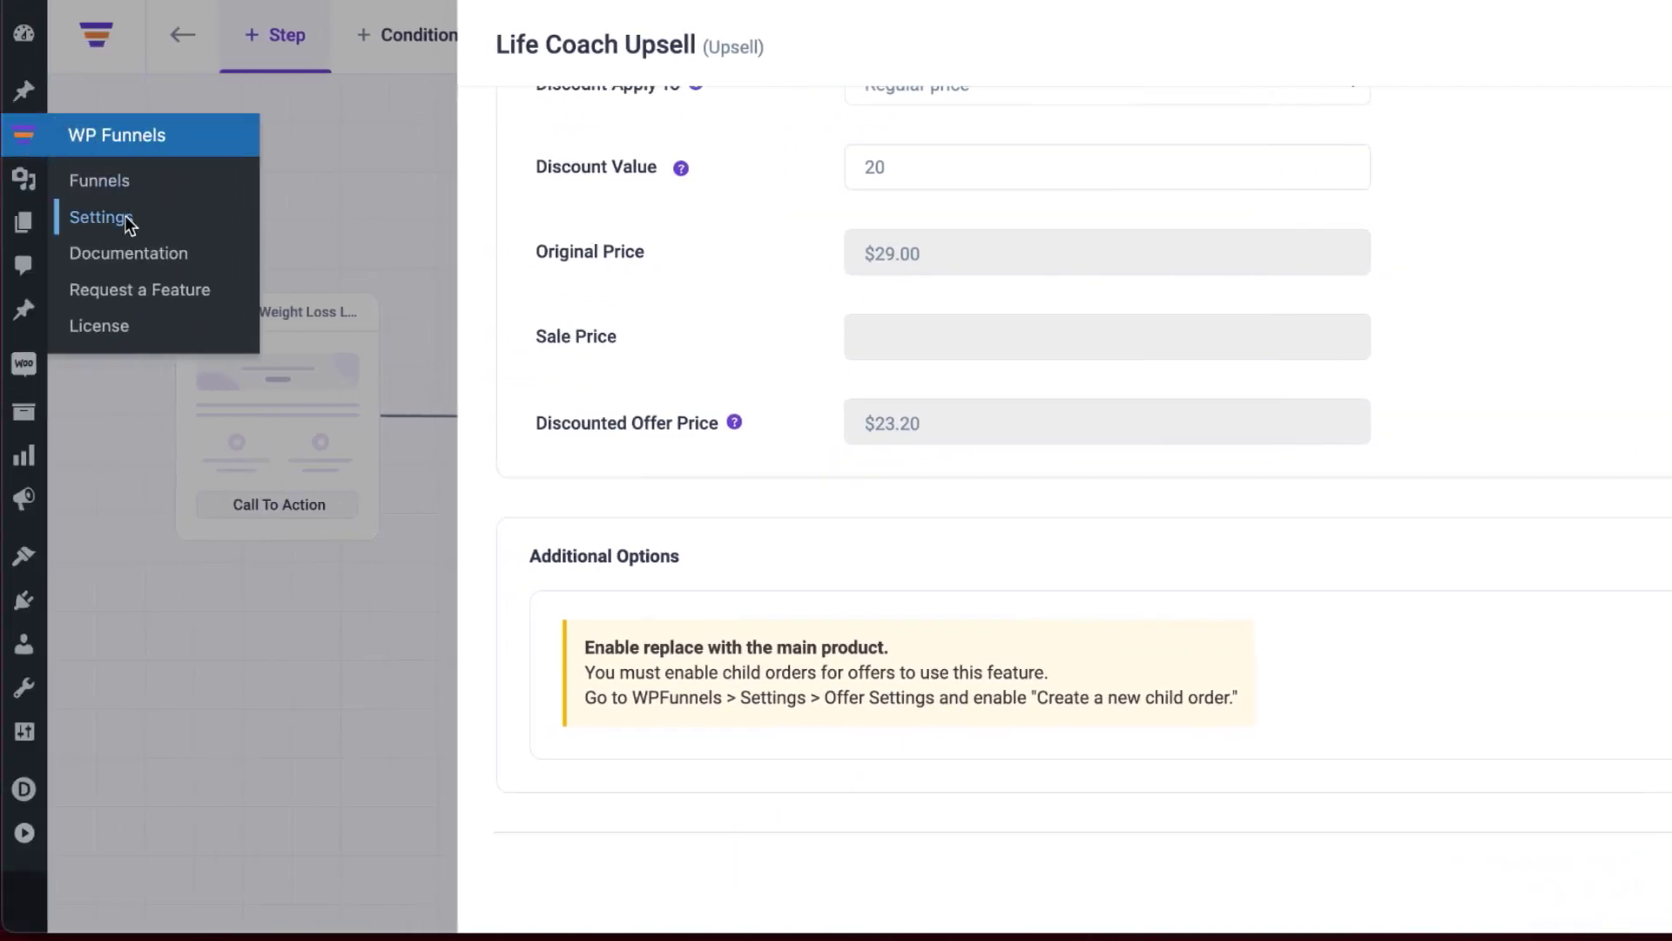
# In the WPFunnels Offer Settings, enable creating a new child order for every accepted Upsell/Downsell offer and save
pyautogui.click(127, 224)
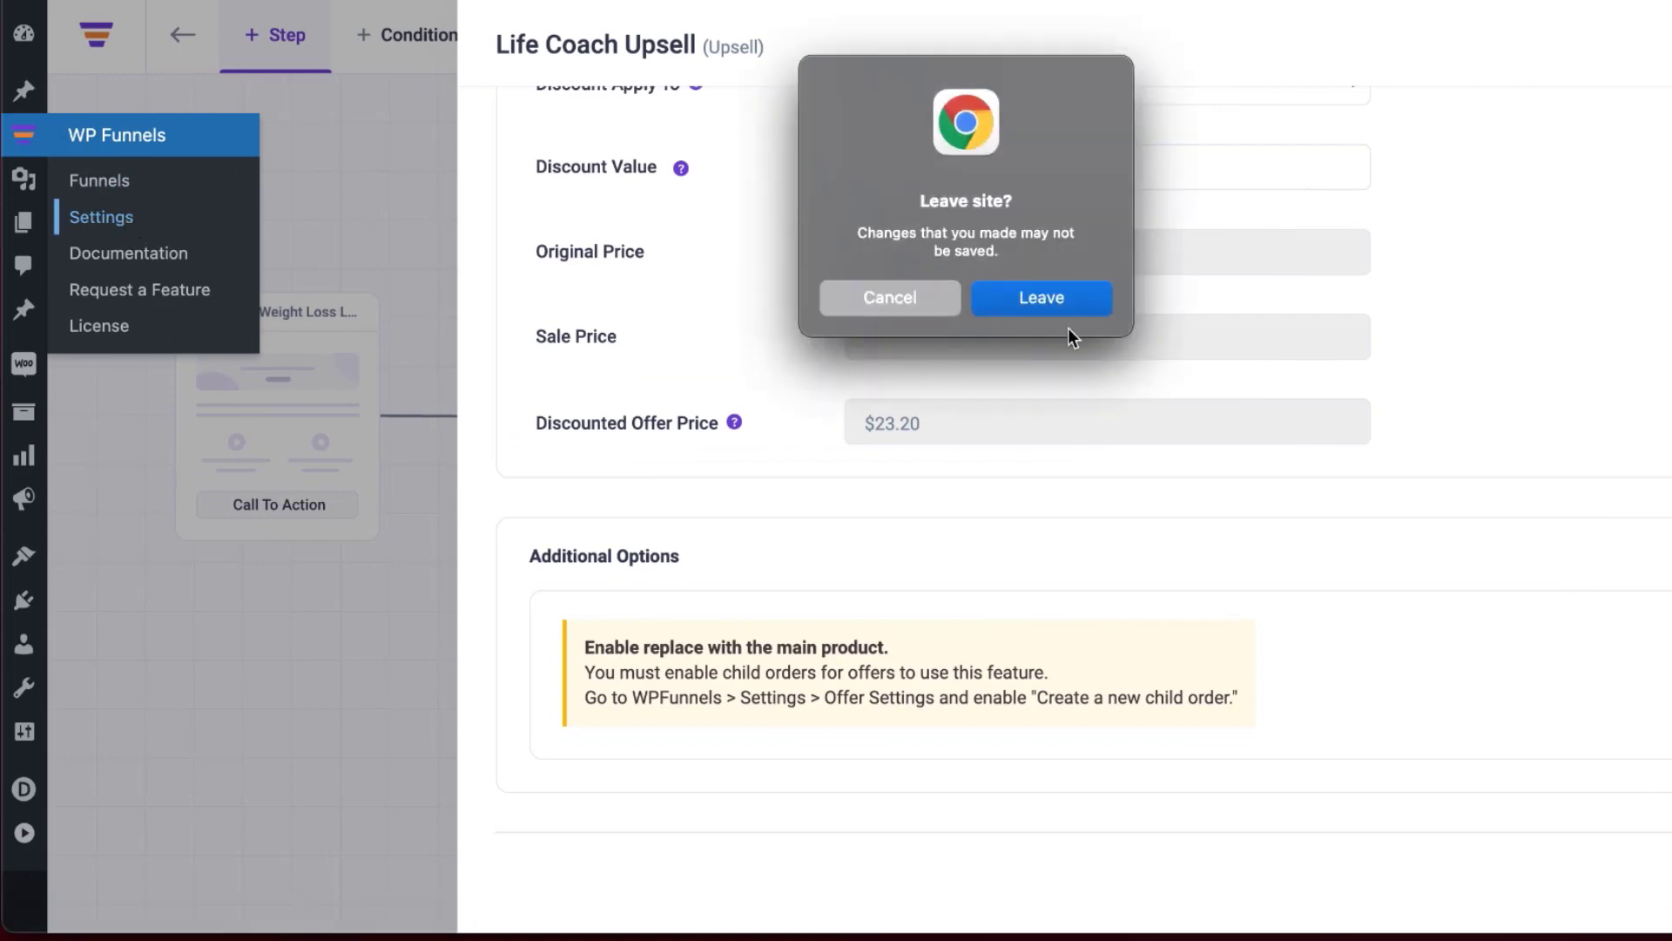
pyautogui.click(1052, 298)
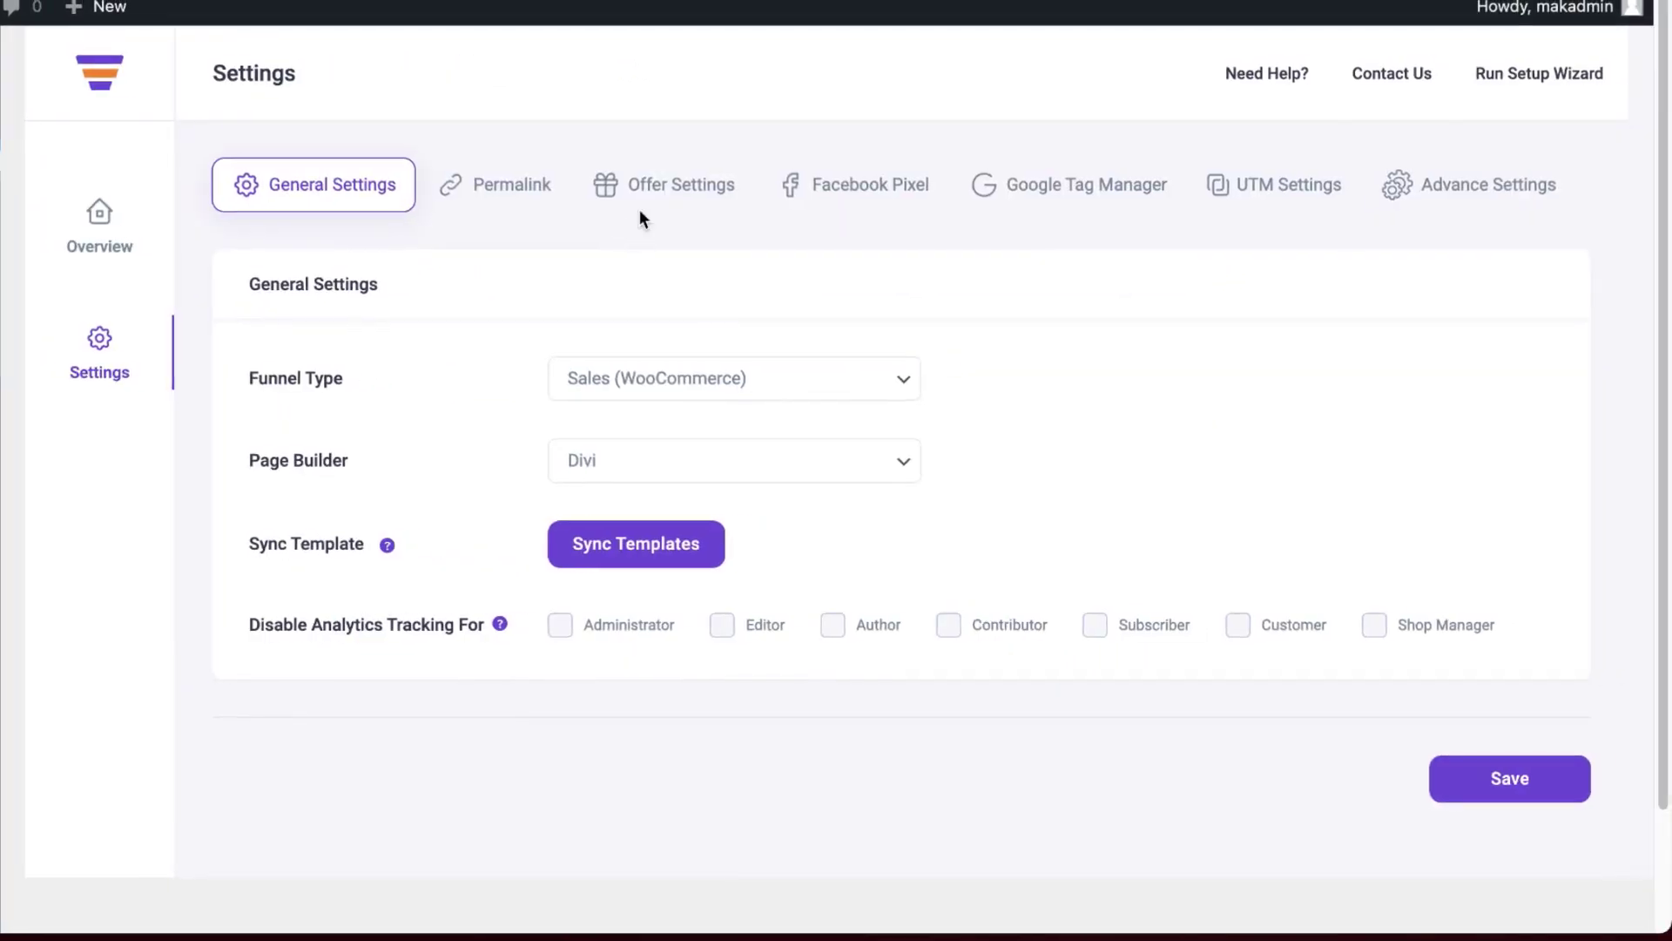
pyautogui.click(693, 194)
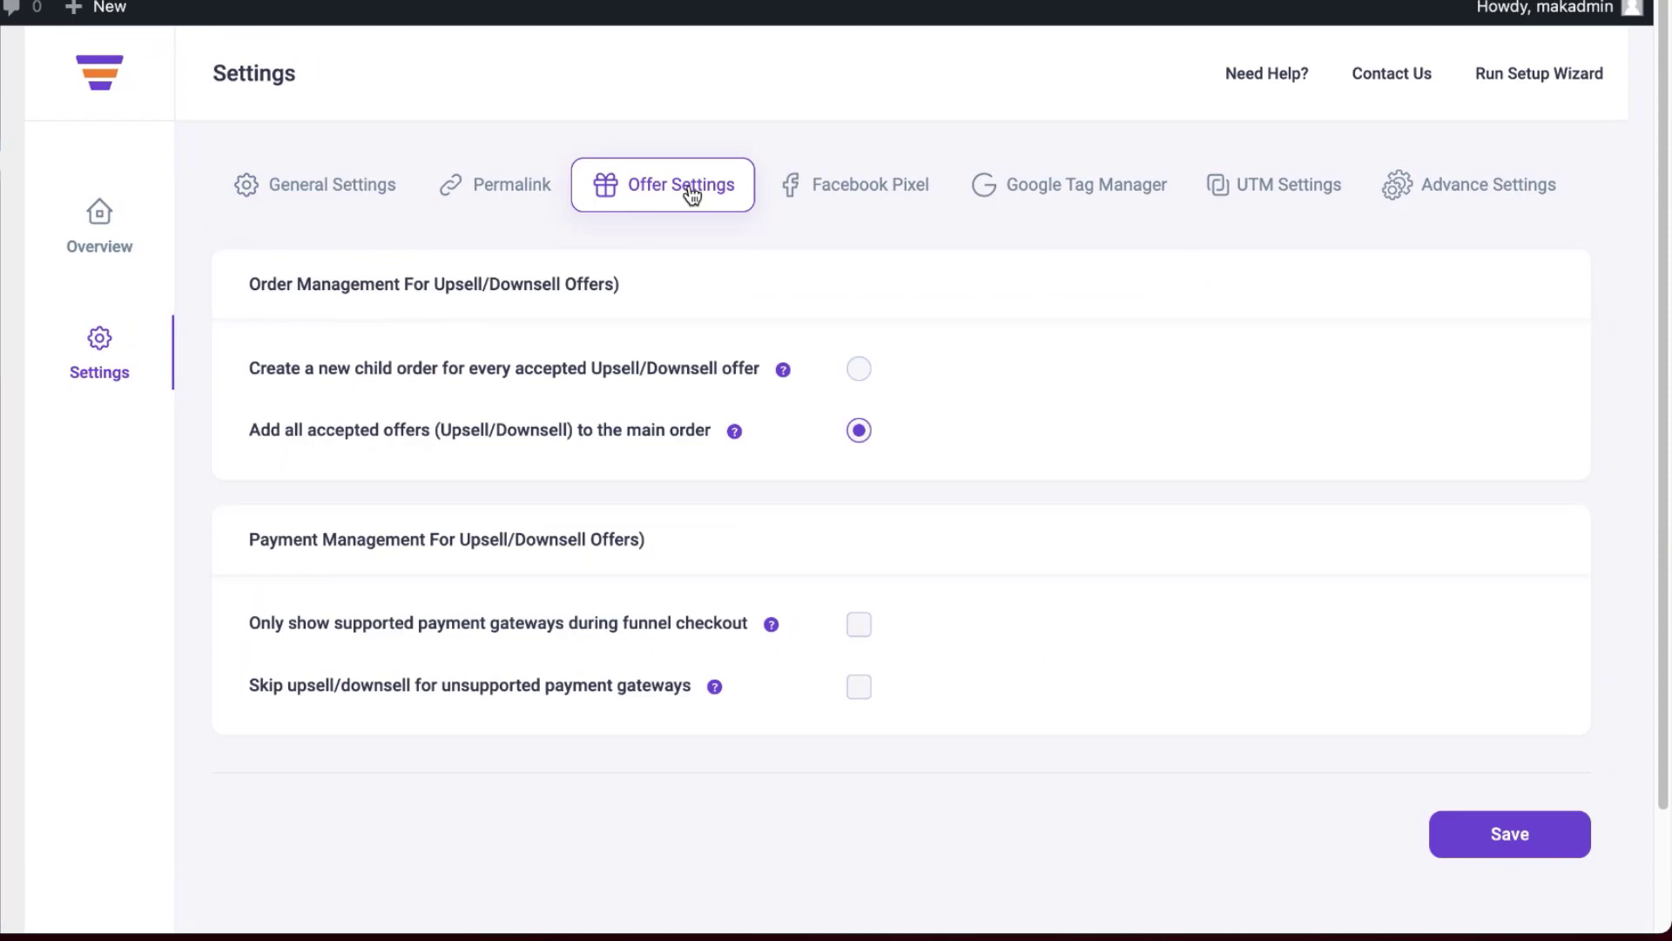
pyautogui.click(858, 373)
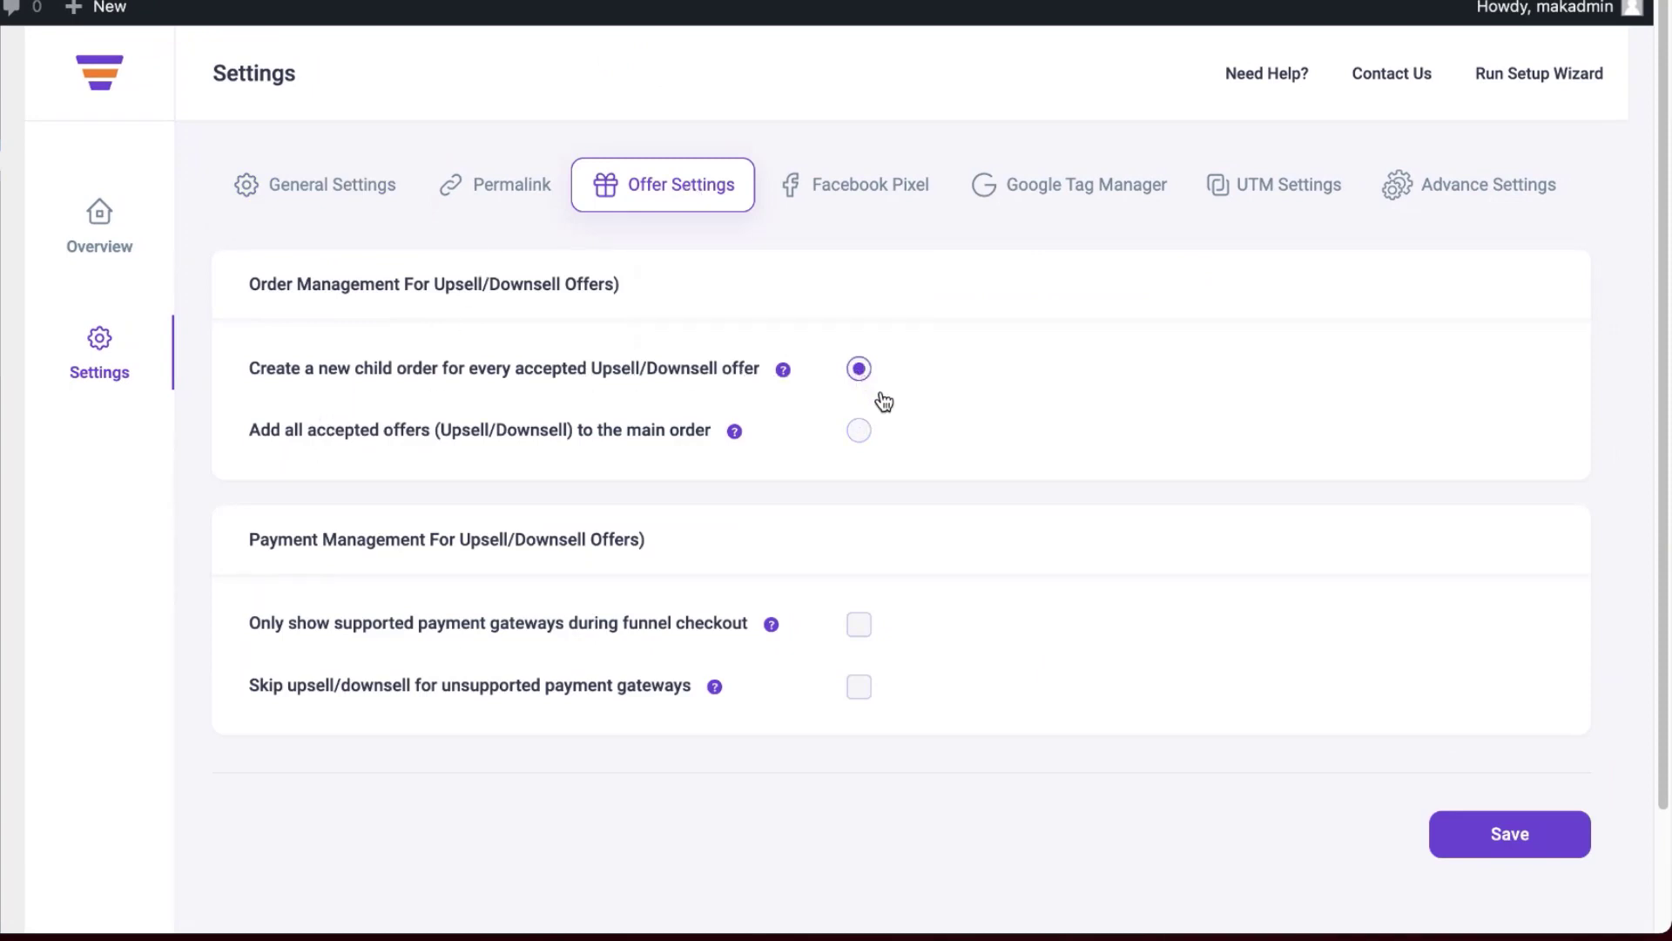
pyautogui.click(1548, 843)
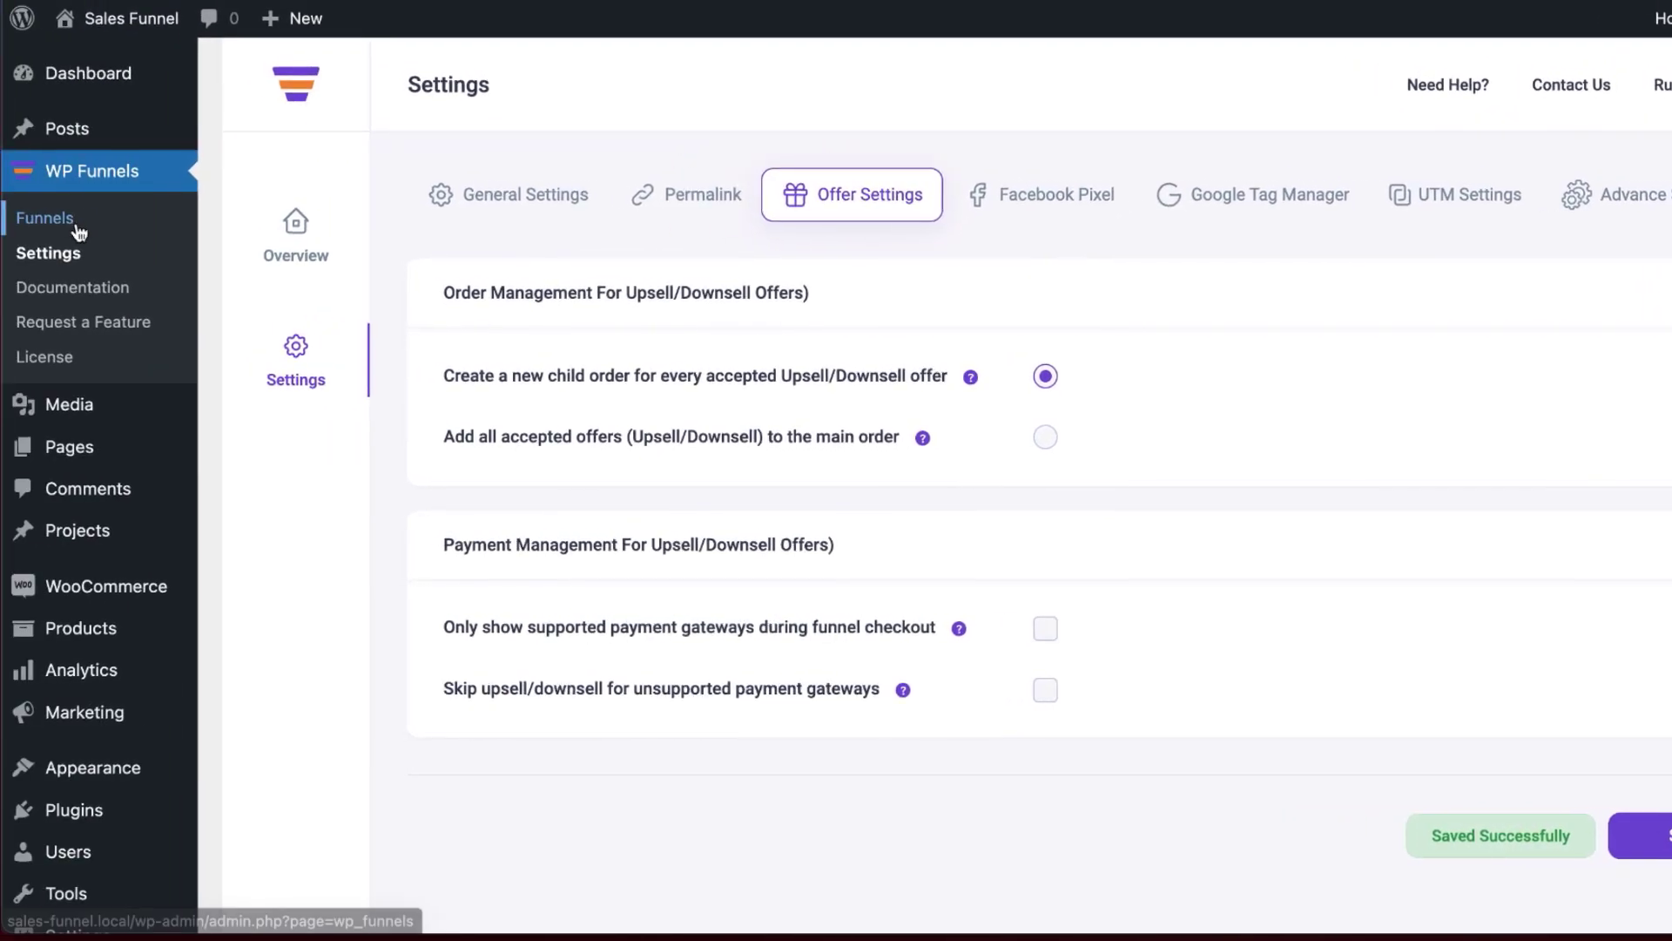
# Return to the Weight Loss funnel and review the Upsell step's discount and replace settings, then close them
pyautogui.click(76, 227)
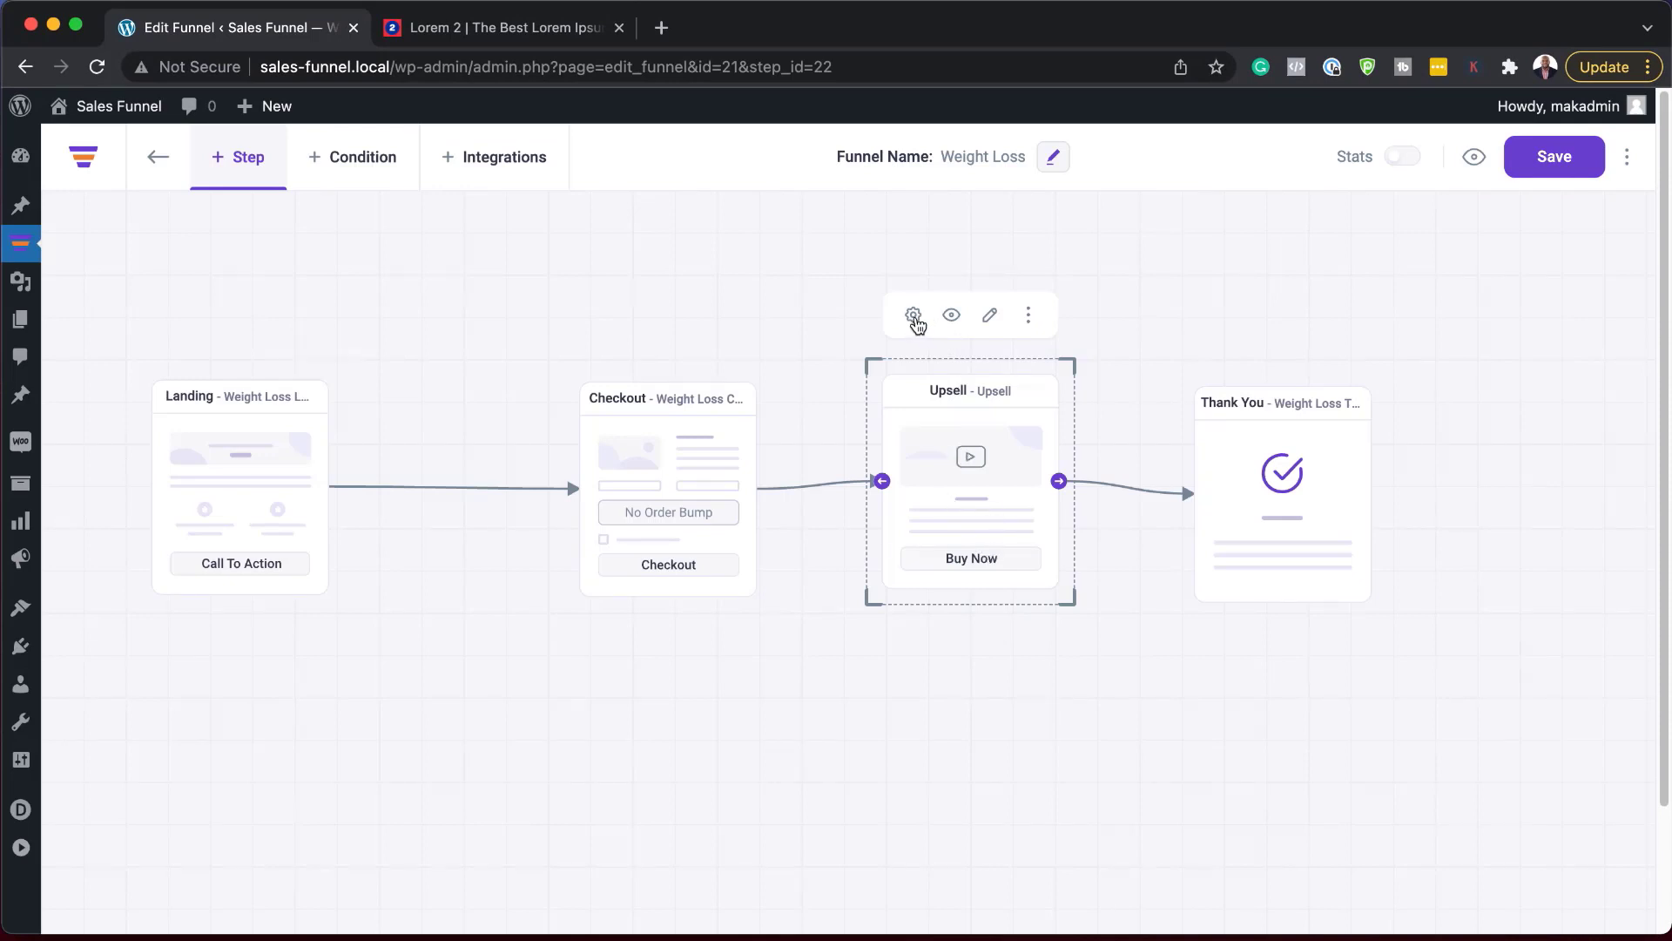
pyautogui.click(914, 316)
pyautogui.scroll(-5, 1351, 687)
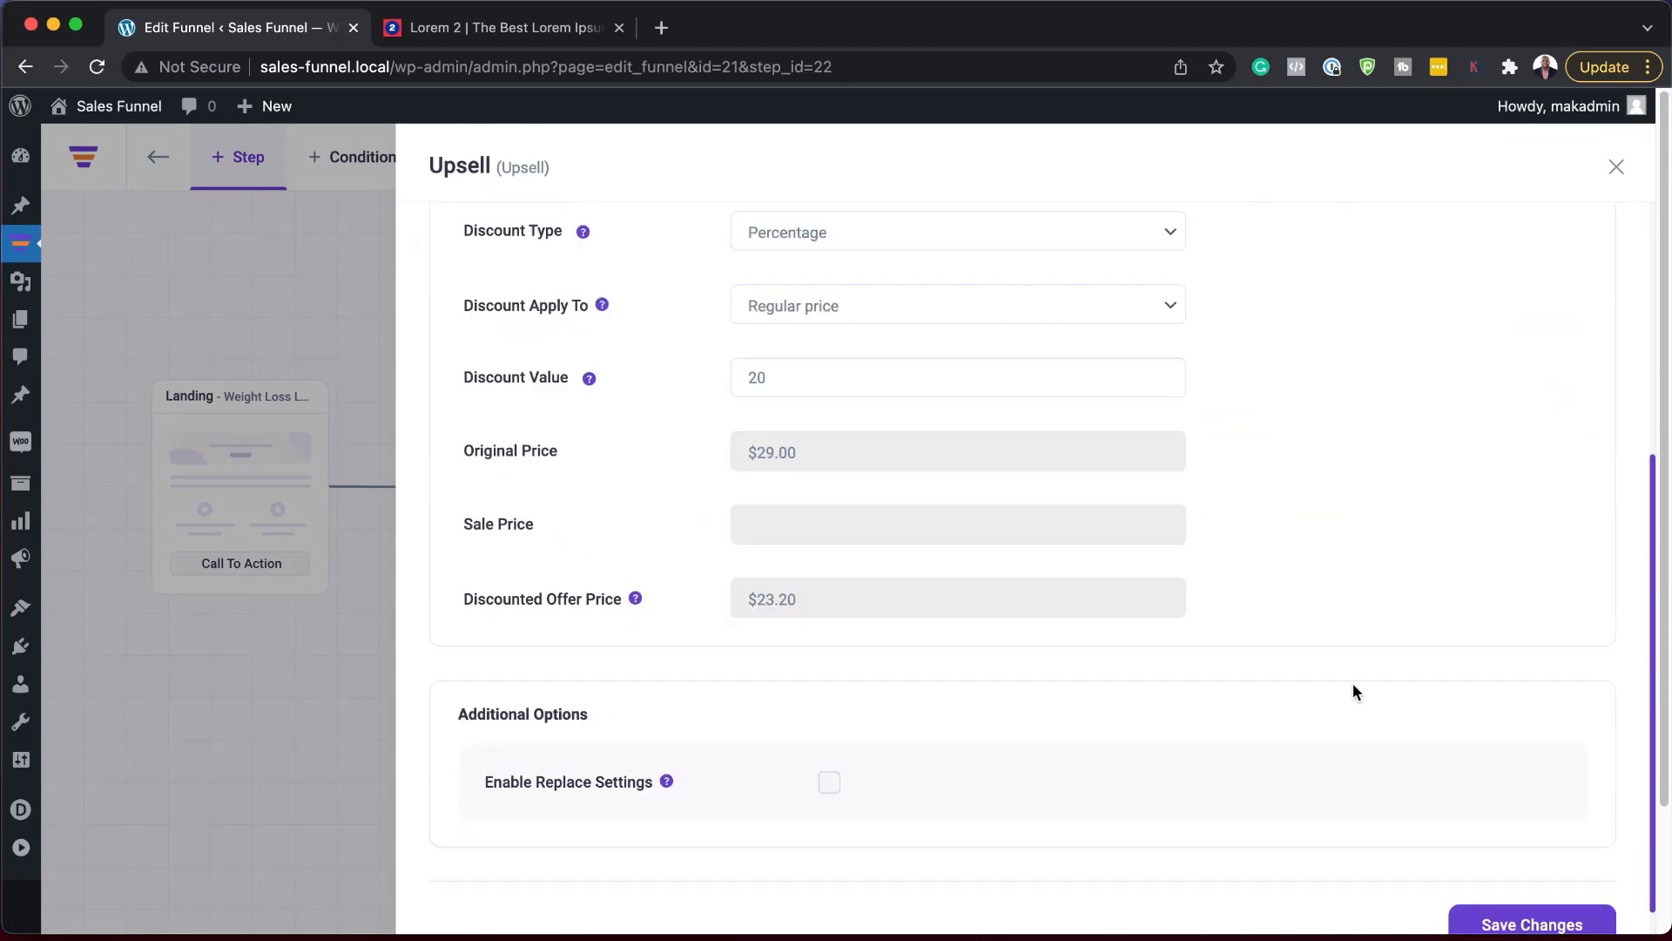
pyautogui.scroll(-1, 1354, 686)
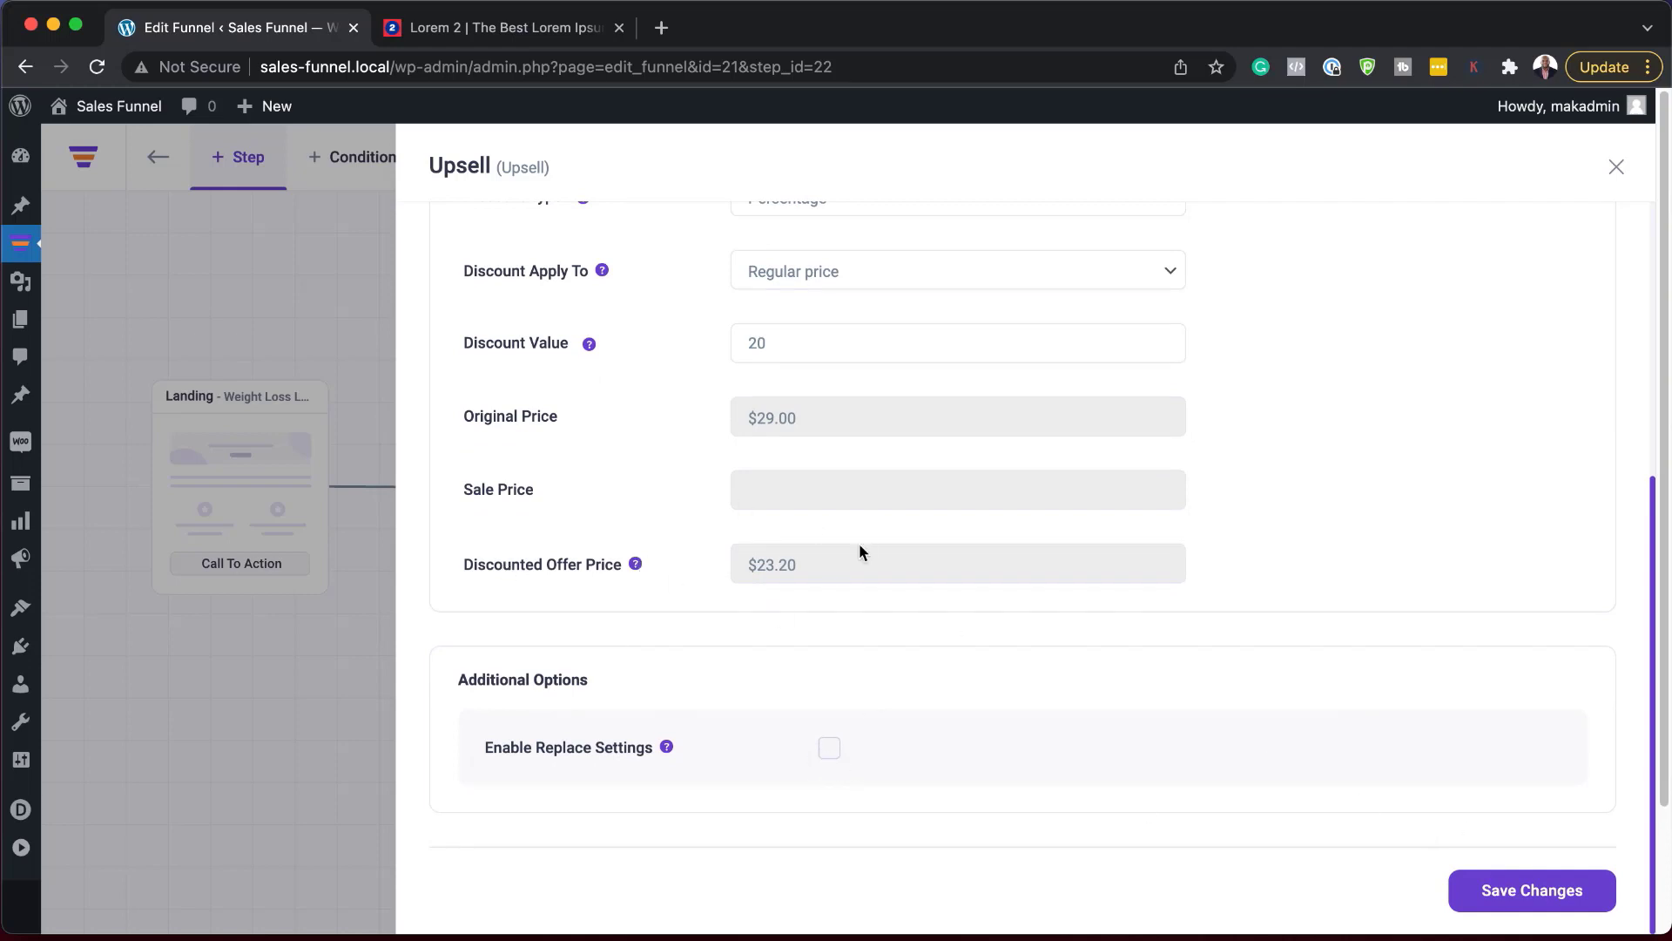
pyautogui.click(1614, 166)
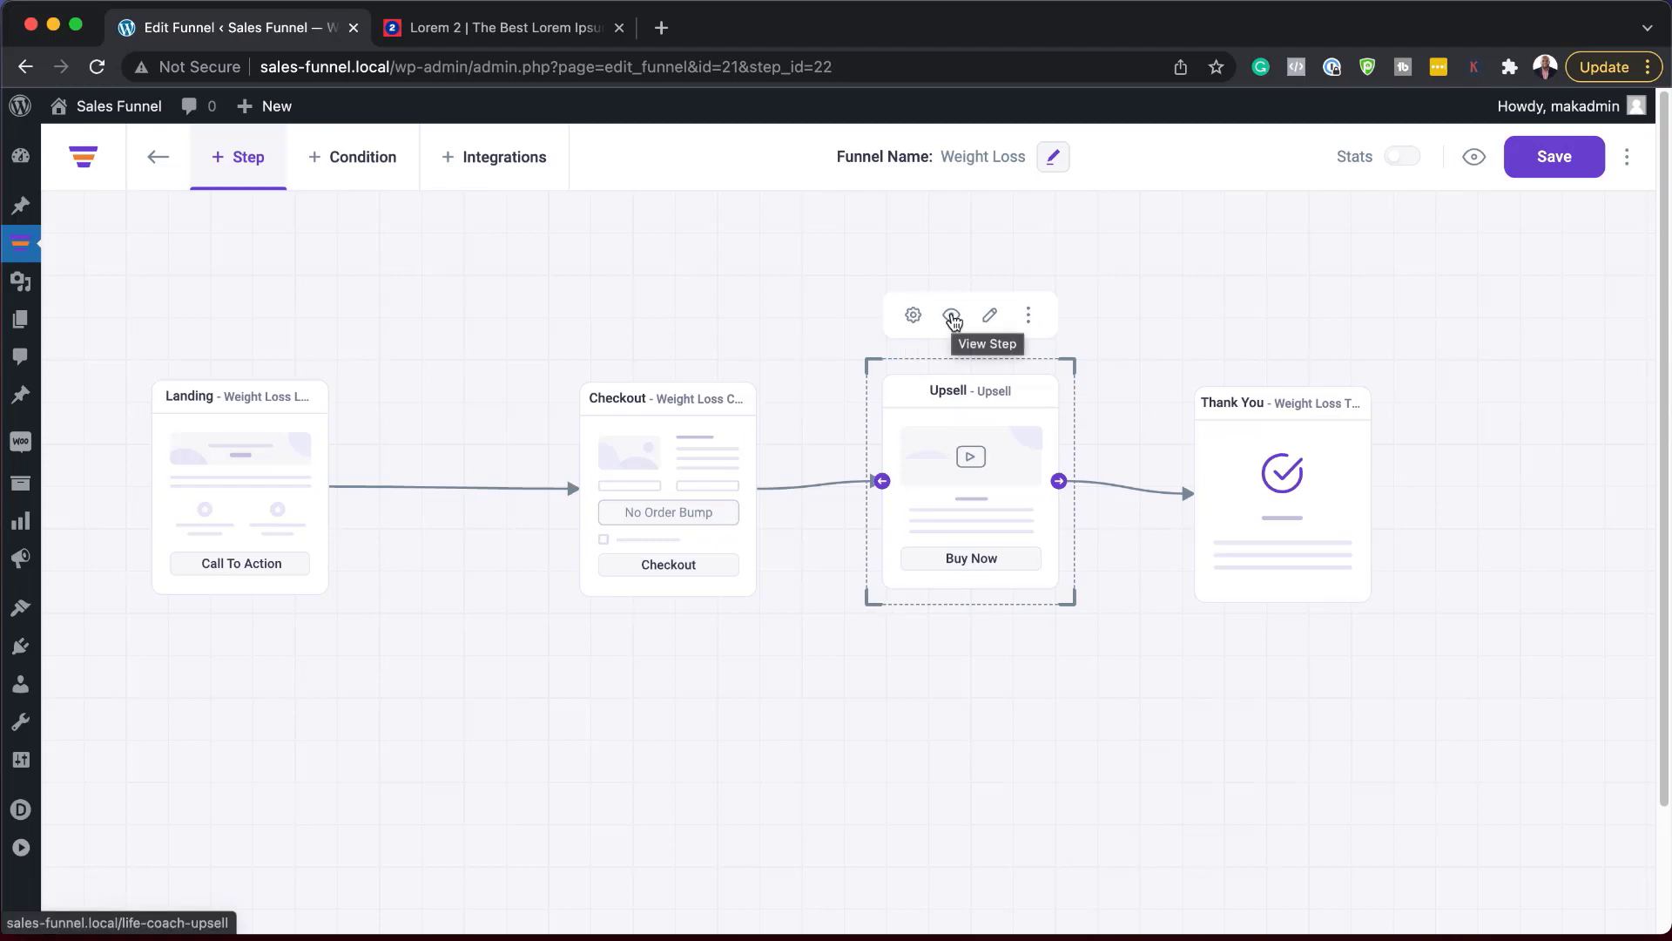
# Open the Upsell page in the Divi Visual Builder, set the hero section's top margin to -80px and save the section settings
pyautogui.click(952, 318)
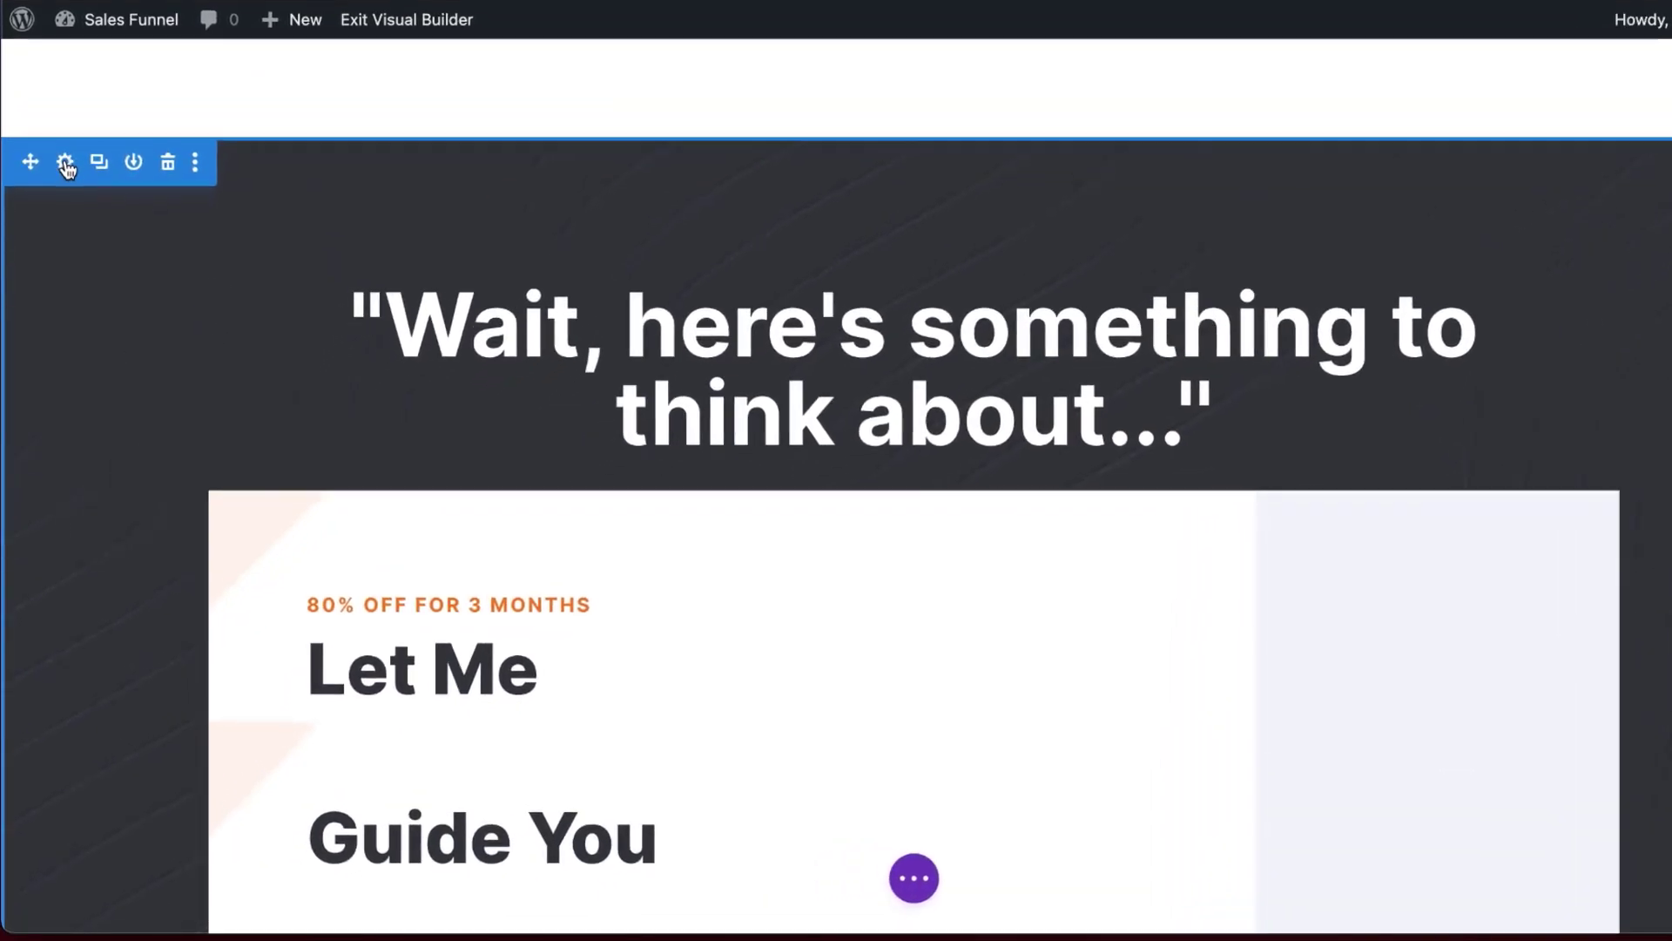
pyautogui.click(66, 165)
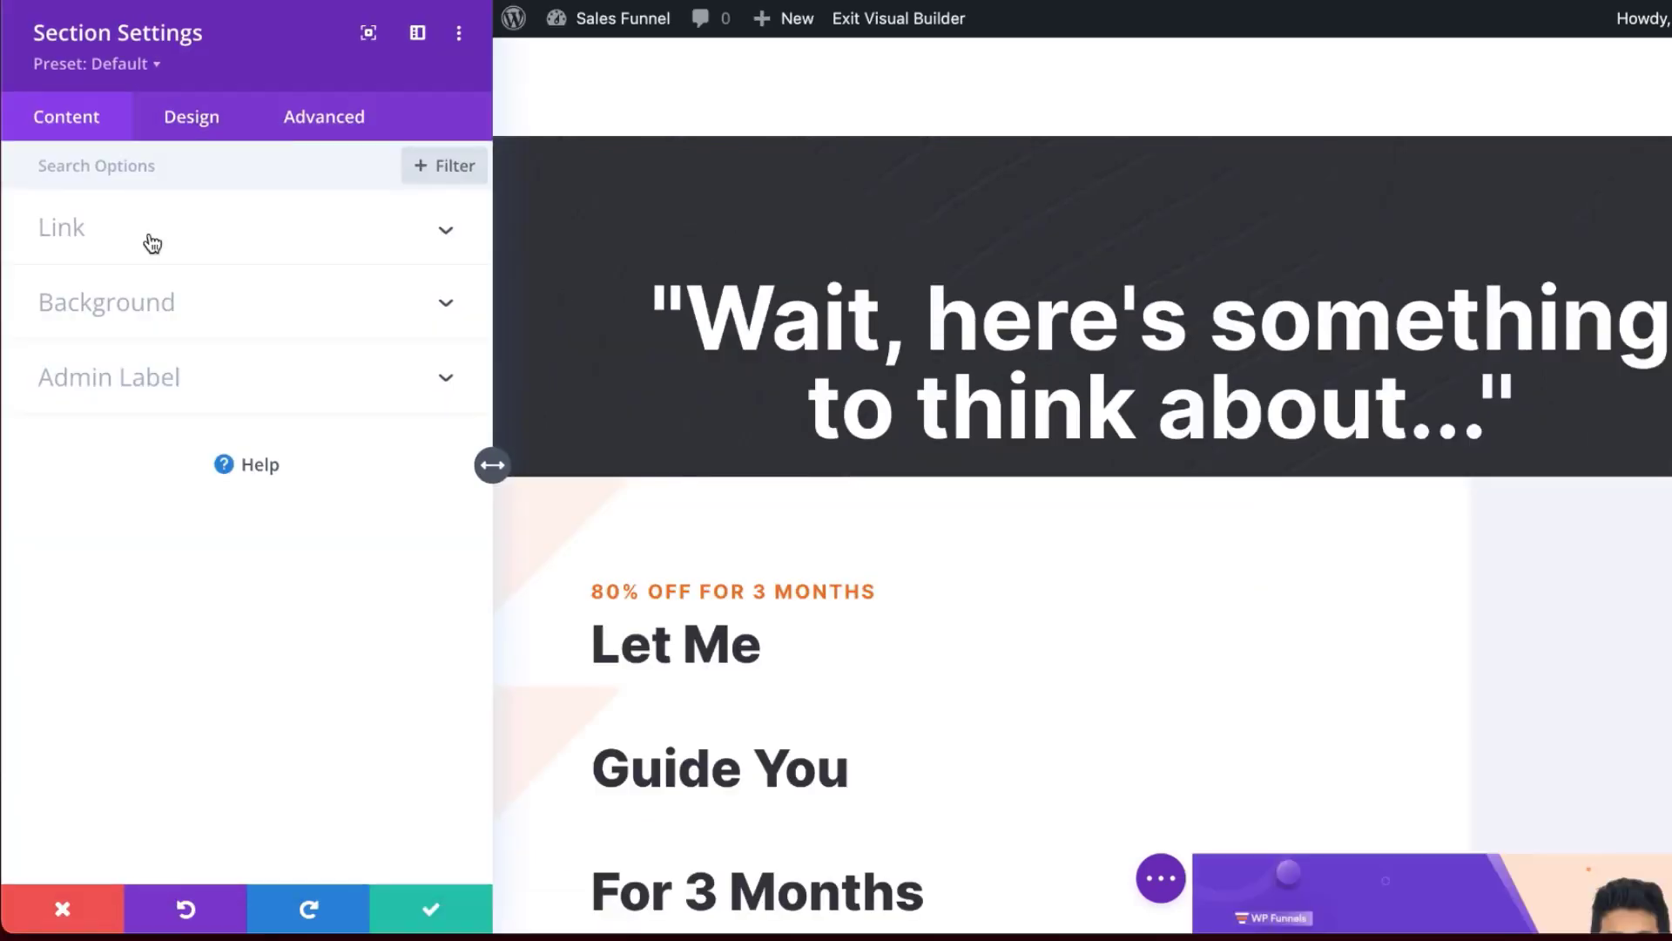
pyautogui.click(194, 122)
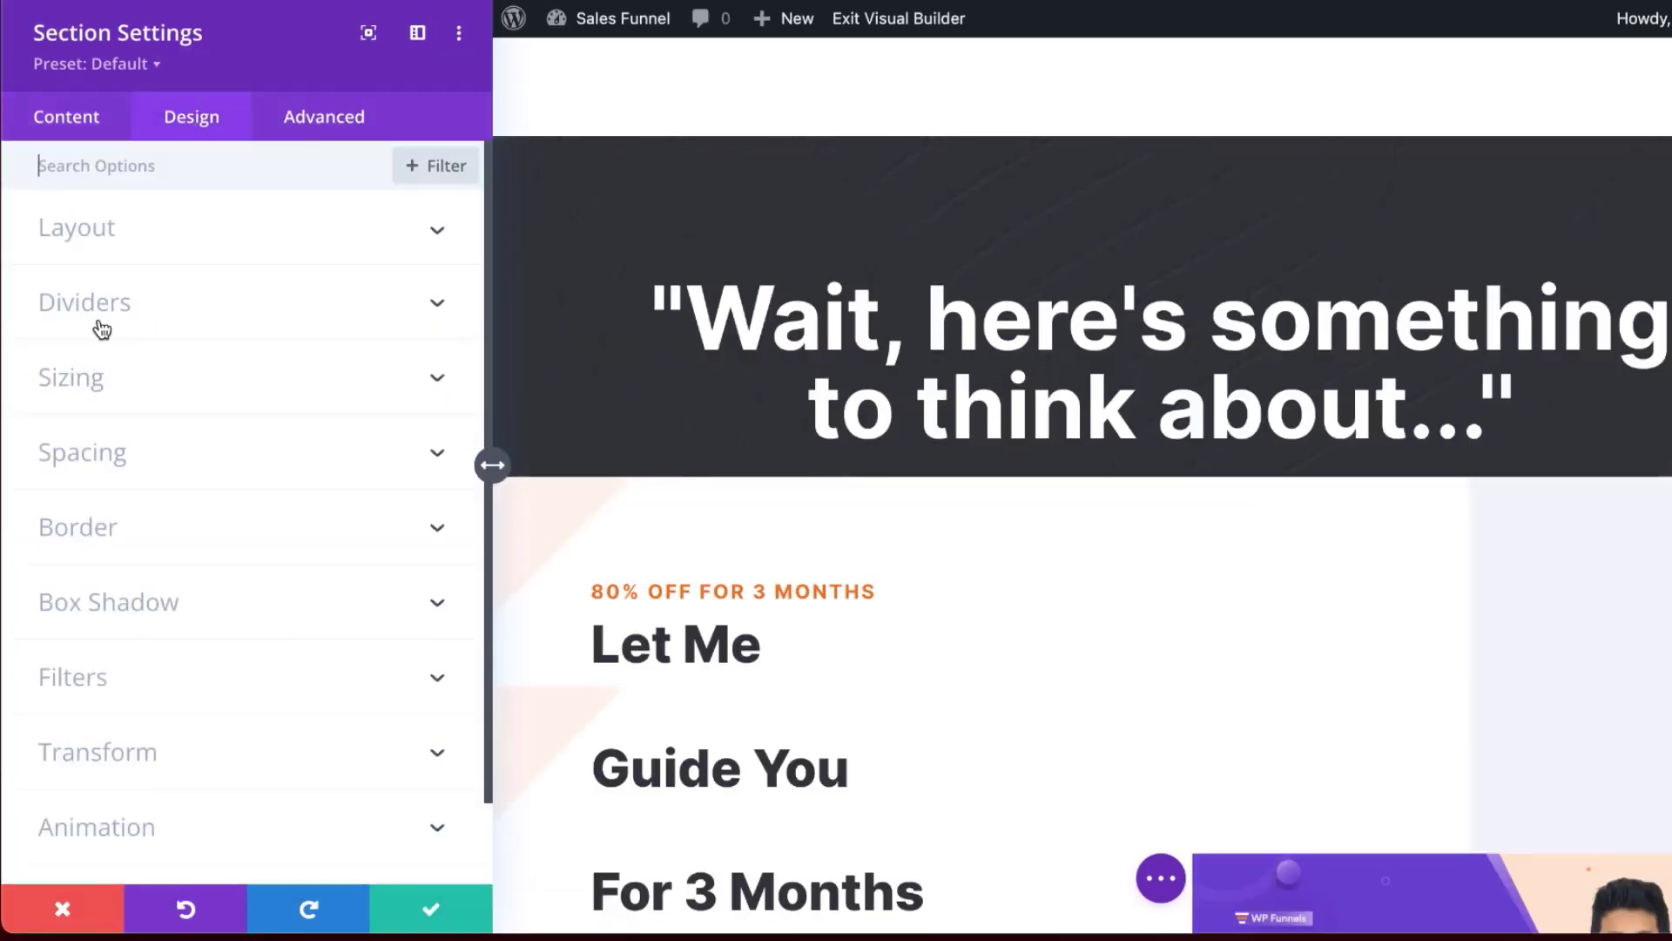
pyautogui.click(97, 454)
pyautogui.click(67, 260)
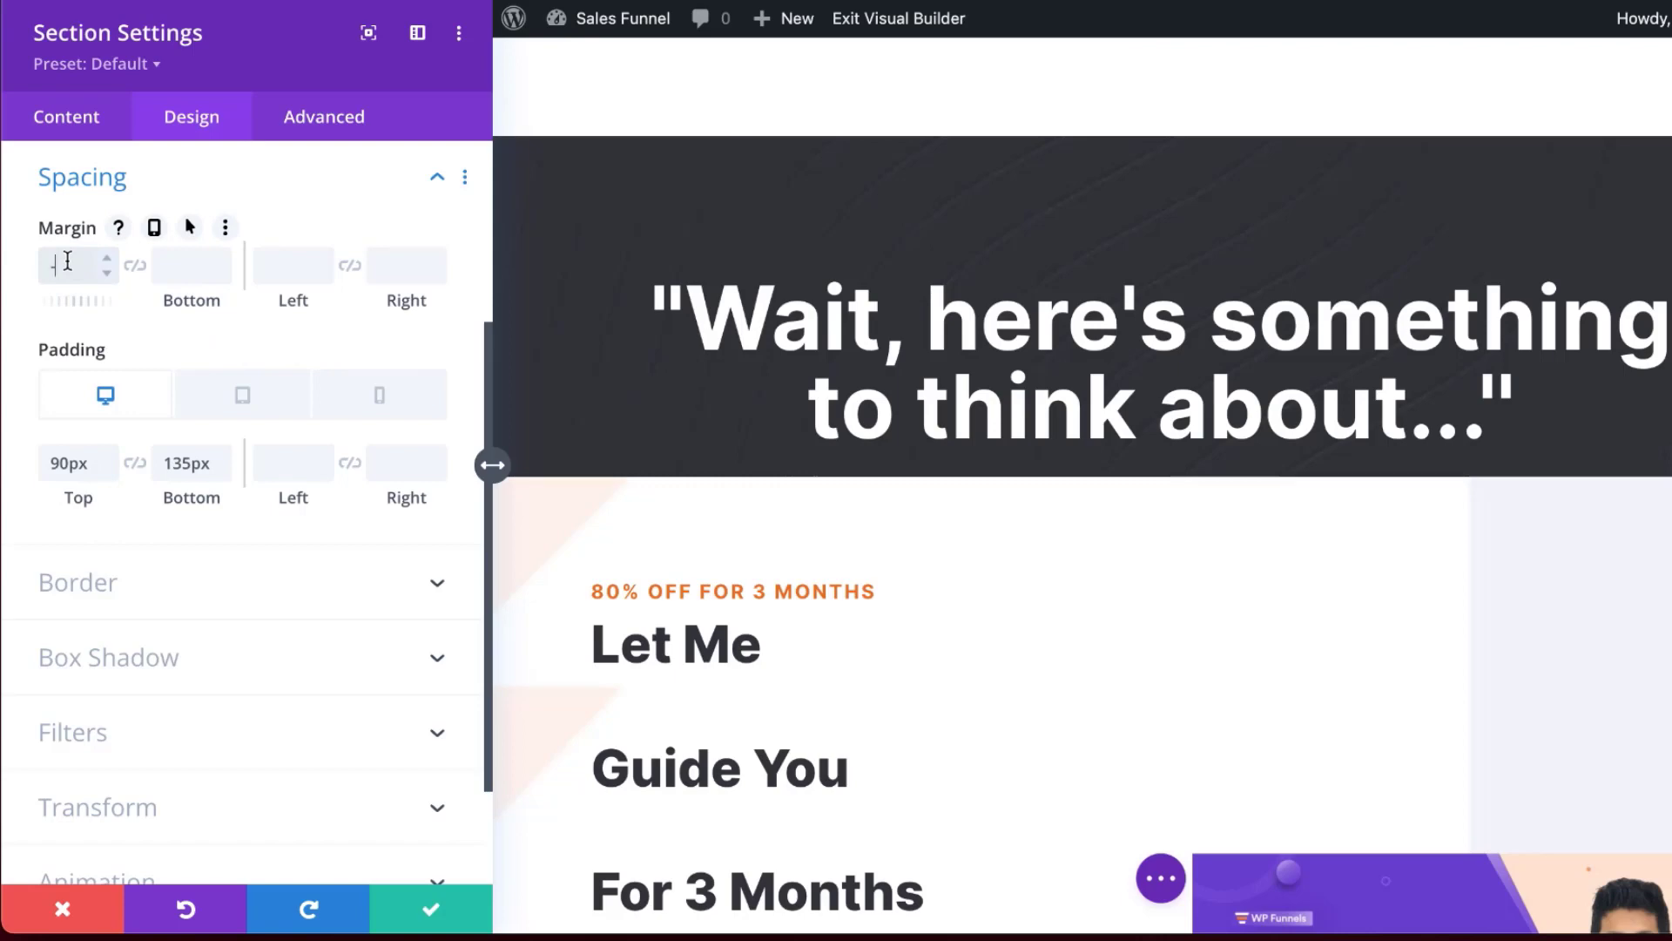
pyautogui.write('-80')
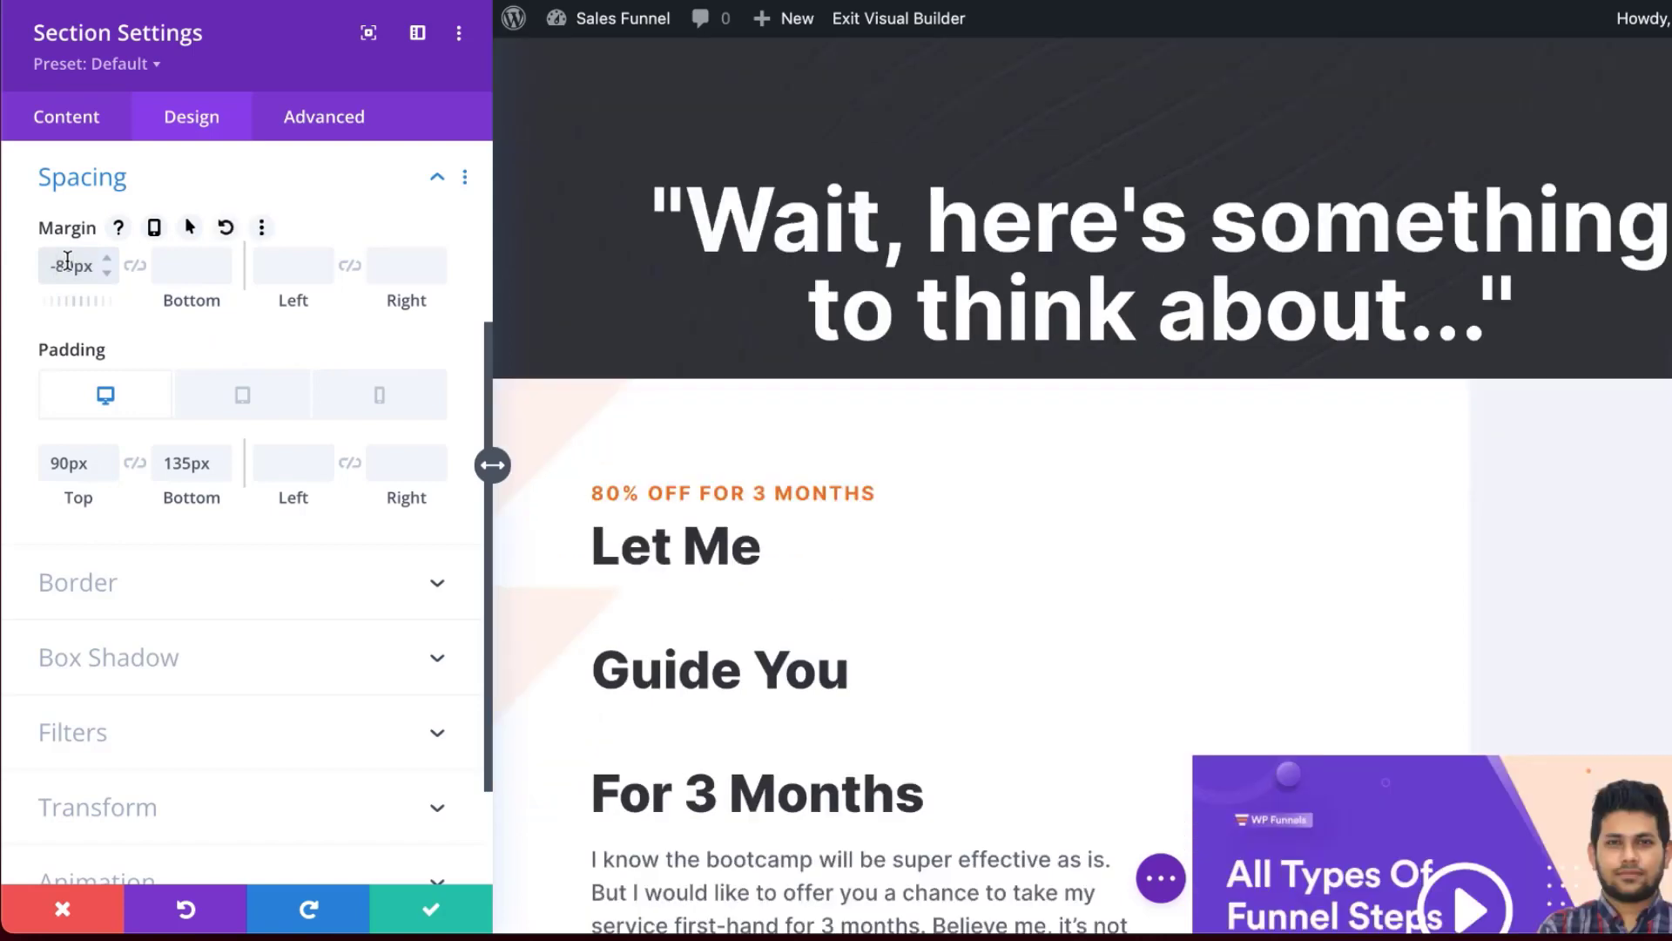
pyautogui.click(431, 910)
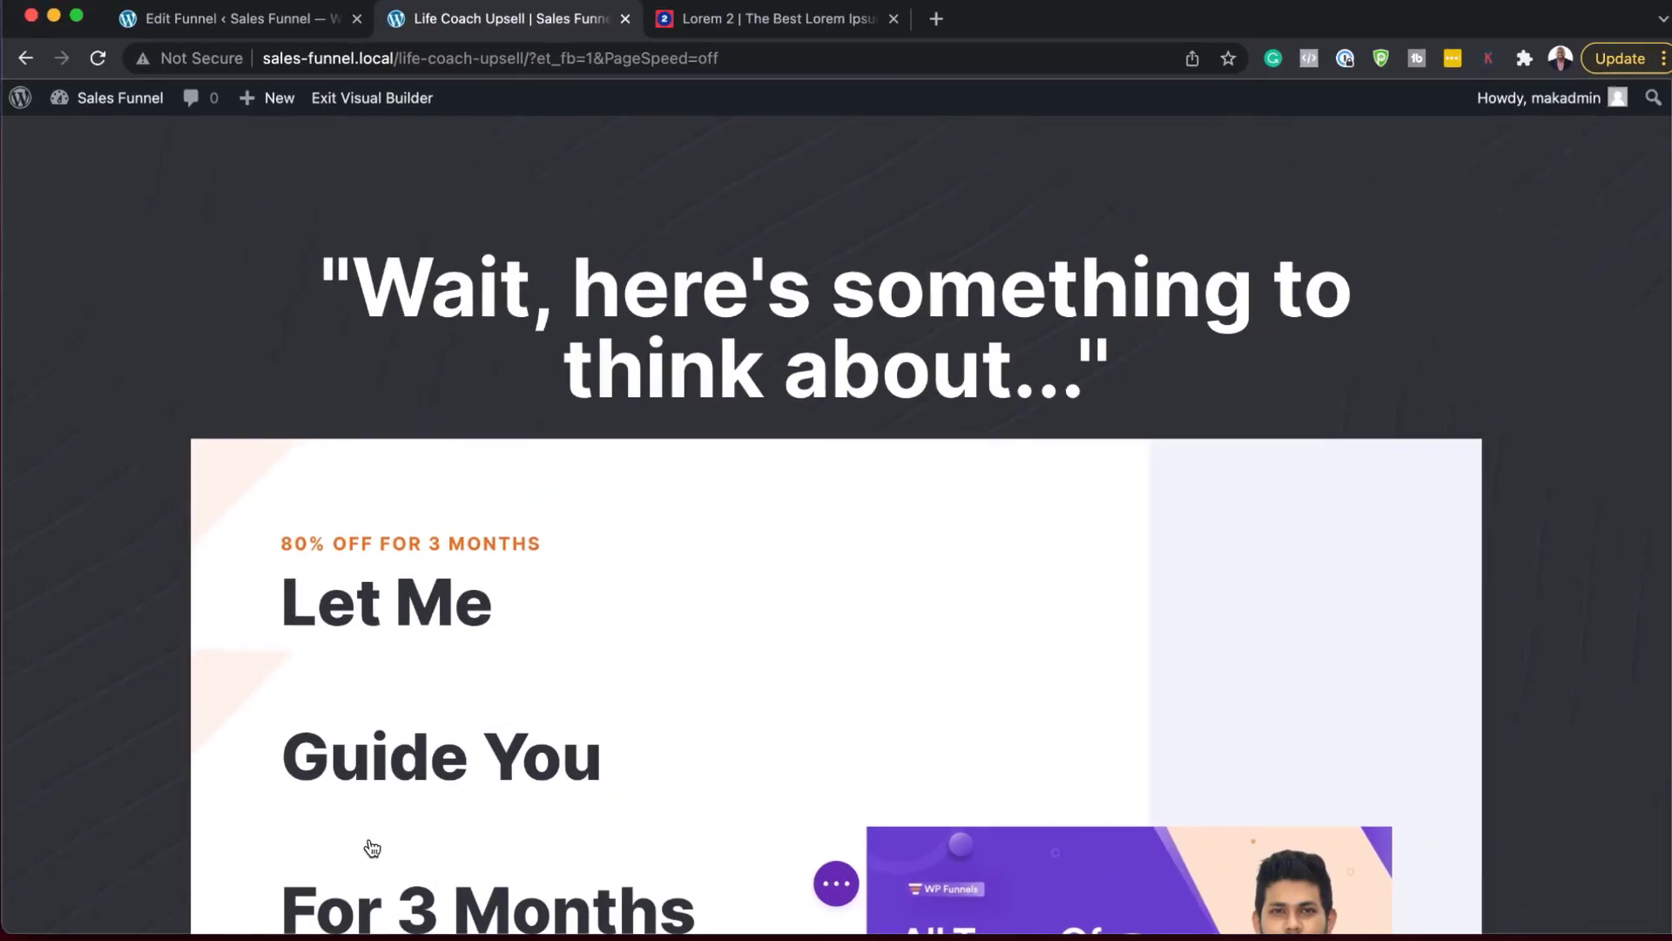
# Open Find & Replace for the heading font of the "Let Me Guide You For 3 Months" text module
pyautogui.scroll(-4, 1010, 614)
pyautogui.scroll(-1, 1010, 614)
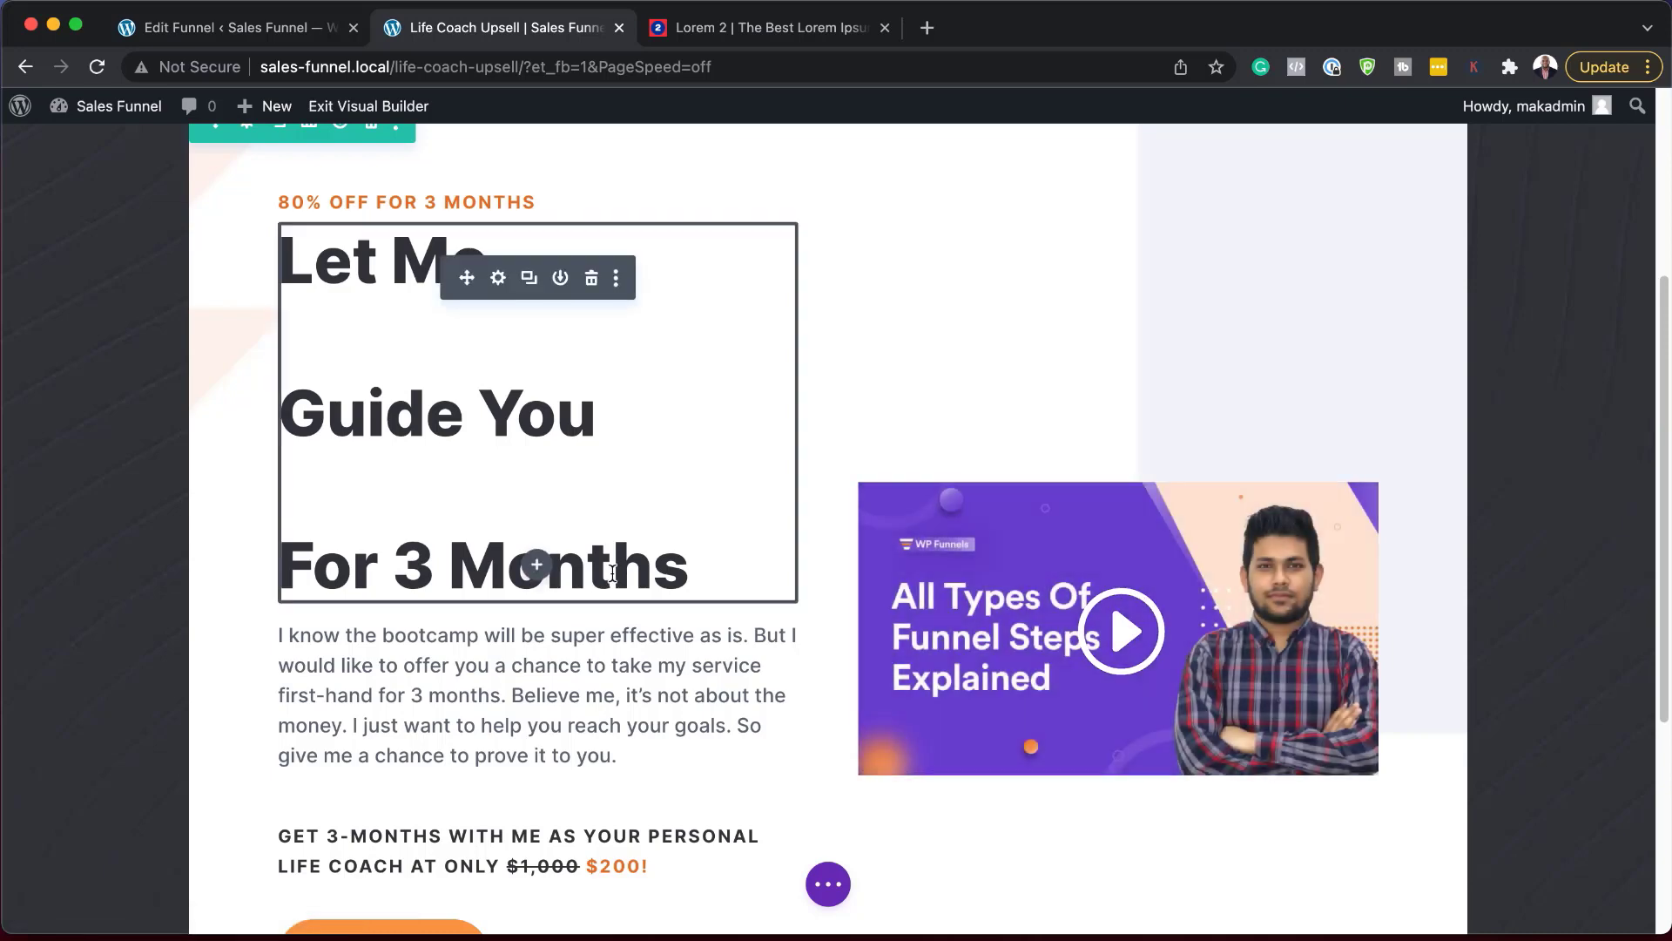
pyautogui.scroll(-8, 534, 560)
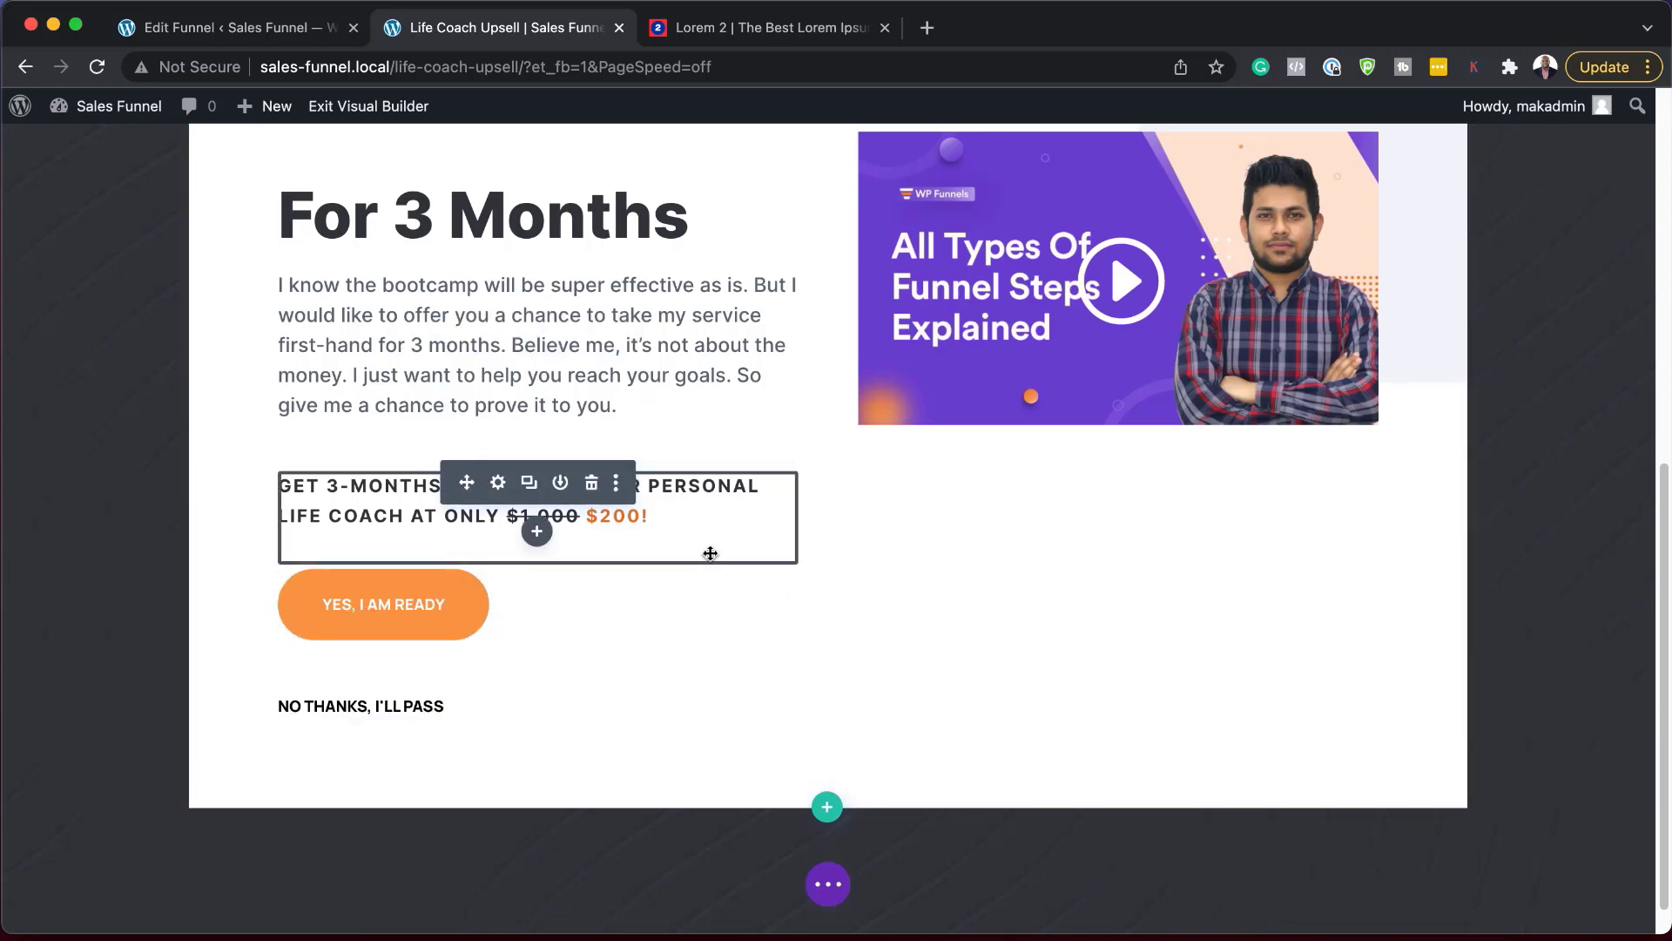
pyautogui.scroll(8, 799, 599)
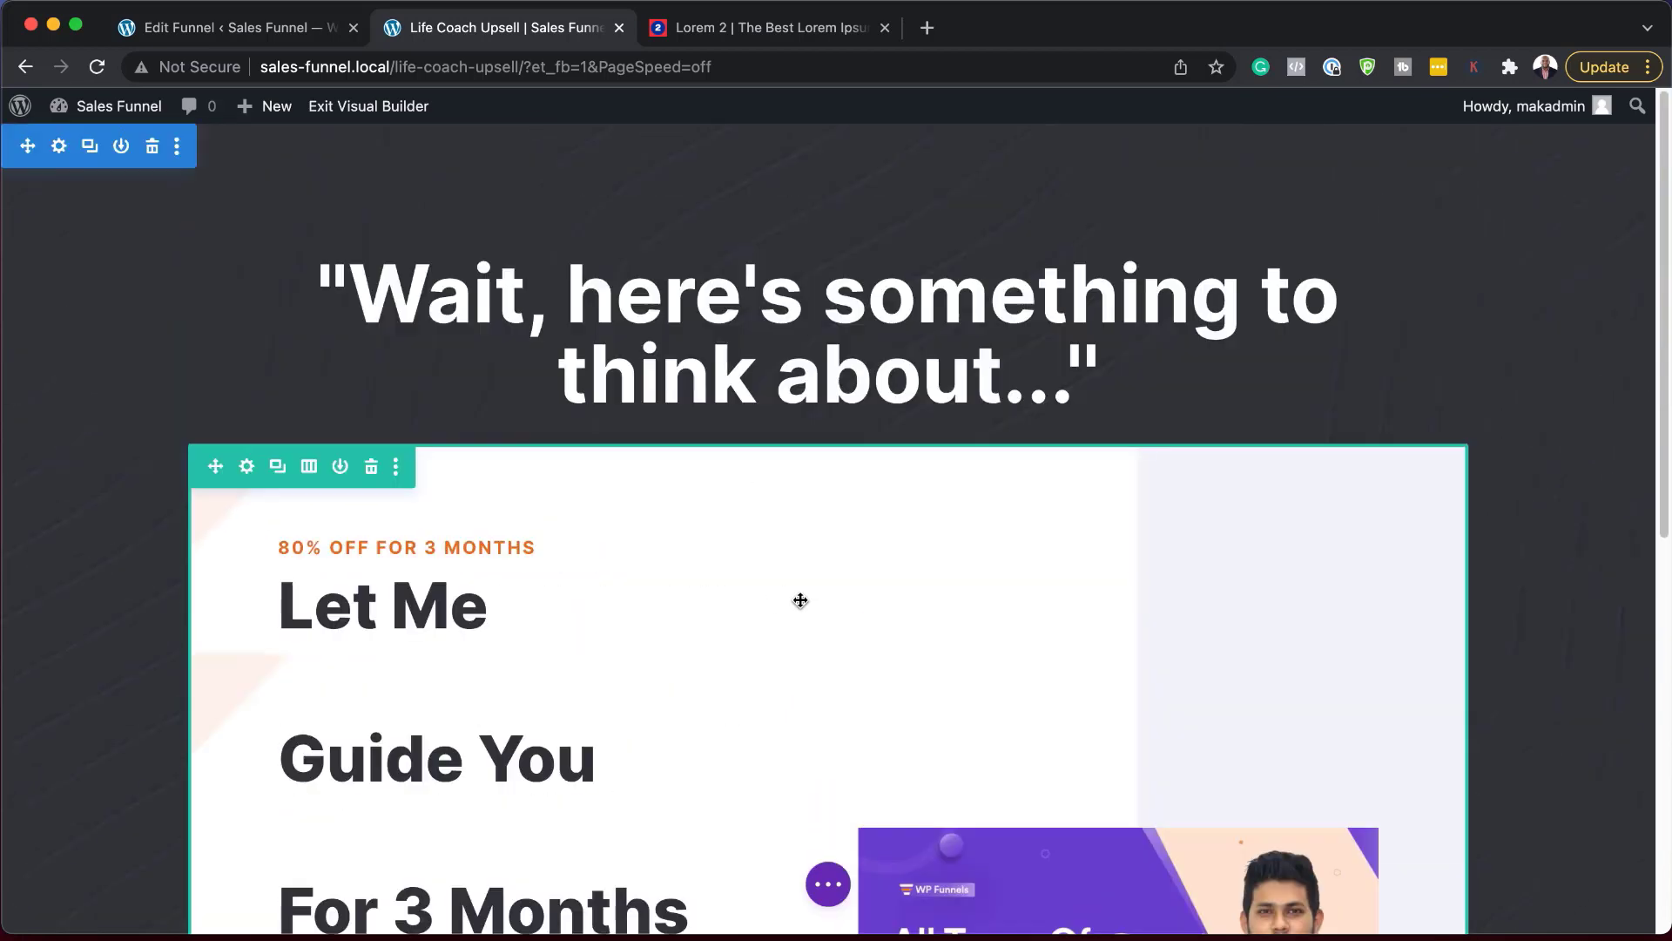
pyautogui.scroll(-2, 649, 635)
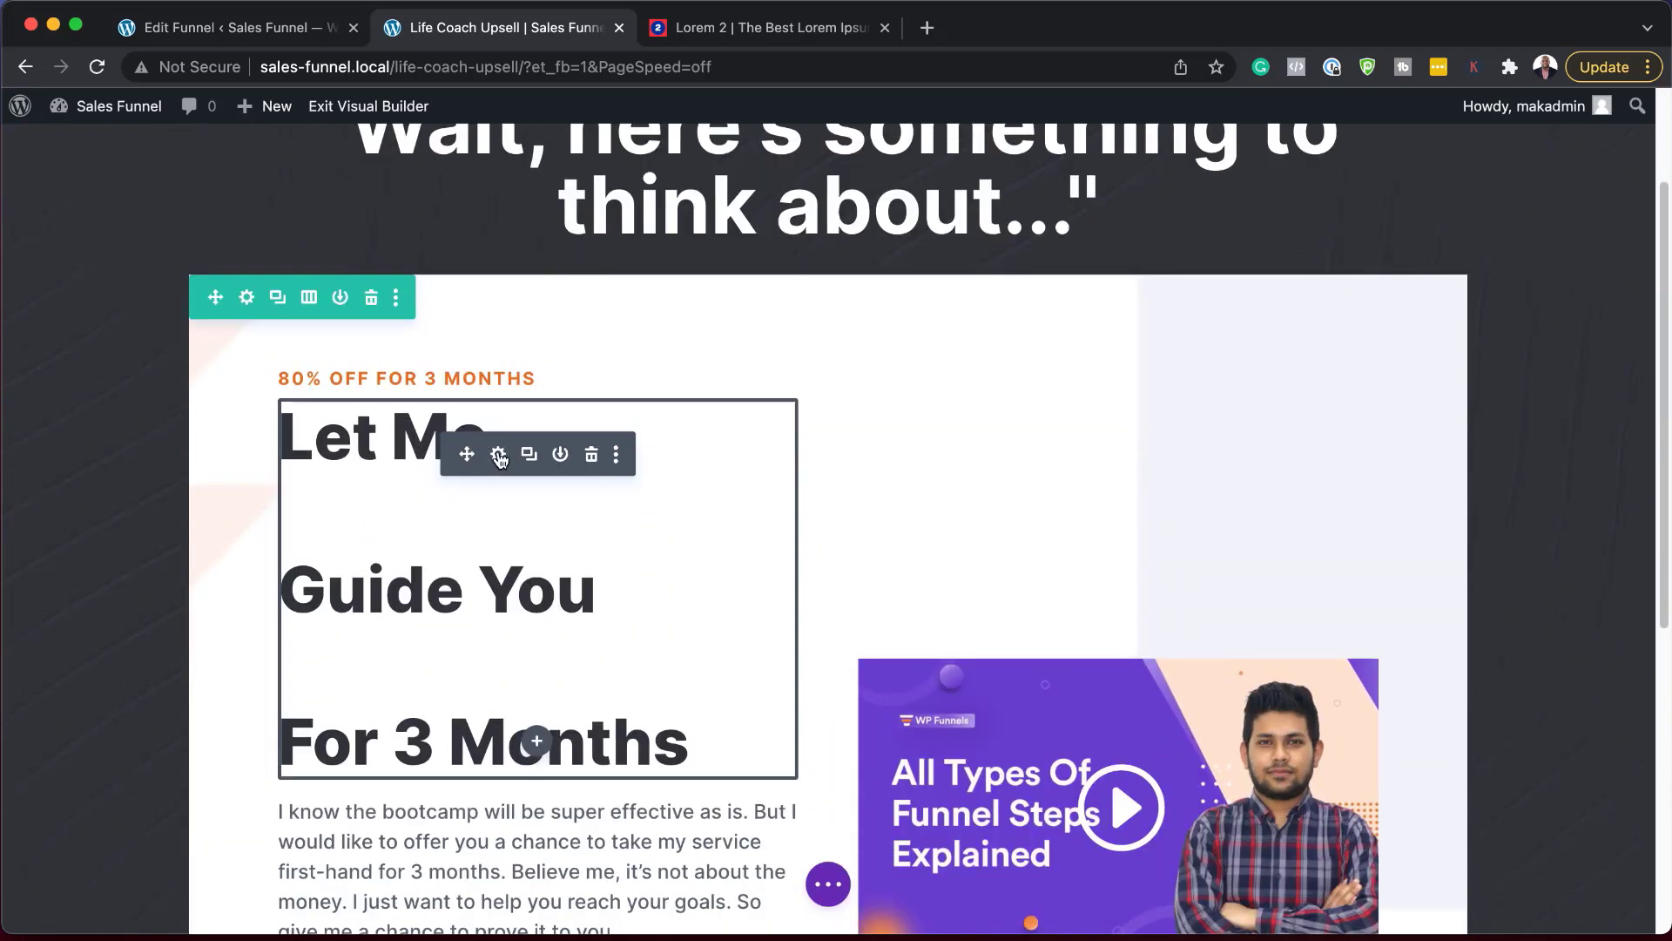
pyautogui.click(499, 455)
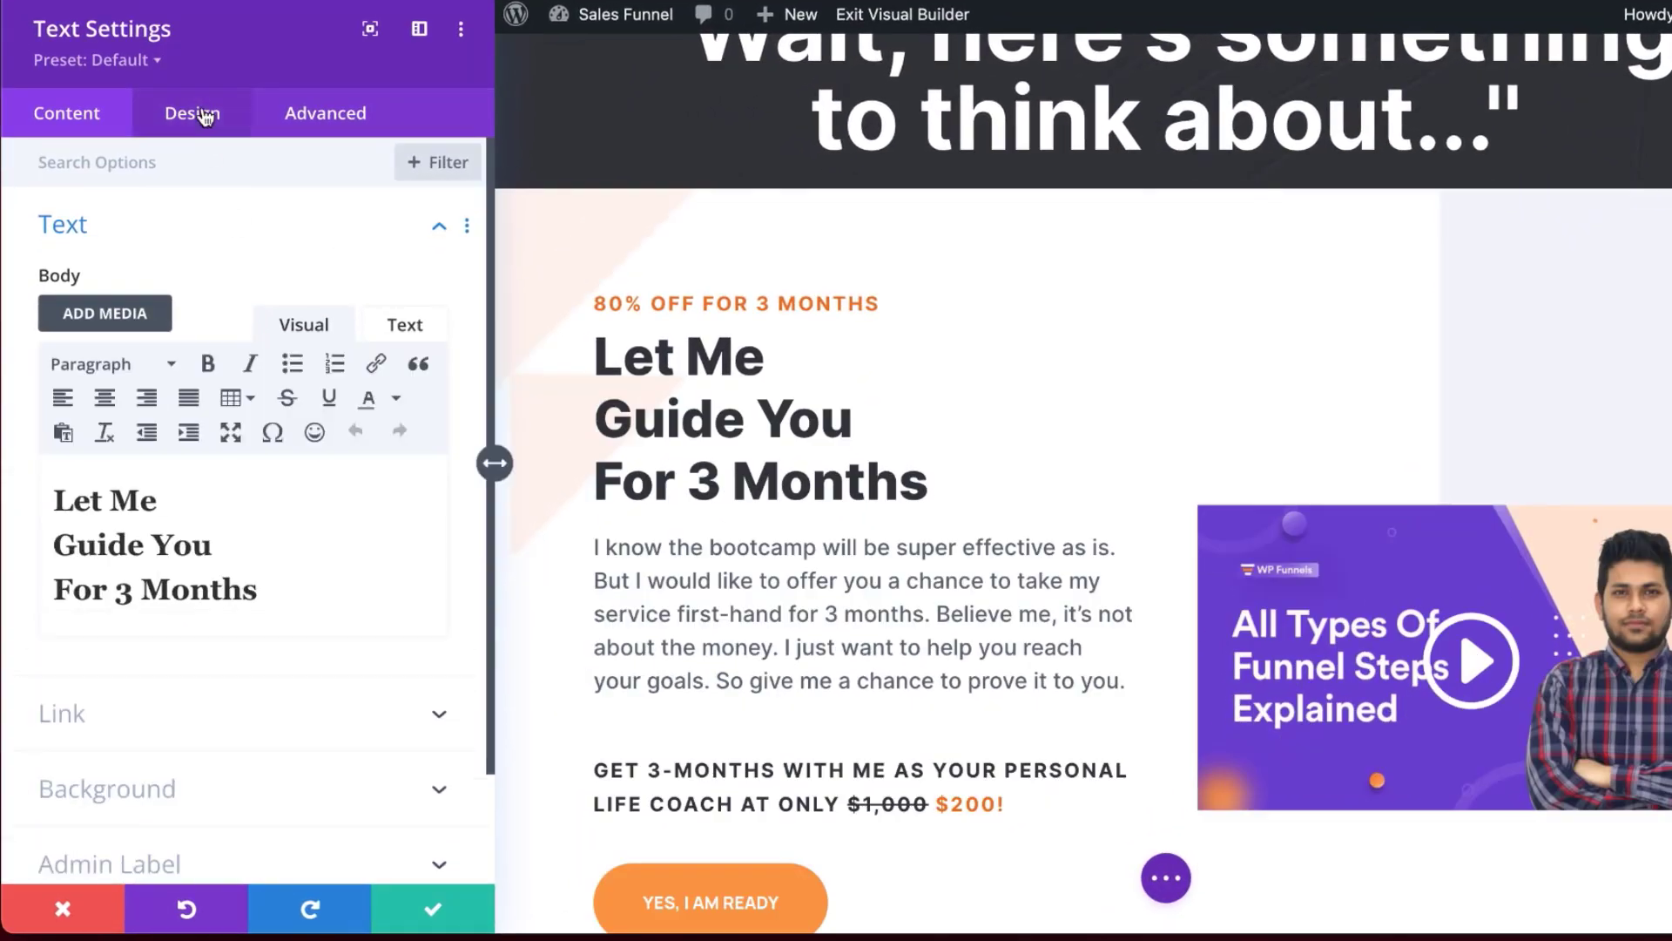
pyautogui.click(205, 116)
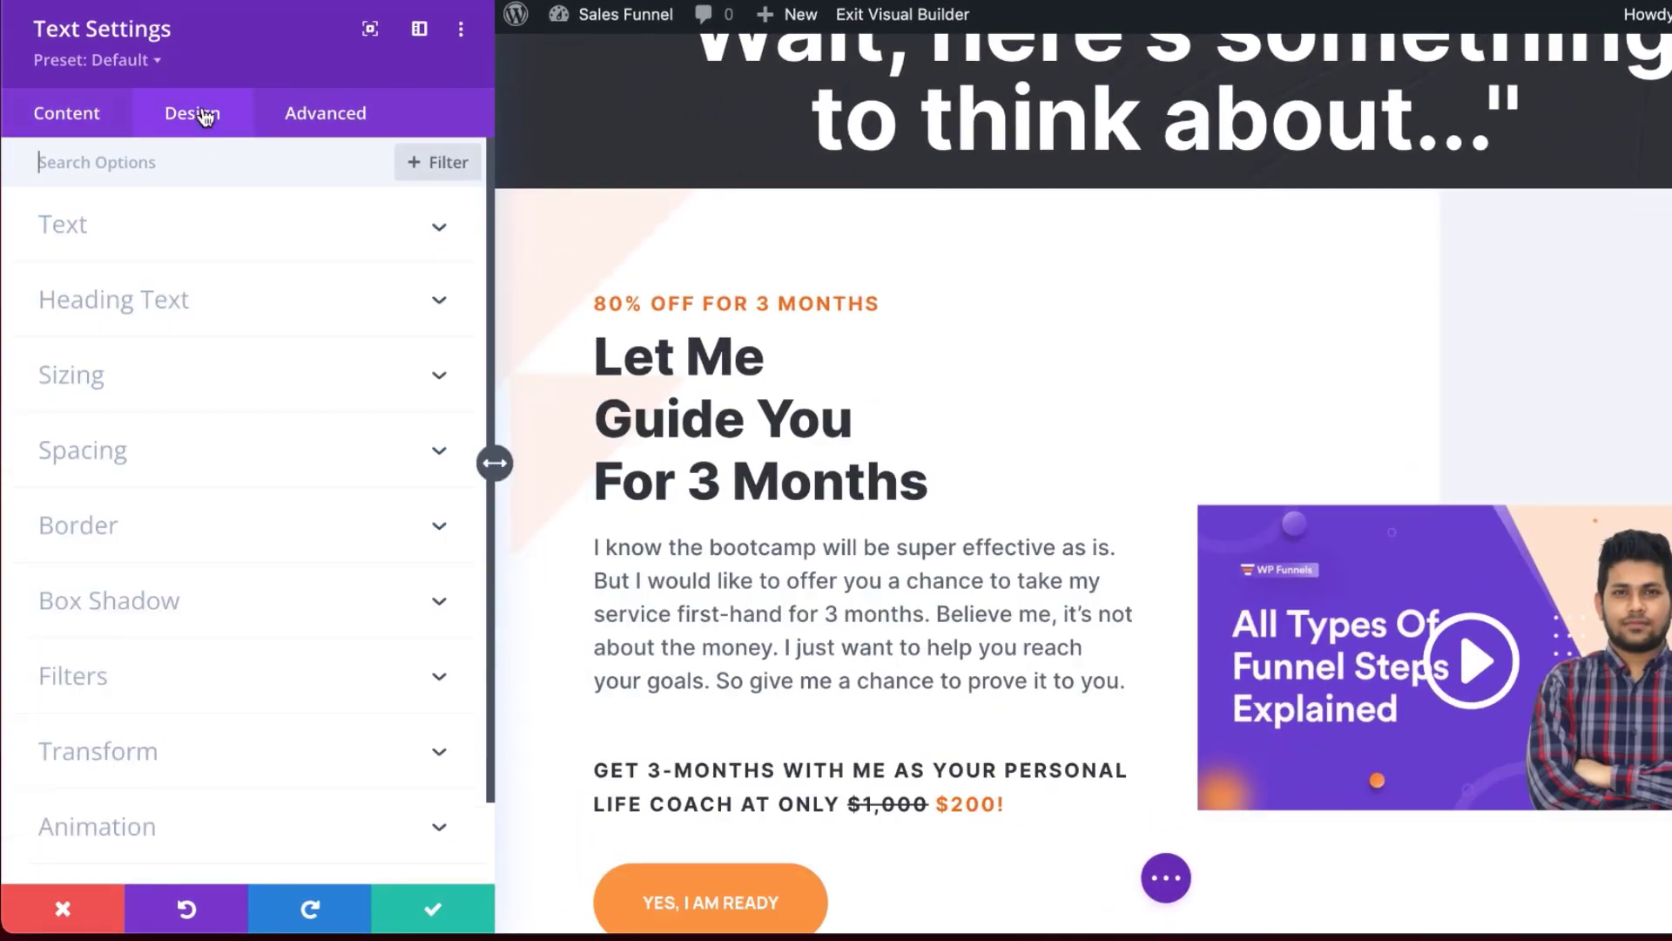
pyautogui.click(168, 306)
pyautogui.scroll(2, 259, 392)
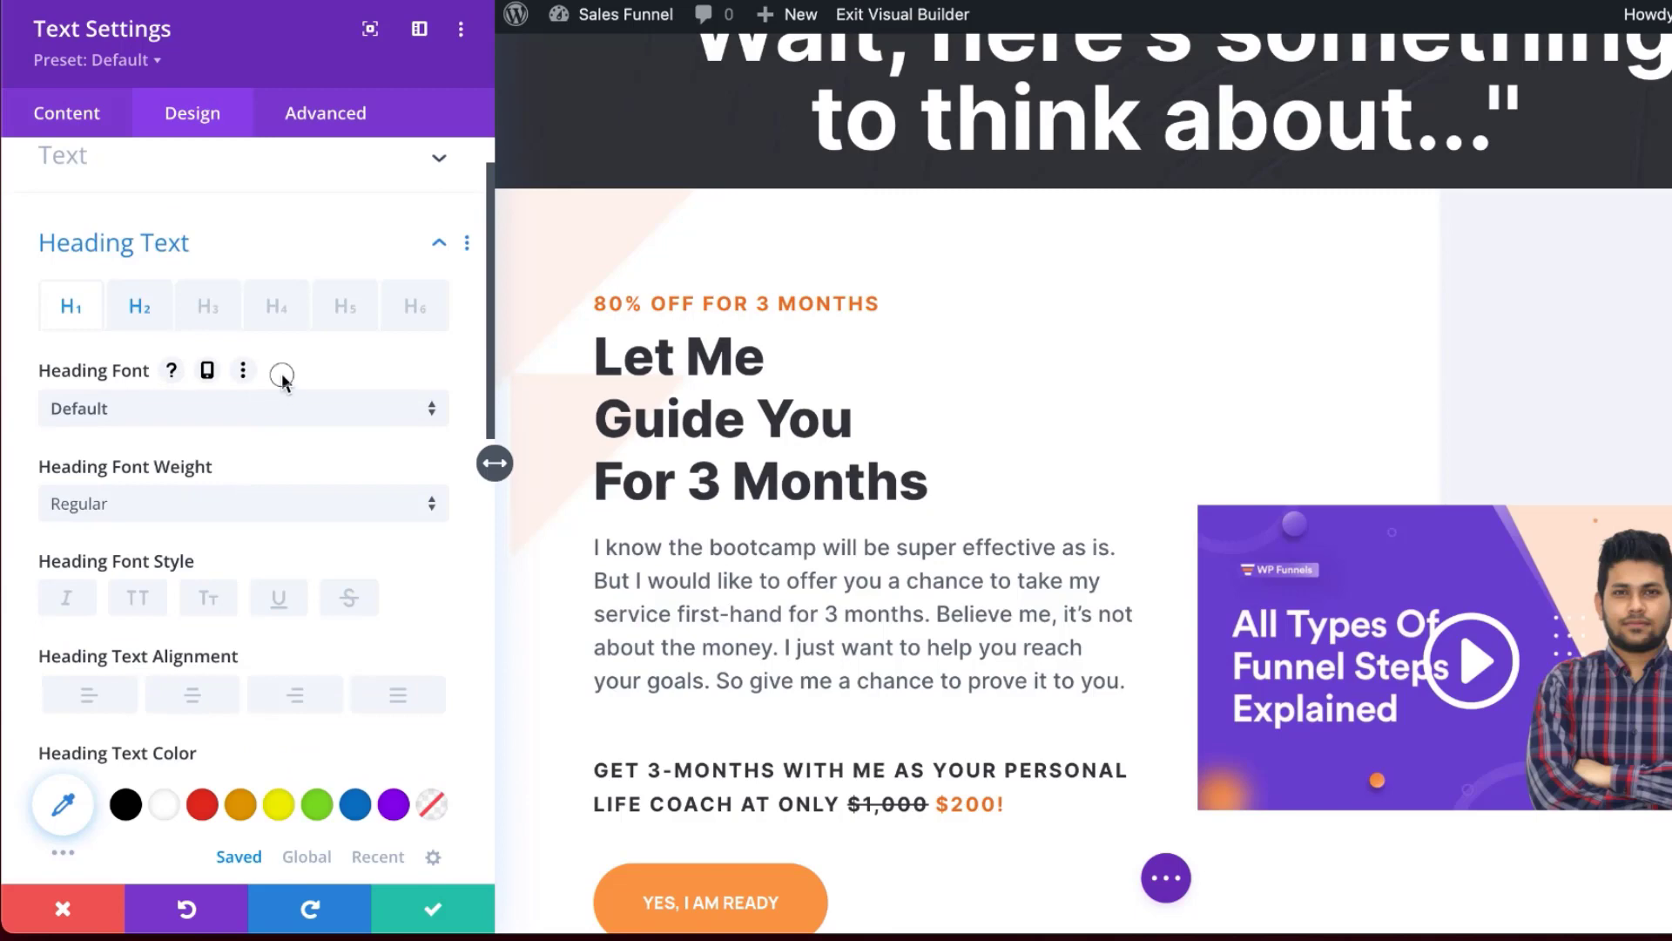
pyautogui.rightClick(282, 376)
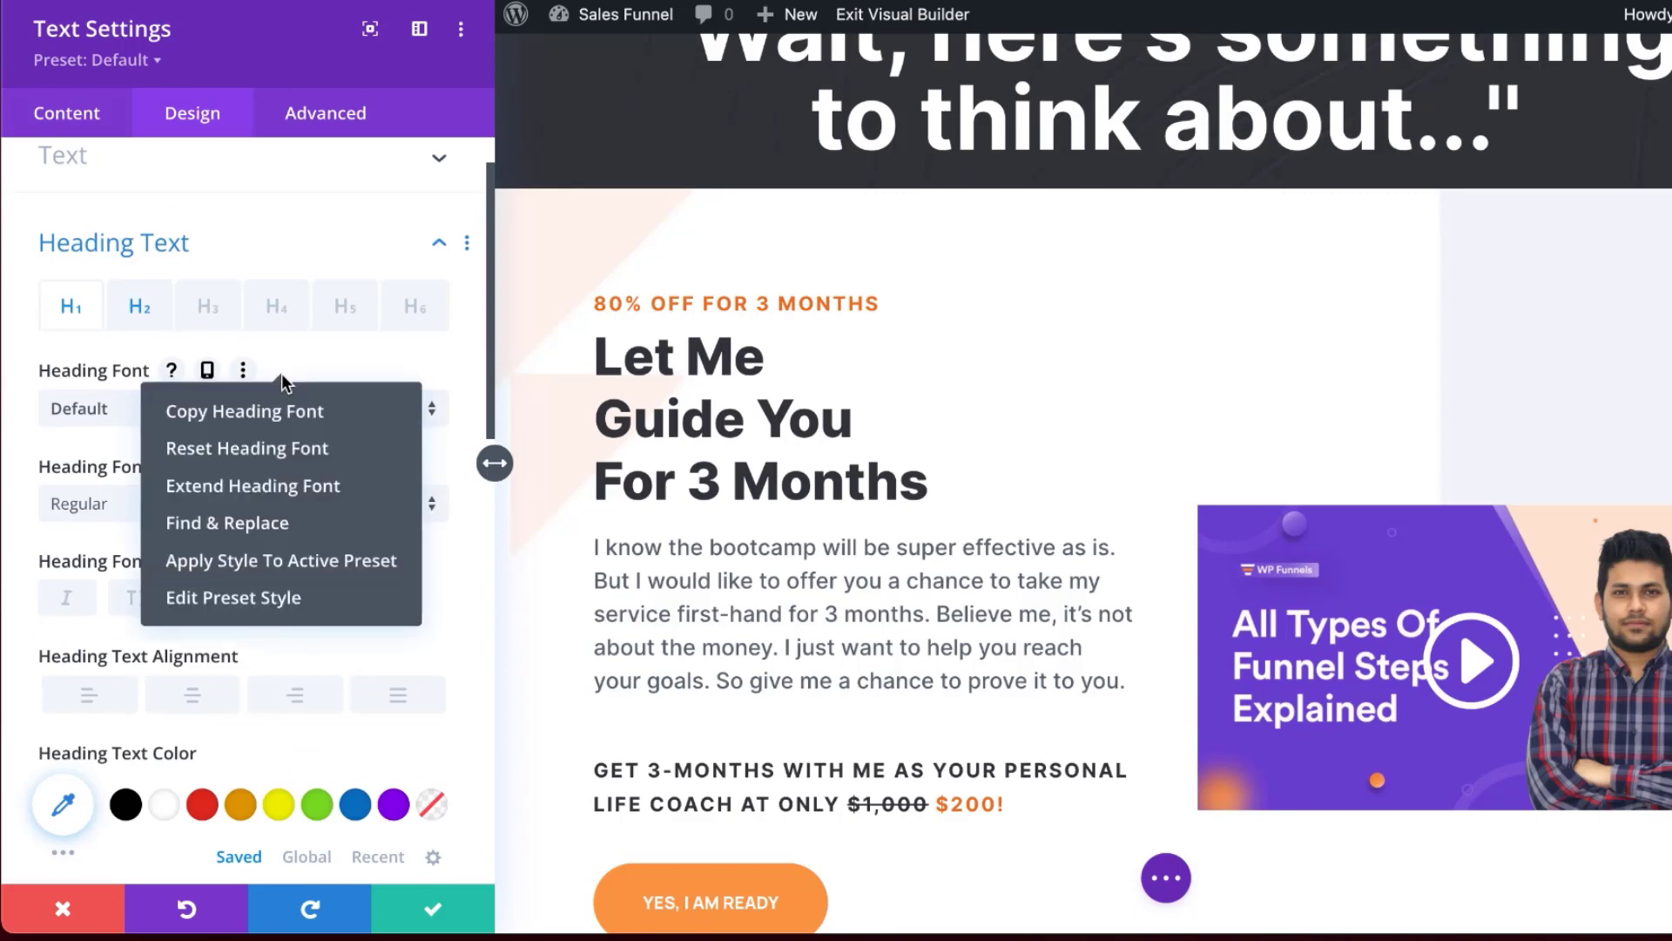
pyautogui.click(291, 527)
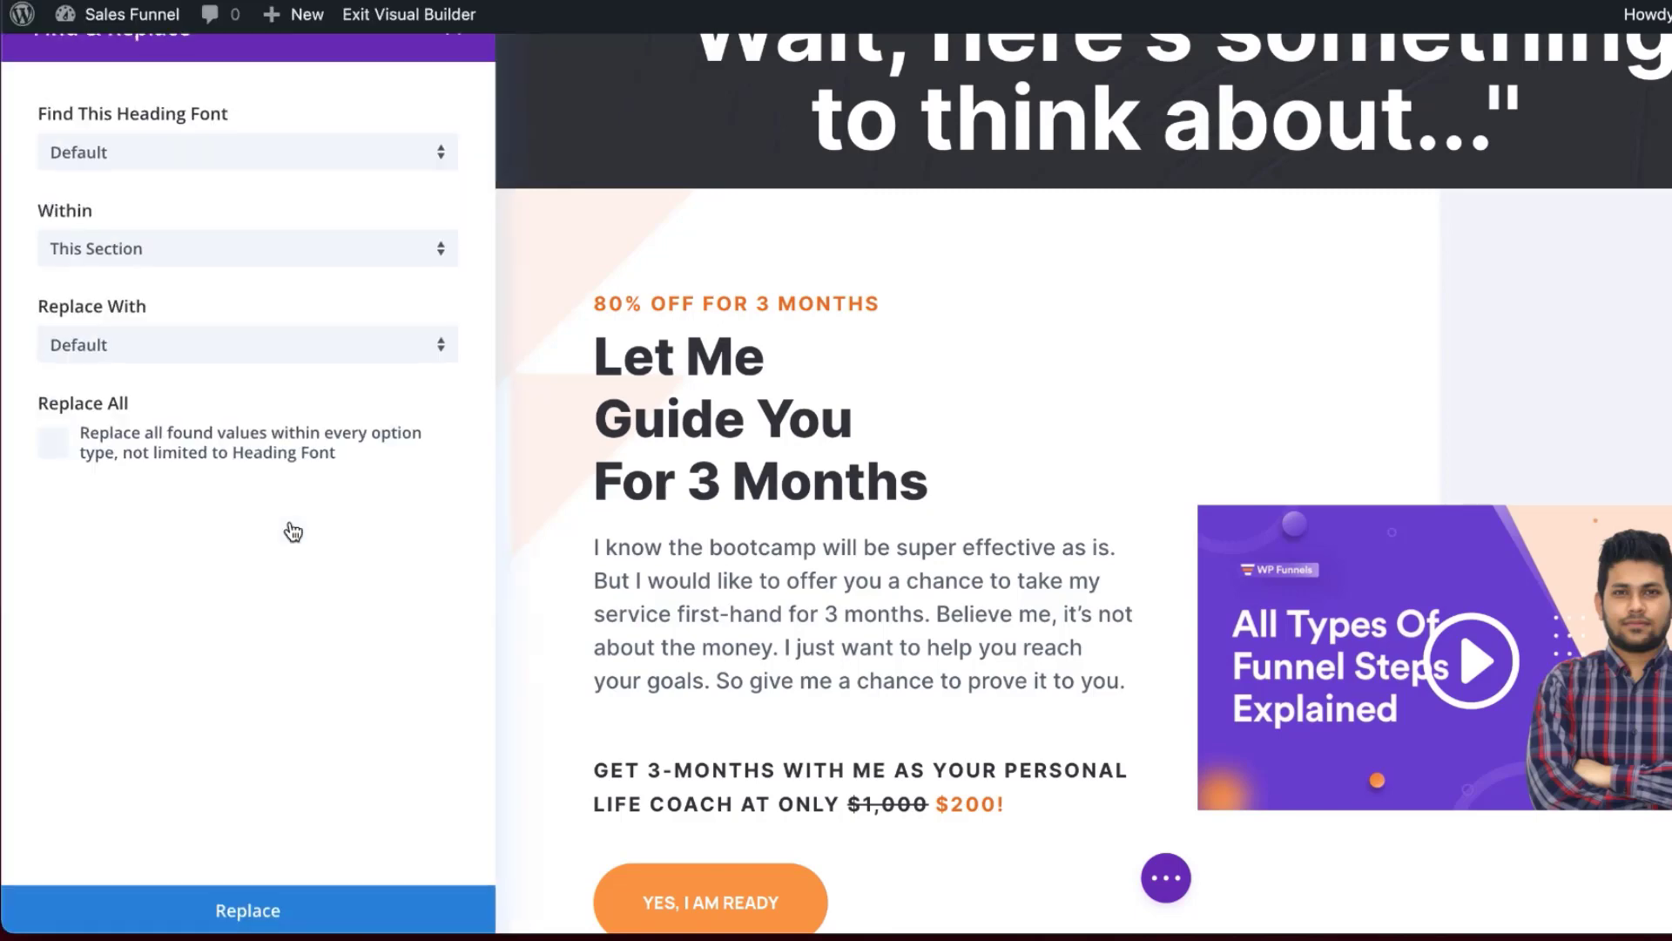
# Replace the Default heading font with Poppins within this section, covering all found values in every option type, and save the text settings
pyautogui.click(133, 360)
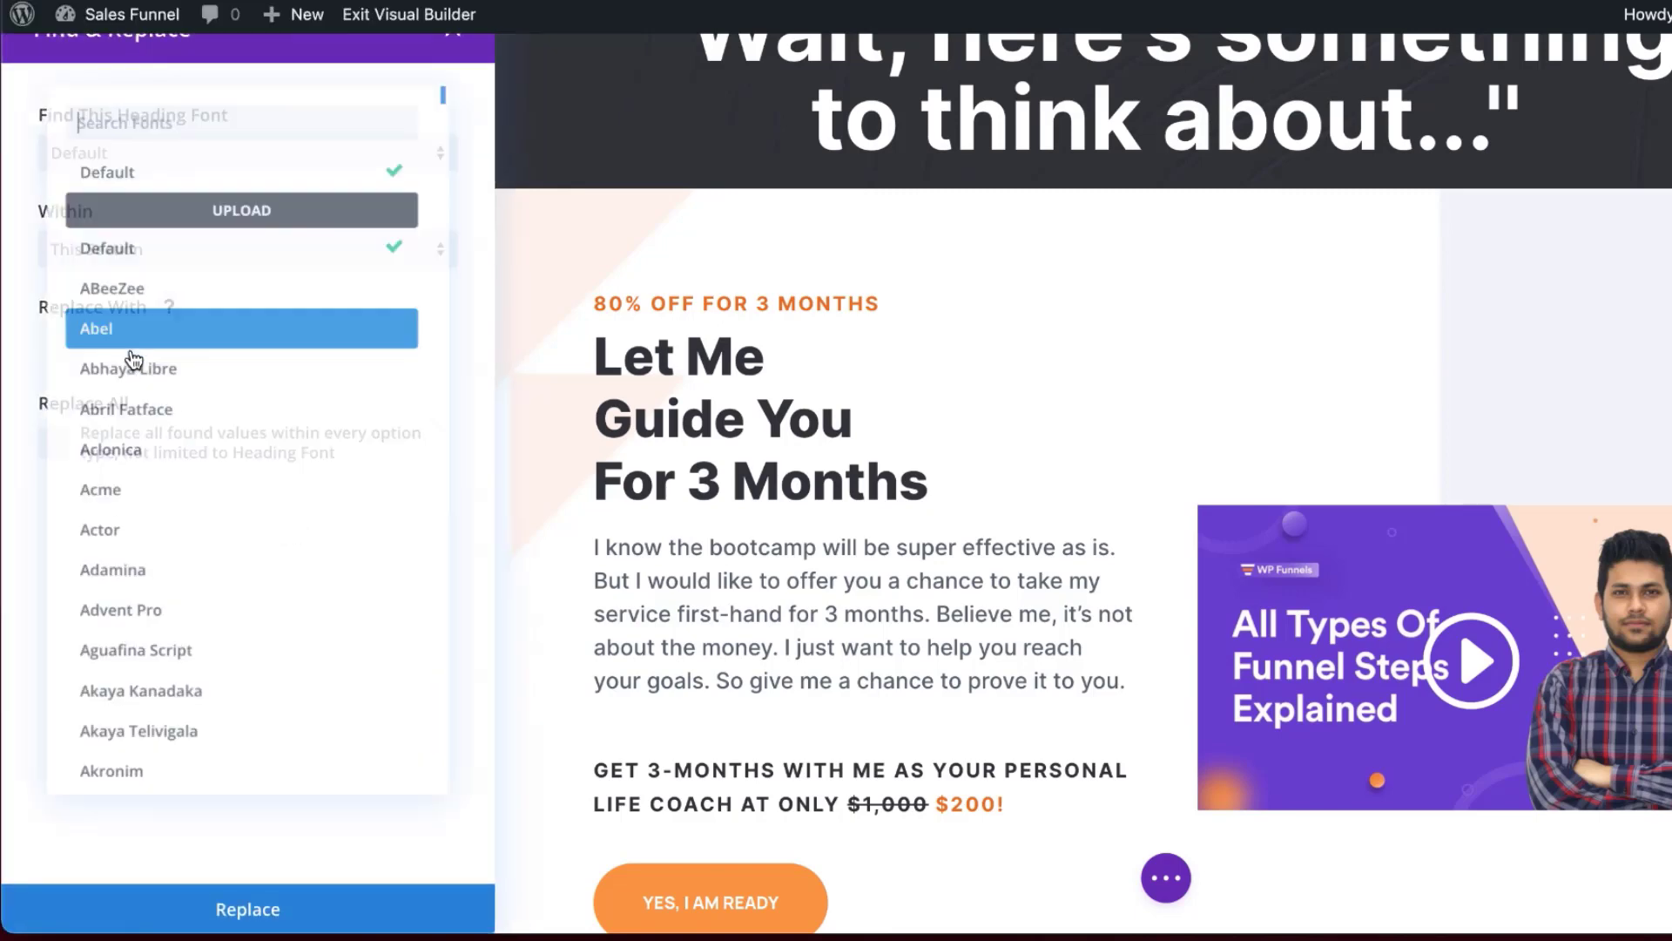
pyautogui.write('popp')
pyautogui.click(173, 168)
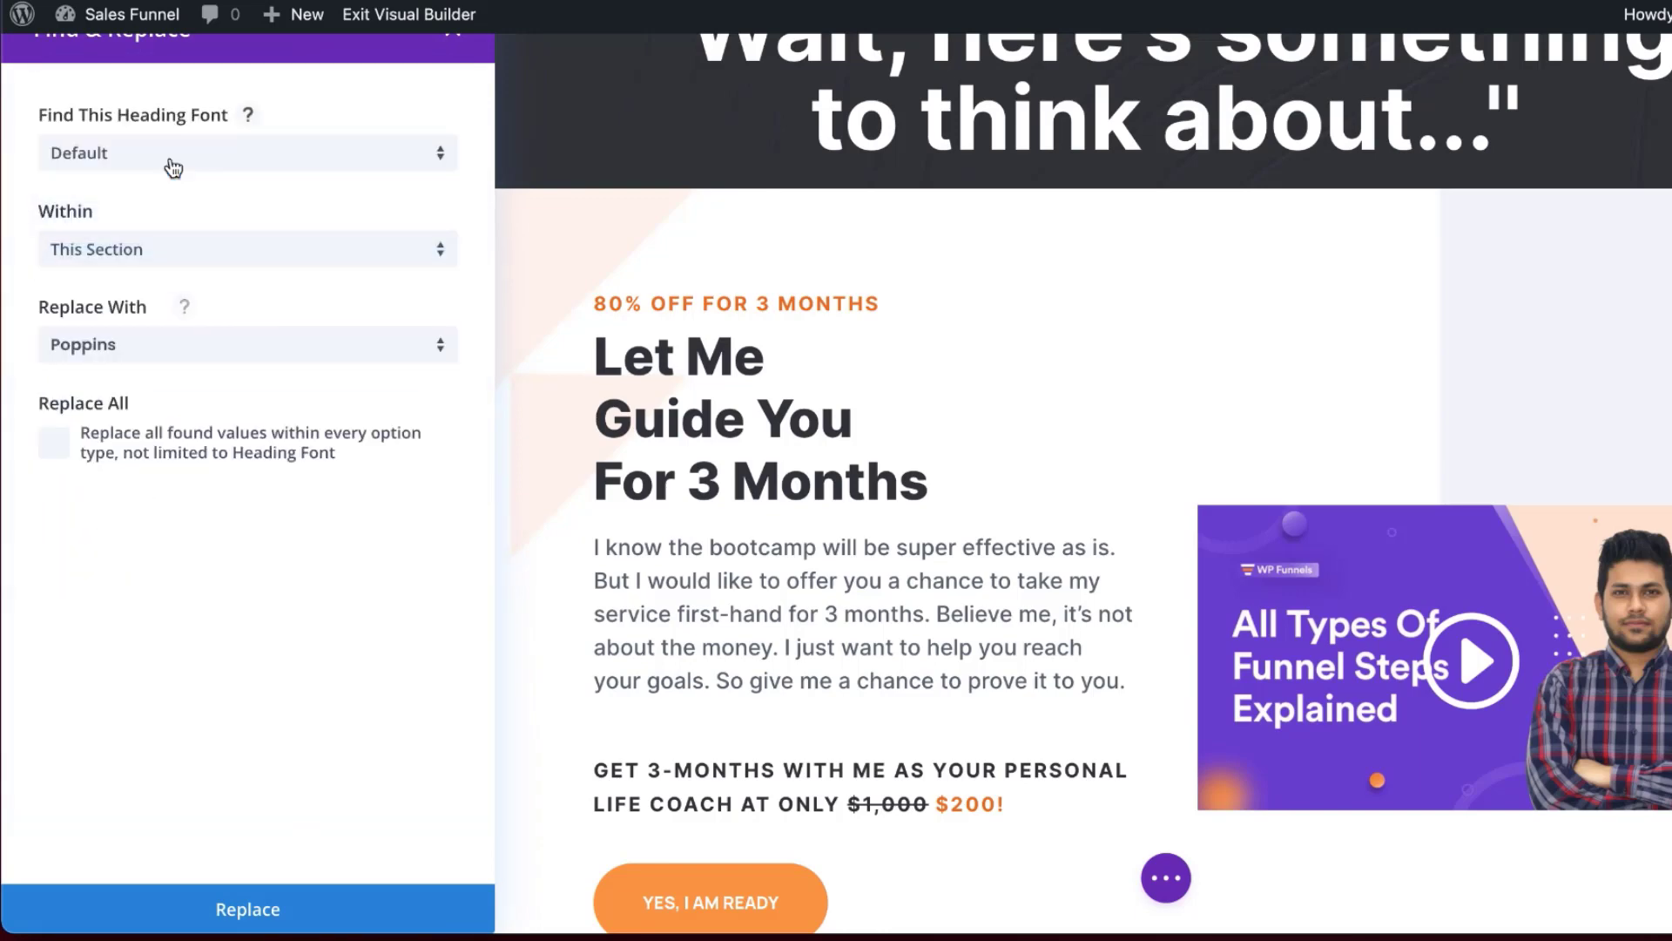
pyautogui.click(55, 444)
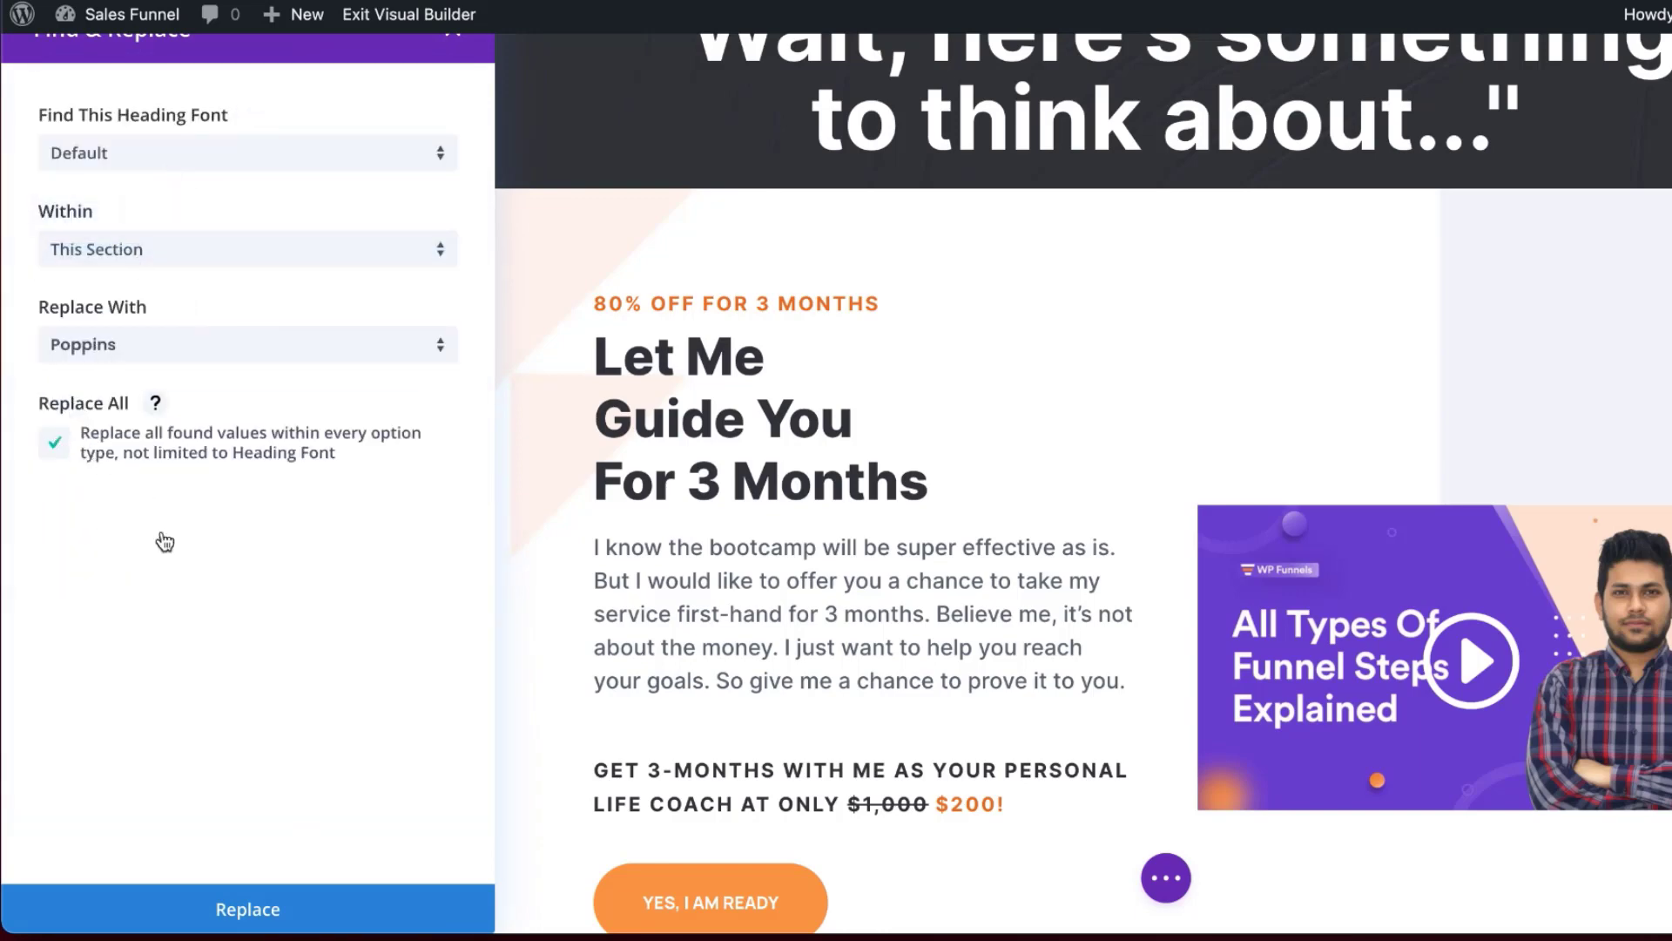
pyautogui.click(299, 918)
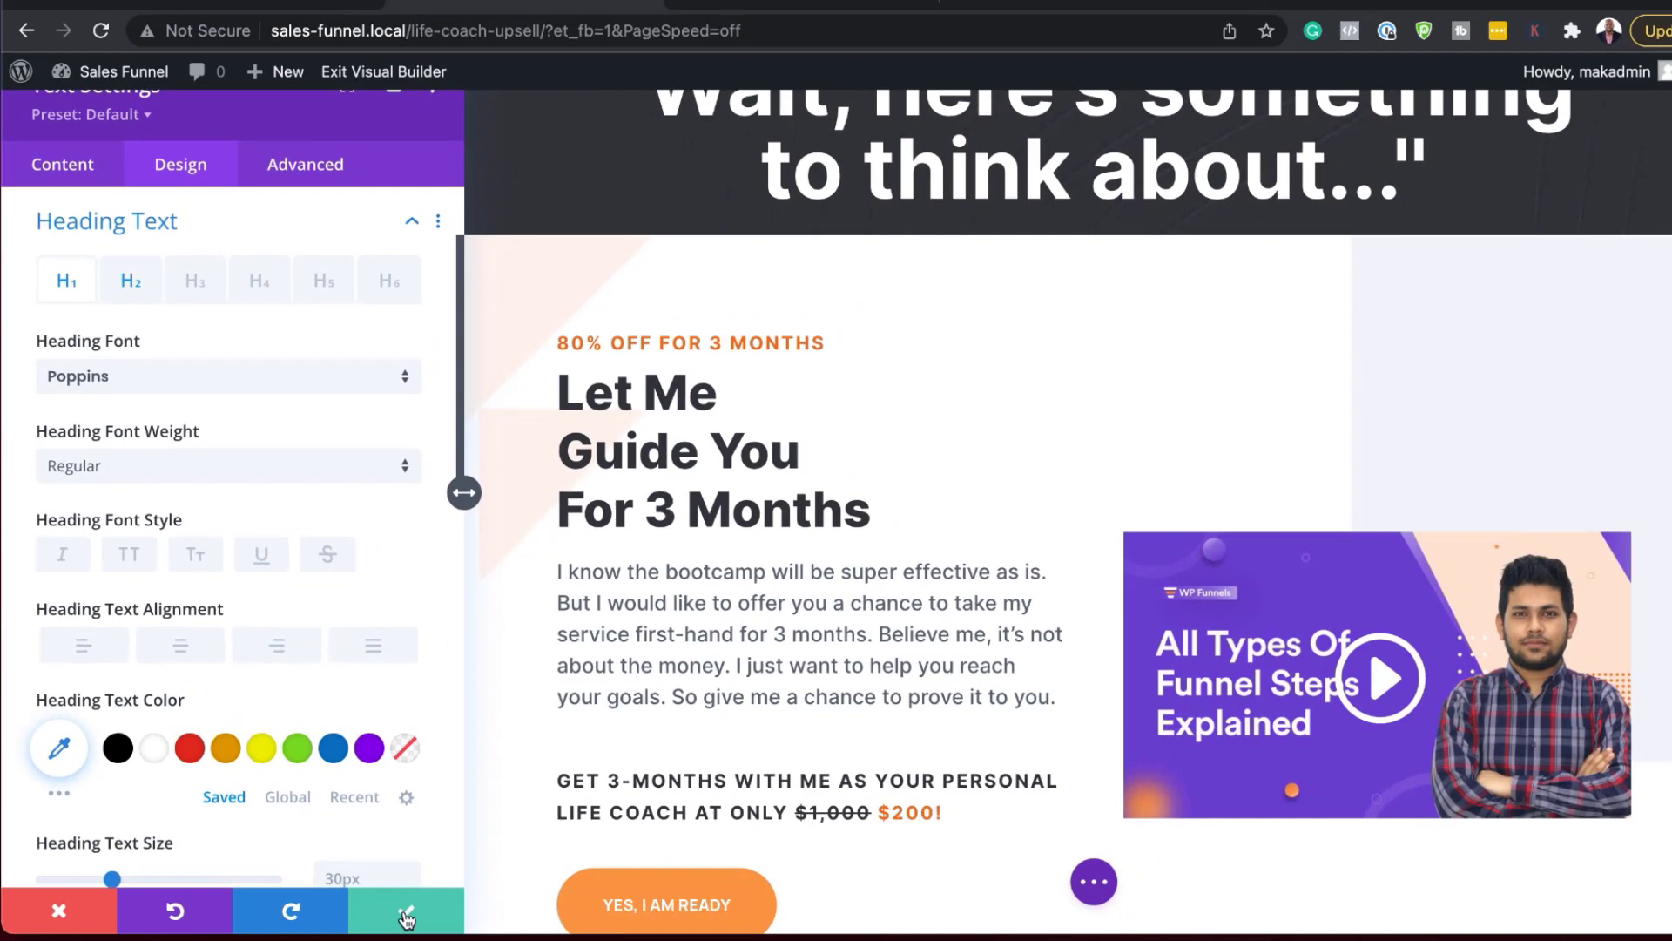
pyautogui.click(432, 914)
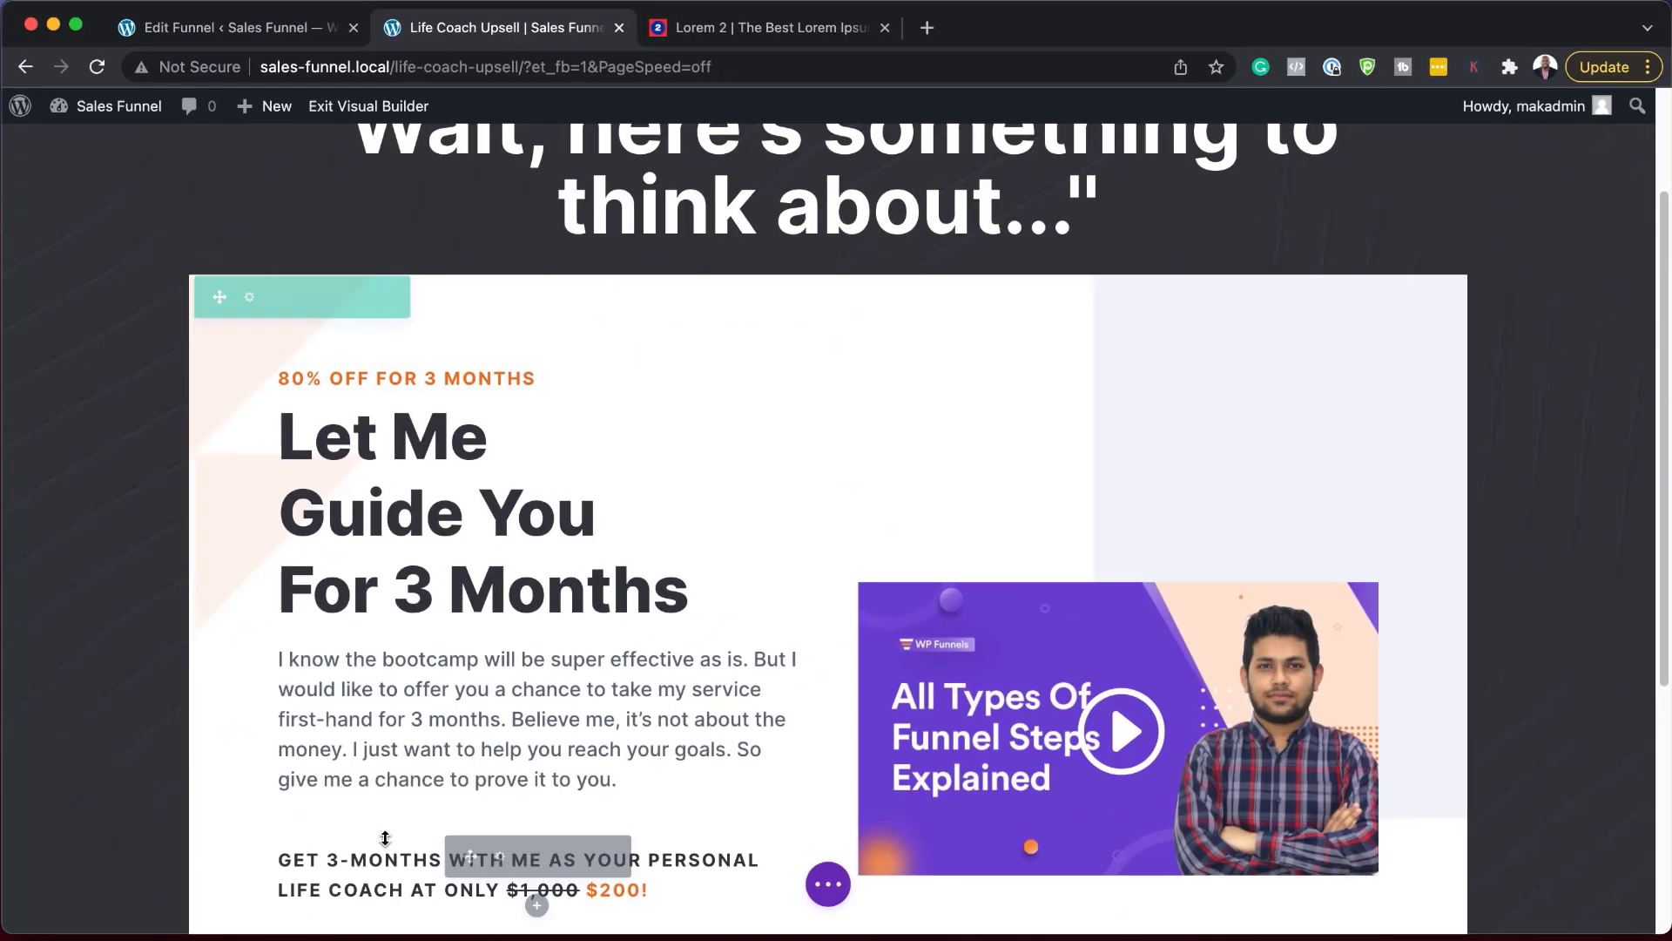
# Remove the hero section's background image, give the section a black background color, and save the section settings
pyautogui.scroll(2, 627, 452)
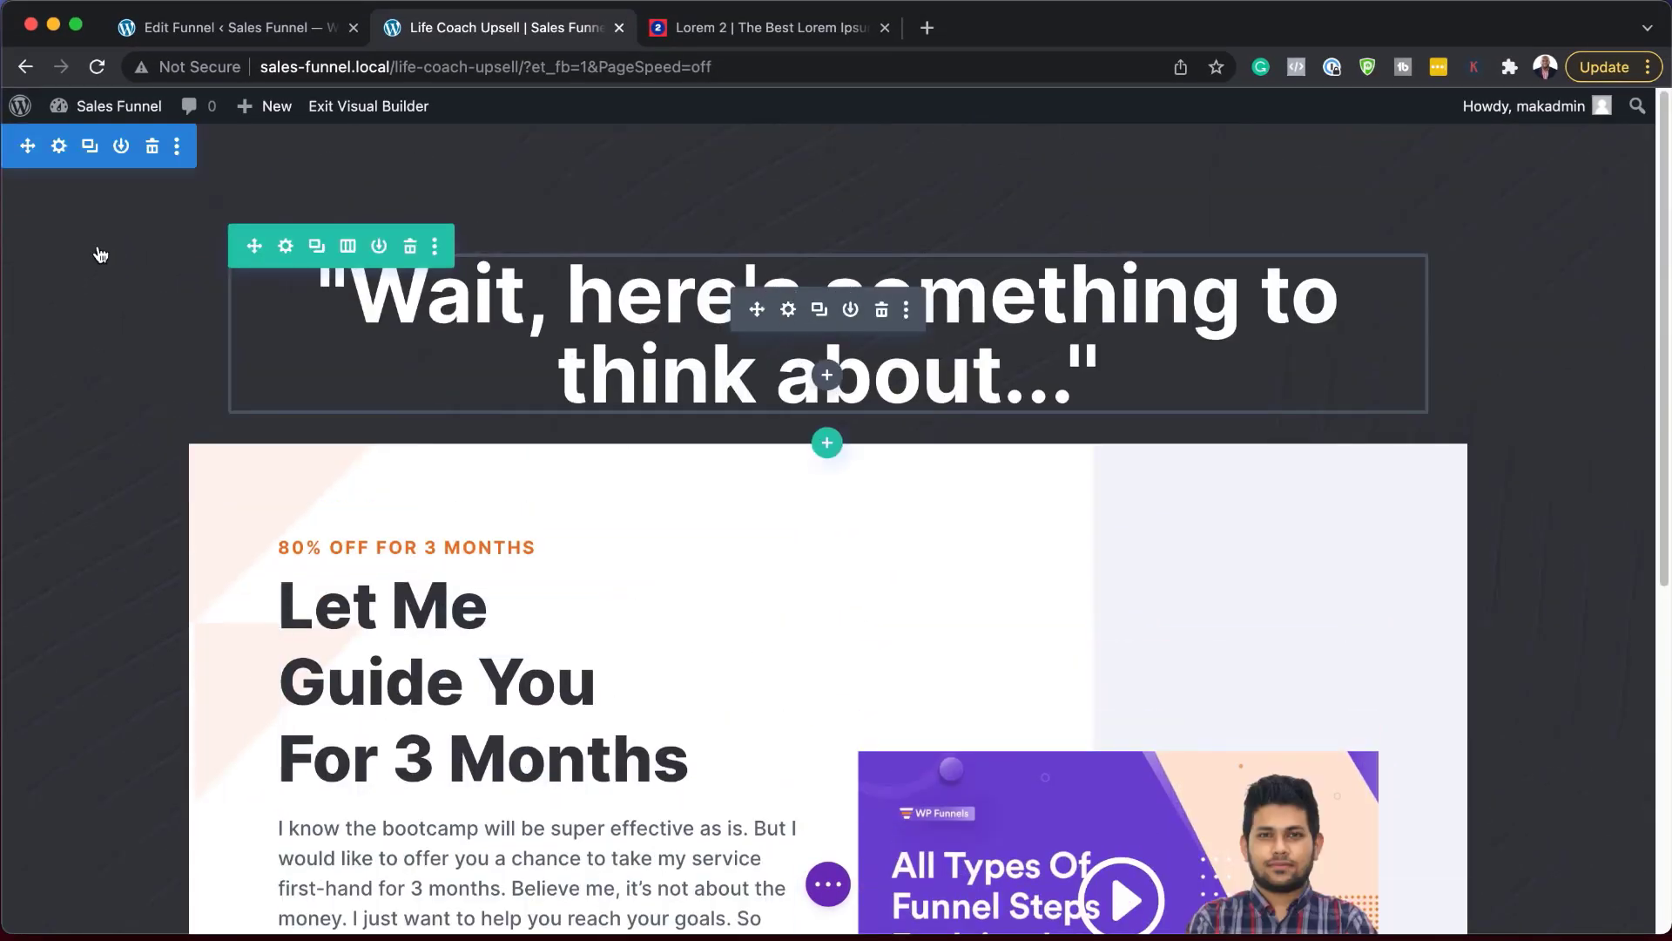
pyautogui.click(60, 147)
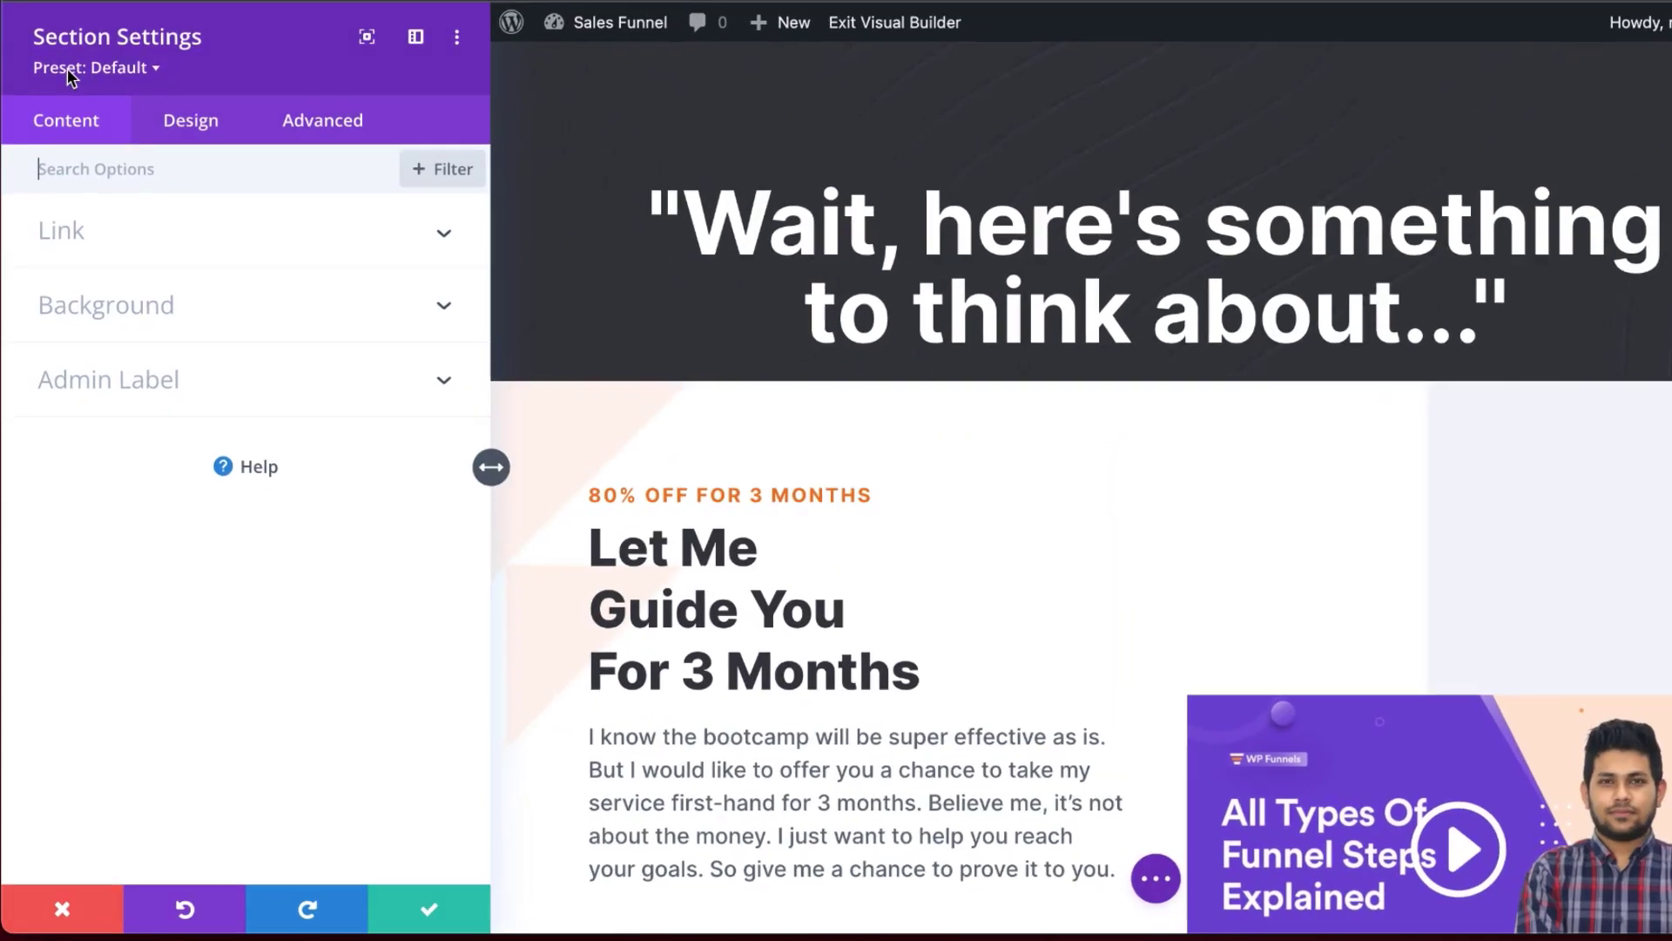
pyautogui.click(122, 321)
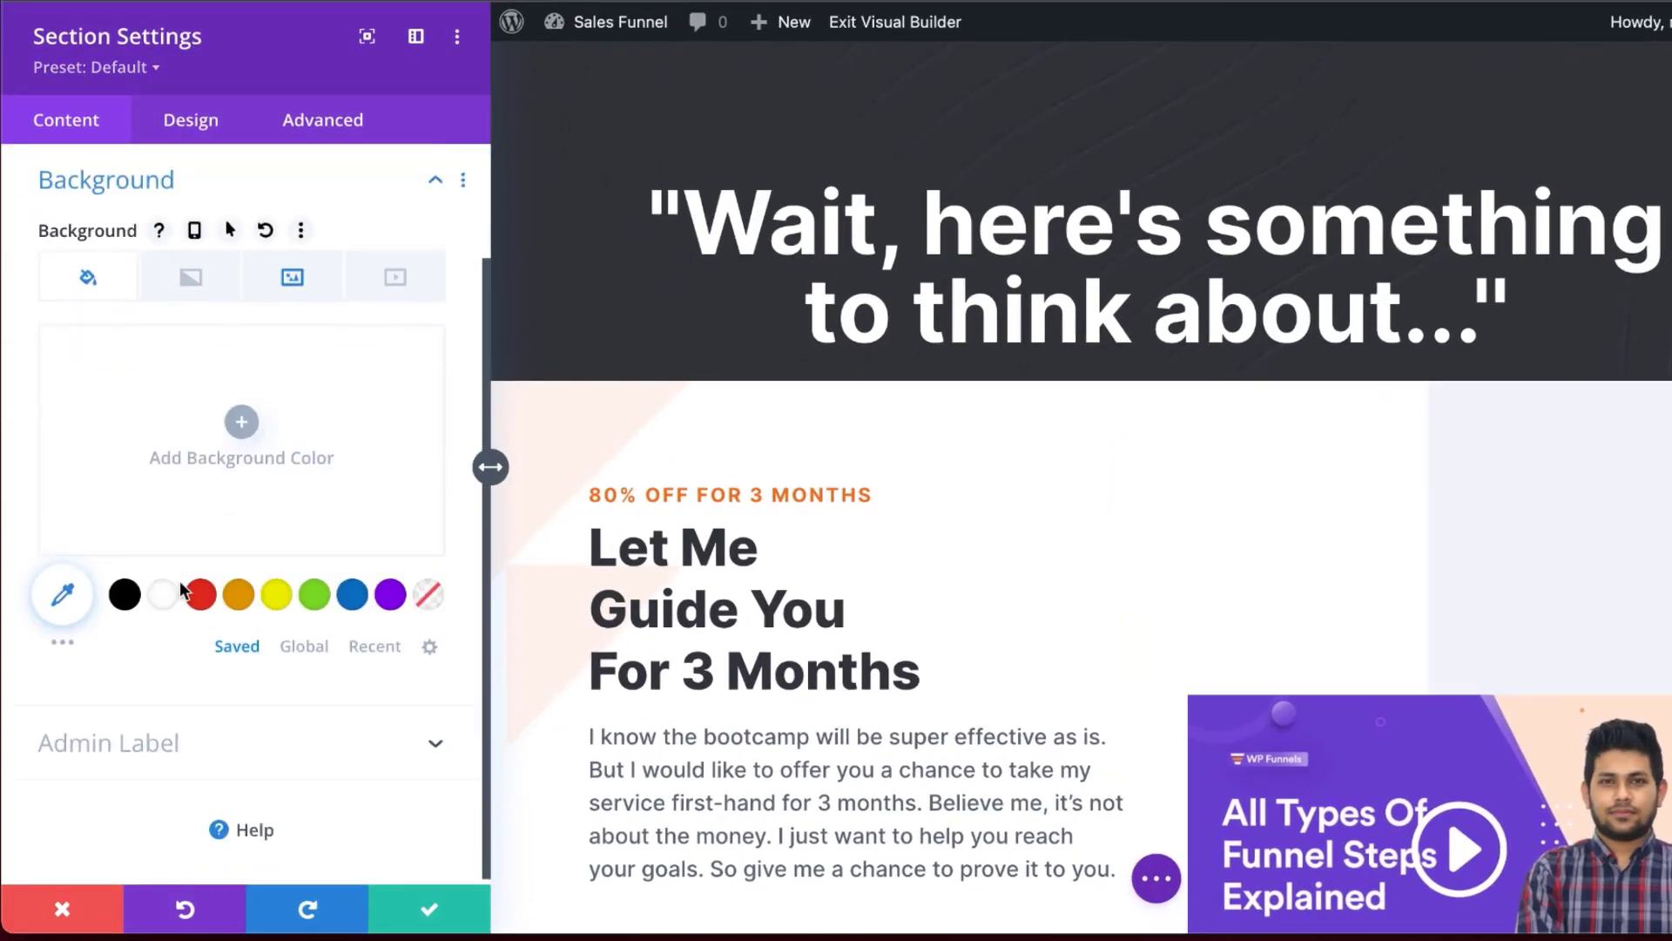
pyautogui.click(294, 277)
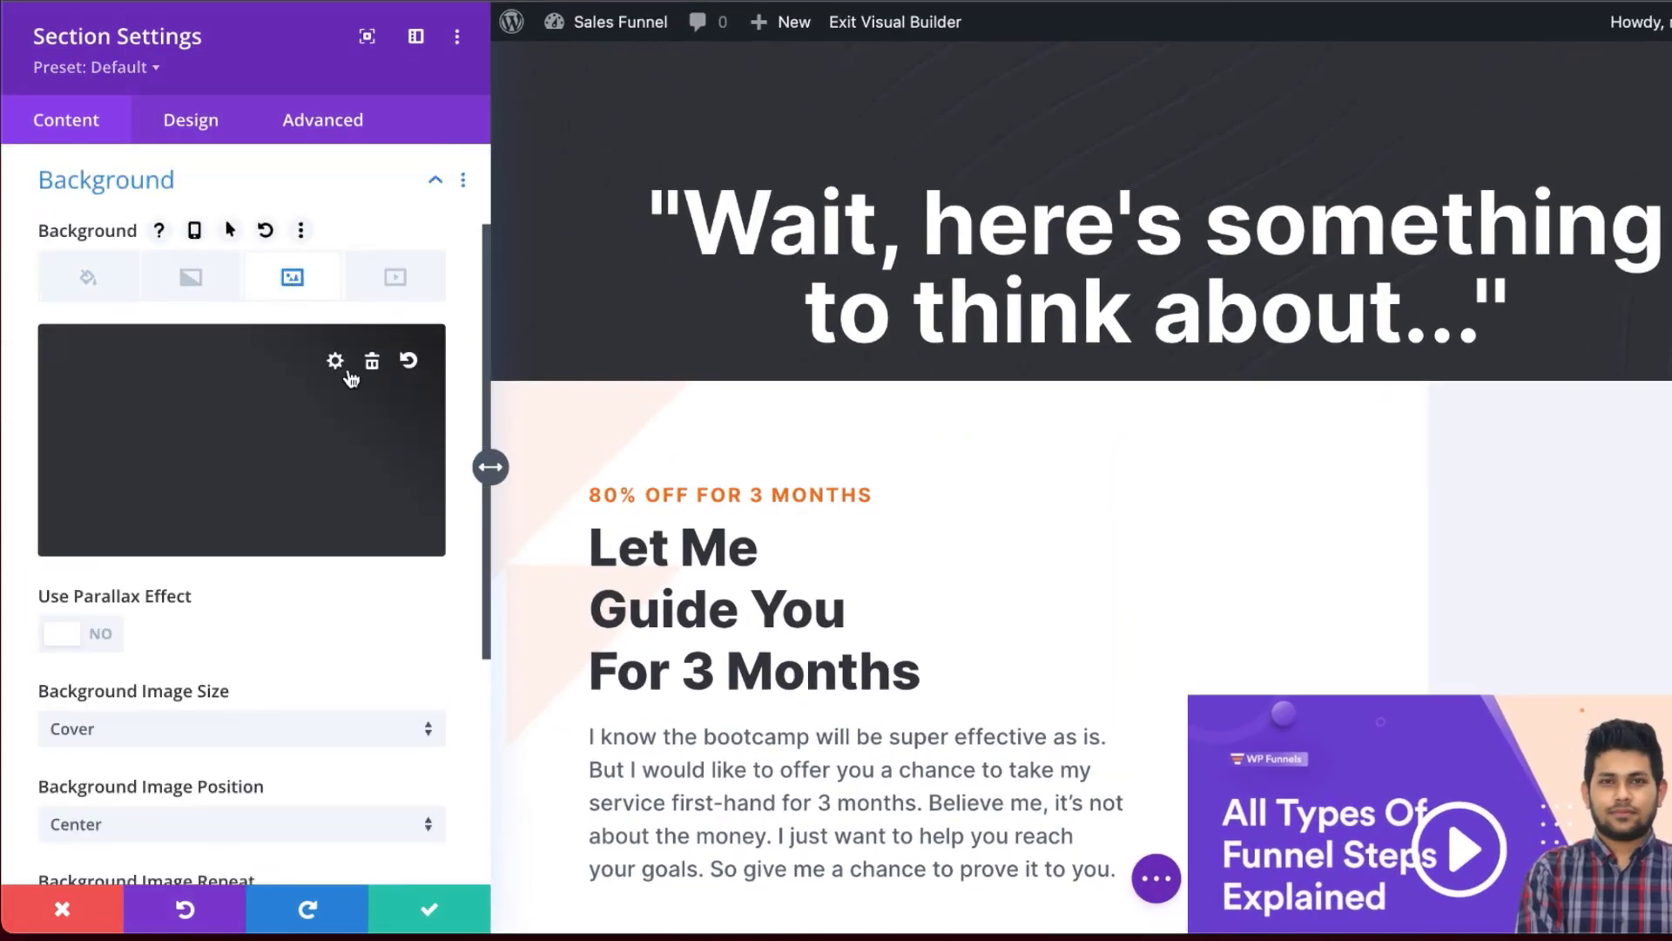
pyautogui.click(370, 362)
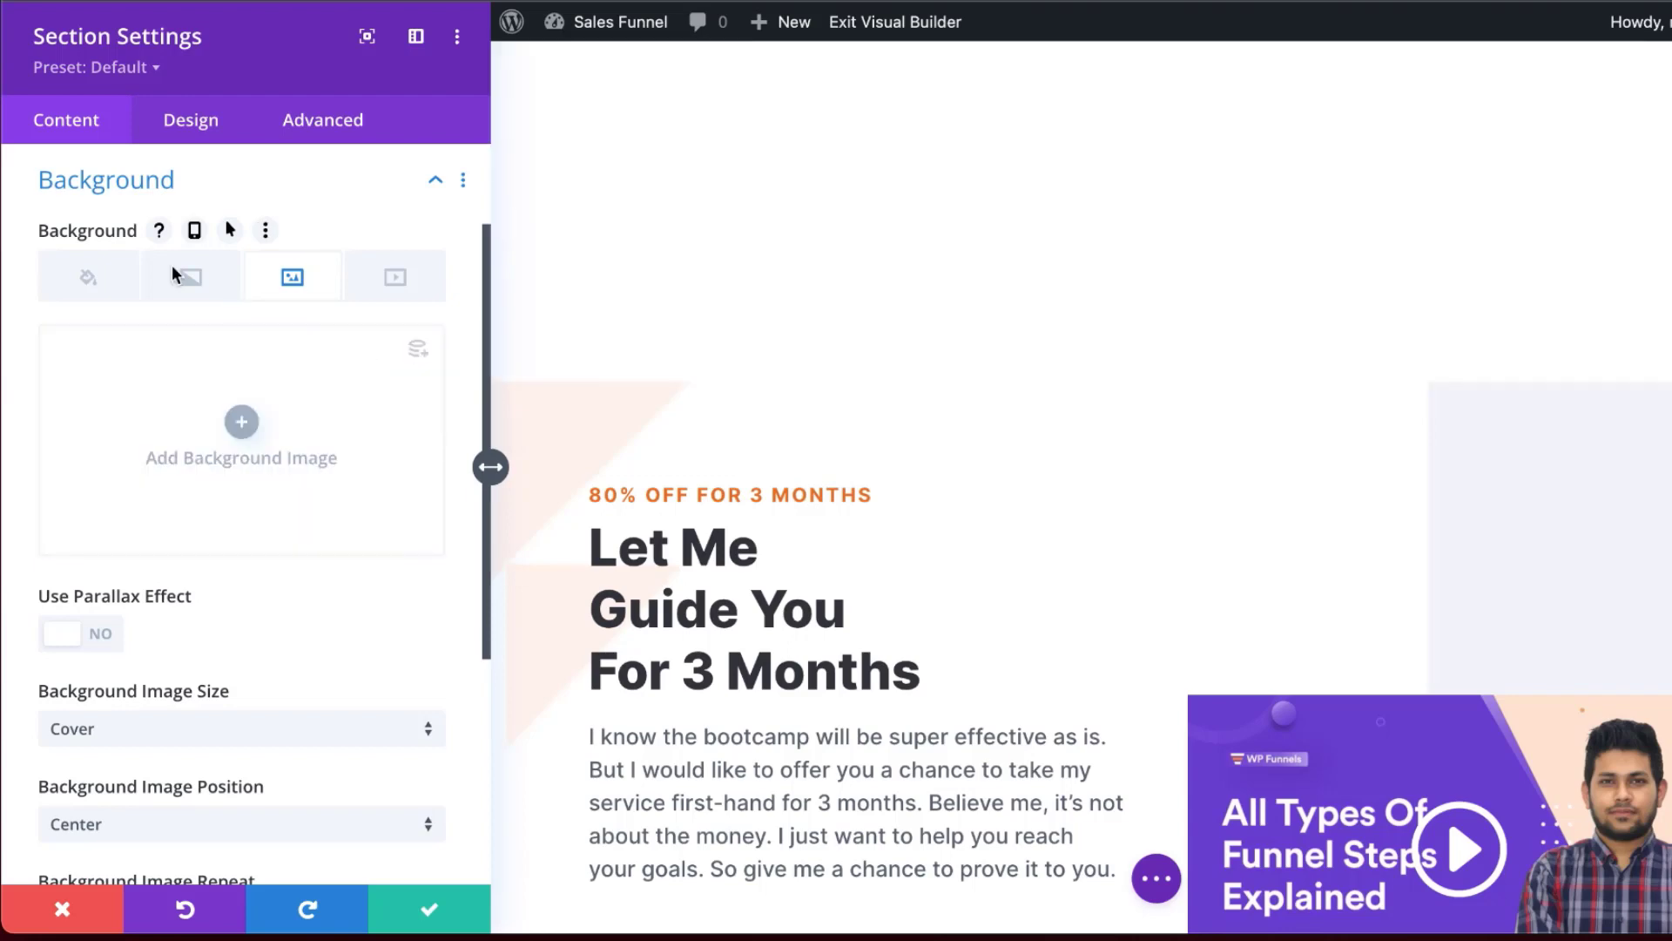
pyautogui.click(89, 286)
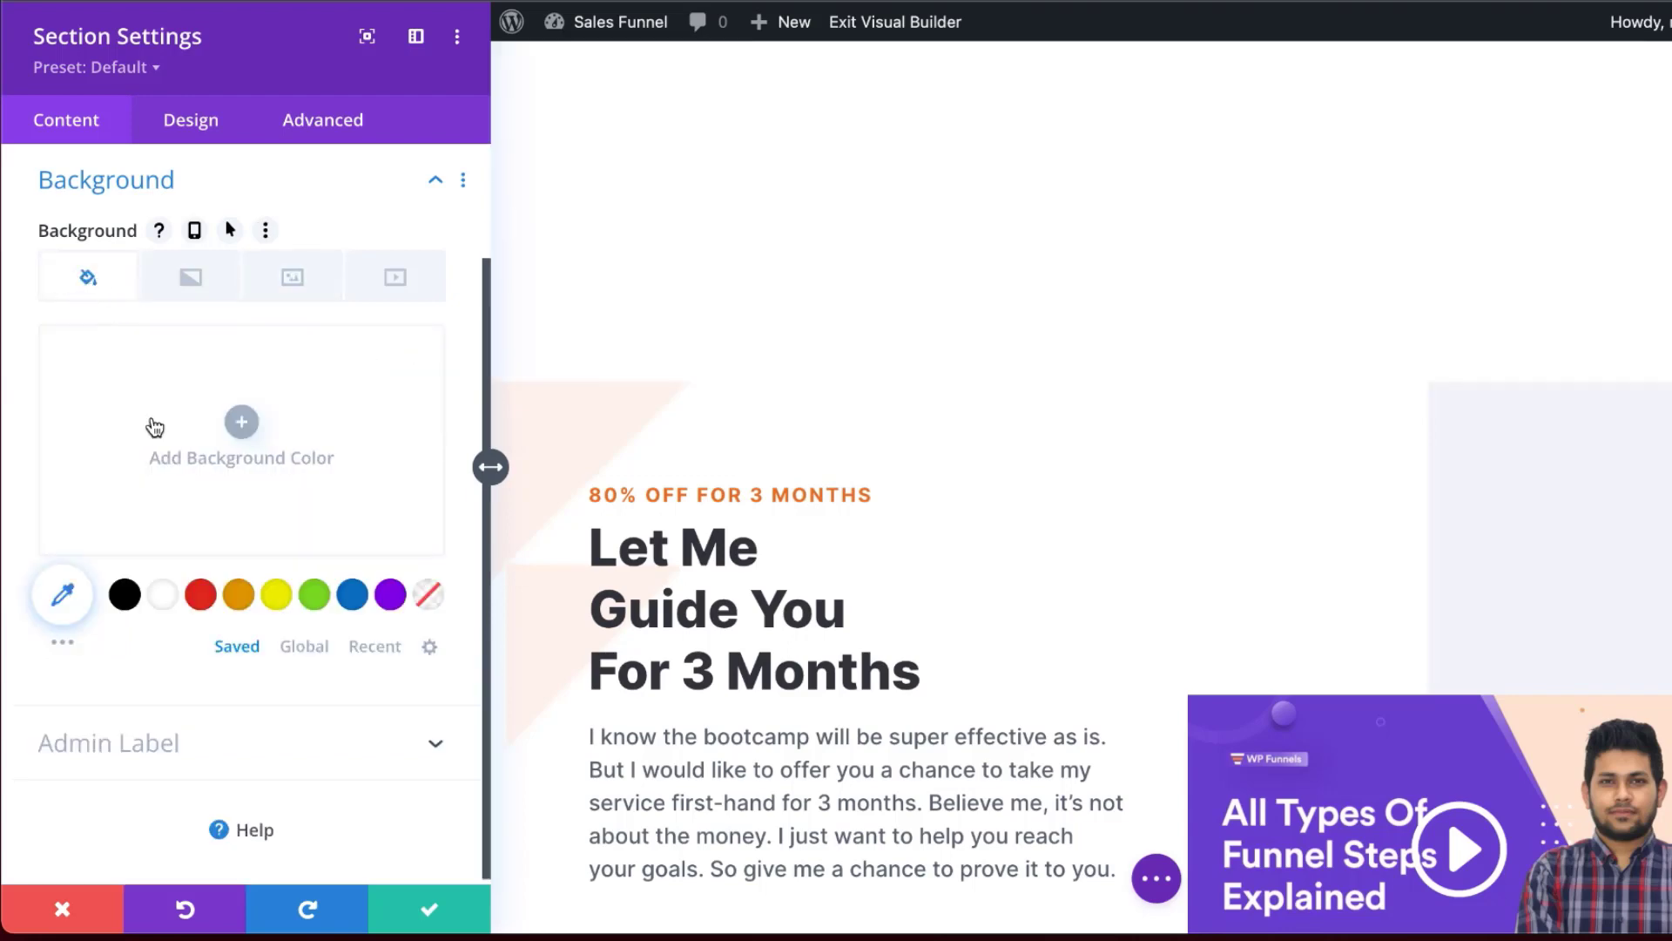
pyautogui.click(128, 596)
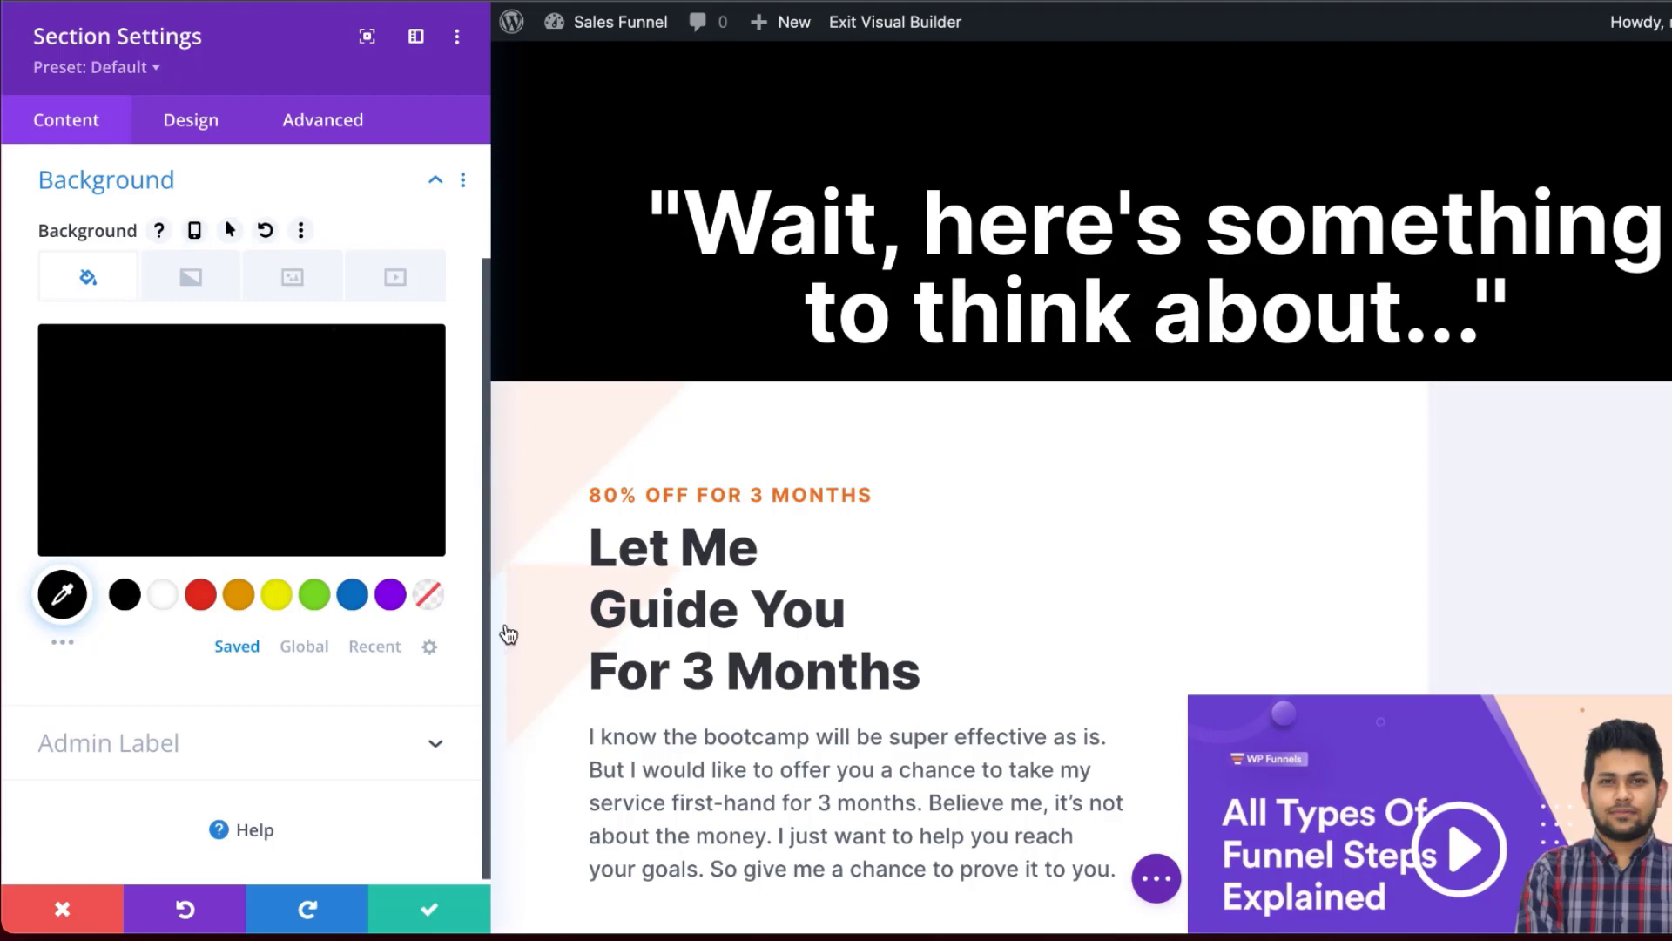
pyautogui.click(431, 915)
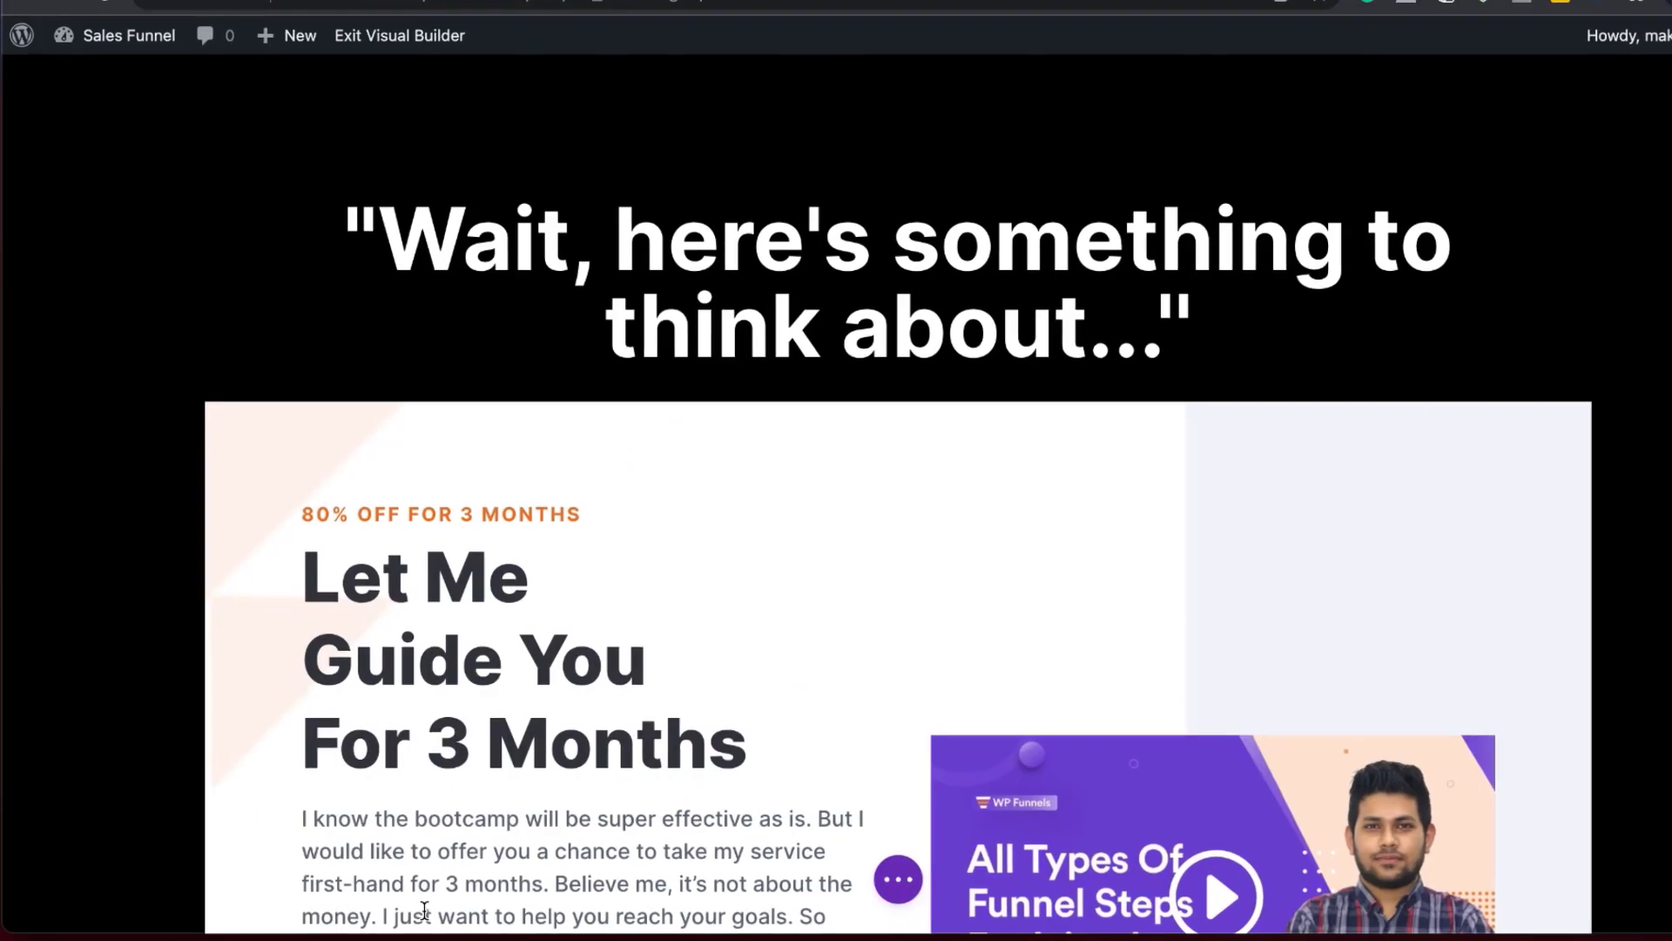
# Delete the background image from the row containing the 3-month offer and save the row settings
pyautogui.scroll(-3, 454, 512)
pyautogui.scroll(-3, 455, 512)
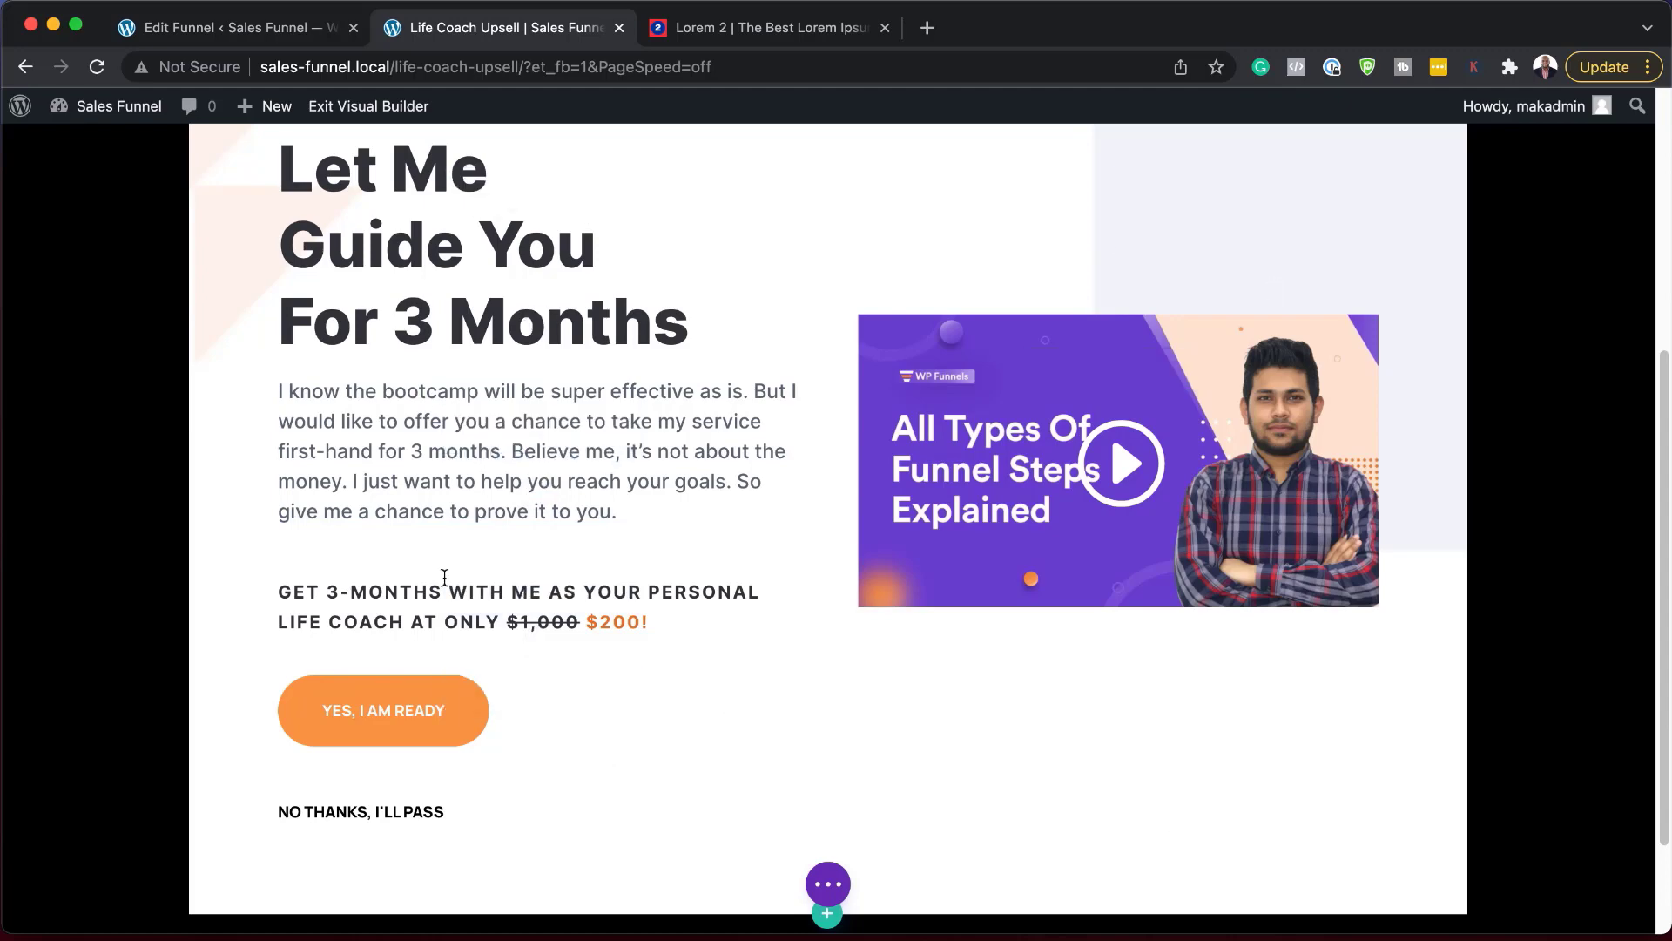
pyautogui.scroll(5, 445, 578)
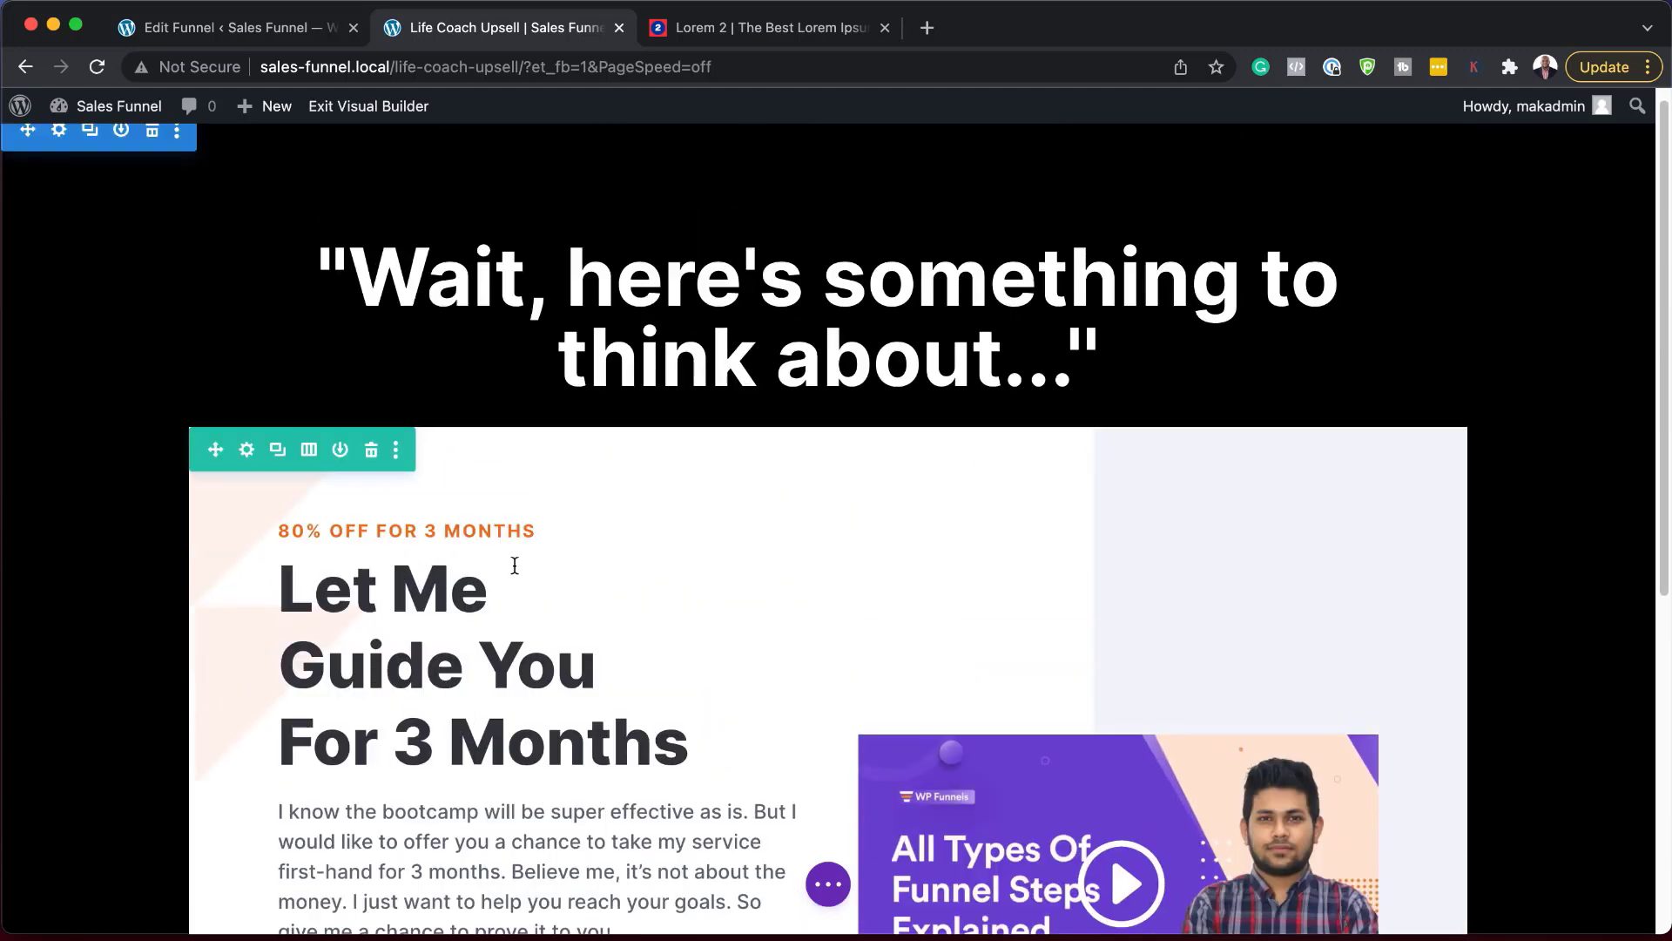
pyautogui.click(248, 451)
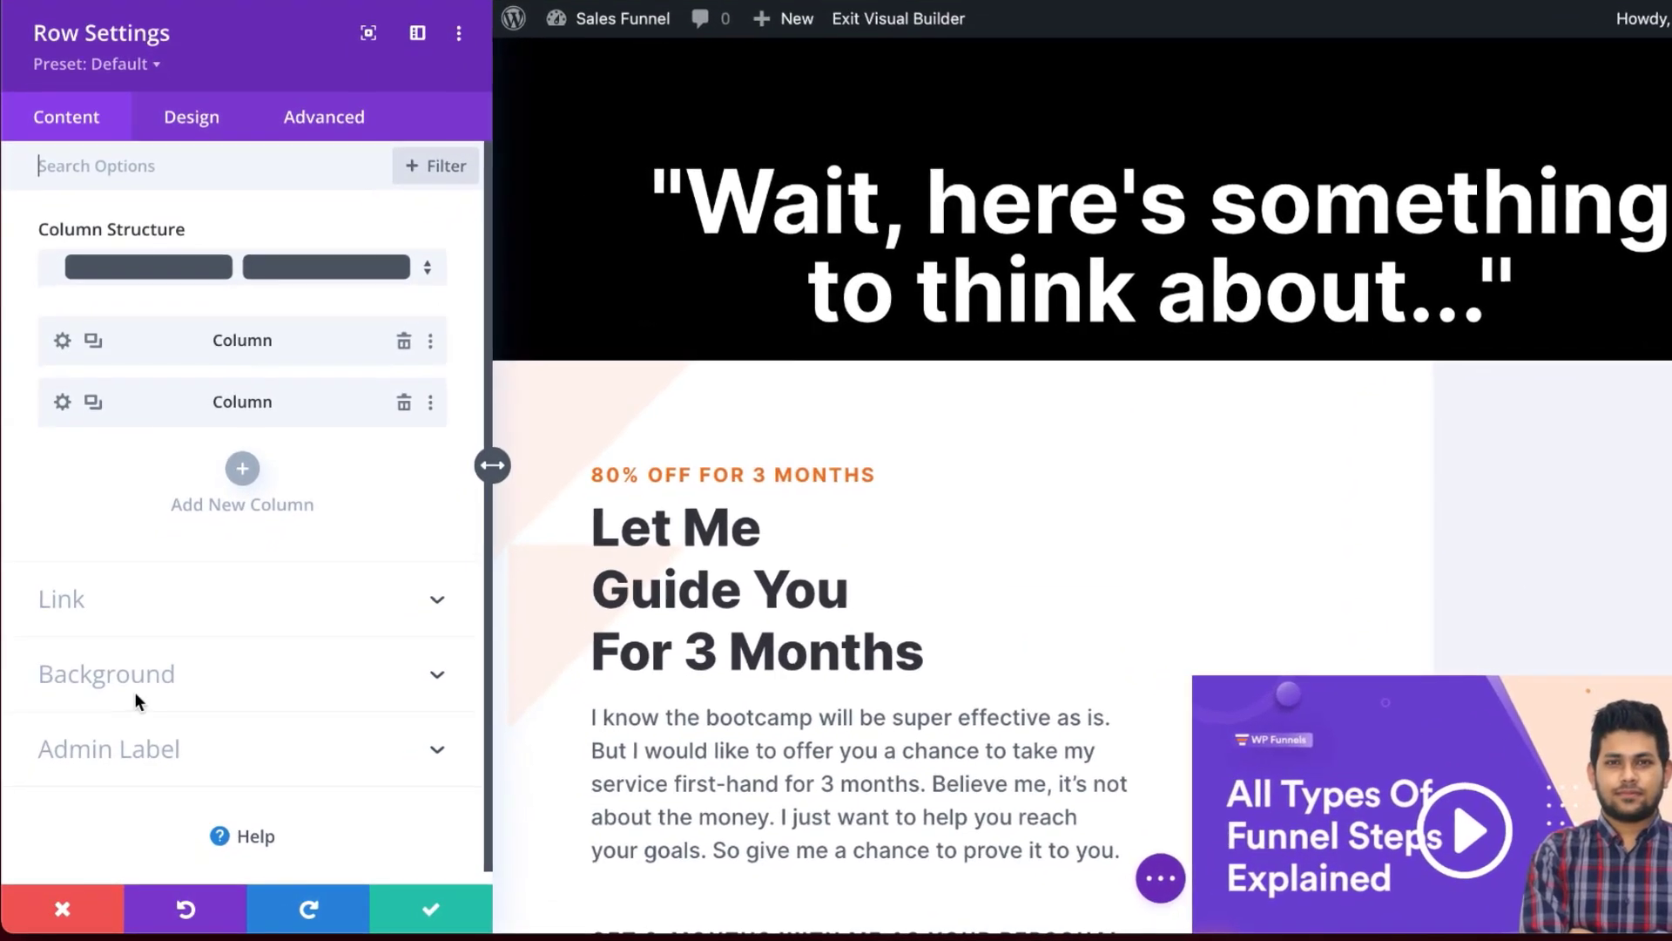
pyautogui.click(123, 672)
pyautogui.click(309, 337)
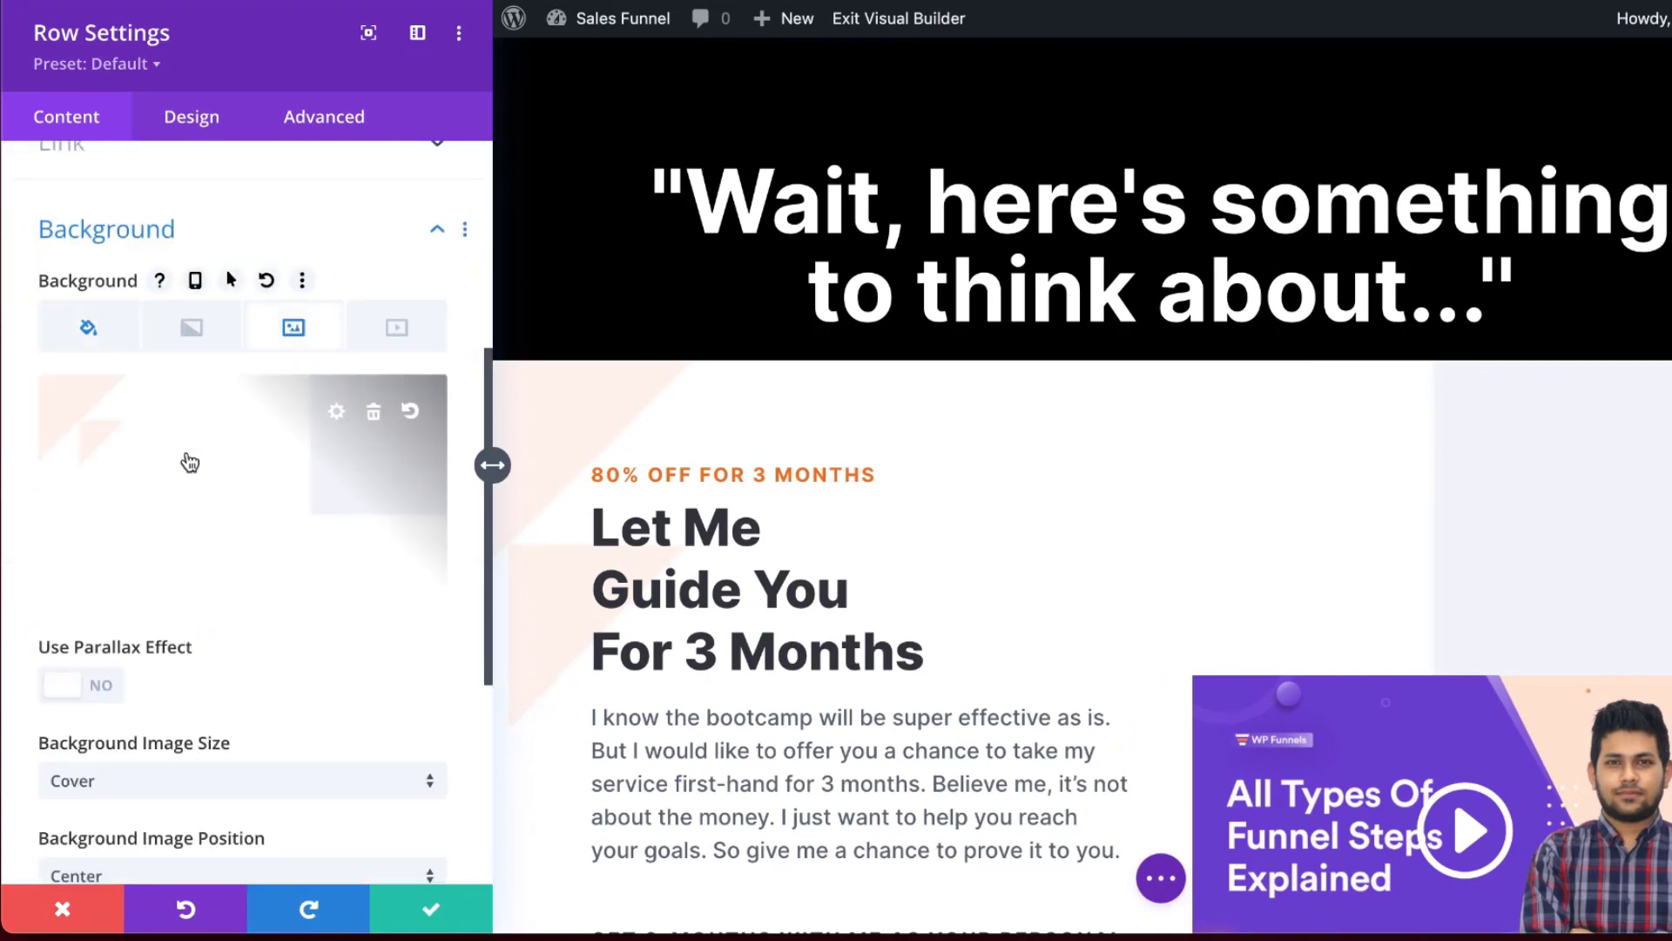
pyautogui.click(373, 413)
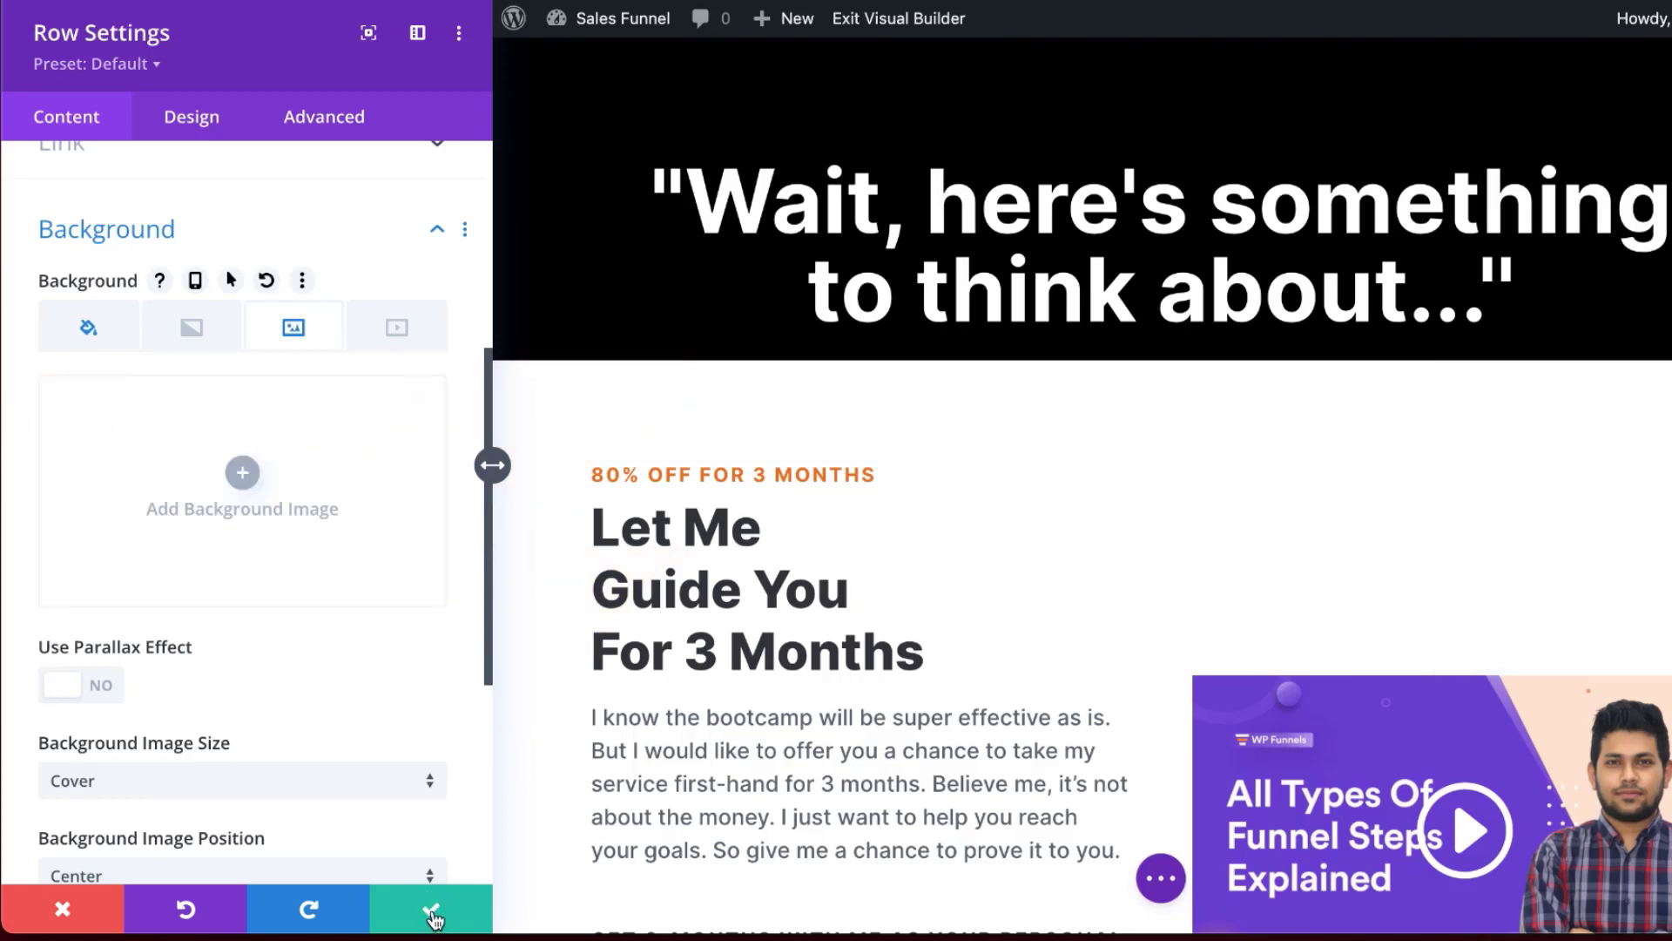
pyautogui.click(433, 915)
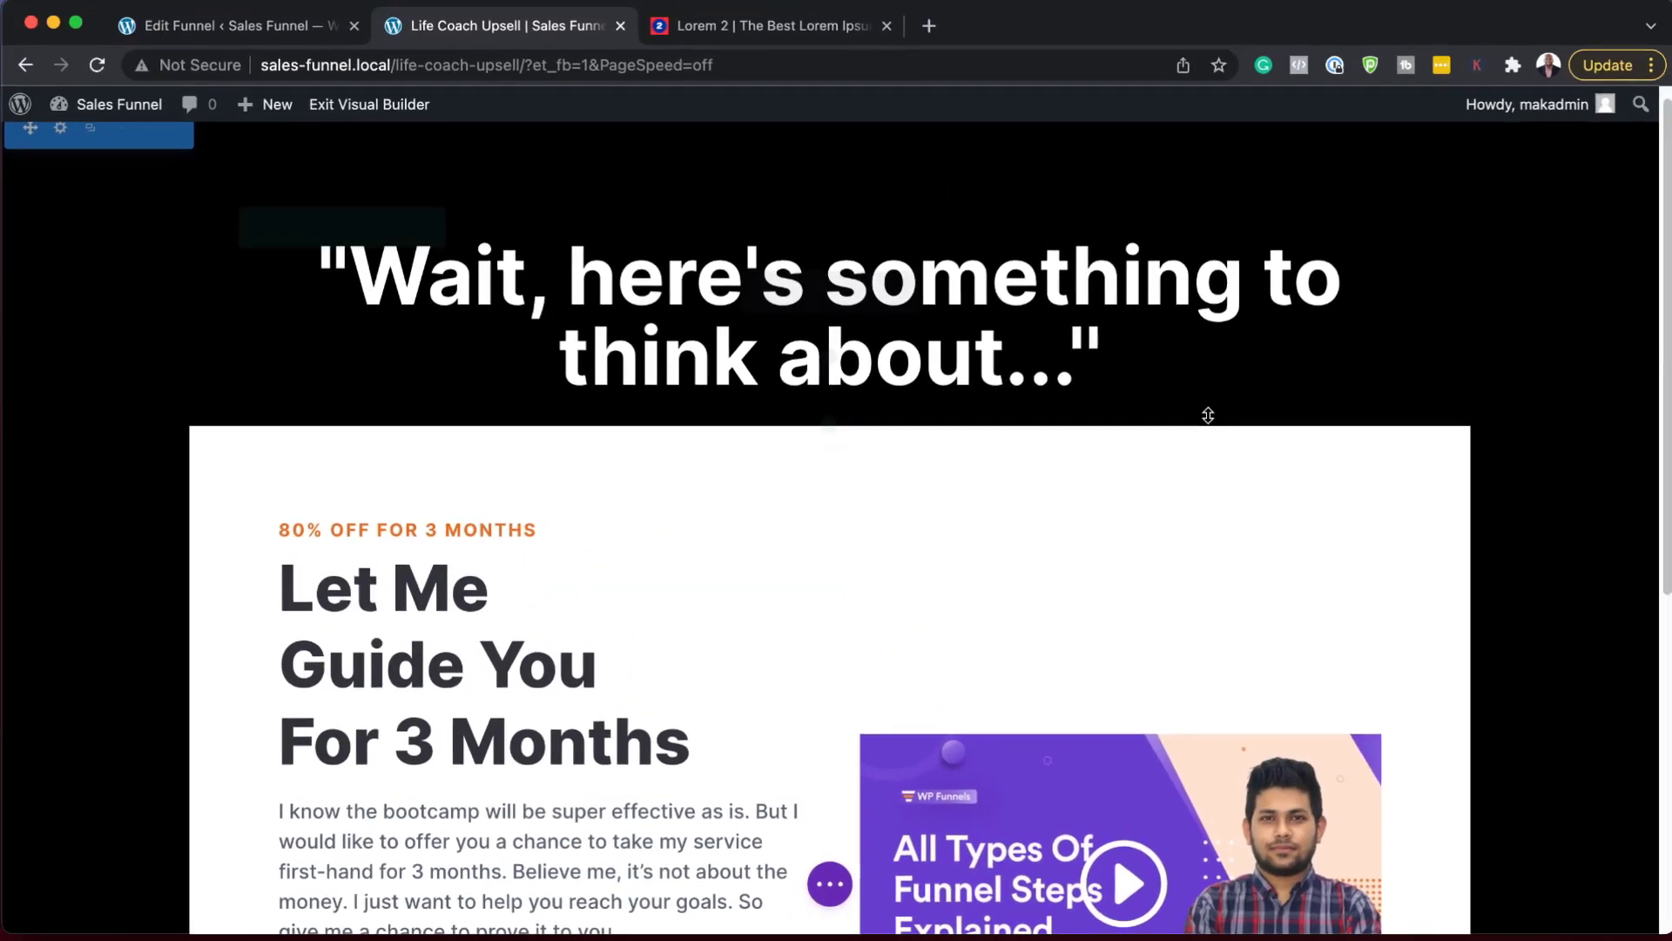
# Replace the video module's overlay image with the CTRL shaker bottle and kettlebells photo from the media library
pyautogui.scroll(-5, 777, 394)
pyautogui.moveTo(1155, 456)
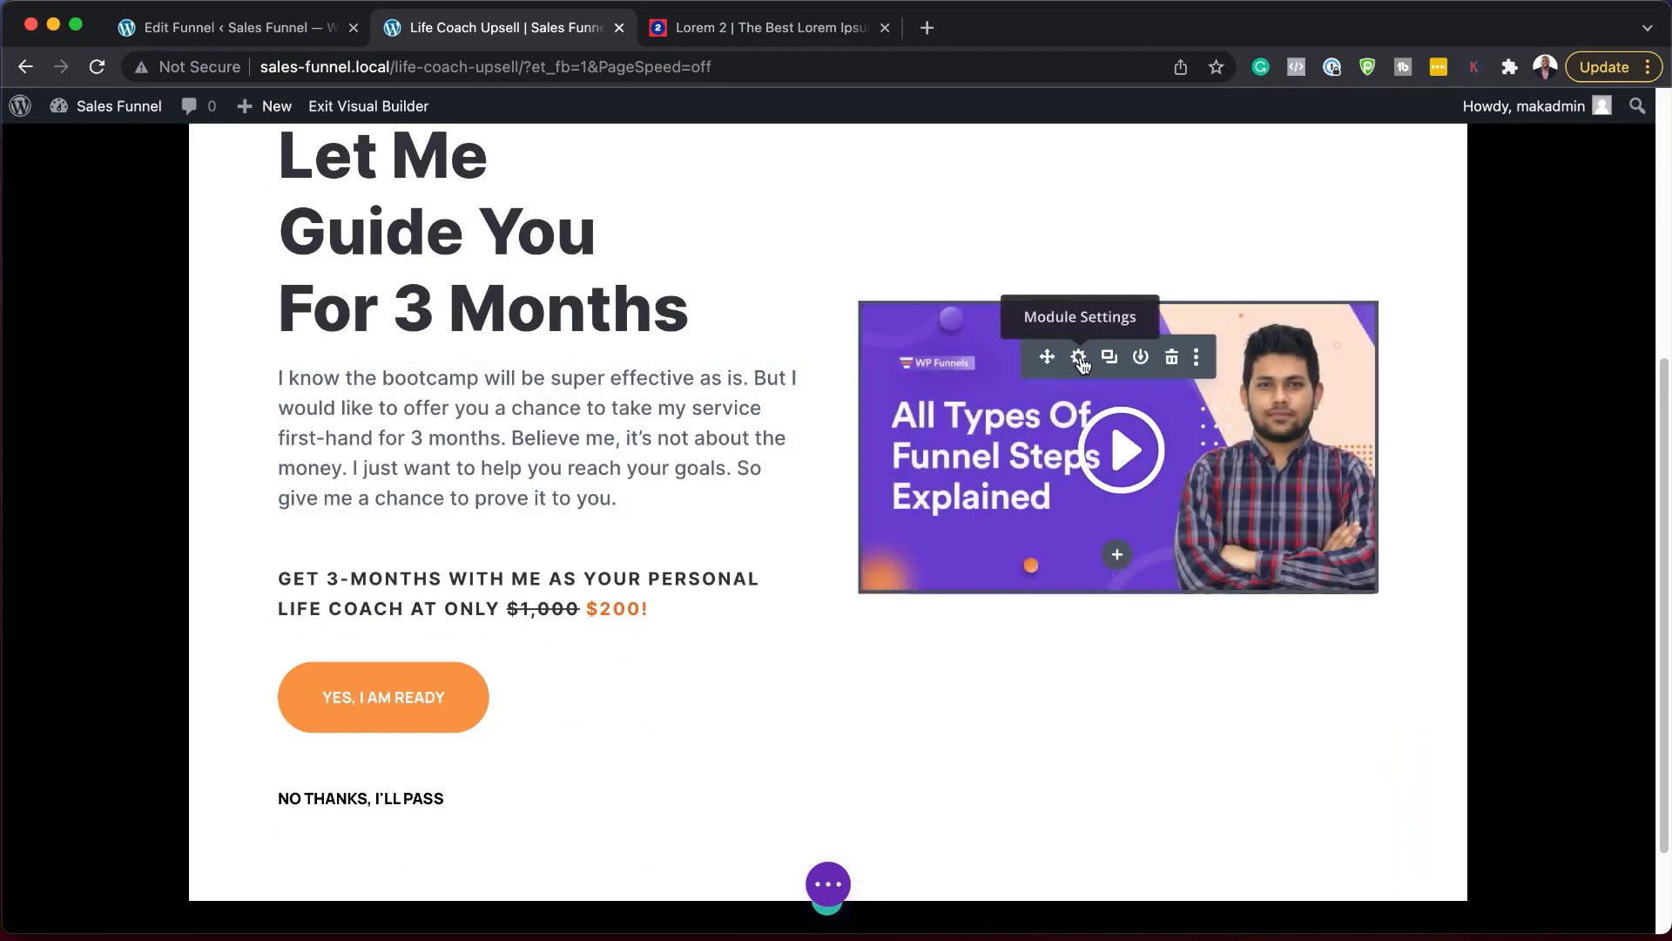
pyautogui.click(1080, 358)
pyautogui.scroll(-3, 316, 634)
pyautogui.scroll(-2, 350, 607)
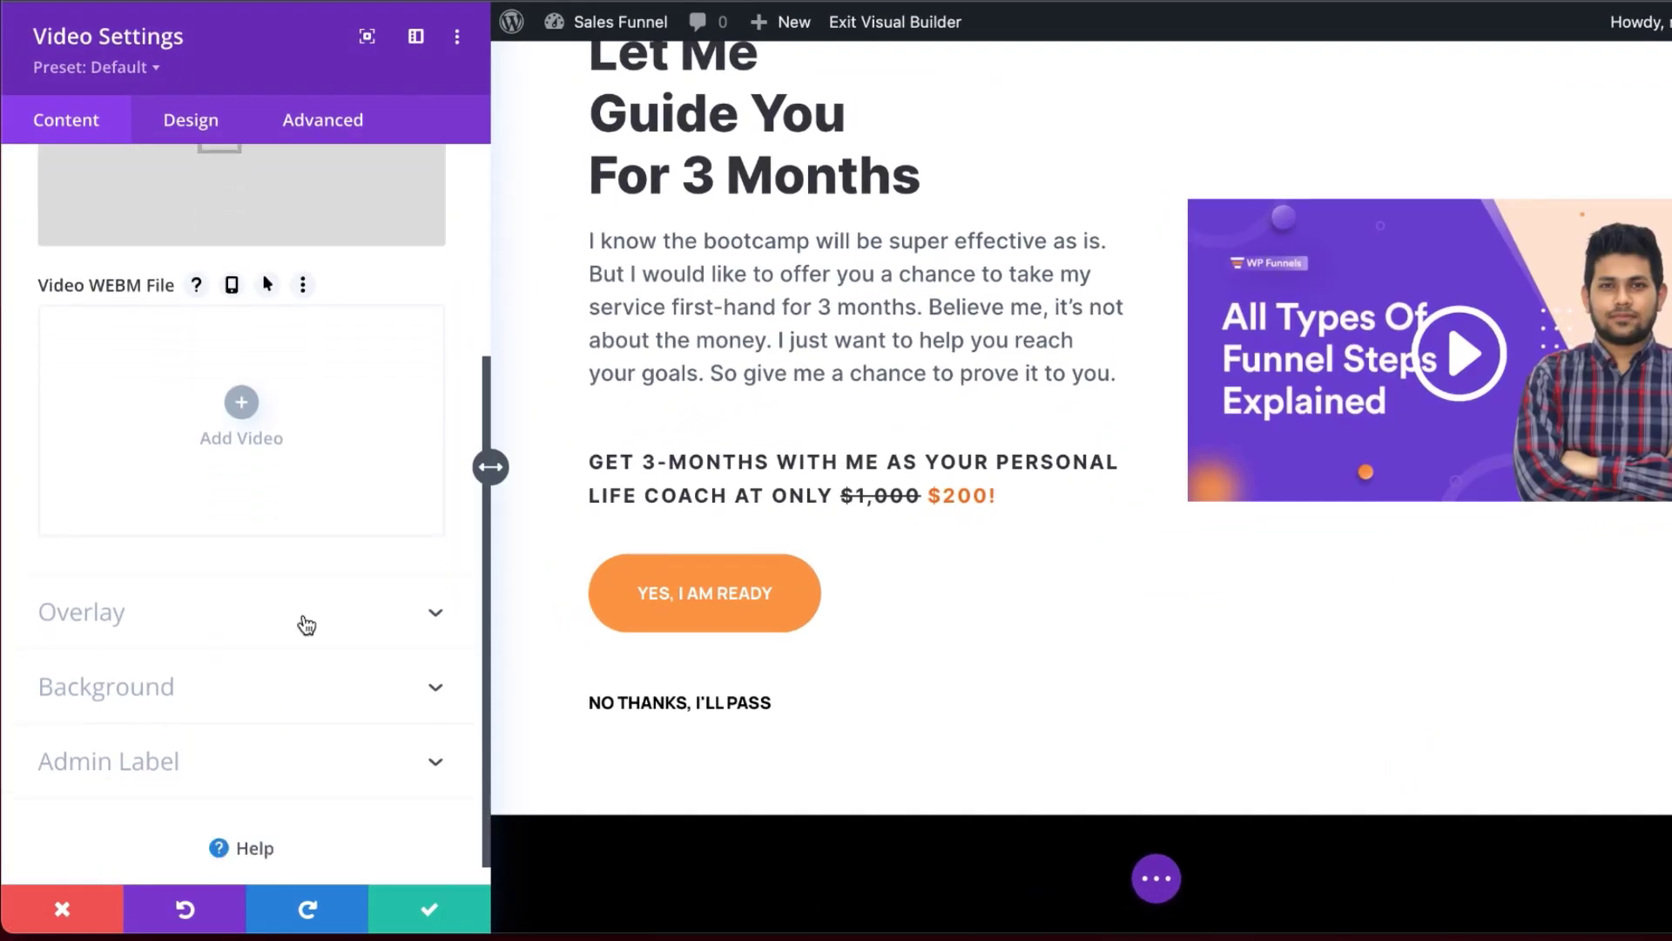
pyautogui.click(205, 620)
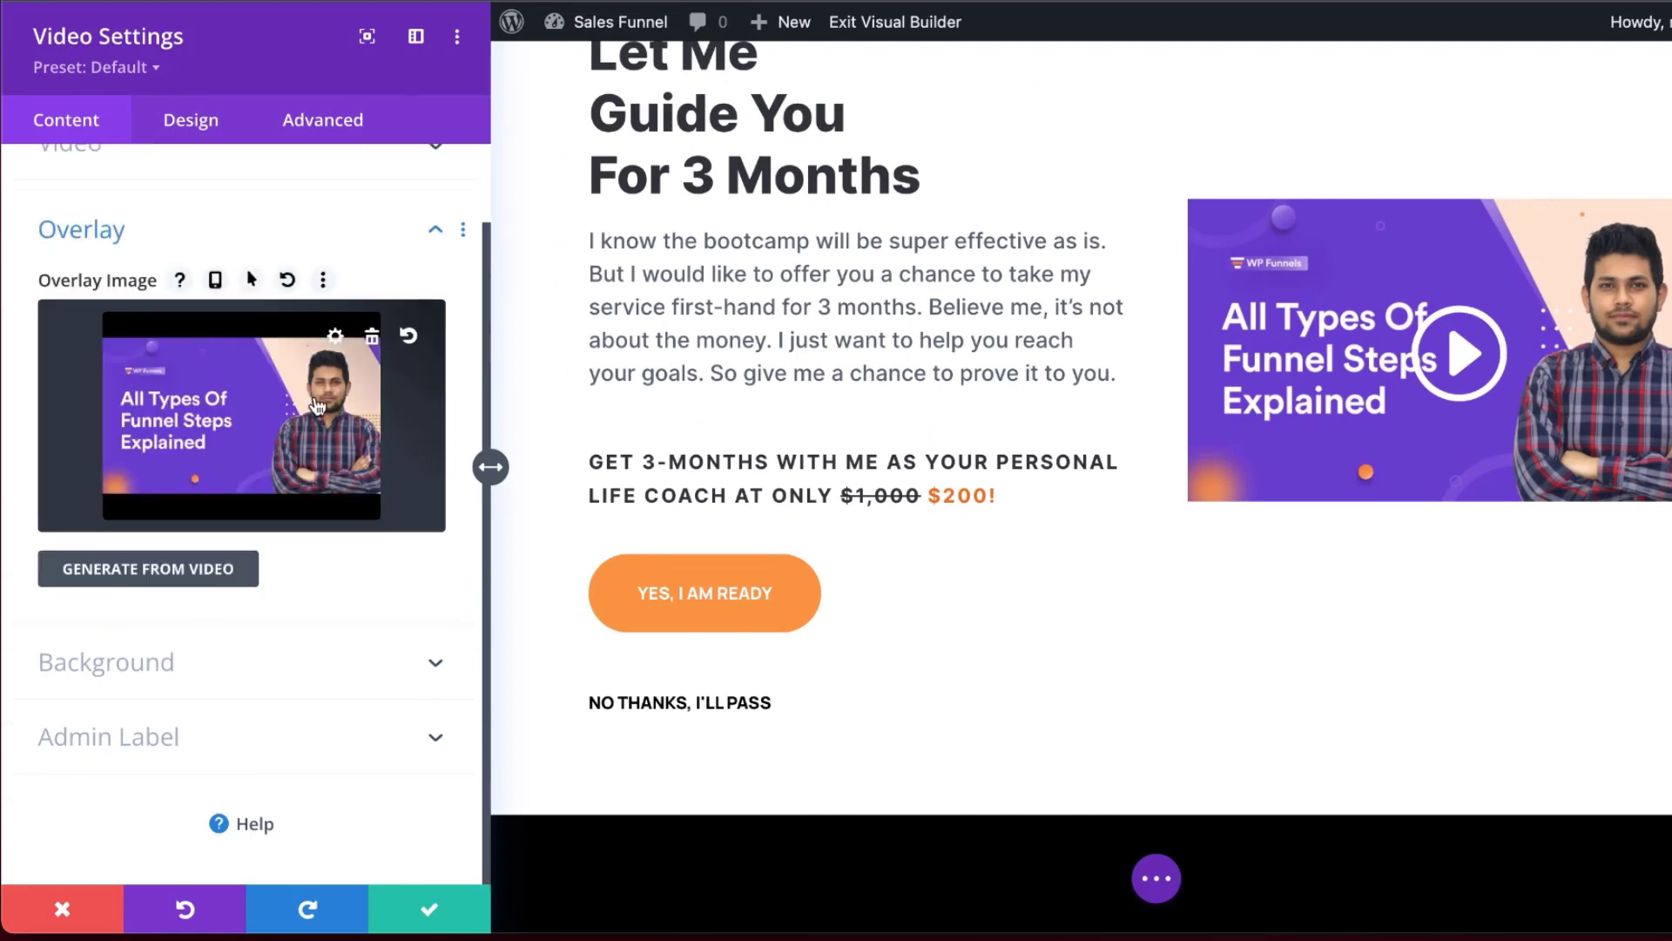
pyautogui.click(373, 339)
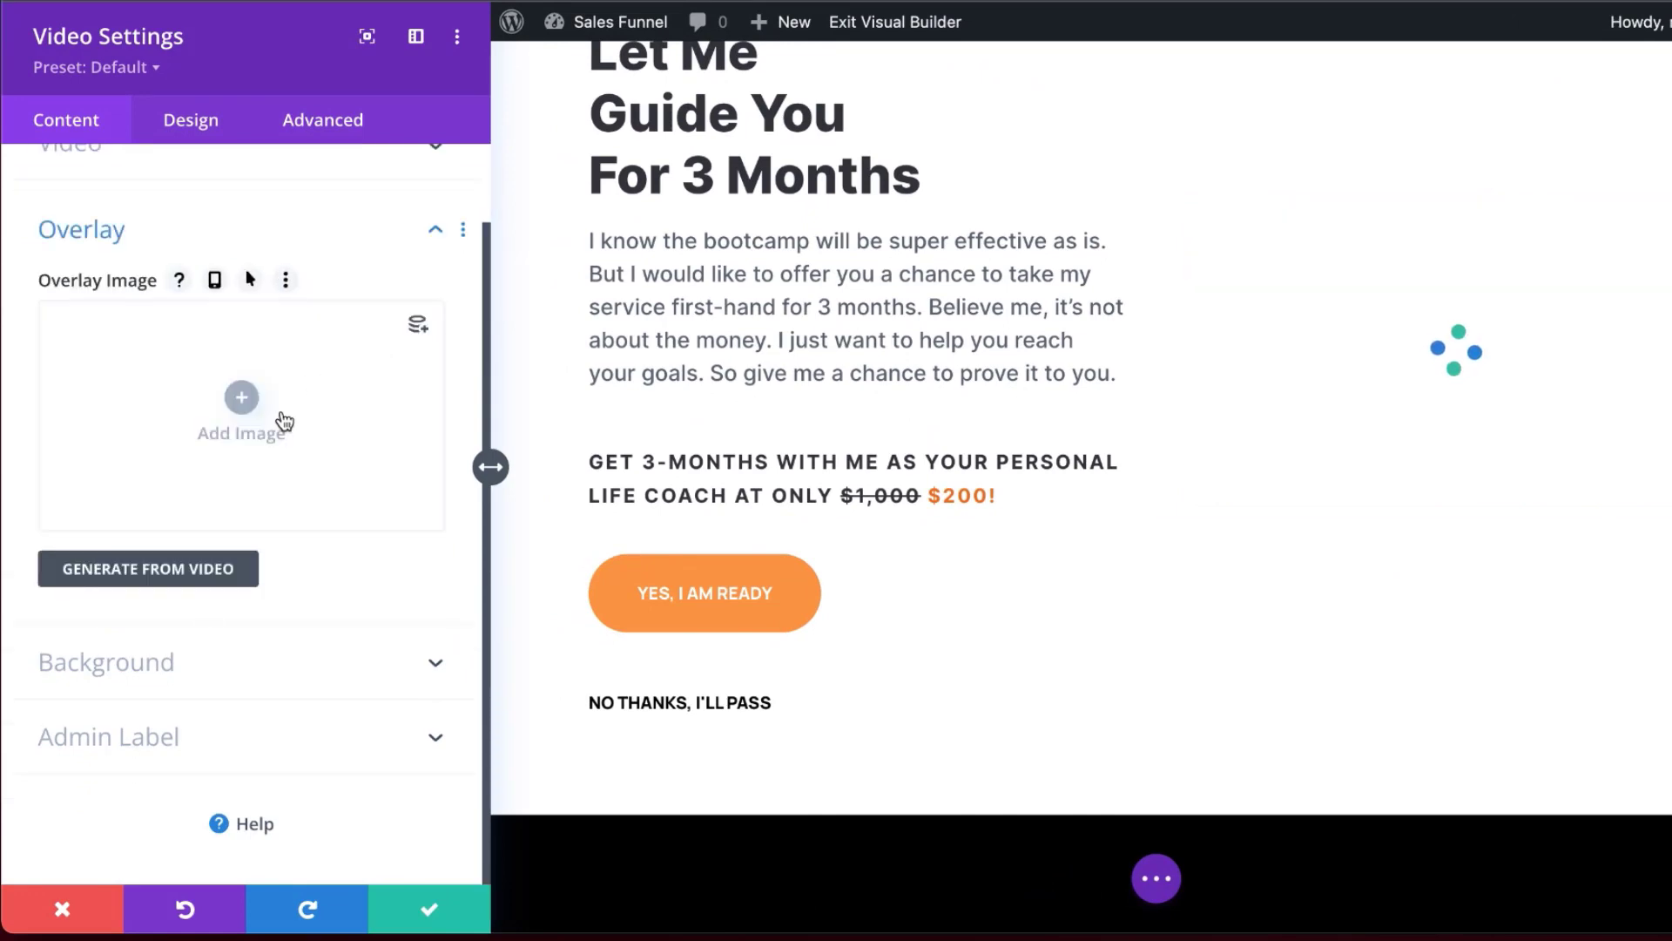
pyautogui.click(241, 397)
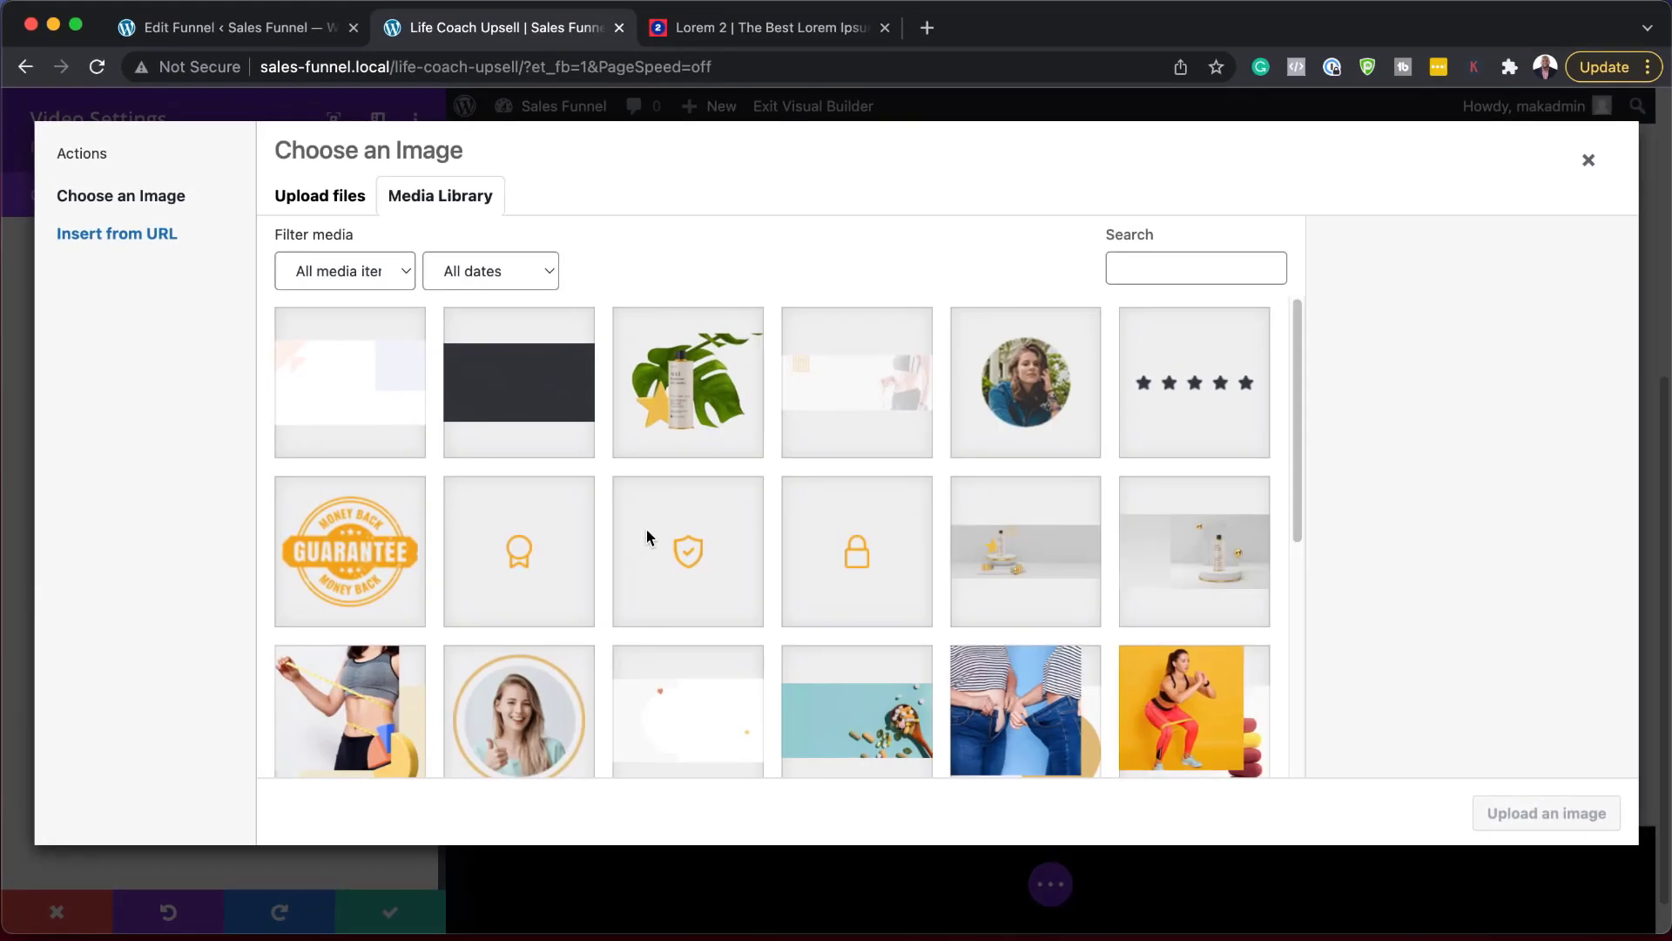
pyautogui.scroll(-5, 653, 540)
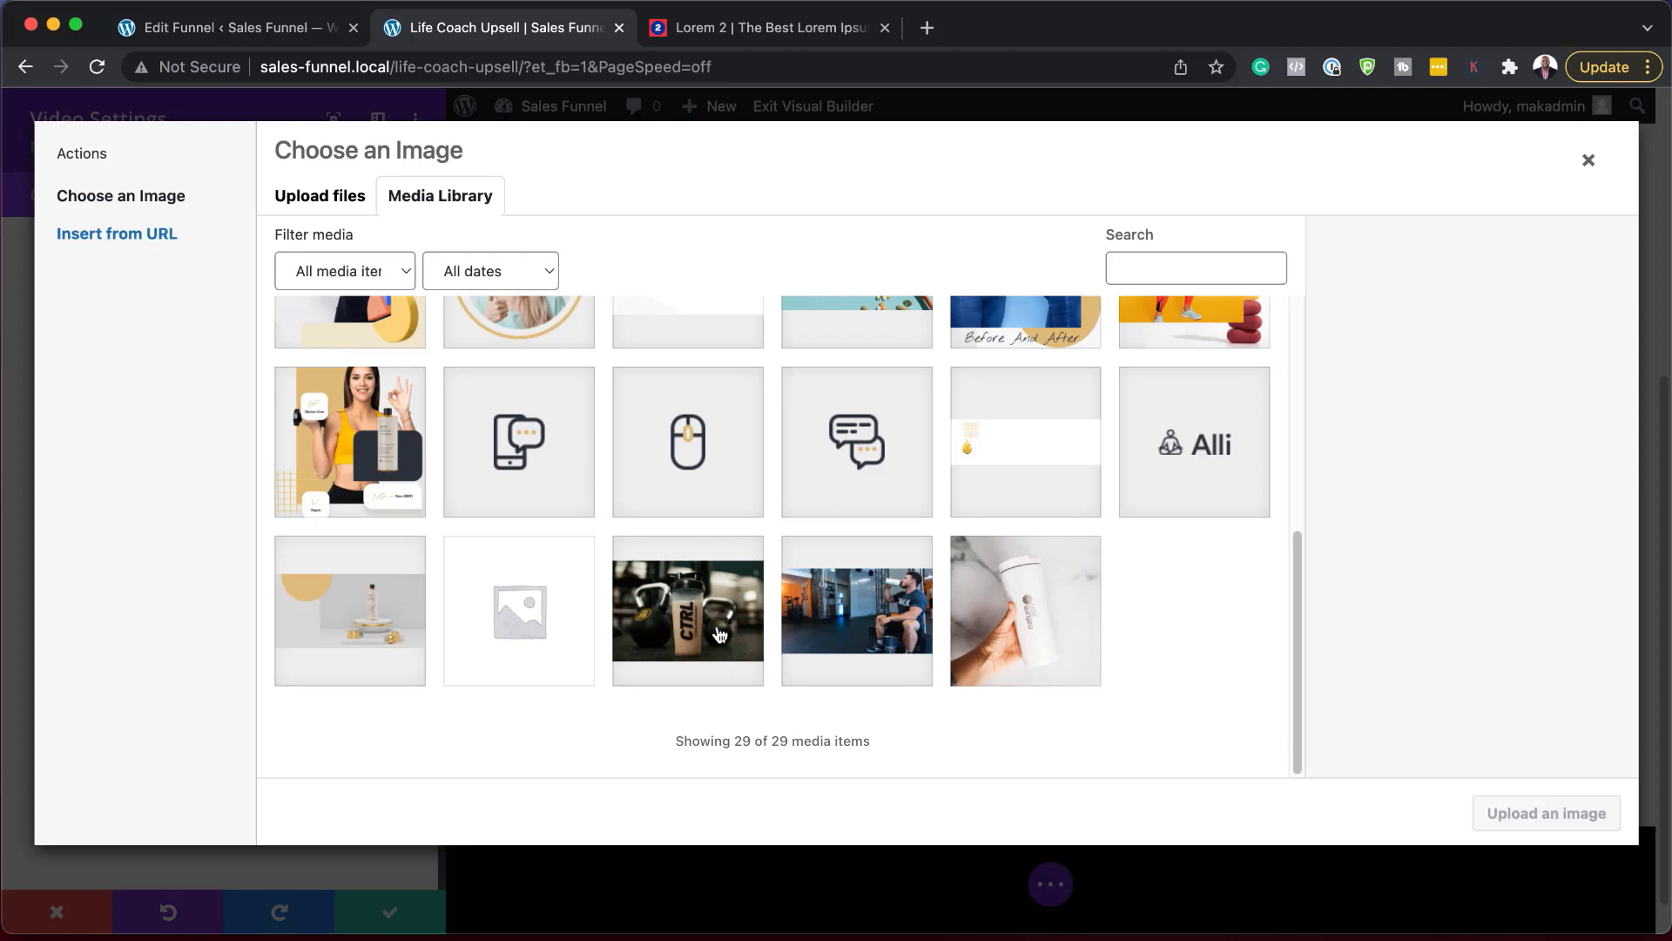
pyautogui.click(720, 635)
pyautogui.click(1594, 821)
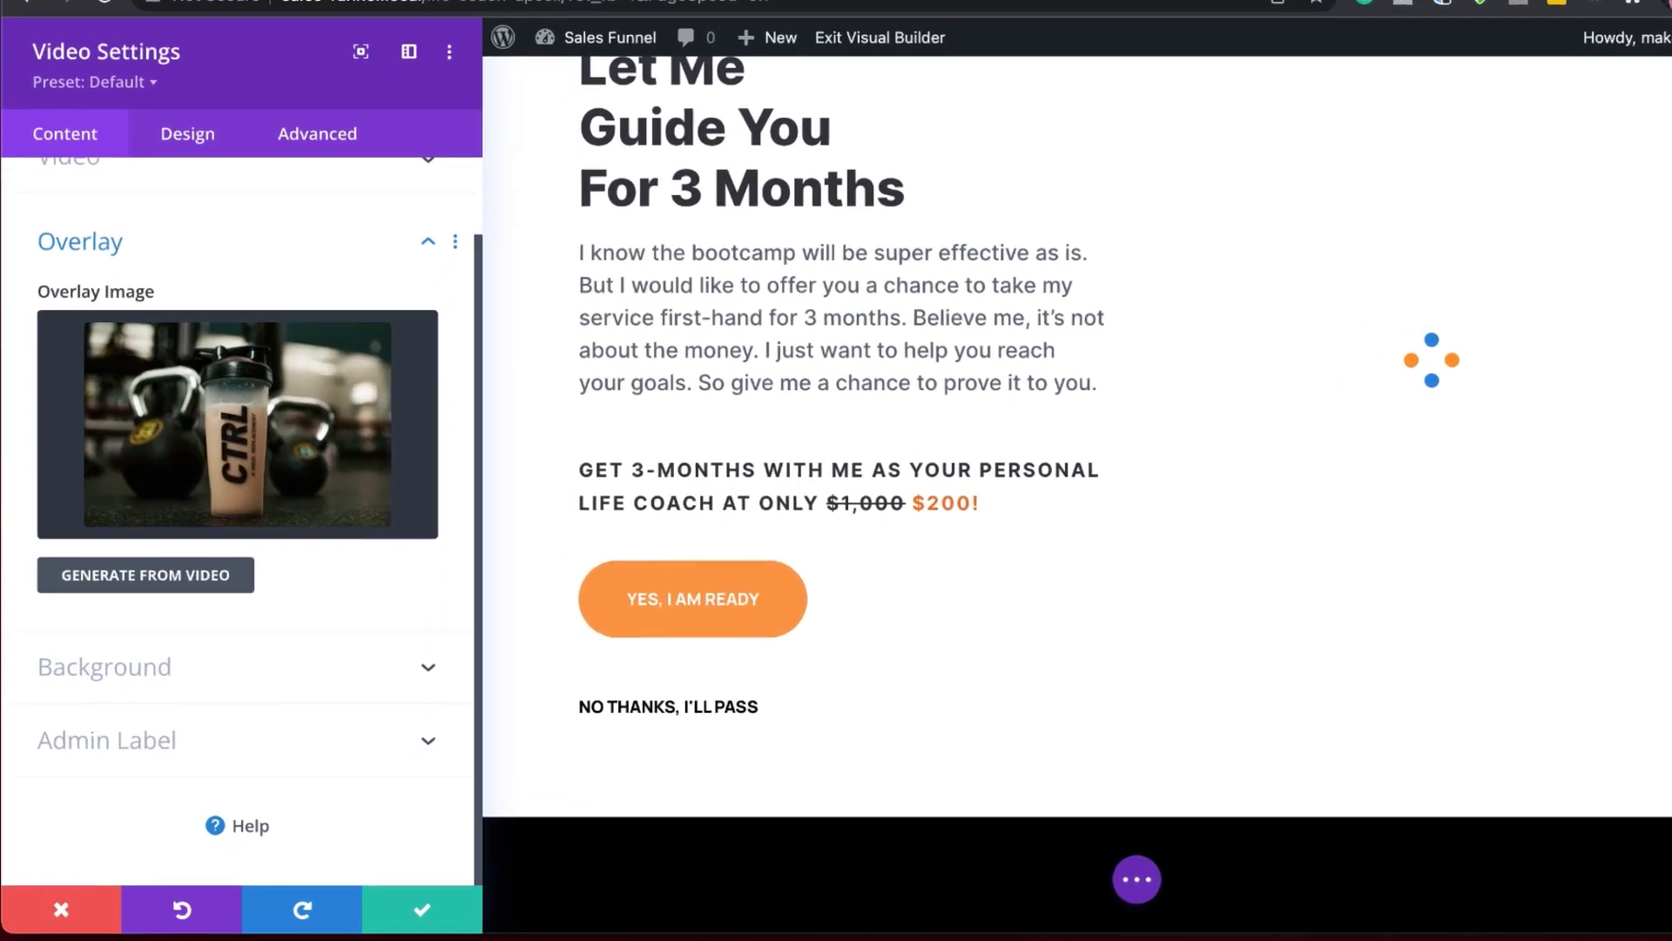
# Reduce the video module's play icon font size to 56px and save the video settings
pyautogui.click(195, 125)
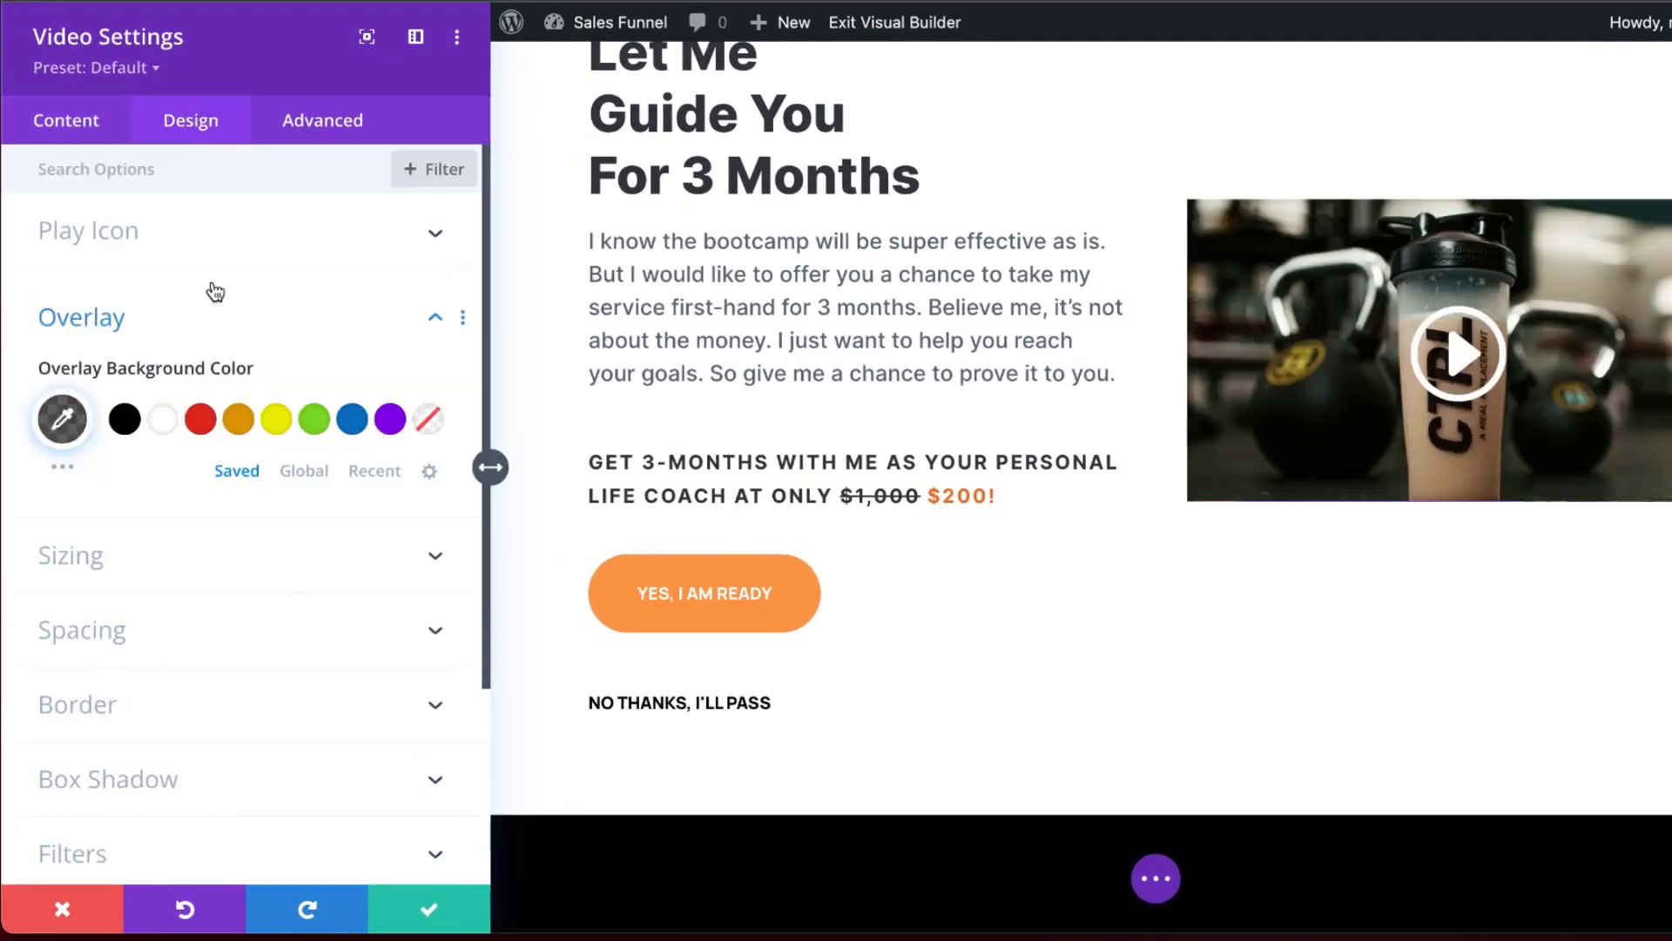
pyautogui.click(116, 242)
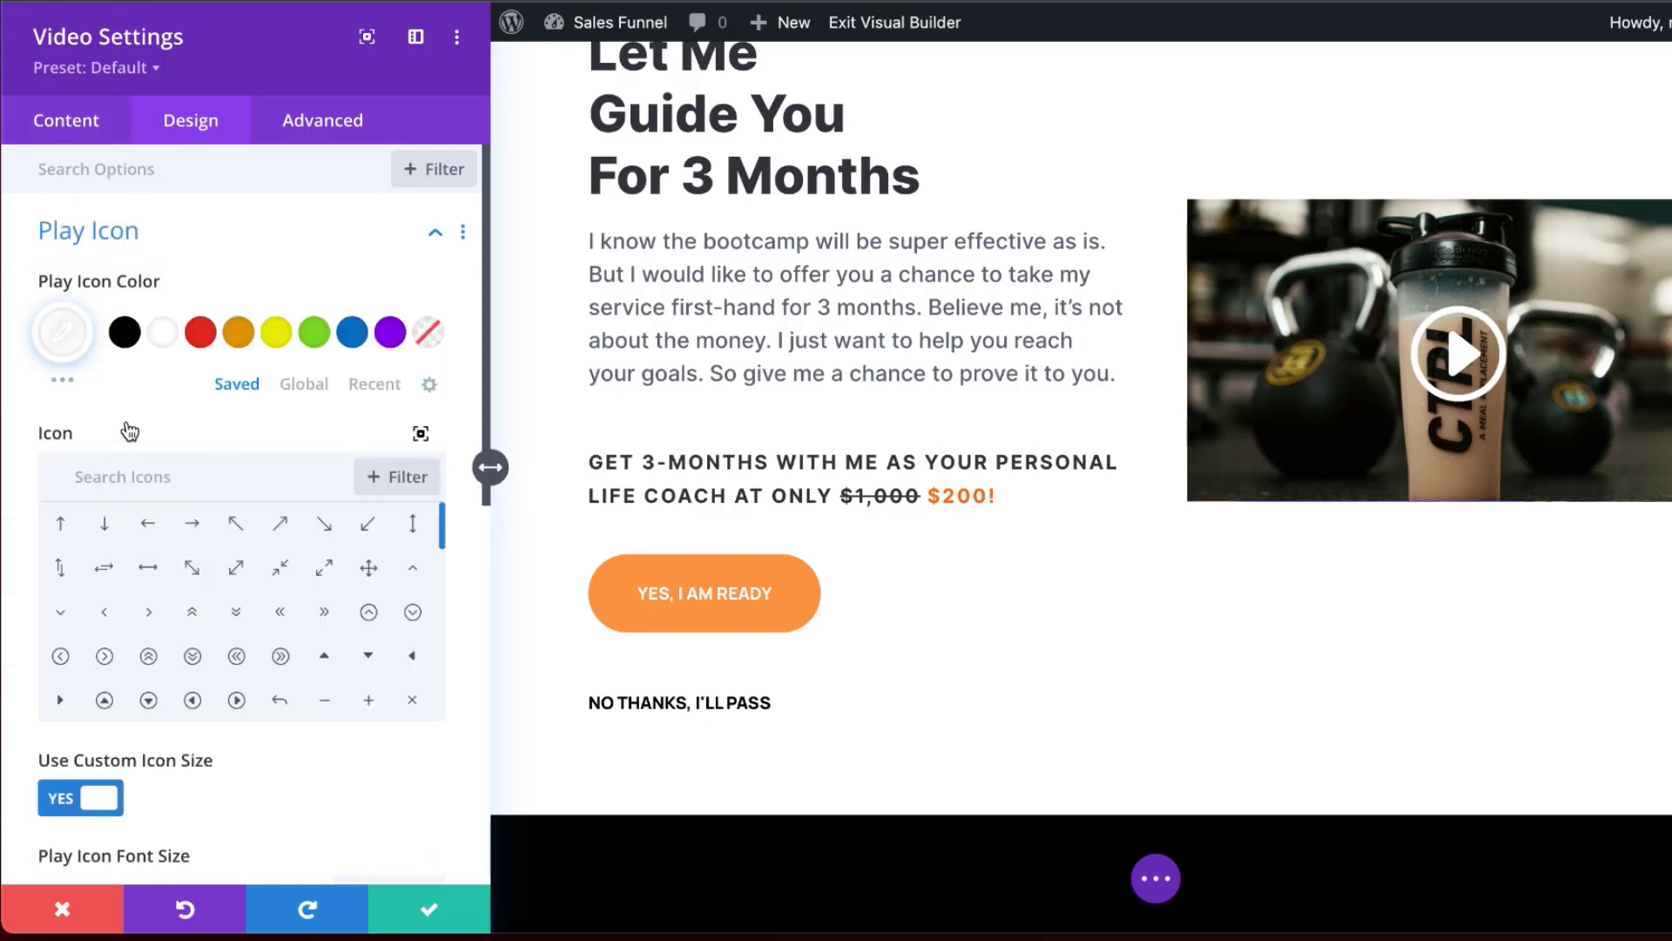
pyautogui.scroll(-10, 234, 728)
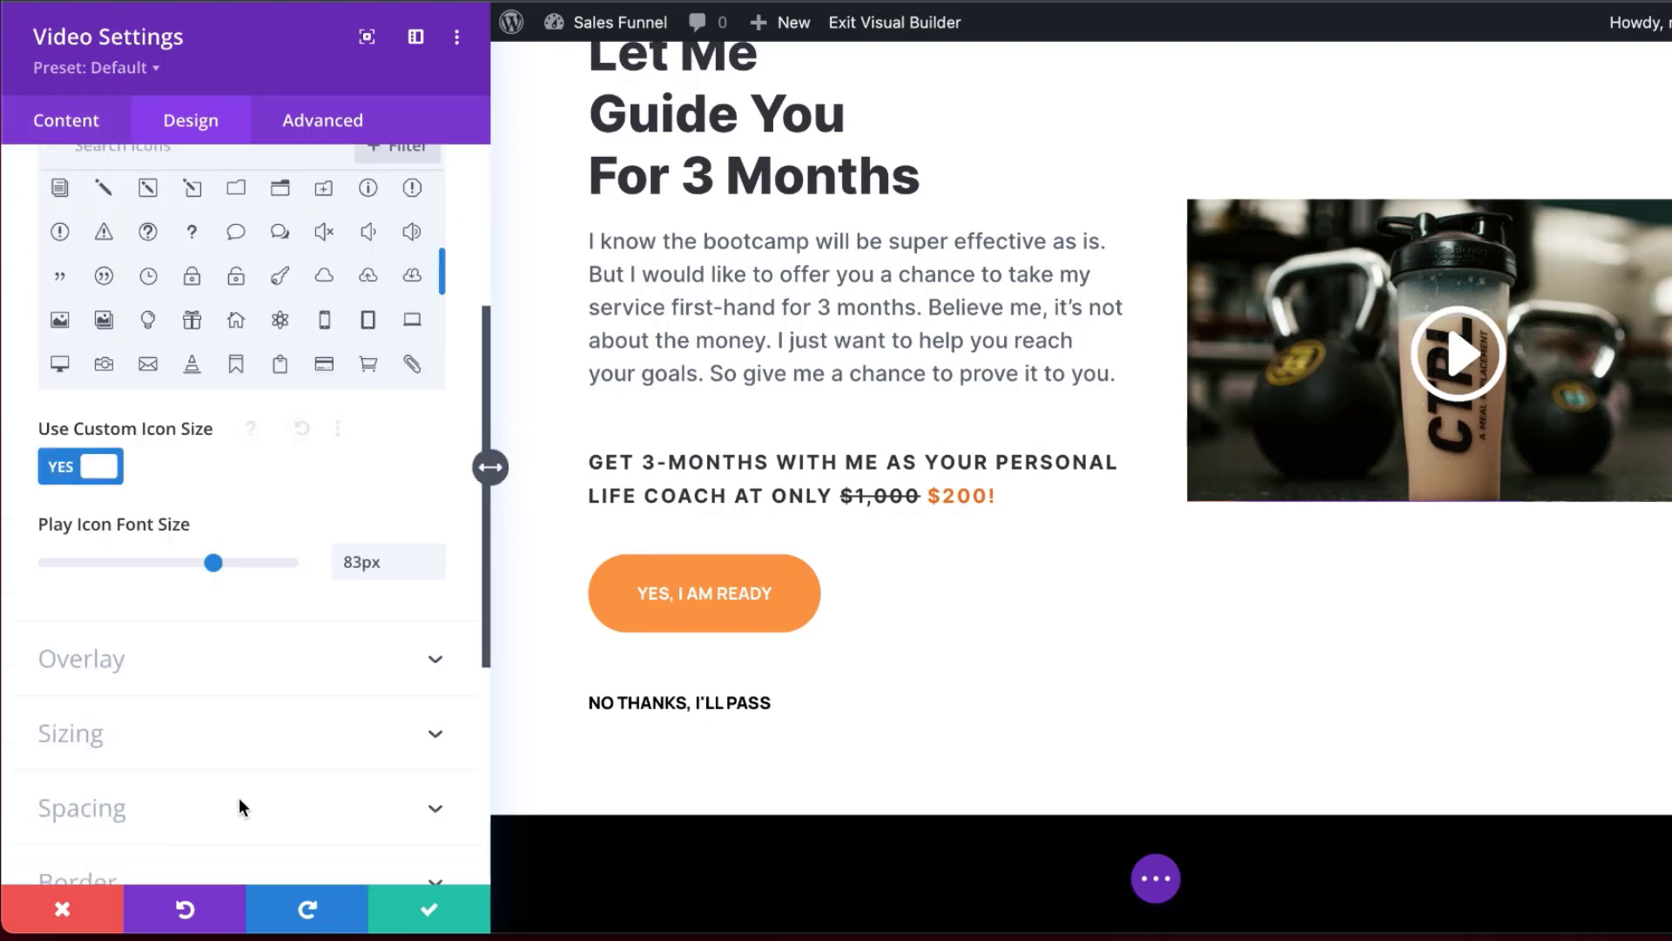
pyautogui.moveTo(214, 564); pyautogui.dragTo(161, 575)
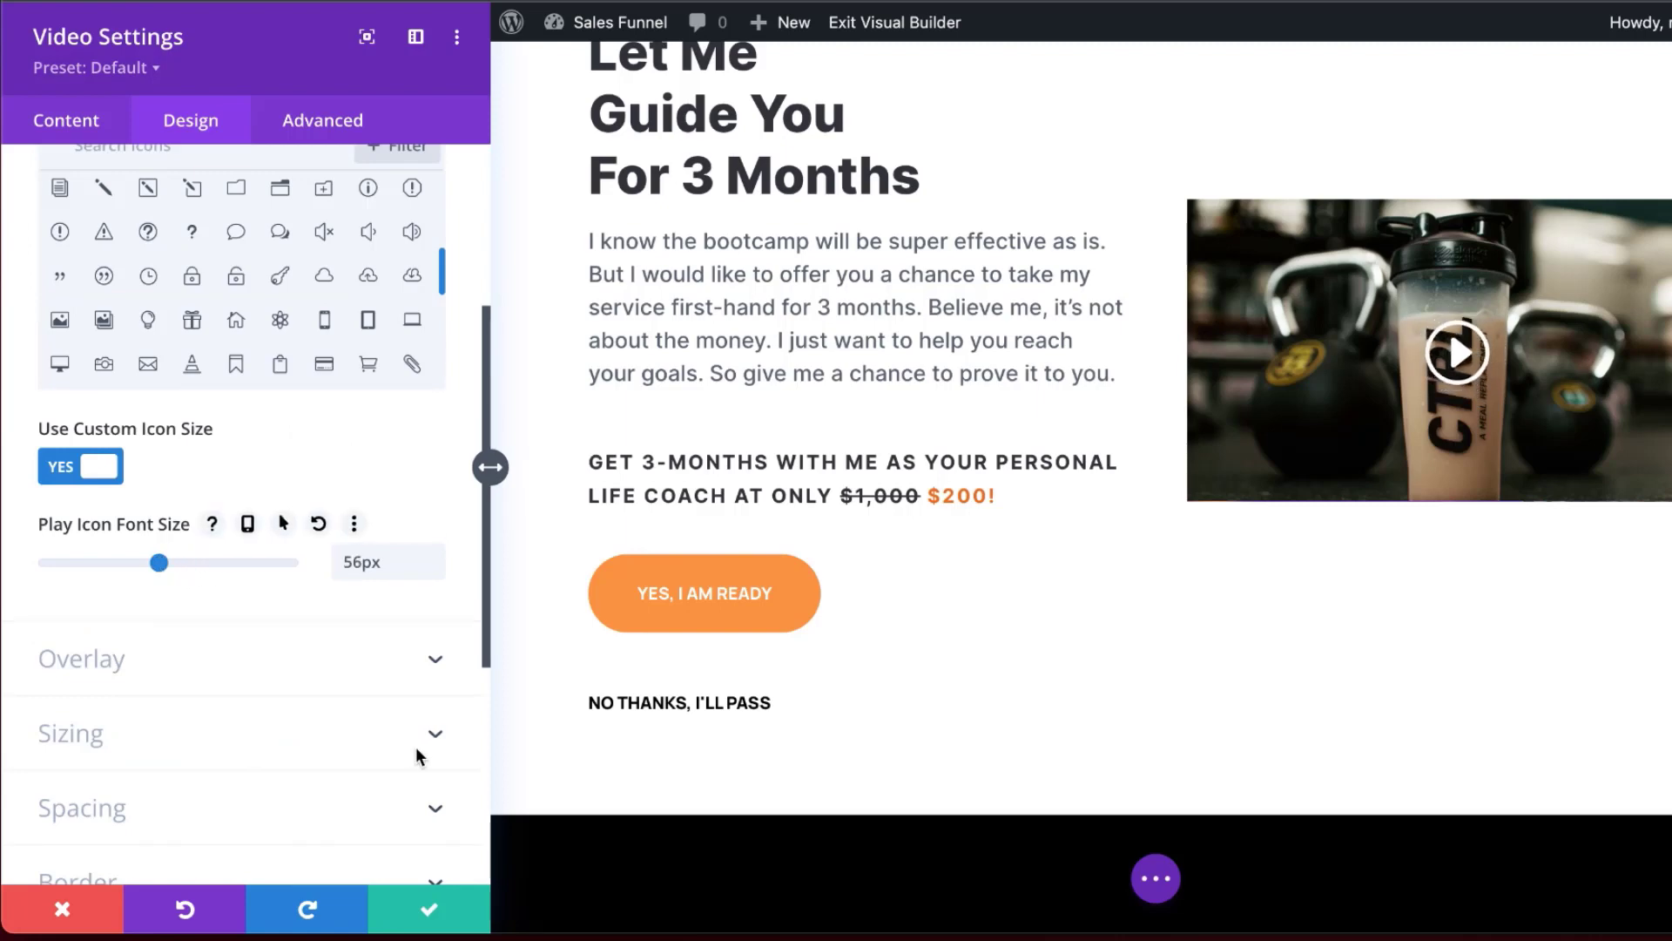
pyautogui.click(438, 908)
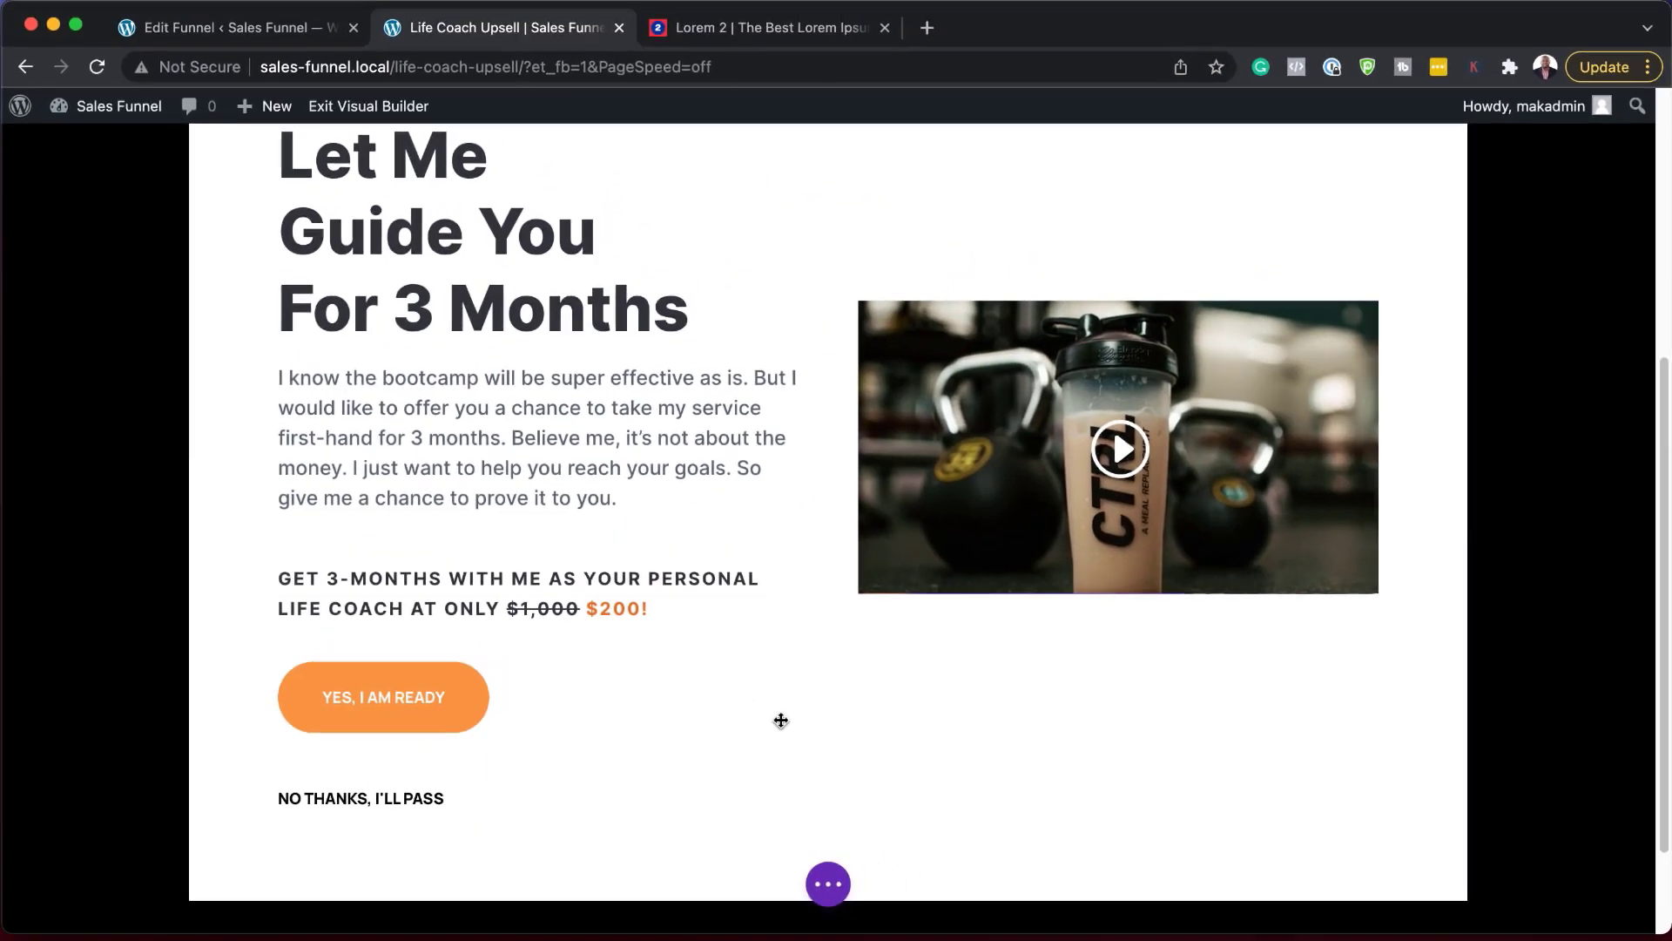
pyautogui.scroll(5, 1374, 775)
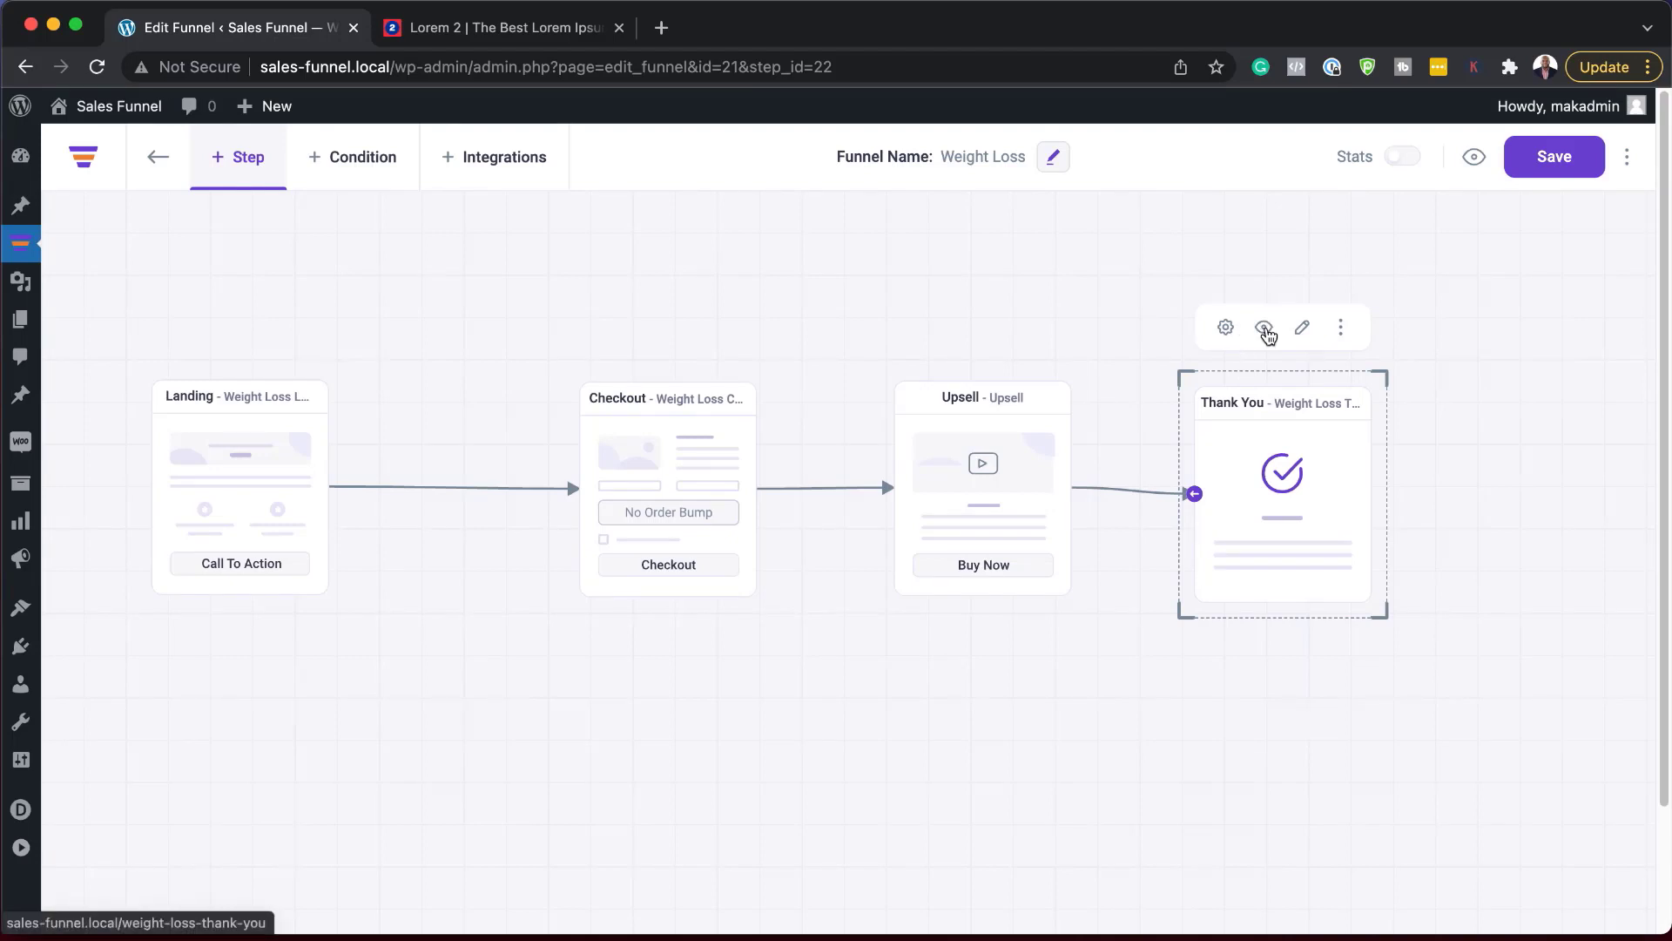
# Open the funnel's Thank You page, shorten its order heading to "Your order has been received.", save the text settings and exit the visual builder
pyautogui.click(1266, 328)
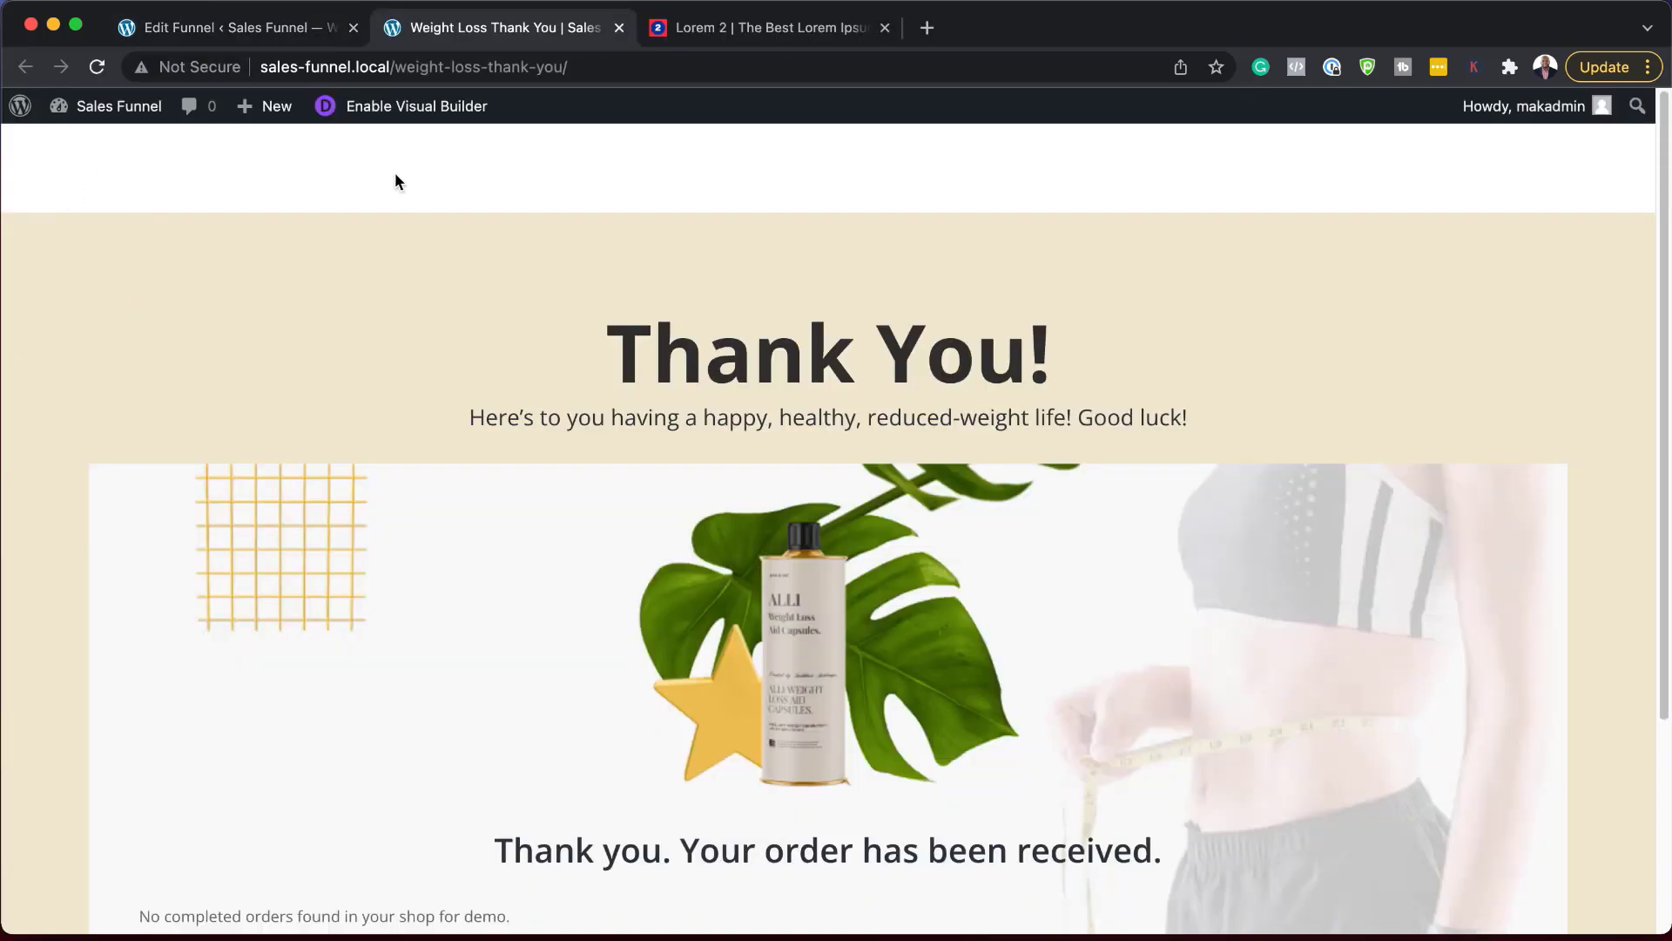
pyautogui.scroll(-2, 879, 584)
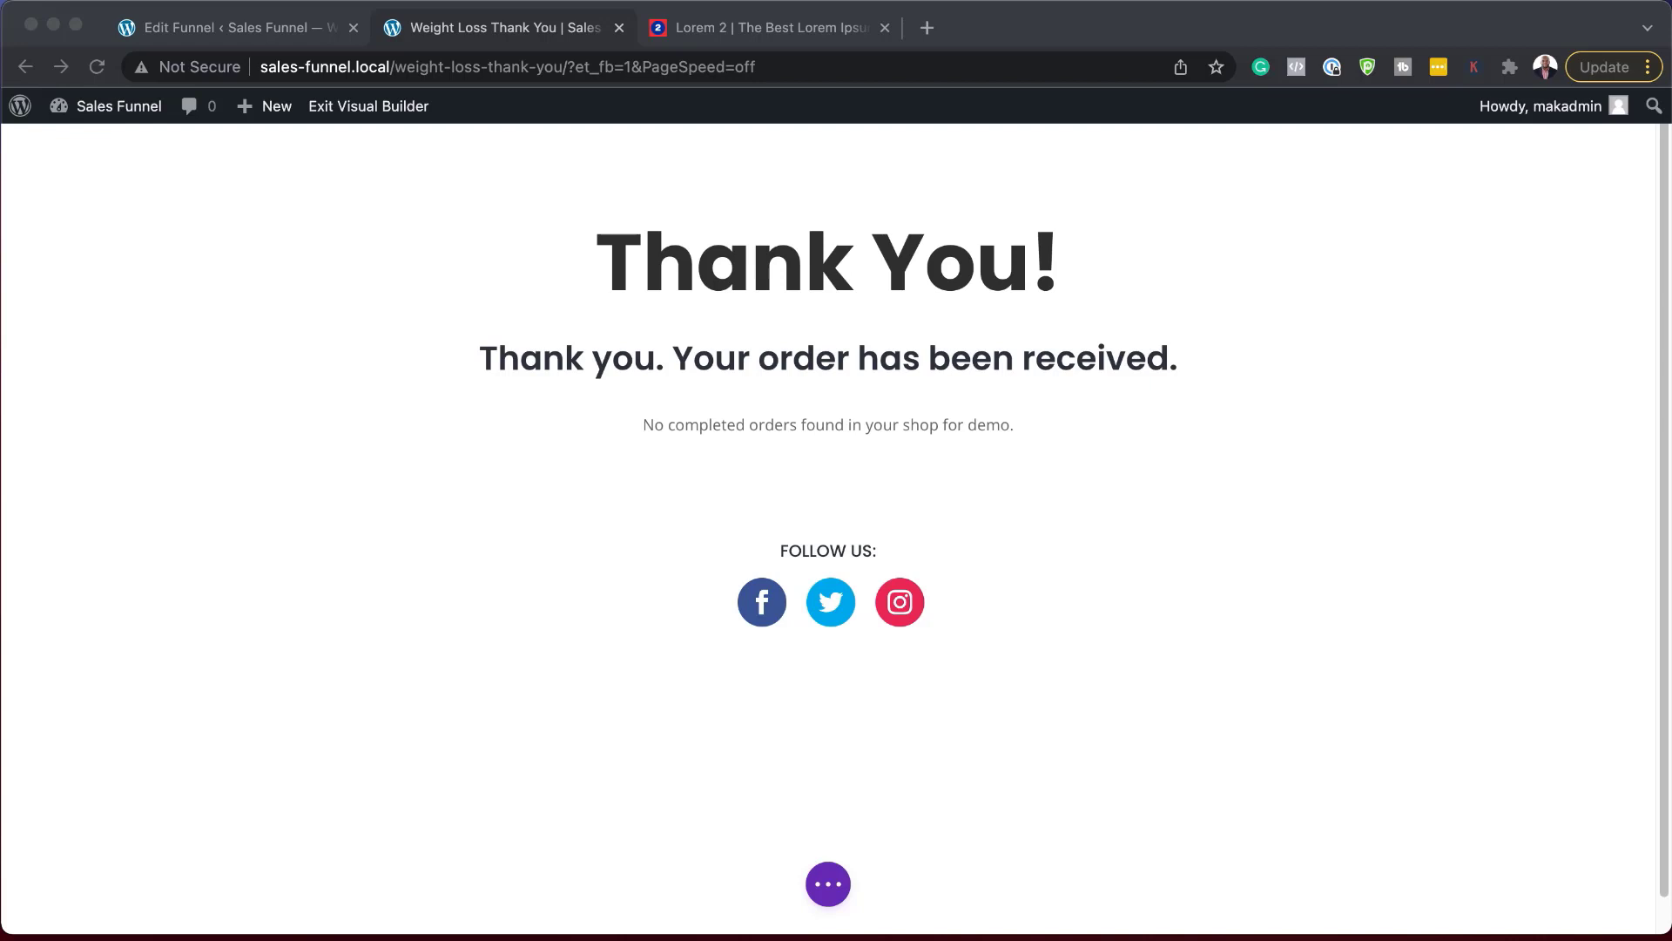
pyautogui.click(671, 364)
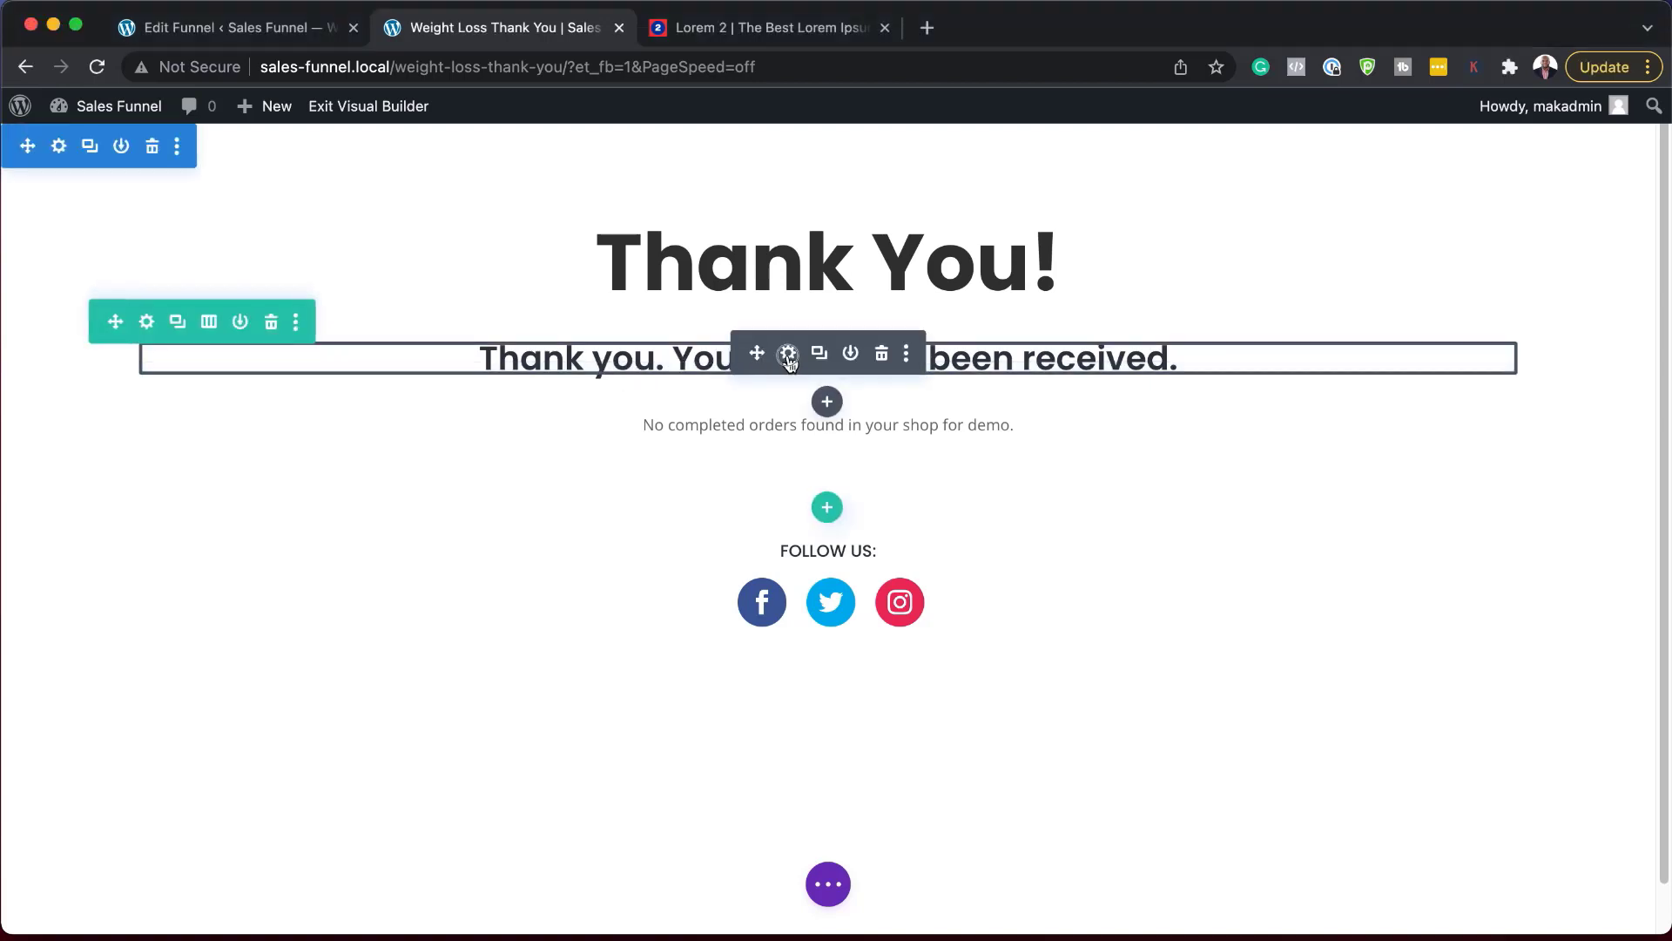
pyautogui.click(789, 355)
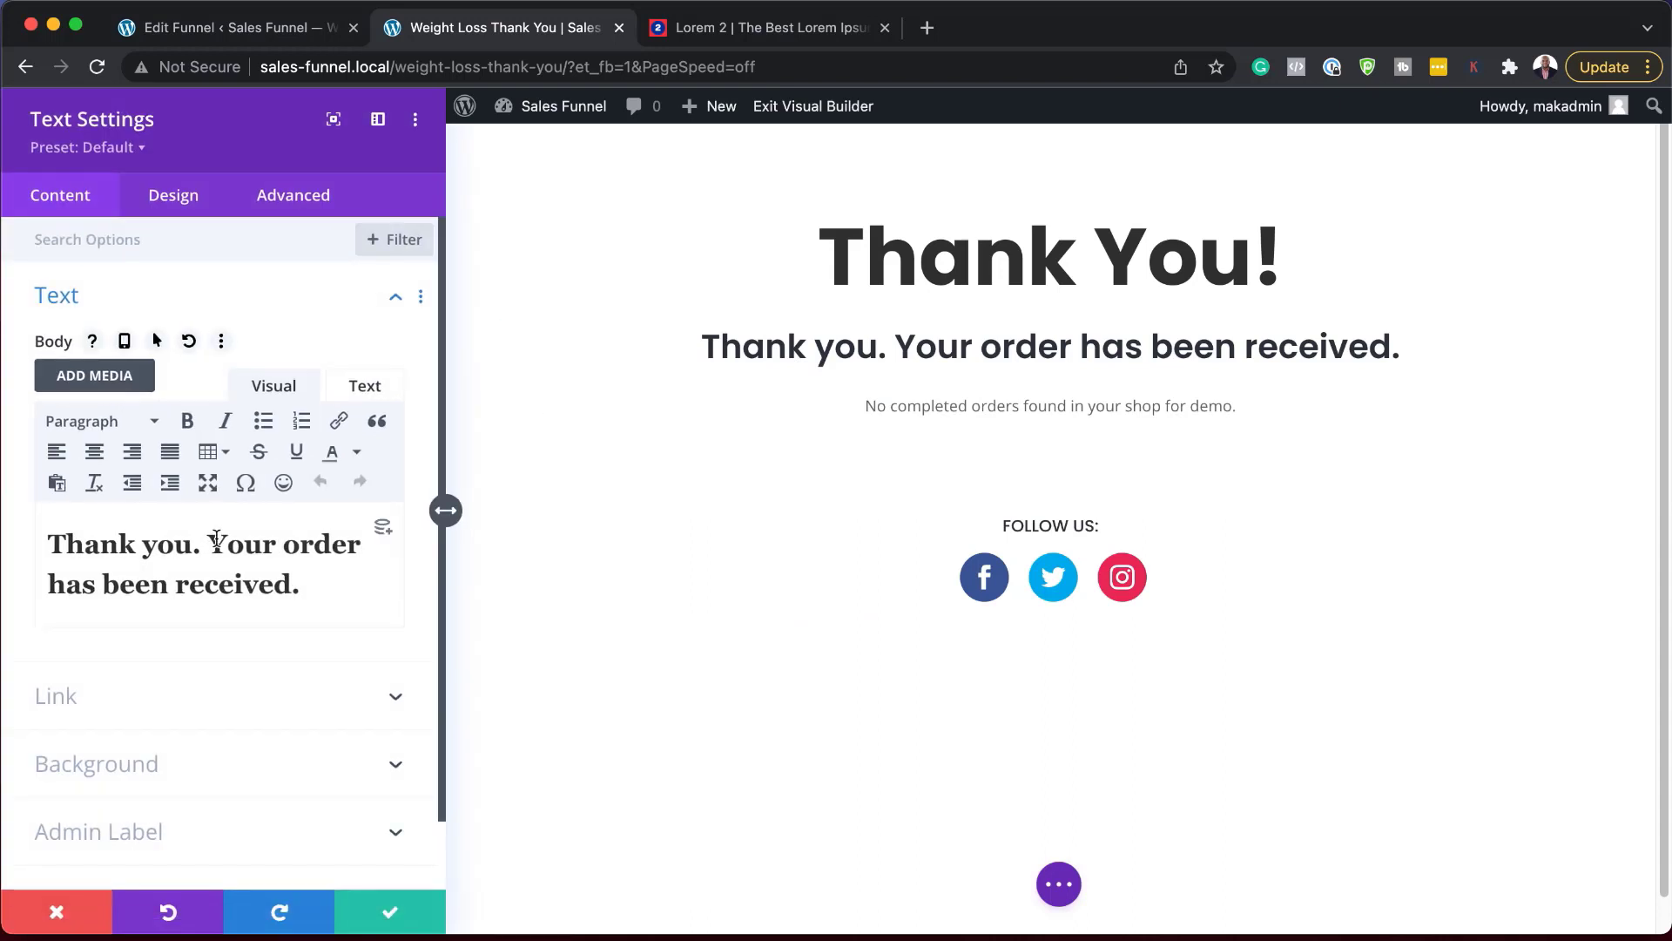
pyautogui.moveTo(213, 538); pyautogui.dragTo(48, 542)
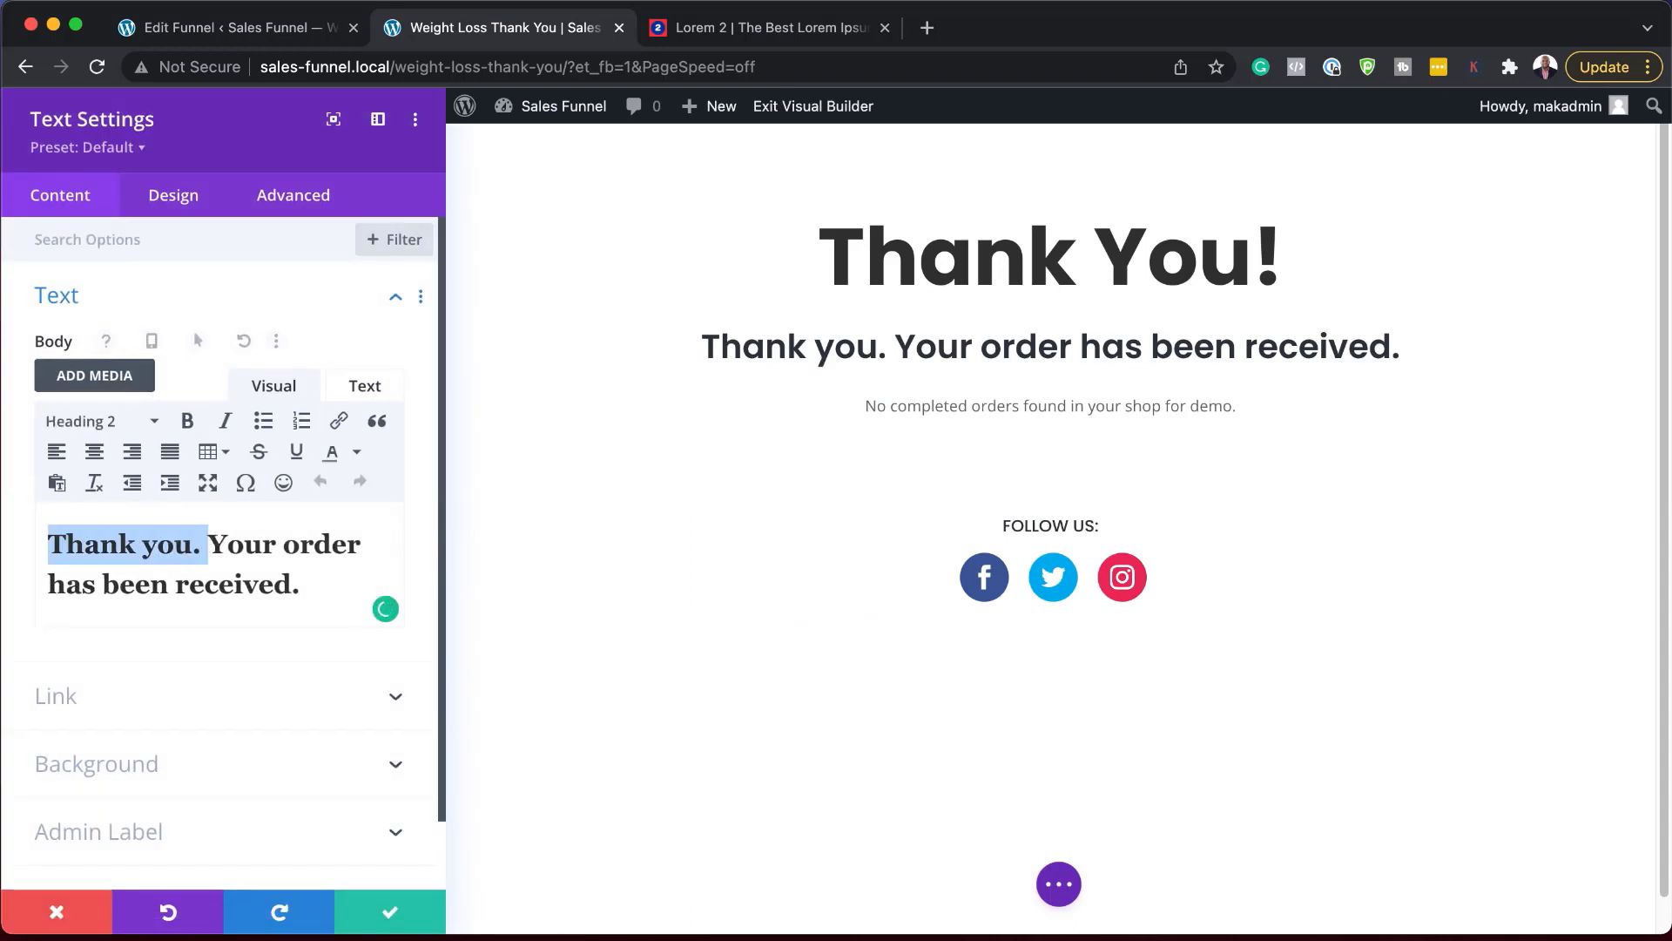
pyautogui.press('BackSpace')
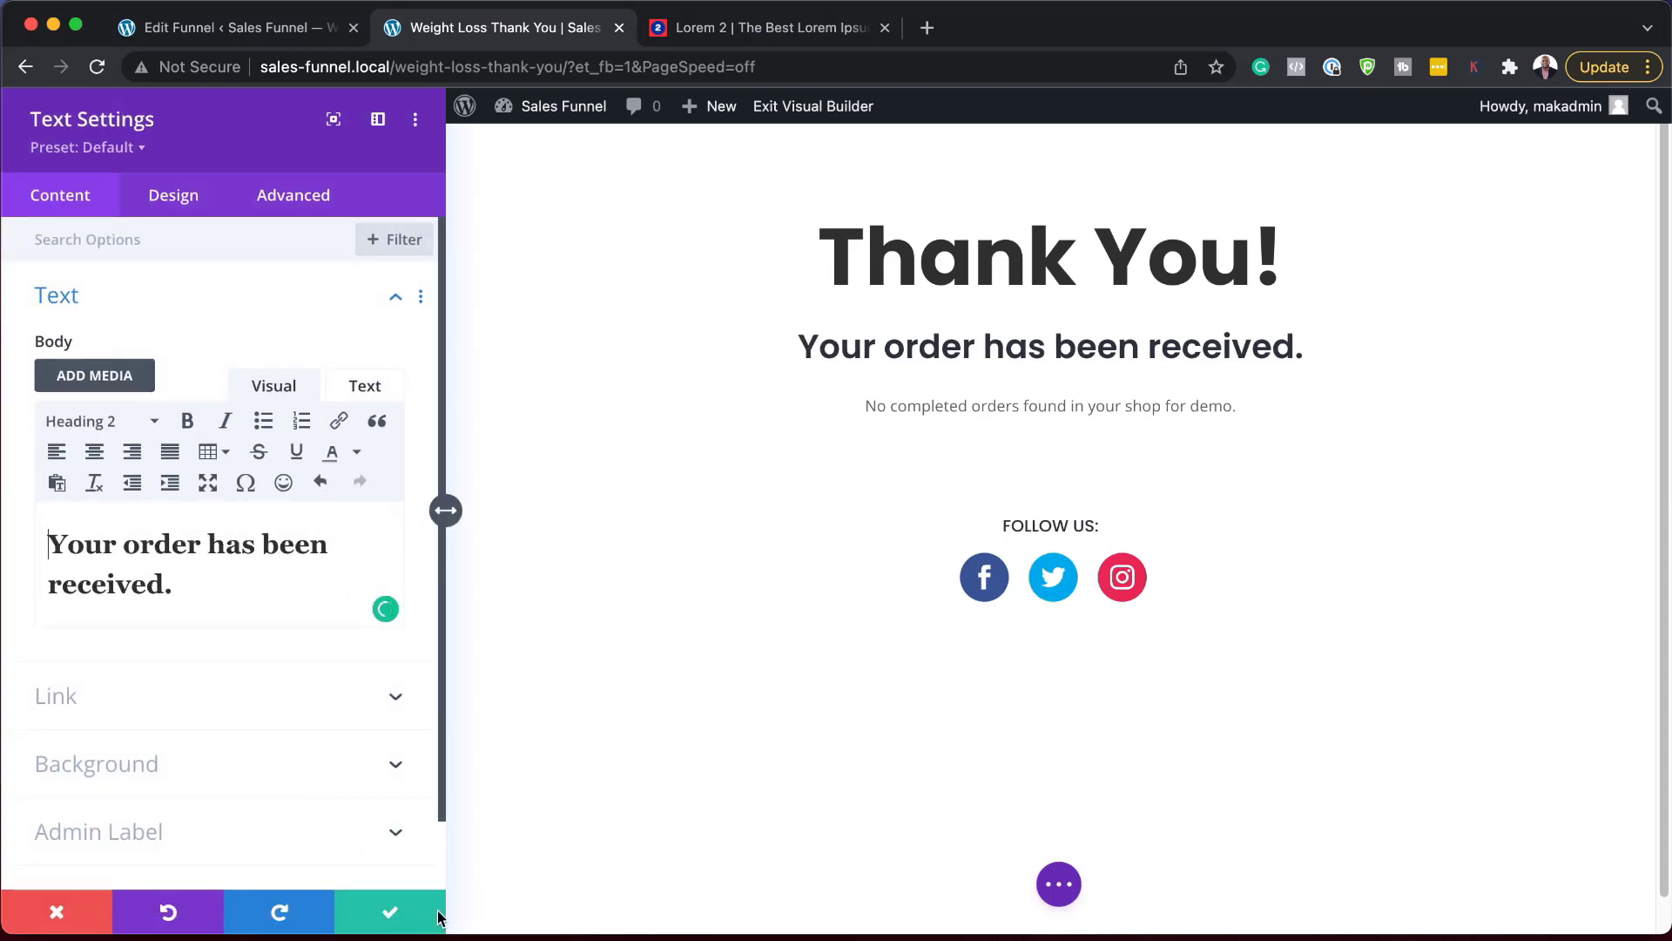
pyautogui.click(391, 912)
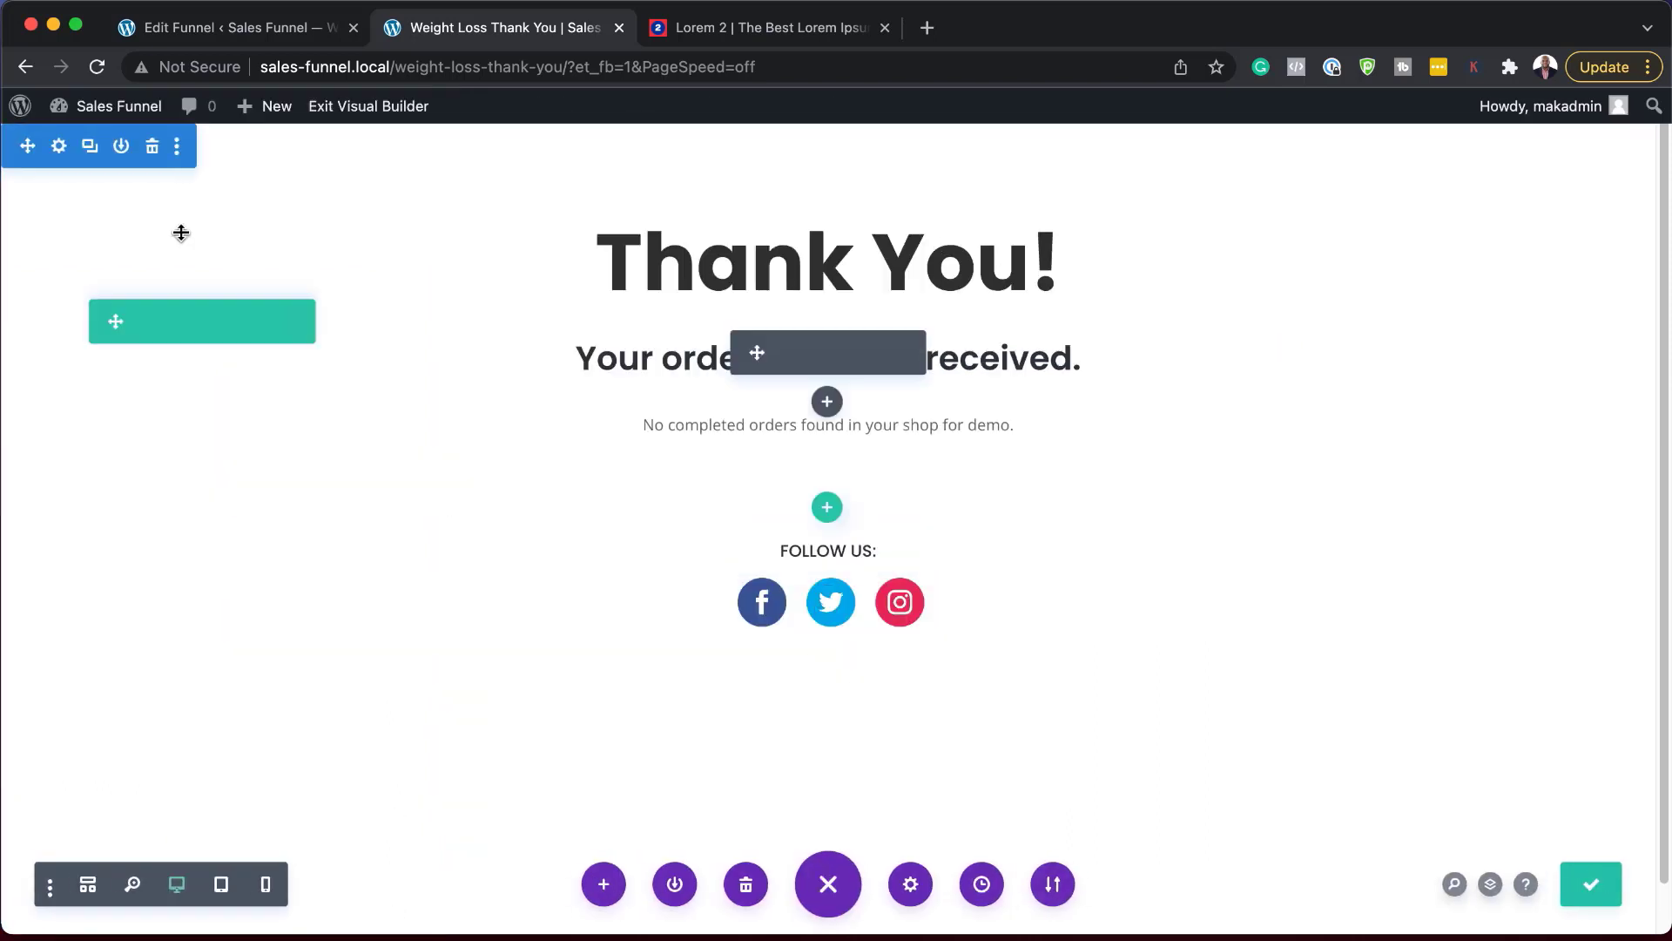
pyautogui.click(344, 114)
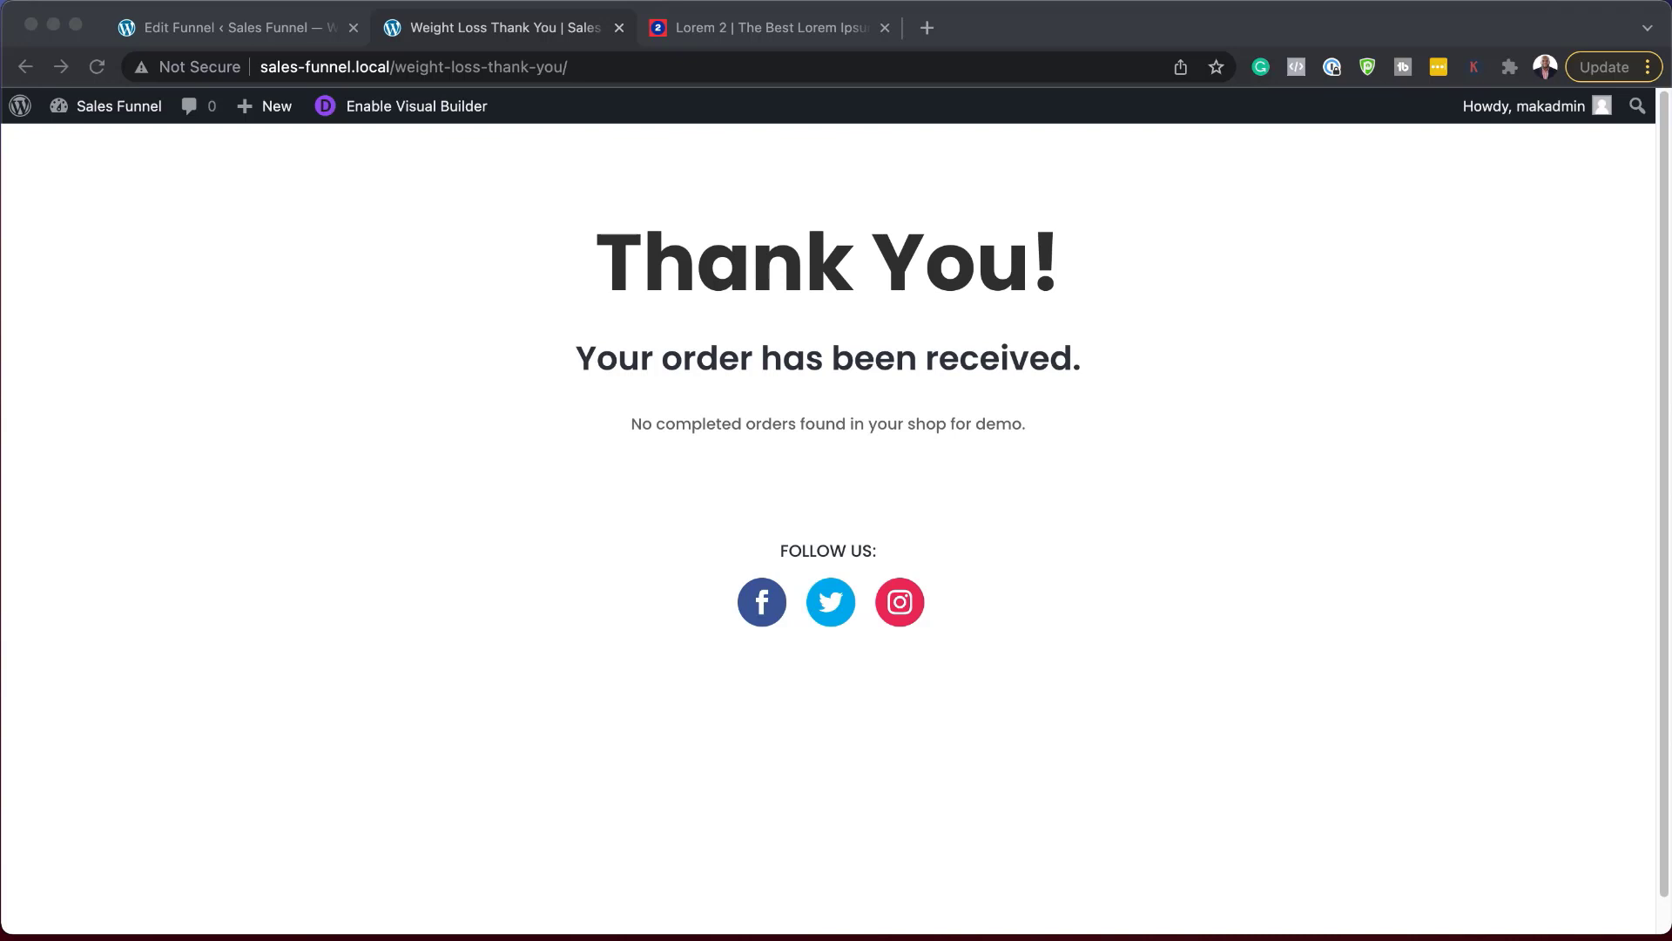
# Return to the funnel editor, space the Checkout and Upsell steps more evenly between Landing and Thank You, and turn on Stats
pyautogui.click(278, 32)
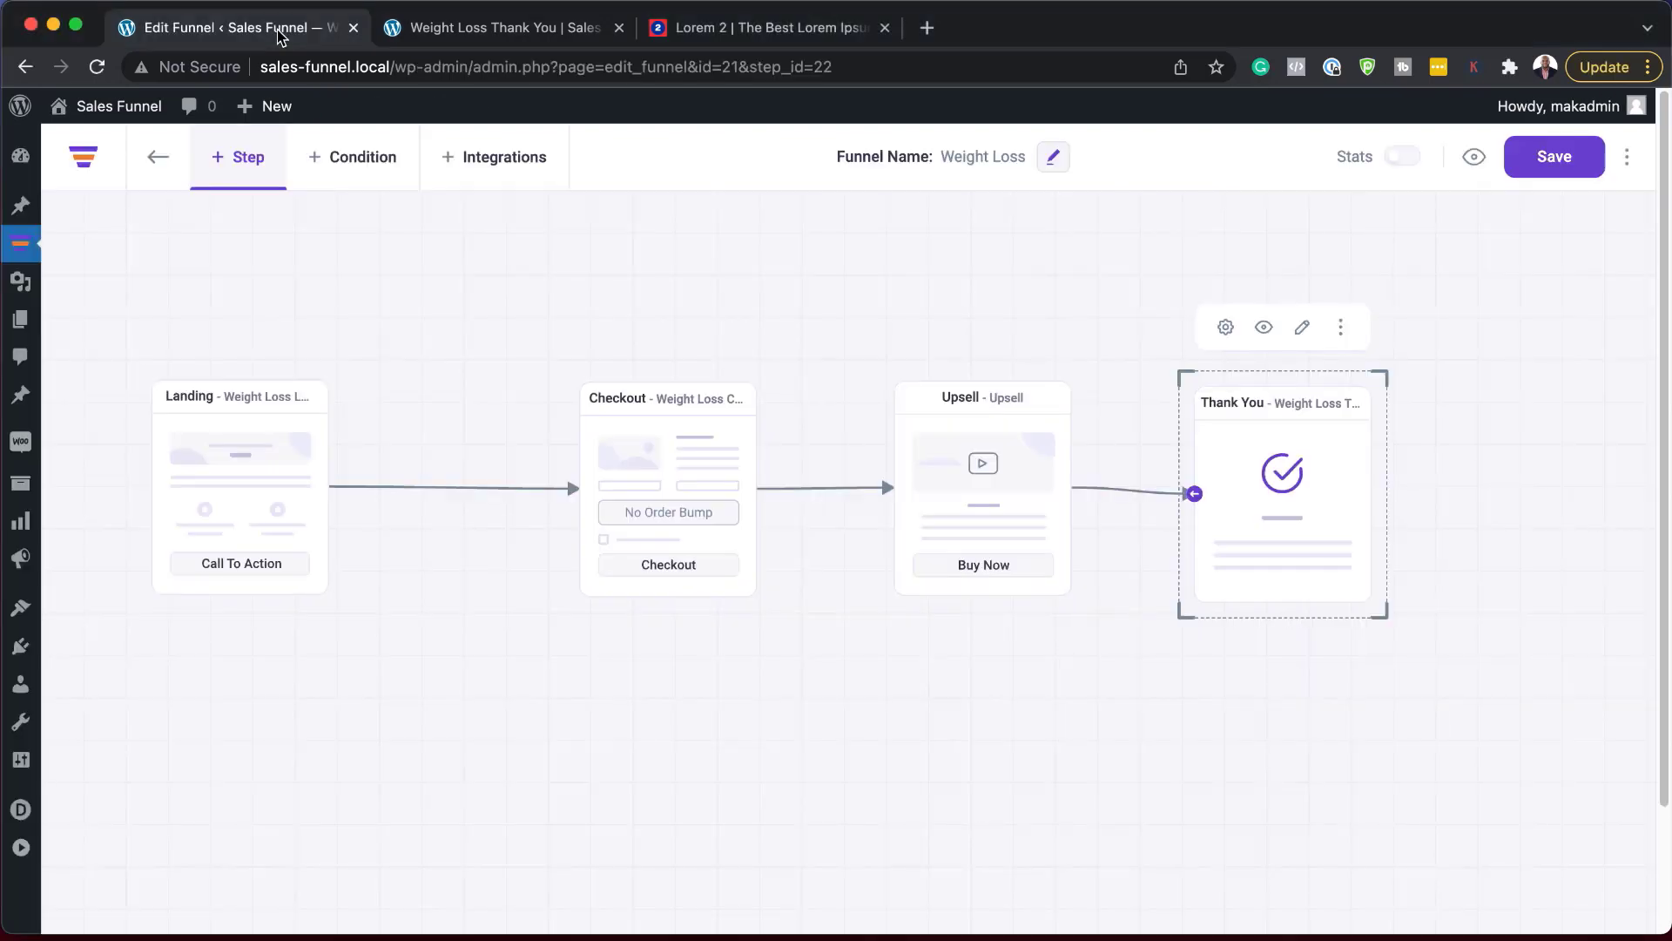
pyautogui.moveTo(648, 447); pyautogui.dragTo(595, 444)
pyautogui.moveTo(982, 469); pyautogui.dragTo(1016, 460)
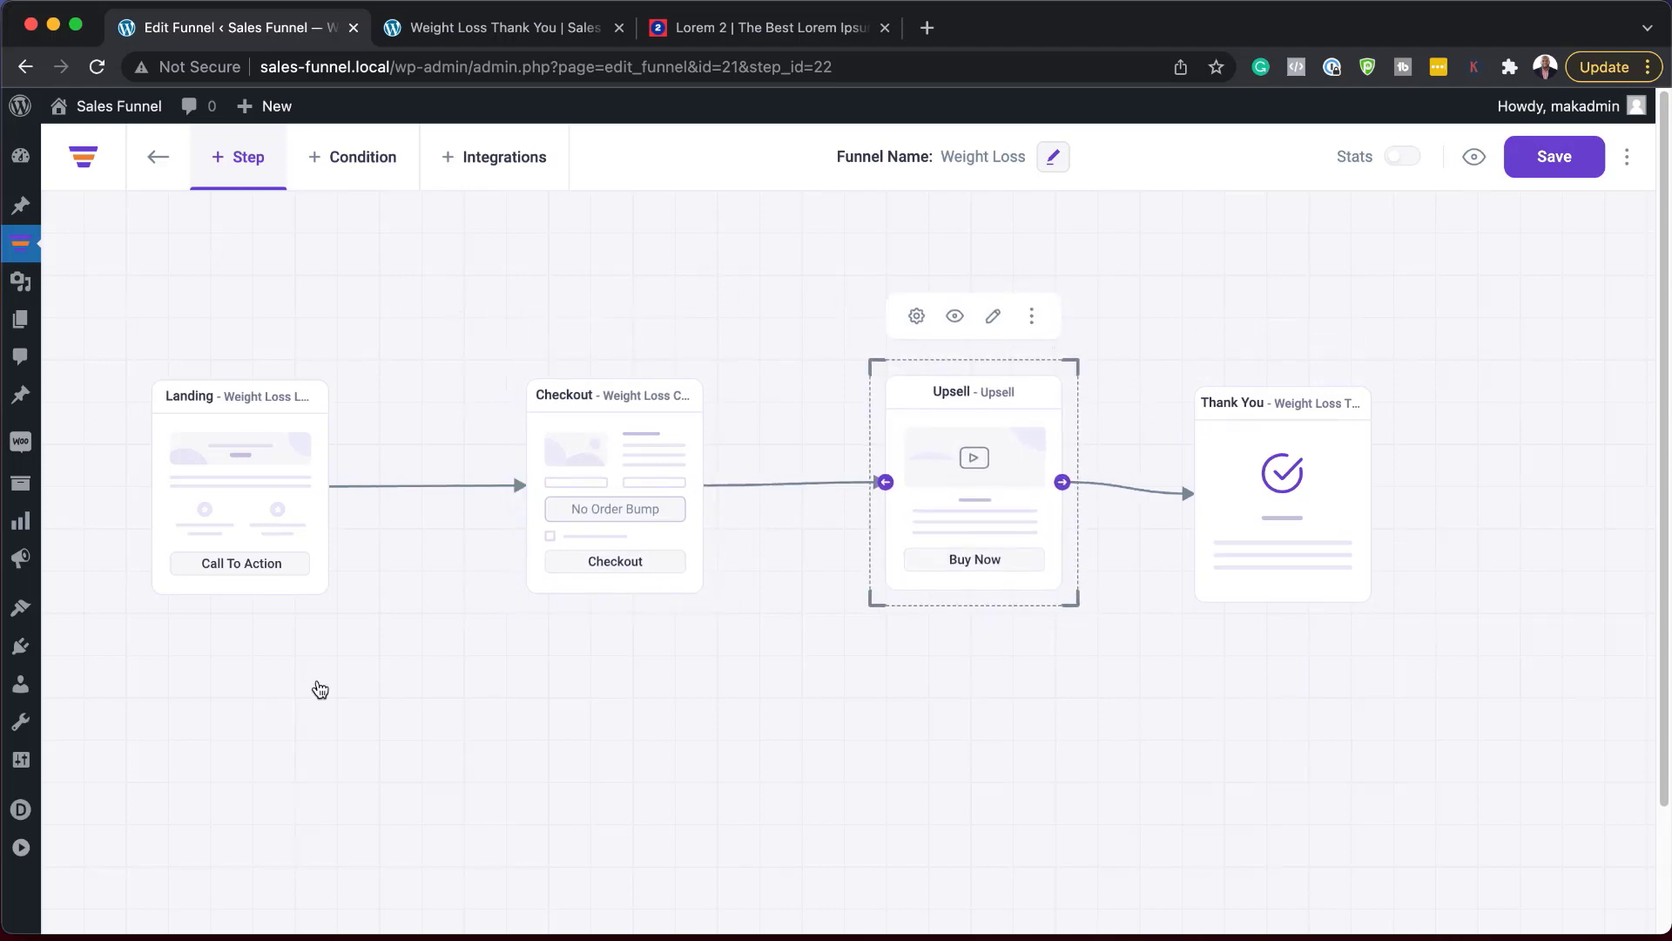
pyautogui.click(1124, 707)
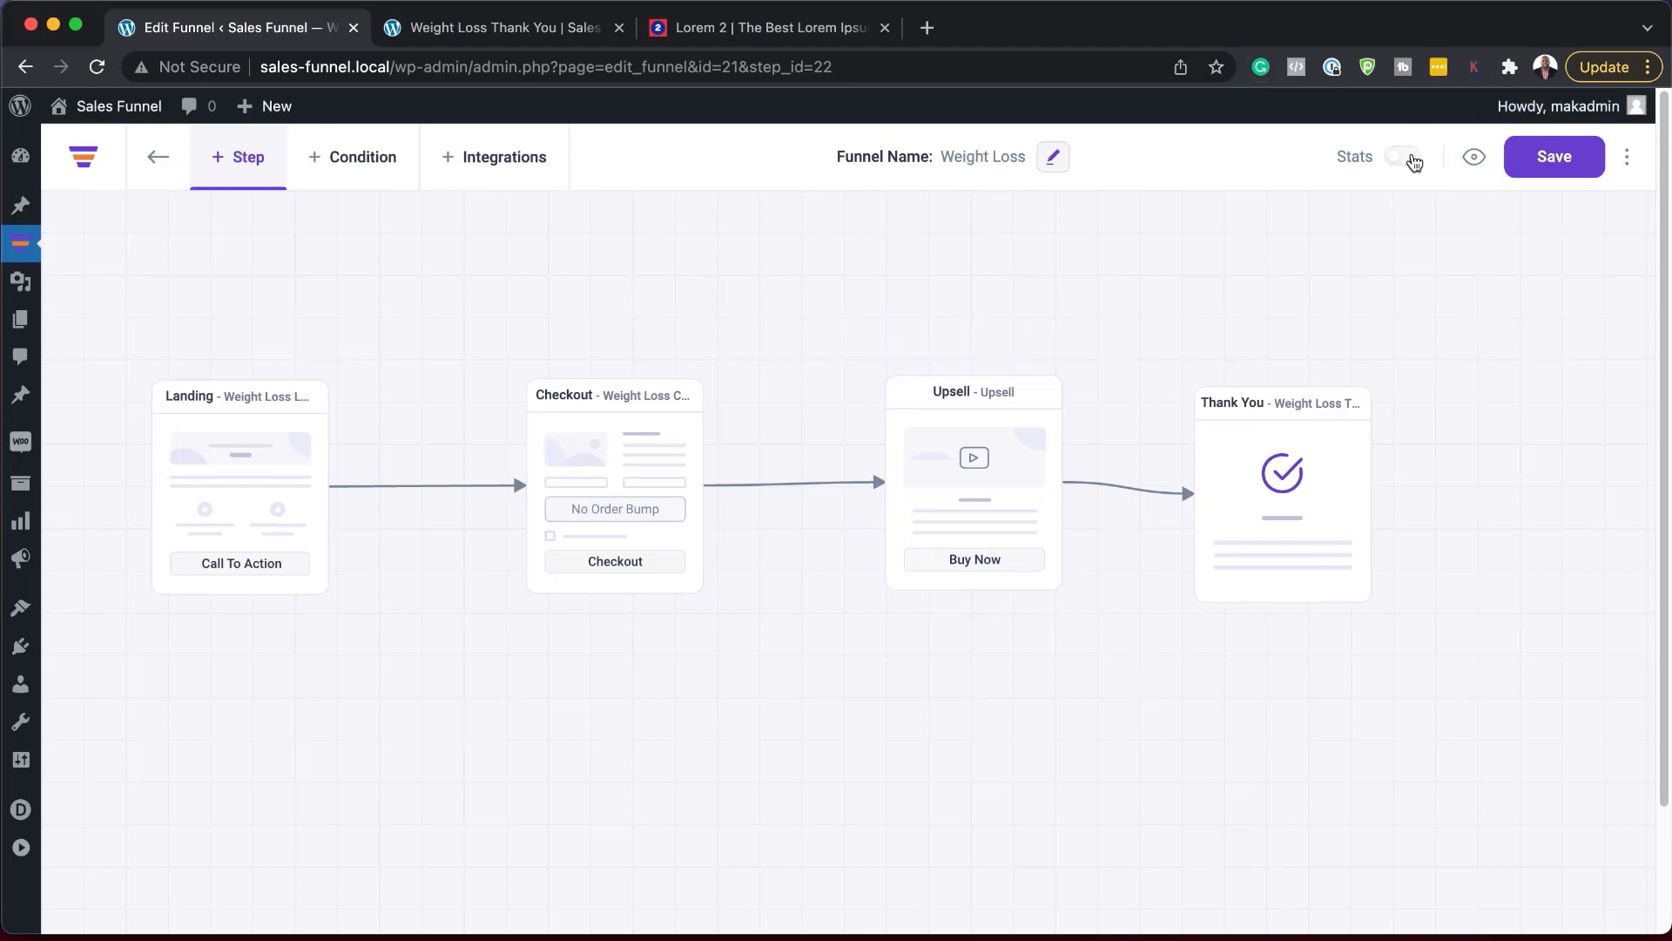
pyautogui.click(1406, 157)
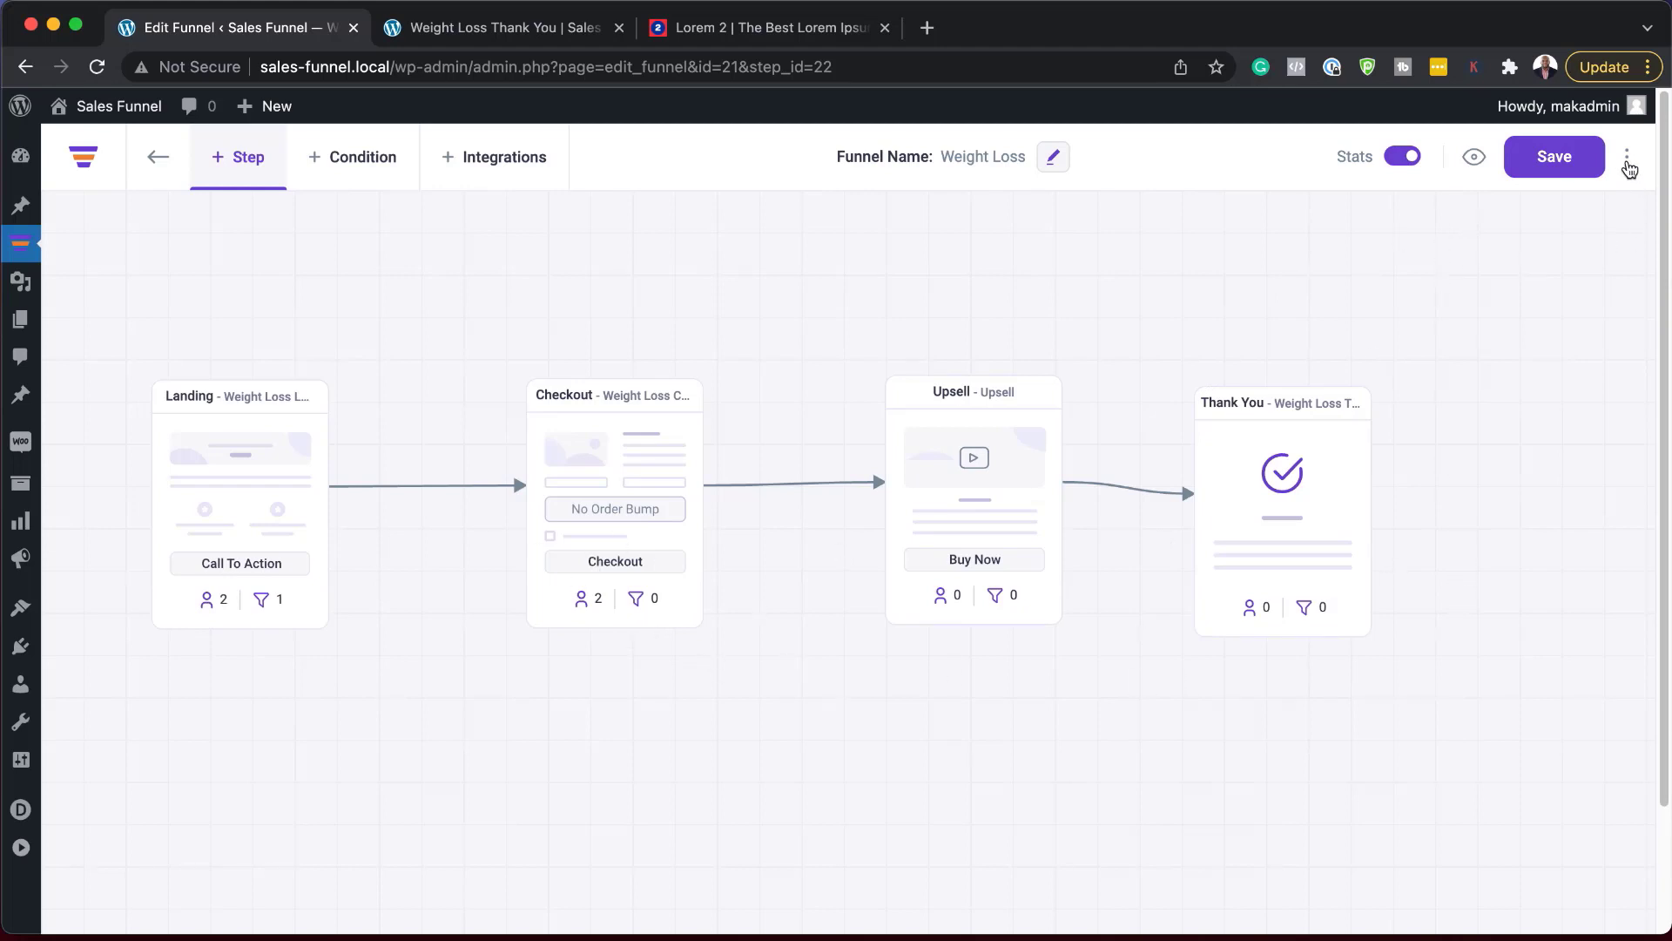
# Examine the funnel's Analytics, including its sales figures, revenue and visitor charts, and the date-range and comparison options
pyautogui.click(1630, 166)
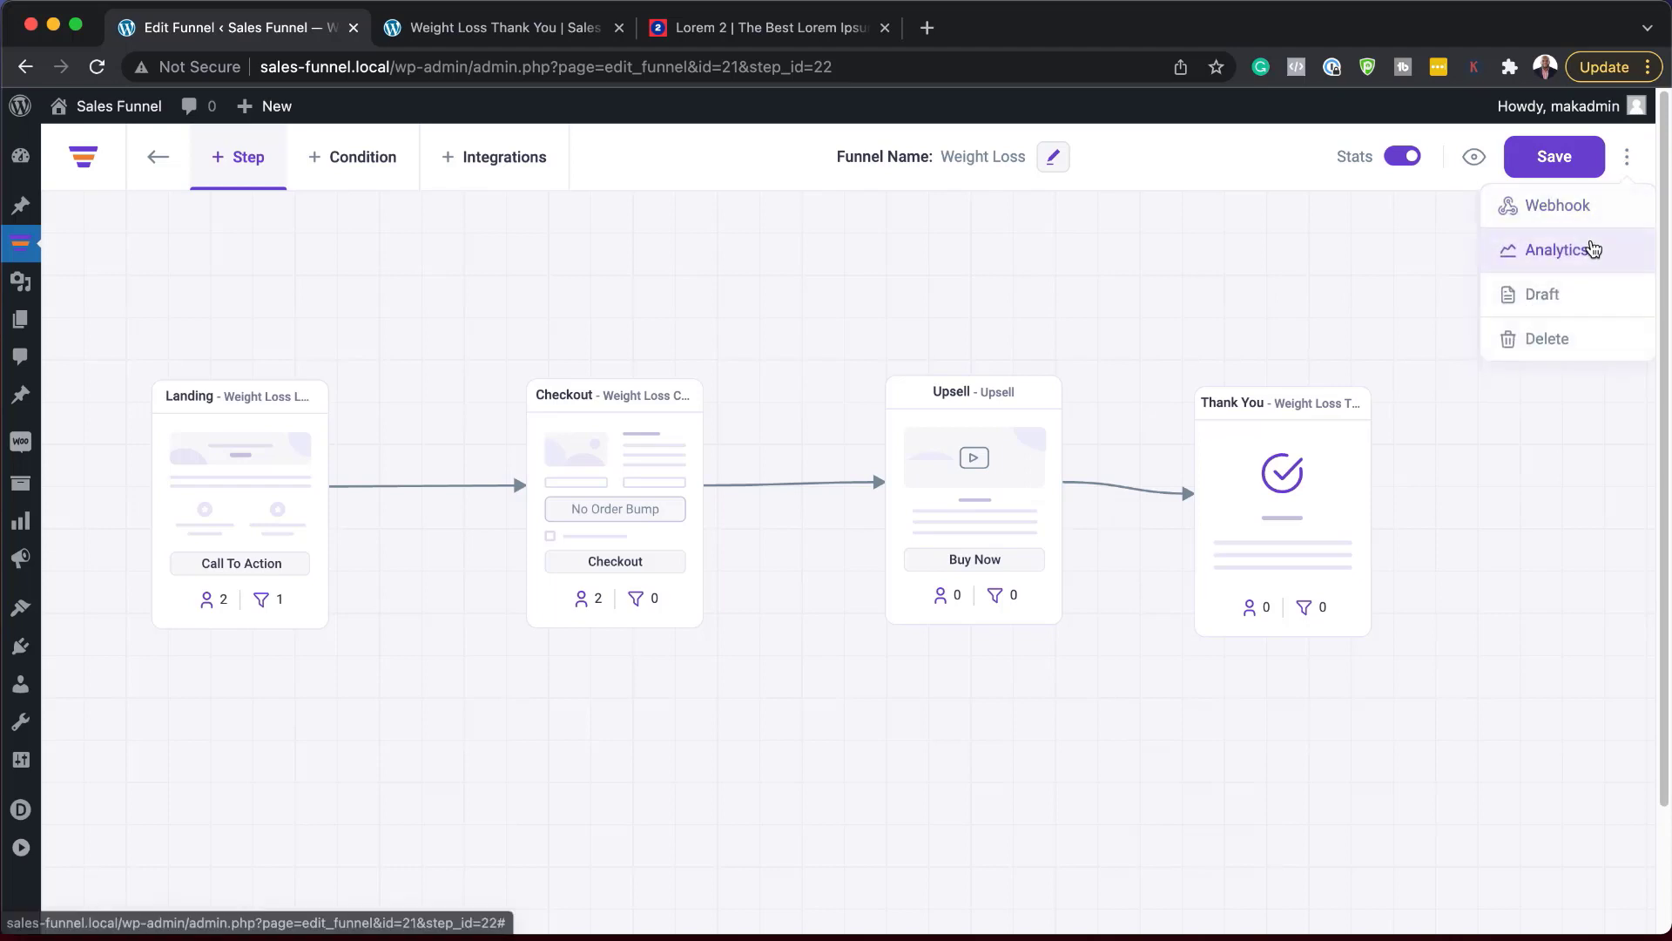
pyautogui.click(1587, 258)
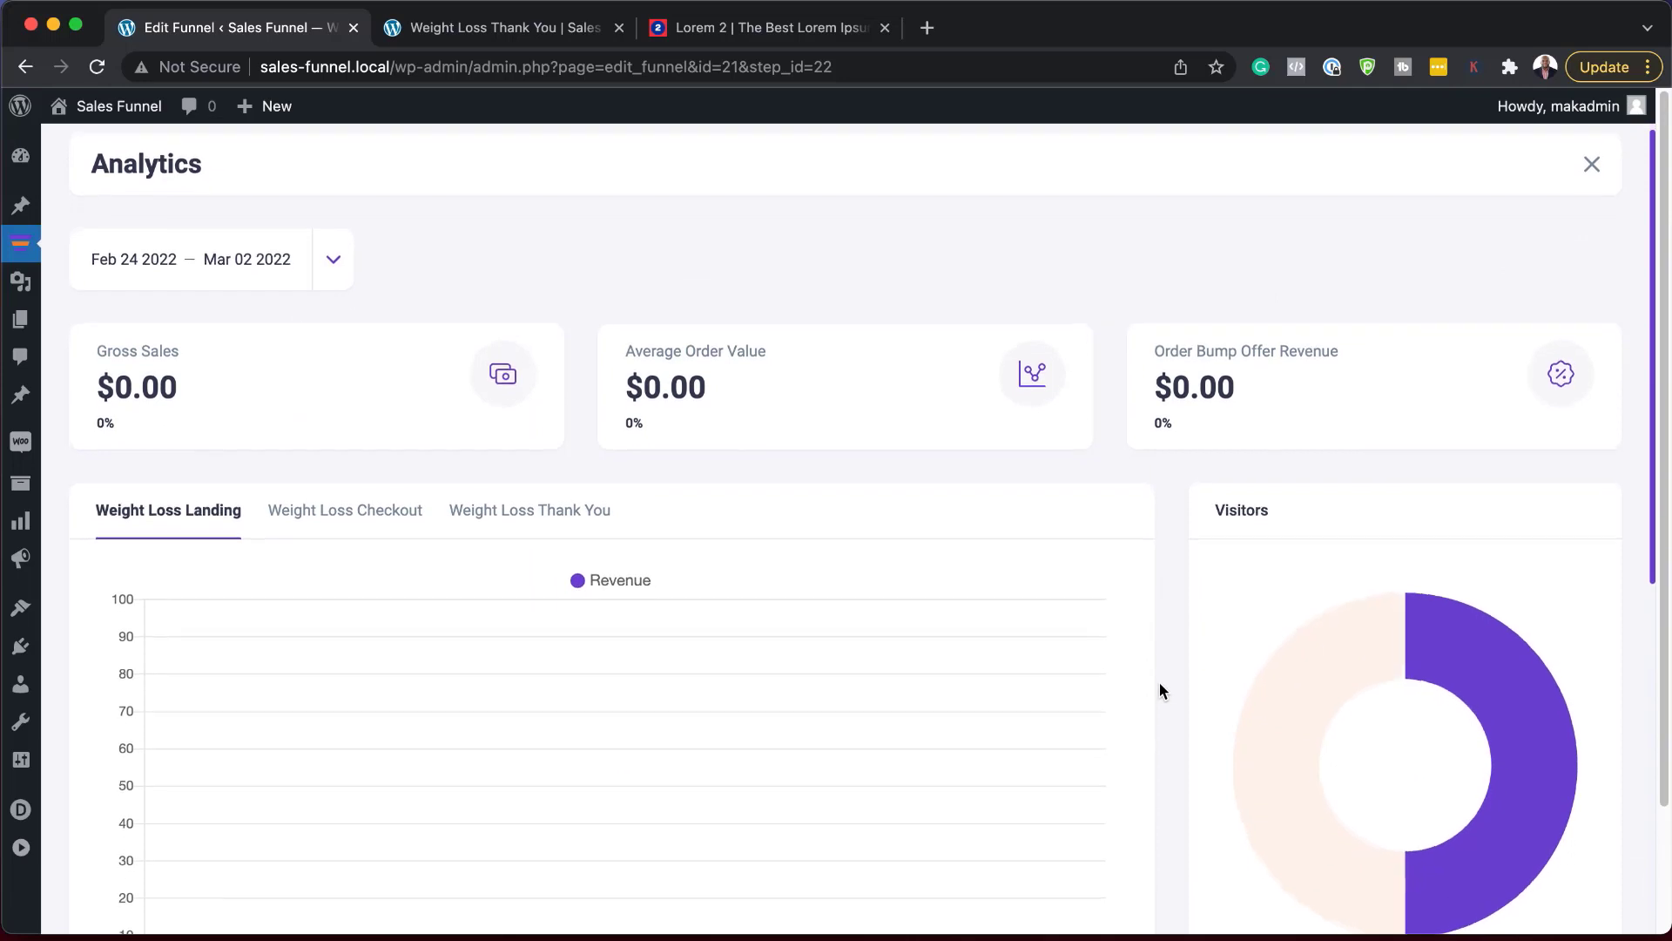
pyautogui.scroll(-2, 1159, 684)
pyautogui.scroll(-3, 1160, 683)
pyautogui.scroll(4, 1159, 681)
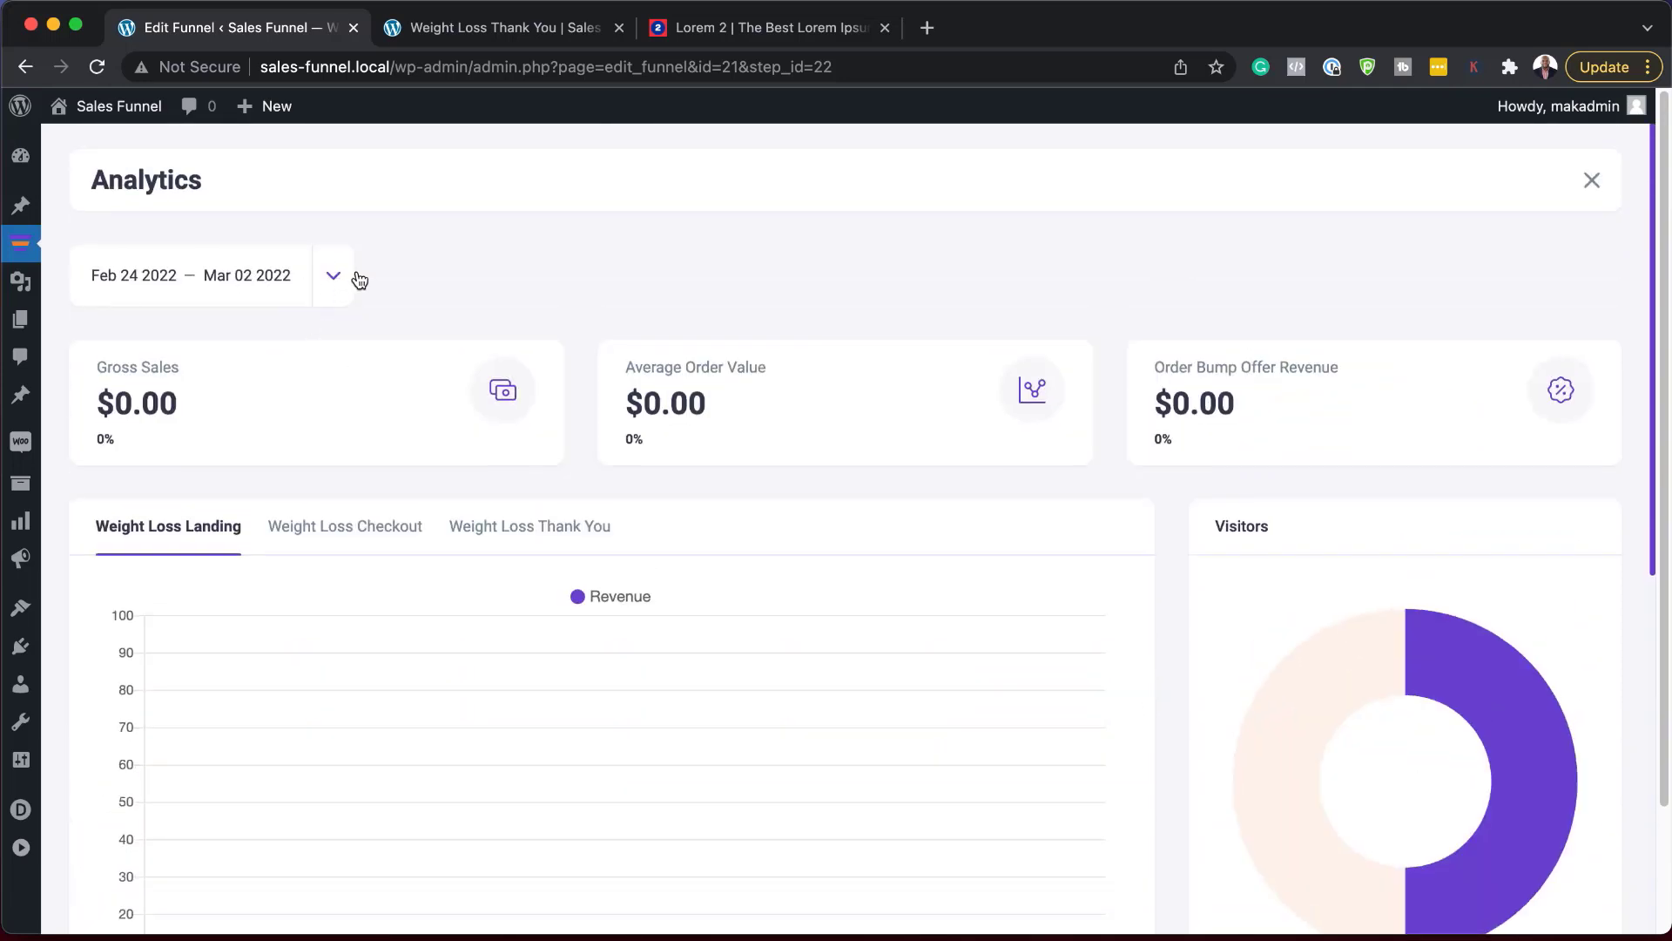
pyautogui.click(341, 279)
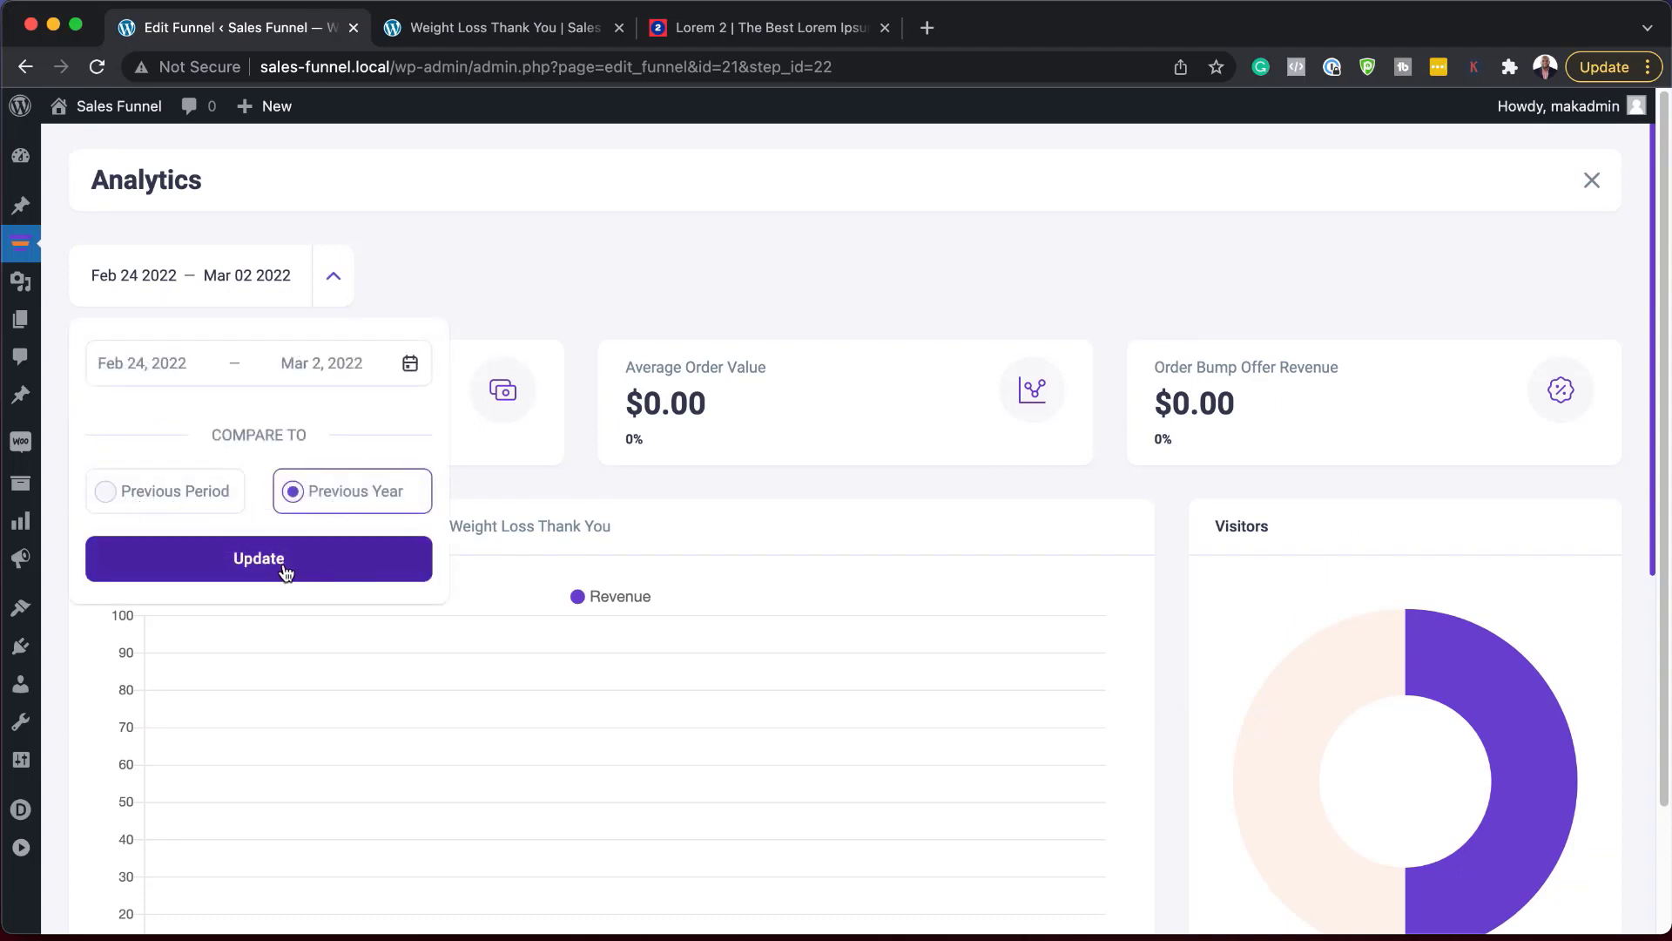
pyautogui.click(477, 273)
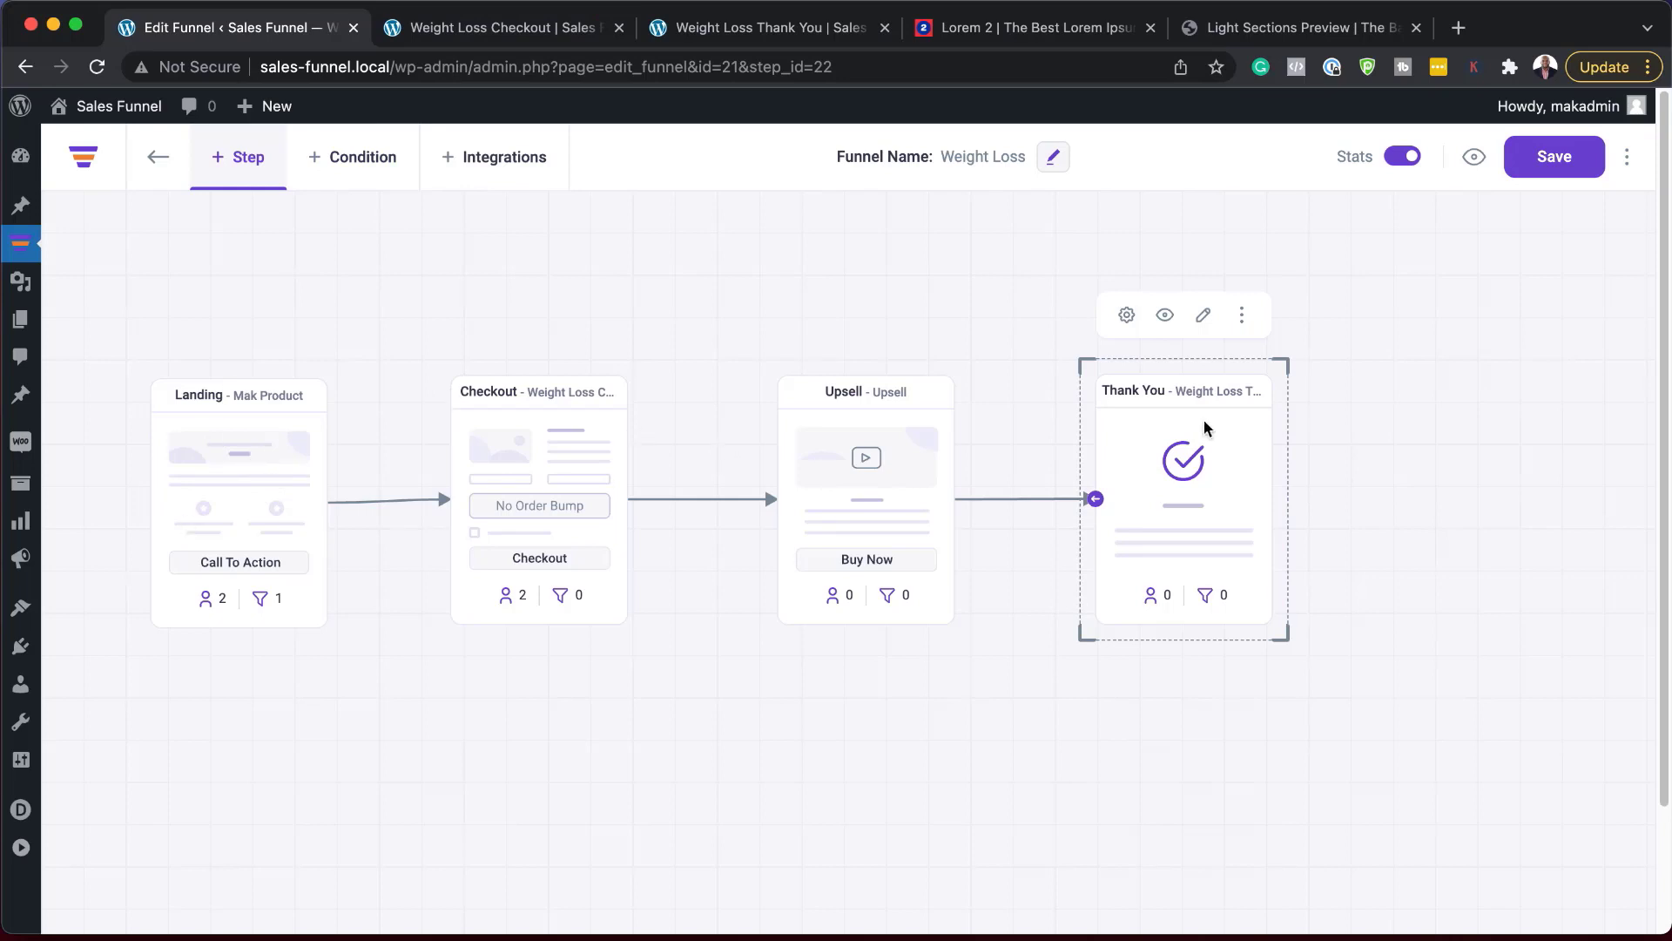
# Copy the Landing step's name, Mak Product, into its URL slug and update the step
pyautogui.click(240, 496)
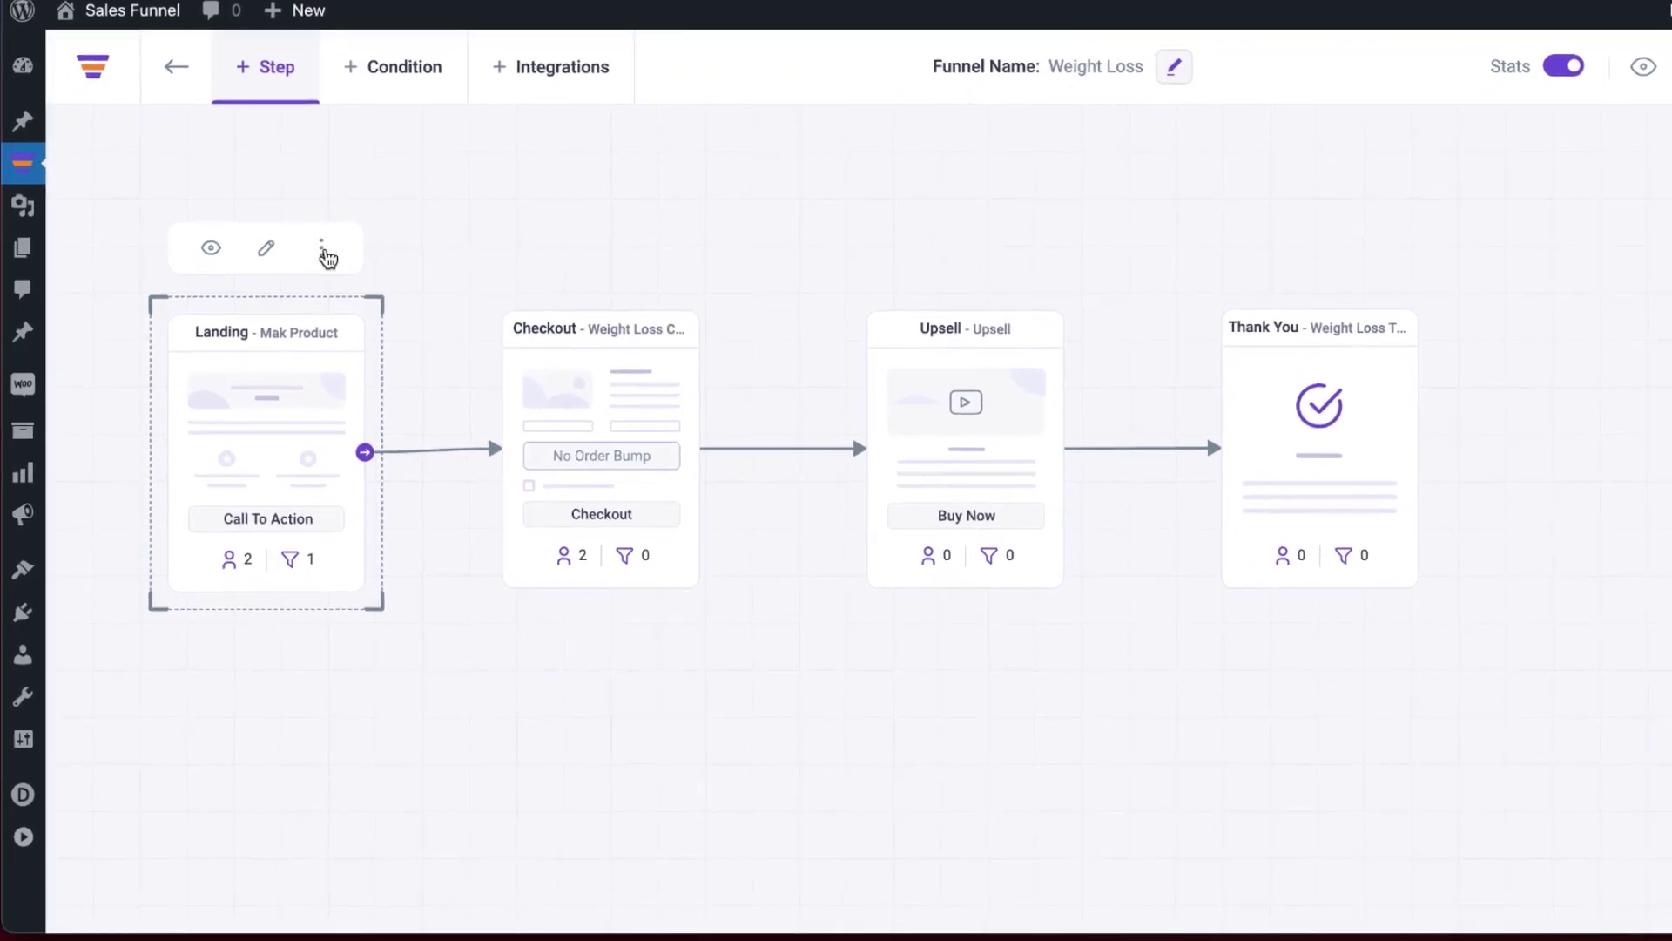
pyautogui.click(326, 254)
pyautogui.click(523, 283)
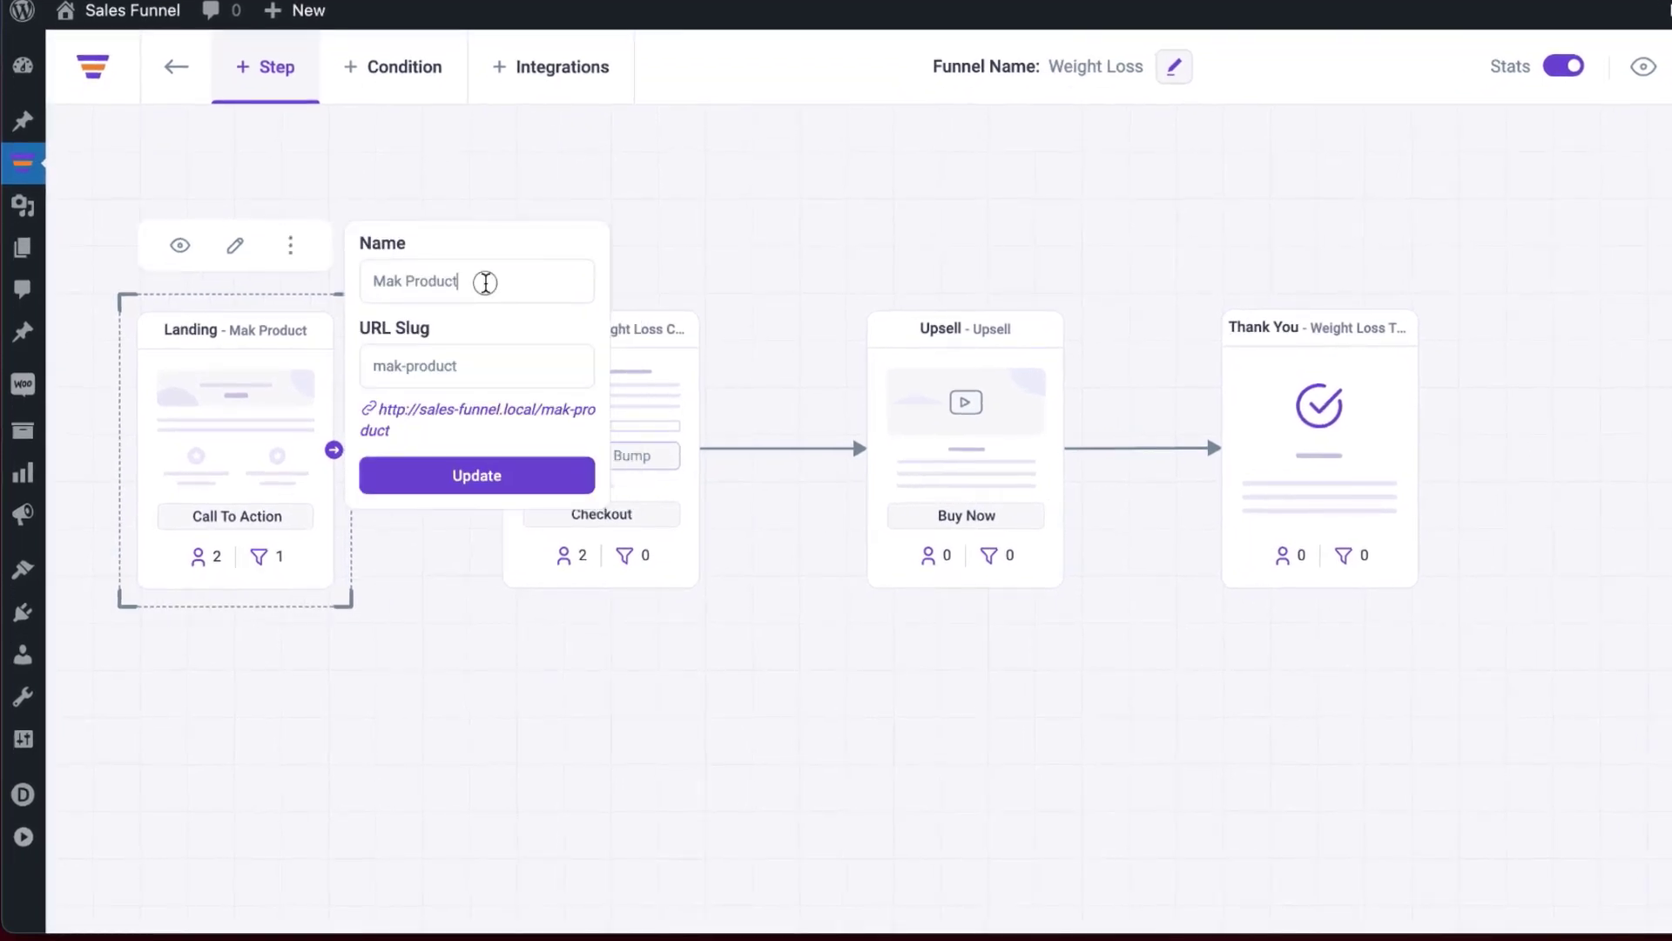
pyautogui.moveTo(407, 287); pyautogui.dragTo(495, 290)
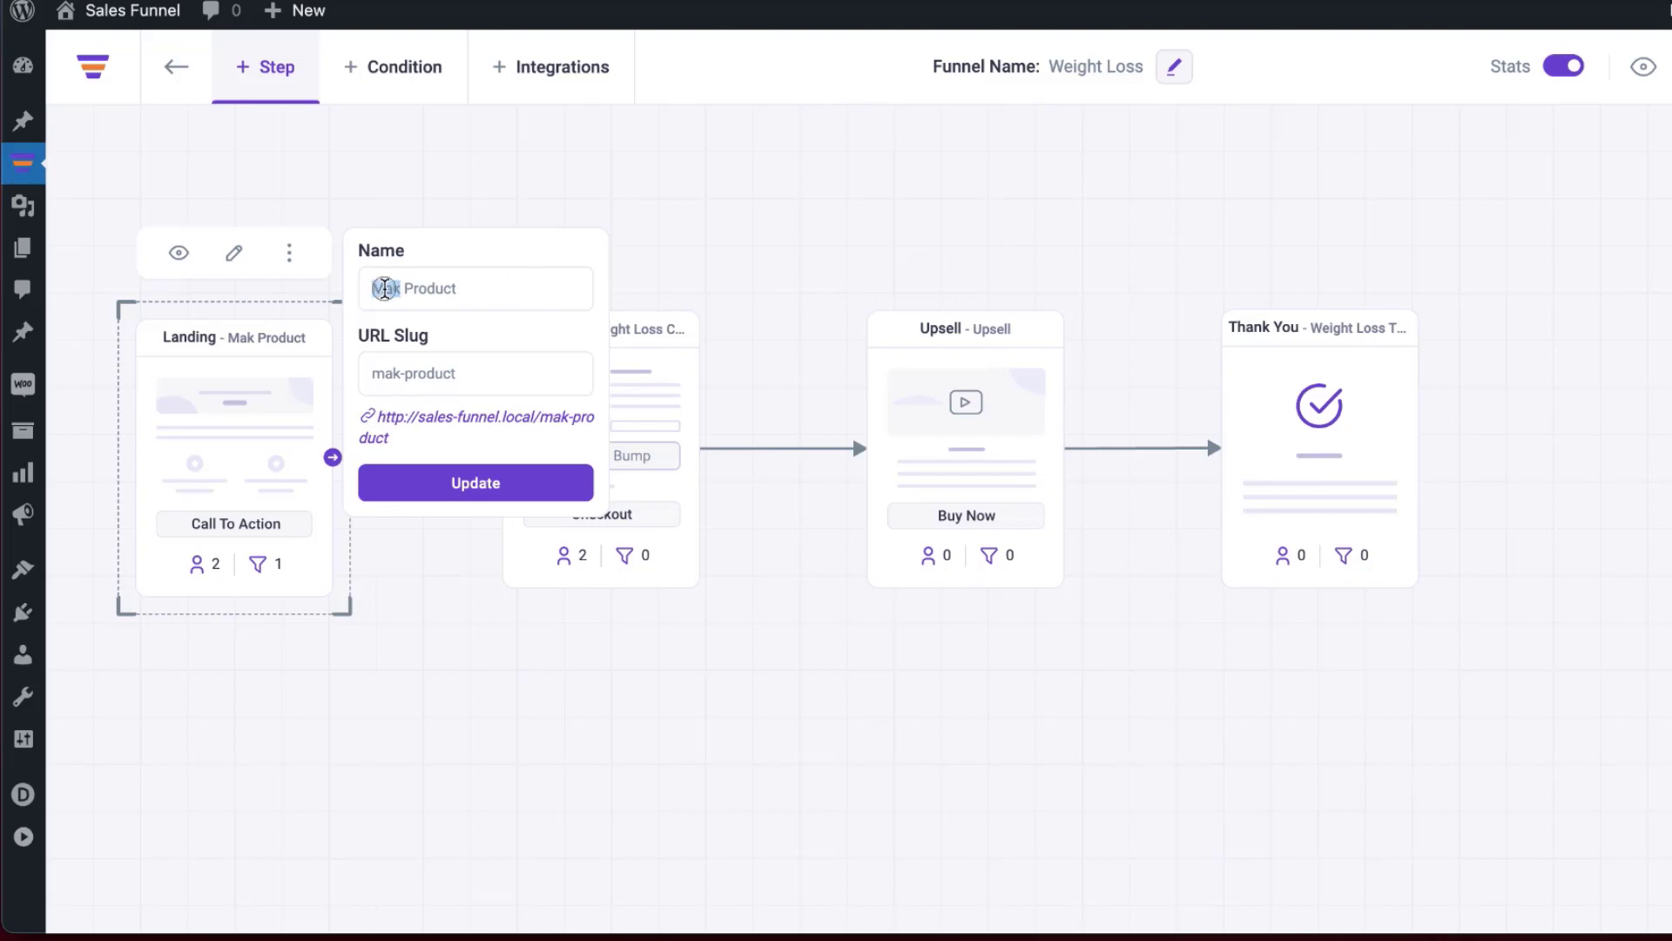
pyautogui.tripleClick(385, 288)
pyautogui.hotkey('ctrl', 'c')
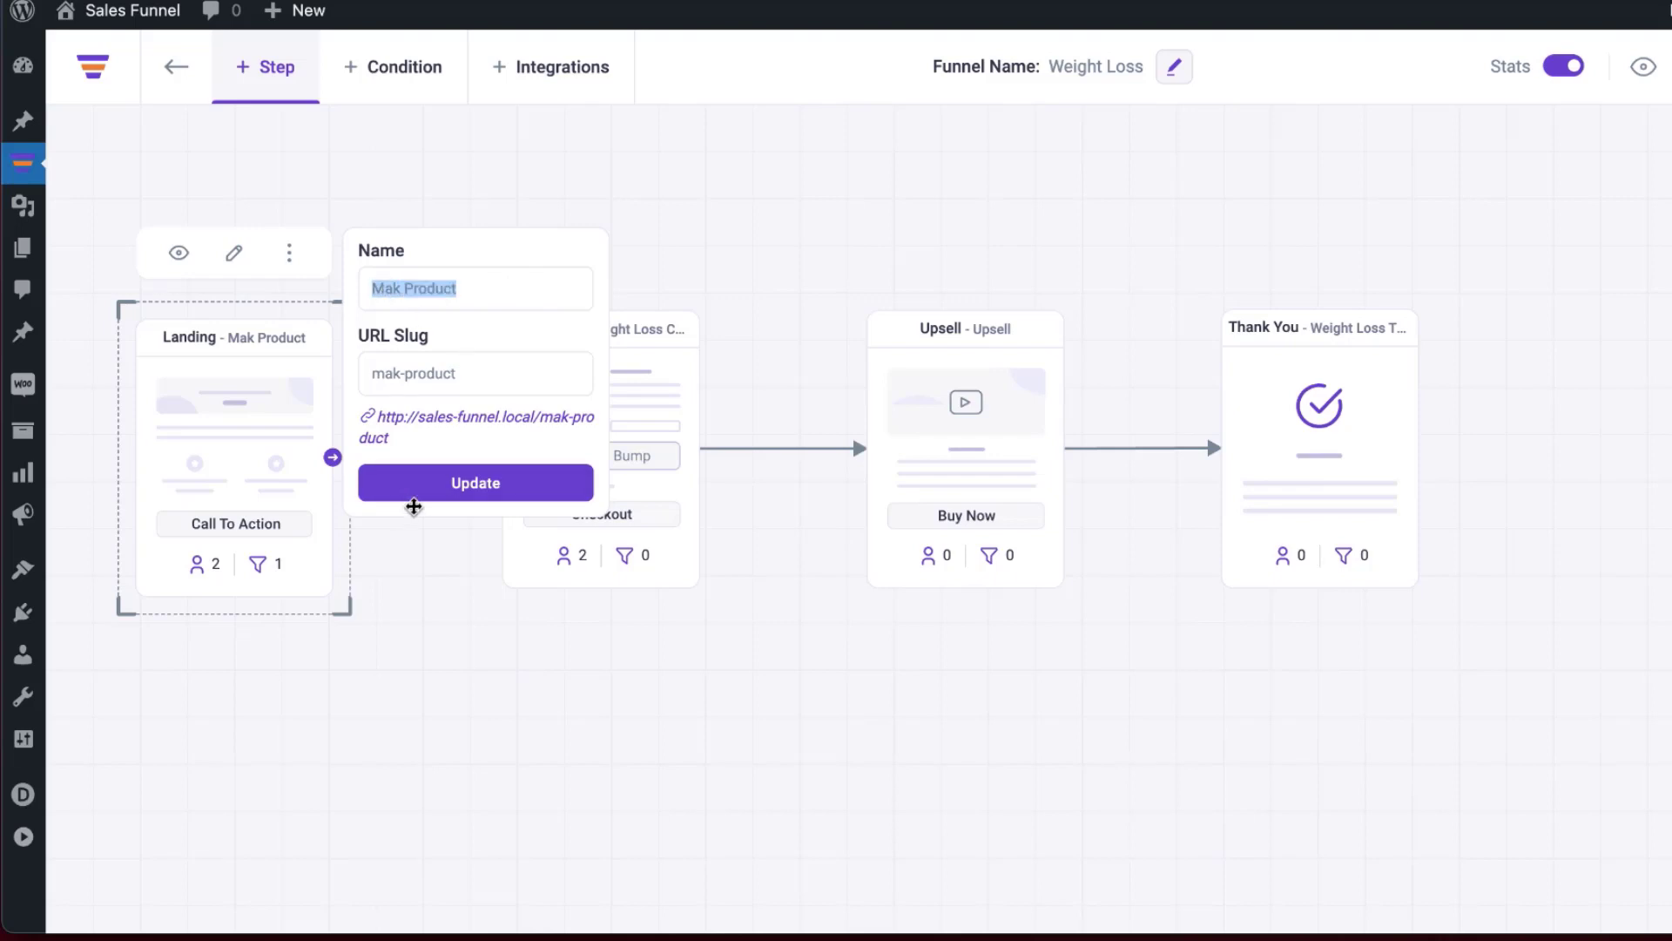
pyautogui.click(473, 373)
pyautogui.tripleClick(473, 372)
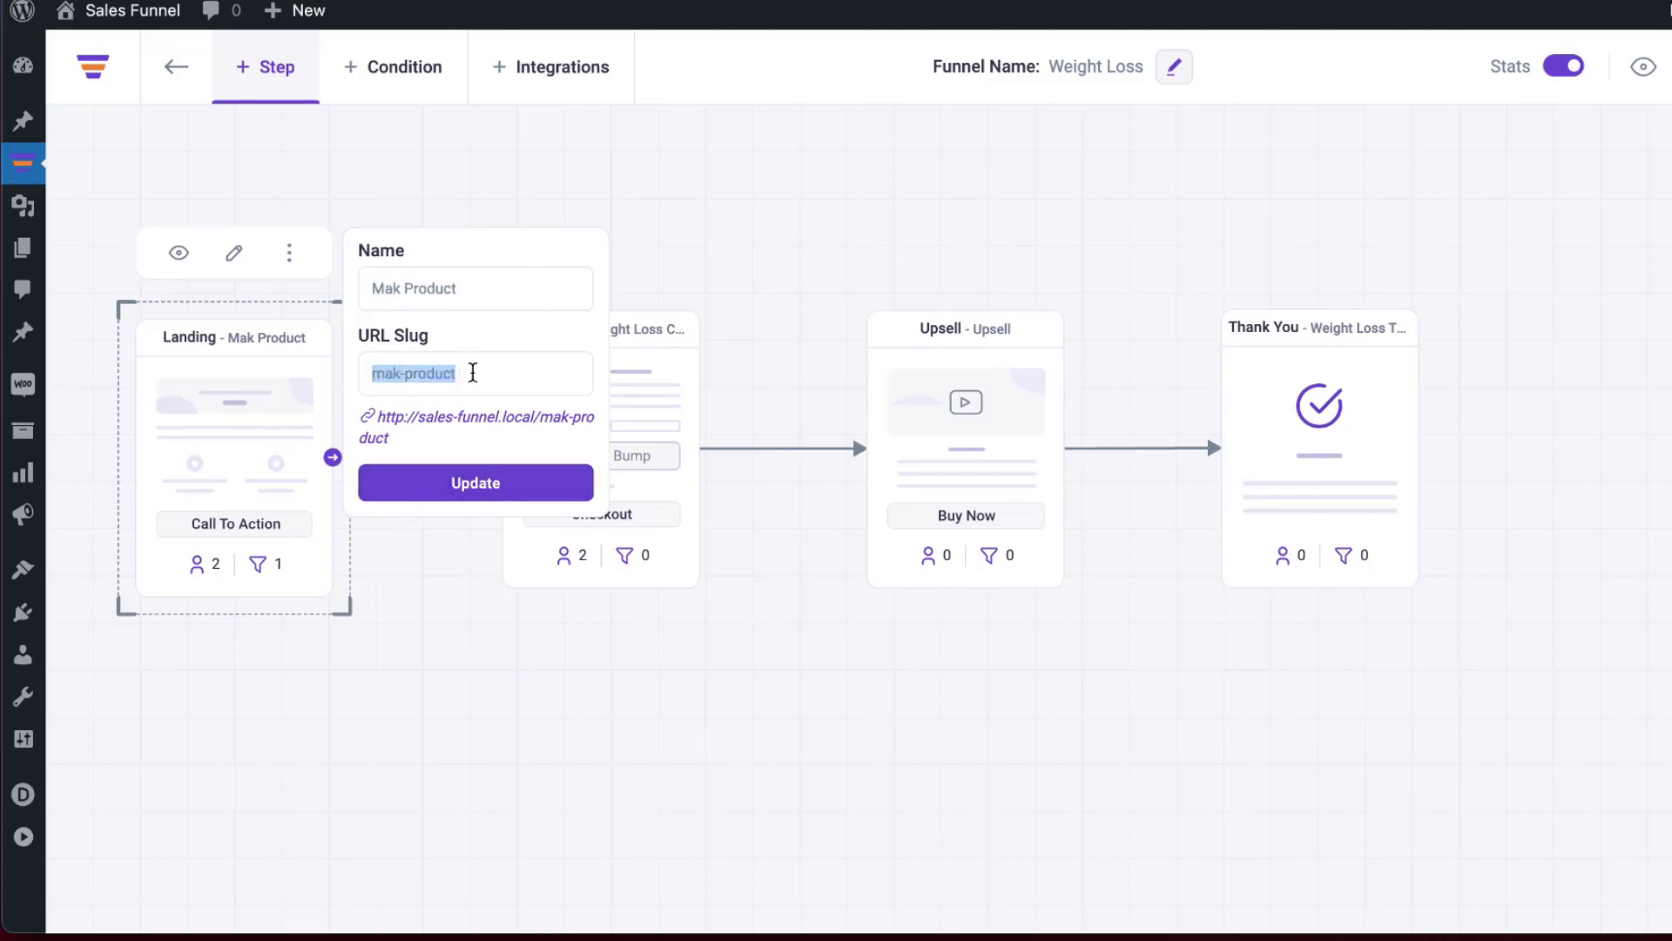
pyautogui.hotkey('ctrl', 'v')
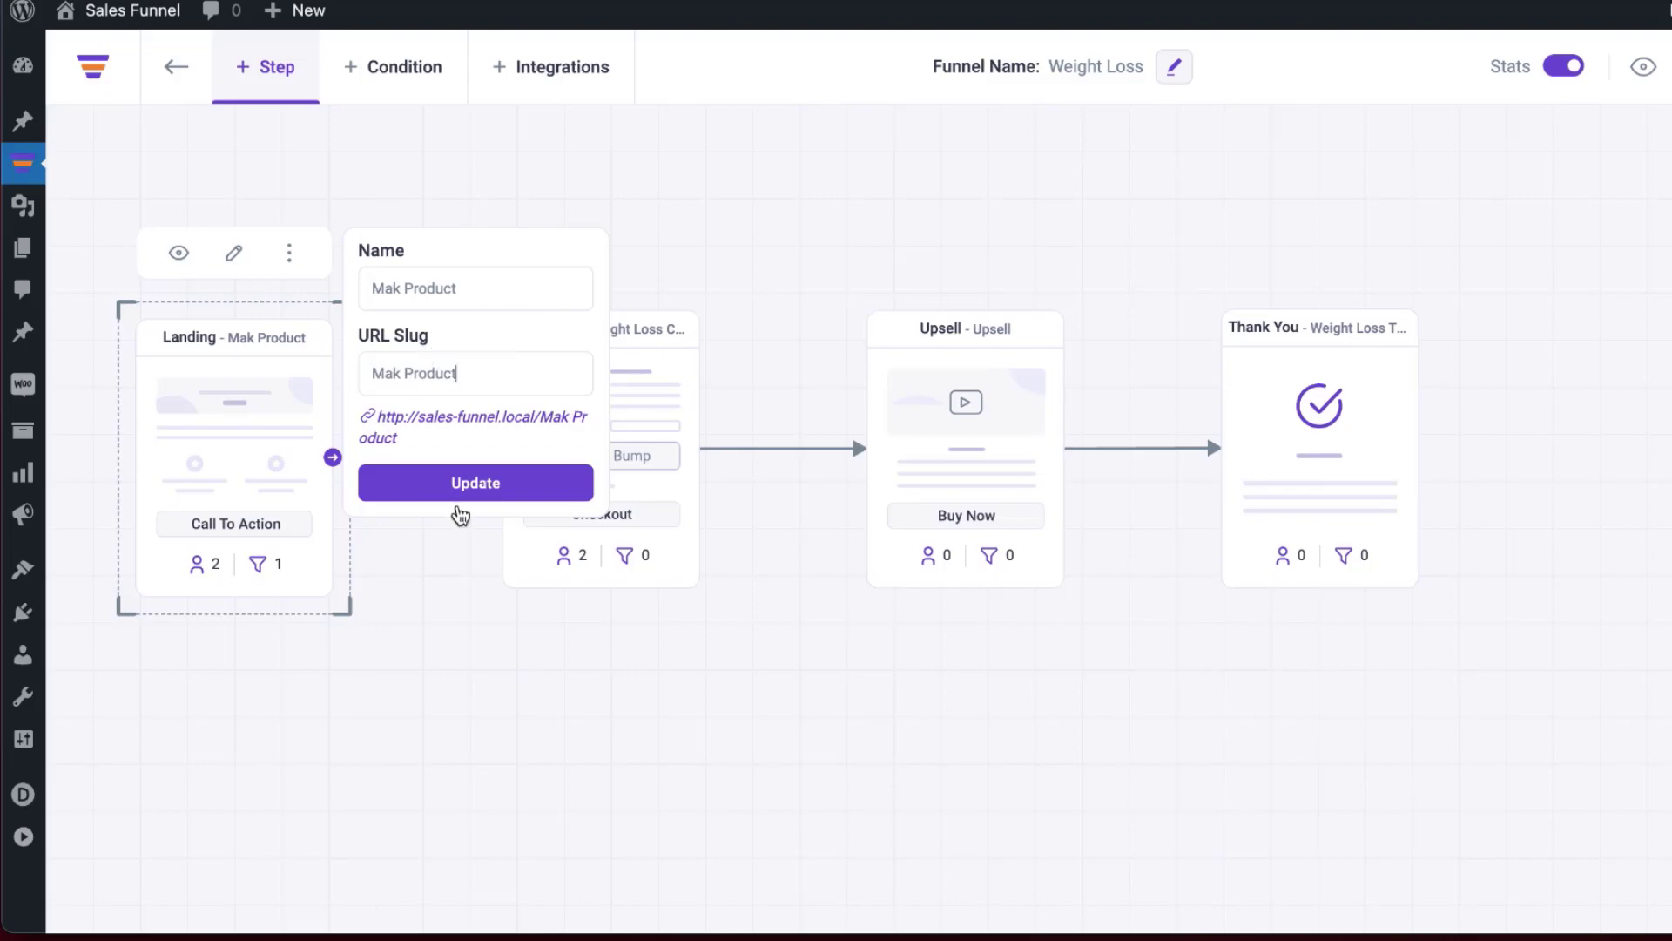
pyautogui.click(468, 493)
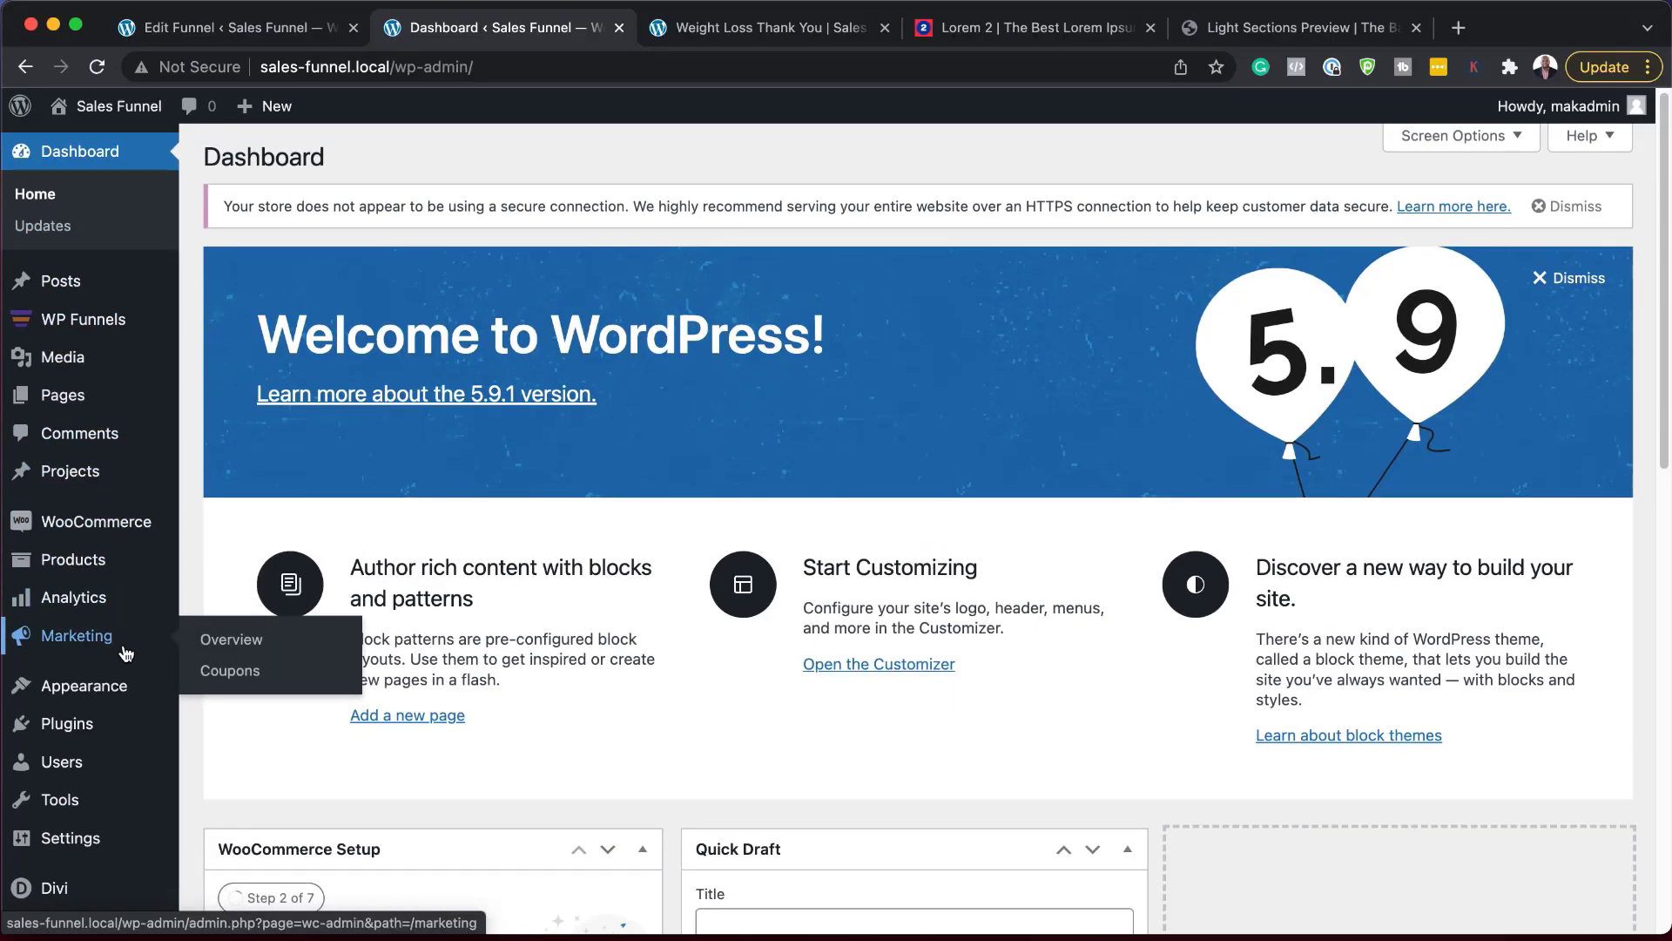
# In the WordPress Reading settings, set the static homepage to Mak Product (WPFunnels Step) and save the changes
pyautogui.scroll(-5, 87, 671)
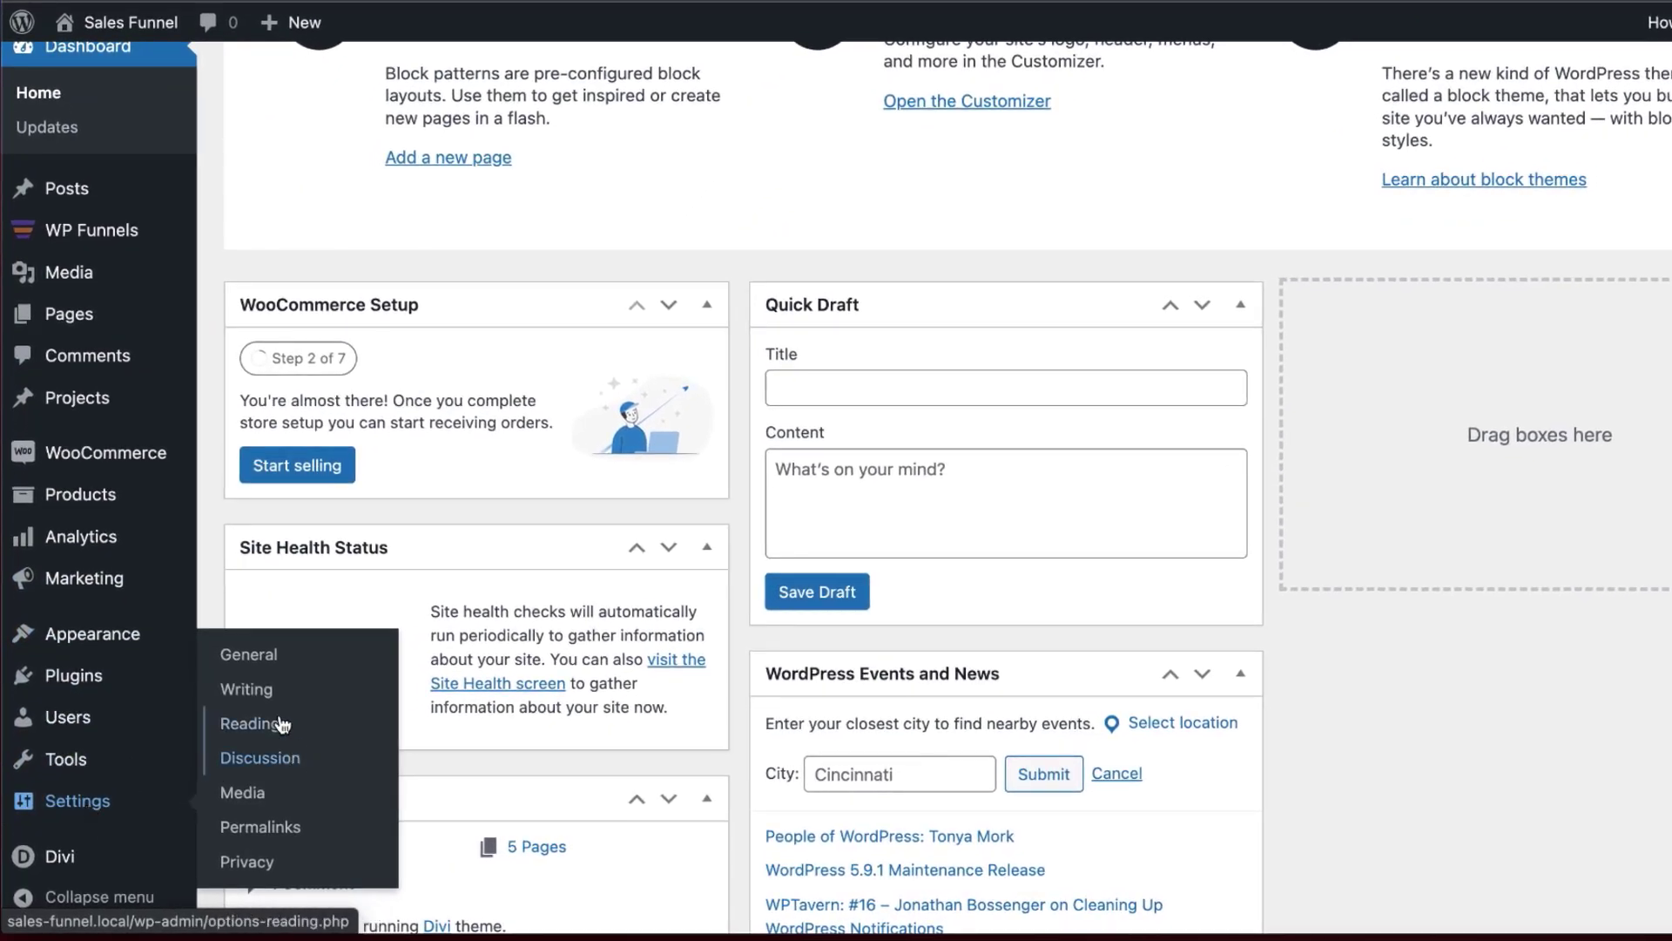
pyautogui.click(270, 730)
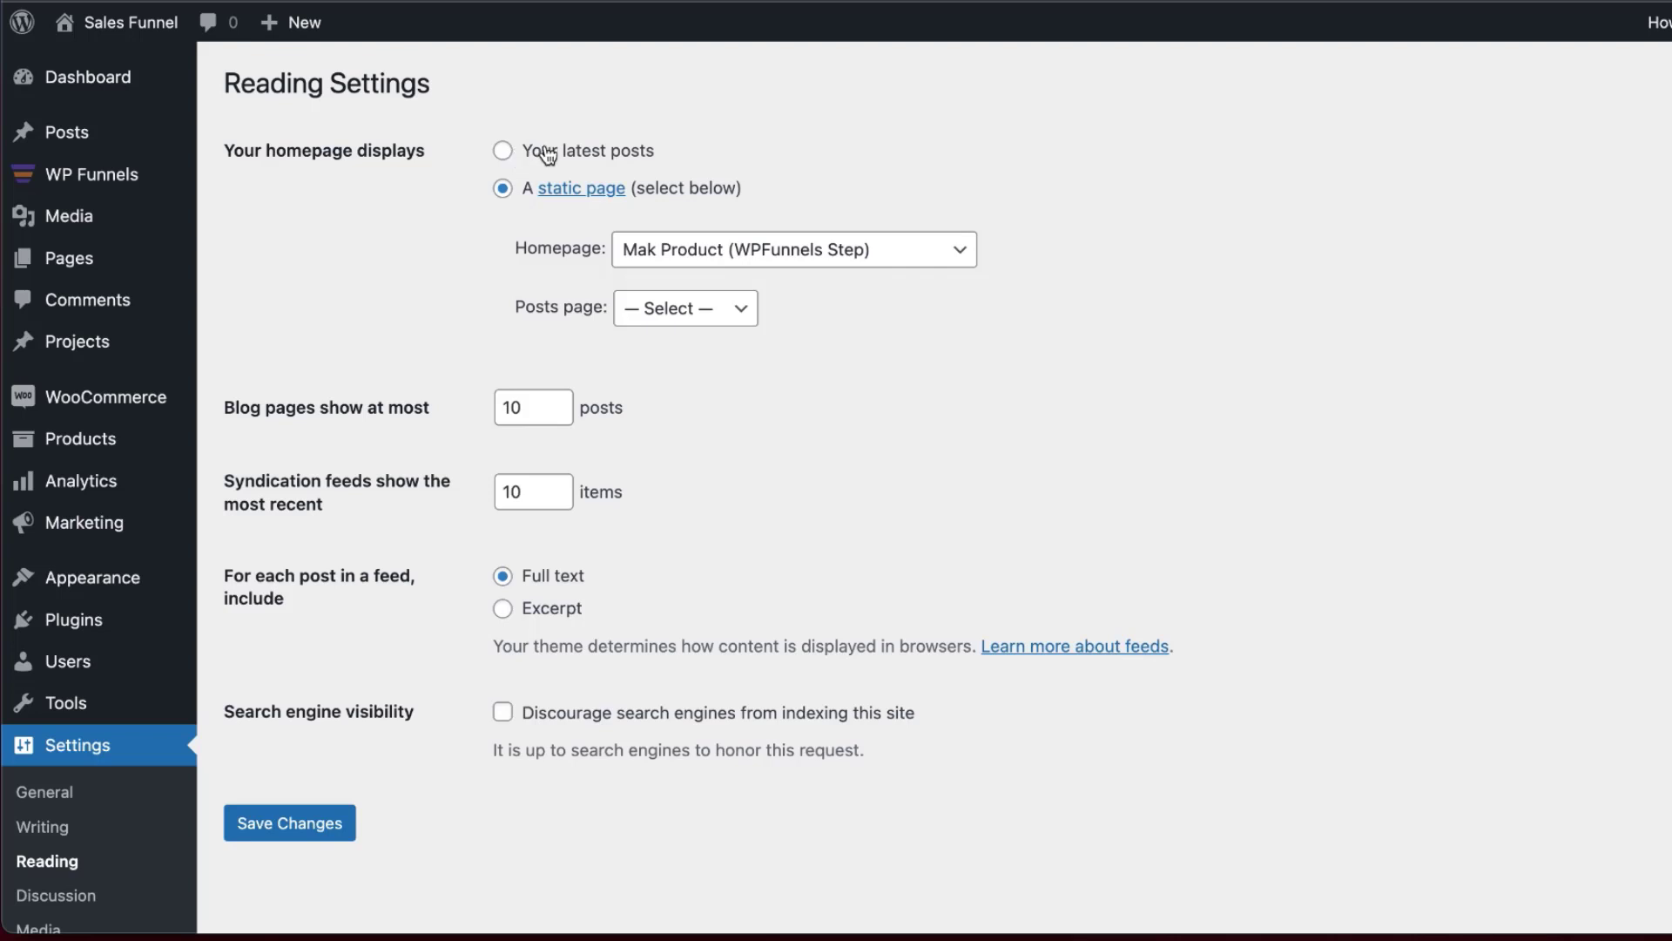
pyautogui.click(741, 250)
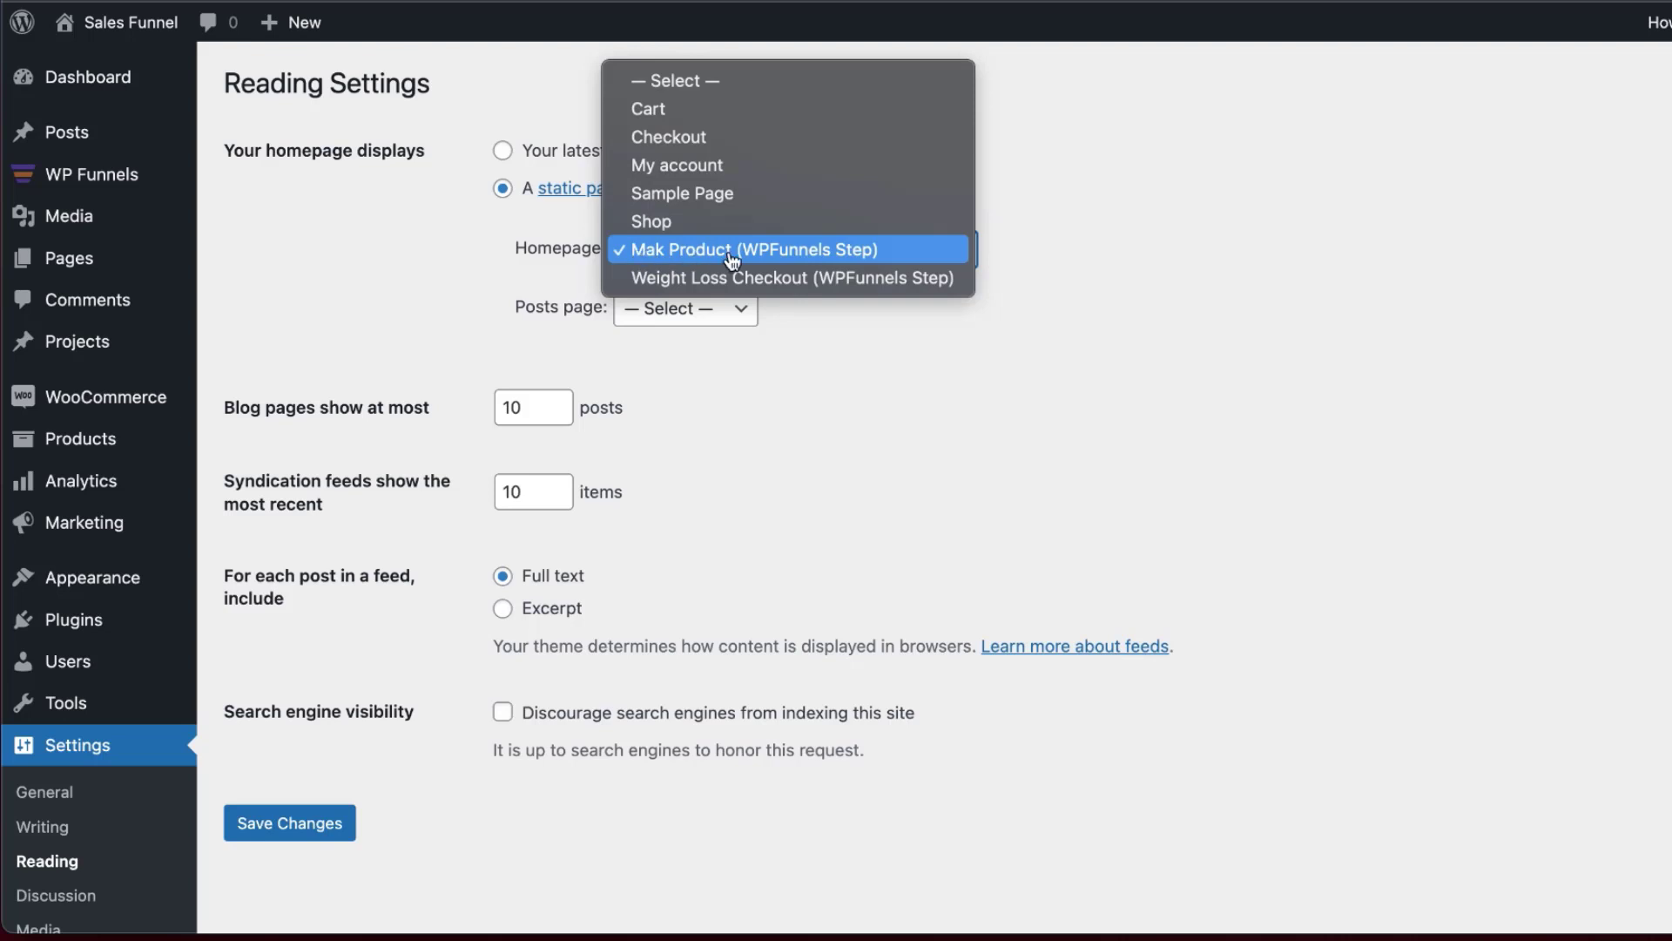
pyautogui.click(732, 253)
pyautogui.click(289, 827)
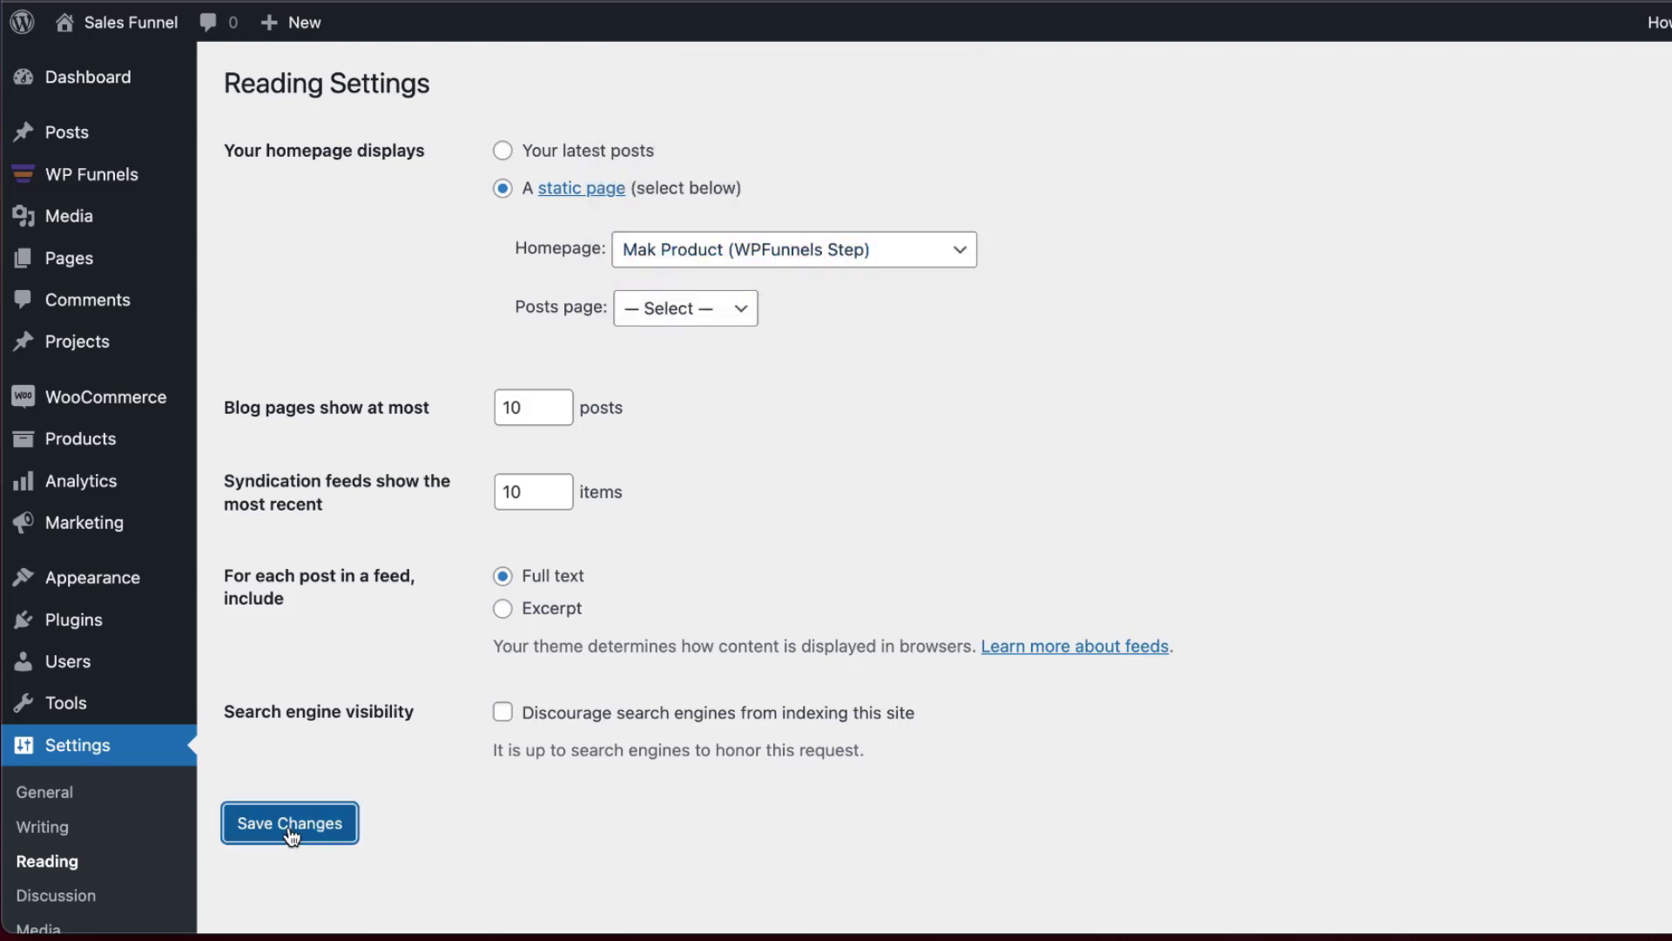
pyautogui.moveTo(140, 25)
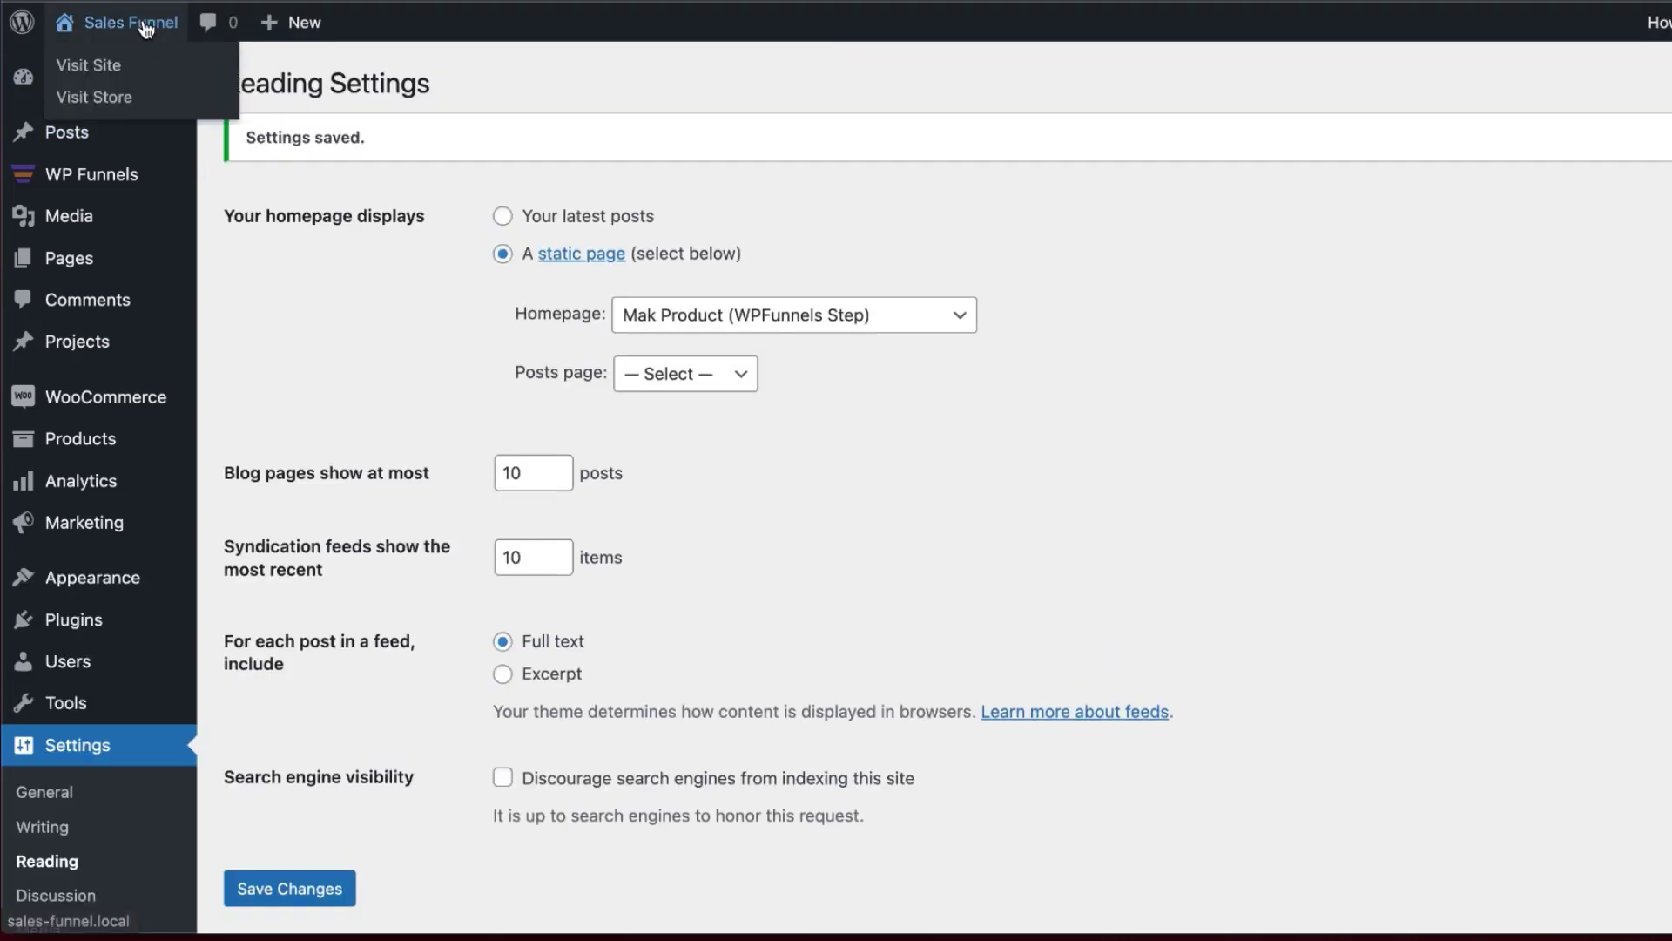
# Visit the live site and review the new homepage's sections from the hero to the testimonial, returning to the hero
pyautogui.click(112, 77)
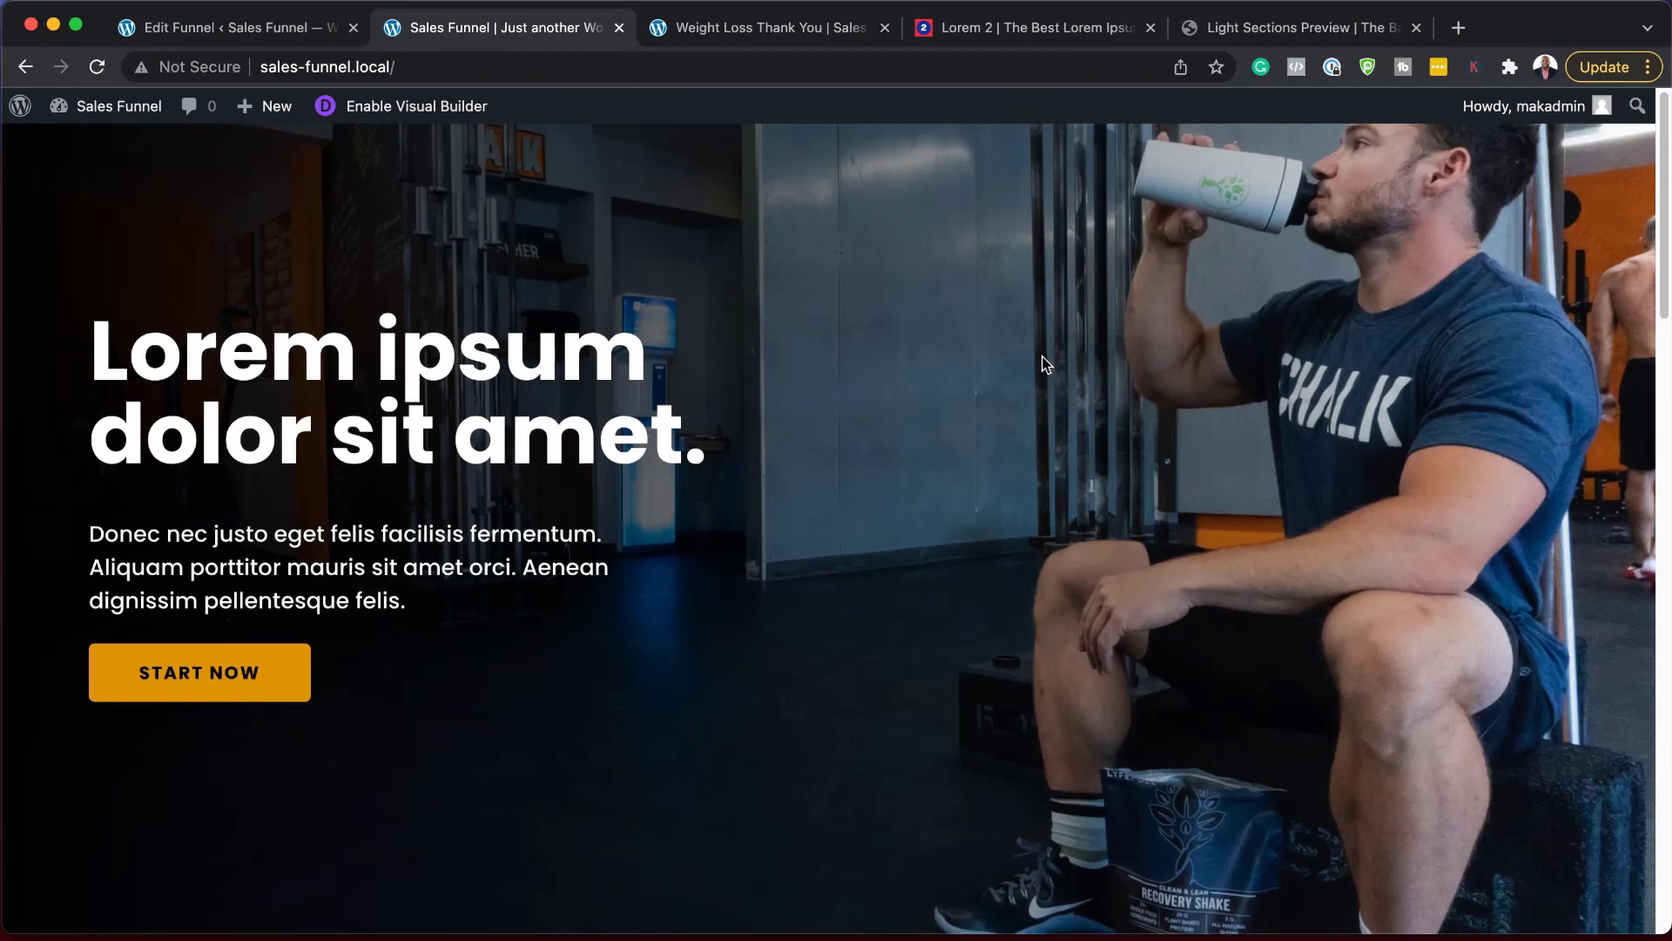
pyautogui.scroll(-9, 1045, 364)
pyautogui.scroll(-8, 1045, 365)
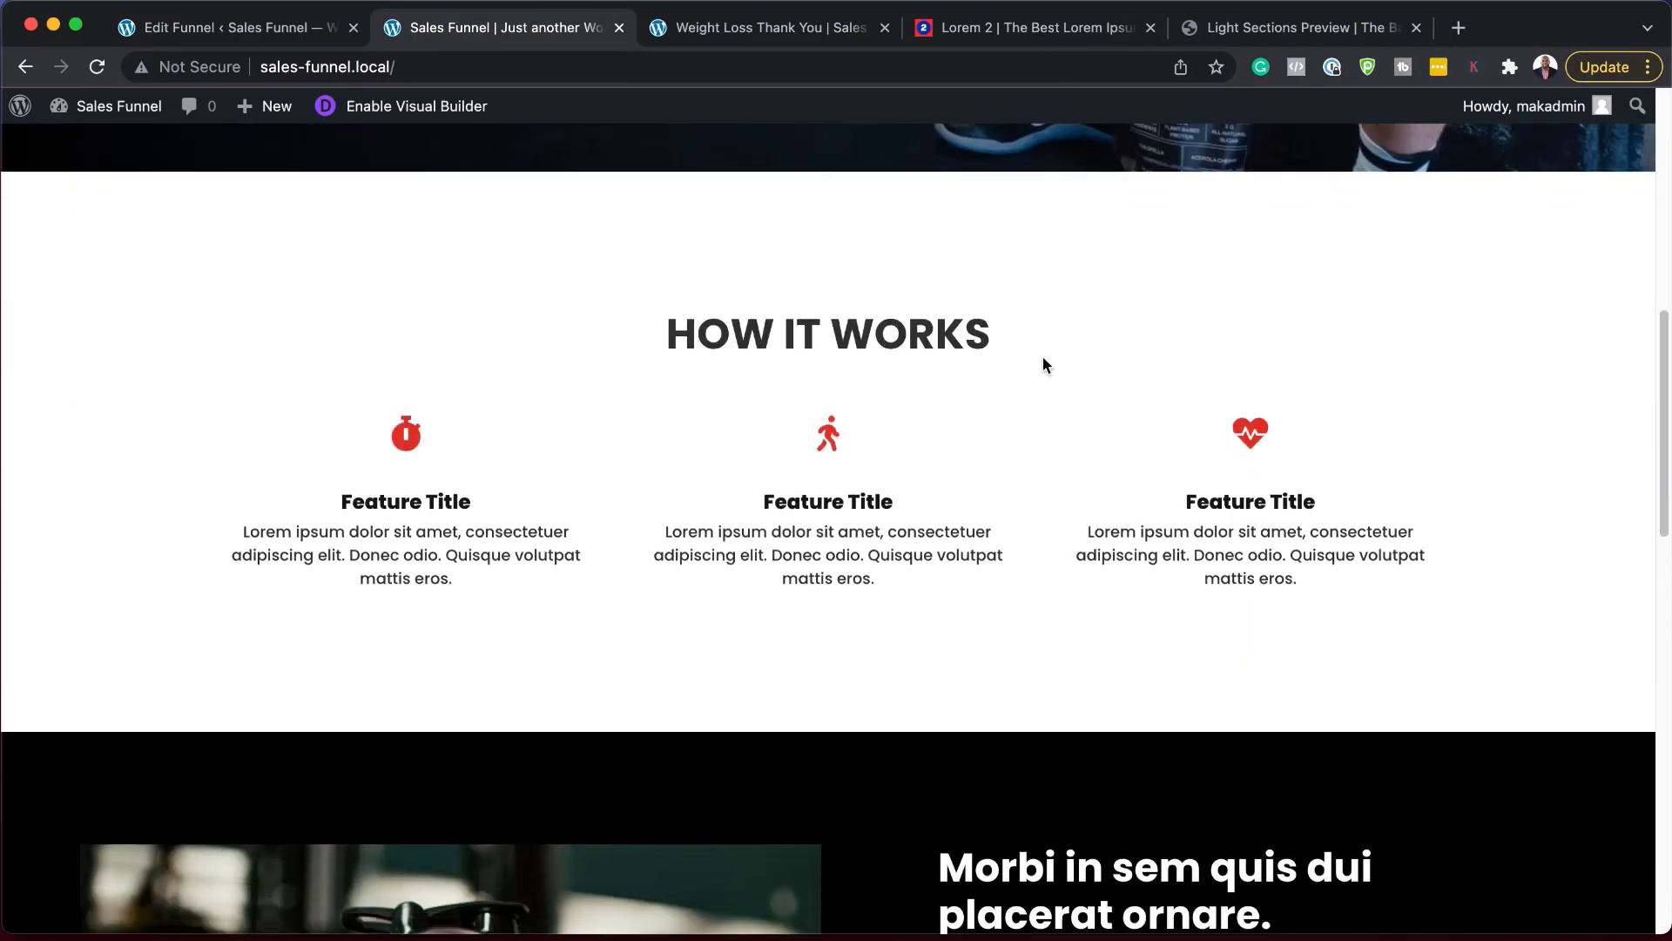
pyautogui.scroll(-9, 1043, 357)
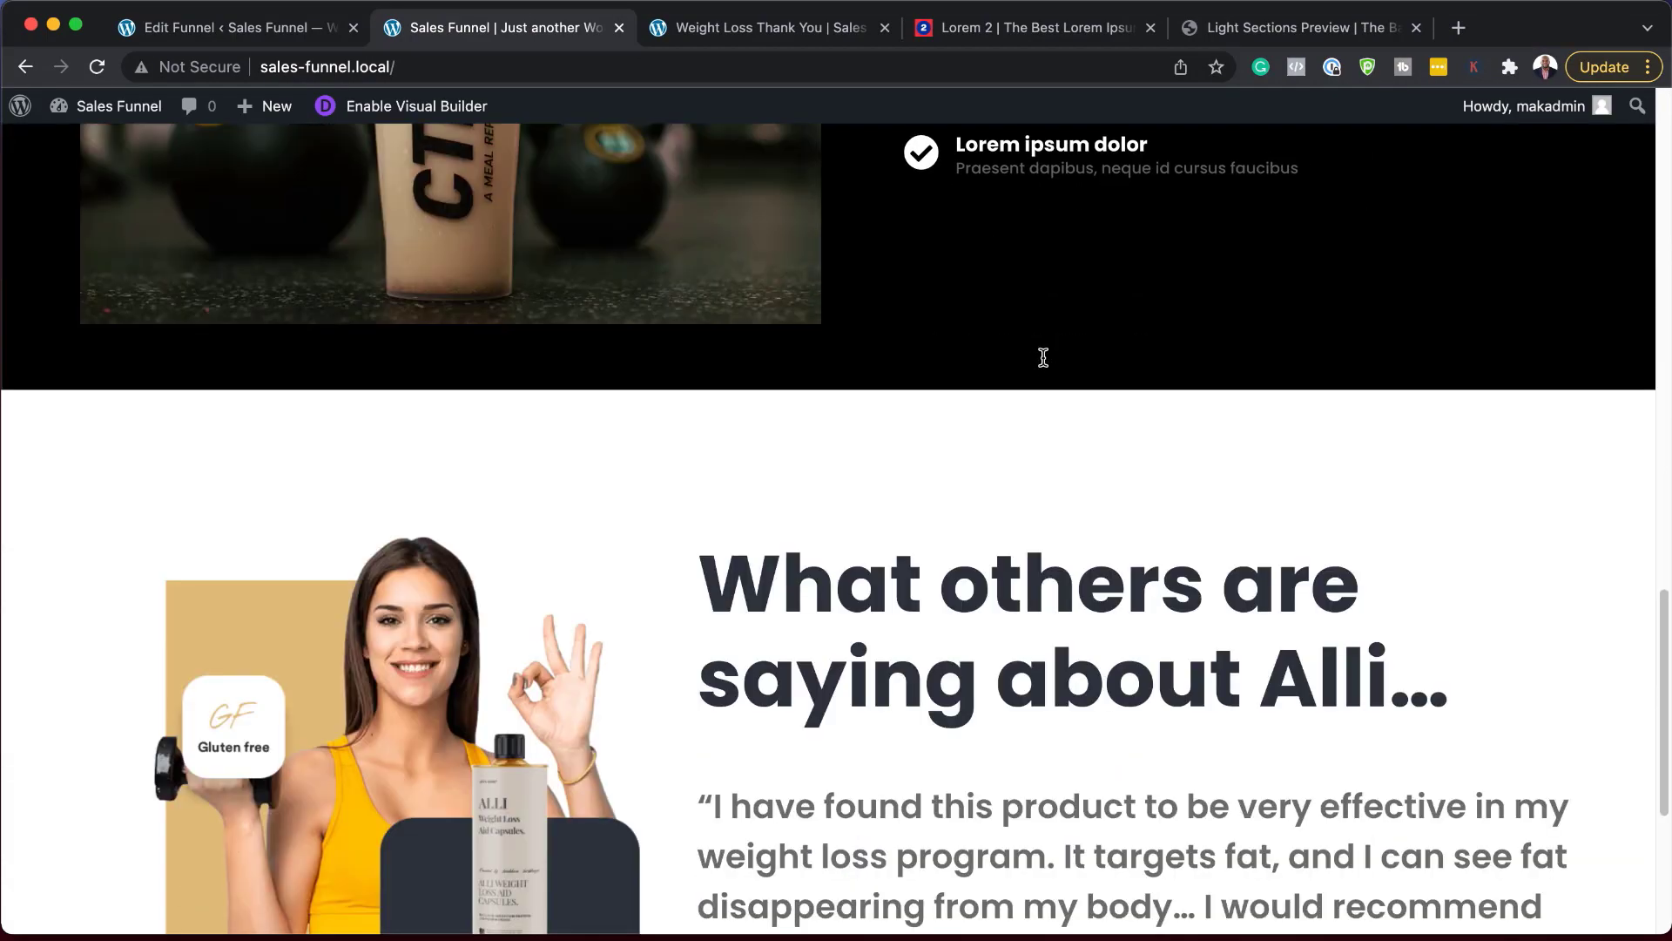
pyautogui.scroll(20, 1044, 357)
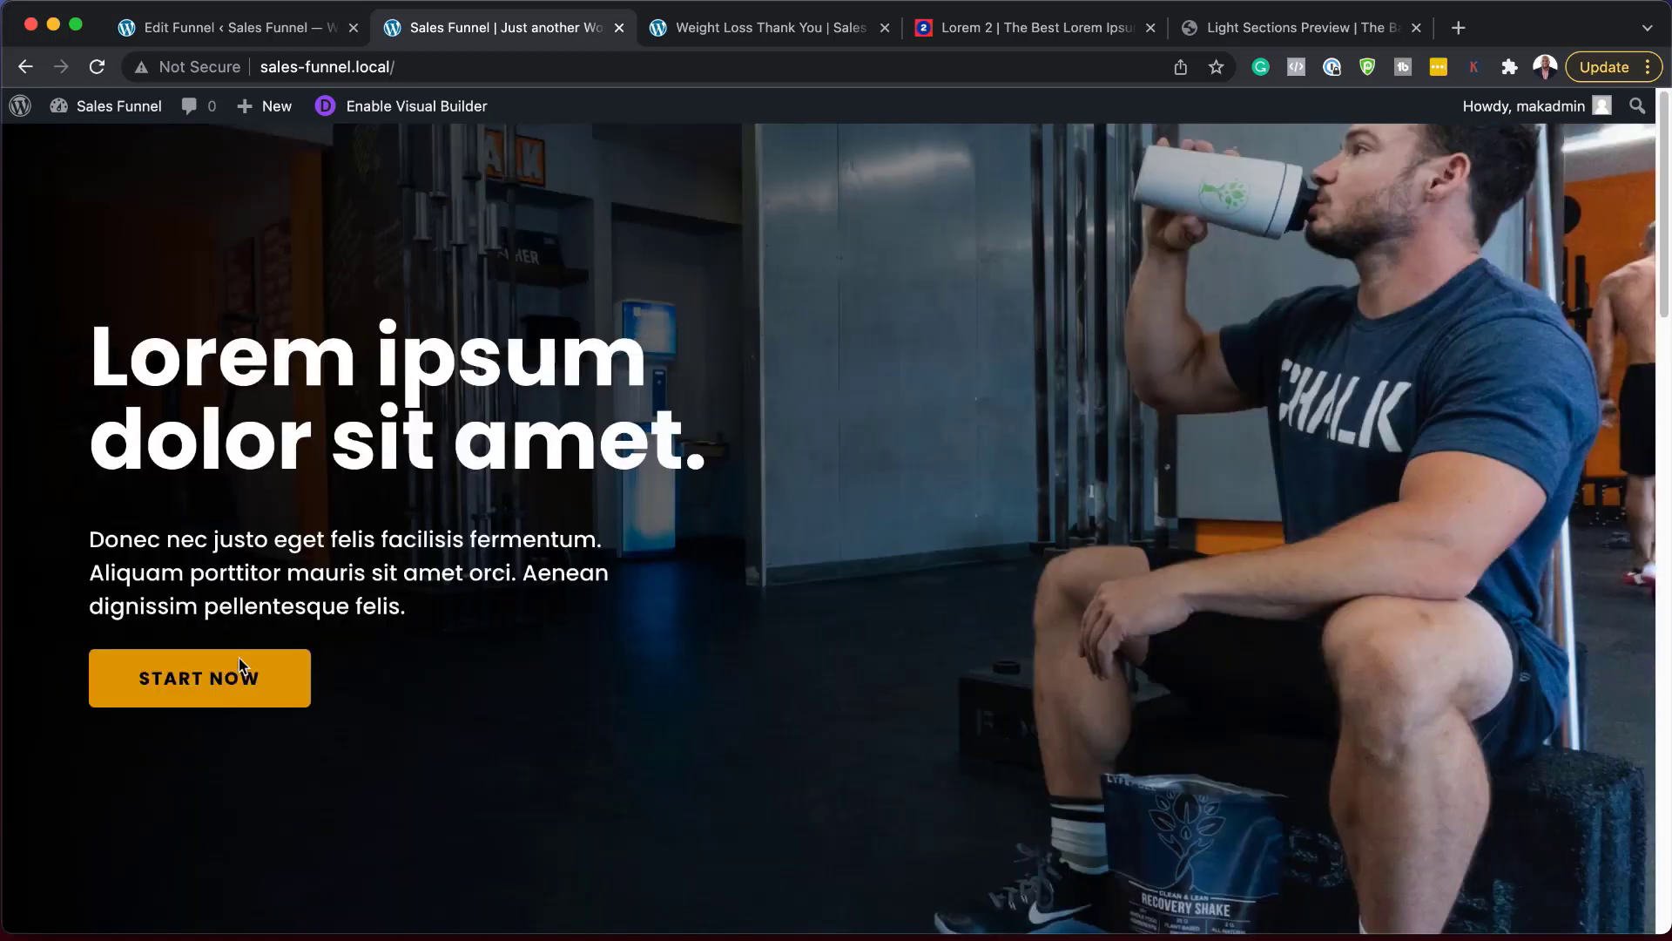
# Follow the homepage's Start Now link, review the Weight Loss Checkout page and its billing form, and view the already open Thank You page
pyautogui.click(212, 686)
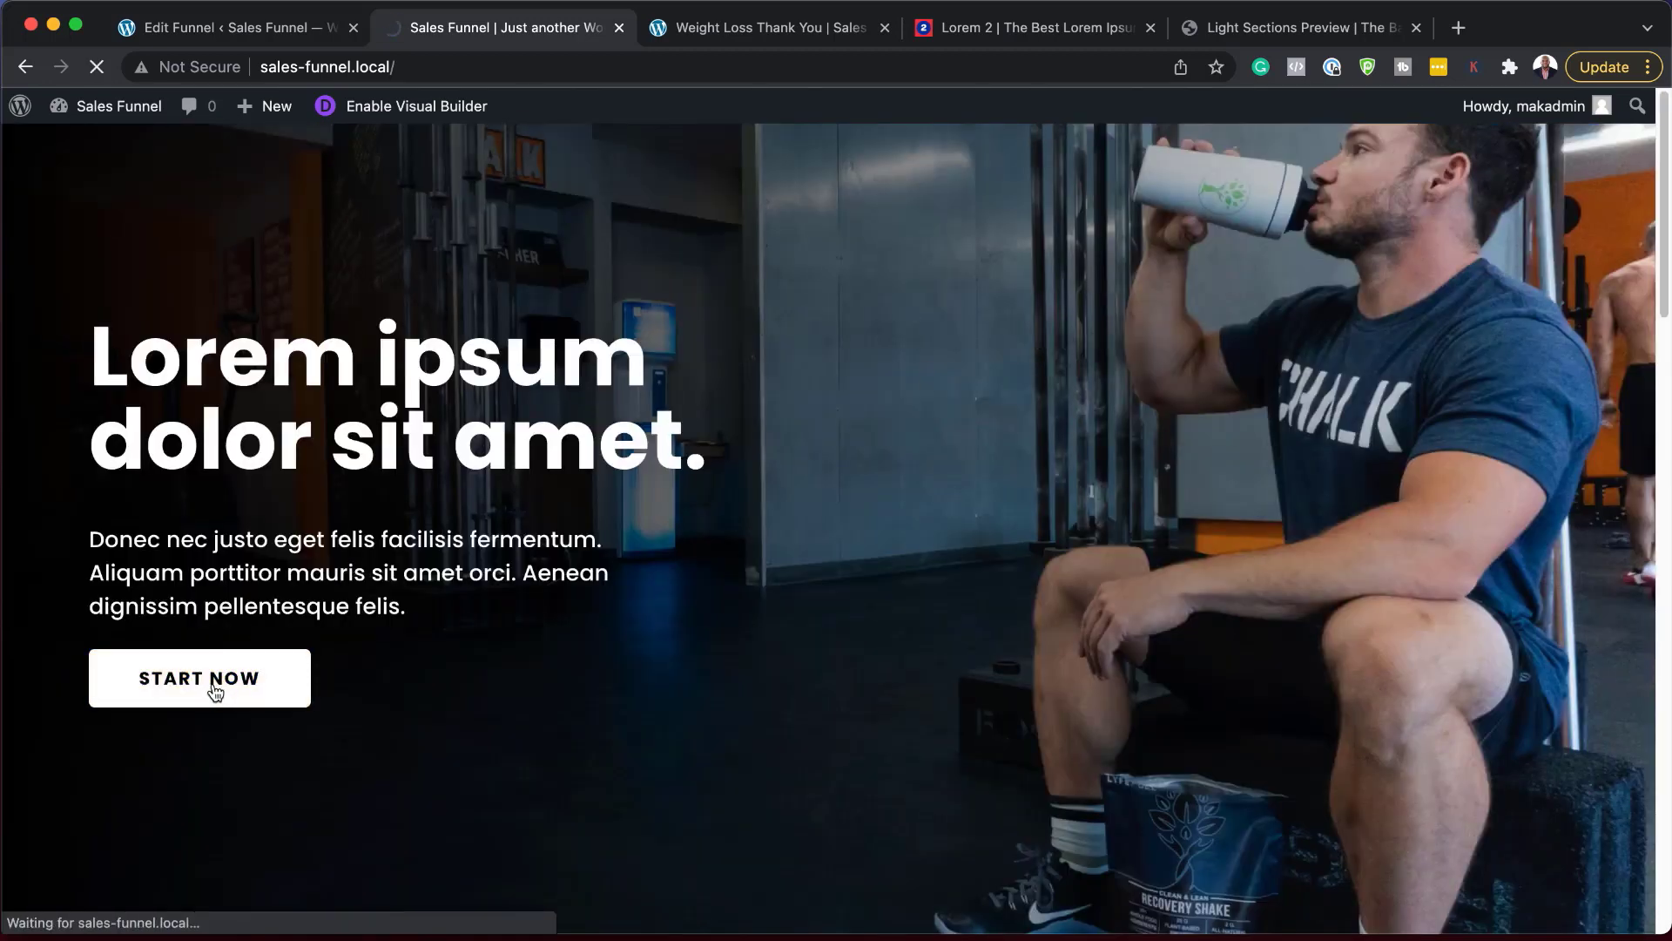
pyautogui.scroll(-2, 636, 645)
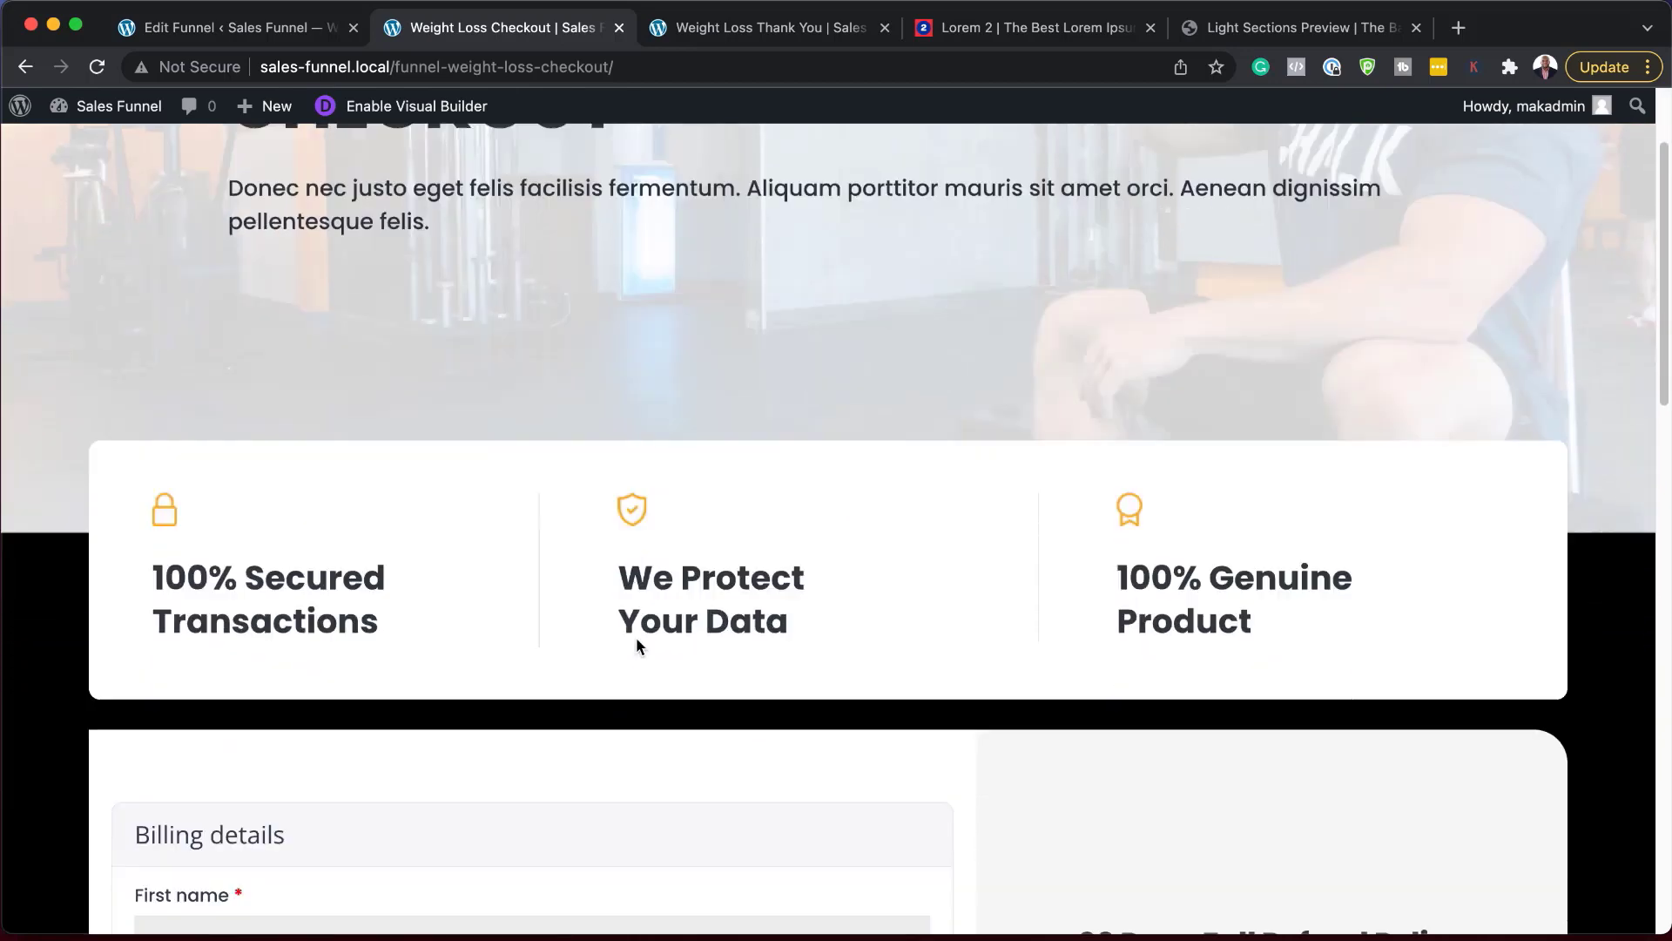
pyautogui.scroll(-7, 635, 645)
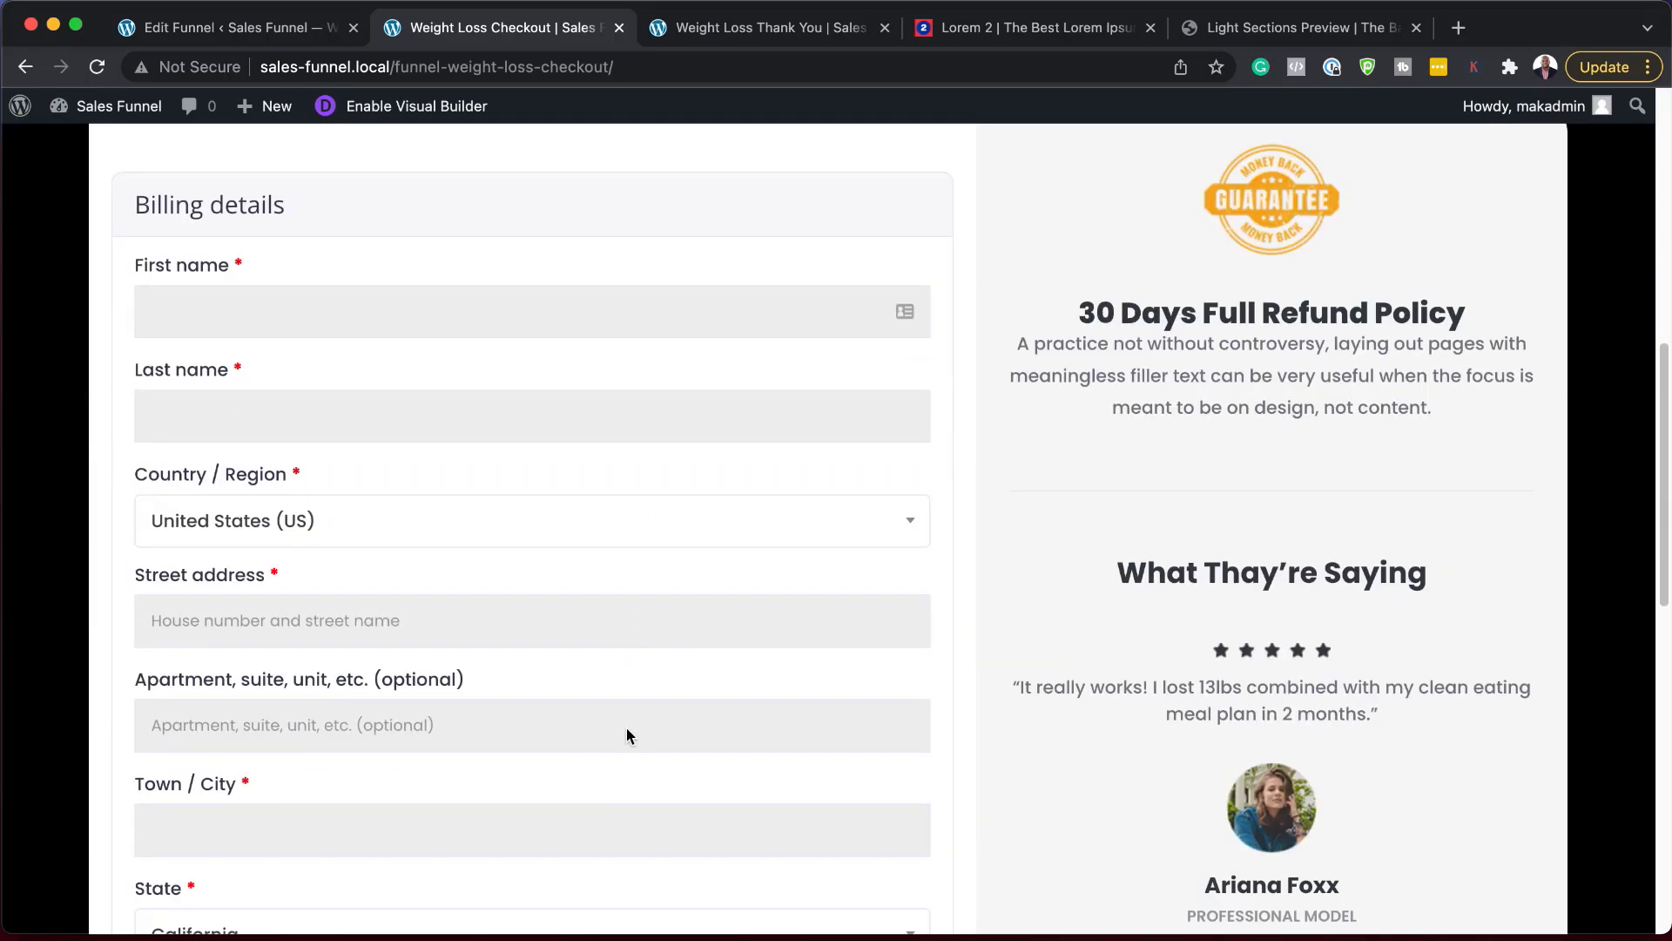
pyautogui.scroll(9, 634, 728)
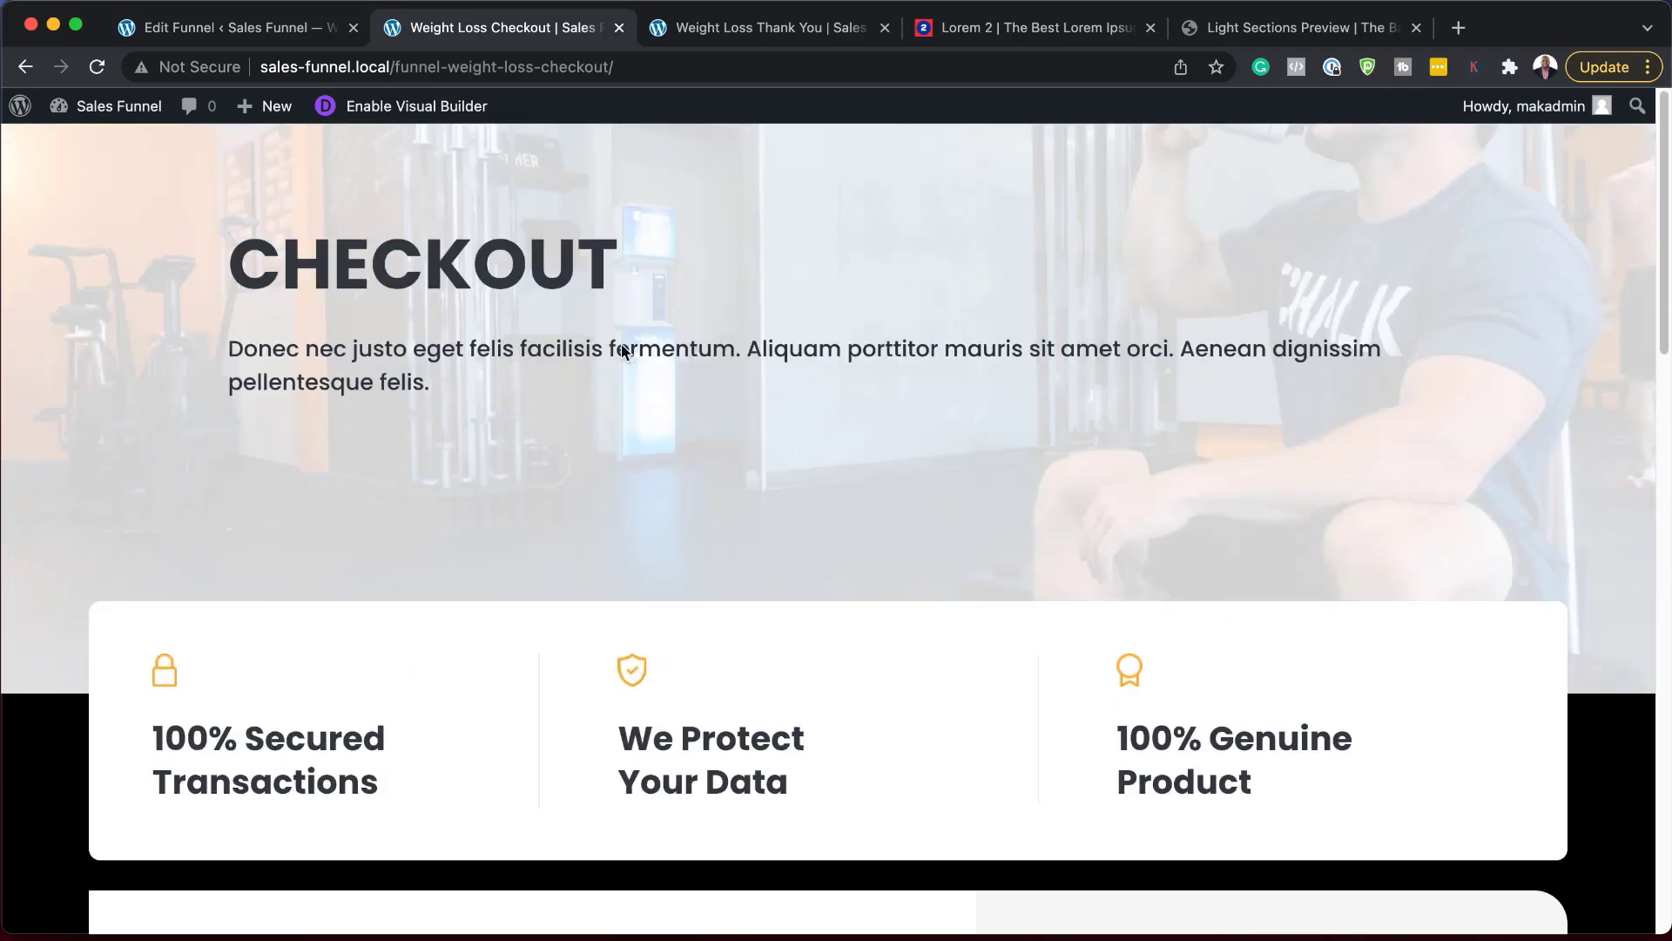
pyautogui.click(713, 31)
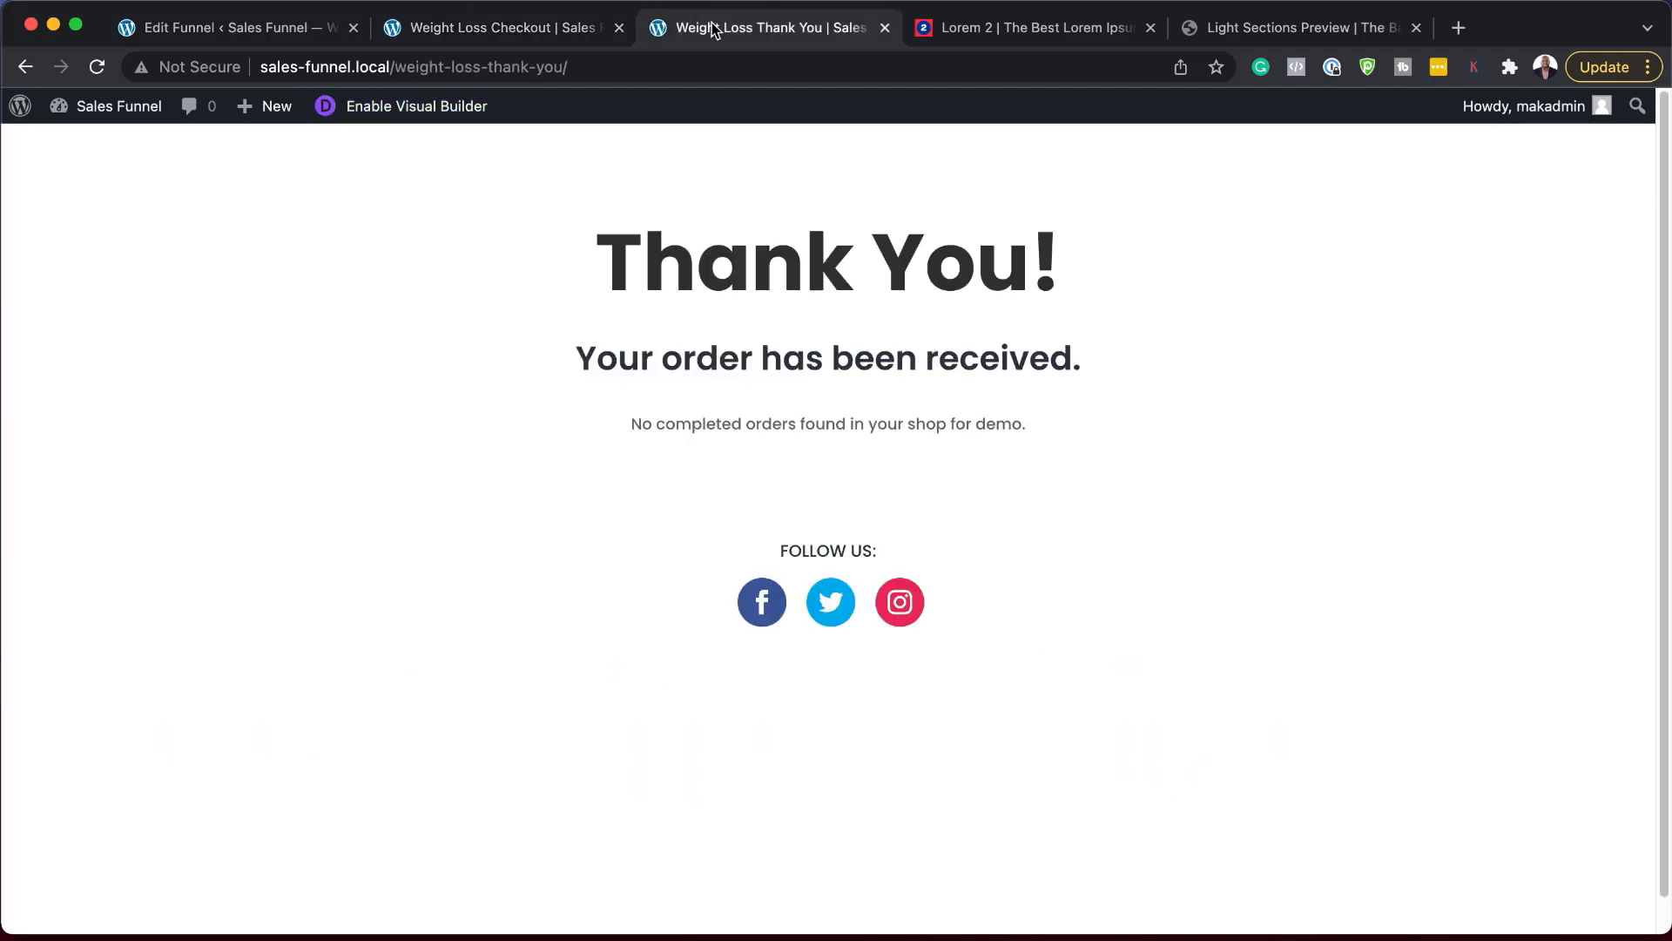